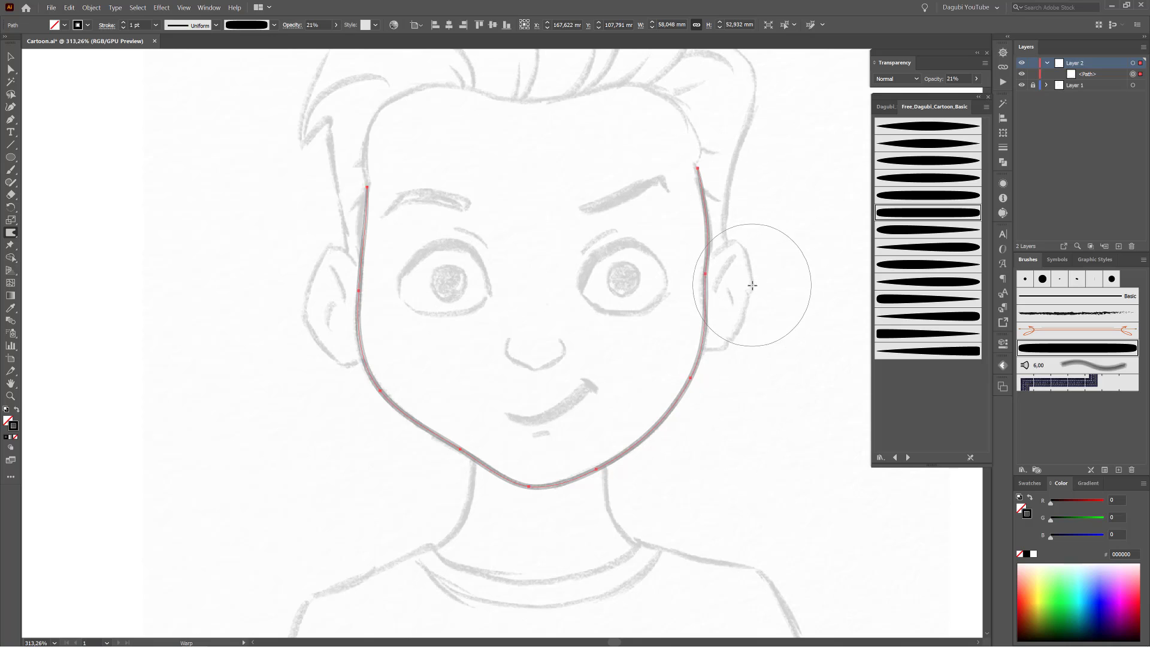
Refine the right side of the face outline with Direct Selection and the Warp tool so it follows the sketch.
{"action": "key", "text": "a"}
{"action": "left_click", "coordinate": [705, 273]}
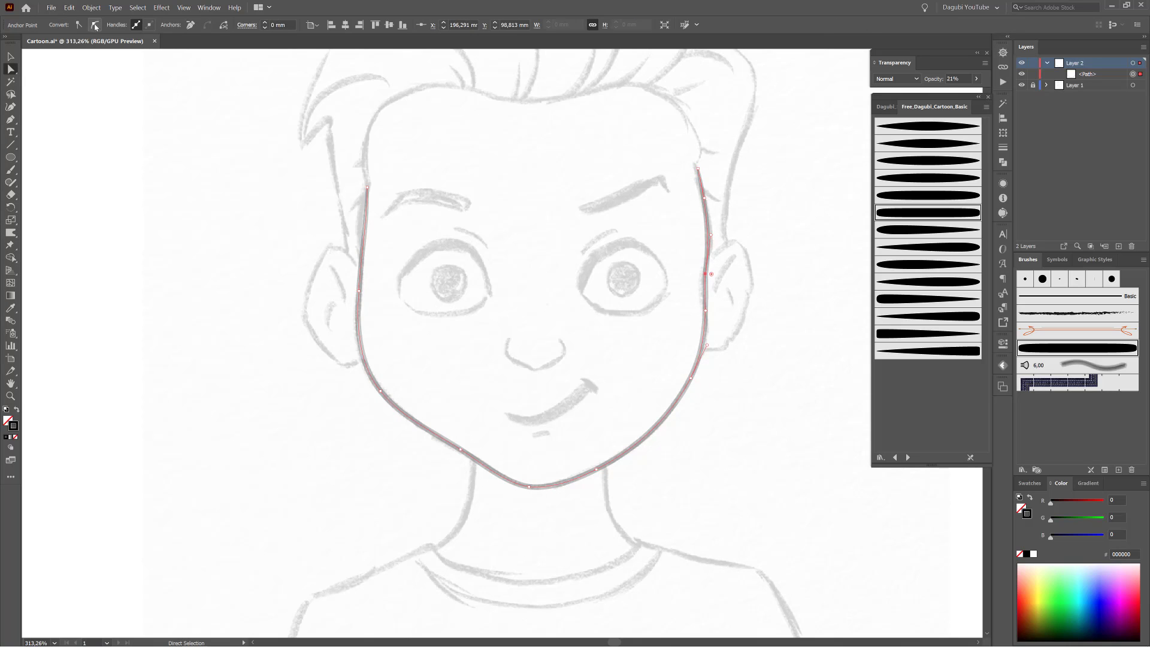
{"action": "key", "text": "shift+r"}
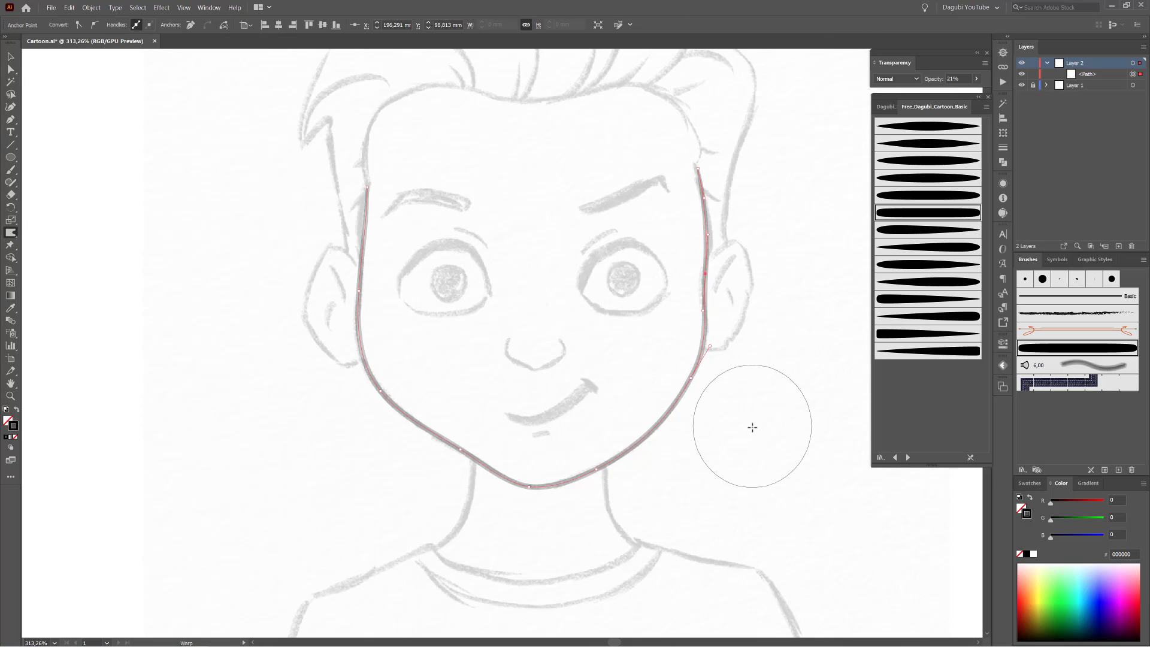
{"action": "key", "text": "ctrl+shift+a"}
Set the face outline to 100% opacity and a 0,75 pt stroke.
{"action": "left_click", "coordinate": [1131, 73]}
{"action": "left_click", "coordinate": [336, 26]}
{"action": "left_click", "coordinate": [334, 38]}
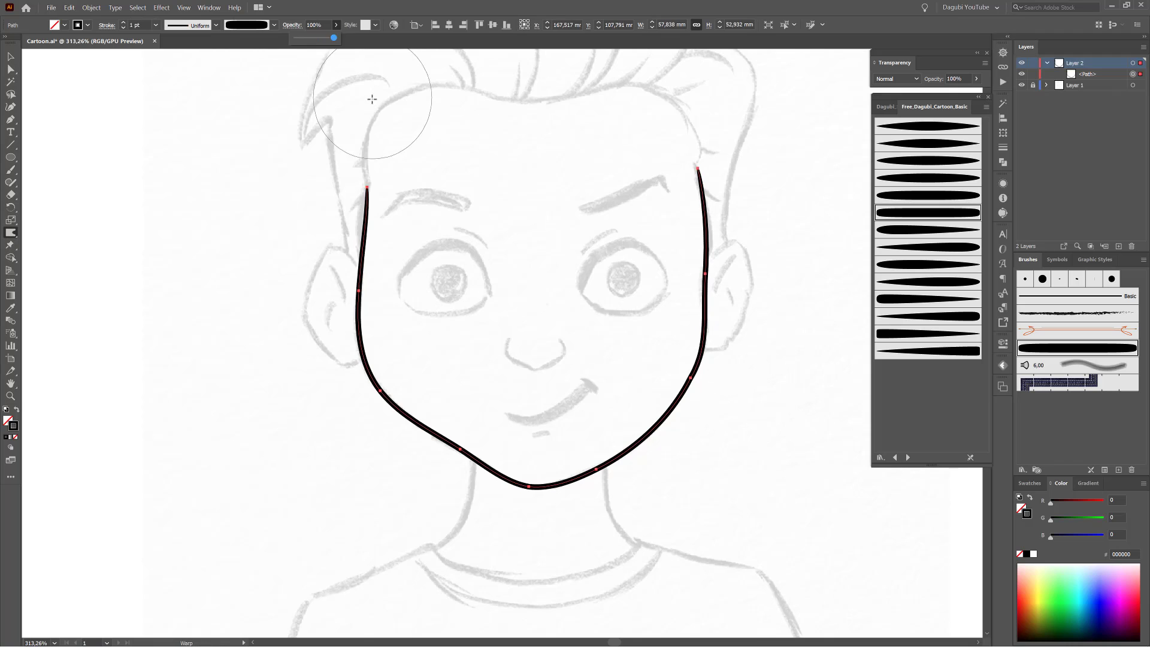
{"action": "left_click", "coordinate": [157, 26]}
{"action": "left_click", "coordinate": [160, 64]}
Paint the wavy hairline above the forehead with the Paintbrush, from the left to the right end of the face outline.
{"action": "left_click", "coordinate": [12, 170]}
{"action": "left_click_drag", "start_coordinate": [334, 228], "coordinate": [328, 317]}
{"action": "key", "text": "ctrl+shift+a"}
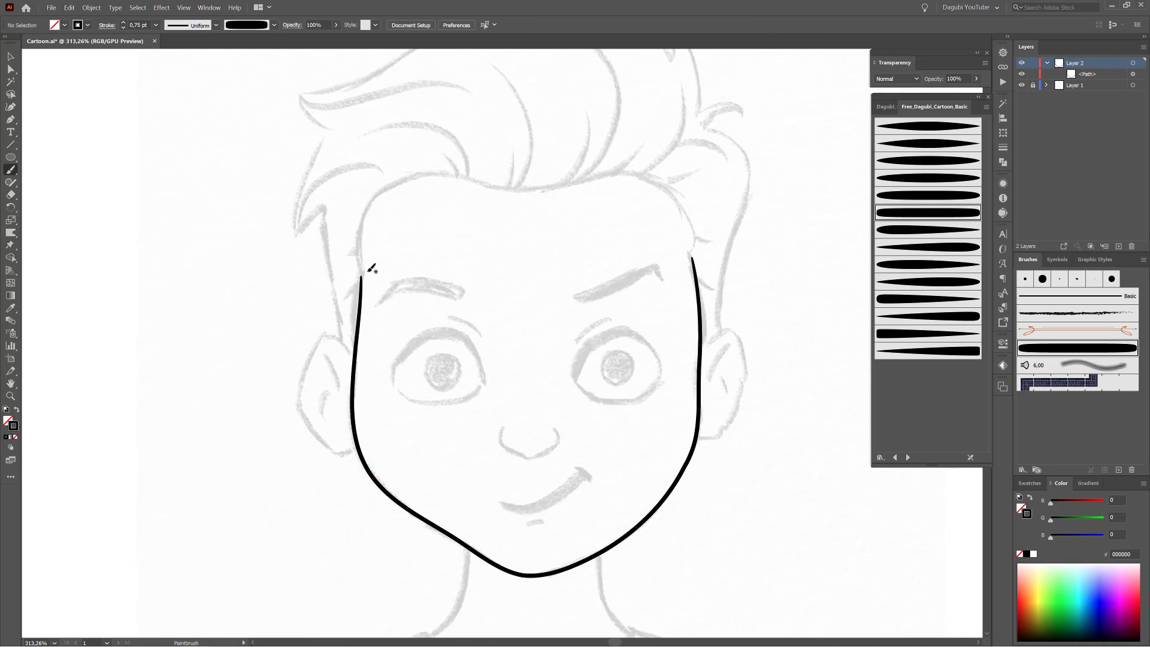
{"action": "left_click_drag", "start_coordinate": [692, 207], "coordinate": [695, 254]}
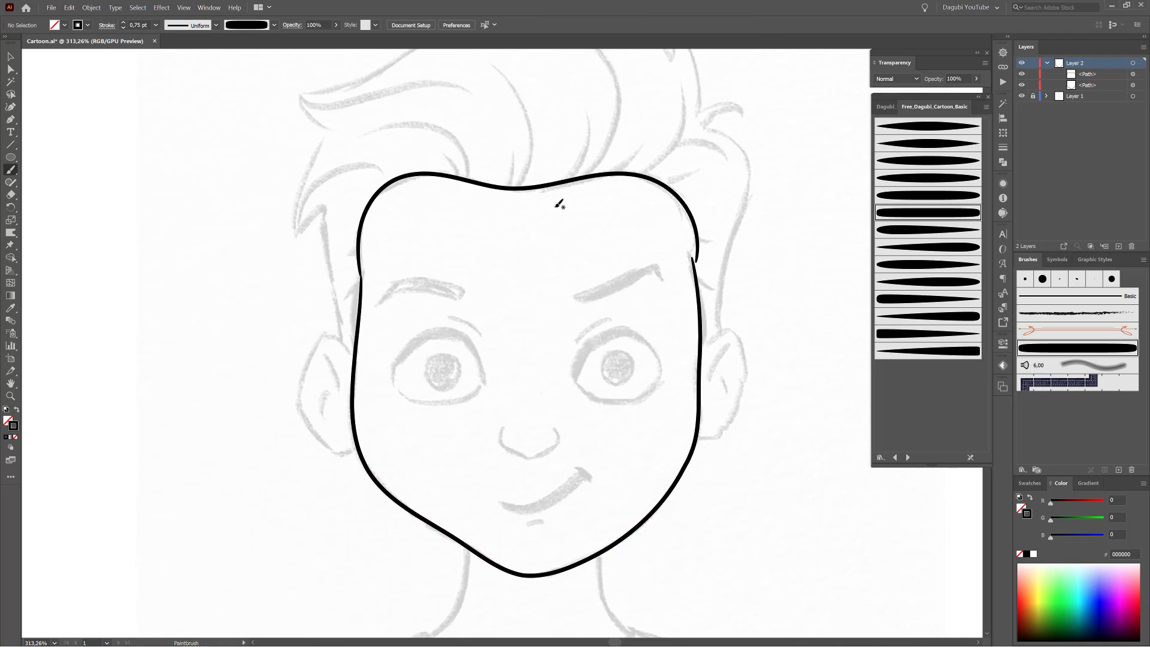
{"action": "left_click_drag", "start_coordinate": [503, 231], "coordinate": [507, 241]}
Warp the hairline stroke's right end inward to follow the sketch and meet the face outline.
{"action": "key", "text": "shift+r"}
{"action": "left_click_drag", "start_coordinate": [777, 230], "coordinate": [803, 201]}
{"action": "left_click_drag", "start_coordinate": [780, 223], "coordinate": [725, 217]}
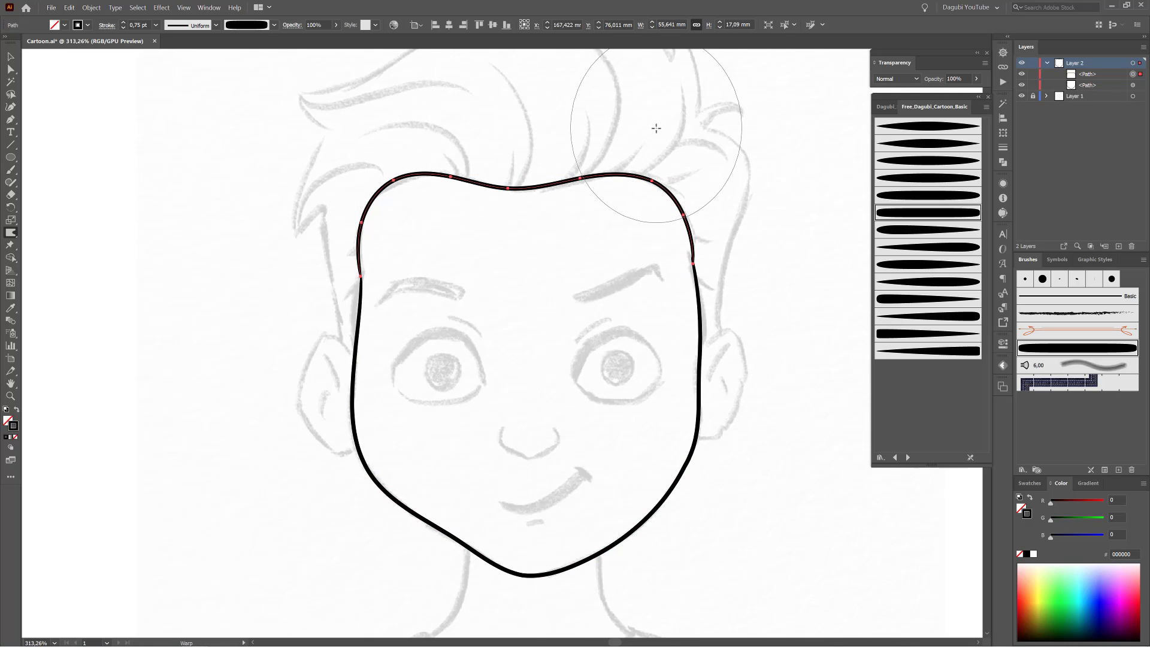
Adjust the end points of the hairline and face outline so the two strokes meet at both temples.
{"action": "left_click", "coordinate": [11, 69]}
{"action": "scroll", "coordinate": [698, 259], "scroll_direction": "up", "scroll_amount": 10}
{"action": "left_click_drag", "start_coordinate": [680, 312], "coordinate": [647, 273]}
{"action": "left_click_drag", "start_coordinate": [240, 287], "coordinate": [575, 479]}
{"action": "mouse_move", "coordinate": [539, 305]}
{"action": "left_mouse_down"}
{"action": "mouse_move", "coordinate": [449, 298]}
{"action": "mouse_move", "coordinate": [539, 300]}
{"action": "left_mouse_up"}
{"action": "left_click_drag", "start_coordinate": [506, 211], "coordinate": [522, 245]}
{"action": "mouse_move", "coordinate": [616, 345]}
{"action": "left_mouse_down"}
{"action": "mouse_move", "coordinate": [533, 236]}
{"action": "mouse_move", "coordinate": [718, 171]}
{"action": "left_mouse_up"}
{"action": "left_click", "coordinate": [295, 271], "text": "ctrl"}
Paint the outer contours of the left and right ears, starting and ending on the face outline.
{"action": "key", "text": "b"}
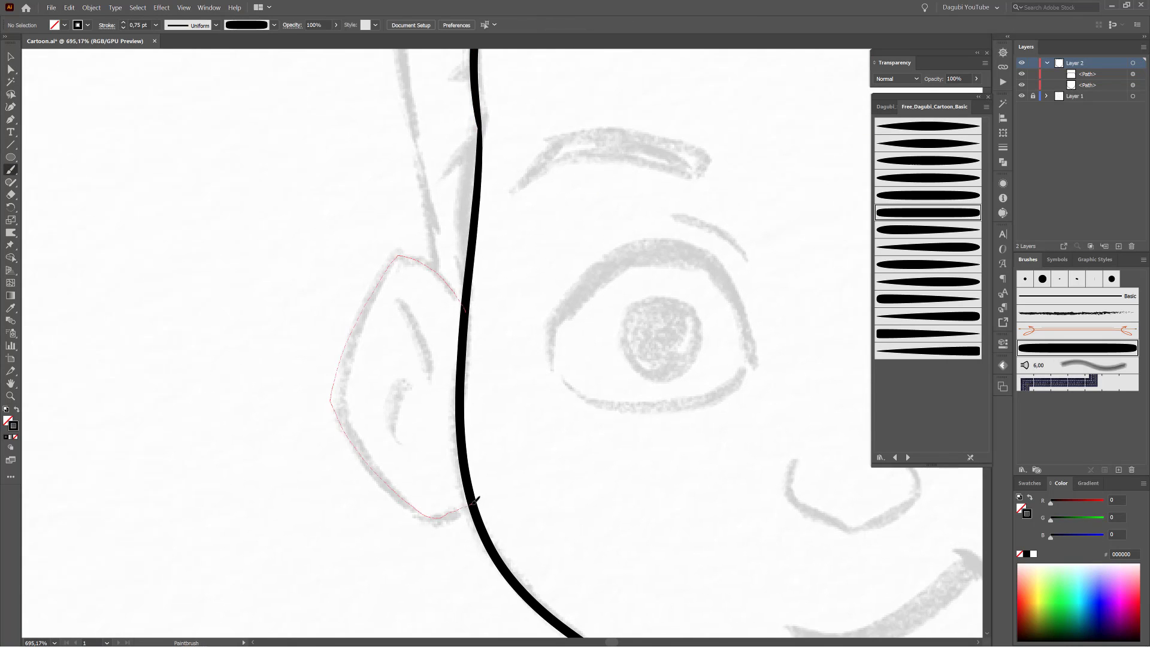
{"action": "left_click_drag", "start_coordinate": [473, 501], "coordinate": [474, 501]}
{"action": "mouse_move", "coordinate": [838, 293]}
{"action": "left_mouse_down"}
{"action": "mouse_move", "coordinate": [654, 267]}
{"action": "mouse_move", "coordinate": [436, 339]}
{"action": "left_mouse_up"}
{"action": "left_click_drag", "start_coordinate": [541, 345], "coordinate": [558, 312]}
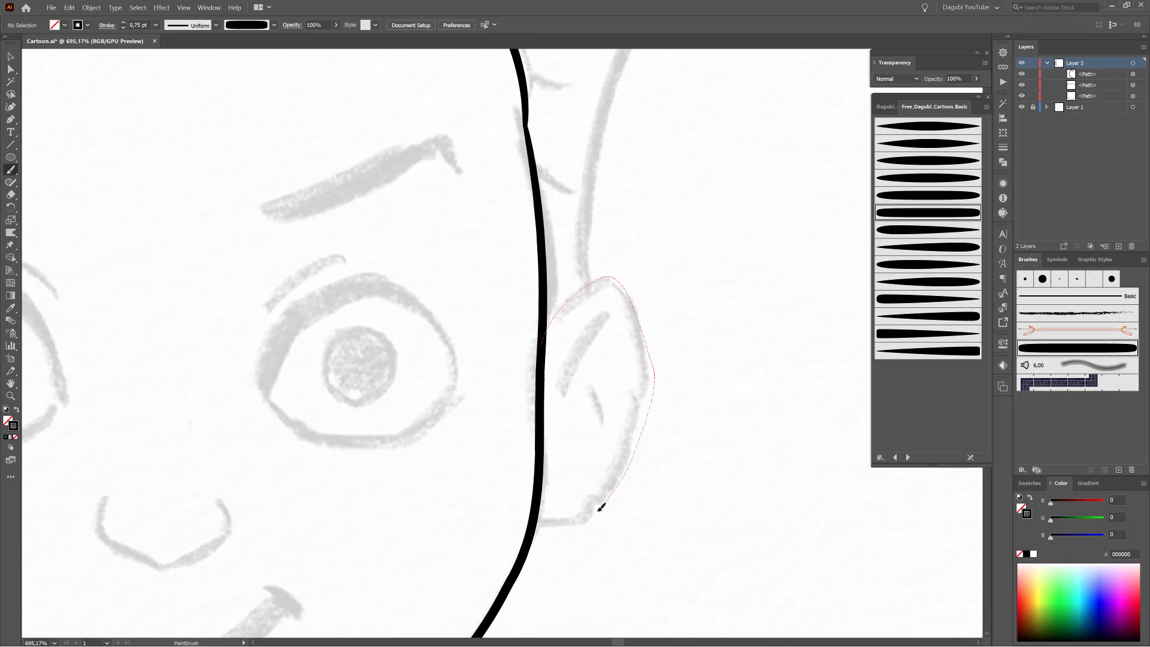
{"action": "left_click_drag", "start_coordinate": [599, 508], "coordinate": [541, 527]}
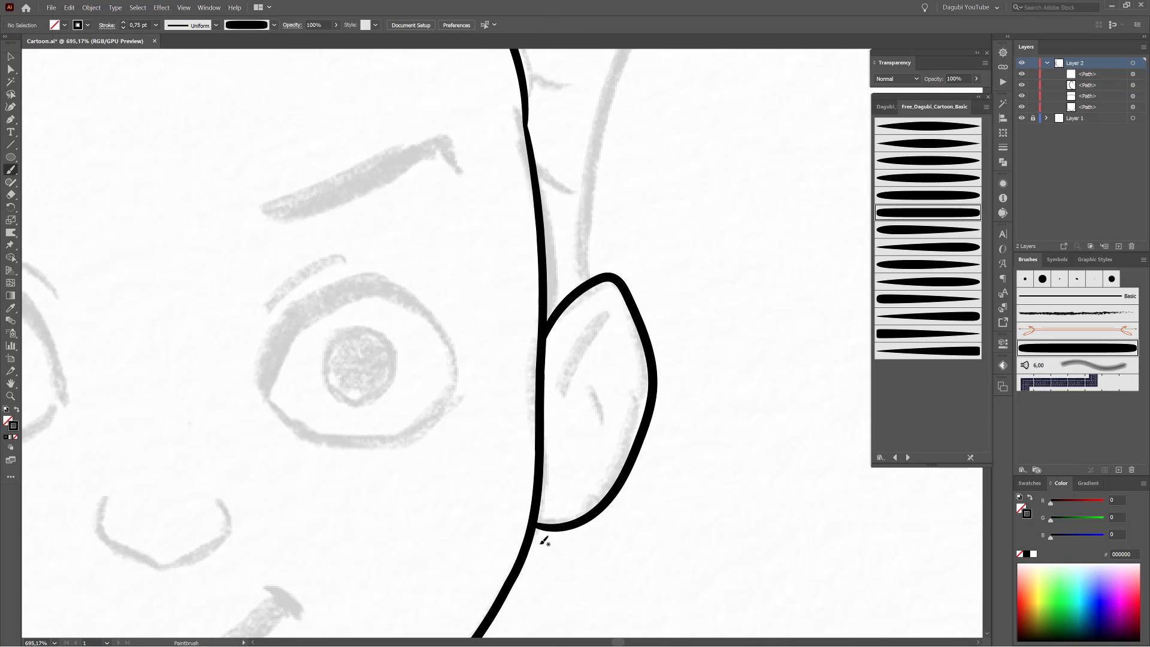
Paint two inner fold lines in each ear, using tapered brushes from the Free_Dagubi_Cartoon_Basic library.
{"action": "left_click", "coordinate": [905, 324]}
{"action": "left_click_drag", "start_coordinate": [562, 392], "coordinate": [609, 315]}
{"action": "left_click", "coordinate": [923, 163]}
{"action": "mouse_move", "coordinate": [585, 390]}
{"action": "left_mouse_down"}
{"action": "mouse_move", "coordinate": [599, 417]}
{"action": "mouse_move", "coordinate": [590, 450]}
{"action": "left_mouse_up"}
{"action": "mouse_move", "coordinate": [28, 404]}
{"action": "left_mouse_down"}
{"action": "mouse_move", "coordinate": [608, 323]}
{"action": "mouse_move", "coordinate": [769, 337]}
{"action": "left_mouse_up"}
{"action": "mouse_move", "coordinate": [459, 345]}
{"action": "left_mouse_down"}
{"action": "mouse_move", "coordinate": [445, 369]}
{"action": "mouse_move", "coordinate": [453, 420]}
{"action": "left_mouse_up"}
{"action": "left_click", "coordinate": [932, 320]}
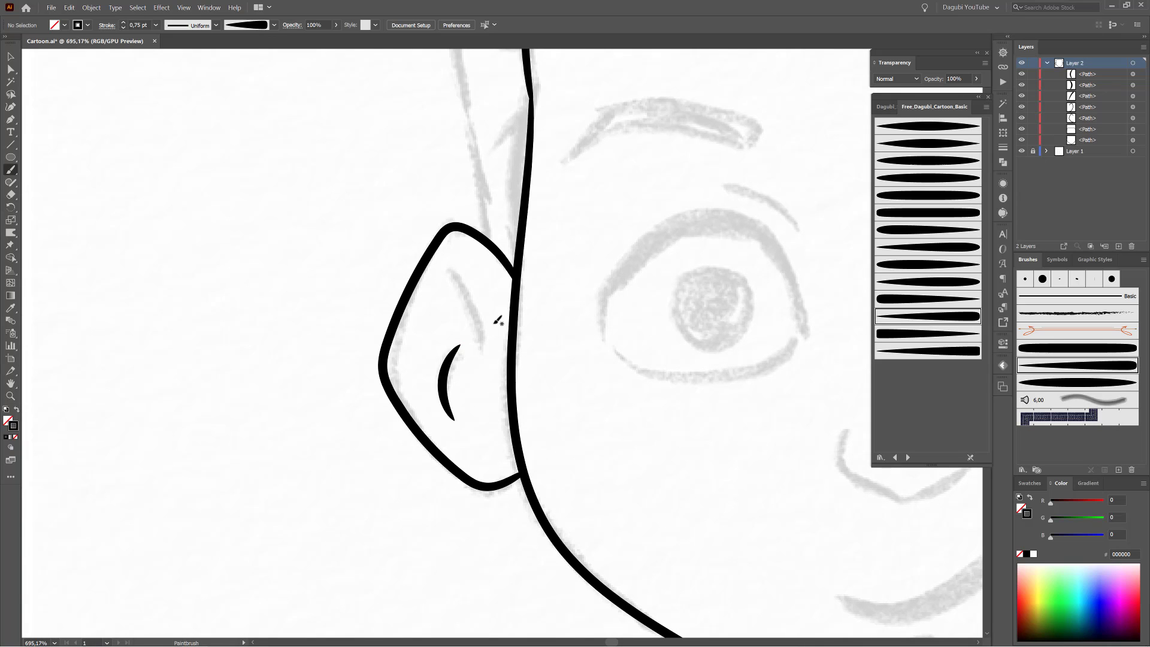
{"action": "left_click_drag", "start_coordinate": [449, 275], "coordinate": [449, 276]}
{"action": "scroll", "coordinate": [451, 276], "scroll_direction": "down", "scroll_amount": 5}
{"action": "scroll", "coordinate": [352, 317], "scroll_direction": "up", "scroll_amount": 5}
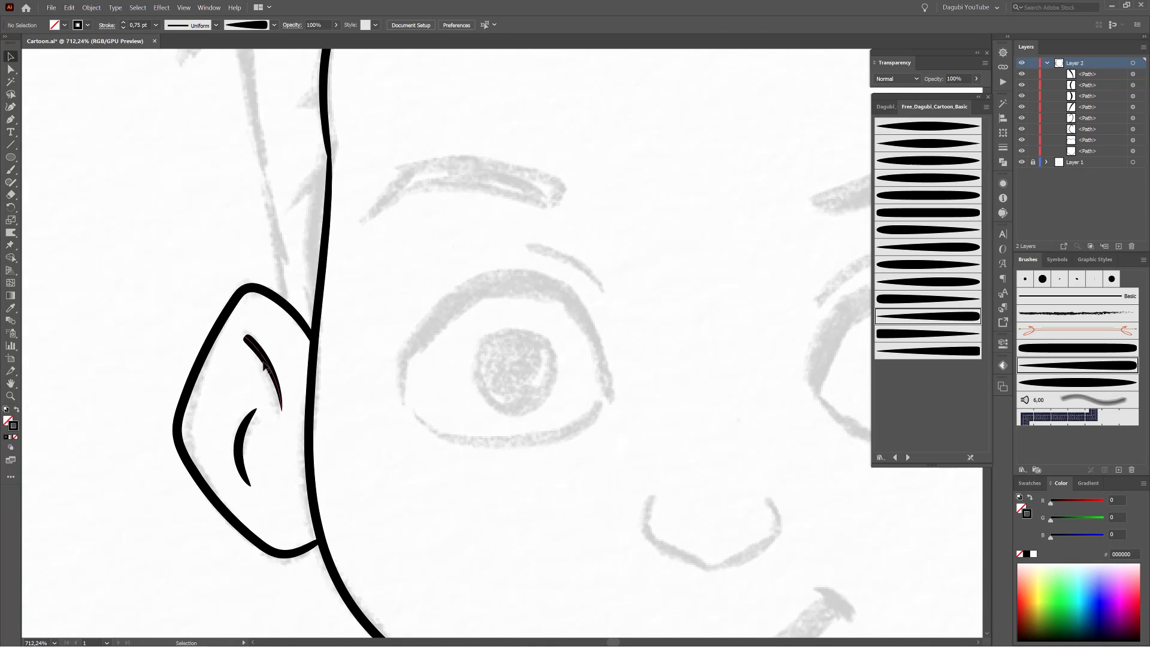
{"action": "left_click", "coordinate": [263, 365]}
{"action": "scroll", "coordinate": [650, 365], "scroll_direction": "down", "scroll_amount": 5}
{"action": "scroll", "coordinate": [670, 311], "scroll_direction": "up", "scroll_amount": 4}
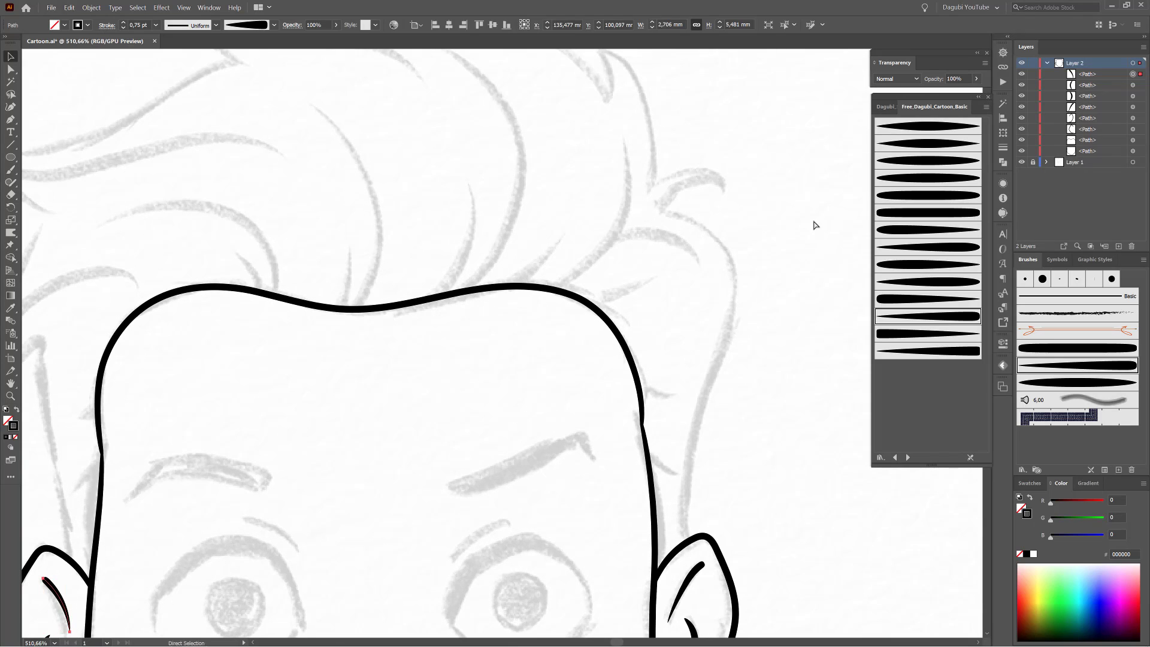
{"action": "left_click", "coordinate": [813, 224]}
Paint the outer hair edge on the right with the rounded uniform brush, from the top of the ear to the small tuft.
{"action": "left_click", "coordinate": [922, 213]}
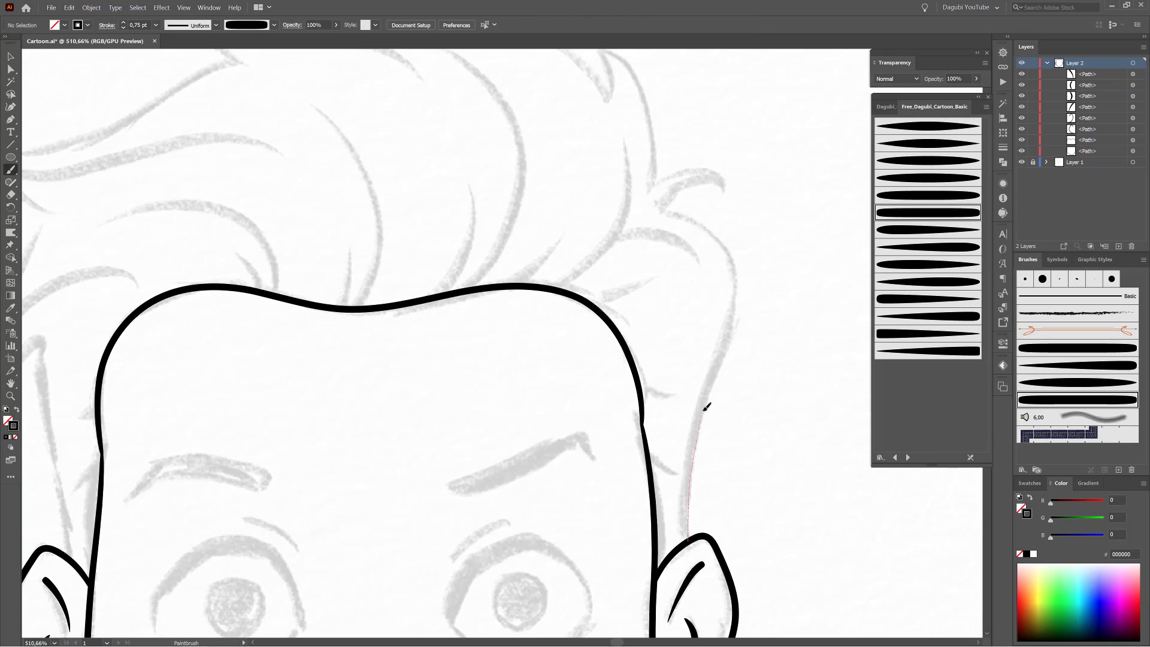
{"action": "mouse_move", "coordinate": [727, 224]}
{"action": "left_mouse_down"}
{"action": "mouse_move", "coordinate": [660, 199]}
{"action": "mouse_move", "coordinate": [687, 216]}
{"action": "left_mouse_up"}
{"action": "key", "text": "ctrl+z"}
{"action": "left_click_drag", "start_coordinate": [687, 535], "coordinate": [685, 540]}
Reshape the upper bend of the right hair edge with Direct Selection and the Warp tool to match the sketch.
{"action": "key", "text": "a"}
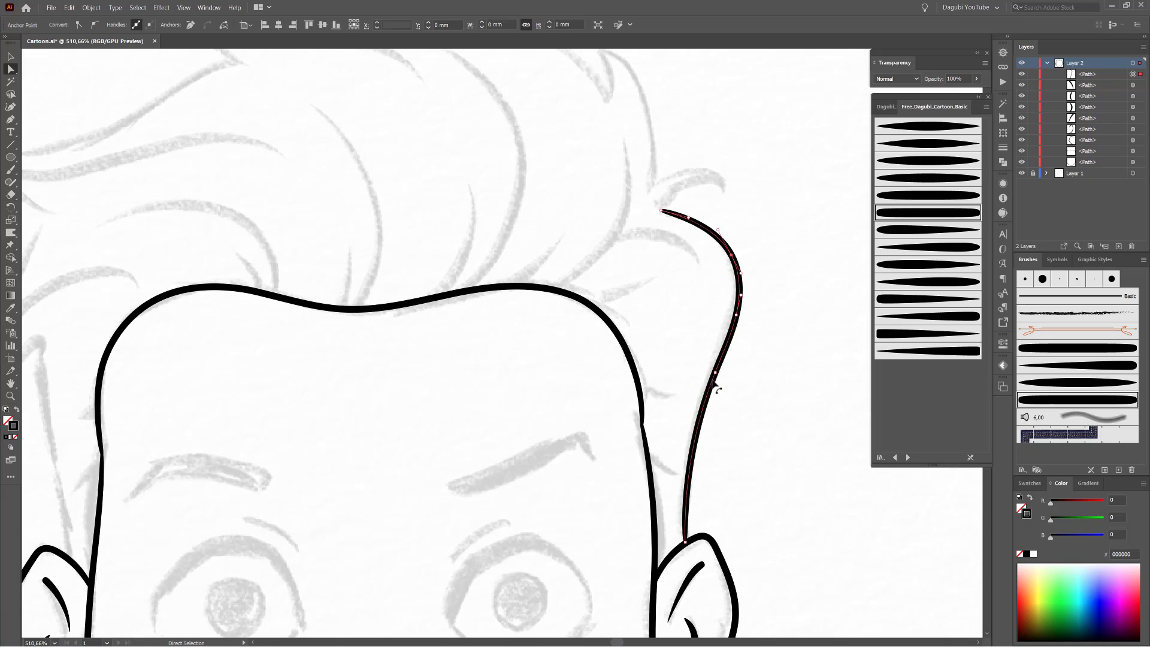
{"action": "left_click_drag", "start_coordinate": [733, 259], "coordinate": [775, 286]}
{"action": "left_click", "coordinate": [785, 231]}
{"action": "left_click", "coordinate": [12, 233]}
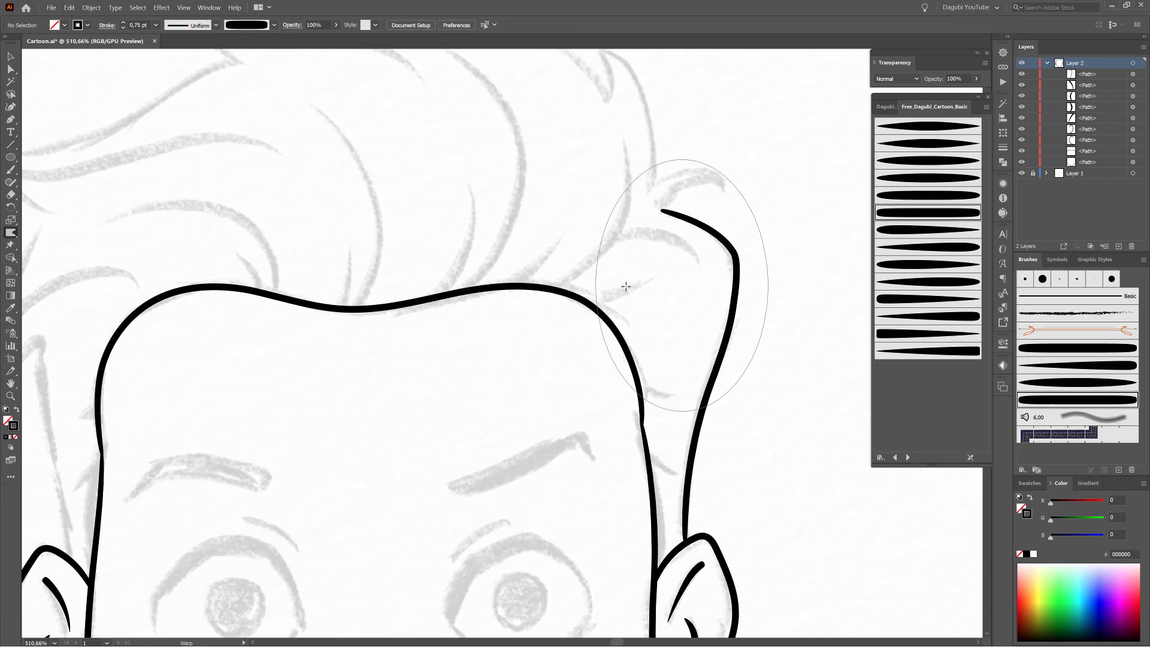
Paint the two curved strokes of the small hair tuft on the right with the slightly tapered brush.
{"action": "left_click", "coordinate": [11, 170]}
{"action": "left_click", "coordinate": [905, 195]}
{"action": "mouse_move", "coordinate": [663, 209]}
{"action": "left_mouse_down"}
{"action": "mouse_move", "coordinate": [685, 189]}
{"action": "mouse_move", "coordinate": [726, 185]}
{"action": "mouse_move", "coordinate": [651, 187]}
{"action": "mouse_move", "coordinate": [724, 176]}
{"action": "left_mouse_up"}
Align the end points where the small tuft's lower stroke meets the right hair edge, horizontally and vertically.
{"action": "key", "text": "a"}
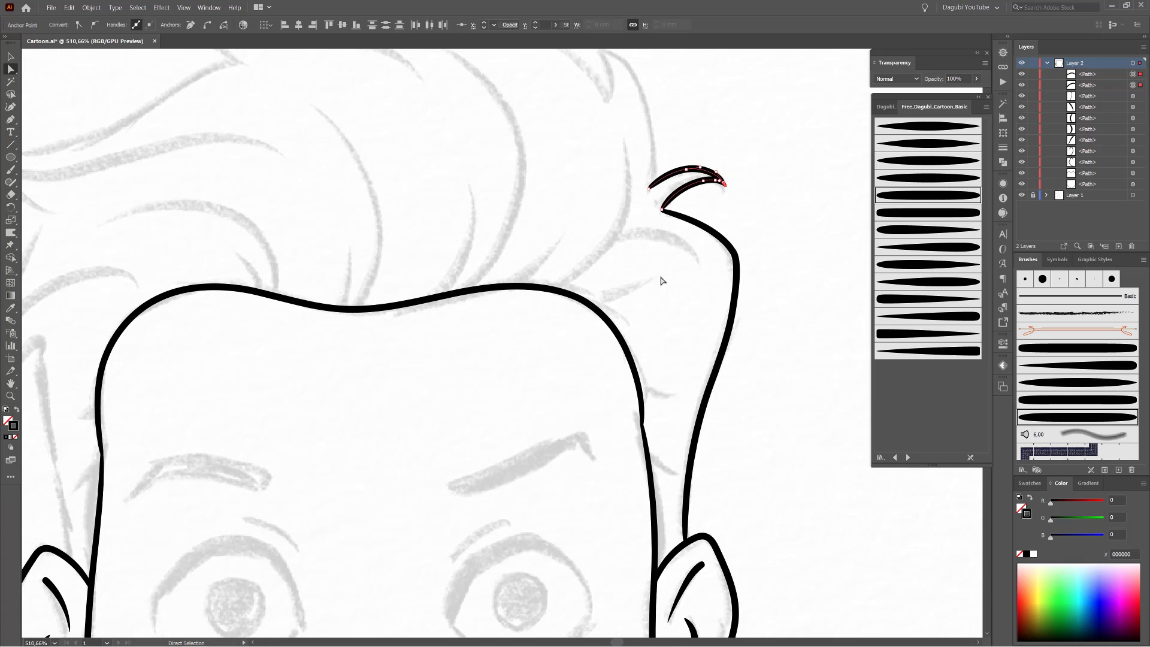
{"action": "left_click", "coordinate": [803, 197]}
{"action": "left_click_drag", "start_coordinate": [665, 227], "coordinate": [668, 229]}
{"action": "left_click", "coordinate": [295, 25]}
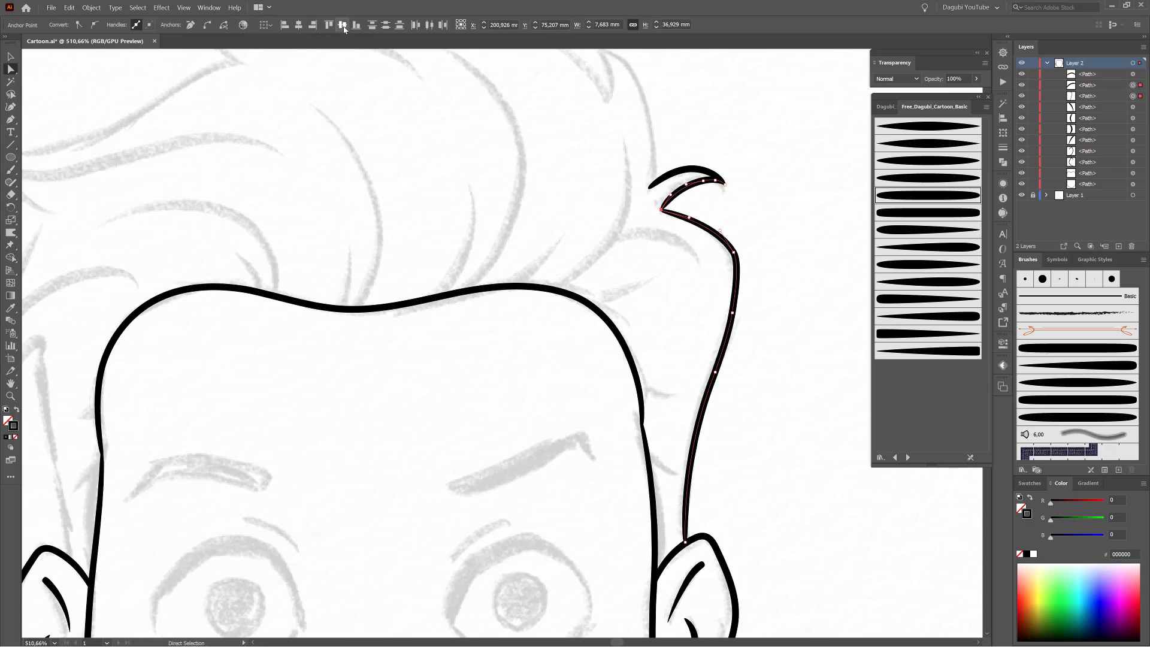
{"action": "left_click", "coordinate": [341, 26]}
{"action": "left_click", "coordinate": [764, 143]}
Paint the curved hair lock above the small tuft with a pointed brush and set its stroke to 0,75 pt.
{"action": "left_click_drag", "start_coordinate": [764, 143], "coordinate": [765, 277]}
{"action": "left_click", "coordinate": [906, 264]}
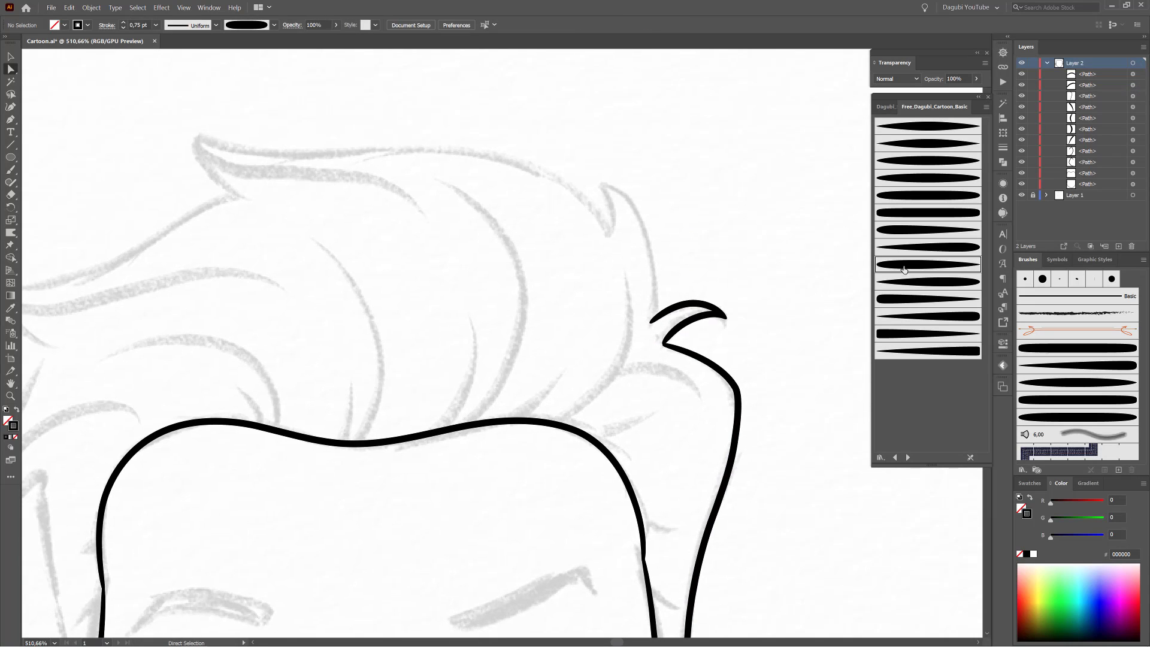
{"action": "left_click_drag", "start_coordinate": [653, 245], "coordinate": [598, 174]}
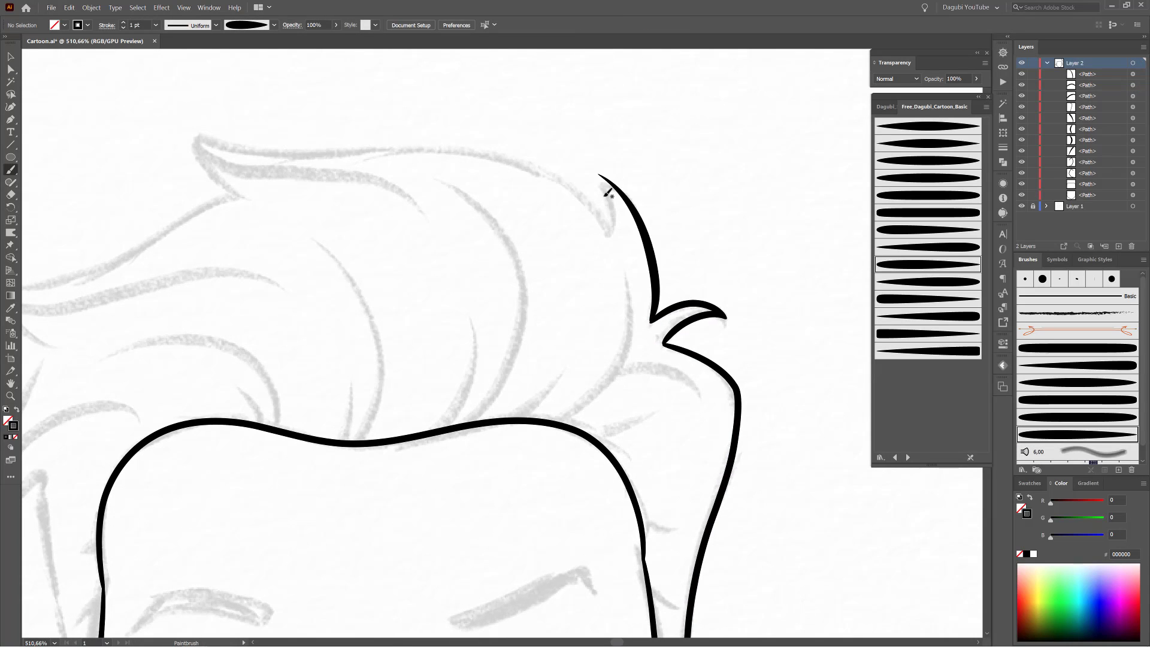
{"action": "left_click", "coordinate": [155, 25]}
{"action": "left_click", "coordinate": [180, 64]}
{"action": "key", "text": "ctrl+shift+a"}
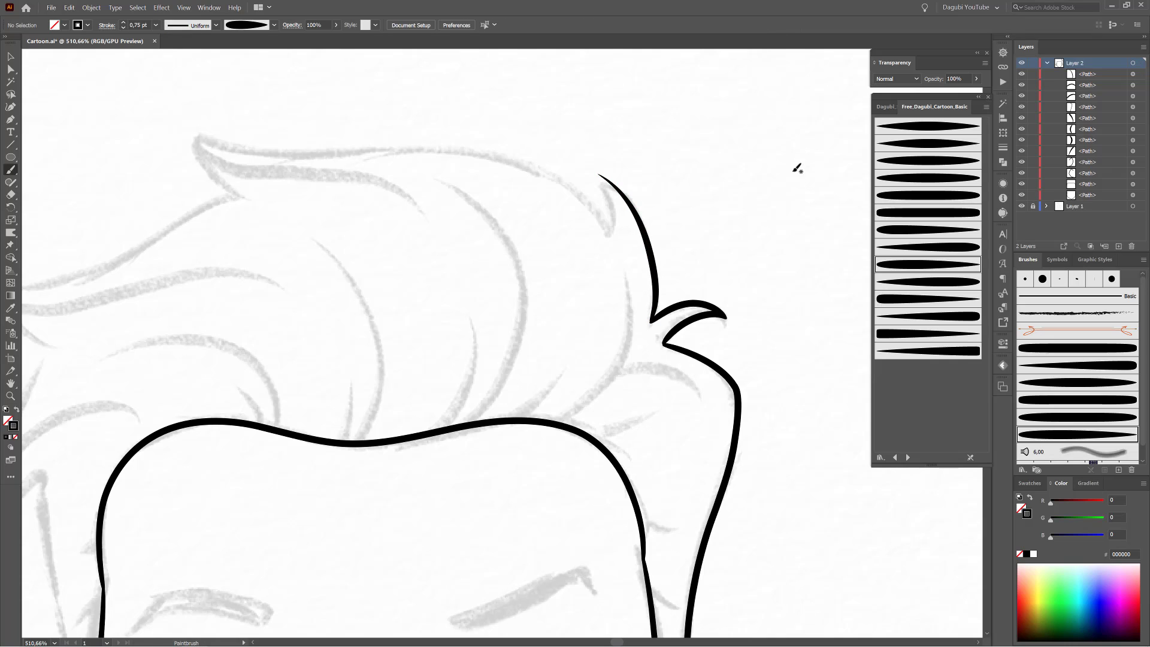
Paint the short notch stroke and the long top hair contour with the slightly tapered brush, and align their meeting ends.
{"action": "left_click", "coordinate": [933, 196]}
{"action": "left_click_drag", "start_coordinate": [598, 175], "coordinate": [608, 231]}
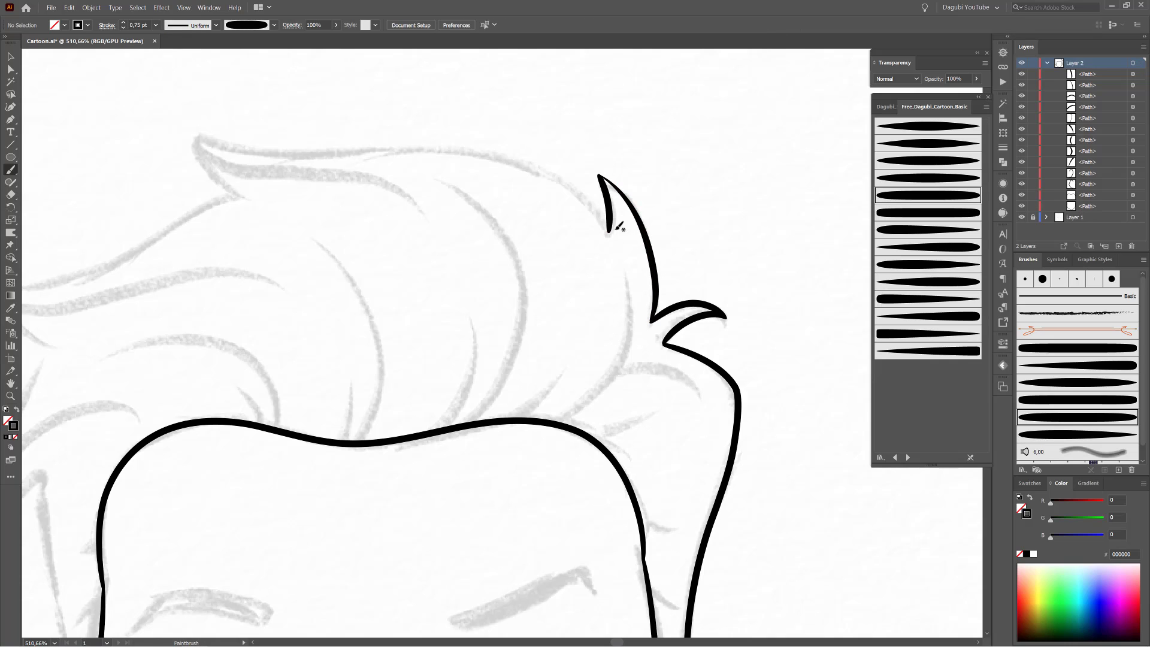
{"action": "left_click_drag", "start_coordinate": [230, 145], "coordinate": [181, 134]}
{"action": "key", "text": "a"}
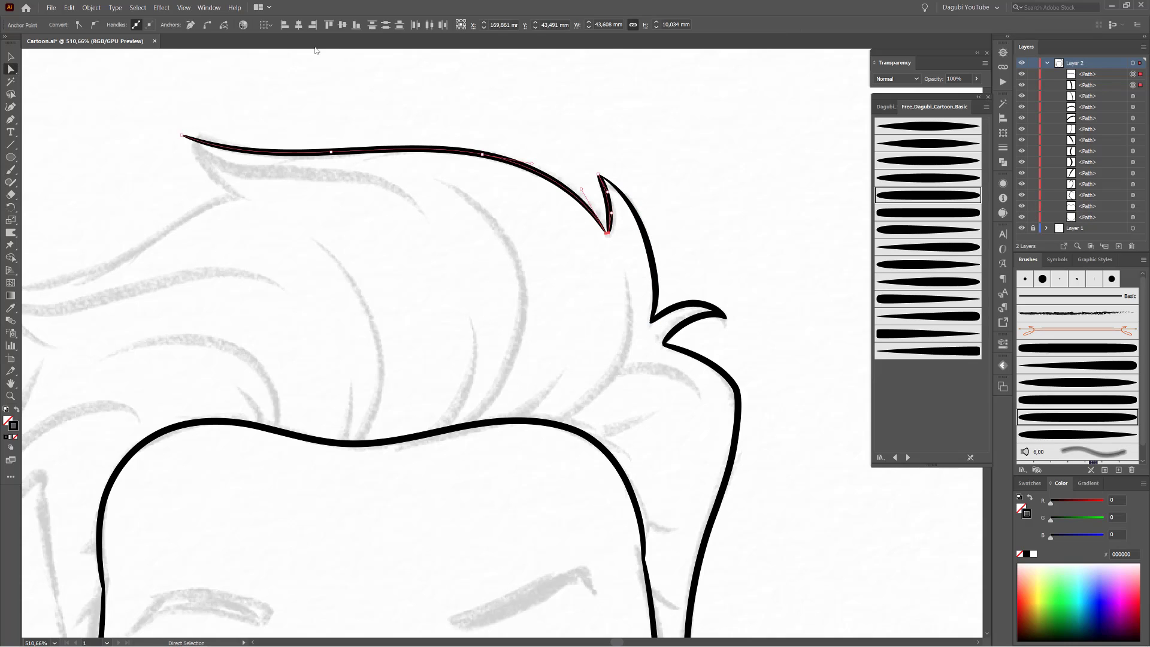
{"action": "left_click_drag", "start_coordinate": [318, 231], "coordinate": [400, 254]}
{"action": "key", "text": "ctrl+shift+a"}
Paint the hair locks down the left side and the line to the left ear, giving that last line the rounded uniform brush.
{"action": "key", "text": "b"}
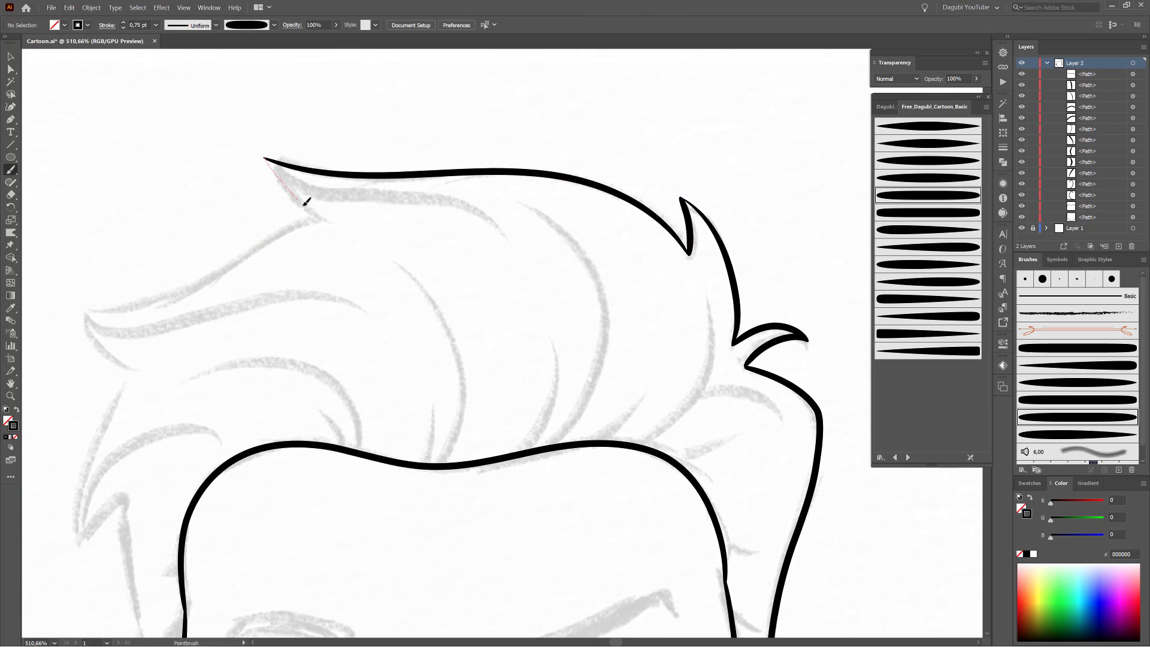
{"action": "mouse_move", "coordinate": [302, 204]}
{"action": "left_mouse_down"}
{"action": "mouse_move", "coordinate": [196, 282]}
{"action": "mouse_move", "coordinate": [309, 215]}
{"action": "left_mouse_up"}
{"action": "left_click_drag", "start_coordinate": [154, 322], "coordinate": [242, 239]}
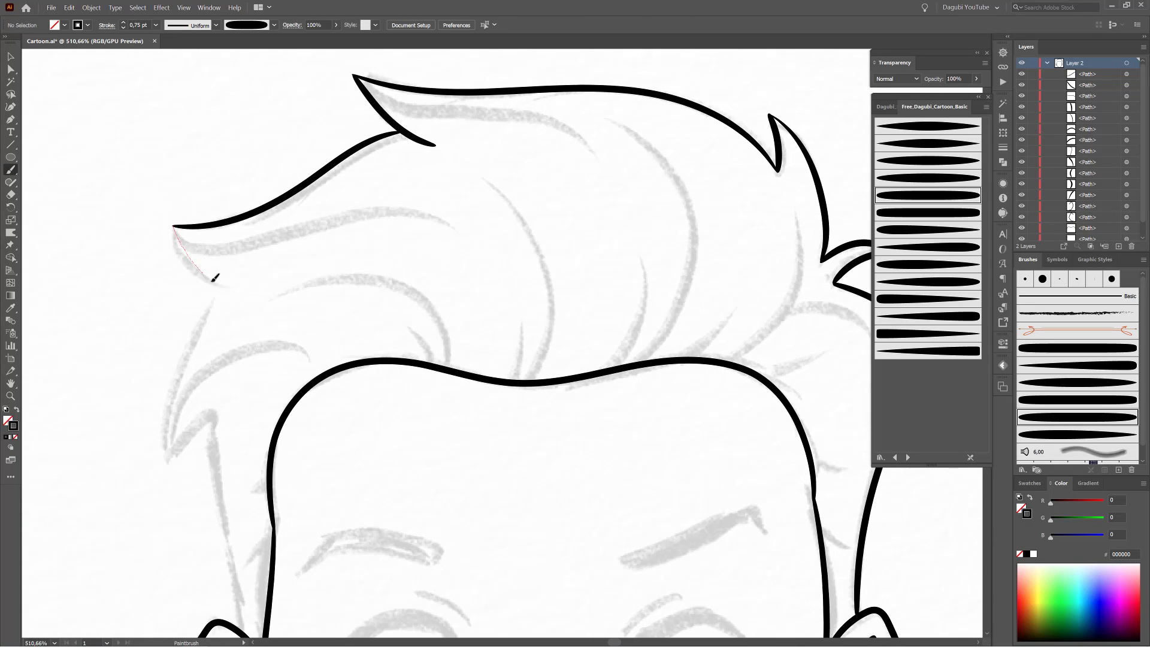
{"action": "left_click_drag", "start_coordinate": [215, 277], "coordinate": [238, 292]}
{"action": "left_click_drag", "start_coordinate": [229, 291], "coordinate": [366, 202]}
{"action": "left_click_drag", "start_coordinate": [303, 362], "coordinate": [305, 379]}
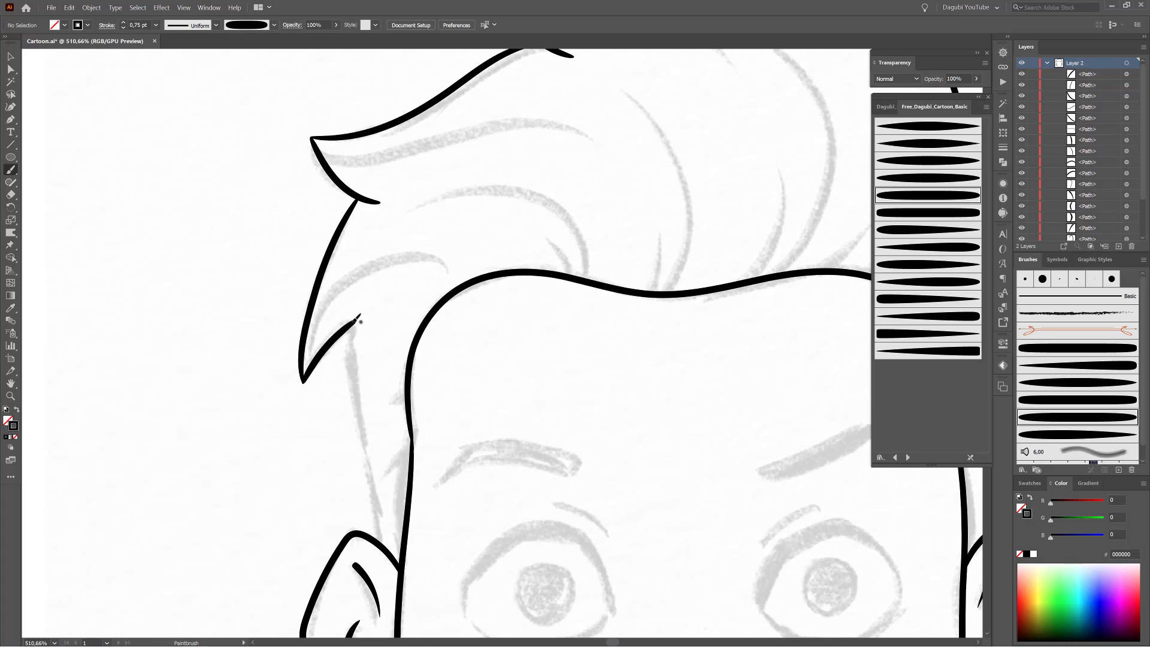
{"action": "left_click_drag", "start_coordinate": [372, 461], "coordinate": [376, 537]}
{"action": "left_click", "coordinate": [928, 213]}
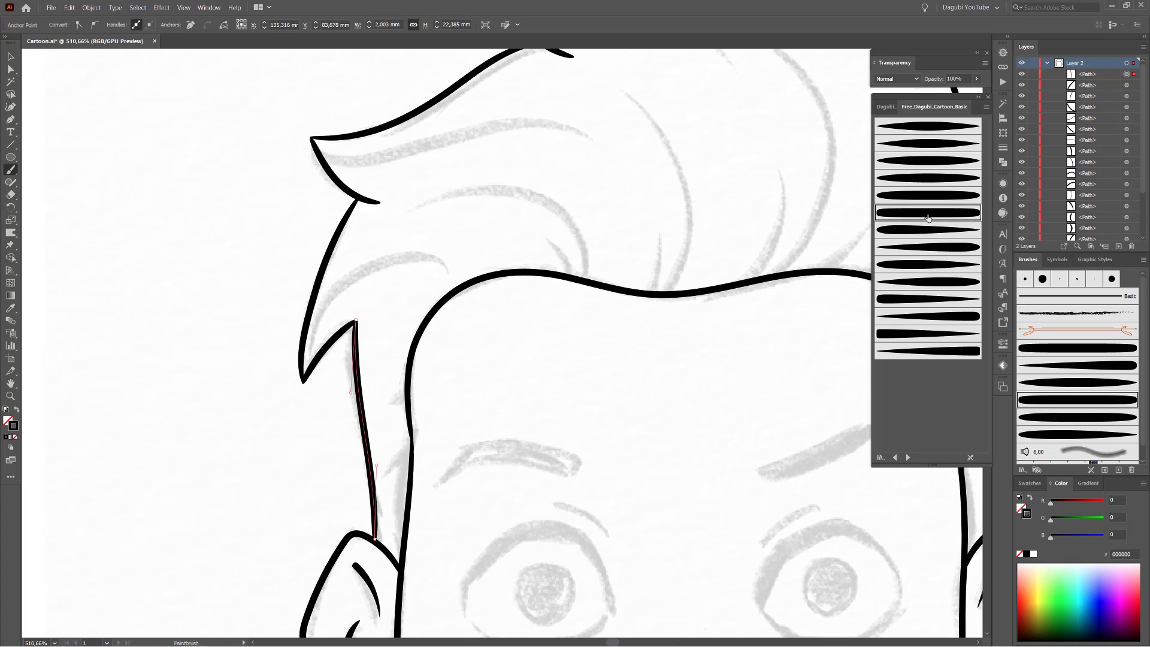
Align the meeting end points of the hair-lock strokes on the left side of the head.
{"action": "left_click", "coordinate": [347, 331], "text": "shift"}
{"action": "left_click_drag", "start_coordinate": [316, 405], "coordinate": [284, 373]}
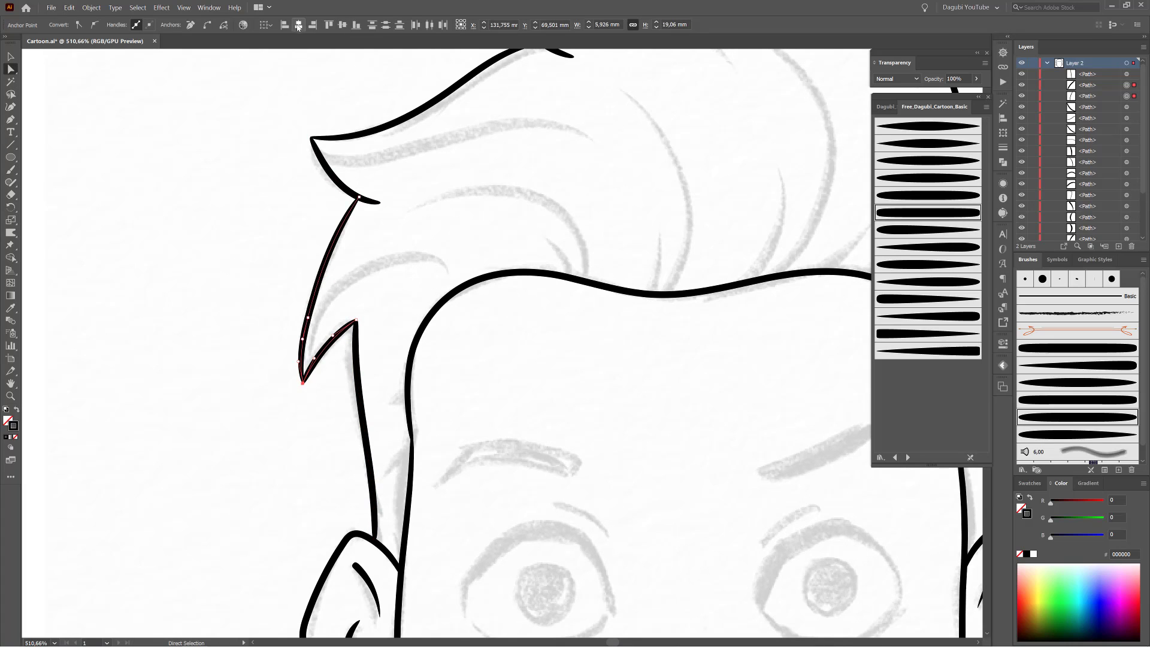
{"action": "left_click", "coordinate": [298, 25]}
{"action": "left_click_drag", "start_coordinate": [296, 151], "coordinate": [328, 120]}
{"action": "left_click", "coordinate": [301, 26]}
Align the meeting end points at both ends of the long top hair contour.
{"action": "left_click_drag", "start_coordinate": [501, 52], "coordinate": [424, 228]}
{"action": "left_click_drag", "start_coordinate": [423, 177], "coordinate": [400, 149]}
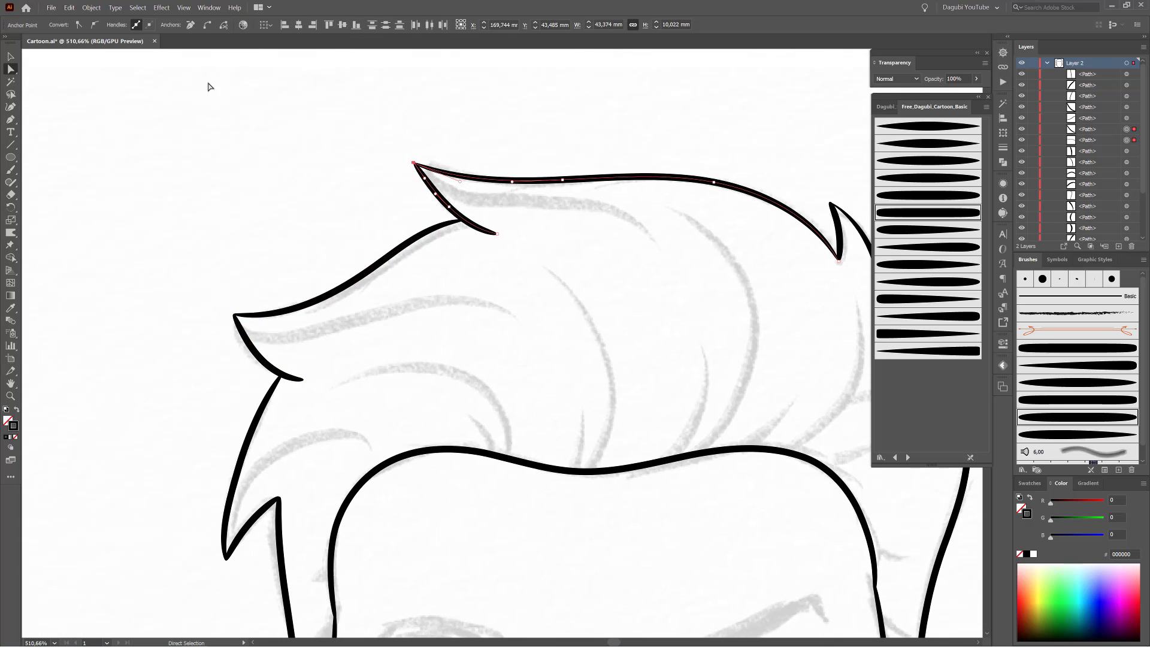
{"action": "left_click", "coordinate": [343, 26]}
{"action": "left_click_drag", "start_coordinate": [805, 275], "coordinate": [600, 270]}
{"action": "left_click_drag", "start_coordinate": [612, 278], "coordinate": [641, 248]}
{"action": "key", "text": "ctrl+0"}
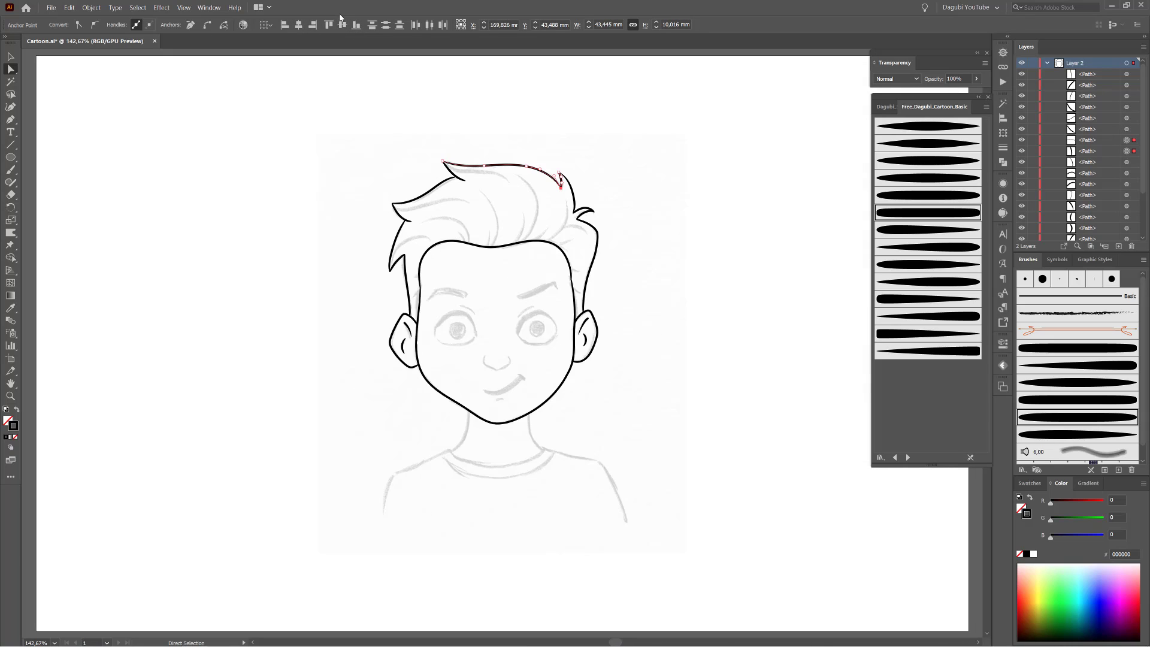
Paint the right and left neck lines from the jaw down to the shirt collar.
{"action": "left_click_drag", "start_coordinate": [513, 453], "coordinate": [604, 470]}
{"action": "left_click", "coordinate": [796, 290]}
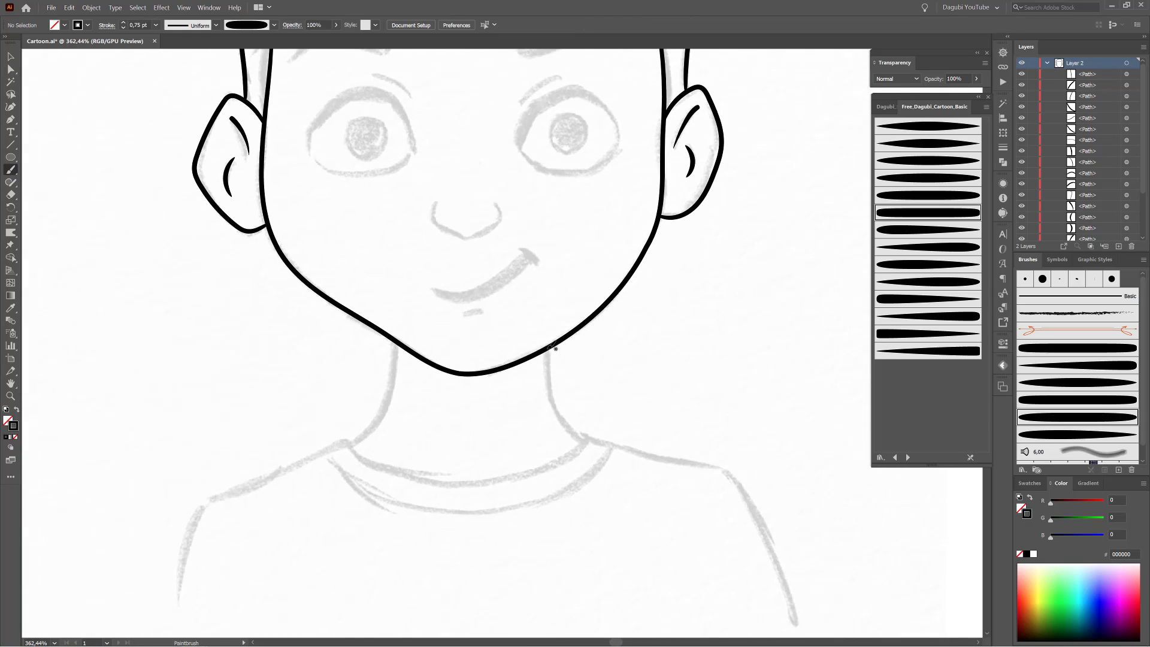
{"action": "left_click_drag", "start_coordinate": [575, 432], "coordinate": [579, 443]}
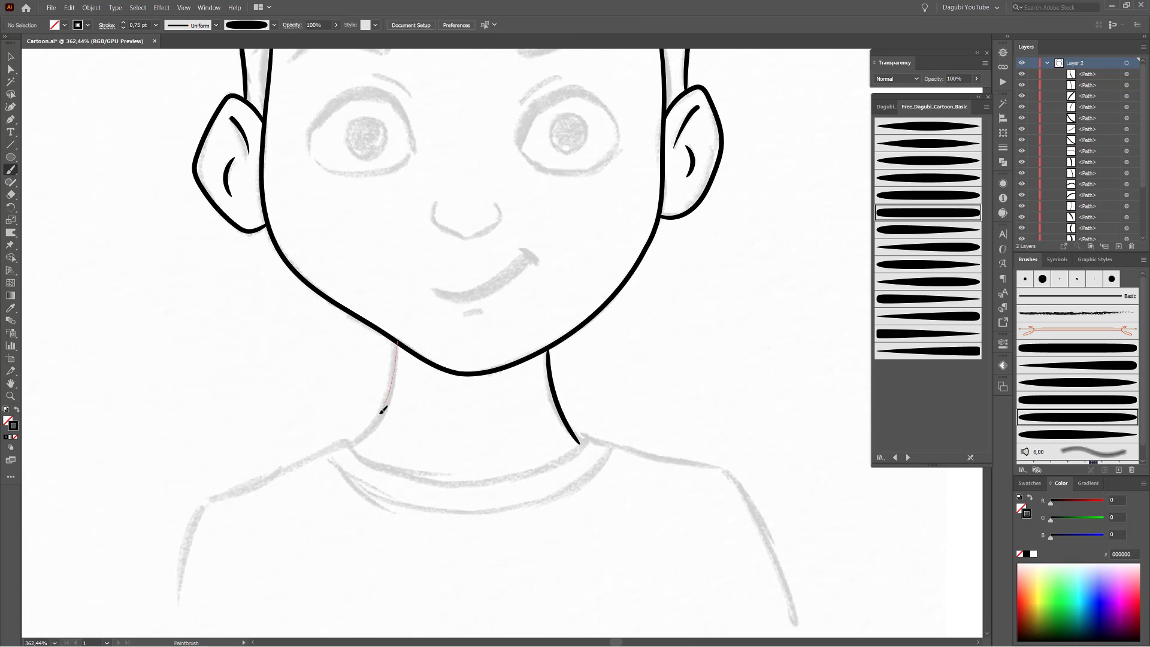
Paint the left and right outer arm lines below the shoulders and align their lower ends vertically.
{"action": "scroll", "coordinate": [495, 462], "scroll_direction": "down", "scroll_amount": 5}
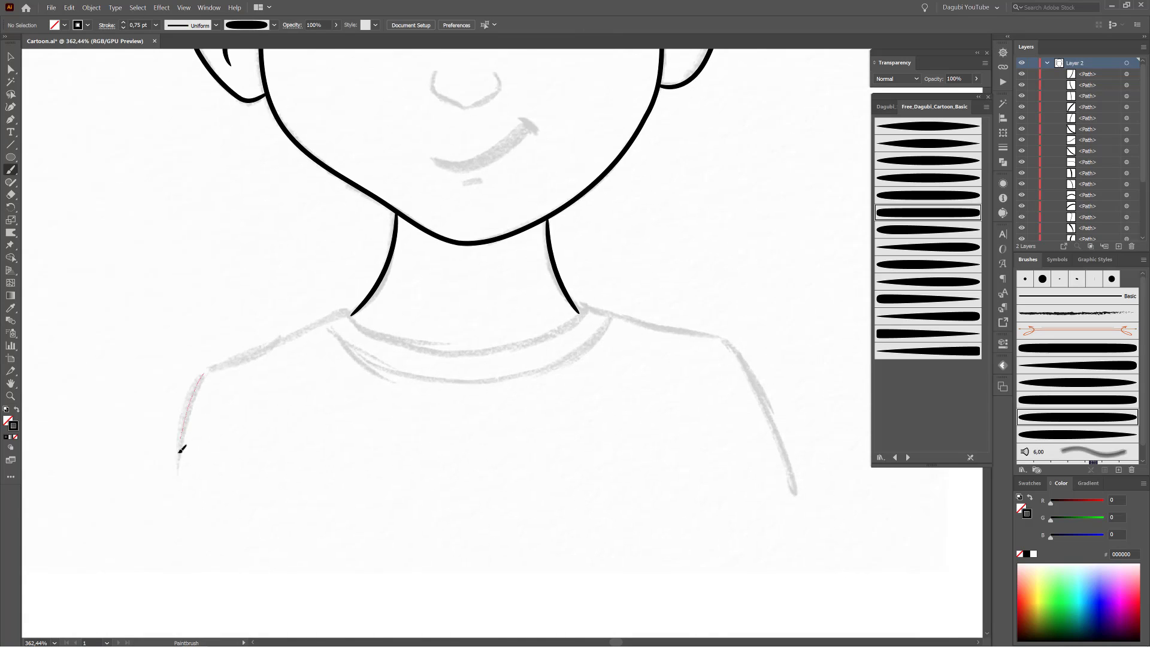
{"action": "left_click_drag", "start_coordinate": [180, 451], "coordinate": [173, 502]}
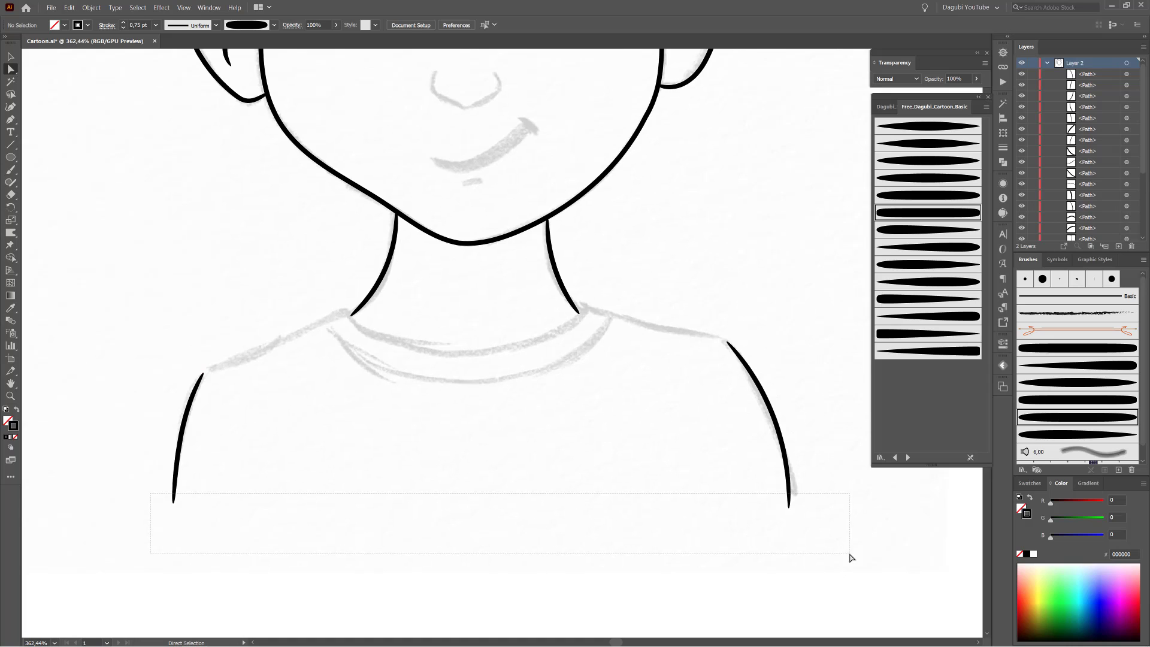
{"action": "left_click_drag", "start_coordinate": [849, 557], "coordinate": [850, 560]}
{"action": "left_click", "coordinate": [265, 24]}
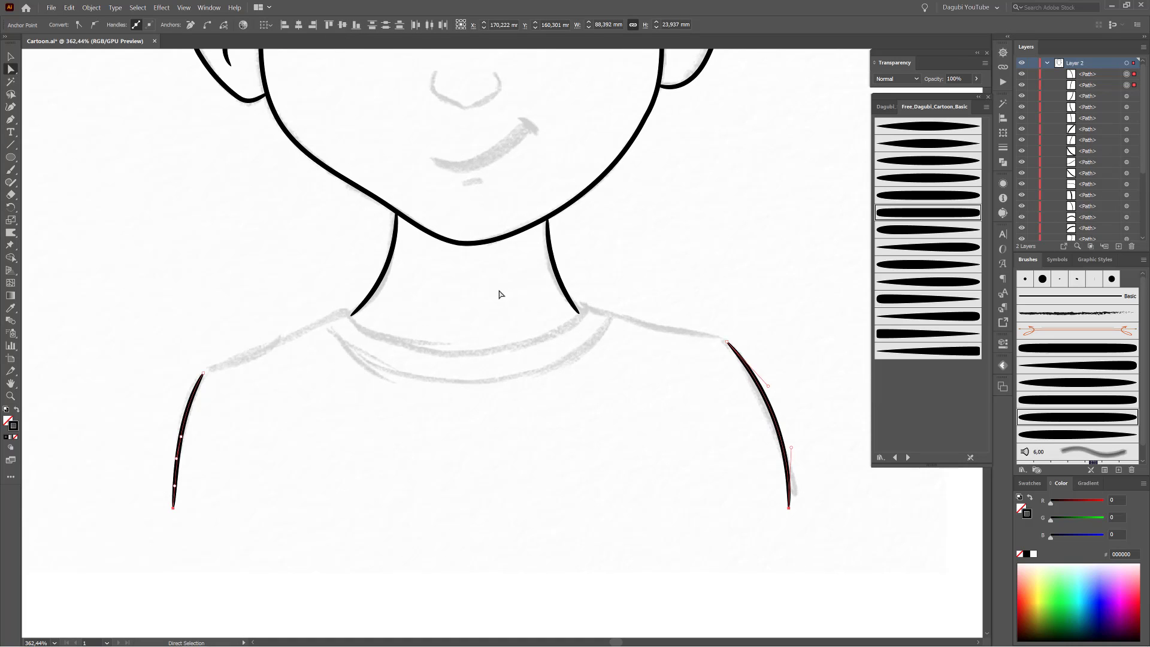
Apply the rounded uniform brush to both outer arm lines.
{"action": "key", "text": "v"}
{"action": "left_click_drag", "start_coordinate": [141, 554], "coordinate": [833, 307]}
{"action": "left_click", "coordinate": [1088, 400]}
{"action": "left_click", "coordinate": [796, 583]}
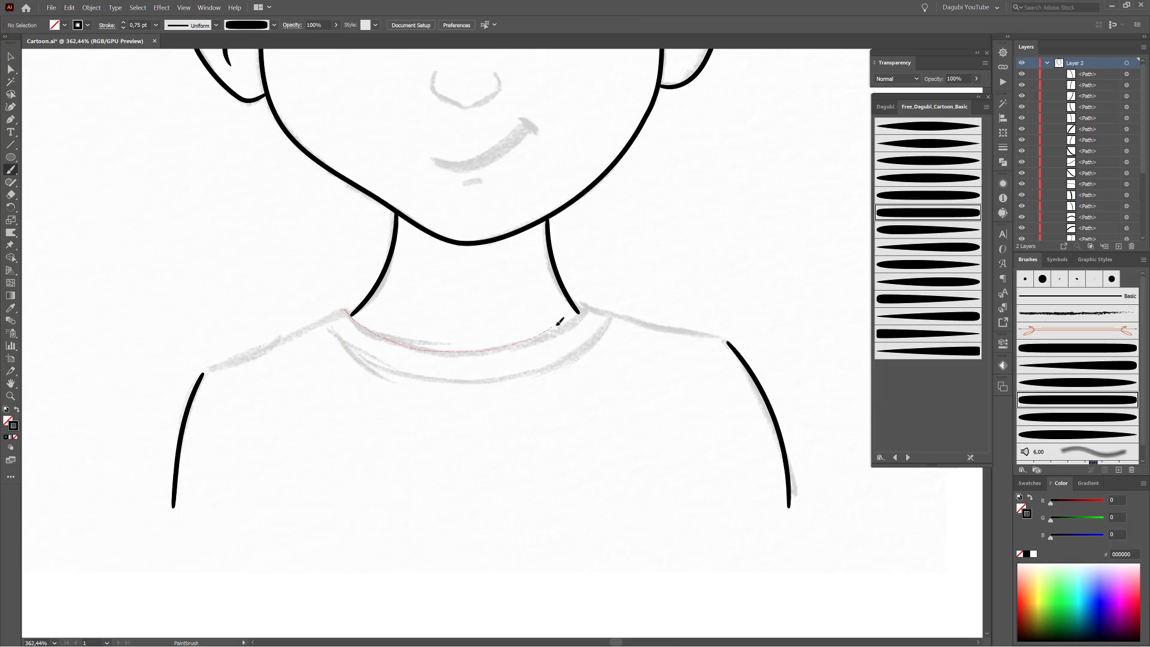
Paint the shirt's neckline curve and both shoulder lines over the sketch.
{"action": "left_click_drag", "start_coordinate": [558, 322], "coordinate": [581, 308]}
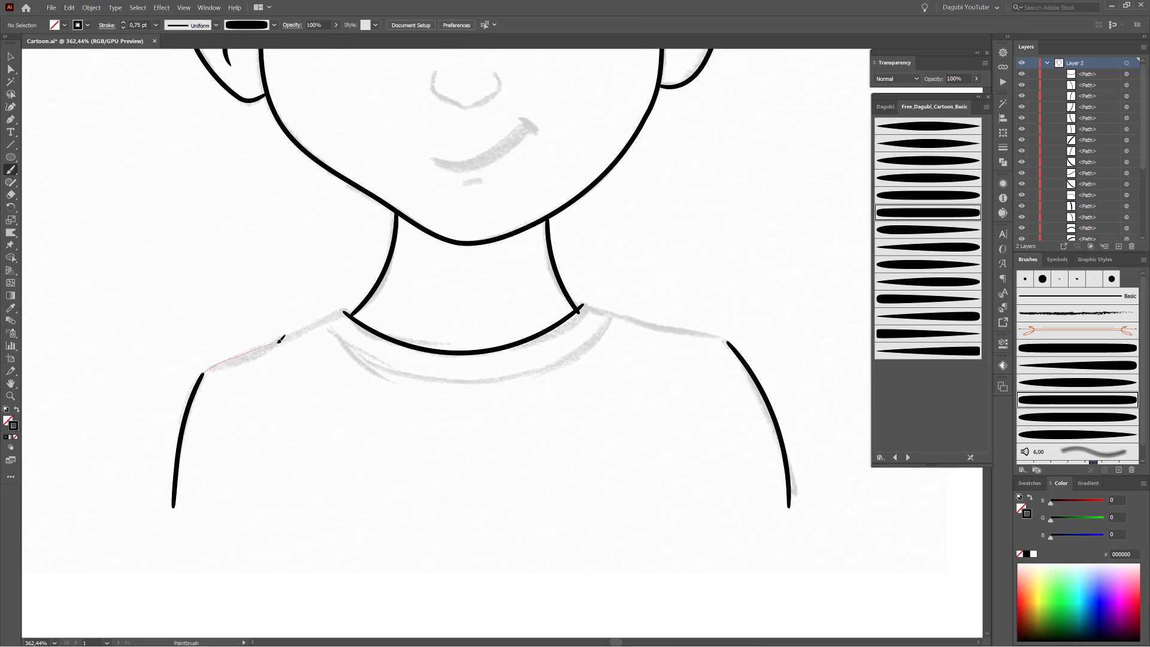
{"action": "left_click_drag", "start_coordinate": [280, 338], "coordinate": [343, 311]}
{"action": "left_click_drag", "start_coordinate": [584, 305], "coordinate": [603, 312]}
Join the neckline, shoulder and arm lines into one continuous shirt outline with the Join tool.
{"action": "key", "text": "a"}
{"action": "left_click_drag", "start_coordinate": [728, 340], "coordinate": [737, 355]}
{"action": "left_click_drag", "start_coordinate": [745, 359], "coordinate": [591, 267]}
{"action": "left_click_drag", "start_coordinate": [11, 182], "coordinate": [55, 233]}
{"action": "mouse_move", "coordinate": [480, 257]}
{"action": "left_mouse_down"}
{"action": "mouse_move", "coordinate": [451, 299]}
{"action": "mouse_move", "coordinate": [474, 306]}
{"action": "left_mouse_up"}
{"action": "mouse_move", "coordinate": [650, 332]}
{"action": "left_mouse_down"}
{"action": "mouse_move", "coordinate": [554, 292]}
{"action": "mouse_move", "coordinate": [739, 311]}
{"action": "left_mouse_up"}
{"action": "left_click_drag", "start_coordinate": [451, 243], "coordinate": [446, 267]}
{"action": "mouse_move", "coordinate": [300, 275]}
{"action": "left_mouse_down"}
{"action": "mouse_move", "coordinate": [467, 290]}
{"action": "mouse_move", "coordinate": [782, 279]}
{"action": "left_mouse_up"}
{"action": "left_click_drag", "start_coordinate": [389, 266], "coordinate": [388, 269]}
{"action": "left_click_drag", "start_coordinate": [299, 383], "coordinate": [548, 210]}
{"action": "left_click_drag", "start_coordinate": [304, 237], "coordinate": [311, 252]}
{"action": "left_click_drag", "start_coordinate": [771, 347], "coordinate": [144, 416]}
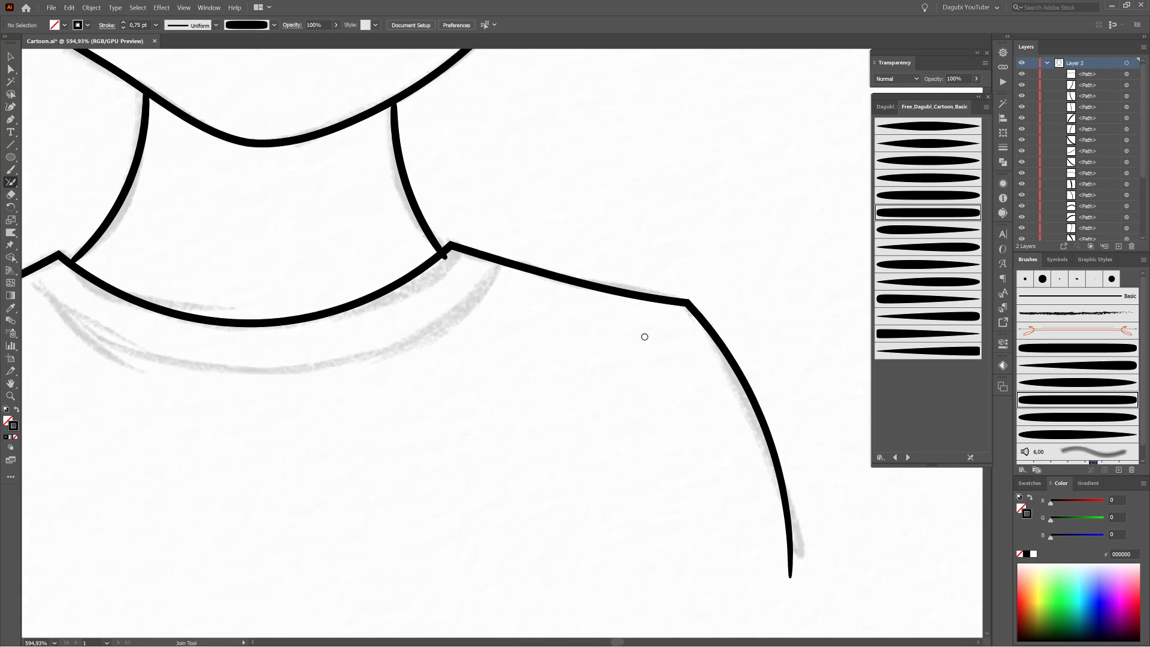
{"action": "left_click_drag", "start_coordinate": [563, 335], "coordinate": [796, 355]}
Adjust the anchor points of the right neck and shoulder lines so they meet the shirt outline cleanly.
{"action": "left_click", "coordinate": [12, 71]}
{"action": "left_click_drag", "start_coordinate": [539, 268], "coordinate": [624, 292]}
{"action": "left_click_drag", "start_coordinate": [736, 335], "coordinate": [492, 455]}
{"action": "left_click_drag", "start_coordinate": [629, 525], "coordinate": [621, 292]}
{"action": "left_click_drag", "start_coordinate": [751, 232], "coordinate": [800, 279]}
{"action": "left_click_drag", "start_coordinate": [564, 276], "coordinate": [563, 269]}
{"action": "left_click_drag", "start_coordinate": [658, 293], "coordinate": [657, 285]}
{"action": "left_click_drag", "start_coordinate": [704, 416], "coordinate": [629, 360]}
{"action": "left_click_drag", "start_coordinate": [678, 287], "coordinate": [752, 224]}
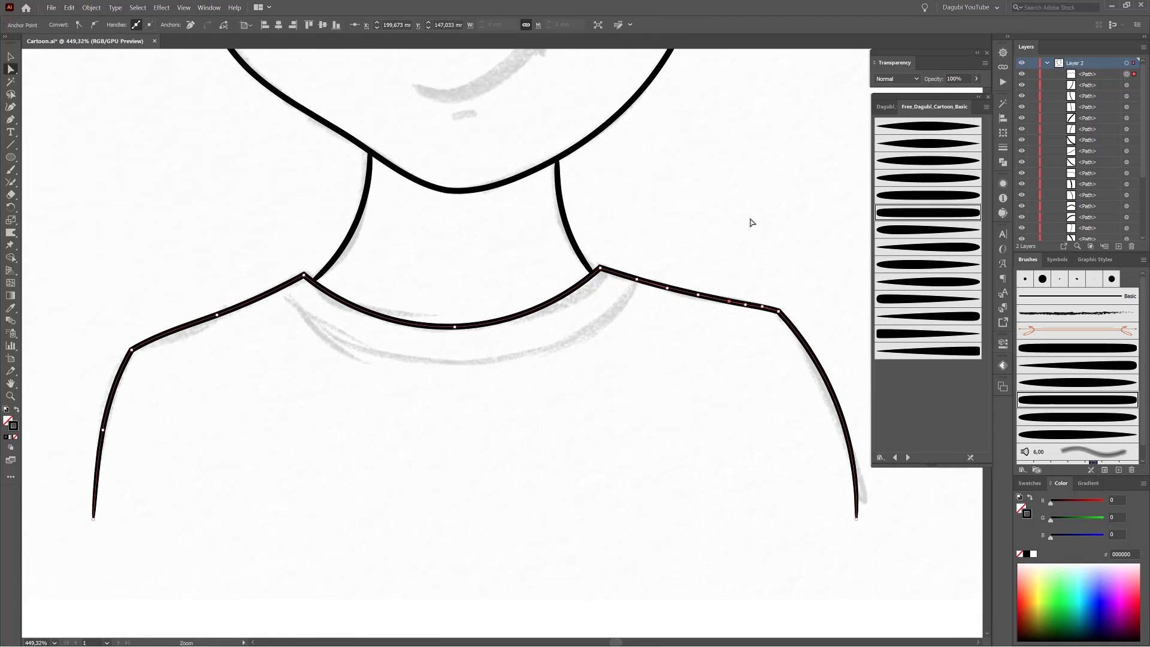
Duplicate the shirt outline just below itself and cut the copy at both neckline corners.
{"action": "left_click", "coordinate": [737, 214]}
{"action": "left_click_drag", "start_coordinate": [501, 322], "coordinate": [502, 377]}
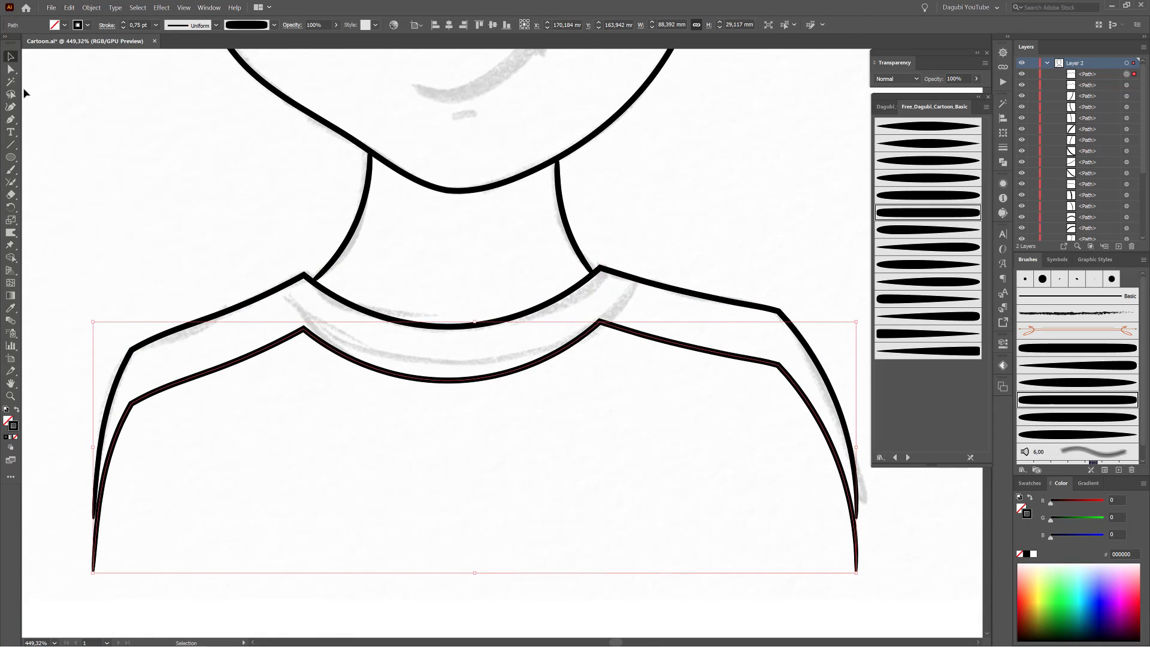
{"action": "left_click", "coordinate": [10, 69]}
{"action": "left_click", "coordinate": [304, 329]}
{"action": "left_click", "coordinate": [600, 322], "text": "shift"}
{"action": "left_click", "coordinate": [223, 25]}
Delete the copy's two shoulder pieces and move the remaining neckline curve up onto the sketched collar edge.
{"action": "left_click_drag", "start_coordinate": [11, 70], "coordinate": [65, 82]}
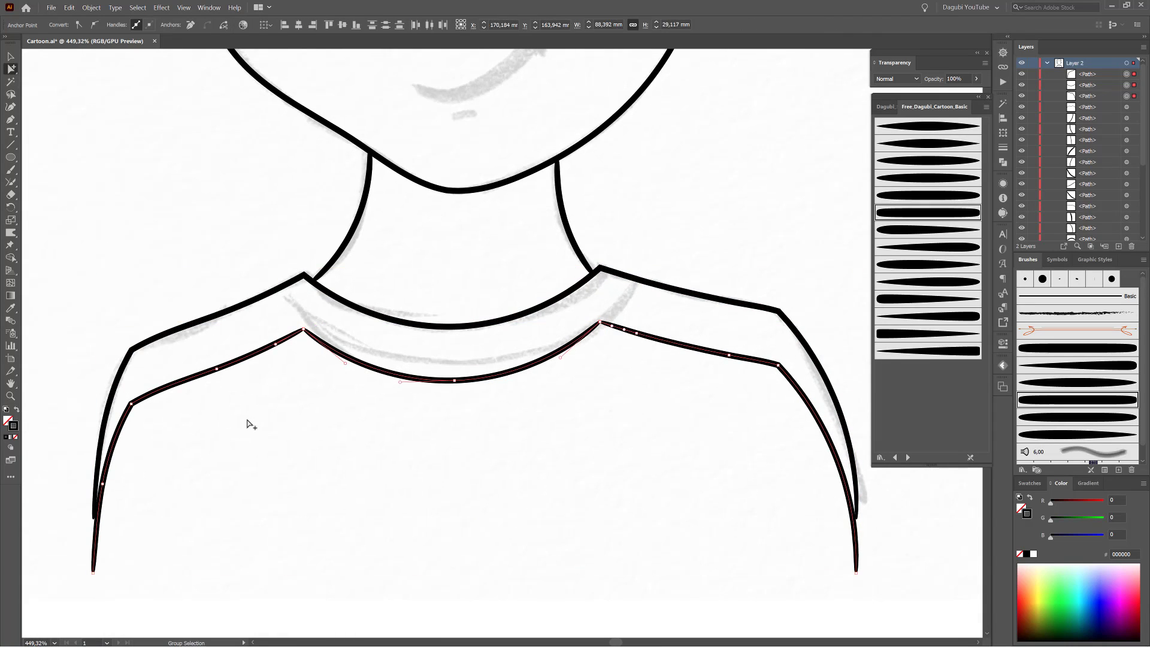
{"action": "left_click", "coordinate": [242, 359]}
{"action": "key", "text": "Delete"}
{"action": "left_click", "coordinate": [747, 359]}
{"action": "key", "text": "Delete"}
{"action": "left_click_drag", "start_coordinate": [462, 378], "coordinate": [469, 362]}
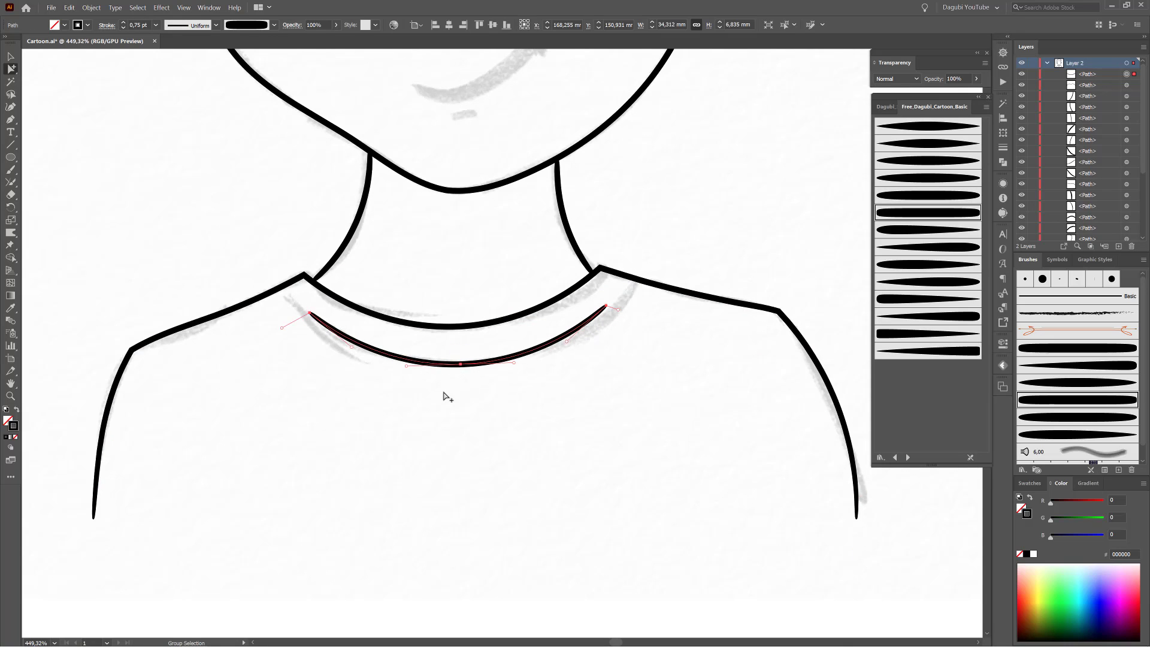
Warp both ends of the lower collar curve outward until they reach the shoulder lines.
{"action": "key", "text": "shift+r"}
{"action": "left_click_drag", "start_coordinate": [635, 301], "coordinate": [695, 201]}
{"action": "left_click_drag", "start_coordinate": [674, 291], "coordinate": [711, 249]}
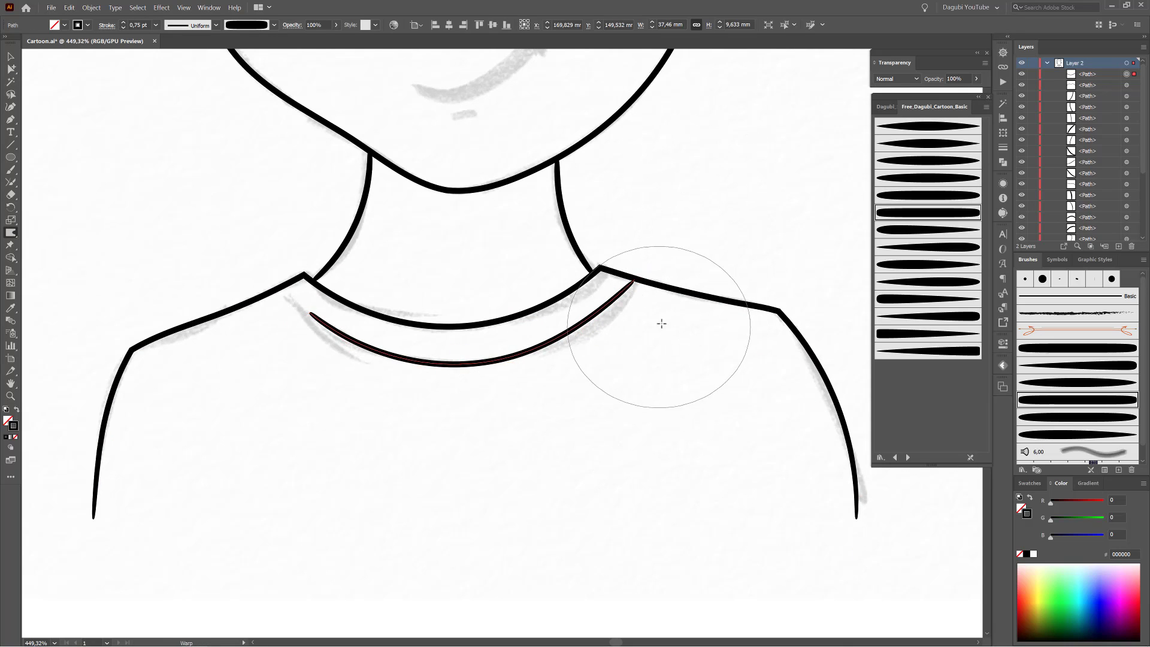
{"action": "left_click_drag", "start_coordinate": [309, 323], "coordinate": [264, 300]}
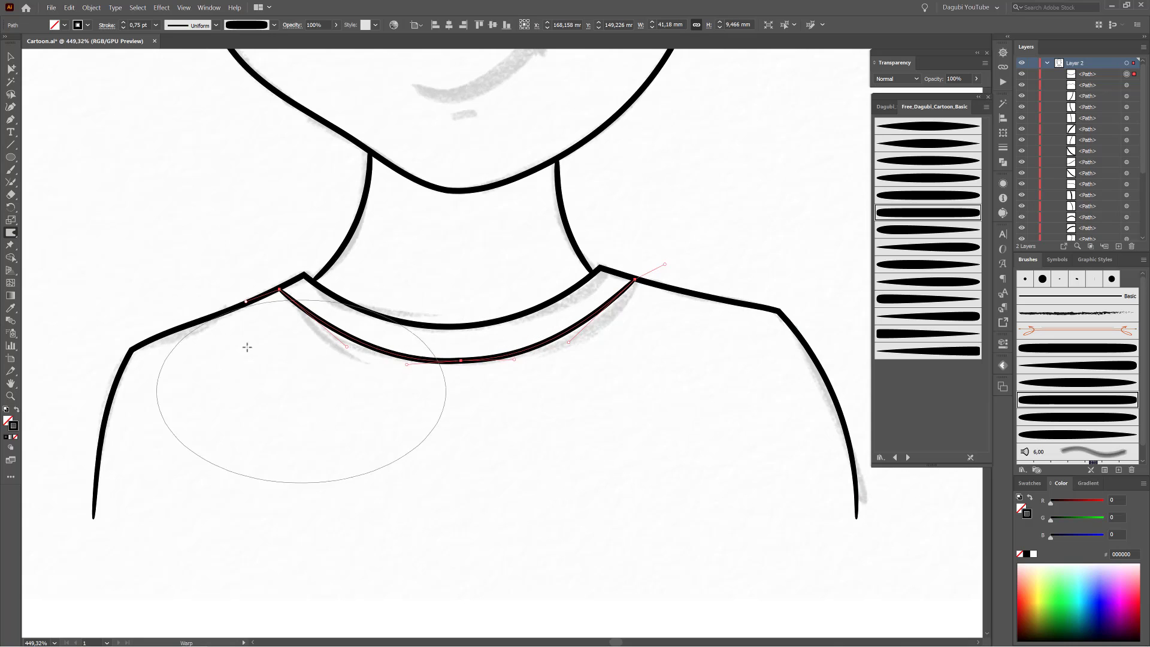
Refine the lower collar curve's handles and place its end points on the shoulder lines.
{"action": "left_click", "coordinate": [11, 69]}
{"action": "left_click", "coordinate": [329, 337]}
{"action": "left_click_drag", "start_coordinate": [333, 352], "coordinate": [319, 345]}
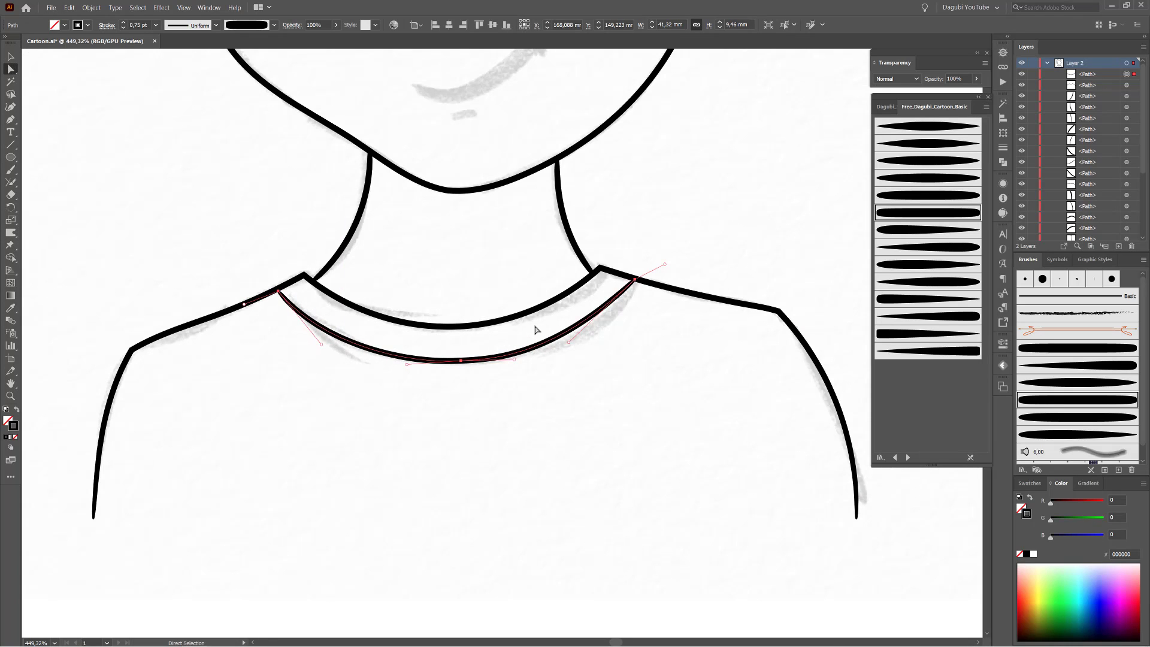
{"action": "left_click_drag", "start_coordinate": [568, 342], "coordinate": [592, 329]}
{"action": "left_click_drag", "start_coordinate": [622, 275], "coordinate": [676, 275]}
{"action": "left_click_drag", "start_coordinate": [479, 299], "coordinate": [868, 240]}
{"action": "left_click_drag", "start_coordinate": [300, 149], "coordinate": [681, 349]}
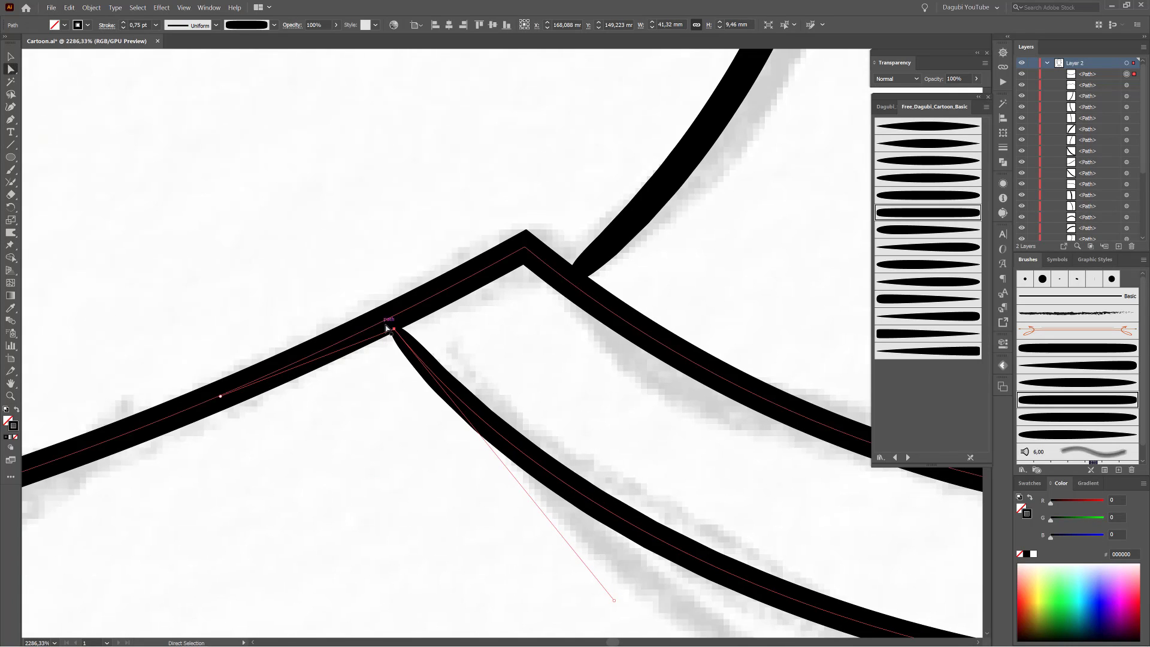
{"action": "left_click_drag", "start_coordinate": [393, 325], "coordinate": [386, 320]}
Draw closed outlines around both sketched eyes with the Pencil tool.
{"action": "left_click_drag", "start_coordinate": [658, 419], "coordinate": [590, 420]}
{"action": "left_click_drag", "start_coordinate": [801, 180], "coordinate": [567, 255]}
{"action": "left_click_drag", "start_coordinate": [555, 197], "coordinate": [570, 197]}
{"action": "mouse_move", "coordinate": [571, 196]}
{"action": "left_mouse_down"}
{"action": "mouse_move", "coordinate": [608, 282]}
{"action": "mouse_move", "coordinate": [605, 265]}
{"action": "left_mouse_up"}
{"action": "left_click_drag", "start_coordinate": [11, 182], "coordinate": [37, 196]}
{"action": "double_click", "coordinate": [10, 183]}
{"action": "left_click", "coordinate": [445, 231]}
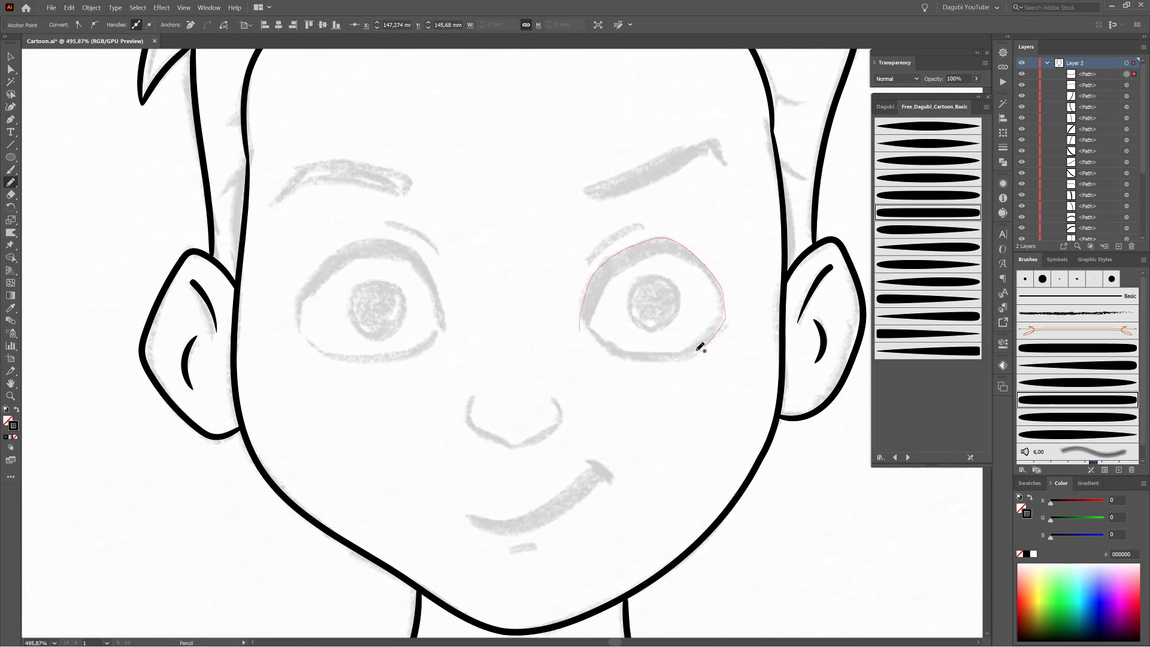
{"action": "left_click_drag", "start_coordinate": [589, 330], "coordinate": [585, 329]}
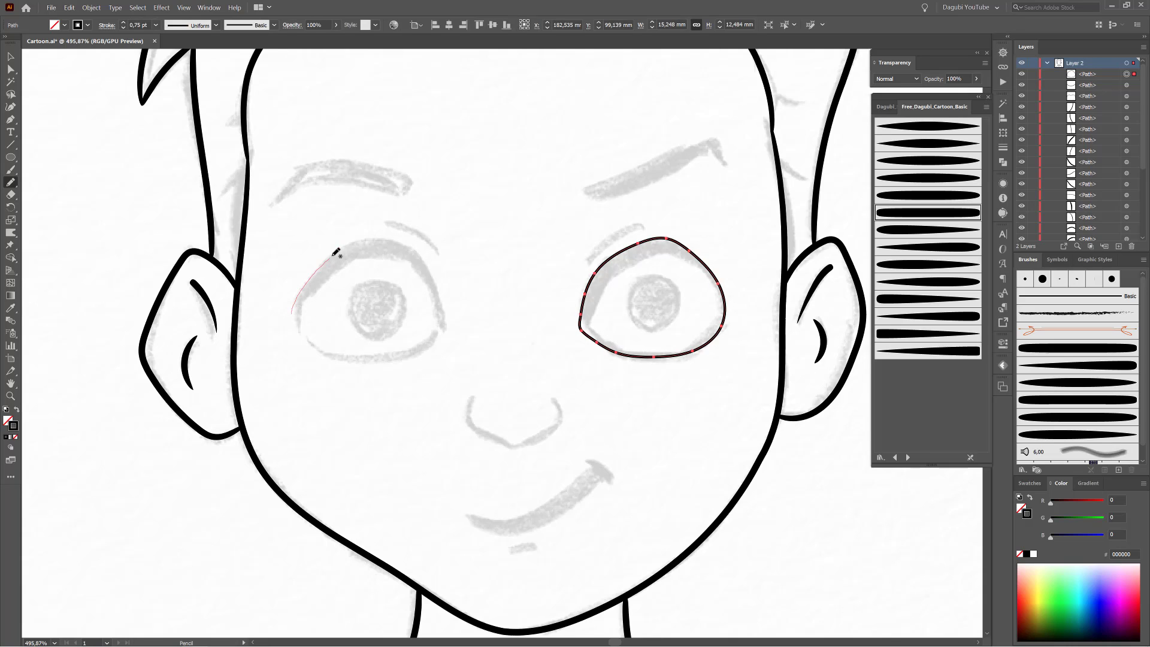
{"action": "left_click_drag", "start_coordinate": [315, 340], "coordinate": [293, 314]}
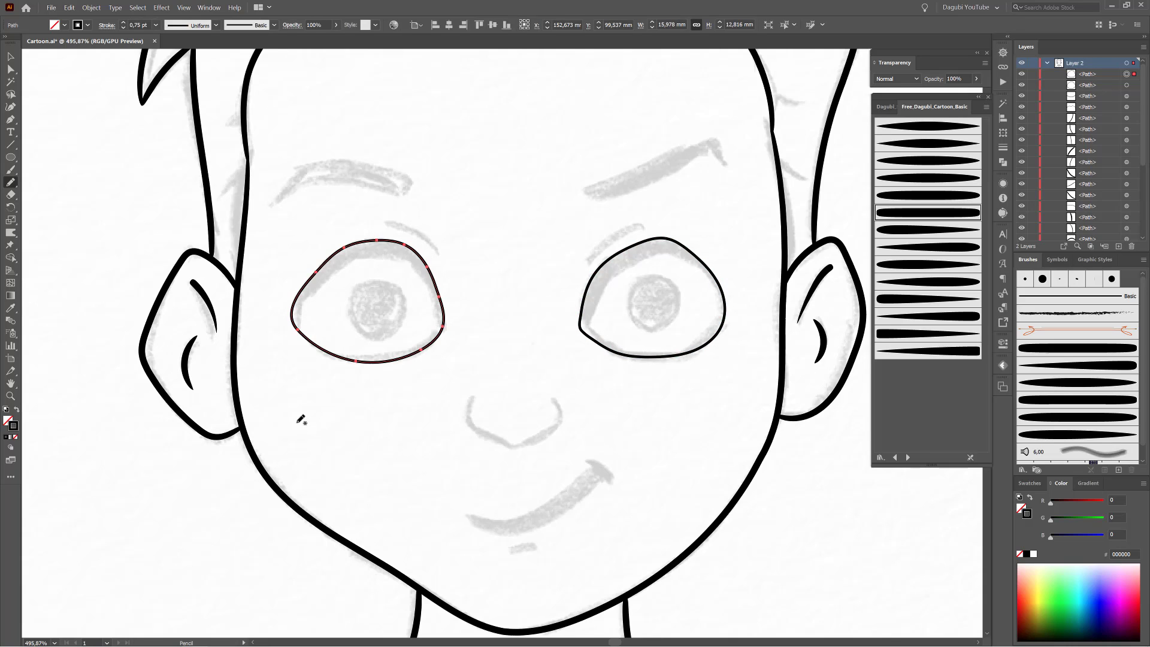
Warp the left-hand eye outline at its outer and lower edges to match the sketch.
{"action": "left_click", "coordinate": [11, 232]}
{"action": "left_click_drag", "start_coordinate": [541, 210], "coordinate": [509, 224]}
{"action": "left_click_drag", "start_coordinate": [279, 342], "coordinate": [291, 346]}
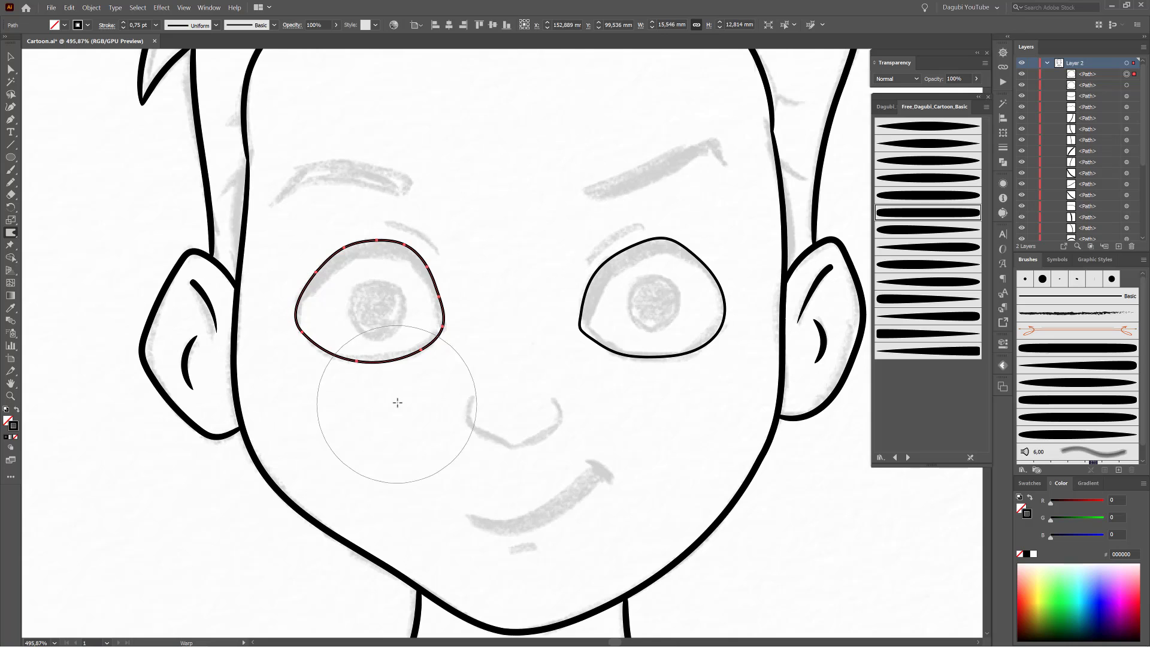
{"action": "left_click_drag", "start_coordinate": [374, 408], "coordinate": [377, 398]}
{"action": "left_click", "coordinate": [479, 236], "text": "ctrl"}
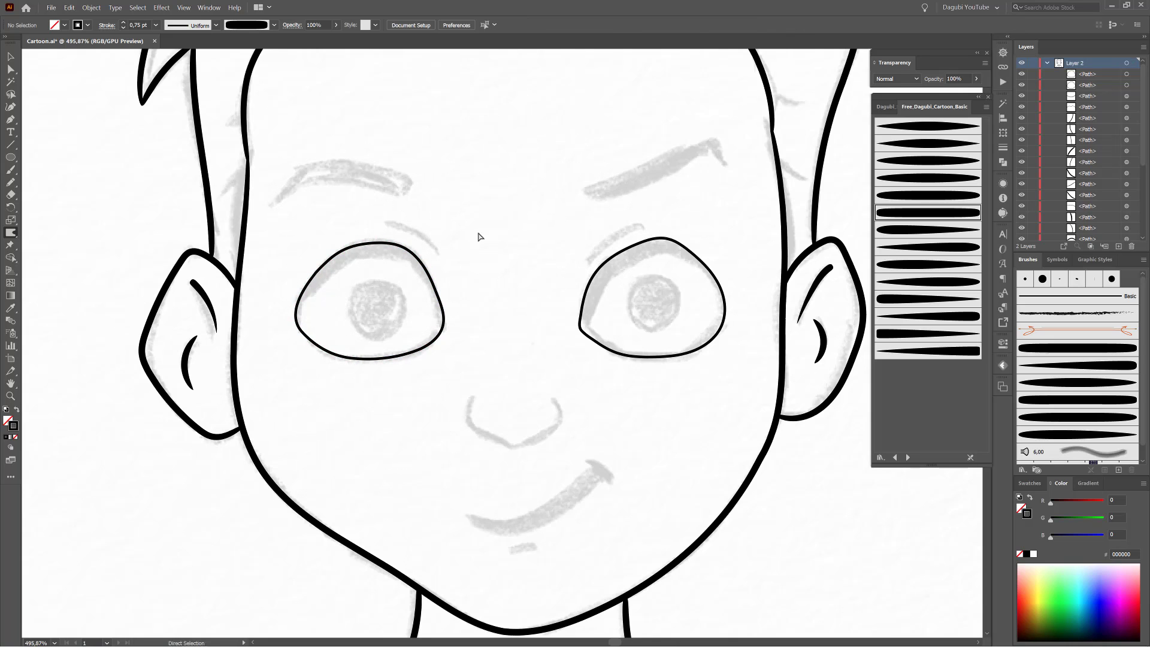
Warp the right-hand eye outline slightly inward along its sides and lower edge.
{"action": "left_click_drag", "start_coordinate": [584, 298], "coordinate": [597, 305]}
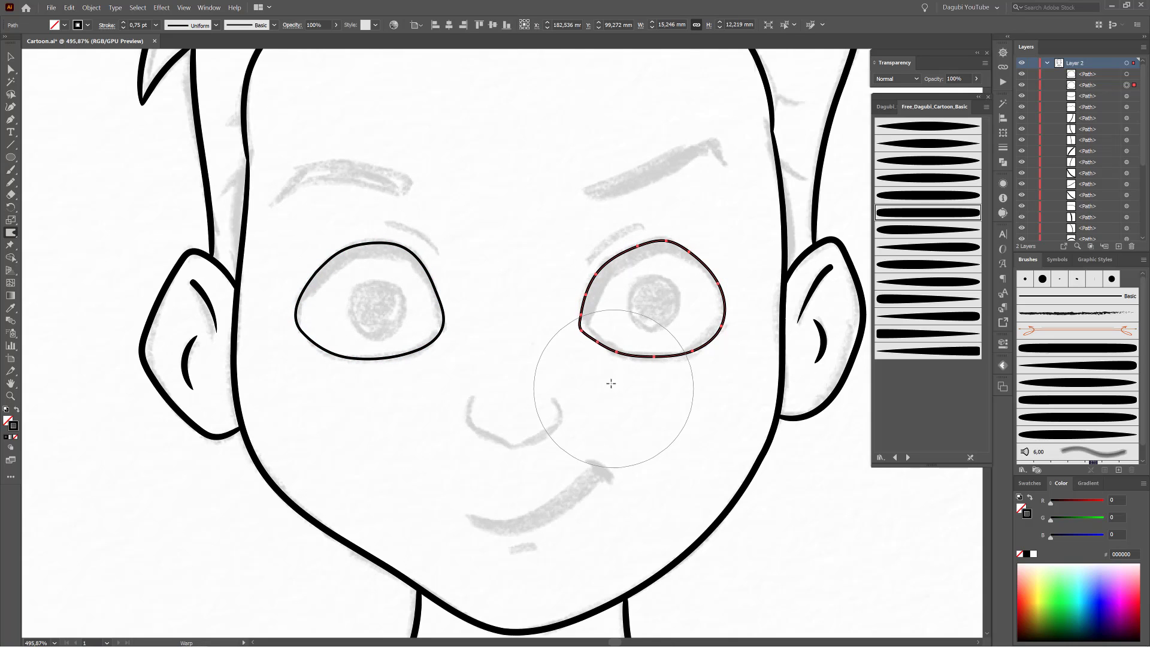
{"action": "left_click_drag", "start_coordinate": [746, 258], "coordinate": [741, 261]}
{"action": "left_click_drag", "start_coordinate": [708, 387], "coordinate": [705, 380]}
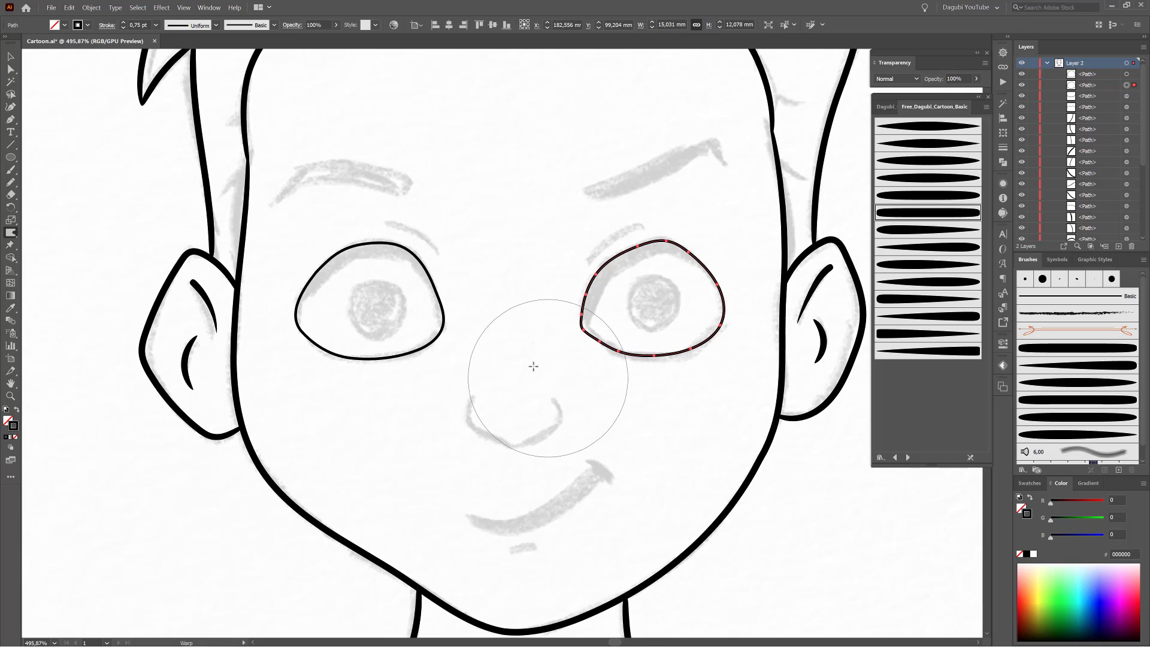
{"action": "left_click_drag", "start_coordinate": [525, 370], "coordinate": [529, 368]}
Simplify the paths of both eye outlines and round their corners to 1,447 mm.
{"action": "left_click", "coordinate": [10, 56]}
{"action": "left_click_drag", "start_coordinate": [493, 300], "coordinate": [395, 434]}
{"action": "left_click", "coordinate": [11, 69]}
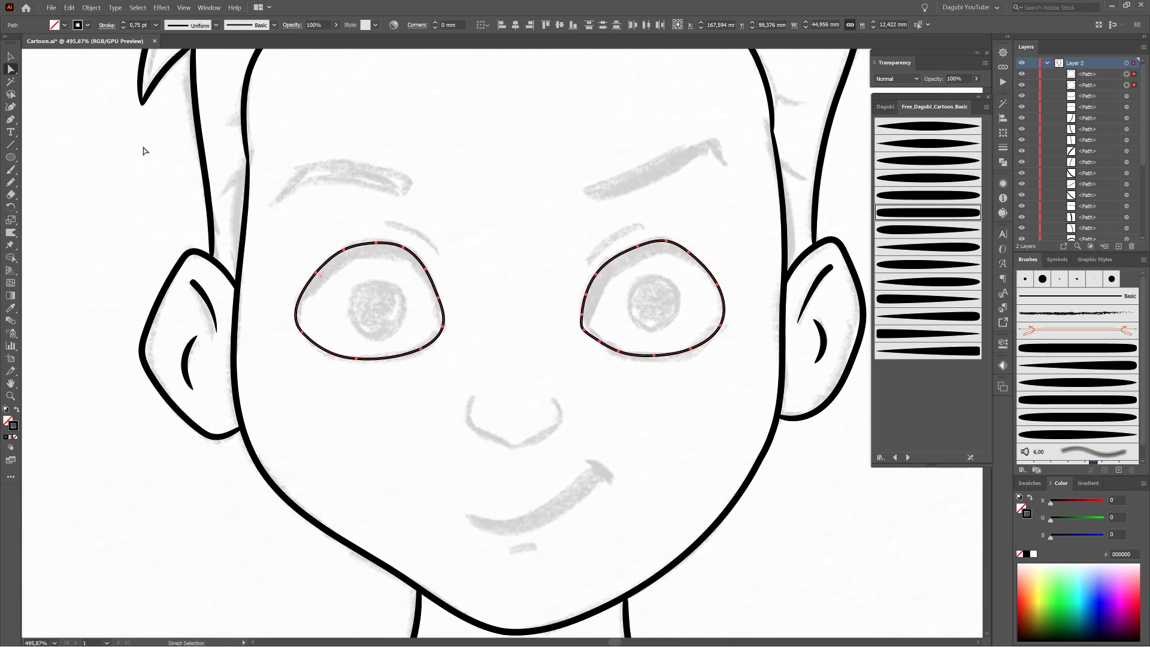
{"action": "left_click", "coordinate": [91, 8]}
{"action": "left_click", "coordinate": [245, 263]}
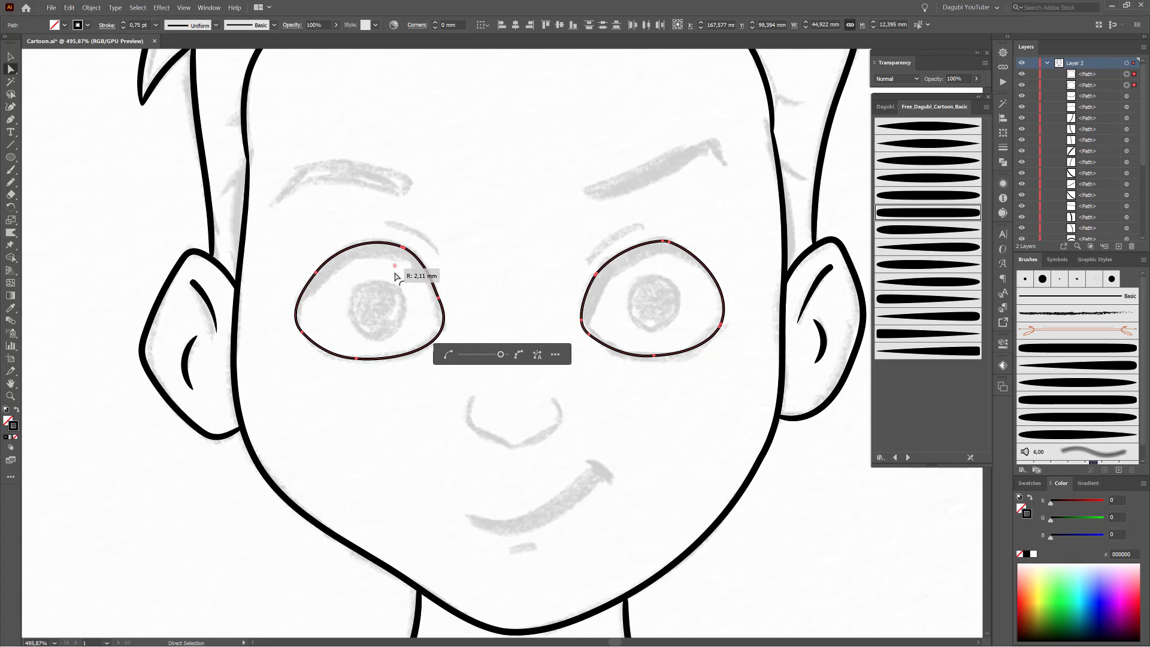
{"action": "mouse_move", "coordinate": [394, 273]}
{"action": "left_mouse_down"}
{"action": "mouse_move", "coordinate": [395, 282]}
{"action": "mouse_move", "coordinate": [397, 261]}
{"action": "left_mouse_up"}
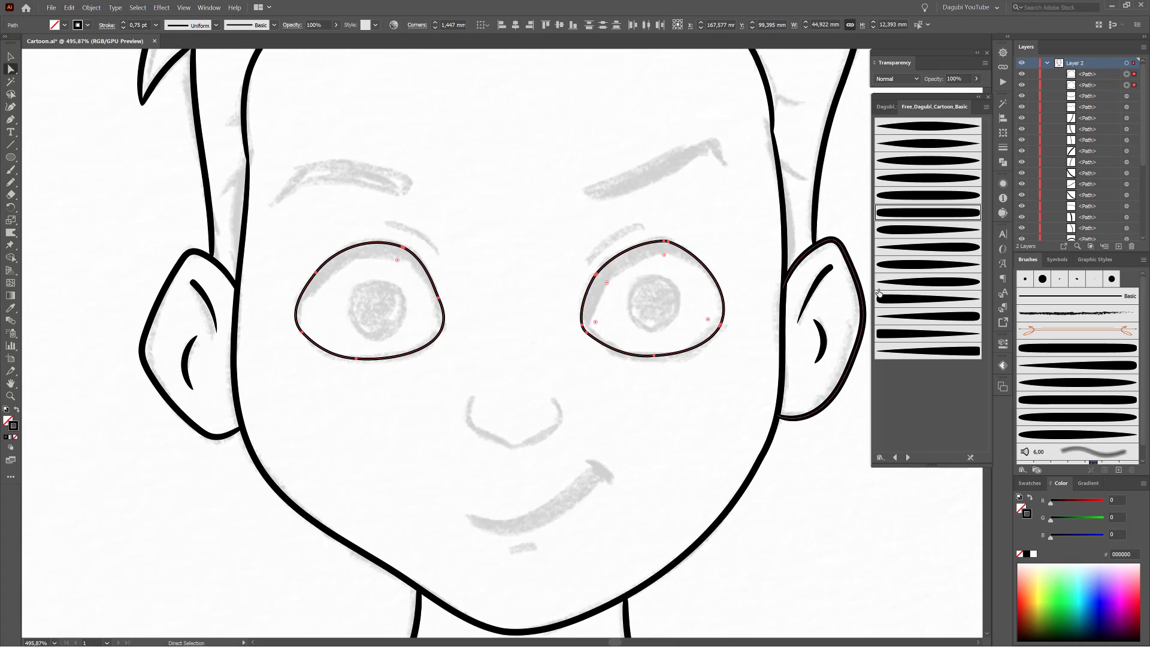
Fill both eye shapes with black, remove their strokes and lower their opacity to 29%.
{"action": "left_click", "coordinate": [1026, 554]}
{"action": "left_click", "coordinate": [1028, 516]}
{"action": "left_click", "coordinate": [1020, 553]}
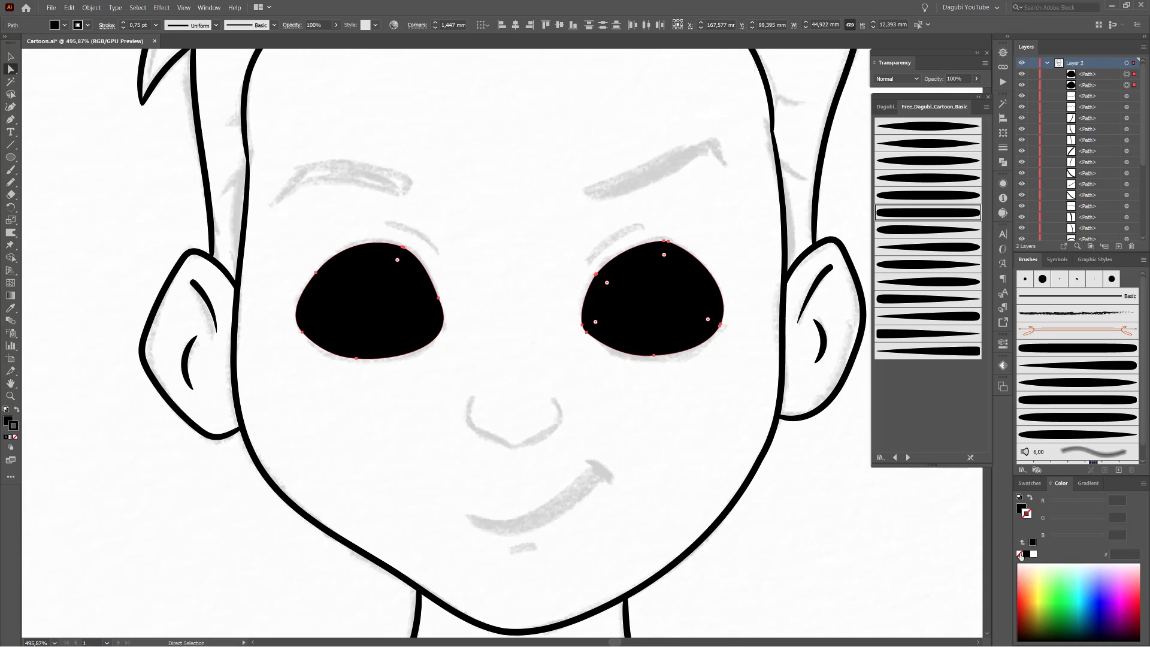
{"action": "left_click", "coordinate": [335, 25]}
{"action": "left_click_drag", "start_coordinate": [337, 38], "coordinate": [308, 40]}
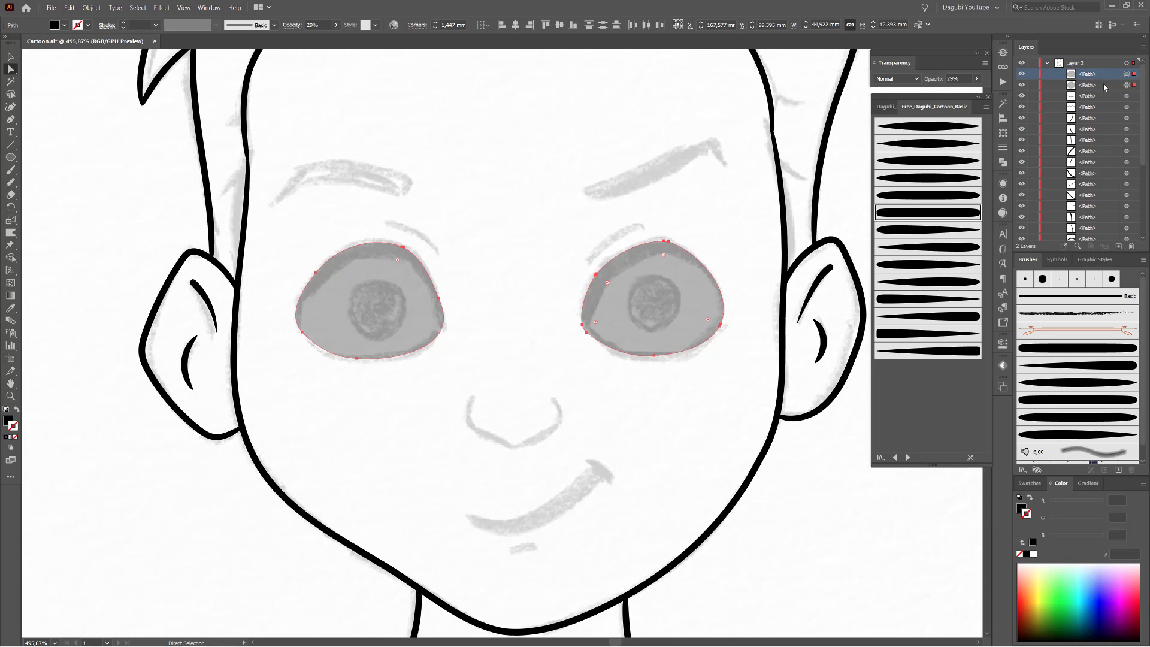
Combine both eye shapes into a compound path and paste a white-filled copy in front.
{"action": "left_click", "coordinate": [91, 7]}
{"action": "left_click", "coordinate": [232, 307]}
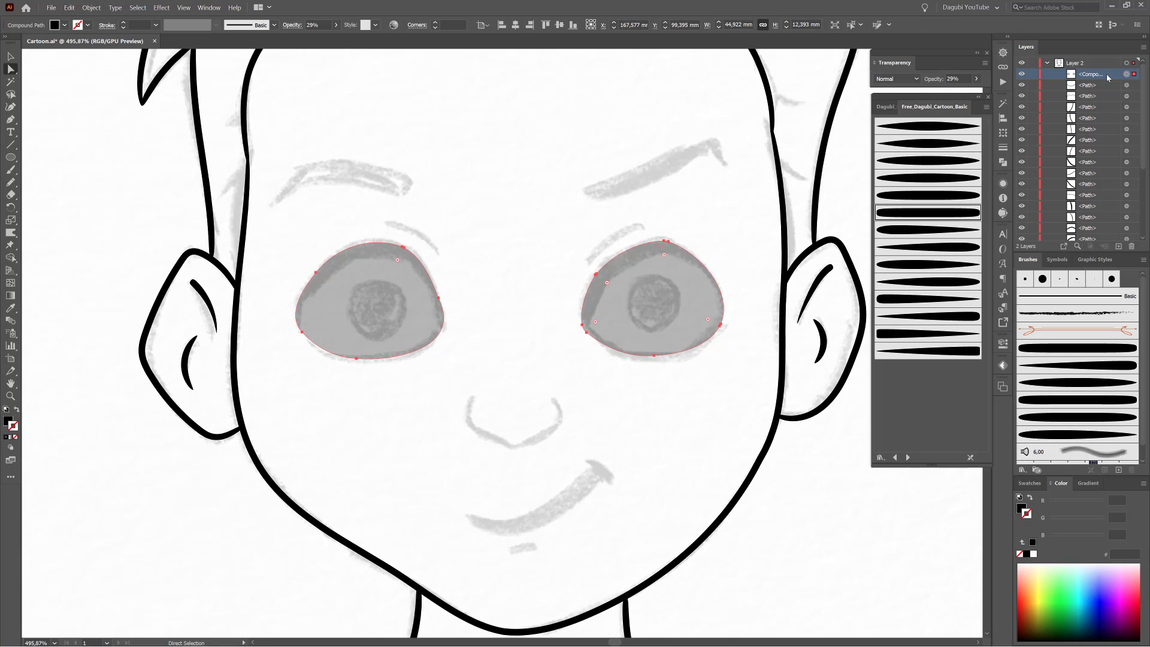
{"action": "key", "text": "ctrl+f"}
{"action": "left_click", "coordinate": [1032, 553]}
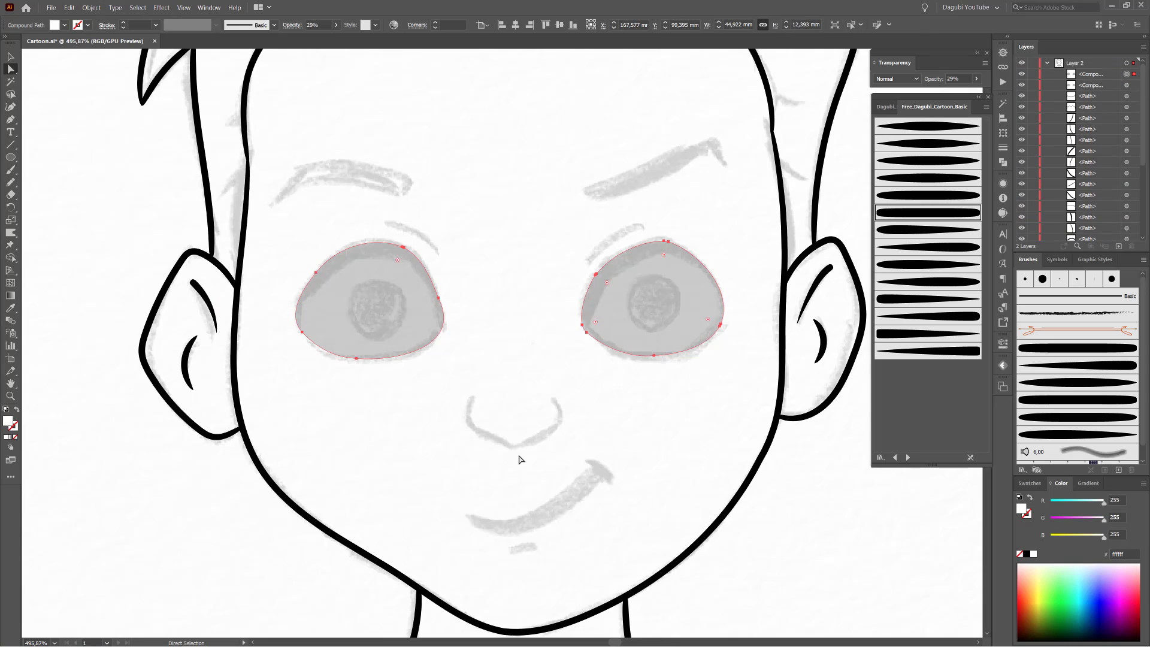
Warp the right-hand white eye shape inward to leave a thick upper lid and a thin lower rim.
{"action": "key", "text": "shift+r"}
{"action": "left_click_drag", "start_coordinate": [658, 267], "coordinate": [646, 278]}
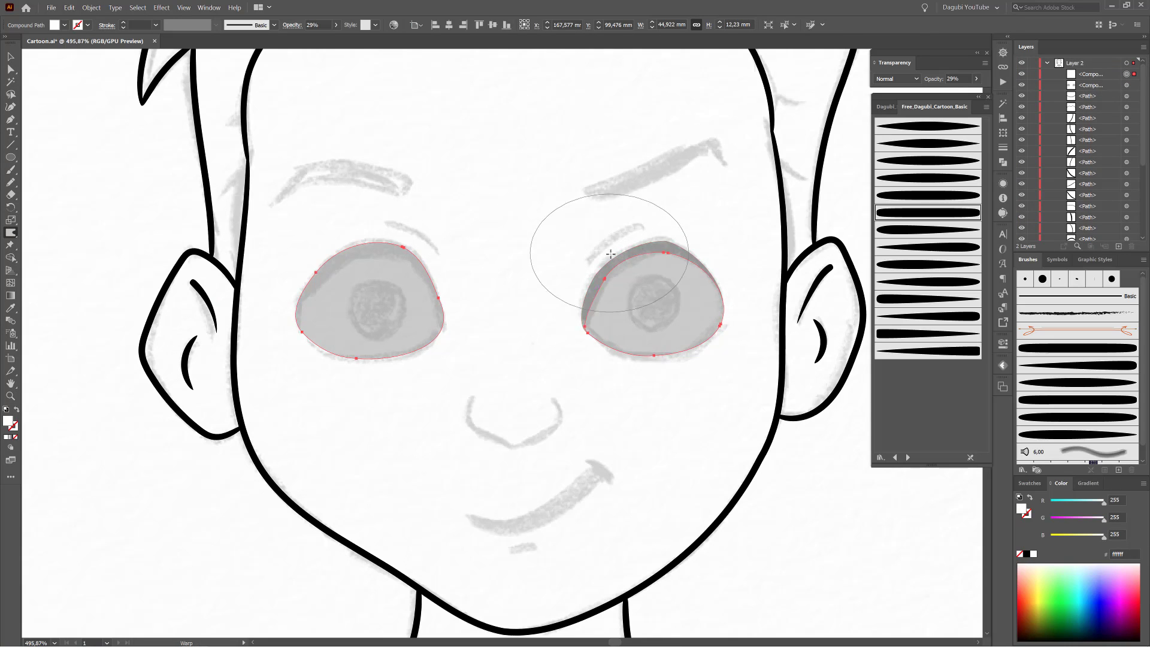
{"action": "left_click_drag", "start_coordinate": [599, 371], "coordinate": [605, 367]}
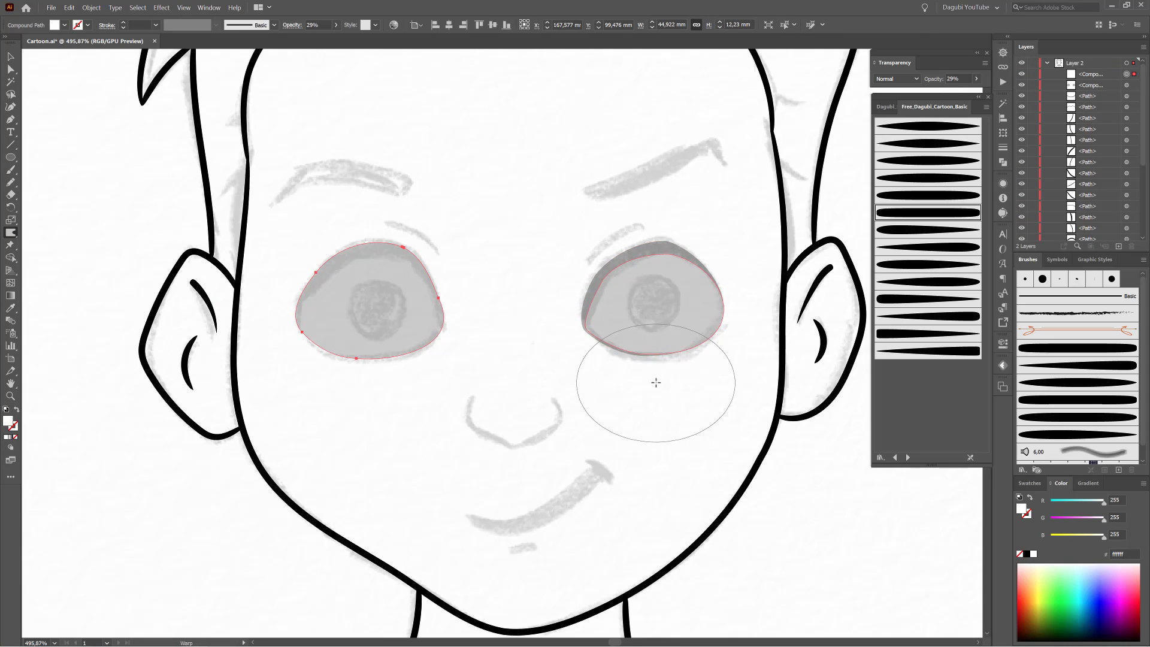
{"action": "left_click_drag", "start_coordinate": [737, 340], "coordinate": [731, 332]}
Warp the left-hand white eye shape inward along its upper lid, inner side and lower edge.
{"action": "mouse_move", "coordinate": [406, 233]}
{"action": "left_mouse_down"}
{"action": "mouse_move", "coordinate": [400, 247]}
{"action": "mouse_move", "coordinate": [319, 269]}
{"action": "left_mouse_up"}
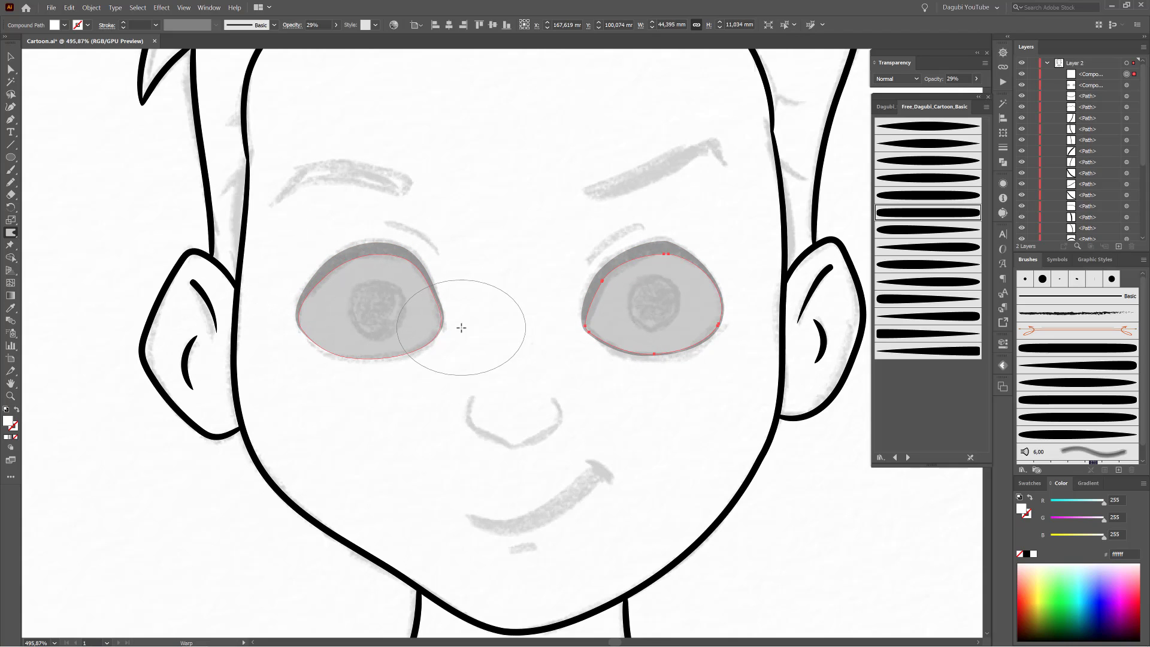
{"action": "left_click_drag", "start_coordinate": [461, 327], "coordinate": [457, 326]}
{"action": "left_click_drag", "start_coordinate": [371, 375], "coordinate": [369, 370]}
{"action": "left_click_drag", "start_coordinate": [293, 353], "coordinate": [297, 349]}
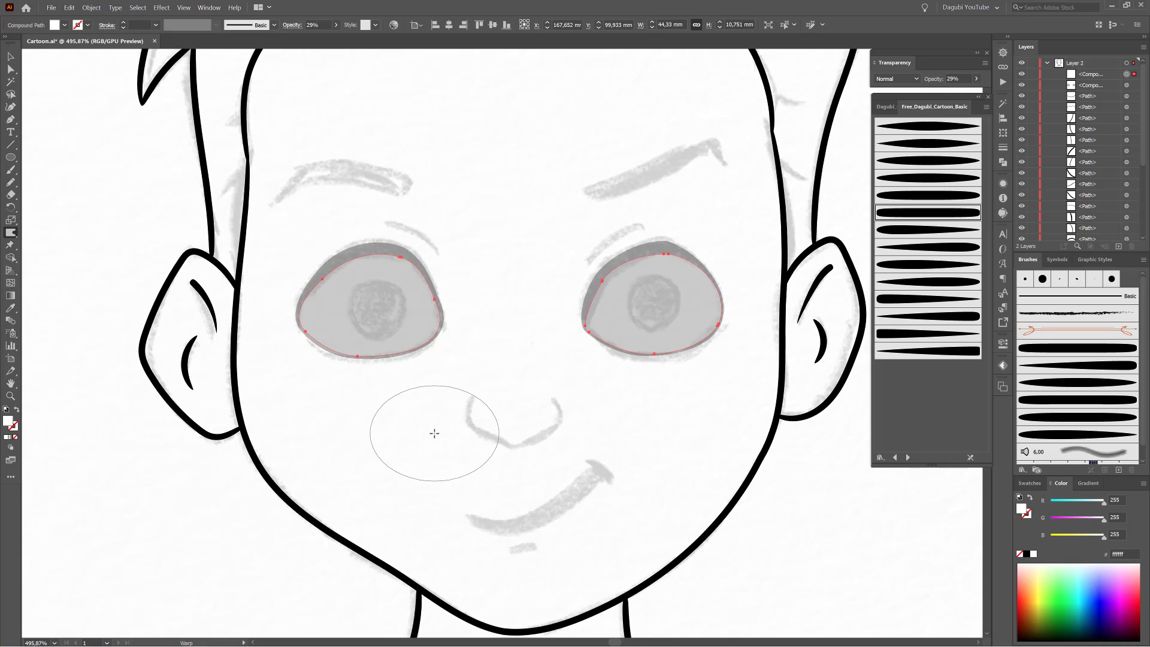
Simplify the path of the warped white eye shapes.
{"action": "left_click", "coordinate": [98, 9]}
{"action": "mouse_move", "coordinate": [407, 271]}
{"action": "left_mouse_down"}
{"action": "mouse_move", "coordinate": [398, 263]}
{"action": "mouse_move", "coordinate": [524, 352]}
{"action": "mouse_move", "coordinate": [502, 338]}
{"action": "left_mouse_up"}
{"action": "mouse_move", "coordinate": [101, 210]}
{"action": "left_click", "coordinate": [246, 262]}
Restore the opacity of the black and white eye shapes to 100% and deselect them.
{"action": "key", "text": "a"}
{"action": "left_click_drag", "start_coordinate": [497, 332], "coordinate": [672, 393]}
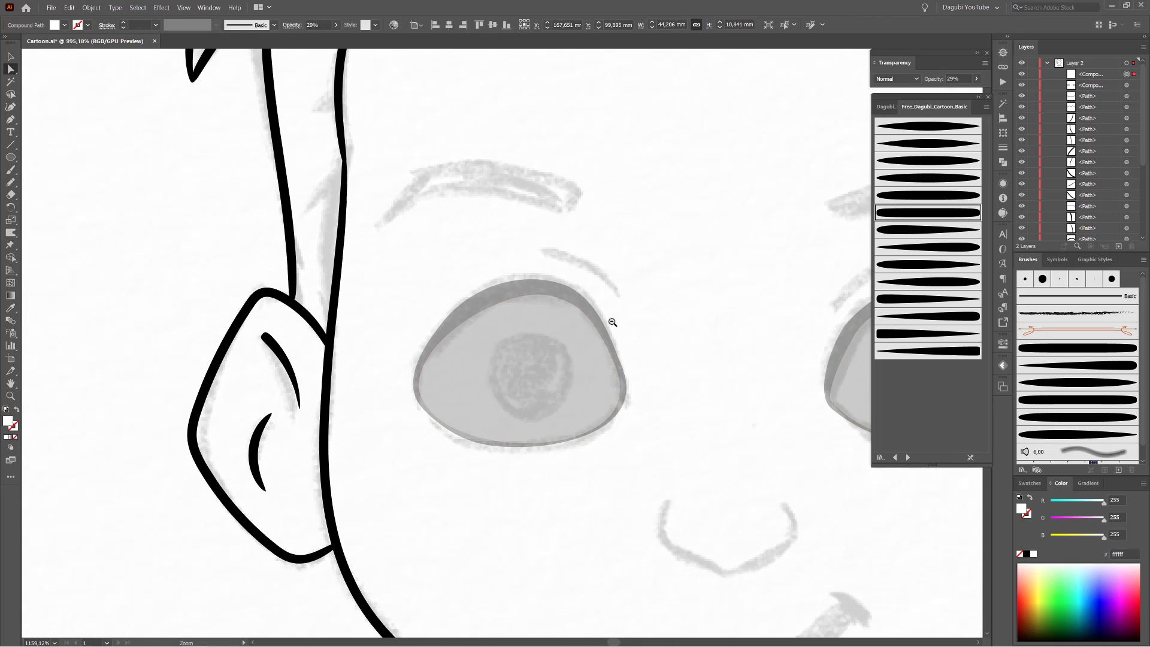
{"action": "left_click", "coordinate": [600, 325], "text": "ctrl+shift"}
{"action": "left_click_drag", "start_coordinate": [716, 184], "coordinate": [496, 168]}
{"action": "left_click_drag", "start_coordinate": [310, 39], "coordinate": [340, 39]}
{"action": "left_click", "coordinate": [509, 204]}
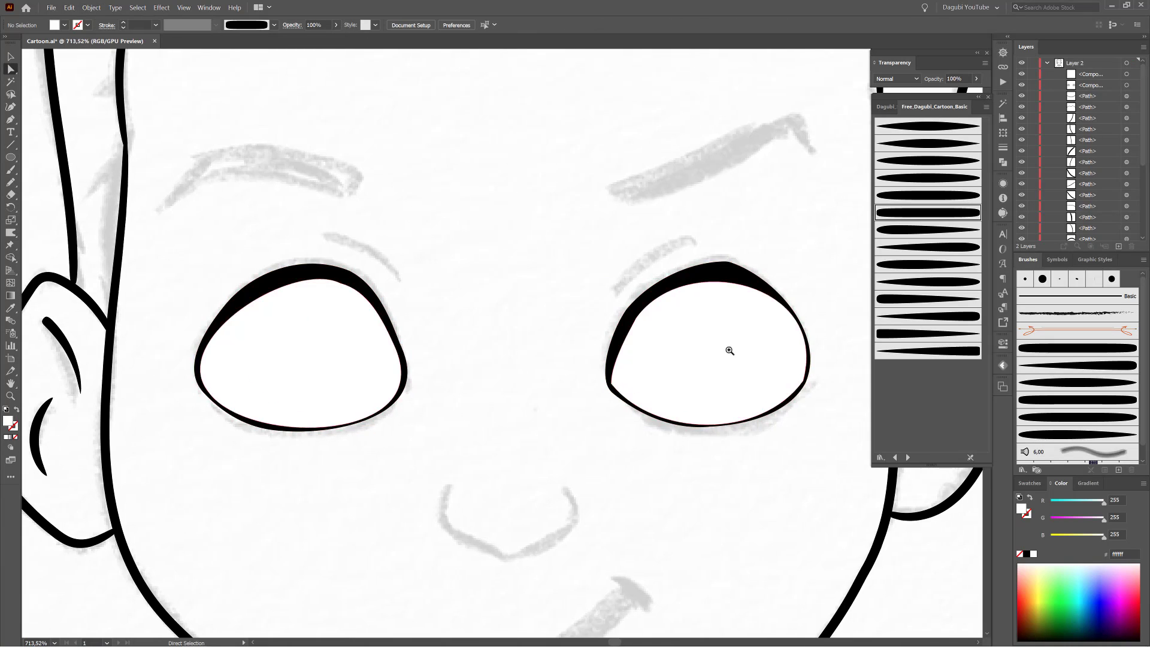
Round the inner corner of the right-hand white eye shape to a radius of 2,17 mm.
{"action": "left_click_drag", "start_coordinate": [731, 349], "coordinate": [688, 297]}
{"action": "left_click_drag", "start_coordinate": [599, 288], "coordinate": [206, 215]}
{"action": "left_click", "coordinate": [473, 403]}
{"action": "left_click_drag", "start_coordinate": [479, 401], "coordinate": [579, 364]}
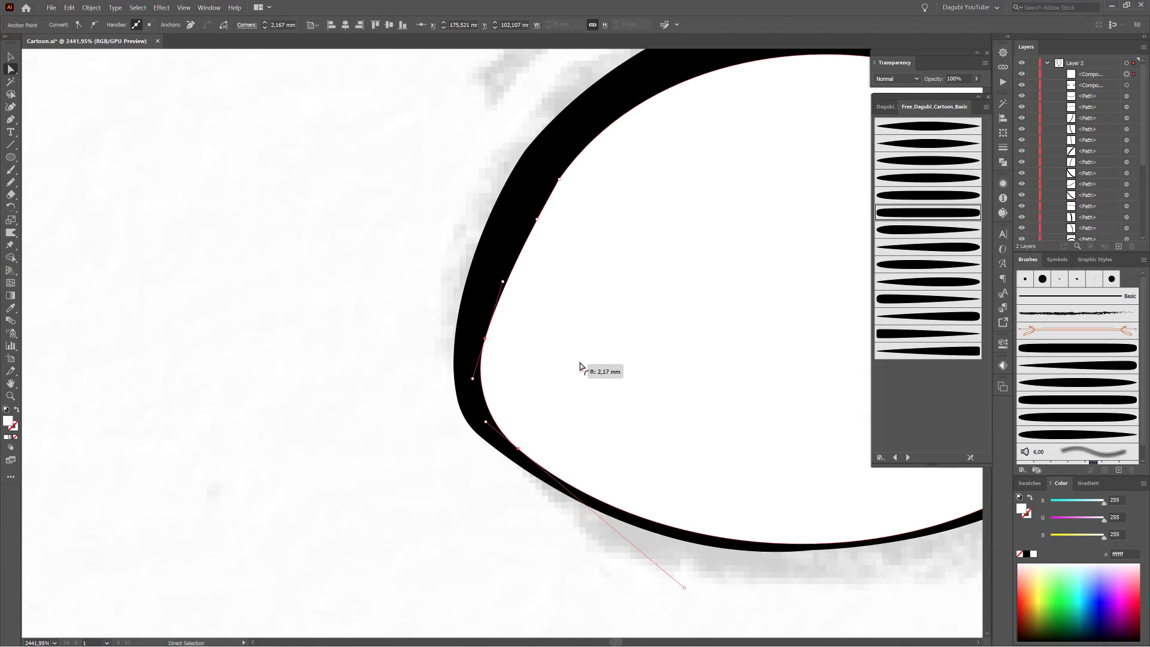
Round the outer lower corner of the right-hand white eye shape to 3,024 mm.
{"action": "left_click_drag", "start_coordinate": [703, 398], "coordinate": [622, 397]}
{"action": "left_click_drag", "start_coordinate": [829, 407], "coordinate": [904, 407]}
{"action": "left_click", "coordinate": [837, 362]}
{"action": "left_click_drag", "start_coordinate": [830, 360], "coordinate": [608, 271]}
{"action": "left_click_drag", "start_coordinate": [604, 281], "coordinate": [515, 288]}
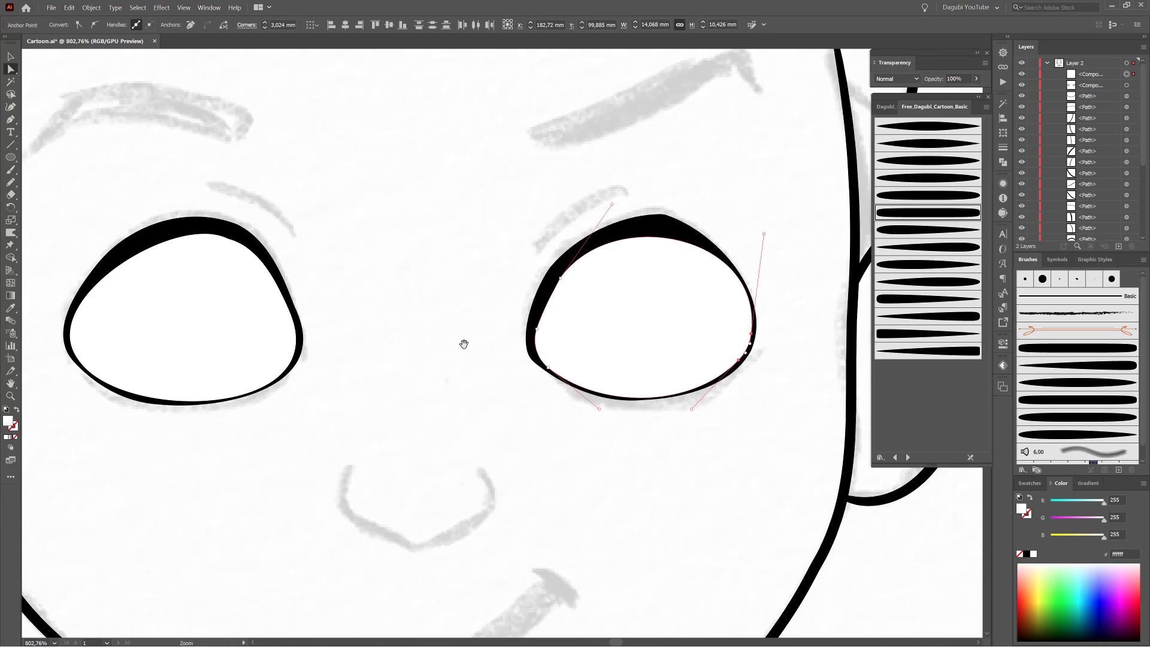
Round the upper inner corner of the right-hand white eye shape to 6,32 mm and deselect it.
{"action": "left_click_drag", "start_coordinate": [465, 343], "coordinate": [531, 341]}
{"action": "left_click_drag", "start_coordinate": [615, 311], "coordinate": [664, 311]}
{"action": "left_click", "coordinate": [637, 253]}
{"action": "left_click_drag", "start_coordinate": [648, 258], "coordinate": [796, 344]}
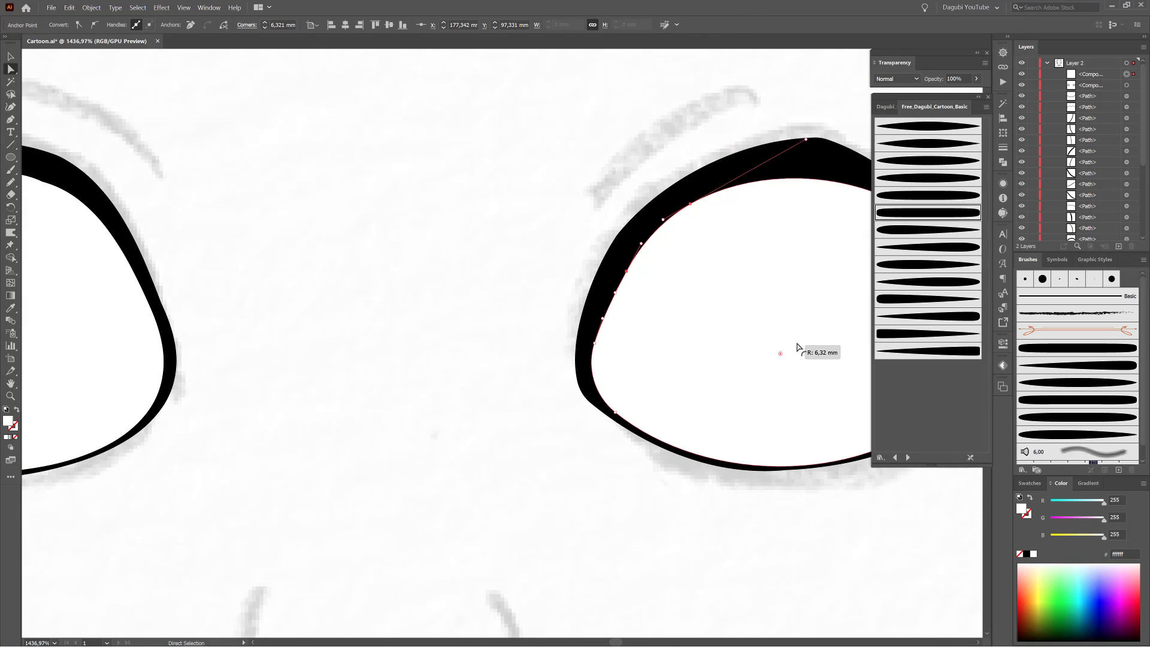
{"action": "key", "text": "ctrl+shift+a"}
Ink the curved eyelid crease above each eye with the double-tapered art brush at 0,75 pt.
{"action": "left_click_drag", "start_coordinate": [694, 322], "coordinate": [624, 287]}
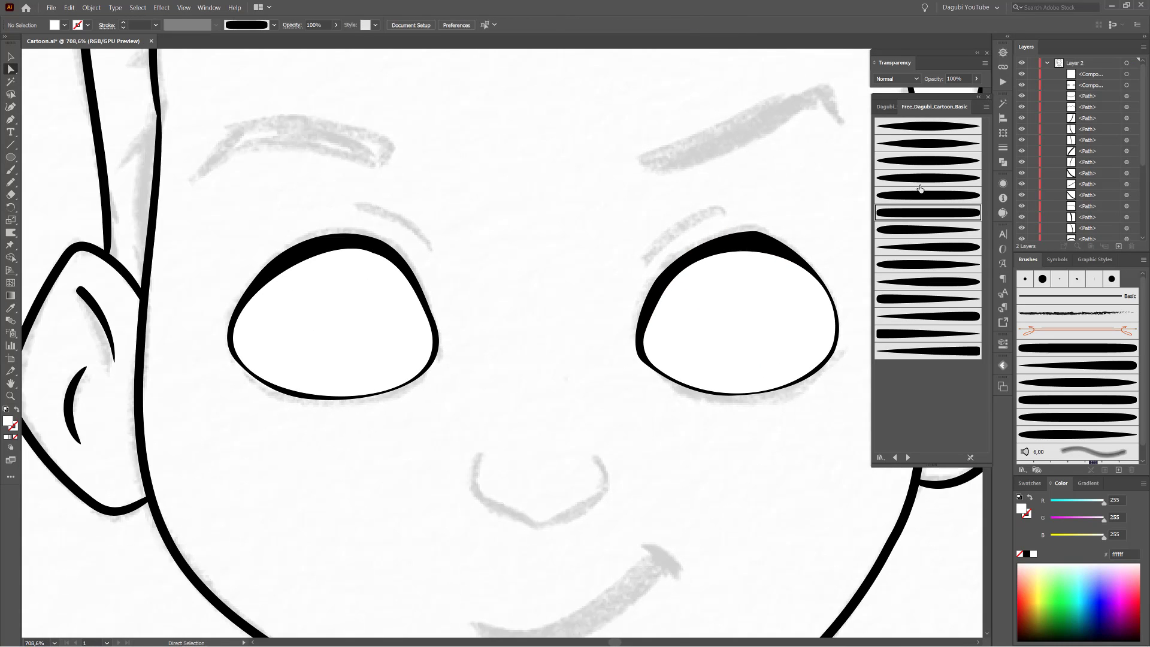
{"action": "left_click", "coordinate": [926, 161]}
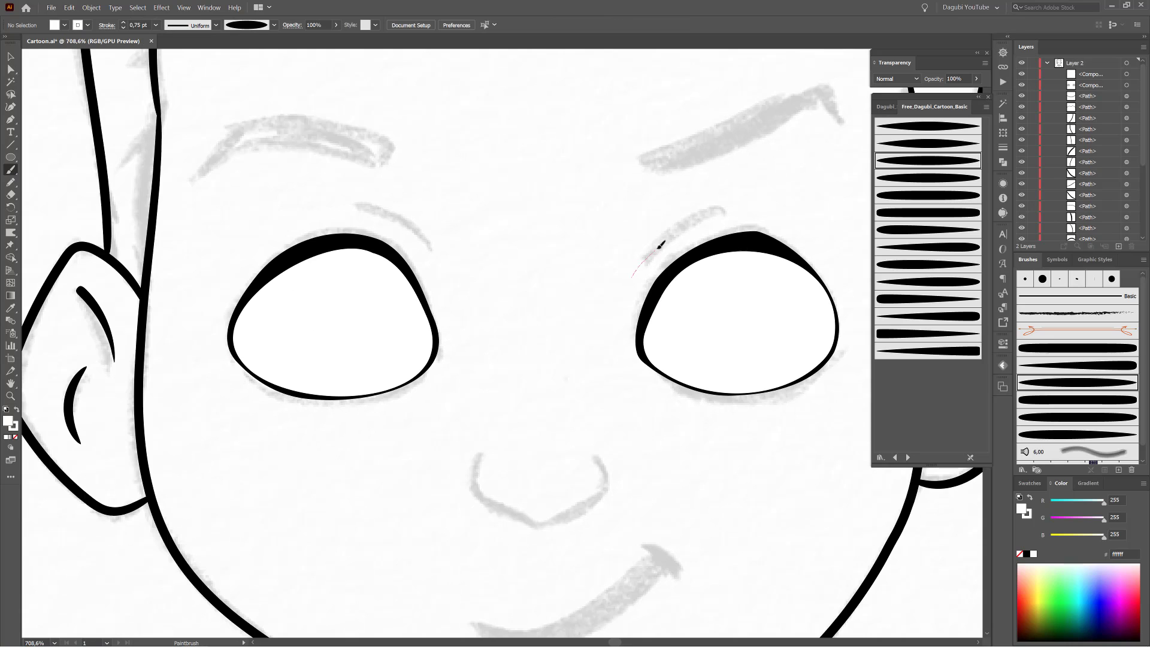
{"action": "left_click_drag", "start_coordinate": [662, 245], "coordinate": [752, 201]}
{"action": "left_click", "coordinate": [69, 7]}
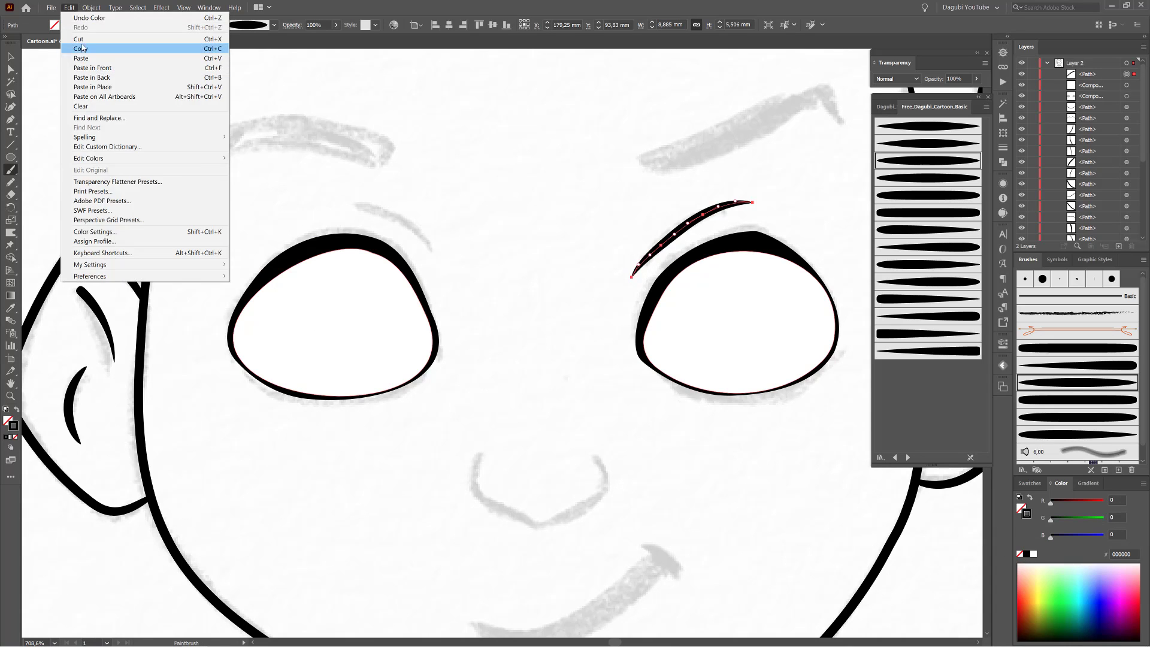
{"action": "left_click", "coordinate": [79, 39]}
{"action": "left_click_drag", "start_coordinate": [734, 204], "coordinate": [745, 202]}
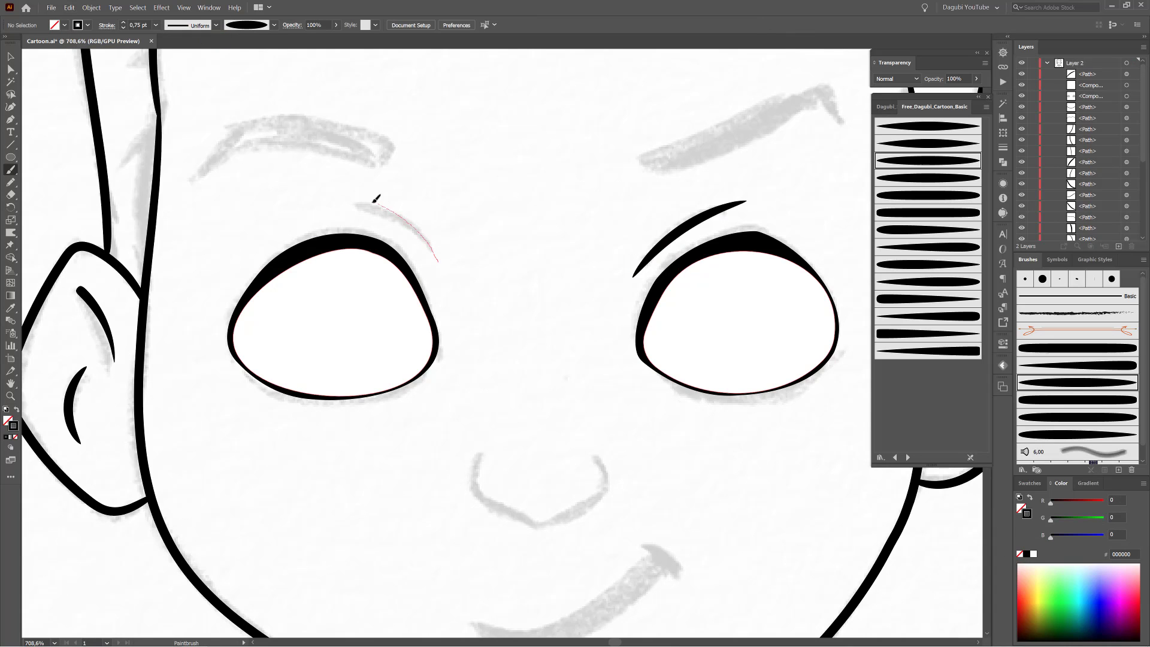
{"action": "left_click_drag", "start_coordinate": [374, 201], "coordinate": [343, 198]}
{"action": "left_click_drag", "start_coordinate": [408, 224], "coordinate": [404, 227]}
{"action": "left_click", "coordinate": [520, 267], "text": "ctrl"}
Paint both thick eyebrows over the sketch with the art brush tapering from a rounded end to a point, at 3 pt.
{"action": "scroll", "coordinate": [706, 173], "scroll_direction": "down", "scroll_amount": 2}
{"action": "mouse_move", "coordinate": [707, 173]}
{"action": "left_mouse_down"}
{"action": "mouse_move", "coordinate": [631, 272]}
{"action": "mouse_move", "coordinate": [612, 262]}
{"action": "left_mouse_up"}
{"action": "left_click", "coordinate": [909, 300]}
{"action": "left_click", "coordinate": [155, 25]}
{"action": "left_click", "coordinate": [170, 96]}
{"action": "left_click_drag", "start_coordinate": [756, 233], "coordinate": [764, 251]}
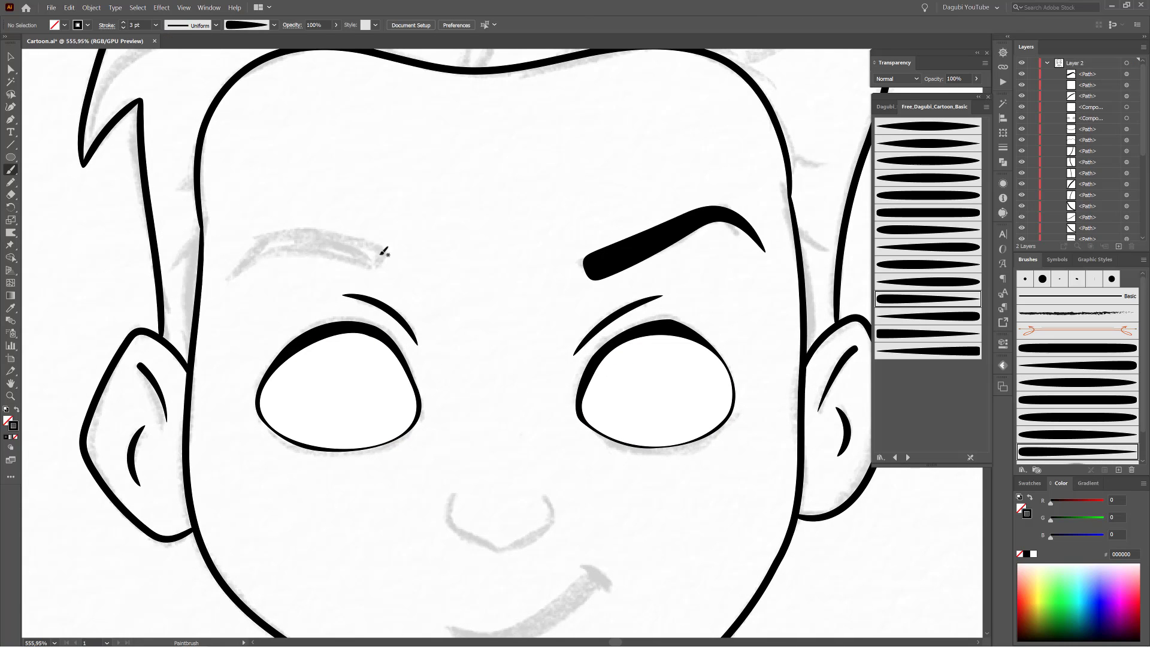
{"action": "left_click_drag", "start_coordinate": [262, 239], "coordinate": [219, 281]}
Expand the appearance of both eyebrow strokes and deselect them.
{"action": "left_click", "coordinate": [11, 56]}
{"action": "left_click_drag", "start_coordinate": [362, 204], "coordinate": [607, 287]}
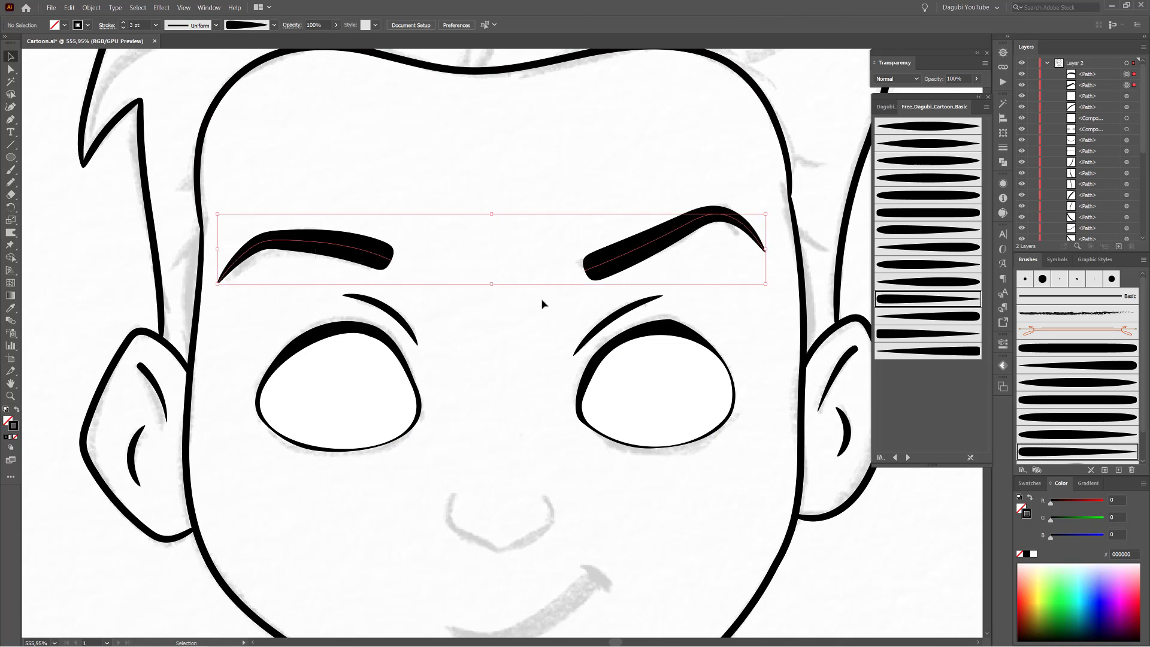
{"action": "left_click", "coordinate": [96, 7]}
{"action": "left_click", "coordinate": [113, 127]}
{"action": "left_click", "coordinate": [11, 232]}
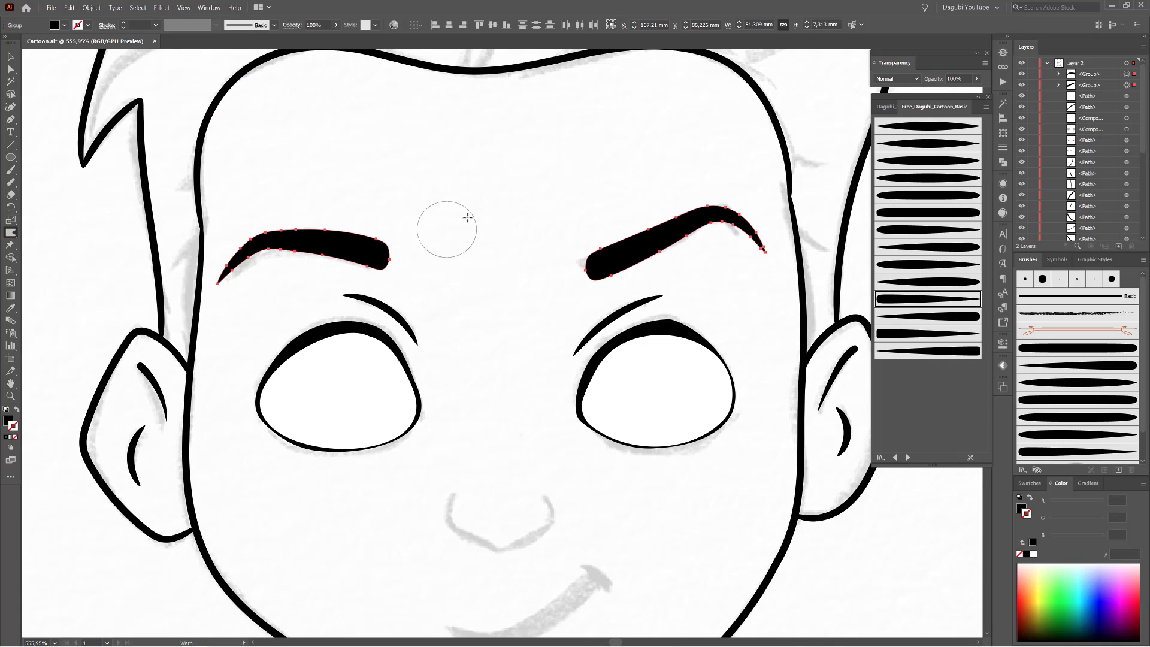
{"action": "key", "text": "ctrl+shift+a"}
Reduce the Paintbrush stroke to 0,25 pt, trying it beside the right-hand eyebrow and deleting the test stroke.
{"action": "left_click", "coordinate": [11, 170]}
{"action": "left_click_drag", "start_coordinate": [581, 263], "coordinate": [753, 347]}
{"action": "left_click", "coordinate": [156, 25]}
{"action": "left_click", "coordinate": [170, 72]}
{"action": "left_click_drag", "start_coordinate": [518, 365], "coordinate": [573, 387]}
{"action": "left_click_drag", "start_coordinate": [555, 373], "coordinate": [547, 372]}
{"action": "left_click", "coordinate": [156, 25]}
{"action": "left_click", "coordinate": [160, 43]}
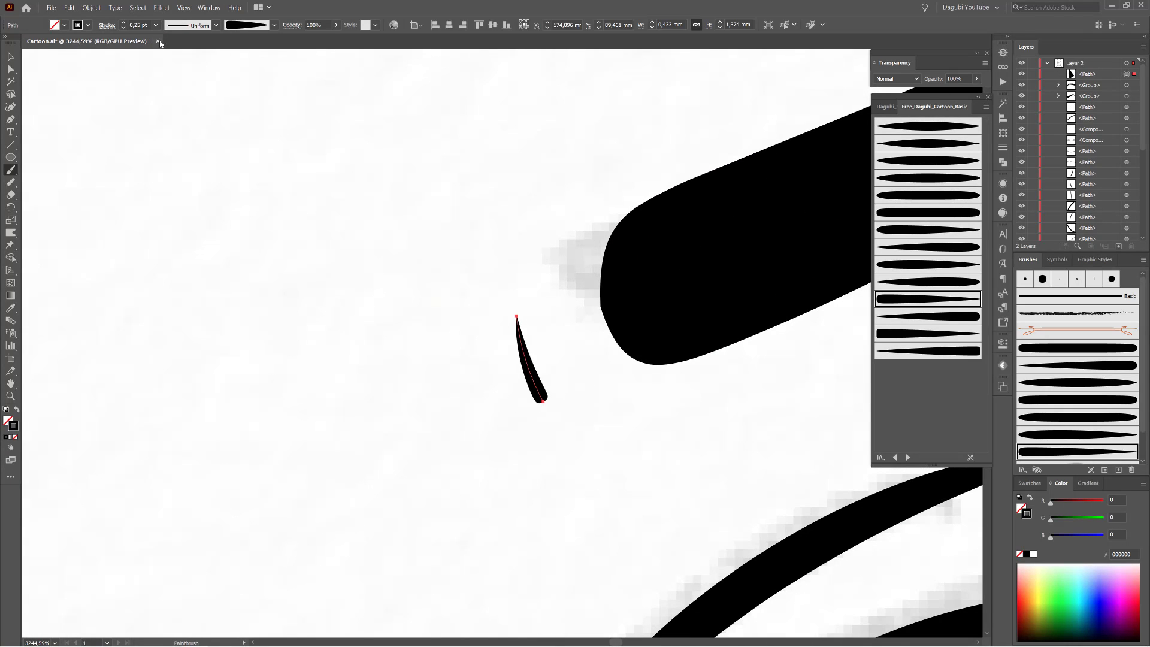
{"action": "key", "text": "Delete"}
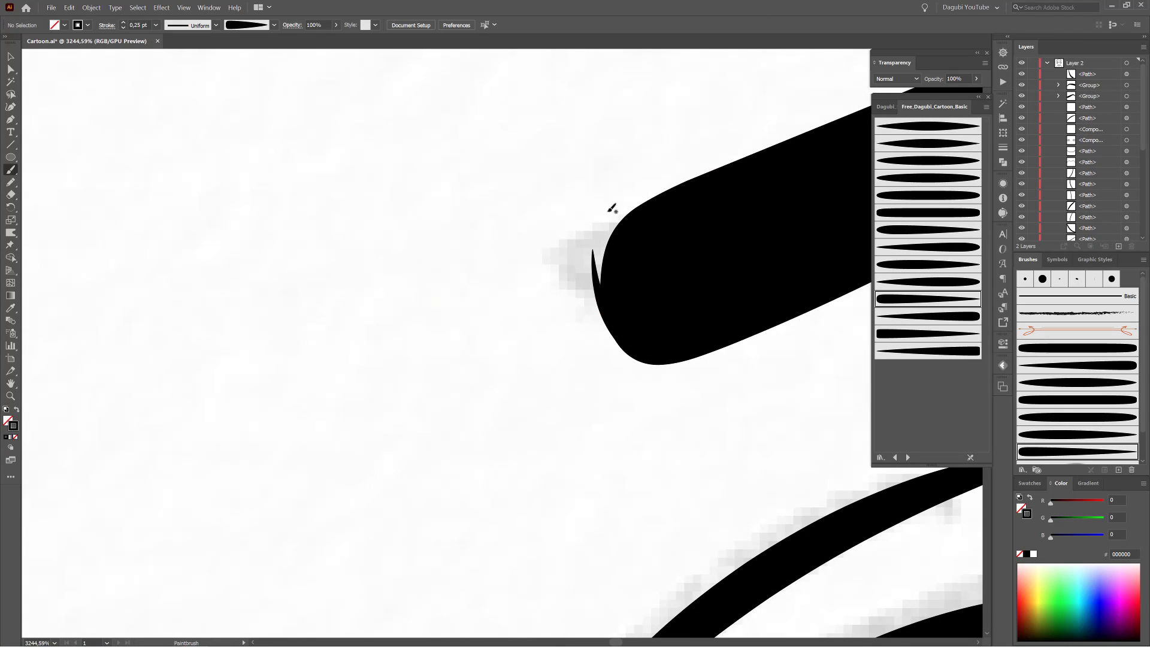
Paint small tapered hair strokes at the inner ends of both eyebrows.
{"action": "left_click_drag", "start_coordinate": [676, 419], "coordinate": [472, 400]}
{"action": "mouse_move", "coordinate": [347, 359]}
{"action": "left_mouse_down"}
{"action": "mouse_move", "coordinate": [449, 383]}
{"action": "mouse_move", "coordinate": [397, 411]}
{"action": "left_mouse_up"}
{"action": "left_click_drag", "start_coordinate": [572, 267], "coordinate": [521, 119]}
{"action": "mouse_move", "coordinate": [556, 386]}
{"action": "left_mouse_down"}
{"action": "mouse_move", "coordinate": [608, 400]}
{"action": "mouse_move", "coordinate": [623, 347]}
{"action": "left_mouse_up"}
Ink the nose outline with the double-tapered art brush and set its stroke weight to 0,6 pt.
{"action": "left_click", "coordinate": [930, 161]}
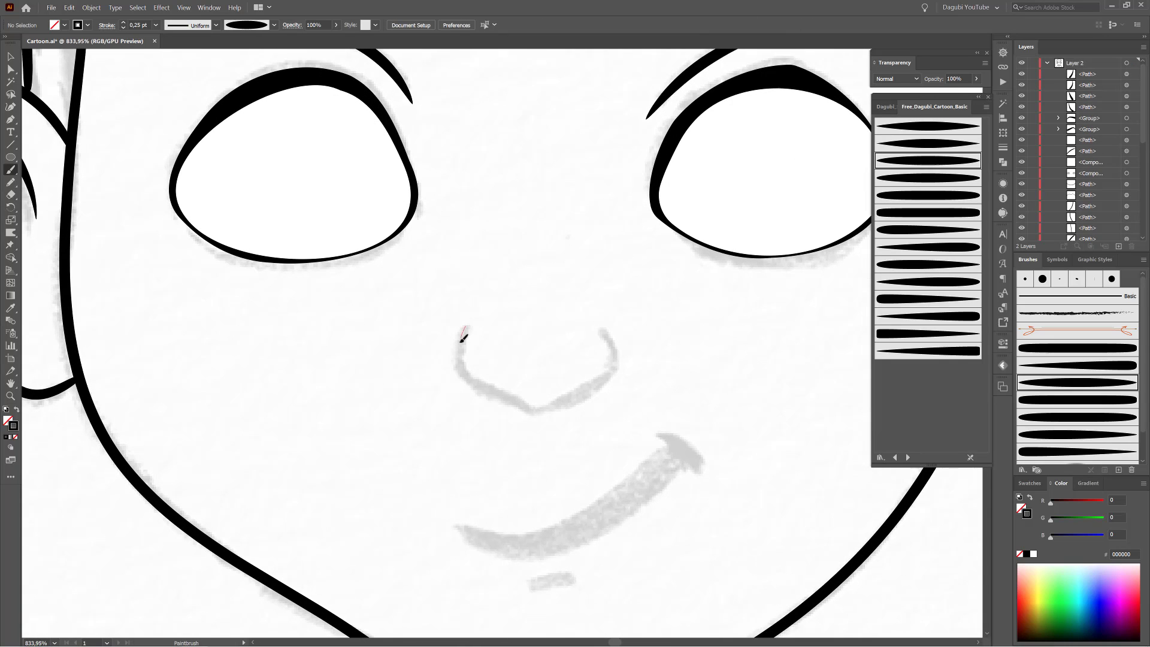
{"action": "left_click", "coordinate": [11, 57]}
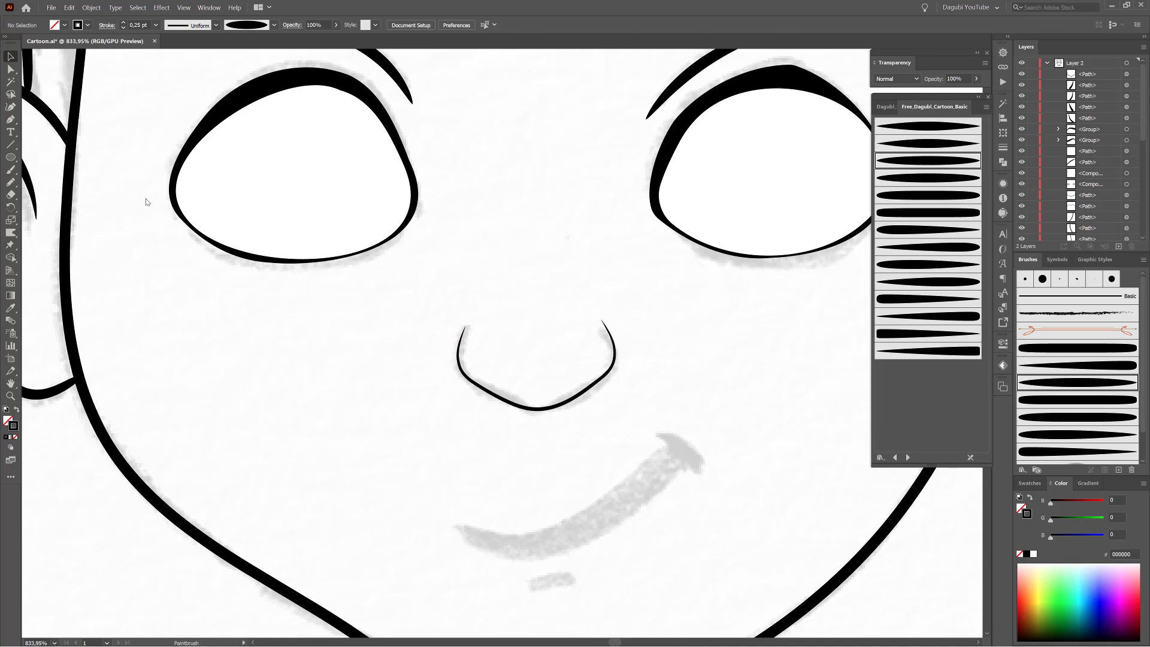
{"action": "left_click", "coordinate": [460, 362]}
{"action": "left_click", "coordinate": [155, 25]}
{"action": "left_click", "coordinate": [166, 59]}
{"action": "left_click", "coordinate": [124, 28]}
{"action": "left_click", "coordinate": [124, 28]}
{"action": "left_click", "coordinate": [335, 317]}
Ink the smirking mouth line at 1 pt with the art brush that thickens toward the raised corner.
{"action": "mouse_move", "coordinate": [623, 460]}
{"action": "left_mouse_down"}
{"action": "mouse_move", "coordinate": [590, 456]}
{"action": "mouse_move", "coordinate": [563, 277]}
{"action": "left_mouse_up"}
{"action": "mouse_move", "coordinate": [612, 270]}
{"action": "left_mouse_down"}
{"action": "mouse_move", "coordinate": [672, 262]}
{"action": "mouse_move", "coordinate": [672, 282]}
{"action": "left_mouse_up"}
{"action": "left_click", "coordinate": [10, 170]}
{"action": "left_click", "coordinate": [923, 315]}
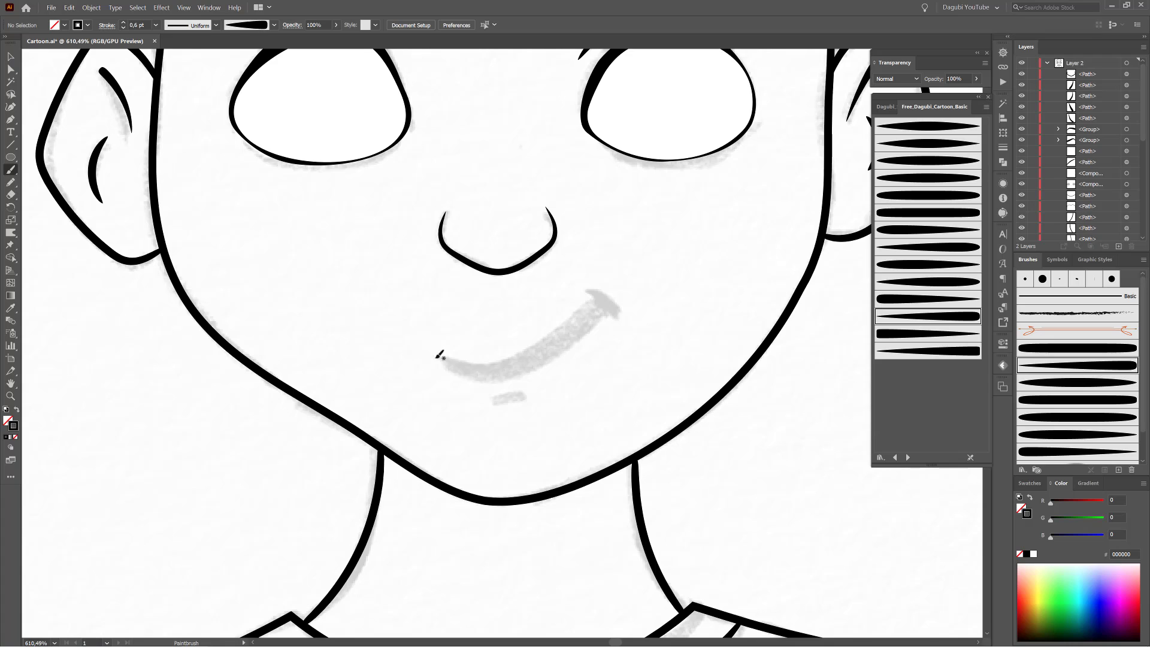
{"action": "left_click_drag", "start_coordinate": [596, 311], "coordinate": [613, 302]}
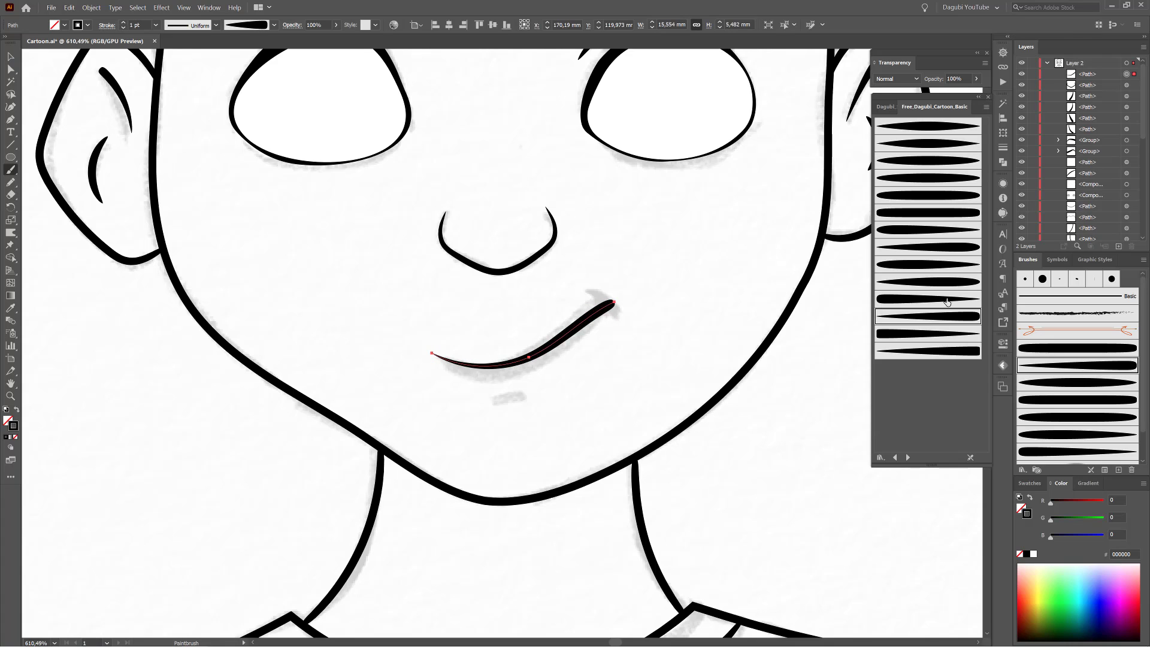
{"action": "left_click", "coordinate": [946, 300]}
{"action": "left_click", "coordinate": [940, 316]}
{"action": "left_click", "coordinate": [835, 385], "text": "ctrl"}
{"action": "mouse_move", "coordinate": [557, 344]}
{"action": "left_mouse_down"}
{"action": "mouse_move", "coordinate": [614, 367]}
{"action": "mouse_move", "coordinate": [549, 345]}
{"action": "left_mouse_up"}
{"action": "left_click", "coordinate": [688, 288], "text": "ctrl"}
Ink the short crease at the mouth's raised corner and the small lower-lip line with the double-tapered art brush.
{"action": "left_click", "coordinate": [919, 160]}
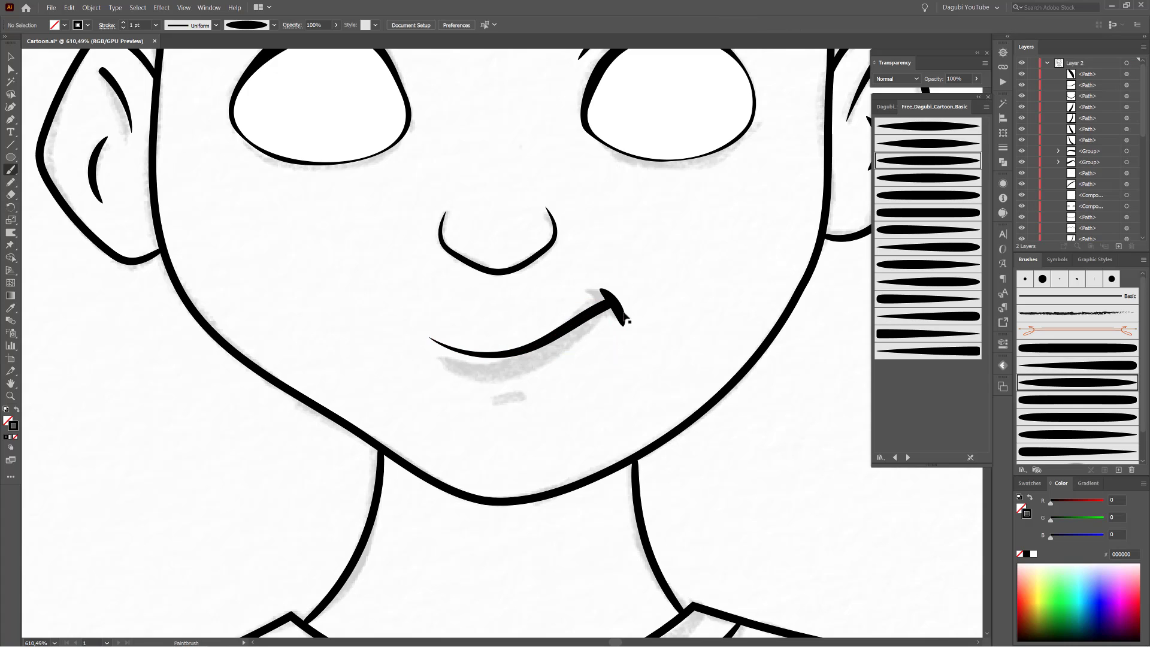
{"action": "left_click_drag", "start_coordinate": [625, 319], "coordinate": [624, 323]}
{"action": "left_click", "coordinate": [634, 287], "text": "ctrl"}
{"action": "left_click_drag", "start_coordinate": [519, 400], "coordinate": [513, 403]}
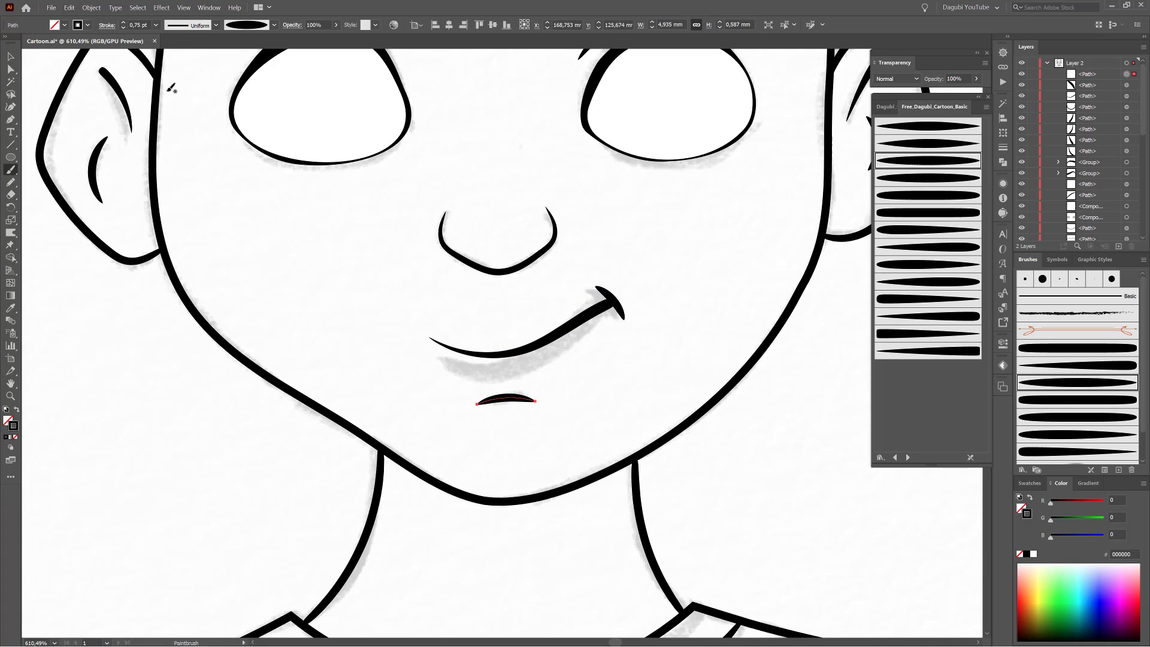
{"action": "left_click", "coordinate": [171, 122], "text": "ctrl"}
Hide the compound eye shapes and draw a blue iris circle about 5,9 mm wide over the right-hand eye sketch.
{"action": "scroll", "coordinate": [737, 456], "scroll_direction": "down", "scroll_amount": 5}
{"action": "left_click_drag", "start_coordinate": [803, 449], "coordinate": [702, 427]}
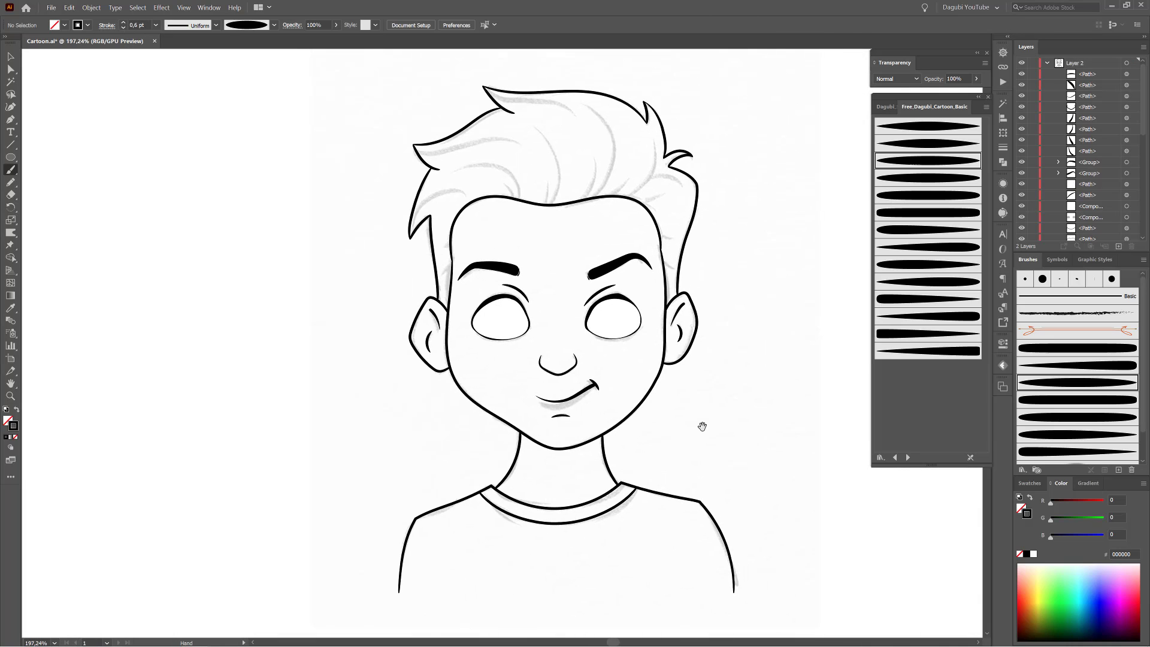
{"action": "left_click_drag", "start_coordinate": [1021, 206], "coordinate": [1021, 217]}
{"action": "scroll", "coordinate": [649, 328], "scroll_direction": "up", "scroll_amount": 4}
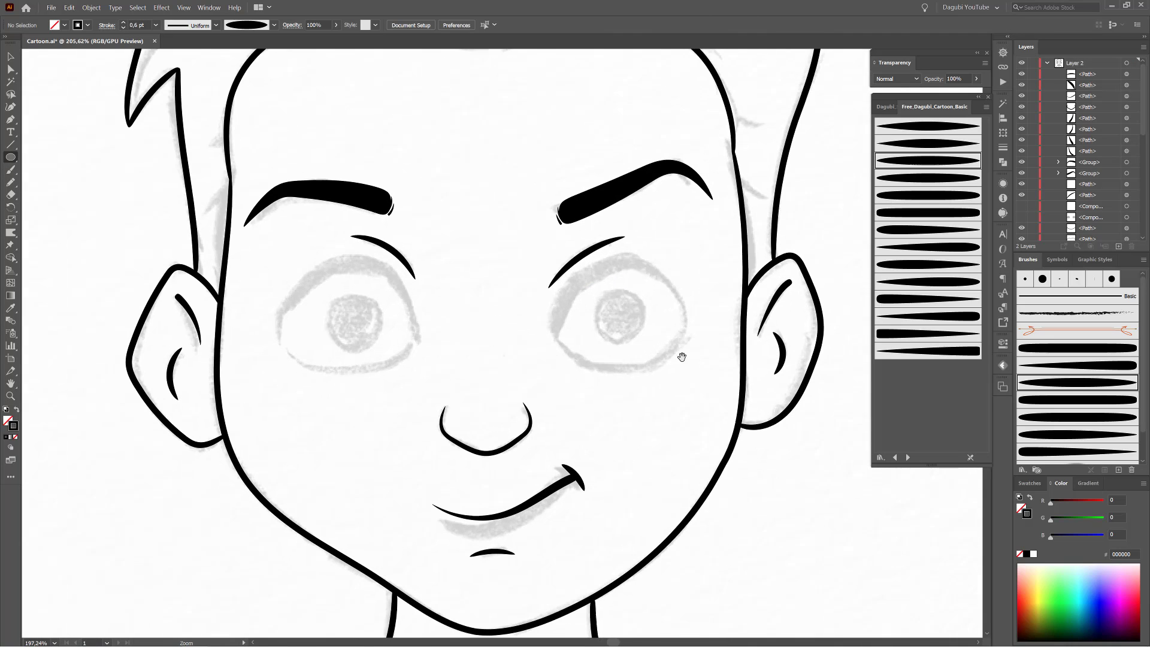
{"action": "left_click_drag", "start_coordinate": [534, 290], "coordinate": [589, 343]}
{"action": "left_click", "coordinate": [1019, 553]}
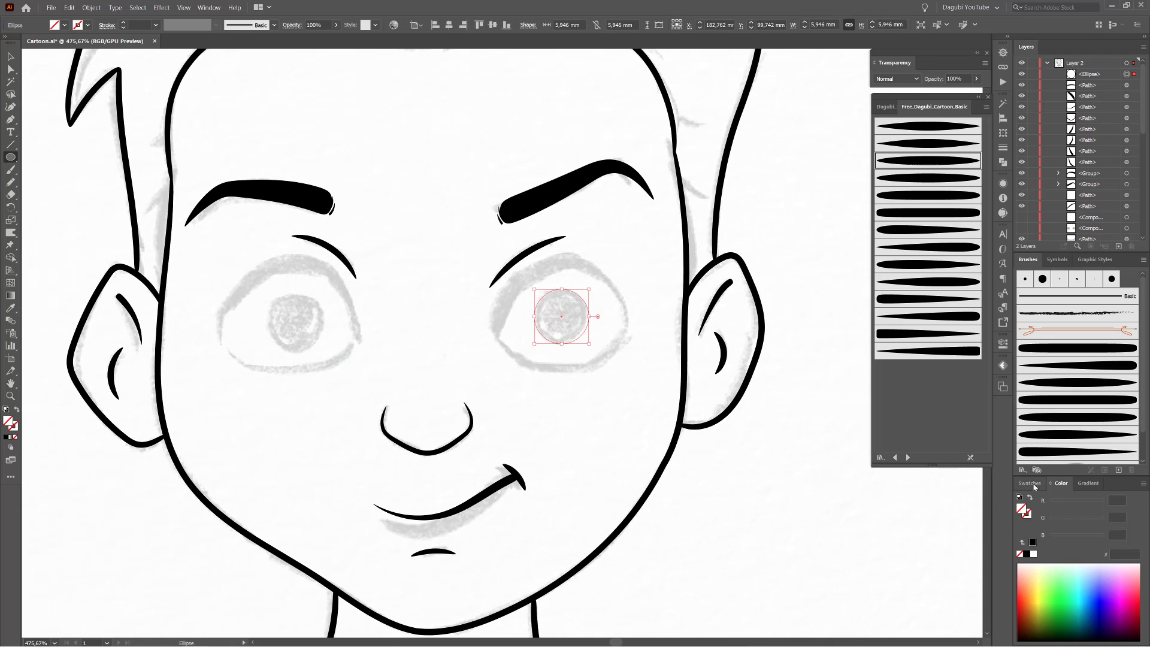
{"action": "left_click", "coordinate": [1029, 482]}
{"action": "left_click", "coordinate": [1077, 523]}
Draw a black pupil circle about 4,4 mm wide, centred inside the blue iris.
{"action": "scroll", "coordinate": [563, 309], "scroll_direction": "up", "scroll_amount": 5}
{"action": "scroll", "coordinate": [1092, 234], "scroll_direction": "down", "scroll_amount": 2}
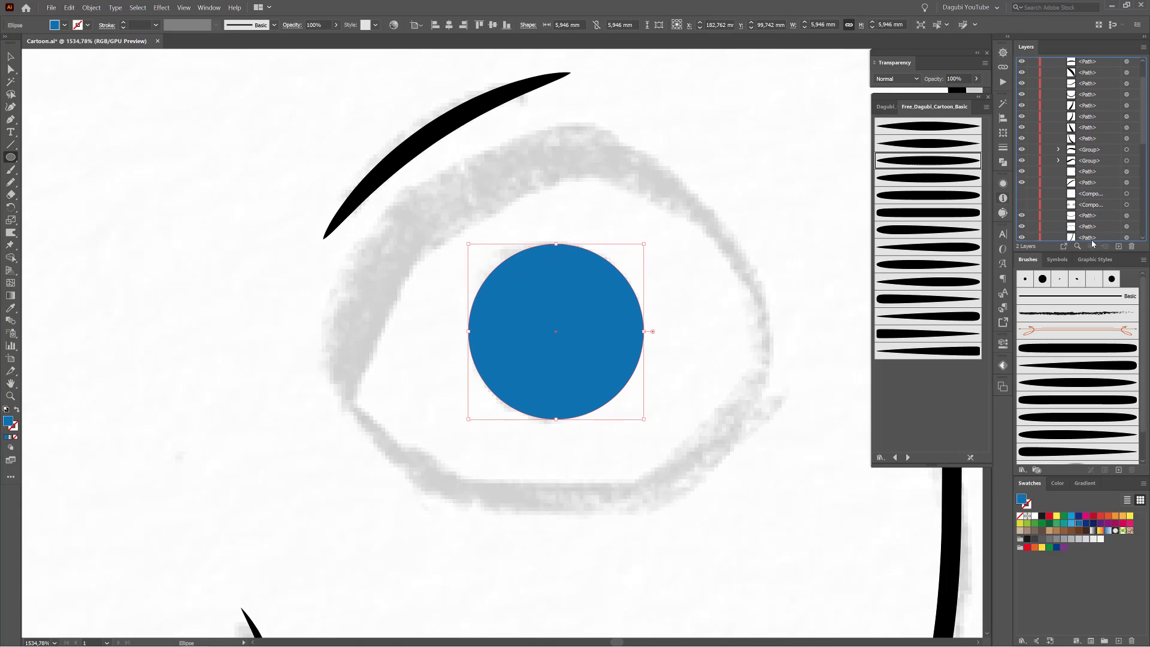
{"action": "left_click_drag", "start_coordinate": [555, 332], "coordinate": [621, 266]}
{"action": "left_click", "coordinate": [1057, 483]}
{"action": "left_click", "coordinate": [1026, 554]}
Duplicate the iris and pupil onto the left-hand eye and show the compound eye shapes again.
{"action": "scroll", "coordinate": [627, 445], "scroll_direction": "down", "scroll_amount": 6}
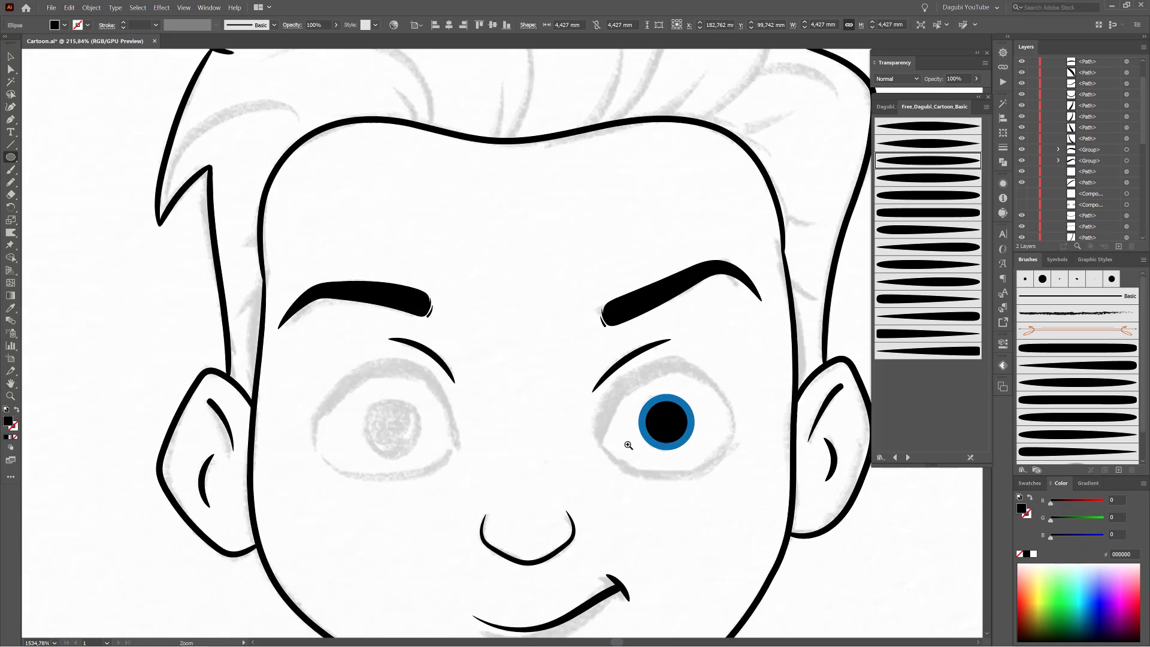
{"action": "left_click_drag", "start_coordinate": [628, 445], "coordinate": [327, 437]}
{"action": "left_click", "coordinate": [10, 56]}
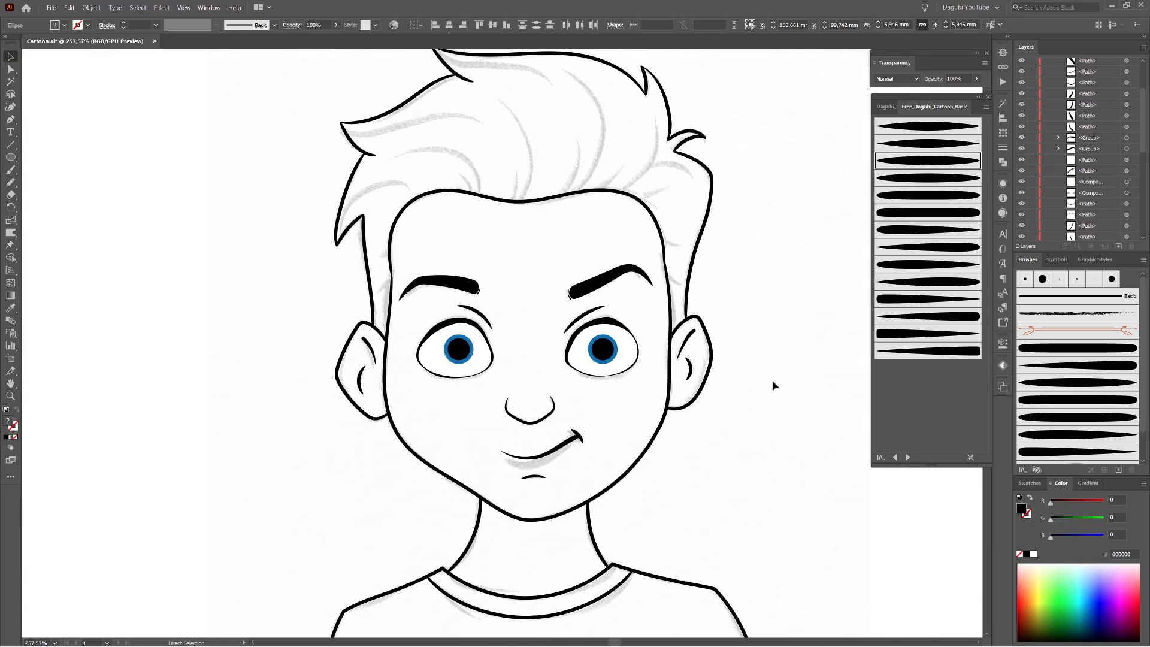
{"action": "left_click", "coordinate": [772, 386]}
Draw a straight horizontal line closing the shirt's lower edge between the sleeves, and apply the rounded-end art brush.
{"action": "left_click_drag", "start_coordinate": [820, 473], "coordinate": [799, 476]}
{"action": "left_click_drag", "start_coordinate": [805, 473], "coordinate": [736, 307]}
{"action": "left_click", "coordinate": [11, 170]}
{"action": "mouse_move", "coordinate": [546, 468]}
{"action": "left_mouse_down"}
{"action": "mouse_move", "coordinate": [600, 501]}
{"action": "mouse_move", "coordinate": [607, 467]}
{"action": "left_mouse_up"}
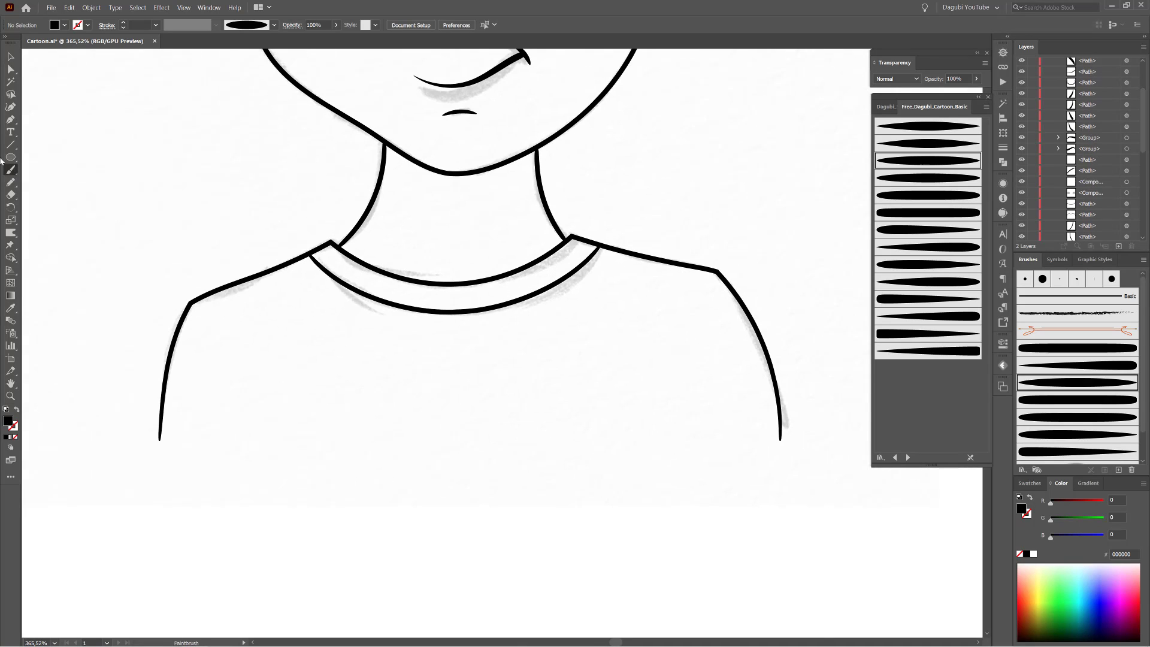
{"action": "key", "text": "backslash"}
{"action": "mouse_move", "coordinate": [160, 440]}
{"action": "left_mouse_down"}
{"action": "mouse_move", "coordinate": [780, 441]}
{"action": "mouse_move", "coordinate": [891, 521]}
{"action": "left_mouse_up"}
{"action": "left_click", "coordinate": [1060, 400]}
Align the right endpoint of the shirt's bottom line with the sleeve end and set the line's weight to 0,75 pt.
{"action": "key", "text": "a"}
{"action": "left_click_drag", "start_coordinate": [731, 424], "coordinate": [790, 458]}
{"action": "left_click_drag", "start_coordinate": [666, 358], "coordinate": [673, 347]}
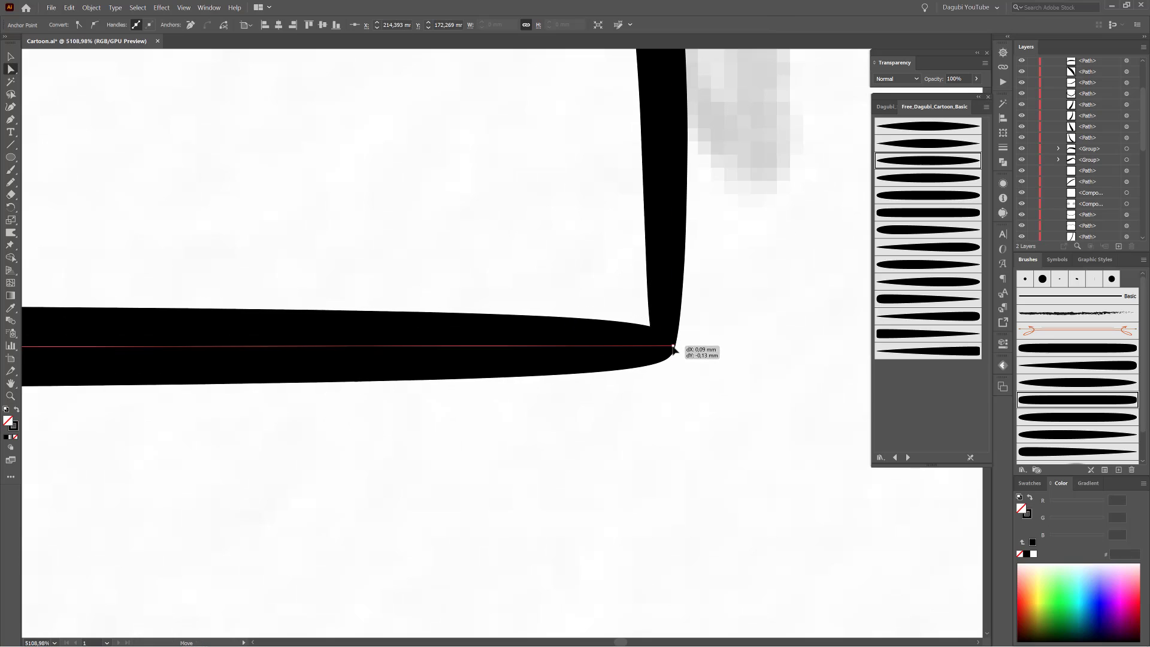
{"action": "left_click", "coordinate": [11, 56]}
{"action": "left_click", "coordinate": [155, 25]}
{"action": "left_click", "coordinate": [157, 55]}
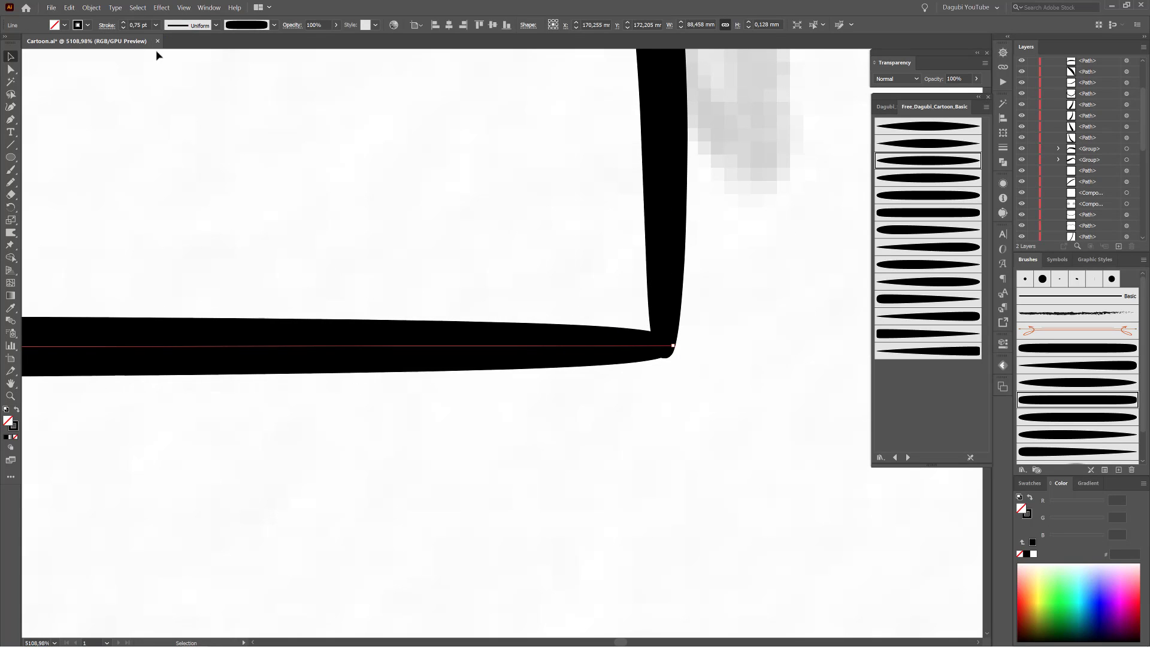
{"action": "left_click_drag", "start_coordinate": [673, 347], "coordinate": [674, 352]}
Align the left endpoint of the shirt's bottom line with the end of the left-hand sleeve line.
{"action": "left_click_drag", "start_coordinate": [680, 451], "coordinate": [479, 449]}
{"action": "left_click_drag", "start_coordinate": [272, 444], "coordinate": [477, 437]}
{"action": "key", "text": "a"}
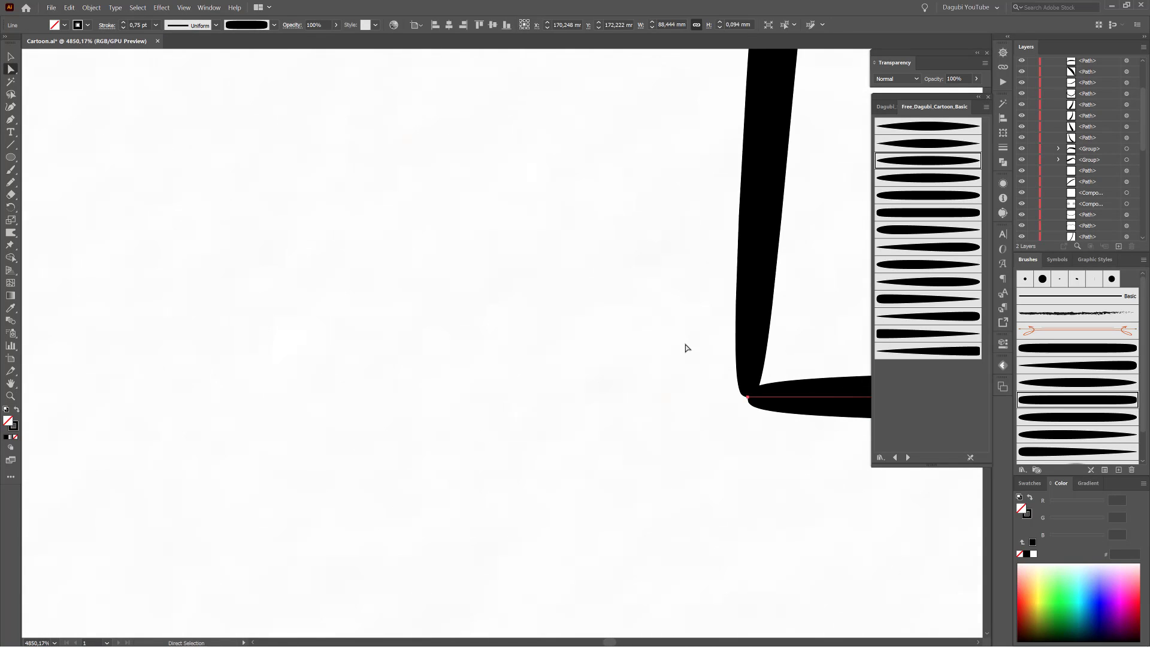
{"action": "left_click", "coordinate": [748, 398]}
{"action": "left_click_drag", "start_coordinate": [748, 398], "coordinate": [741, 391]}
Change the two detached hair strokes beside the eyebrows to an art brush pointed at both ends, at 0,3 pt.
{"action": "left_click_drag", "start_coordinate": [799, 408], "coordinate": [677, 329]}
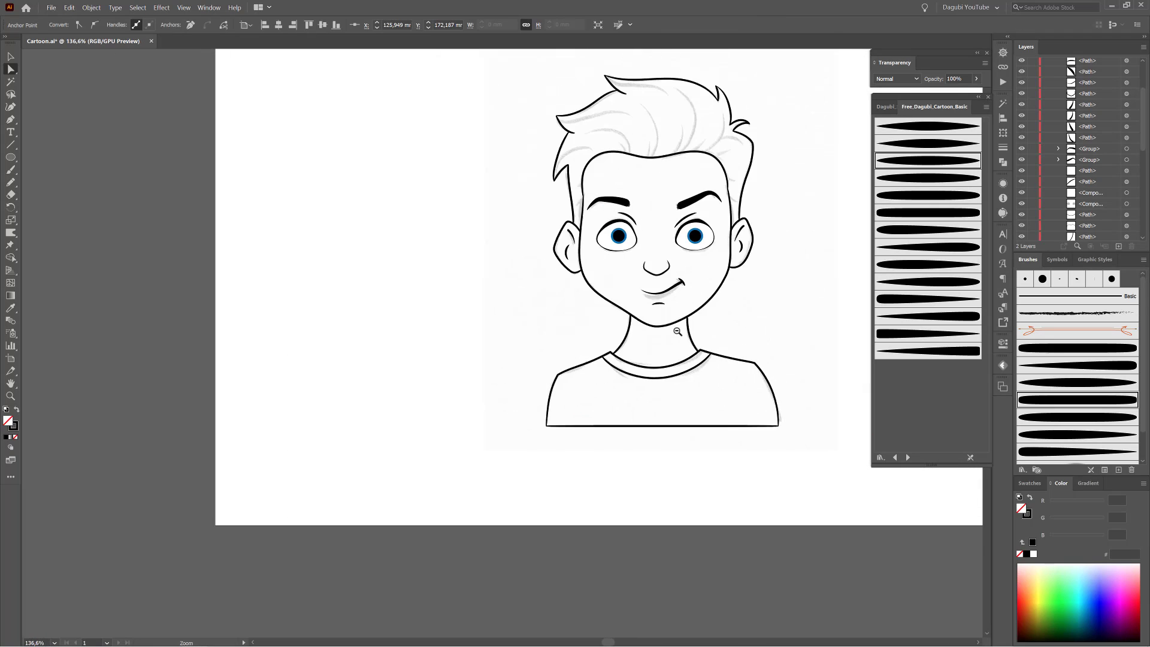
{"action": "left_click_drag", "start_coordinate": [647, 210], "coordinate": [721, 211]}
{"action": "left_click_drag", "start_coordinate": [802, 277], "coordinate": [805, 290]}
{"action": "left_click_drag", "start_coordinate": [502, 458], "coordinate": [592, 439]}
{"action": "left_click", "coordinate": [11, 56]}
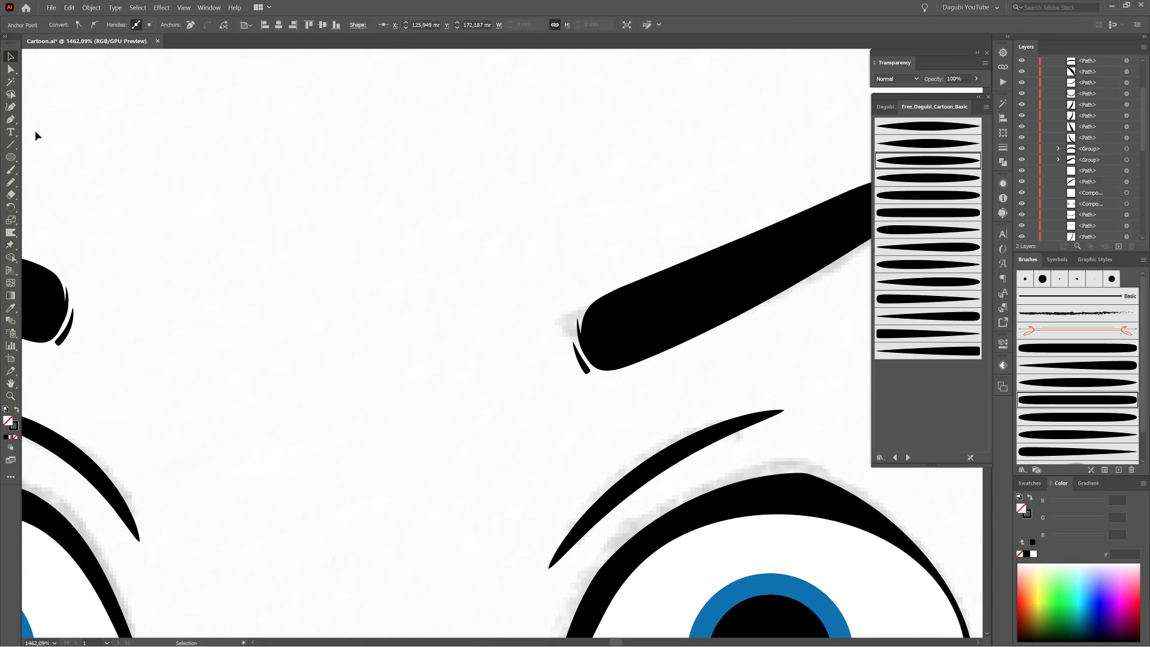
{"action": "left_click", "coordinate": [63, 339]}
{"action": "left_click", "coordinate": [589, 373], "text": "shift"}
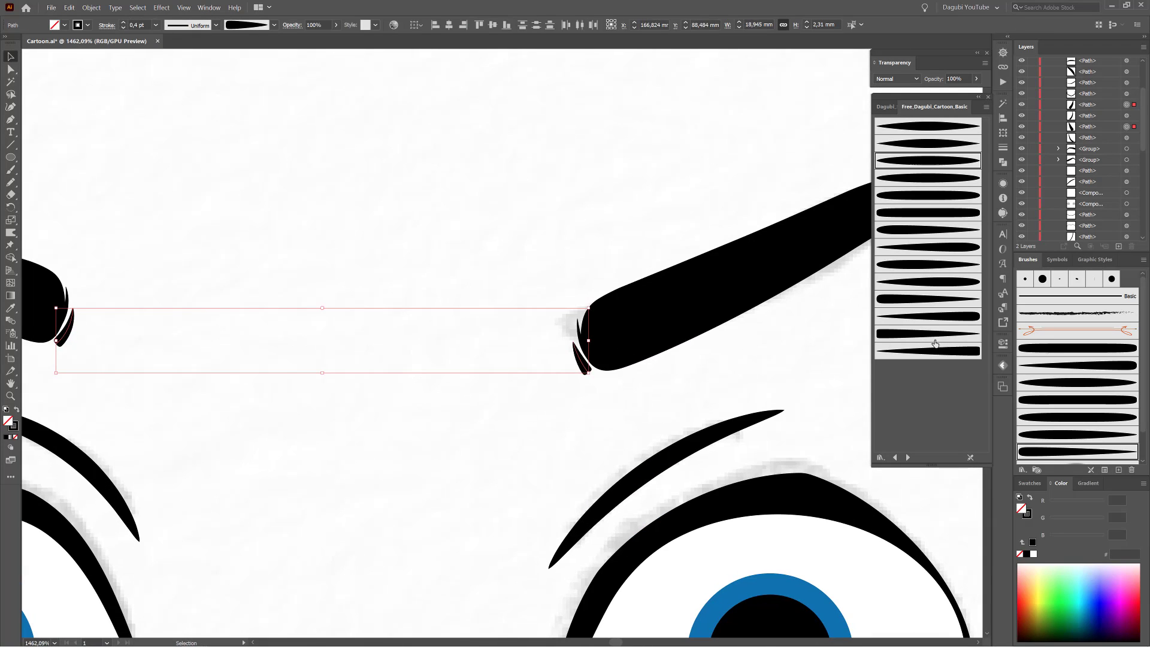
{"action": "left_click", "coordinate": [1039, 436]}
{"action": "left_click", "coordinate": [123, 29]}
{"action": "left_click", "coordinate": [621, 441]}
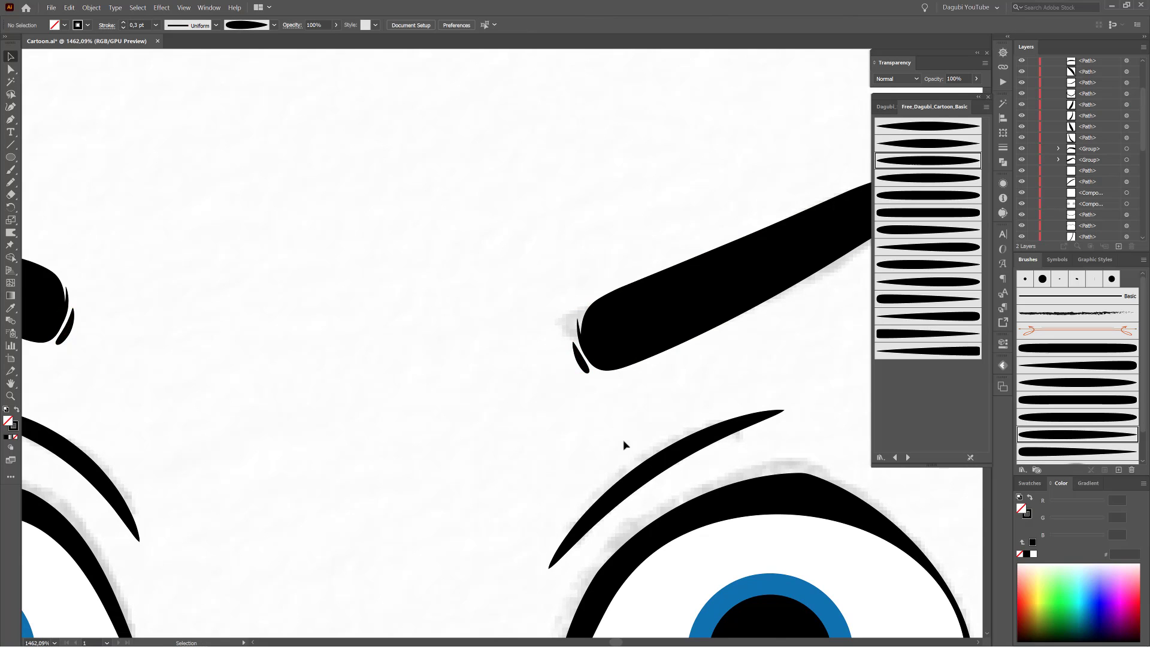
Hide the sketch layer and create a new layer above the line art layer.
{"action": "scroll", "coordinate": [626, 425], "scroll_direction": "down", "scroll_amount": 10}
{"action": "mouse_move", "coordinate": [1143, 142]}
{"action": "left_mouse_down"}
{"action": "mouse_move", "coordinate": [1146, 230]}
{"action": "mouse_move", "coordinate": [1144, 84]}
{"action": "left_mouse_up"}
{"action": "left_click", "coordinate": [1021, 235]}
{"action": "left_click", "coordinate": [1095, 65]}
{"action": "left_click", "coordinate": [1118, 246]}
Select the eyebrows, eyes, nose and mouth with the Group Selection tool and cut them from Layer 2.
{"action": "left_click", "coordinate": [11, 69]}
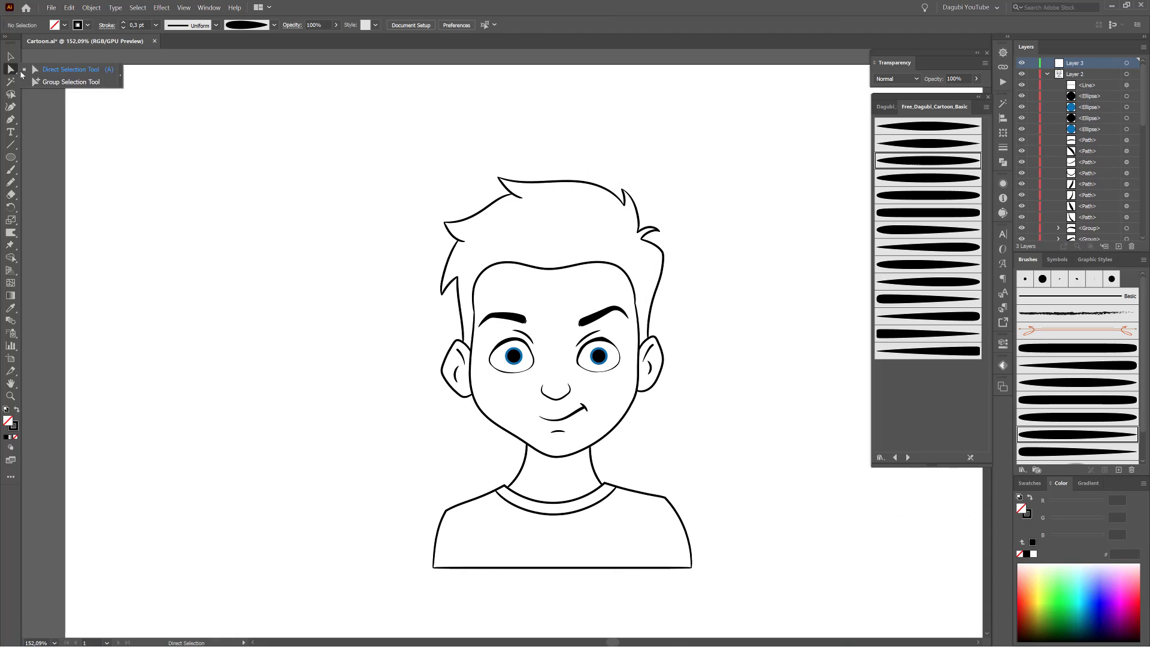
{"action": "left_click", "coordinate": [60, 81]}
{"action": "left_click_drag", "start_coordinate": [481, 295], "coordinate": [618, 414]}
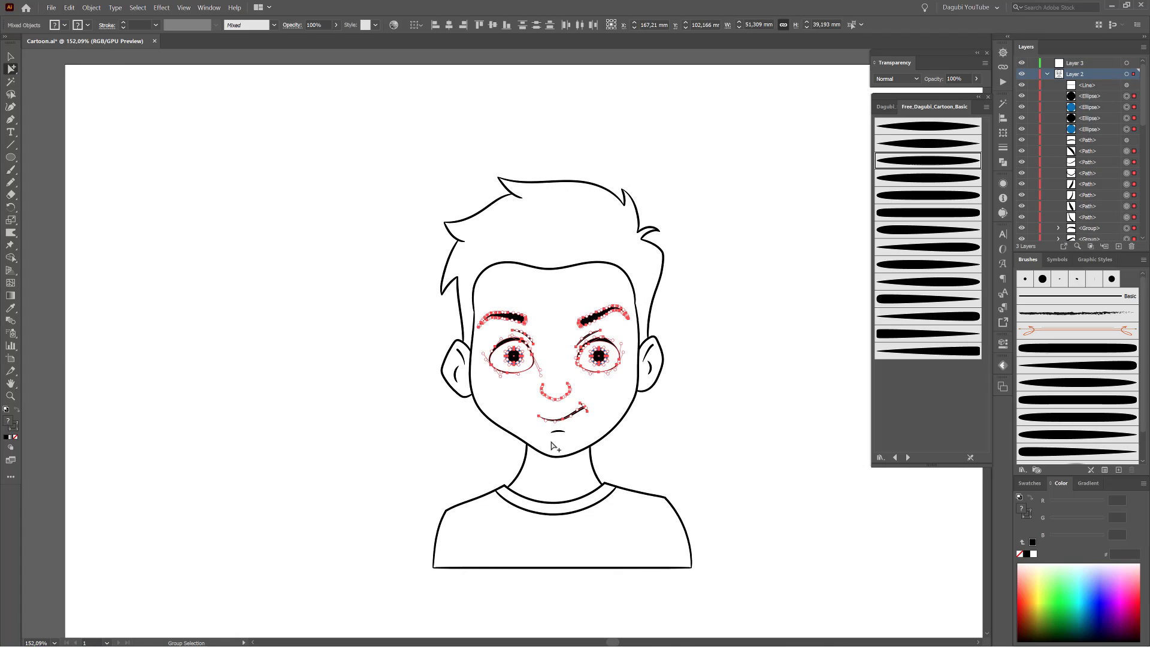
{"action": "left_click_drag", "start_coordinate": [550, 441], "coordinate": [566, 426]}
{"action": "left_click", "coordinate": [69, 8]}
{"action": "left_click", "coordinate": [73, 39]}
Paste the cut facial features in place on Layer 3 and deselect them.
{"action": "left_click", "coordinate": [1083, 62]}
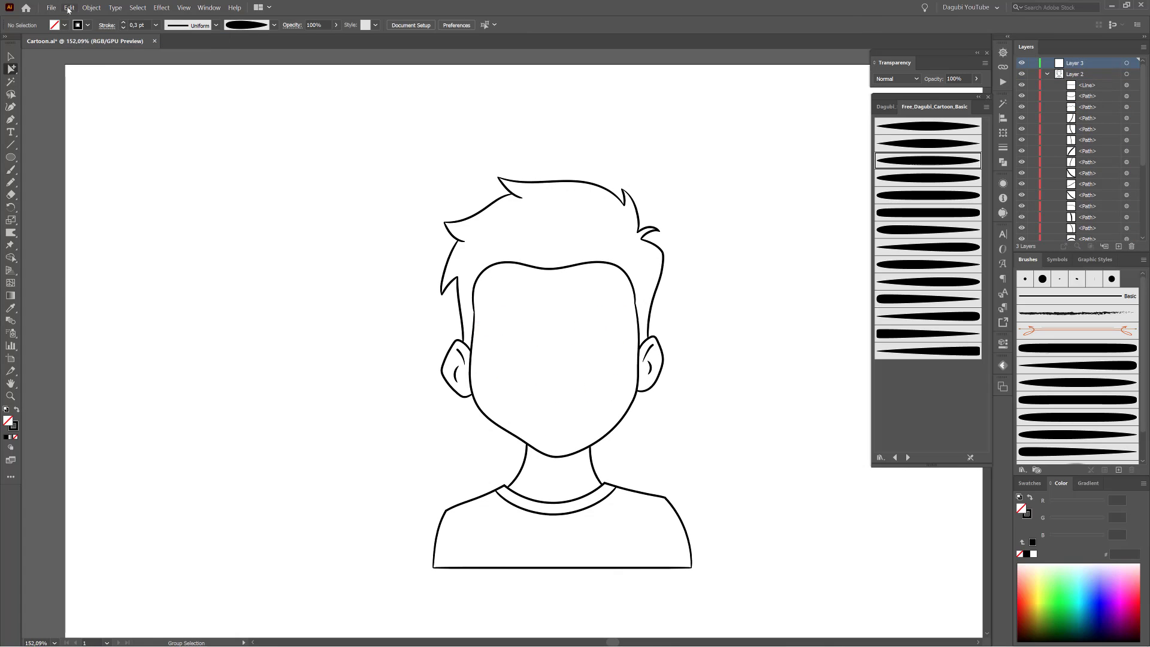
{"action": "left_click", "coordinate": [69, 8]}
{"action": "left_click", "coordinate": [75, 87]}
{"action": "key", "text": "ctrl+shift+a"}
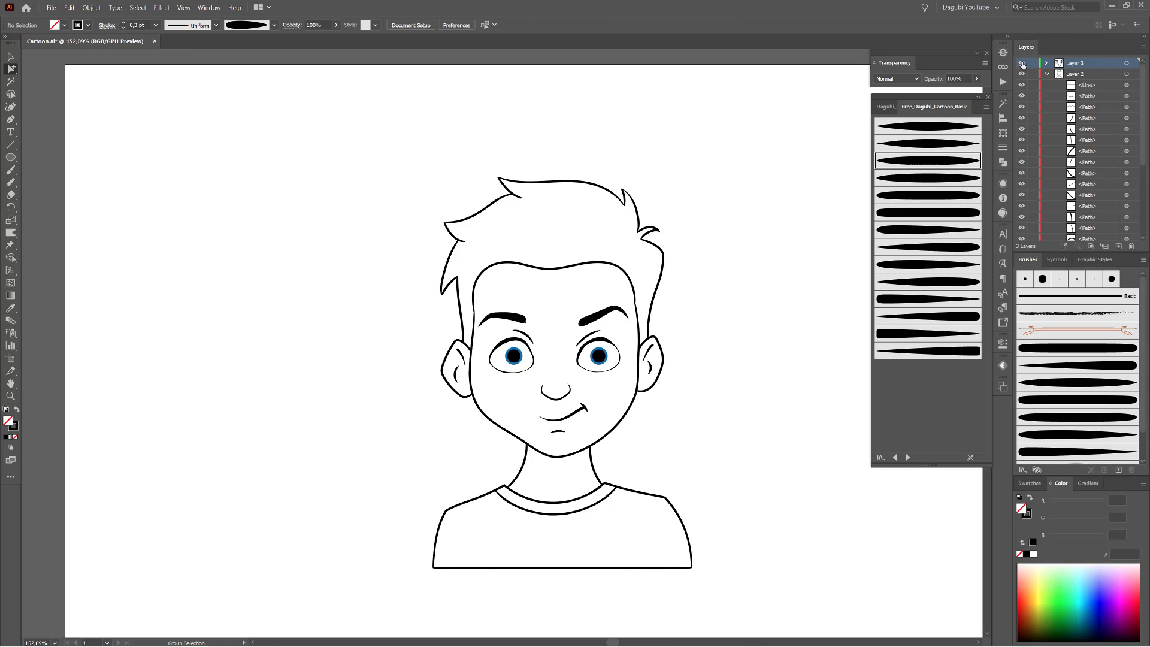
Hide Layer 3 and outline the strokes of all the line art on Layer 2.
{"action": "left_click", "coordinate": [1022, 64]}
{"action": "left_click", "coordinate": [1046, 74]}
{"action": "left_click", "coordinate": [1132, 74]}
{"action": "scroll", "coordinate": [706, 380], "scroll_direction": "up", "scroll_amount": 3}
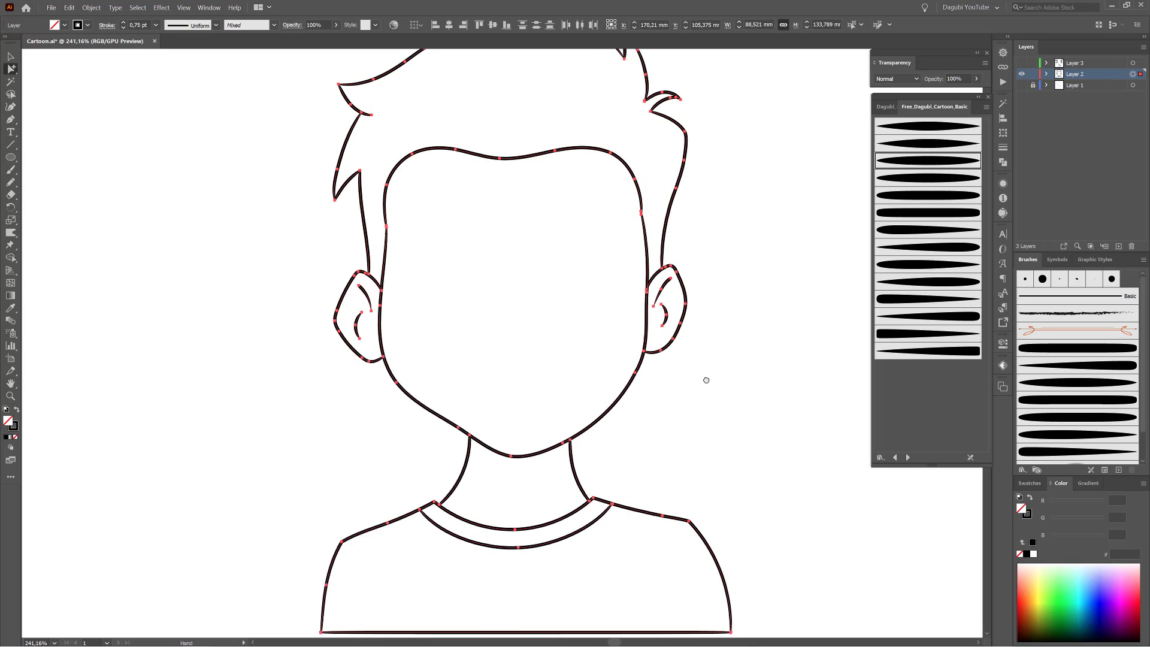
{"action": "left_click", "coordinate": [91, 7]}
{"action": "mouse_move", "coordinate": [102, 208]}
{"action": "left_click", "coordinate": [251, 234]}
{"action": "left_click_drag", "start_coordinate": [251, 234], "coordinate": [251, 276]}
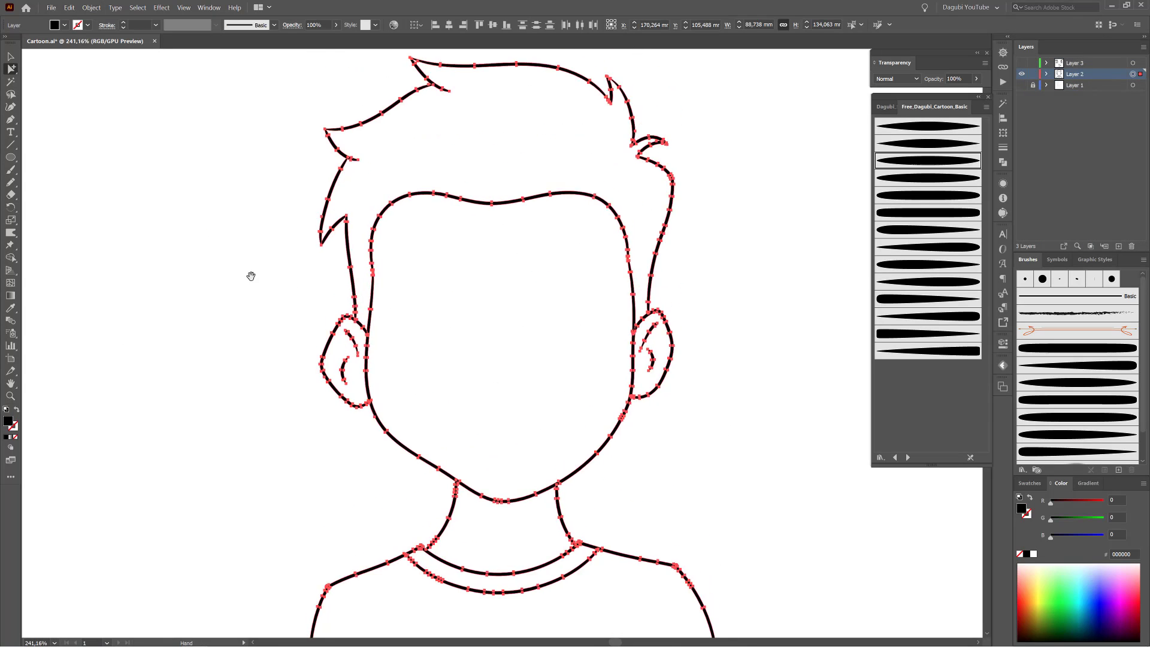
Turn the line art into a Live Paint group and fill the shirt light blue and the hair brown.
{"action": "scroll", "coordinate": [251, 276], "scroll_direction": "down", "scroll_amount": 1}
{"action": "key", "text": "ctrl+shift+a"}
{"action": "left_click_drag", "start_coordinate": [10, 257], "coordinate": [60, 282]}
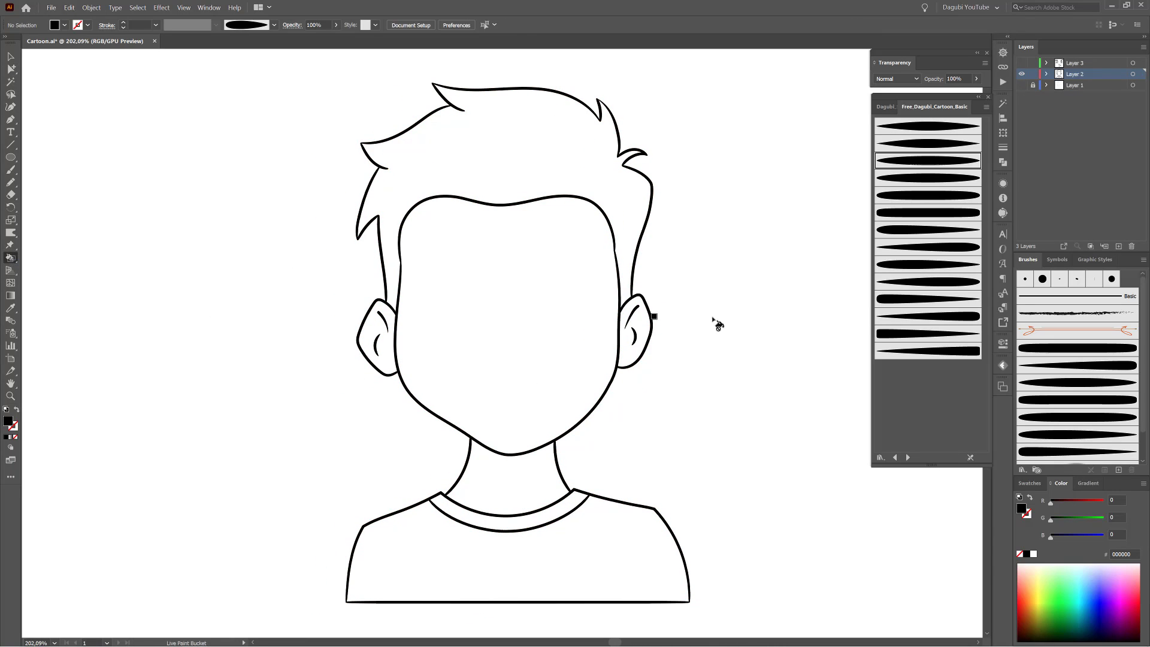
{"action": "left_click", "coordinate": [1029, 483]}
{"action": "left_click", "coordinate": [1070, 515]}
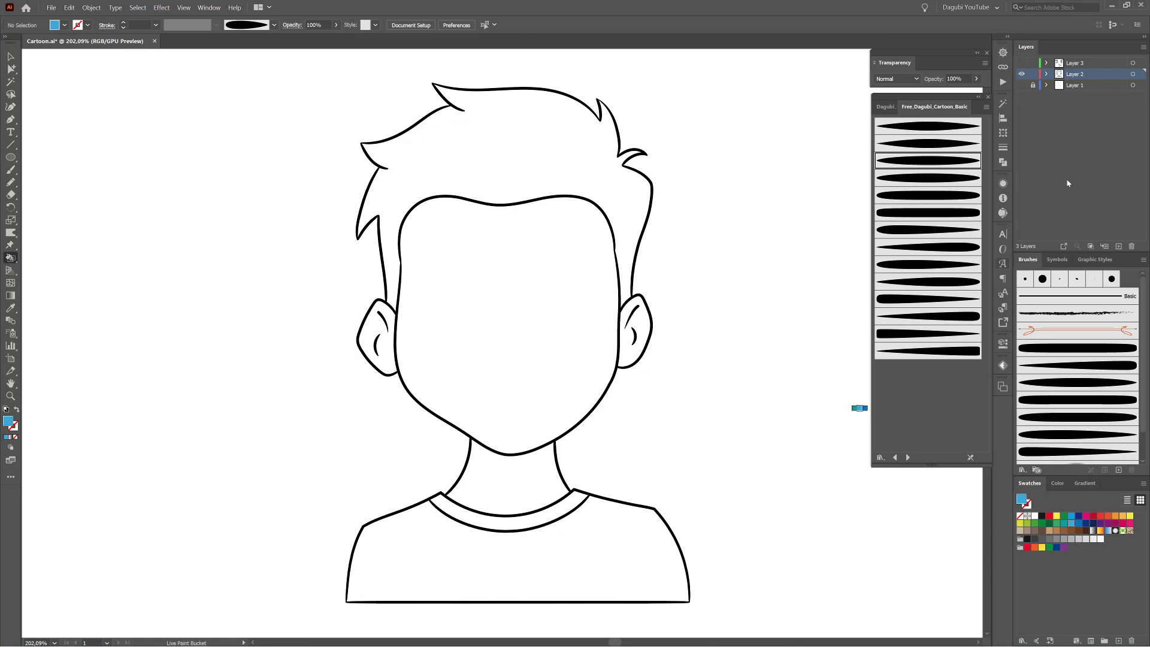
{"action": "left_click", "coordinate": [602, 549]}
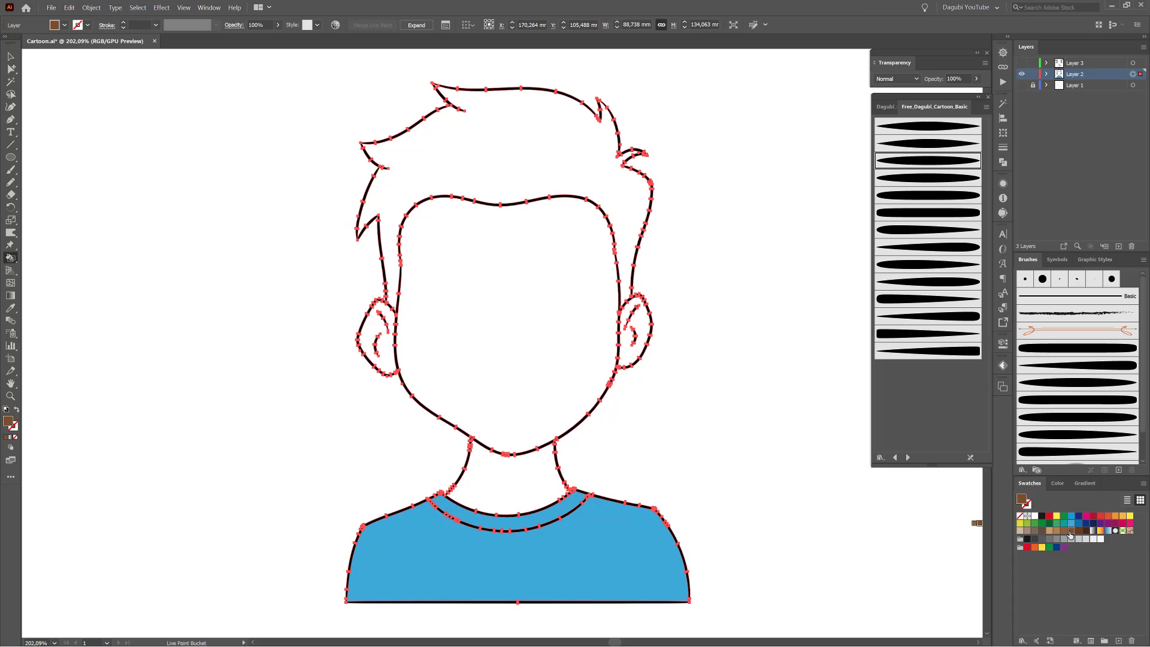
{"action": "left_click", "coordinate": [573, 137]}
Fill the face, neck and both ears with the skin tone RGB 255, 227, 184 using the Live Paint Bucket.
{"action": "left_click", "coordinate": [1062, 488]}
{"action": "left_click", "coordinate": [1030, 567]}
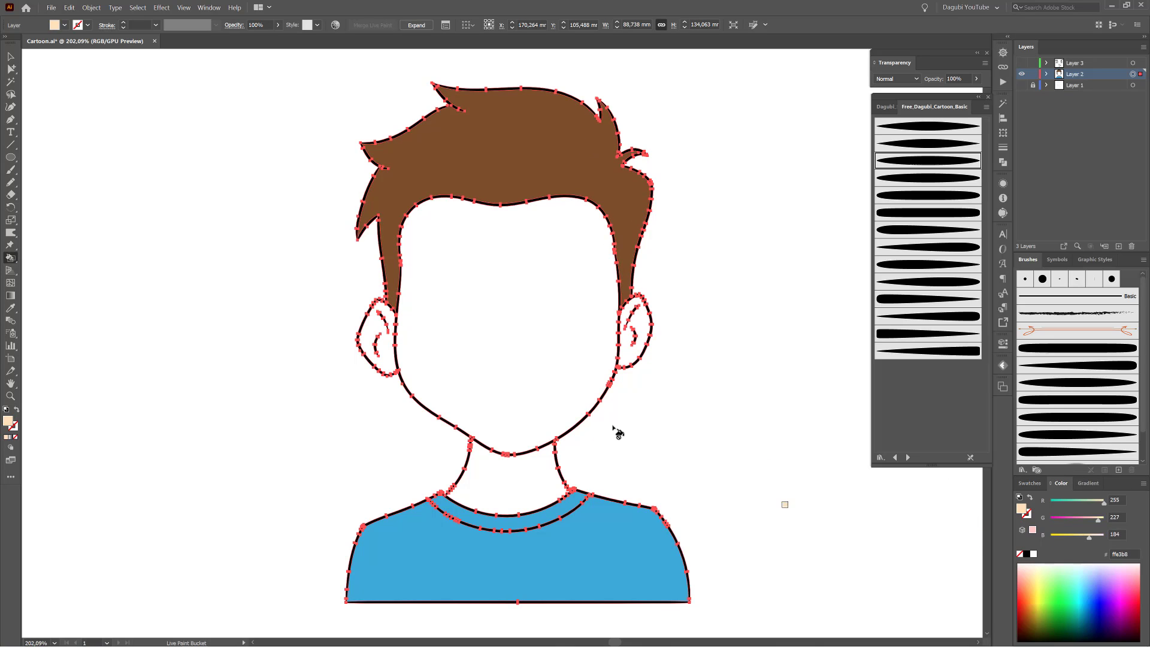
{"action": "left_click", "coordinate": [557, 393]}
{"action": "left_click", "coordinate": [512, 482]}
{"action": "left_click", "coordinate": [642, 325]}
{"action": "left_click", "coordinate": [375, 323]}
Recolour the hair with a dark greyish-brown swatch and deselect the artwork.
{"action": "left_click", "coordinate": [1029, 482]}
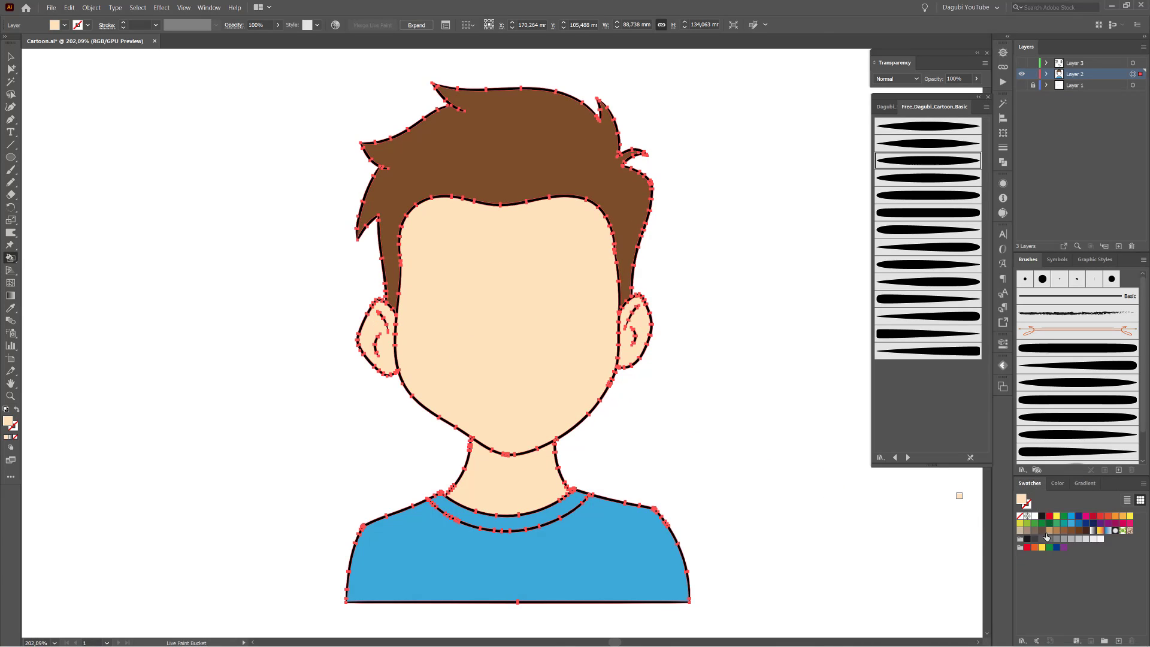
{"action": "left_click", "coordinate": [1042, 530]}
{"action": "left_click", "coordinate": [564, 169]}
{"action": "left_click", "coordinate": [787, 190], "text": "ctrl"}
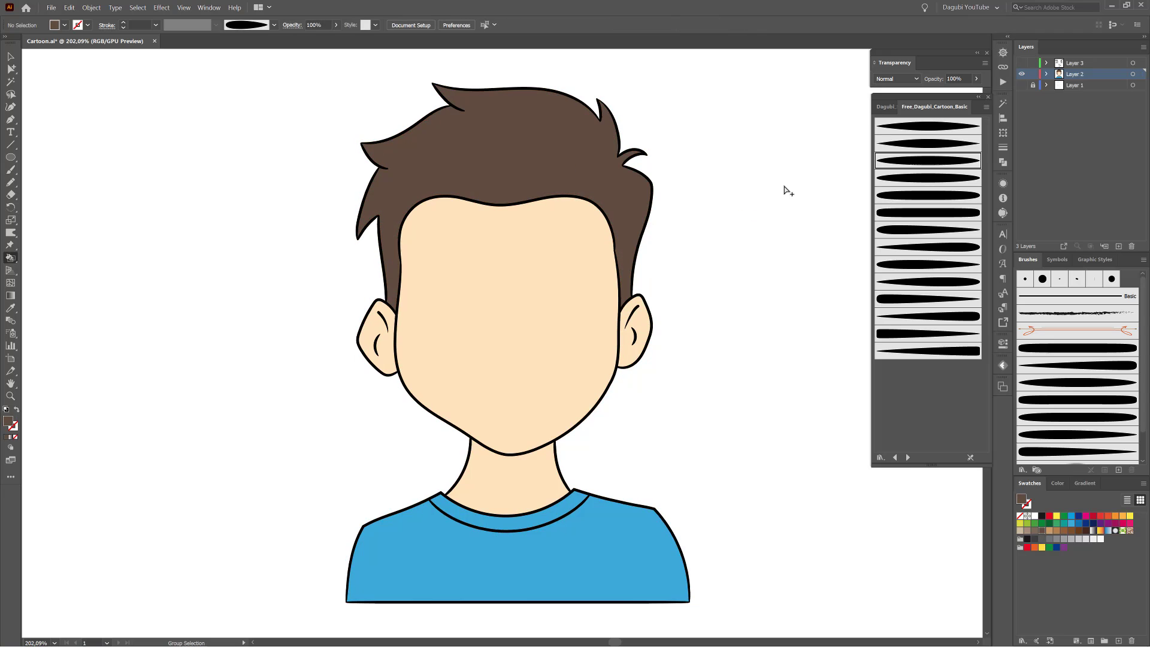
Show Layer 3, expand the Live Paint group on Layer 2 and deselect it.
{"action": "left_click", "coordinate": [1021, 64]}
{"action": "left_click", "coordinate": [1132, 74]}
{"action": "left_click", "coordinate": [92, 8]}
{"action": "mouse_move", "coordinate": [154, 271]}
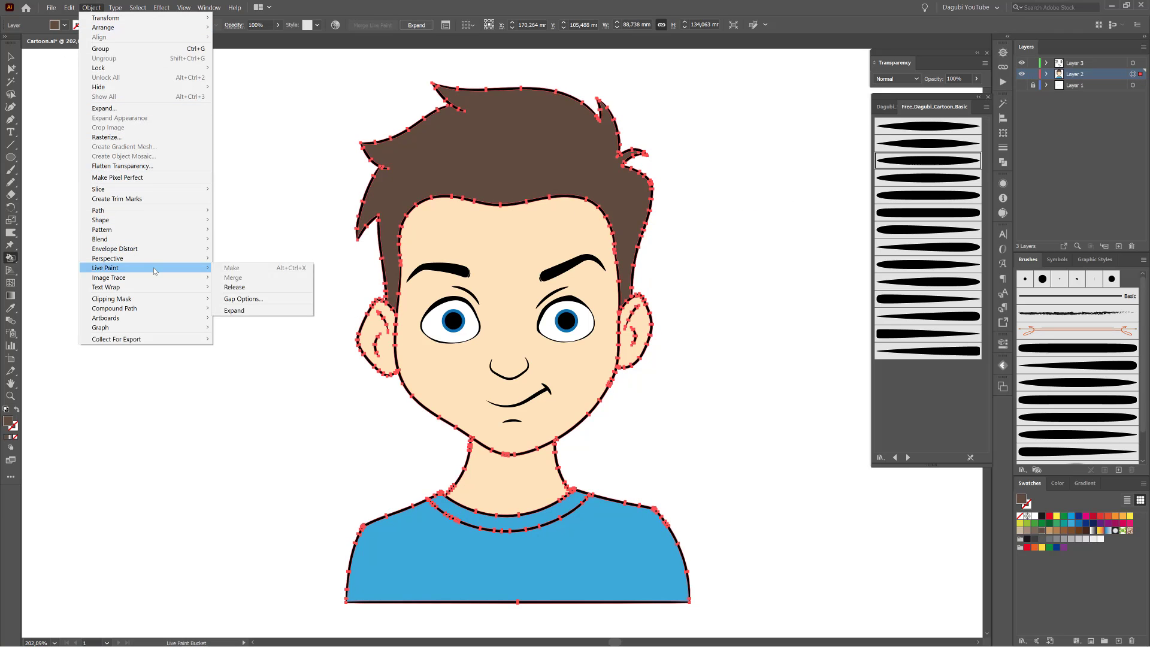
{"action": "left_click", "coordinate": [234, 310]}
{"action": "mouse_move", "coordinate": [387, 325]}
{"action": "left_mouse_down"}
{"action": "mouse_move", "coordinate": [500, 383]}
{"action": "mouse_move", "coordinate": [569, 398]}
{"action": "left_mouse_up"}
{"action": "left_click_drag", "start_coordinate": [572, 386], "coordinate": [466, 383]}
{"action": "left_click_drag", "start_coordinate": [865, 285], "coordinate": [714, 265]}
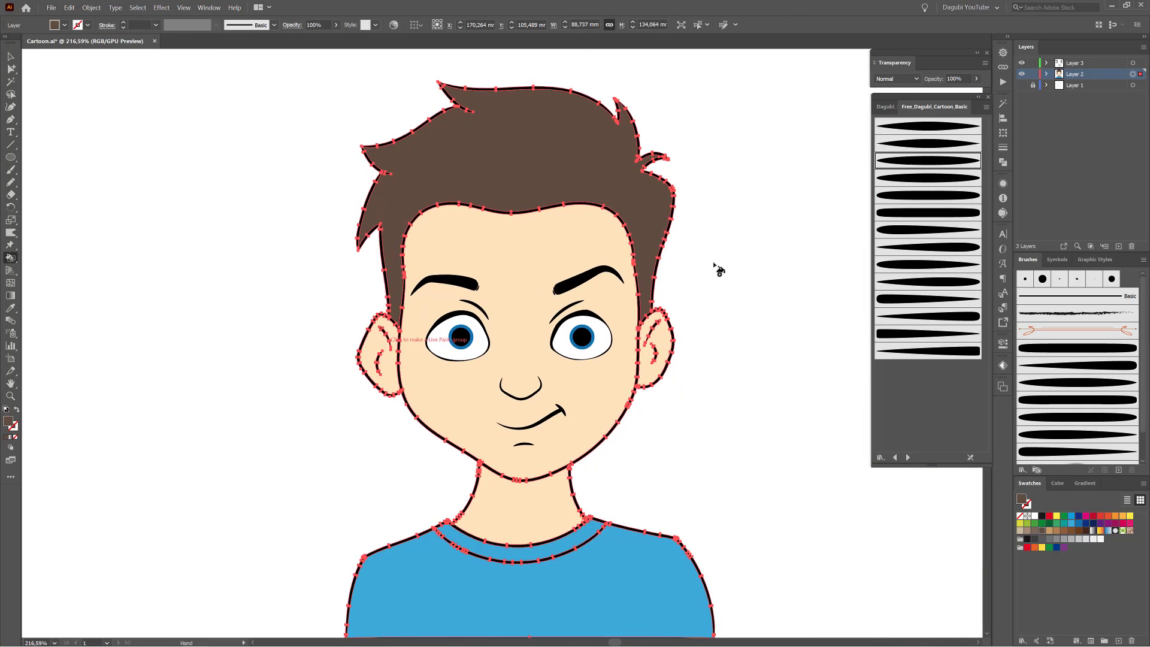
{"action": "left_click", "coordinate": [797, 187], "text": "ctrl"}
Lasso the lower inner line of the left ear and nudge it slightly up and to the right.
{"action": "left_click_drag", "start_coordinate": [381, 365], "coordinate": [497, 366]}
{"action": "left_click_drag", "start_coordinate": [336, 357], "coordinate": [423, 330]}
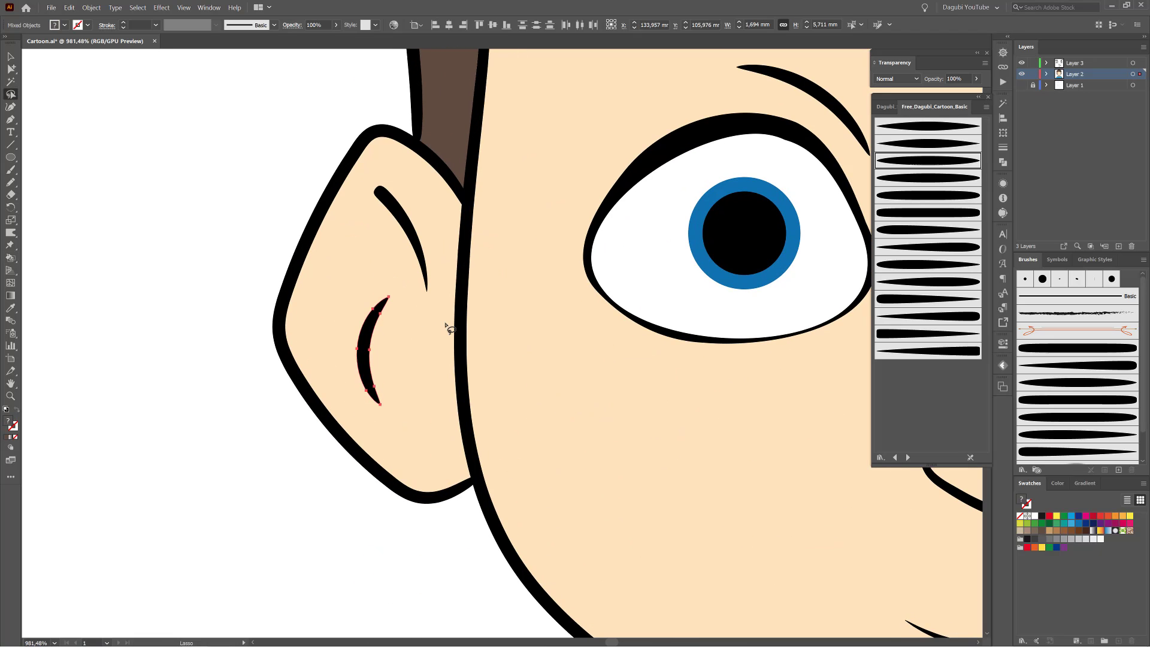
{"action": "key", "text": "Up"}
{"action": "key", "text": "Up"}
{"action": "key", "text": "Up"}
{"action": "key", "text": "Up"}
{"action": "key", "text": "Right"}
{"action": "key", "text": "Right"}
{"action": "key", "text": "Right"}
{"action": "key", "text": "Down"}
{"action": "key", "text": "Down"}
Lasso the mouth line, nudge it slightly to the right and deselect it.
{"action": "mouse_move", "coordinate": [779, 368]}
{"action": "left_mouse_down"}
{"action": "mouse_move", "coordinate": [648, 374]}
{"action": "mouse_move", "coordinate": [487, 296]}
{"action": "mouse_move", "coordinate": [570, 274]}
{"action": "left_mouse_up"}
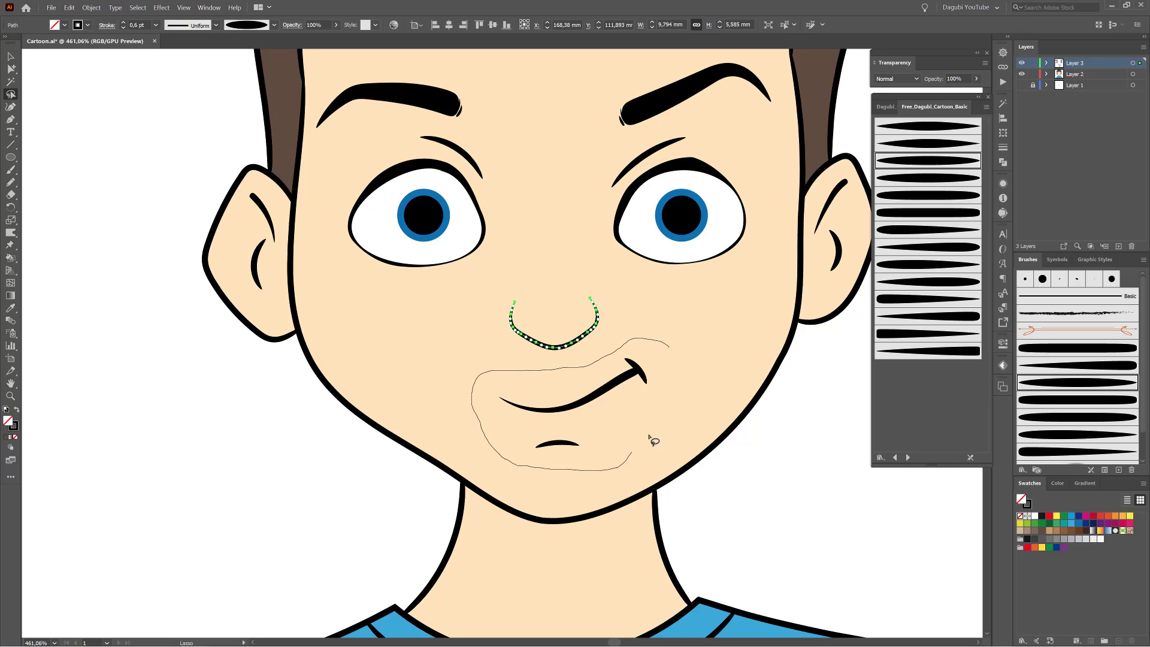
{"action": "mouse_move", "coordinate": [653, 440]}
{"action": "left_mouse_down"}
{"action": "mouse_move", "coordinate": [481, 403]}
{"action": "mouse_move", "coordinate": [661, 366]}
{"action": "left_mouse_up"}
{"action": "key", "text": "Right"}
{"action": "key", "text": "Right"}
{"action": "left_click", "coordinate": [807, 461]}
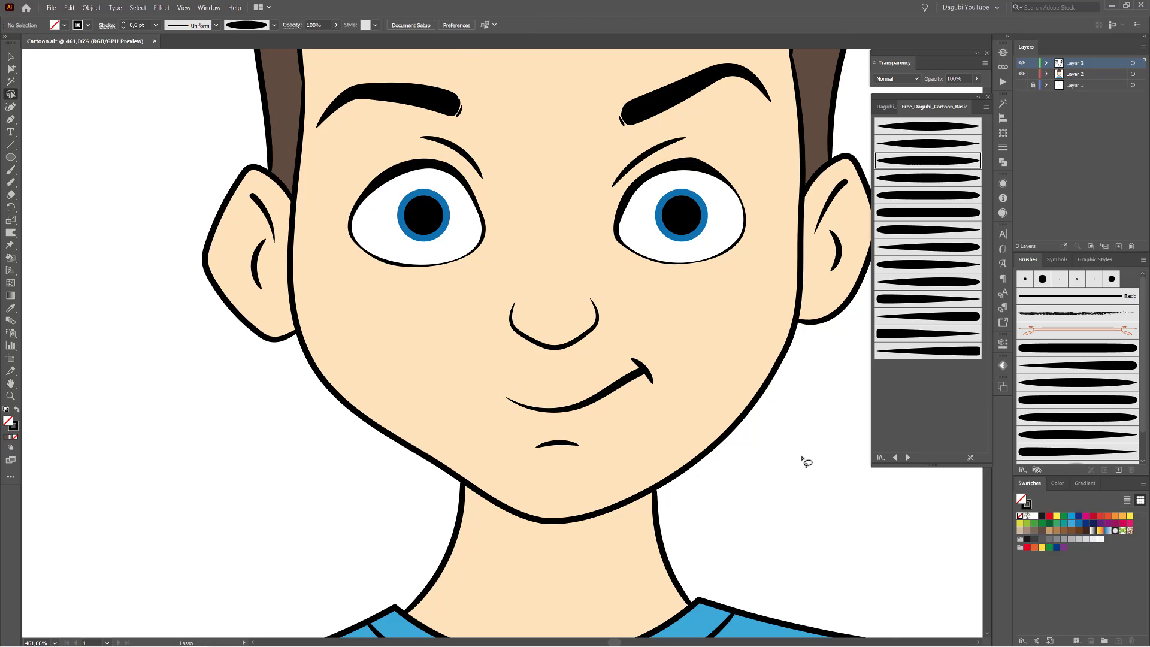
Select all skin areas with the Magic Wand at fill colour tolerance 0 and set their fill to RGB 255, 215, 175.
{"action": "left_click_drag", "start_coordinate": [802, 459], "coordinate": [760, 412]}
{"action": "left_click_drag", "start_coordinate": [760, 412], "coordinate": [671, 432]}
{"action": "left_click", "coordinate": [1002, 106]}
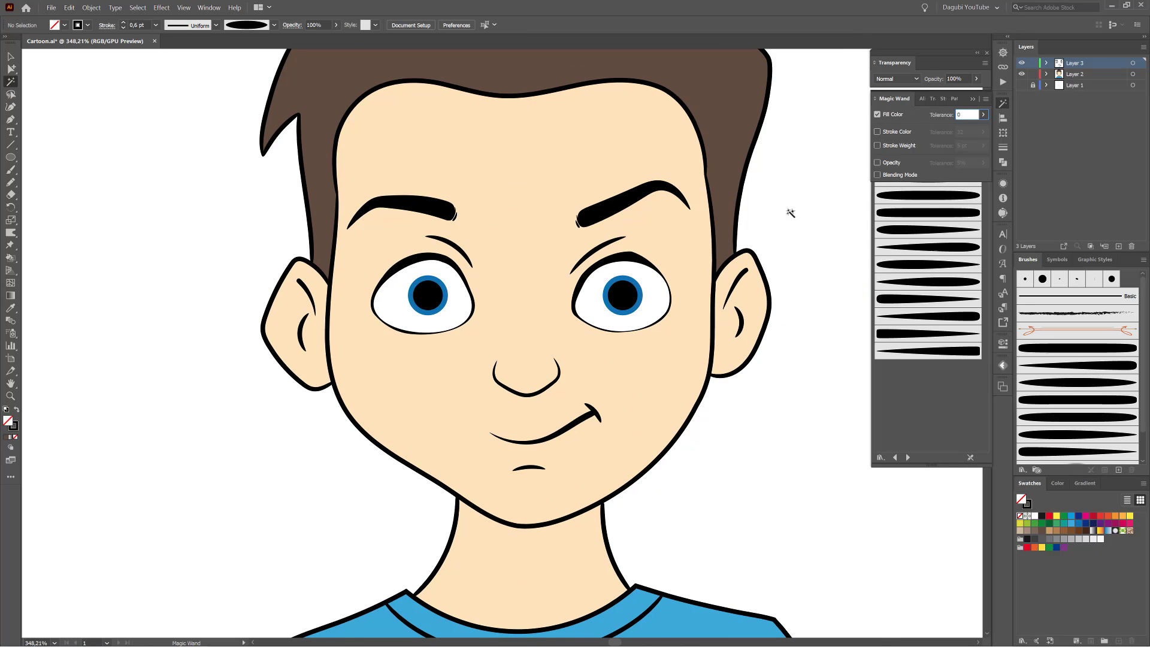
{"action": "left_click", "coordinate": [577, 175]}
{"action": "left_click", "coordinate": [1057, 482]}
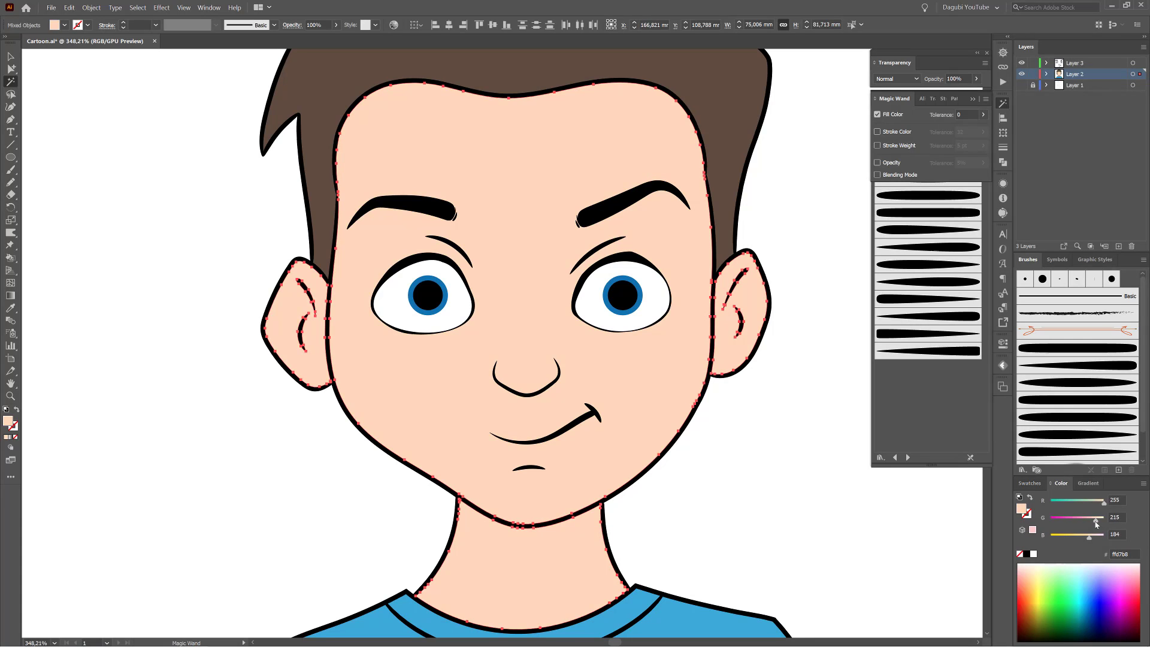
Apply a radial gradient to the selected skin areas, running from the skin tone to a darker peach end stop.
{"action": "left_click", "coordinate": [1087, 484]}
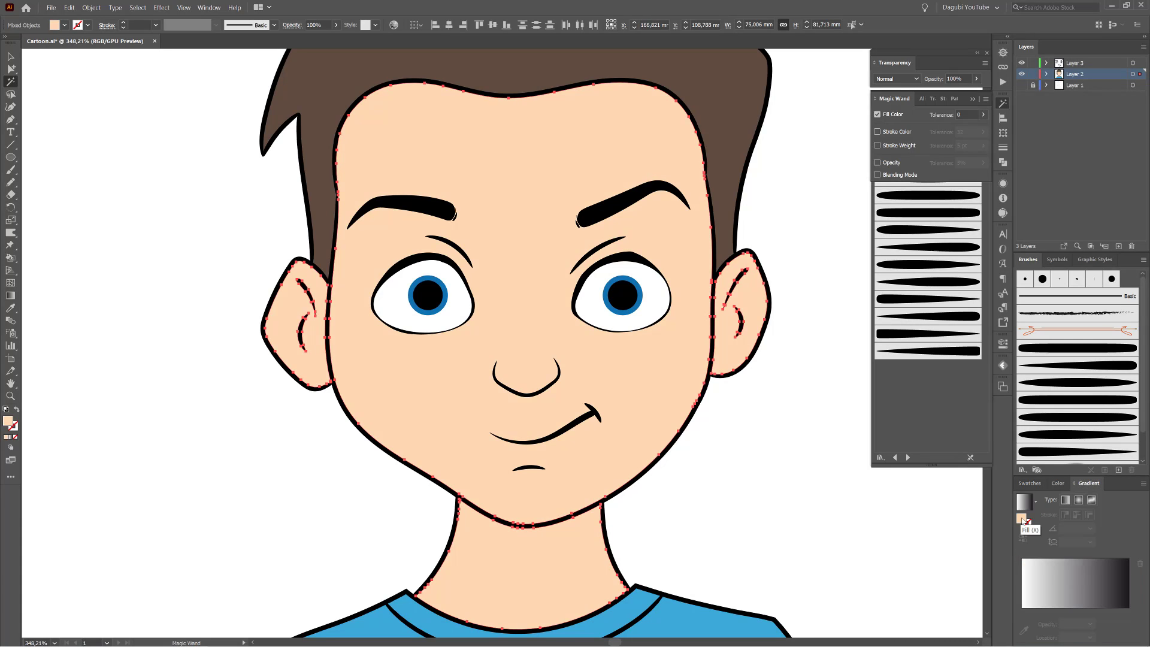
{"action": "left_click", "coordinate": [1069, 612]}
{"action": "left_click_drag", "start_coordinate": [1132, 625], "coordinate": [1130, 635]}
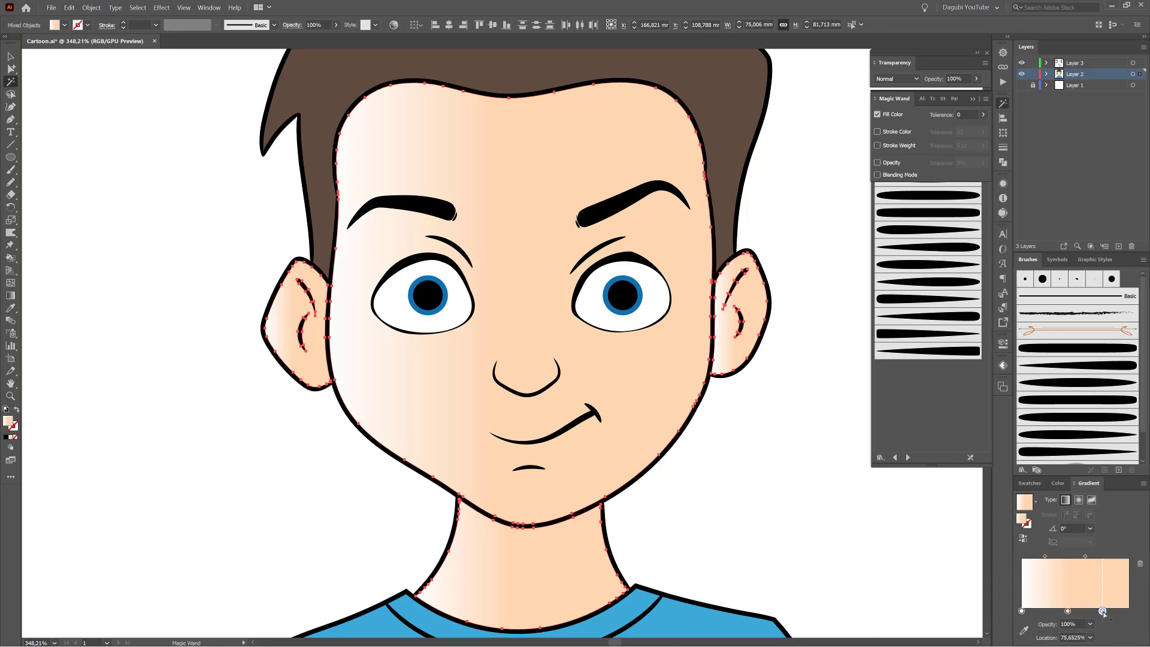
{"action": "left_click_drag", "start_coordinate": [1068, 611], "coordinate": [1007, 616]}
{"action": "double_click", "coordinate": [1129, 611]}
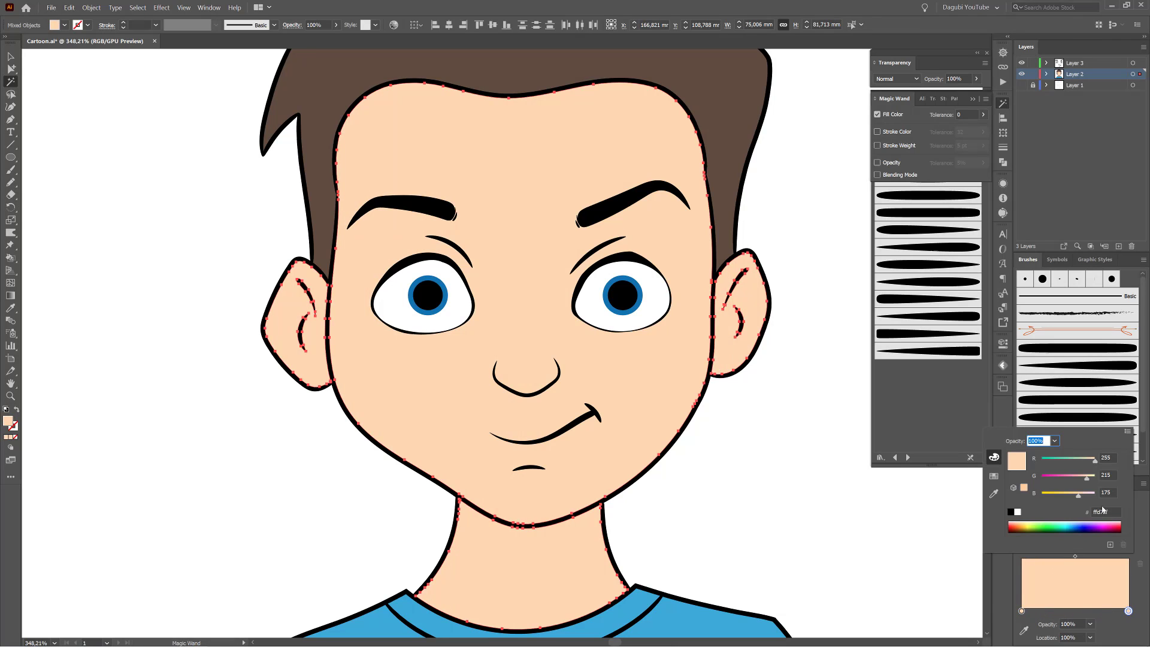
{"action": "left_click_drag", "start_coordinate": [1094, 460], "coordinate": [1094, 464]}
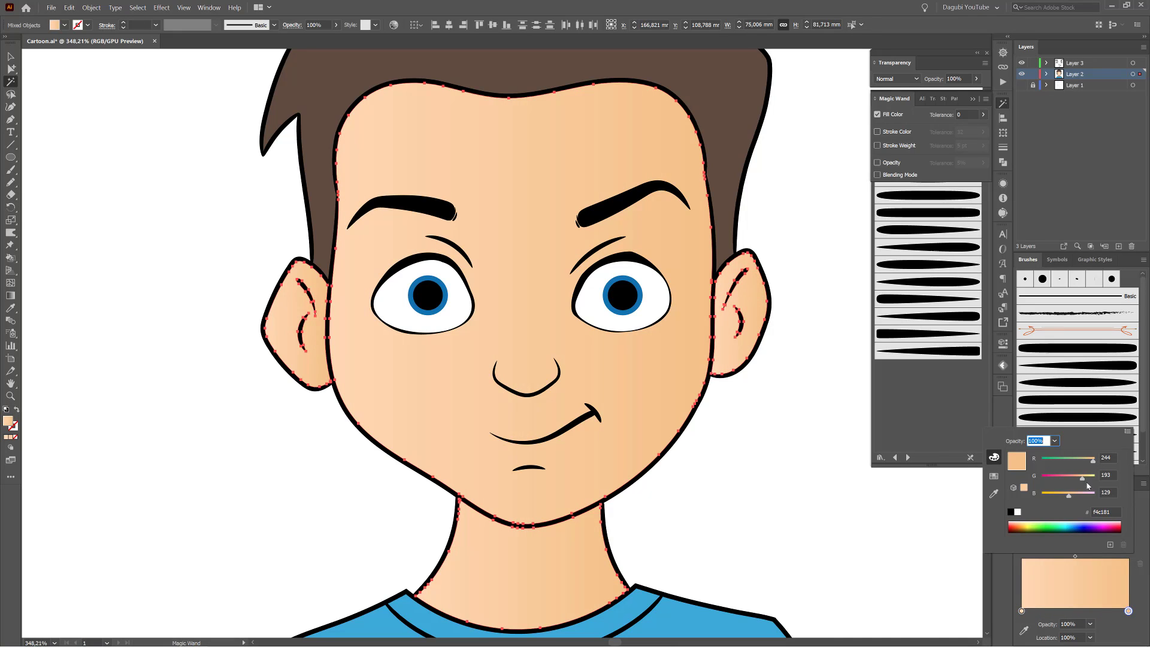
{"action": "left_click", "coordinate": [1139, 525]}
{"action": "left_click", "coordinate": [1079, 500]}
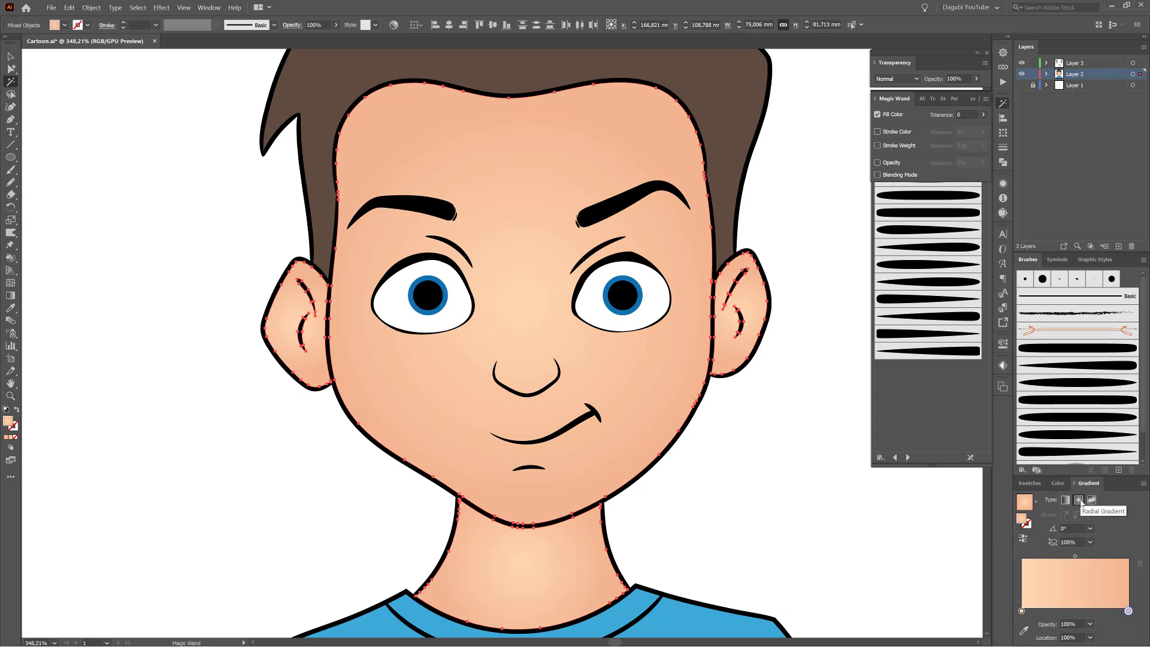
Set the skin gradient's start stop to RGB 255, 229, 203, its end stop to RGB 244, 181, 143 and its midpoint to about 59%.
{"action": "double_click", "coordinate": [1022, 610]}
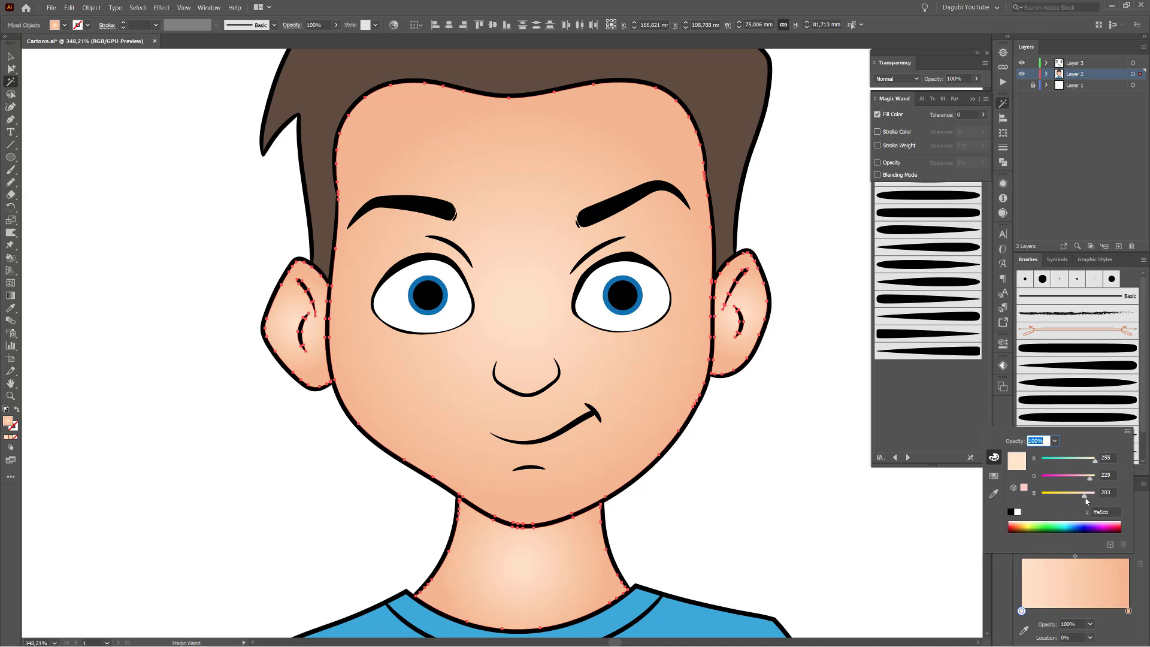
{"action": "left_click", "coordinate": [1128, 611]}
{"action": "double_click", "coordinate": [1128, 610]}
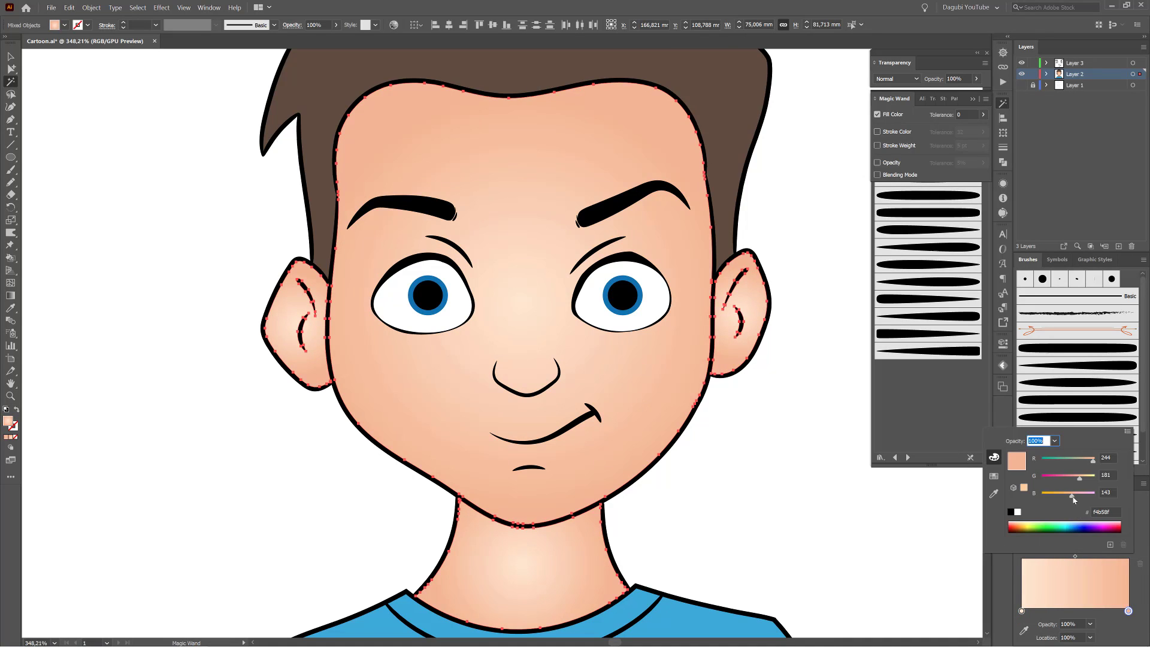
{"action": "left_click", "coordinate": [1075, 558]}
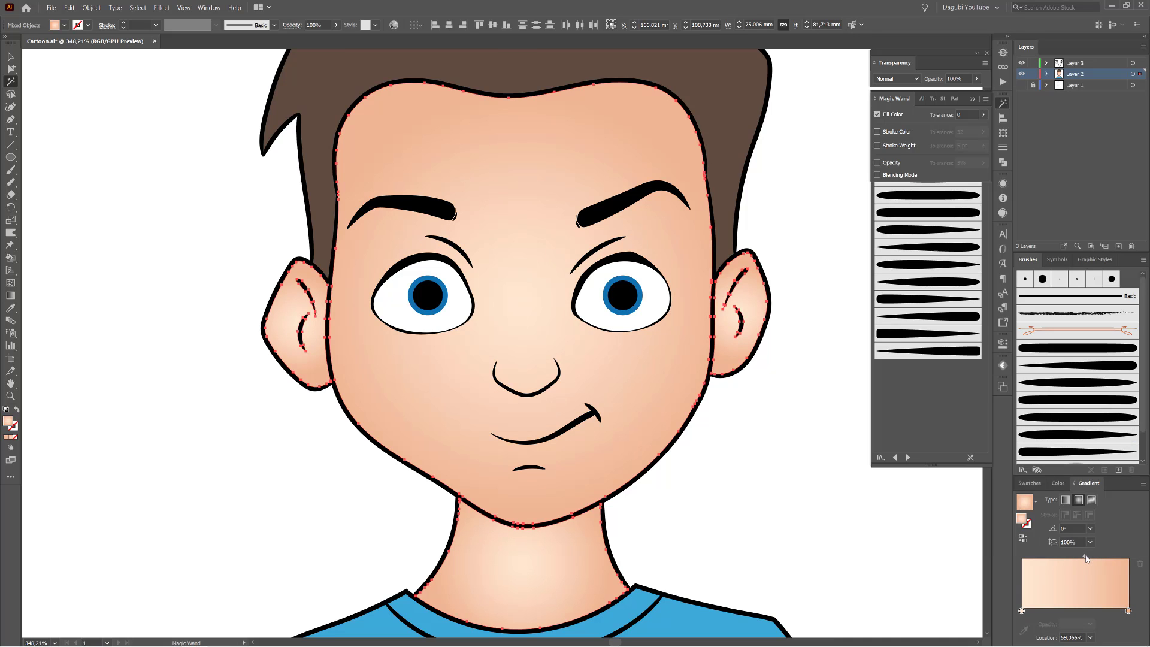
Select the face shape and redraw its radial gradient outward from the centre of the face with the Gradient tool.
{"action": "scroll", "coordinate": [810, 540], "scroll_direction": "down", "scroll_amount": 5}
{"action": "scroll", "coordinate": [813, 512], "scroll_direction": "up", "scroll_amount": 3}
{"action": "left_click_drag", "start_coordinate": [813, 512], "coordinate": [719, 410]}
{"action": "left_click", "coordinate": [11, 69]}
{"action": "left_click", "coordinate": [282, 226]}
{"action": "left_click", "coordinate": [443, 224]}
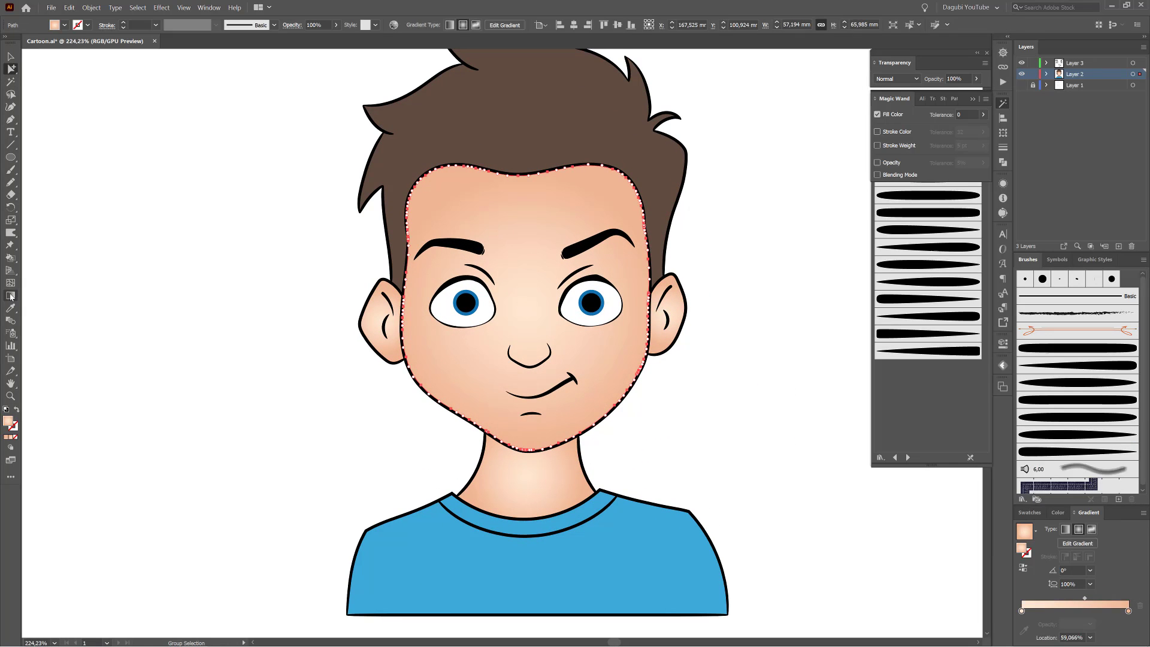
{"action": "left_click", "coordinate": [11, 296]}
{"action": "left_click_drag", "start_coordinate": [612, 307], "coordinate": [589, 297]}
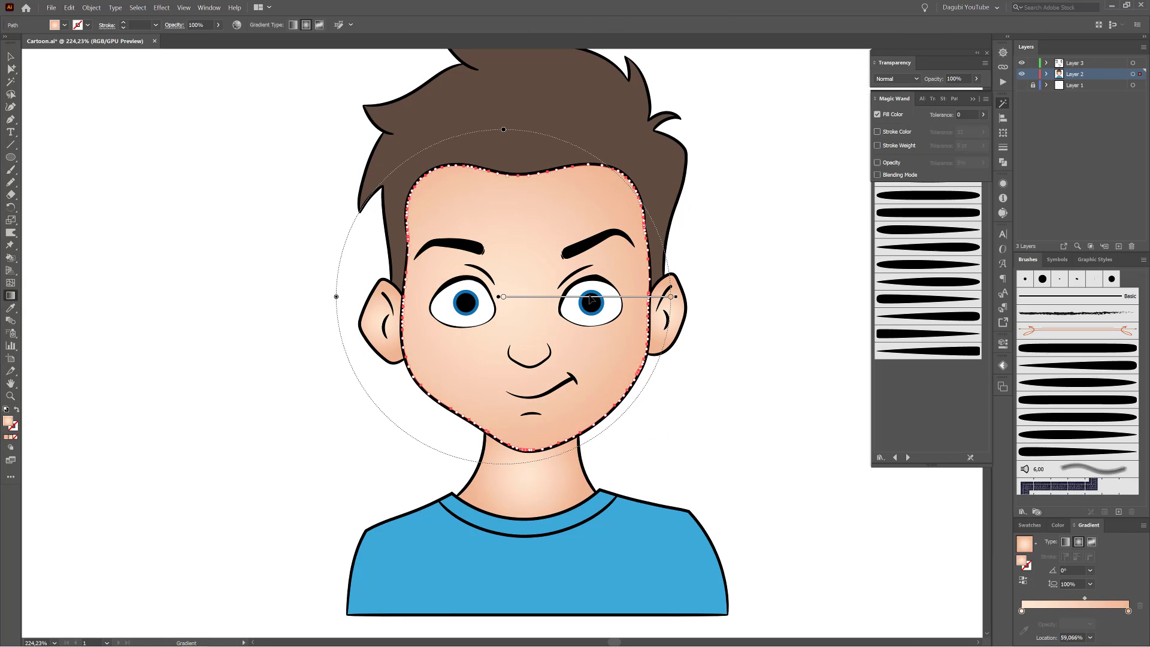
Change both ears to linear gradients running from light at the top of each ear to dark at its lower edge.
{"action": "left_click", "coordinate": [689, 308], "text": "ctrl"}
{"action": "left_click", "coordinate": [1065, 541]}
{"action": "left_click_drag", "start_coordinate": [659, 269], "coordinate": [669, 359]}
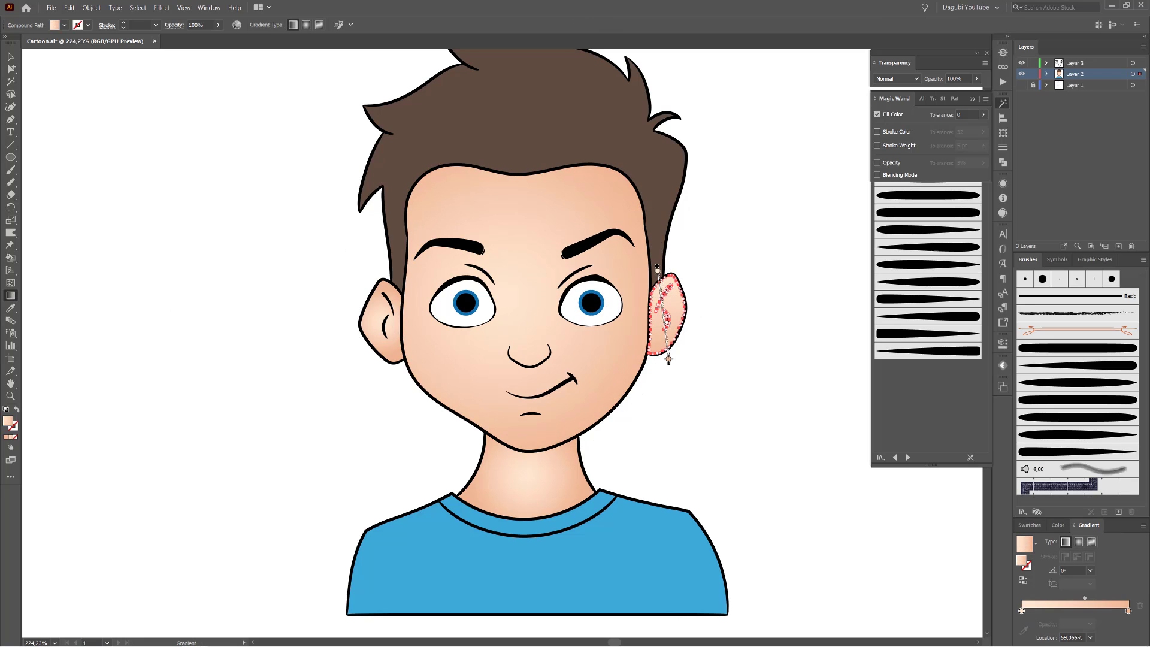
{"action": "left_click", "coordinate": [376, 319], "text": "ctrl"}
{"action": "left_click", "coordinate": [1065, 541]}
{"action": "left_click_drag", "start_coordinate": [373, 271], "coordinate": [388, 360]}
Redraw the neck's radial gradient with its light centre near the collar, then deselect the neck.
{"action": "left_click", "coordinate": [536, 479], "text": "ctrl"}
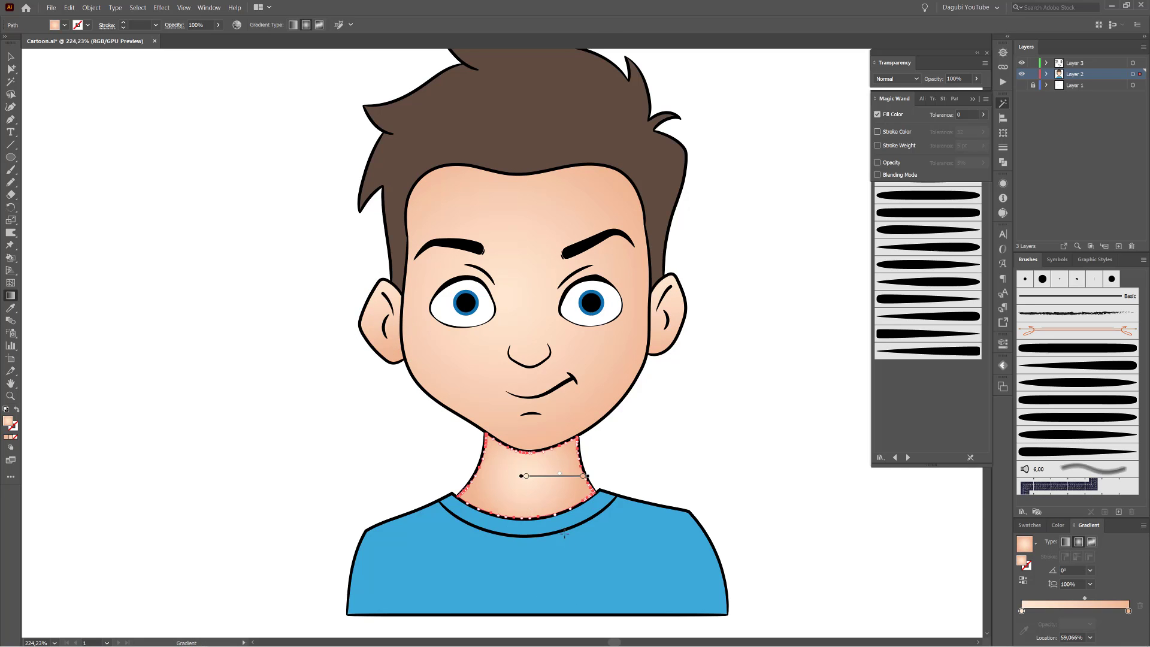
{"action": "left_click_drag", "start_coordinate": [567, 540], "coordinate": [495, 458]}
{"action": "left_click_drag", "start_coordinate": [517, 502], "coordinate": [525, 487]}
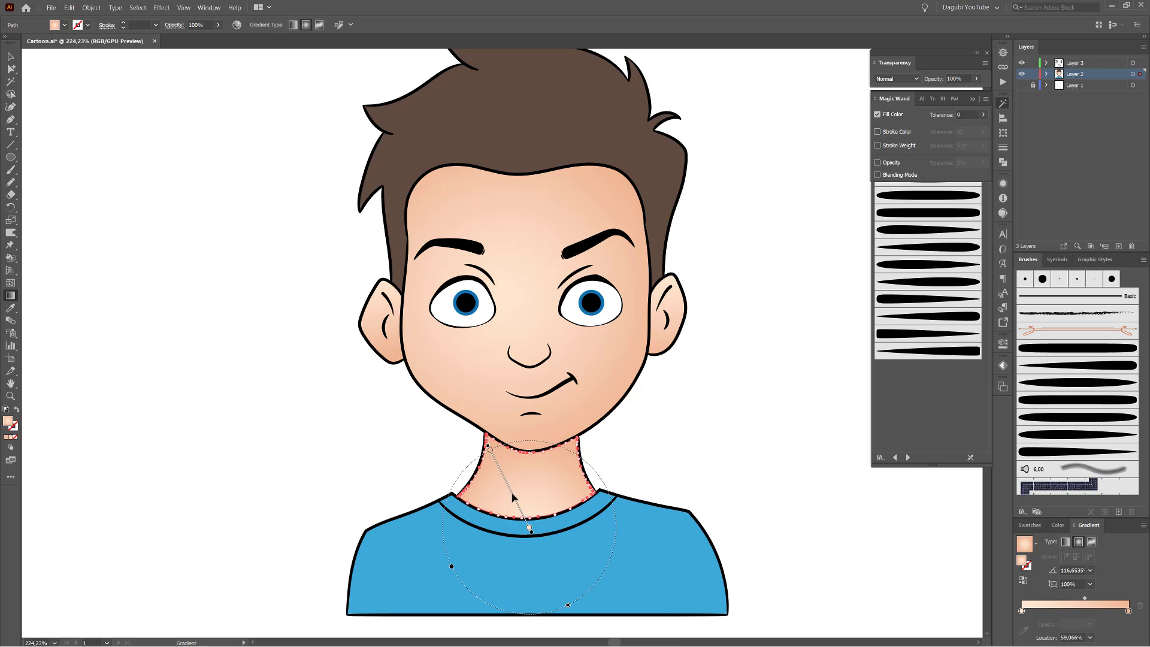
{"action": "left_click", "coordinate": [819, 255], "text": "ctrl"}
Expand Layer 3's contents, select the left eye's pupil and iris and enlarge them together to about 8.05 mm wide.
{"action": "left_click", "coordinate": [1046, 63]}
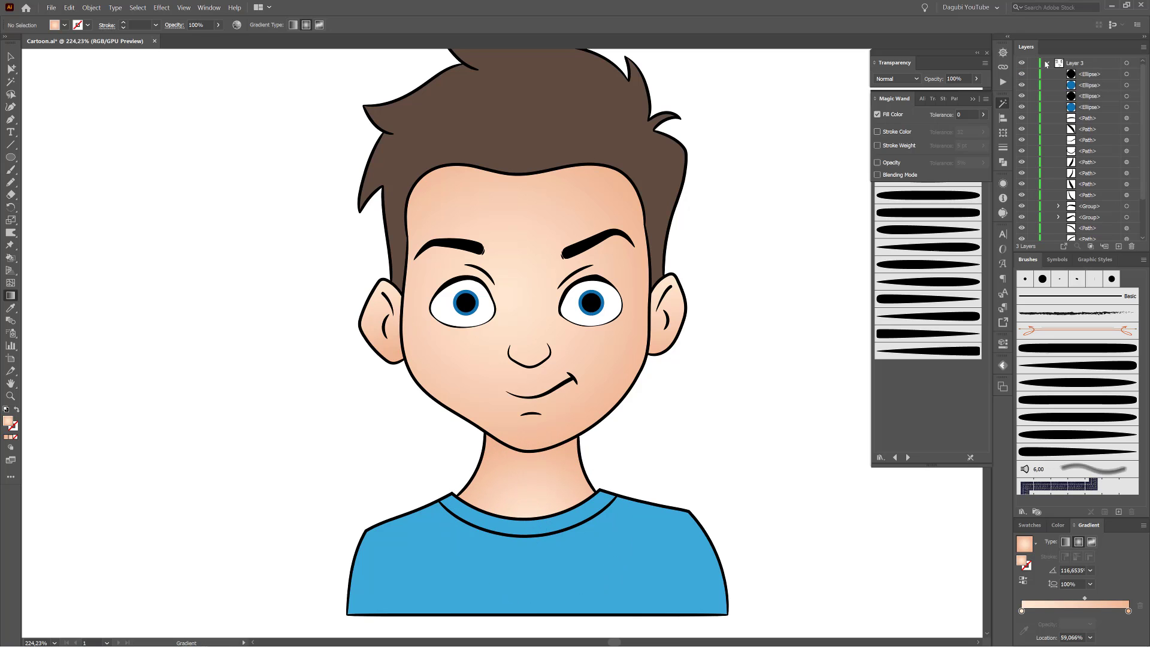
{"action": "left_click", "coordinate": [11, 71]}
{"action": "scroll", "coordinate": [591, 296], "scroll_direction": "up", "scroll_amount": 4}
{"action": "left_click", "coordinate": [305, 312]}
{"action": "left_click", "coordinate": [331, 312], "text": "shift"}
{"action": "key", "text": "e"}
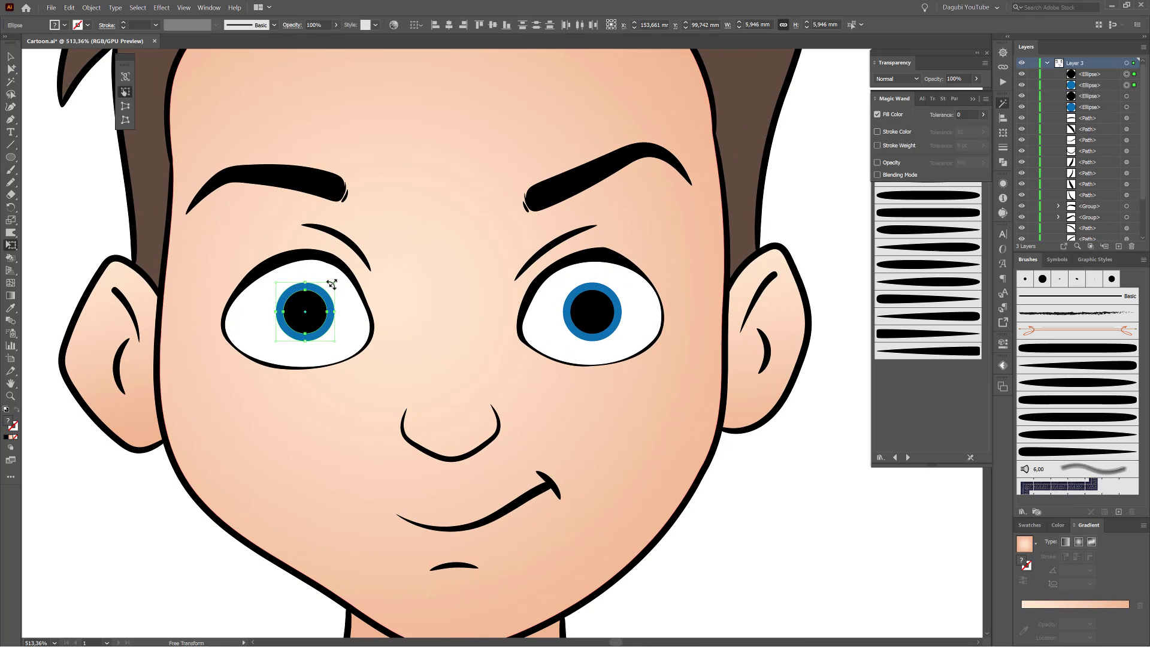
{"action": "left_click_drag", "start_coordinate": [331, 283], "coordinate": [408, 335]}
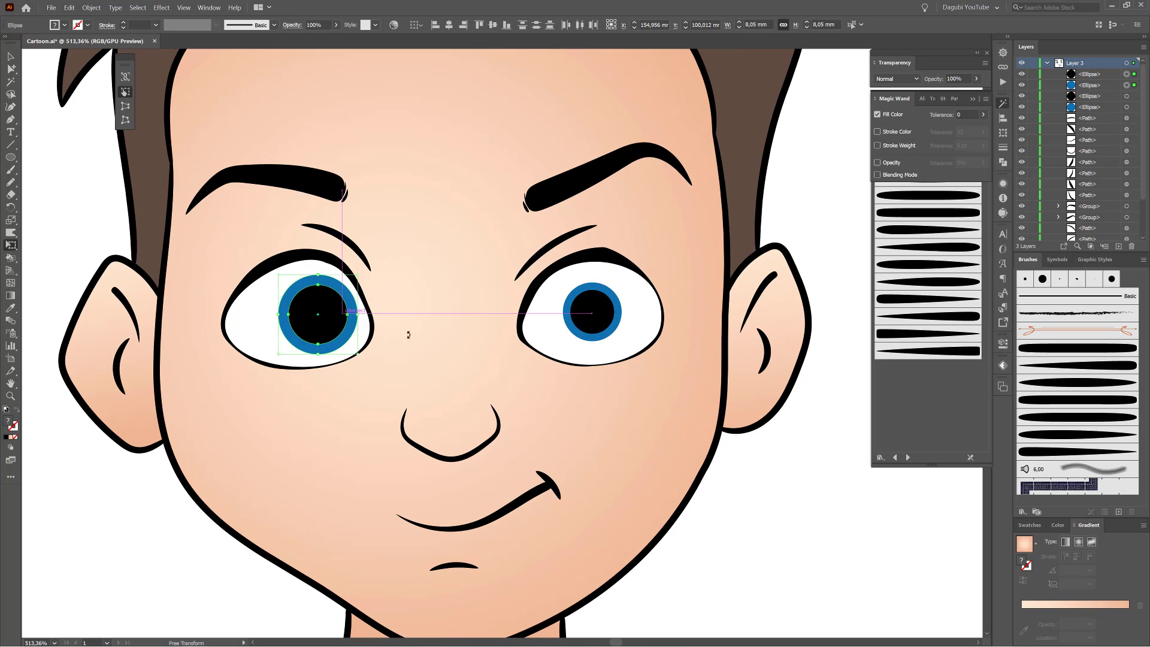
Cut the right eye's pupil and iris and place a copy of the left eye's enlarged pair in that eye.
{"action": "left_click", "coordinate": [1126, 96]}
{"action": "left_click", "coordinate": [1126, 106], "text": "shift"}
{"action": "left_click", "coordinate": [68, 8]}
{"action": "left_click", "coordinate": [76, 45]}
{"action": "left_click", "coordinate": [327, 280], "text": "ctrl"}
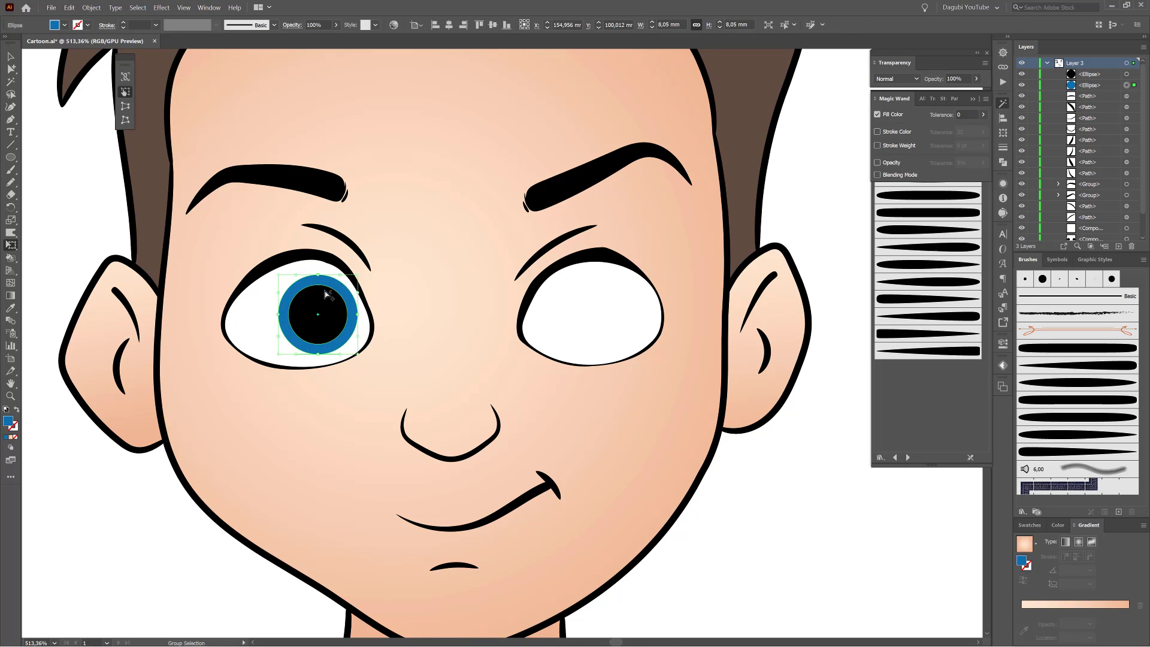
{"action": "left_click", "coordinate": [327, 295], "text": "ctrl+shift"}
{"action": "left_click_drag", "start_coordinate": [326, 306], "coordinate": [581, 305]}
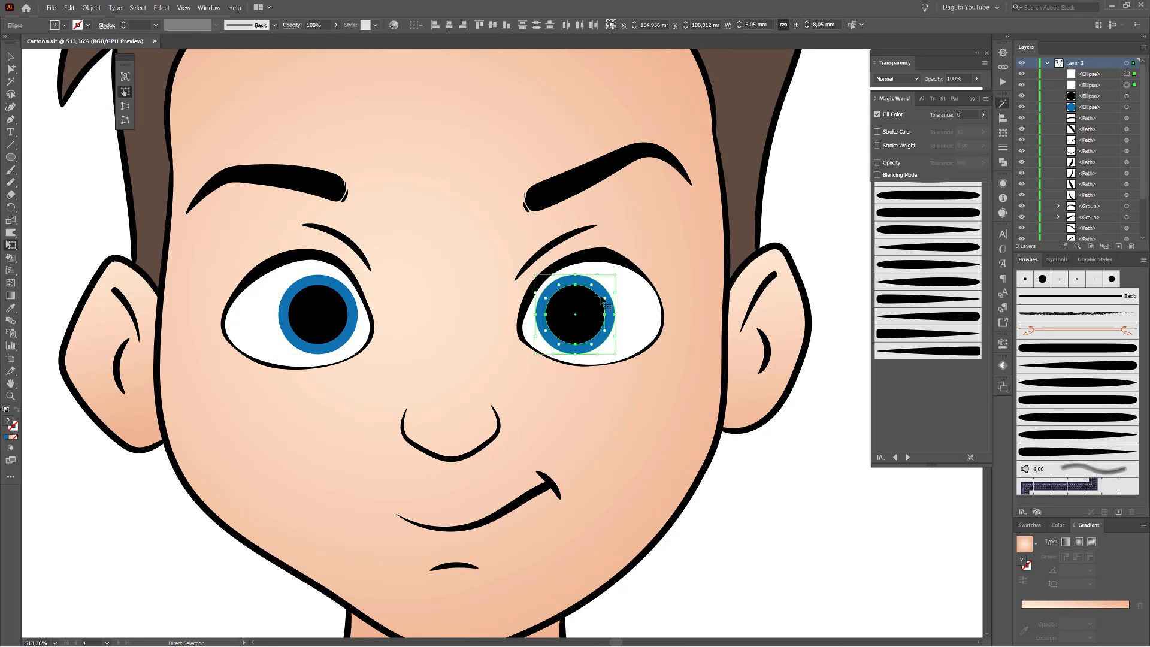
Select the pupils and irises of both eyes and nudge them up together.
{"action": "key", "text": "ctrl+1"}
{"action": "scroll", "coordinate": [630, 379], "scroll_direction": "up", "scroll_amount": 4}
{"action": "left_click", "coordinate": [1126, 96], "text": "shift"}
{"action": "left_click", "coordinate": [1128, 108], "text": "shift"}
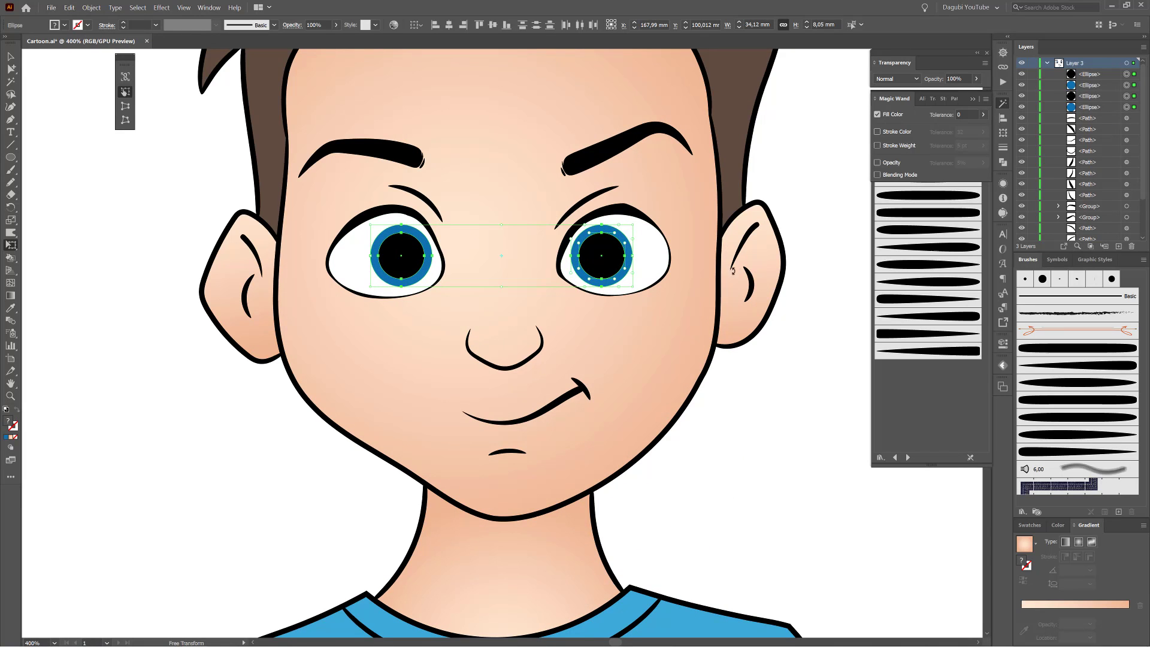
{"action": "key", "text": "Up"}
Move the right eye's pupil and iris slightly right and the left eye's pair slightly left, then deselect.
{"action": "scroll", "coordinate": [748, 403], "scroll_direction": "up", "scroll_amount": 1}
{"action": "left_click_drag", "start_coordinate": [748, 404], "coordinate": [842, 490]}
{"action": "left_click", "coordinate": [842, 490], "text": "ctrl"}
{"action": "left_click", "coordinate": [621, 267], "text": "ctrl"}
{"action": "left_click", "coordinate": [659, 265], "text": "ctrl+shift"}
{"action": "left_click_drag", "start_coordinate": [648, 262], "coordinate": [655, 261]}
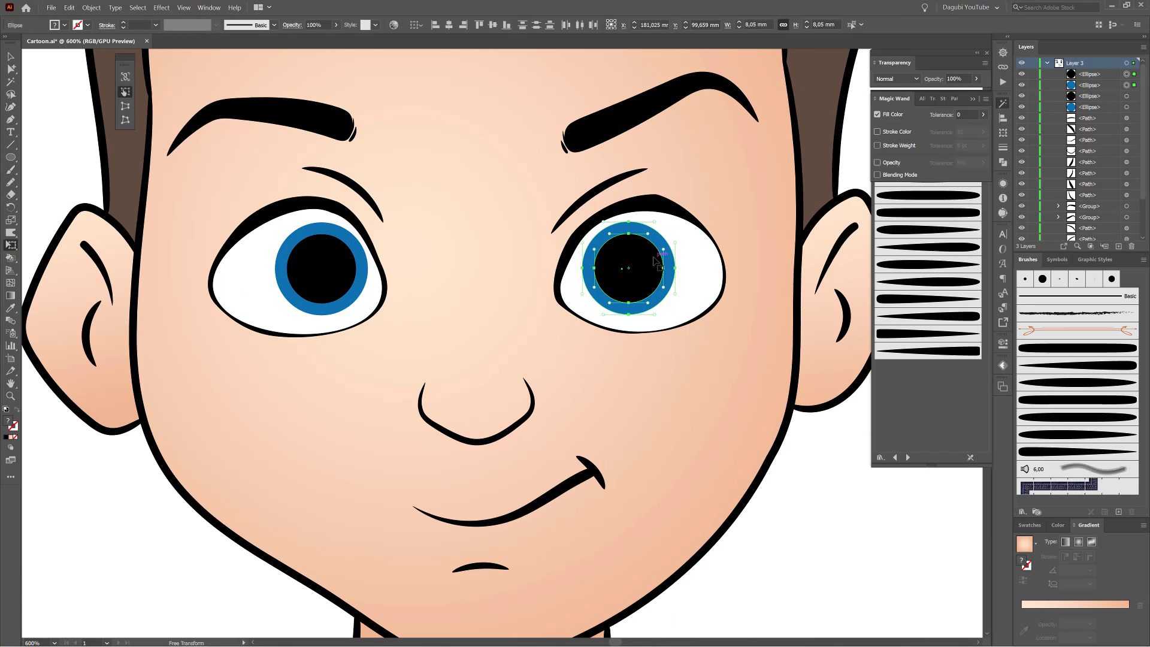
{"action": "left_click", "coordinate": [361, 259], "text": "ctrl"}
{"action": "left_click", "coordinate": [347, 258], "text": "ctrl+shift"}
{"action": "left_click_drag", "start_coordinate": [349, 258], "coordinate": [345, 258]}
{"action": "scroll", "coordinate": [620, 354], "scroll_direction": "down", "scroll_amount": 3}
{"action": "left_click", "coordinate": [787, 406], "text": "ctrl"}
{"action": "scroll", "coordinate": [761, 384], "scroll_direction": "down", "scroll_amount": 1}
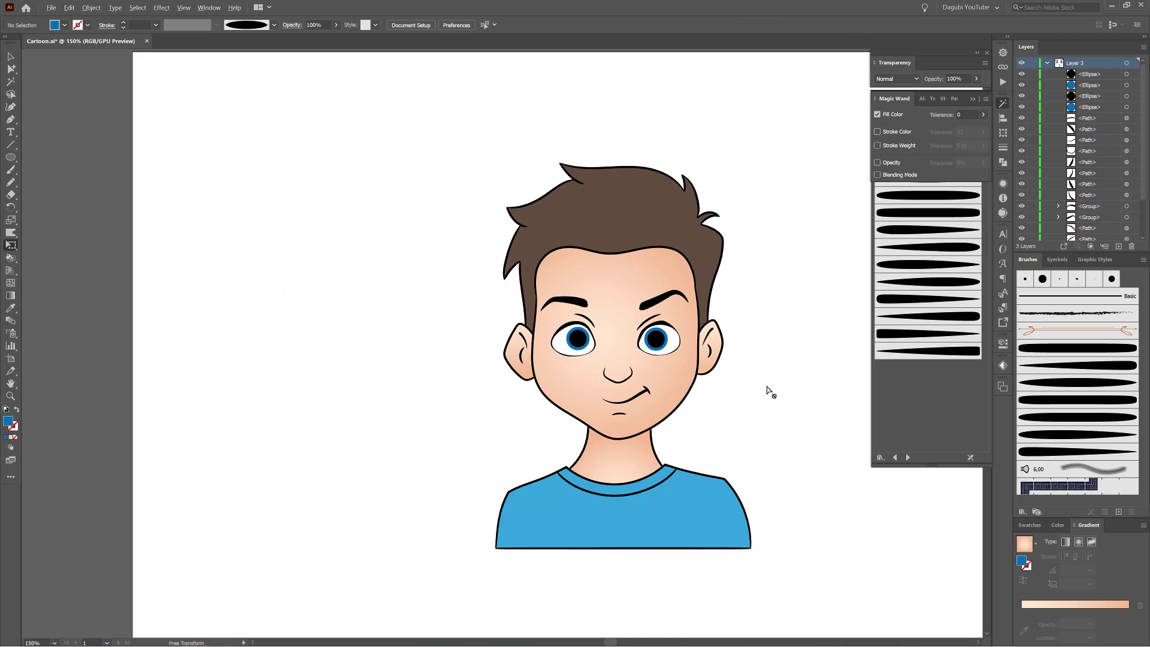
Add a small white ellipse highlight over the pupil and iris edge of each eye, then deselect.
{"action": "scroll", "coordinate": [629, 339], "scroll_direction": "up", "scroll_amount": 6}
{"action": "key", "text": "l"}
{"action": "key", "text": "comma"}
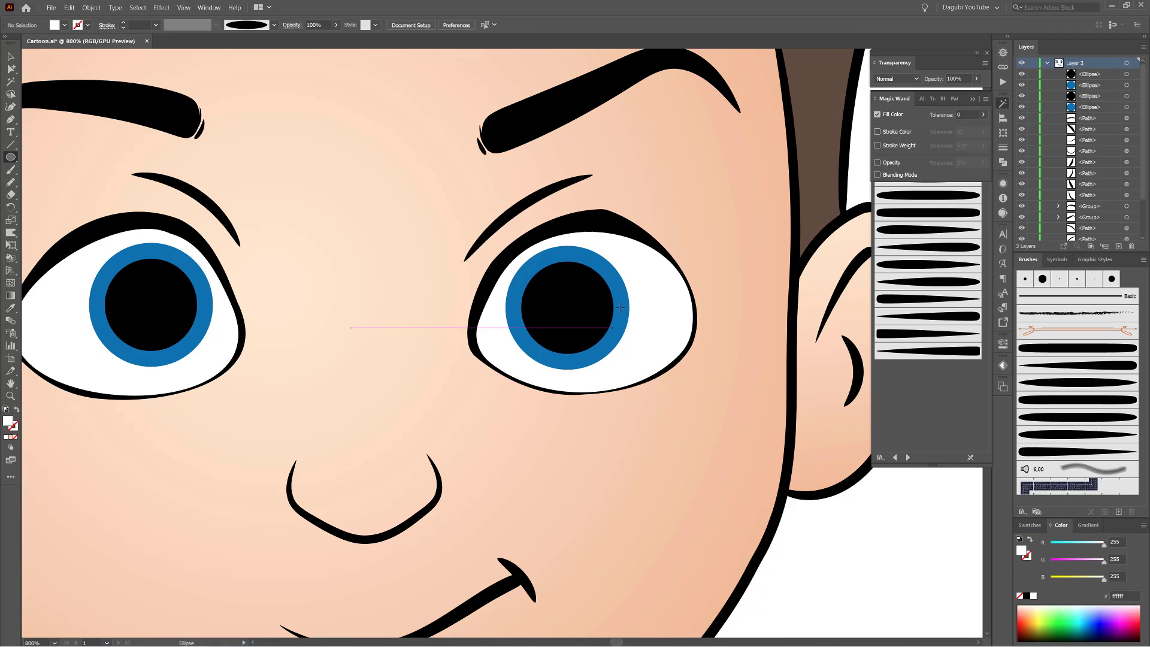
{"action": "left_click_drag", "start_coordinate": [586, 286], "coordinate": [620, 305]}
{"action": "left_click_drag", "start_coordinate": [174, 284], "coordinate": [205, 299]}
{"action": "left_click_drag", "start_coordinate": [197, 293], "coordinate": [205, 293]}
{"action": "left_click_drag", "start_coordinate": [616, 297], "coordinate": [626, 297]}
{"action": "scroll", "coordinate": [678, 411], "scroll_direction": "down", "scroll_amount": 4}
{"action": "left_click", "coordinate": [796, 344], "text": "ctrl"}
{"action": "left_click_drag", "start_coordinate": [670, 464], "coordinate": [653, 421]}
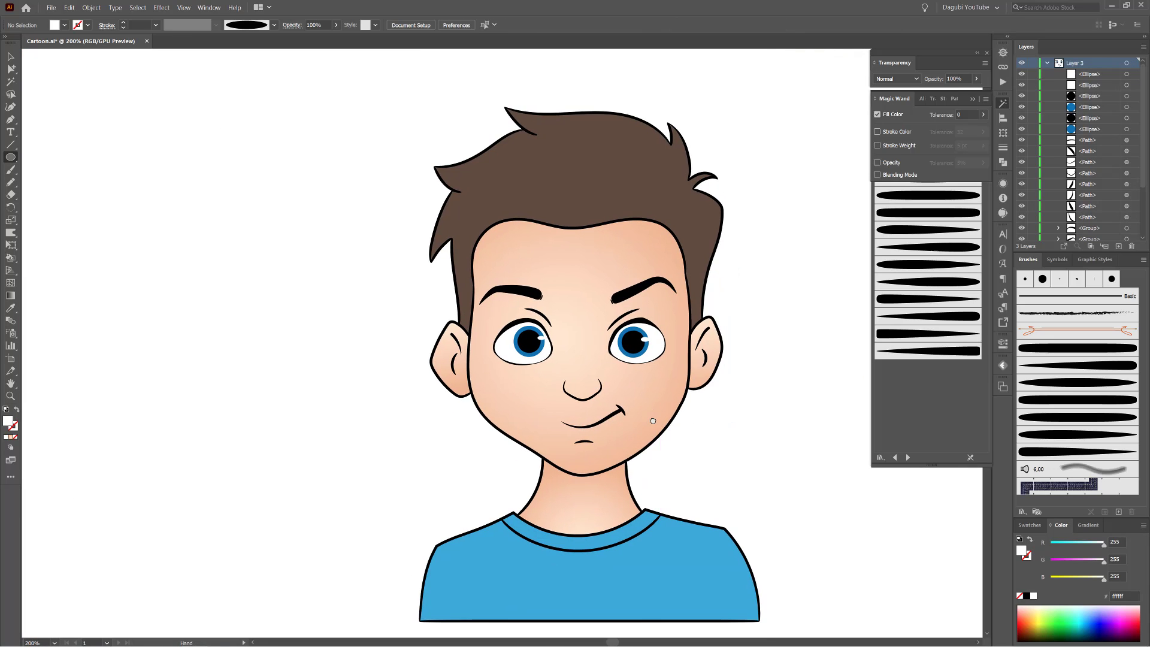
Select the hair shape and fill it with a radial gradient built from its brown colour.
{"action": "key", "text": "a"}
{"action": "left_click", "coordinate": [574, 164]}
{"action": "left_click", "coordinate": [1088, 525]}
{"action": "left_click_drag", "start_coordinate": [1021, 561], "coordinate": [1126, 636]}
{"action": "left_click_drag", "start_coordinate": [1067, 610], "coordinate": [1041, 612]}
{"action": "left_click_drag", "start_coordinate": [1021, 611], "coordinate": [1025, 634]}
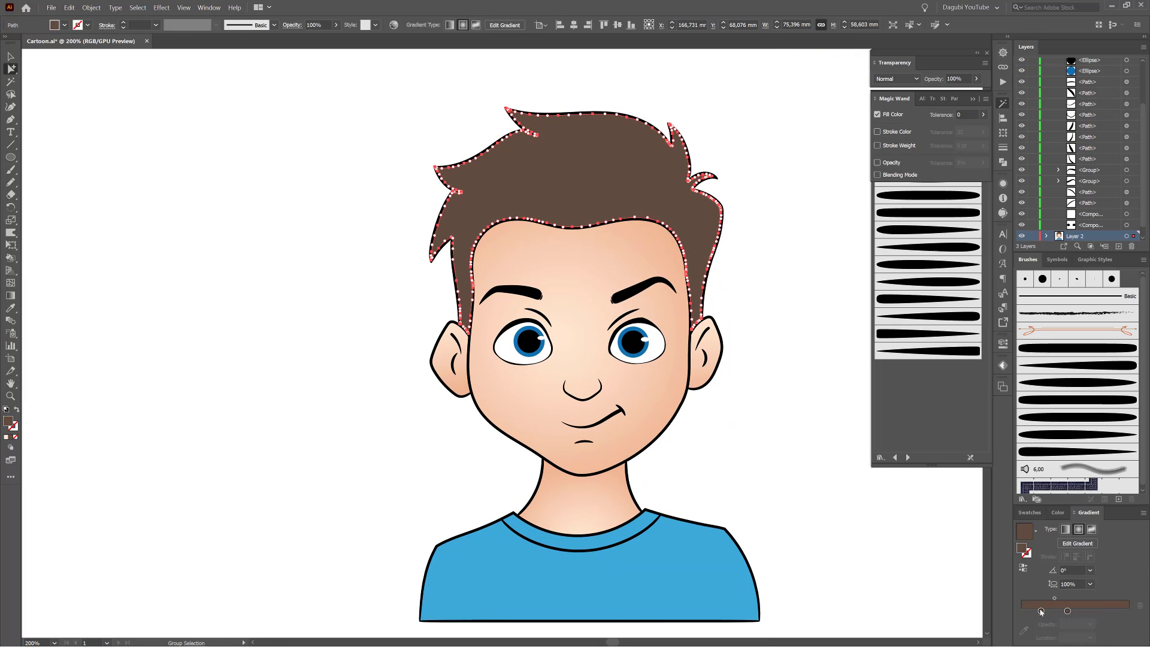
Darken the hair gradient's end stop to a deep brown and reverse the gradient.
{"action": "double_click", "coordinate": [1129, 612]}
{"action": "left_click_drag", "start_coordinate": [1049, 541], "coordinate": [1048, 540]}
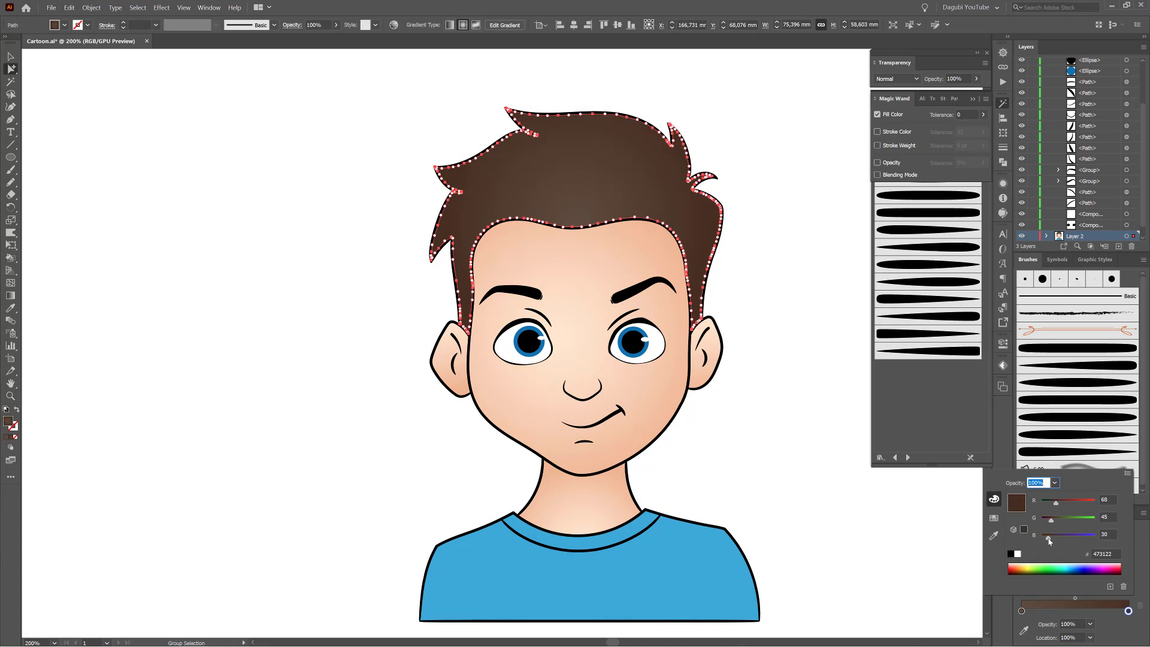
{"action": "left_click", "coordinate": [1140, 559]}
{"action": "left_click", "coordinate": [1022, 579]}
Shift the hair's radial gradient down to the forehead and reshape it to an aspect ratio of about 113%.
{"action": "left_click", "coordinate": [11, 296]}
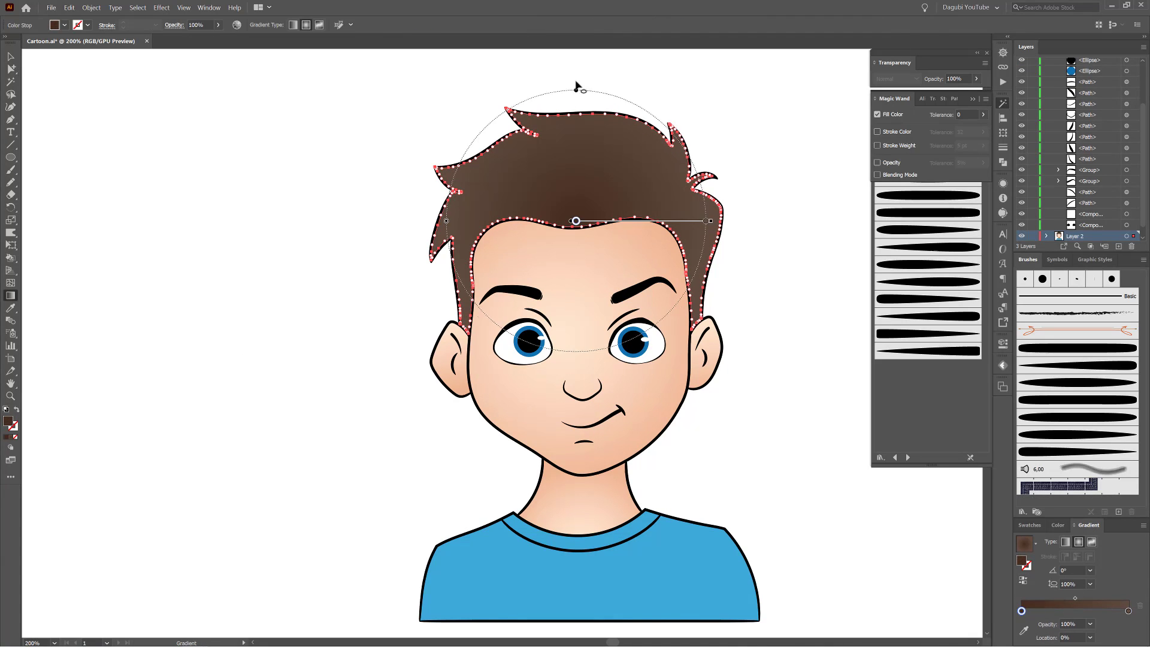
{"action": "left_click_drag", "start_coordinate": [576, 91], "coordinate": [576, 103]}
{"action": "left_click_drag", "start_coordinate": [446, 221], "coordinate": [387, 223]}
{"action": "left_click_drag", "start_coordinate": [694, 221], "coordinate": [699, 270]}
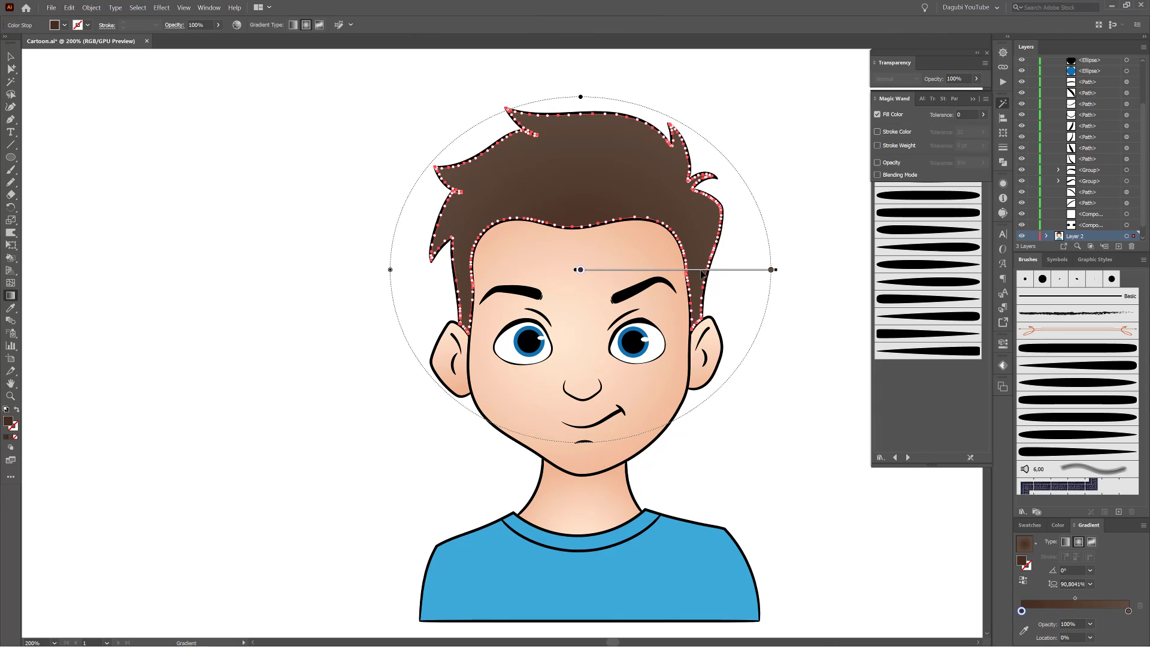
{"action": "left_click_drag", "start_coordinate": [390, 269], "coordinate": [432, 271]}
{"action": "left_click_drag", "start_coordinate": [581, 113], "coordinate": [580, 89]}
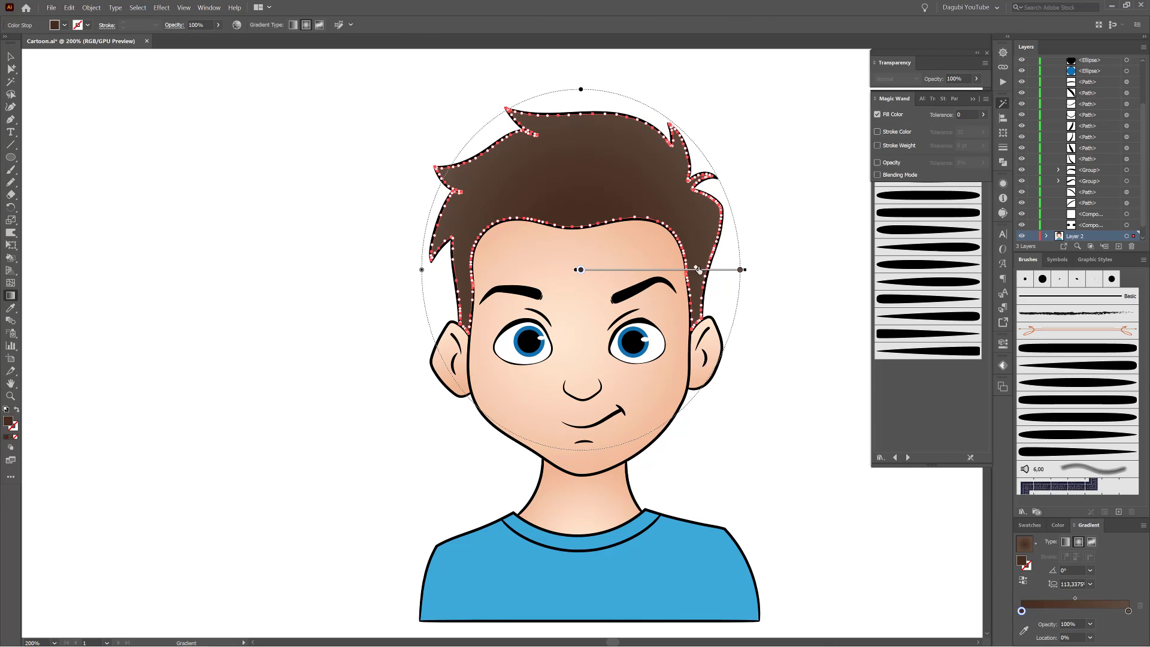
Darken the hair gradient's inner colour stop and flatten and reposition the radial gradient to an aspect ratio of about 83%.
{"action": "double_click", "coordinate": [1022, 611]}
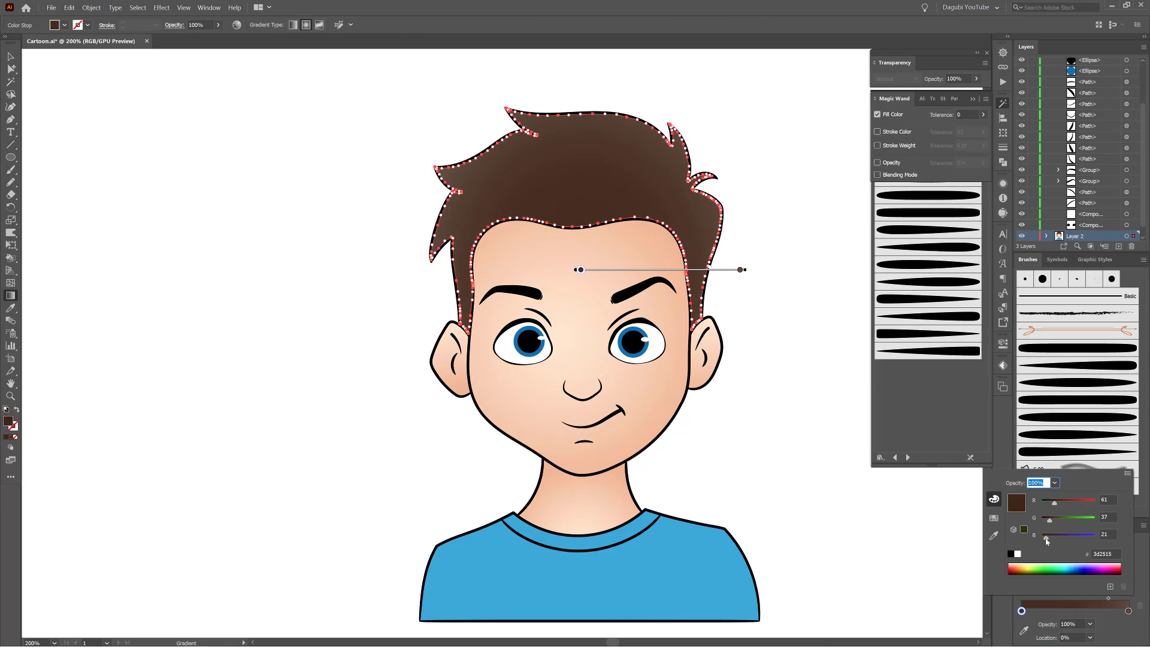
{"action": "left_click_drag", "start_coordinate": [1054, 535], "coordinate": [1046, 540]}
{"action": "key", "text": "Return"}
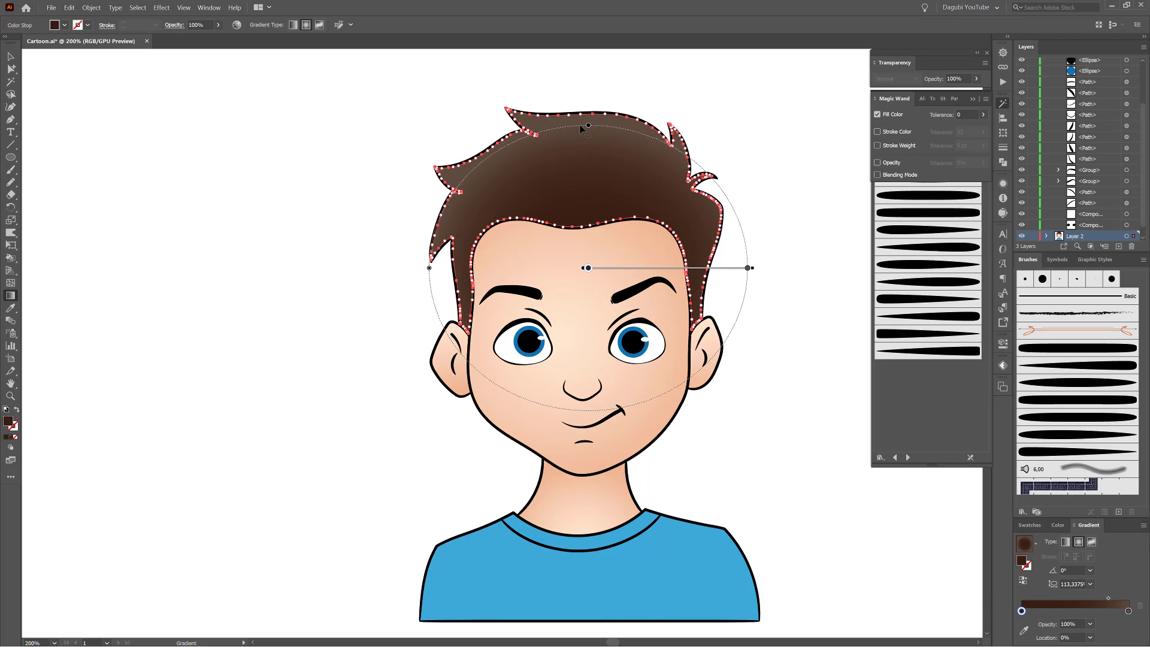
{"action": "left_click_drag", "start_coordinate": [660, 267], "coordinate": [666, 261]}
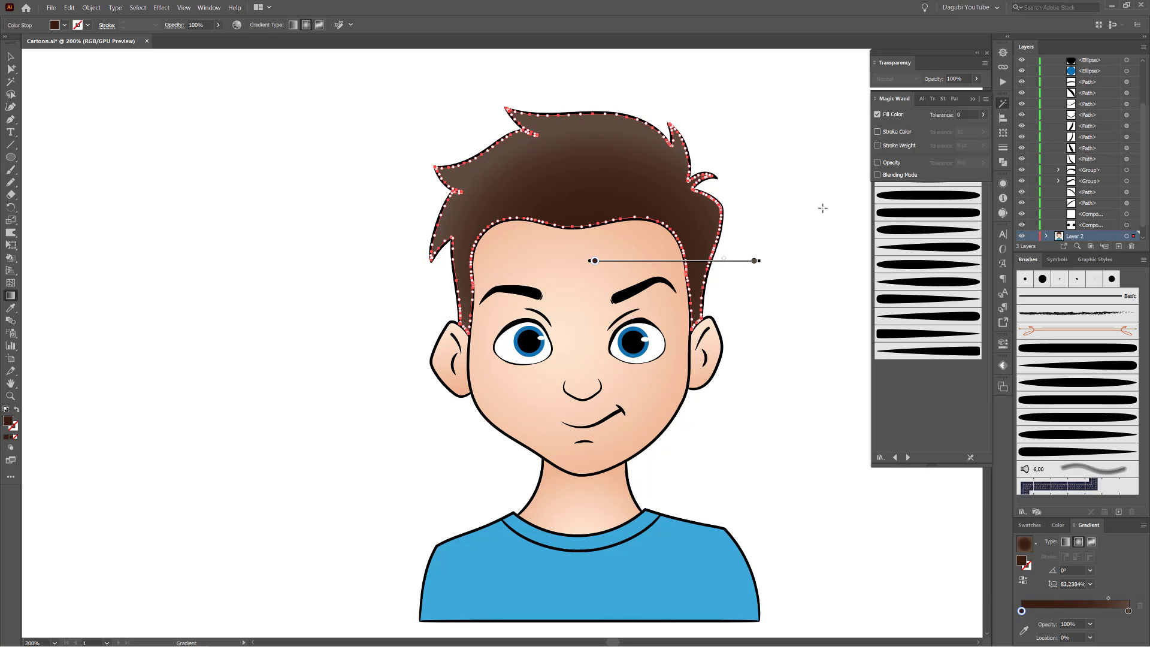
Adjust the saturation of the hair's gradient colours with Recolor Artwork, apply it and deselect.
{"action": "left_click", "coordinate": [237, 25]}
{"action": "left_click", "coordinate": [878, 132]}
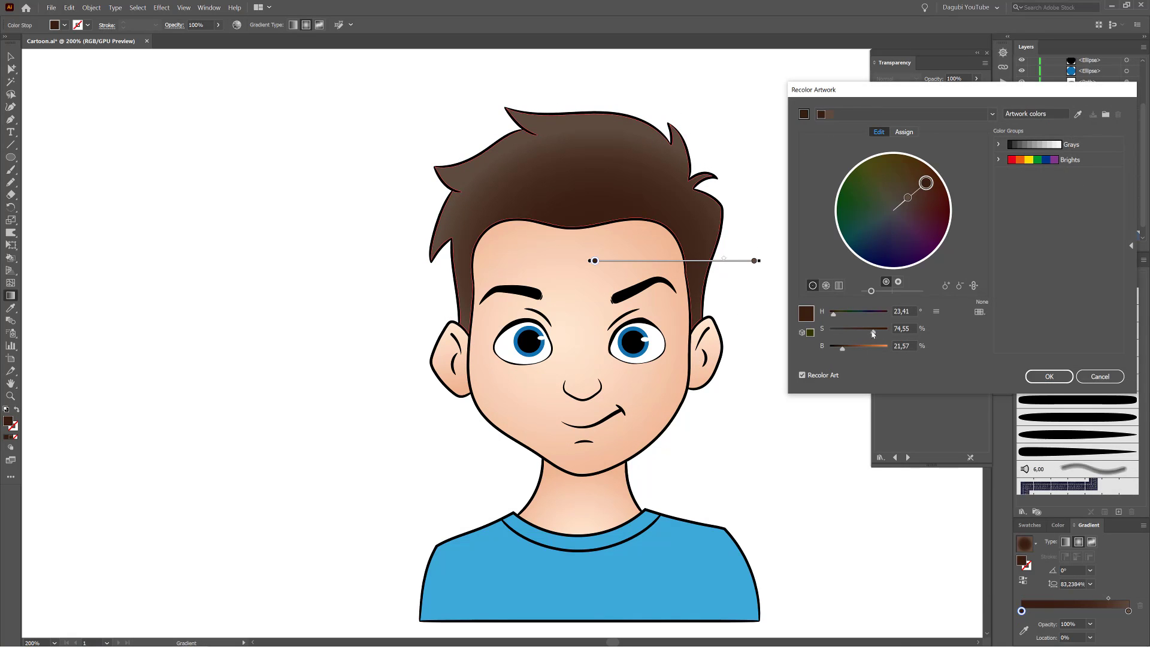
{"action": "left_click_drag", "start_coordinate": [872, 333], "coordinate": [870, 333]}
{"action": "left_click", "coordinate": [1047, 381]}
{"action": "left_click", "coordinate": [827, 396], "text": "ctrl"}
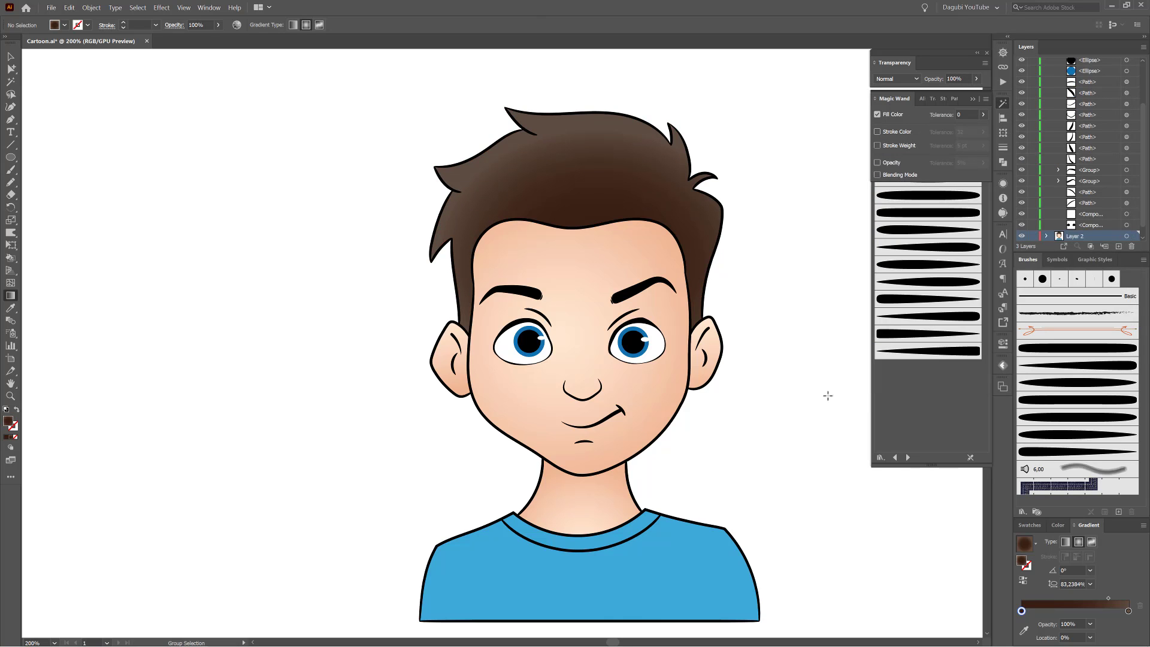
Select the blue shirt areas with the Magic Wand and fill them with a linear gradient from light blue to darker blue.
{"action": "key", "text": "y"}
{"action": "left_click", "coordinate": [528, 563]}
{"action": "left_click", "coordinate": [1061, 615]}
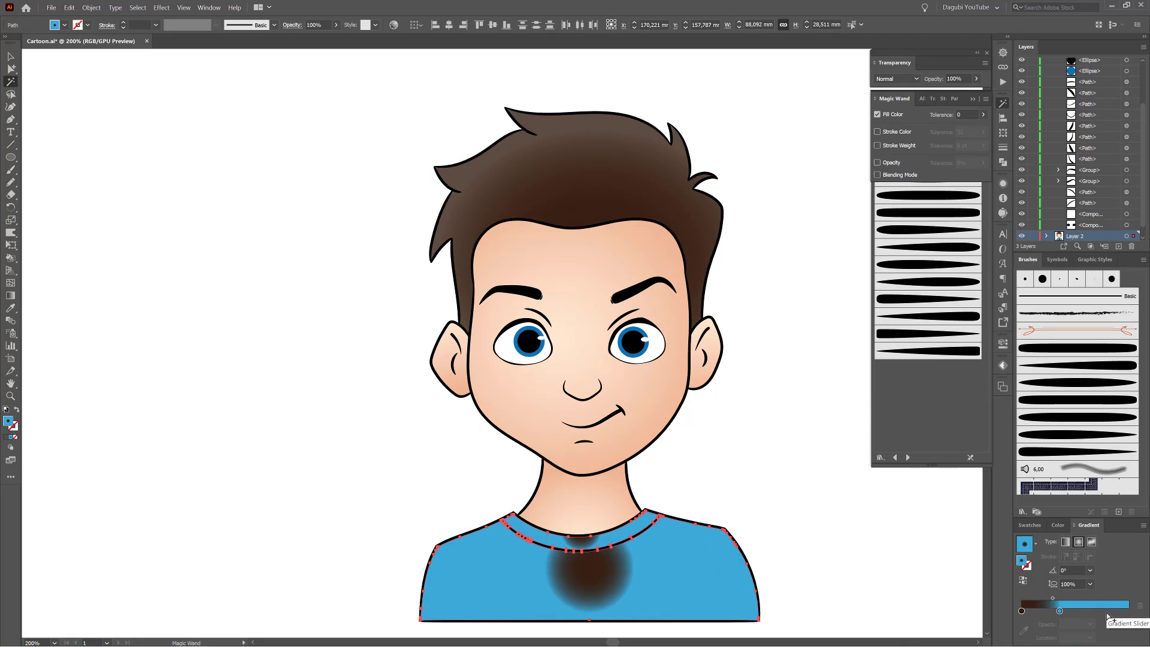
{"action": "double_click", "coordinate": [1128, 610]}
{"action": "left_click_drag", "start_coordinate": [1087, 539], "coordinate": [1062, 521]}
{"action": "key", "text": "Escape"}
{"action": "left_click", "coordinate": [1065, 542]}
Run the shirt's linear gradient diagonally downward at an angle of about -64°, then deselect.
{"action": "left_click", "coordinate": [10, 295]}
{"action": "left_click_drag", "start_coordinate": [480, 490], "coordinate": [592, 593]}
{"action": "mouse_move", "coordinate": [521, 480]}
{"action": "left_mouse_down"}
{"action": "mouse_move", "coordinate": [590, 620]}
{"action": "mouse_move", "coordinate": [561, 627]}
{"action": "left_mouse_up"}
{"action": "left_click_drag", "start_coordinate": [538, 575], "coordinate": [447, 441]}
{"action": "left_click_drag", "start_coordinate": [388, 308], "coordinate": [501, 566]}
{"action": "left_click", "coordinate": [787, 335], "text": "ctrl"}
{"action": "left_click_drag", "start_coordinate": [765, 231], "coordinate": [775, 329]}
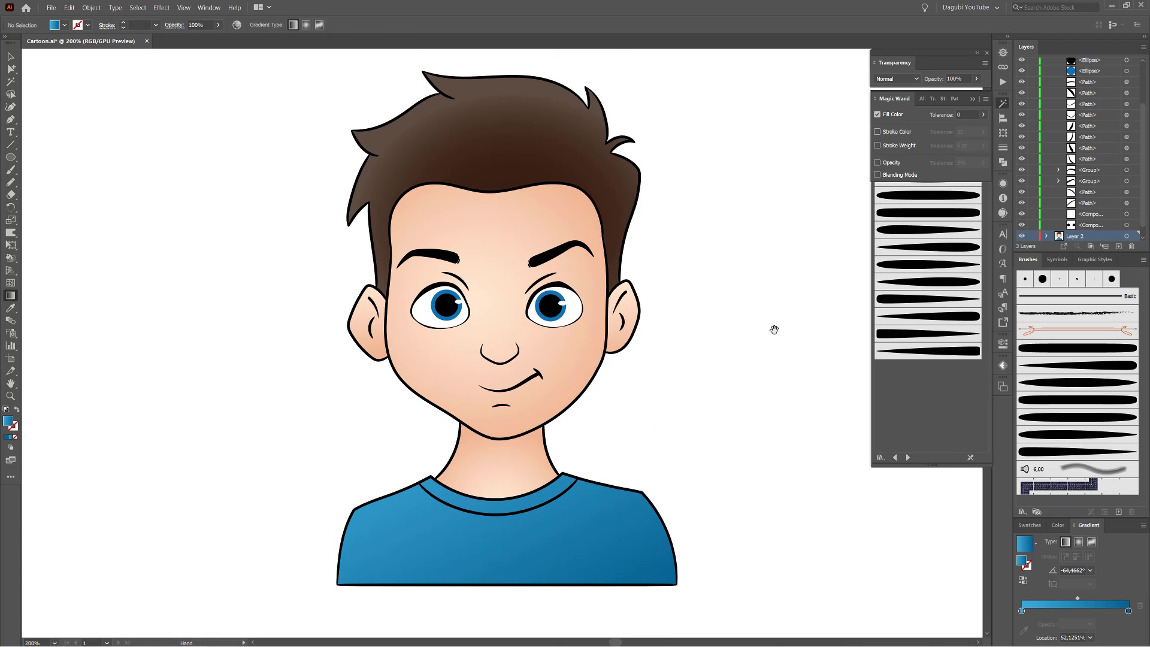
Collapse and hide Layer 3, then select all the black outlines on Layer 2 with the Magic Wand.
{"action": "scroll", "coordinate": [1067, 71], "scroll_direction": "up", "scroll_amount": 3}
{"action": "left_click", "coordinate": [1046, 63]}
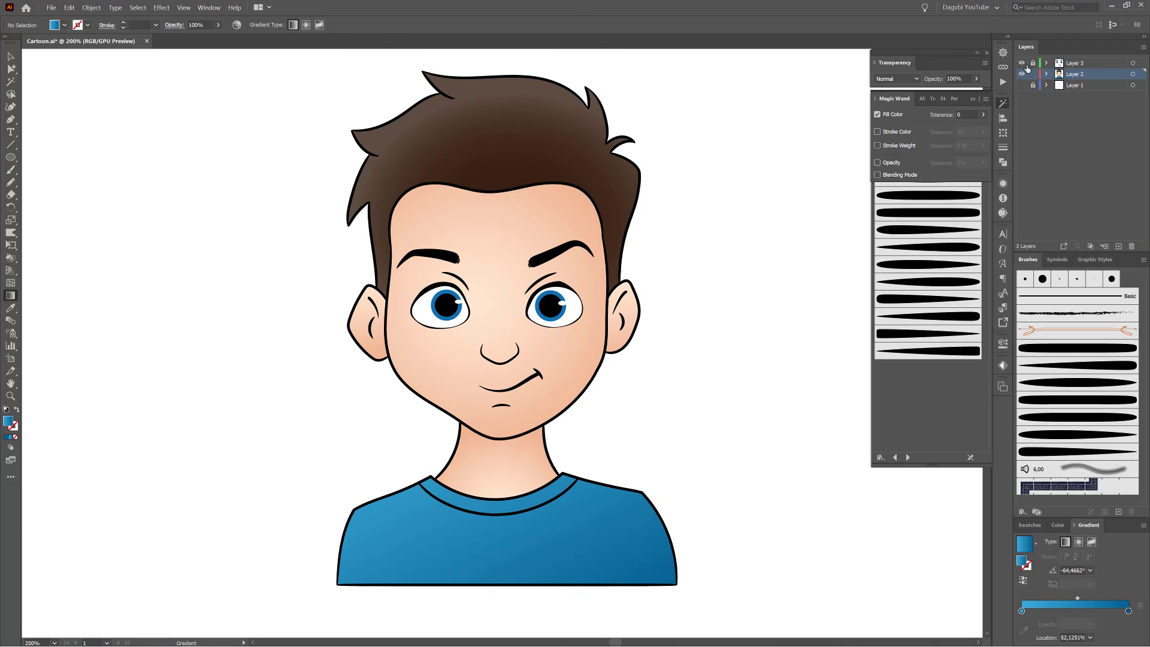
{"action": "left_click", "coordinate": [1021, 63]}
{"action": "key", "text": "y"}
{"action": "left_click_drag", "start_coordinate": [614, 310], "coordinate": [619, 164]}
{"action": "left_click", "coordinate": [685, 181]}
{"action": "left_click_drag", "start_coordinate": [618, 164], "coordinate": [551, 276]}
Cut the black outlines, paste them in place on a new layer above Layer 3, and show Layer 3 again.
{"action": "left_click", "coordinate": [90, 8]}
{"action": "mouse_move", "coordinate": [70, 9]}
{"action": "left_click", "coordinate": [80, 39]}
{"action": "left_click", "coordinate": [1078, 63]}
{"action": "left_click", "coordinate": [1118, 246]}
{"action": "left_click", "coordinate": [71, 10]}
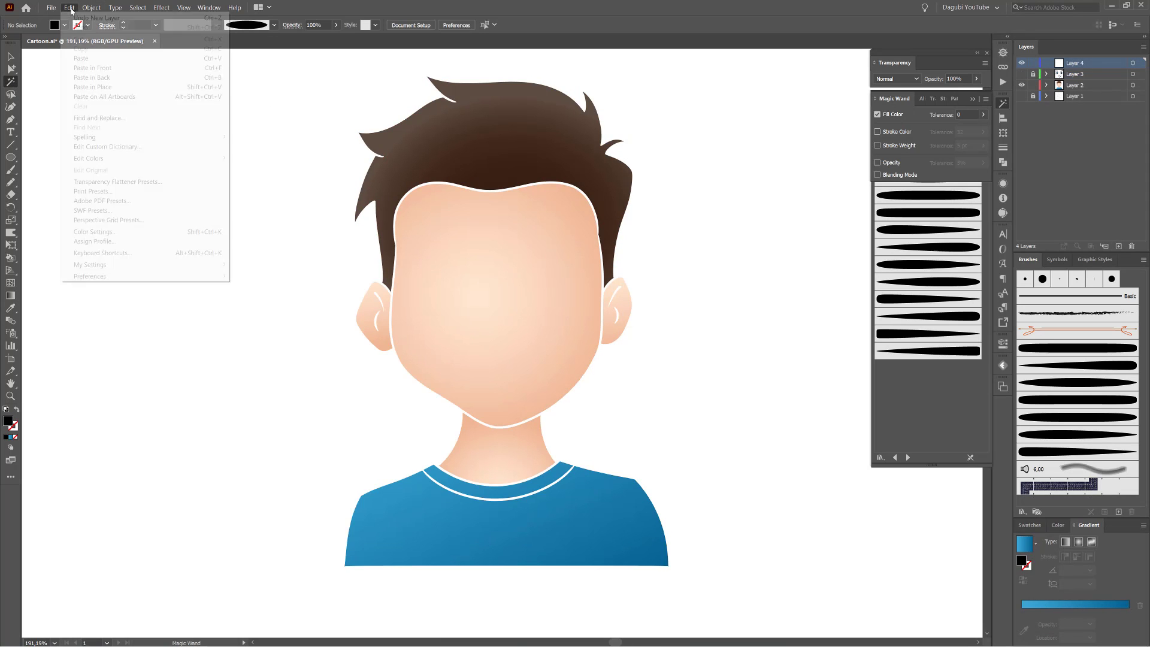
{"action": "left_click", "coordinate": [81, 87]}
{"action": "key", "text": "ctrl+shift+a"}
{"action": "left_click", "coordinate": [1021, 74]}
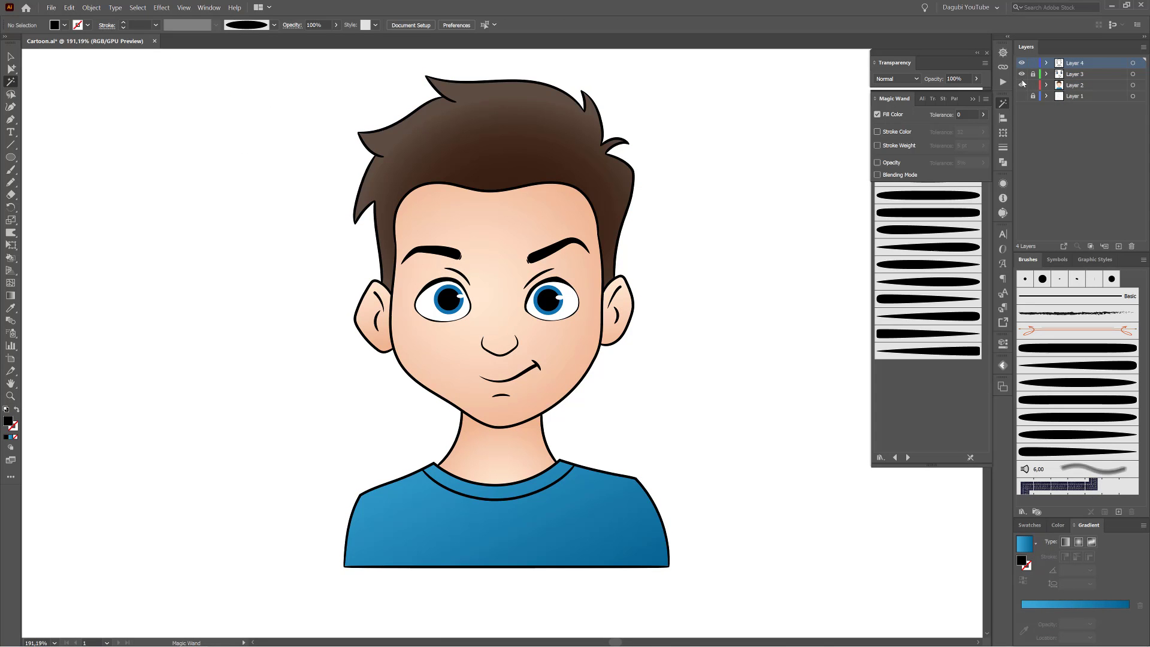
Lock Layers 4 and 2 and select the eyelid creases, nose, mouth and chin lines on Layer 3.
{"action": "mouse_move", "coordinate": [492, 366]}
{"action": "left_mouse_down"}
{"action": "mouse_move", "coordinate": [564, 347]}
{"action": "mouse_move", "coordinate": [516, 328]}
{"action": "left_mouse_up"}
{"action": "key", "text": "shift+r"}
{"action": "left_click", "coordinate": [518, 200]}
{"action": "left_click", "coordinate": [674, 342]}
{"action": "left_click", "coordinate": [1078, 74]}
{"action": "mouse_move", "coordinate": [712, 392]}
{"action": "left_mouse_down"}
{"action": "mouse_move", "coordinate": [582, 353]}
{"action": "mouse_move", "coordinate": [764, 398]}
{"action": "left_mouse_up"}
{"action": "left_click_drag", "start_coordinate": [767, 399], "coordinate": [661, 359]}
{"action": "left_click_drag", "start_coordinate": [499, 317], "coordinate": [579, 404]}
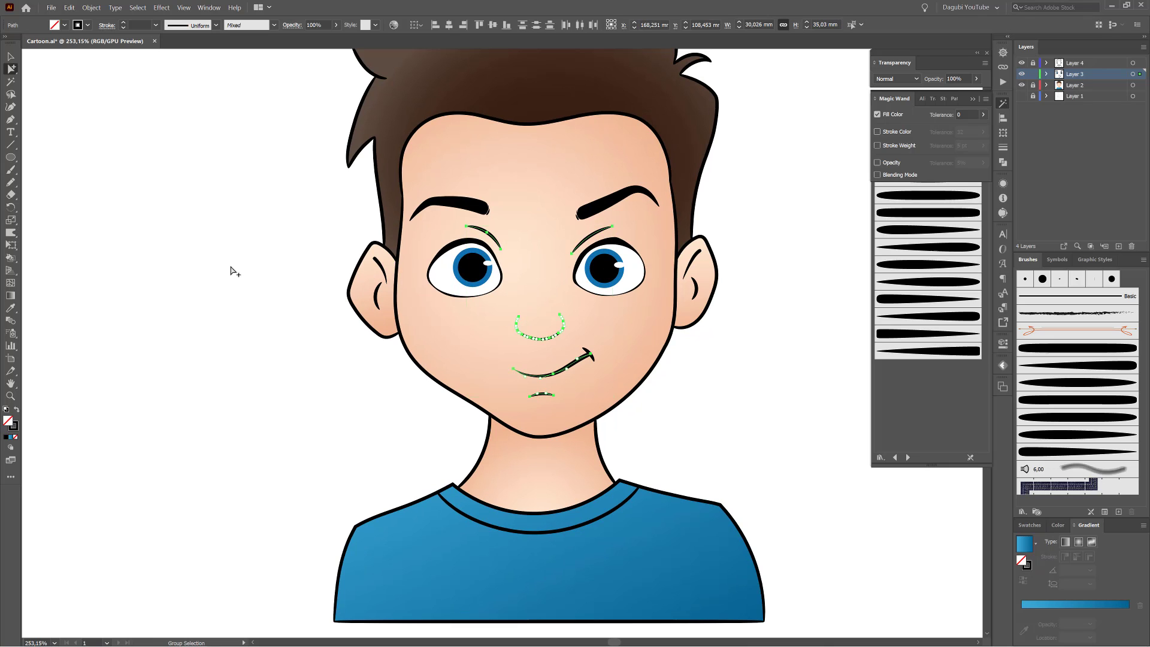
Set the stroke colour of the selected facial lines to brown, R 128, G 94, B 74, and deselect.
{"action": "left_click", "coordinate": [1019, 566]}
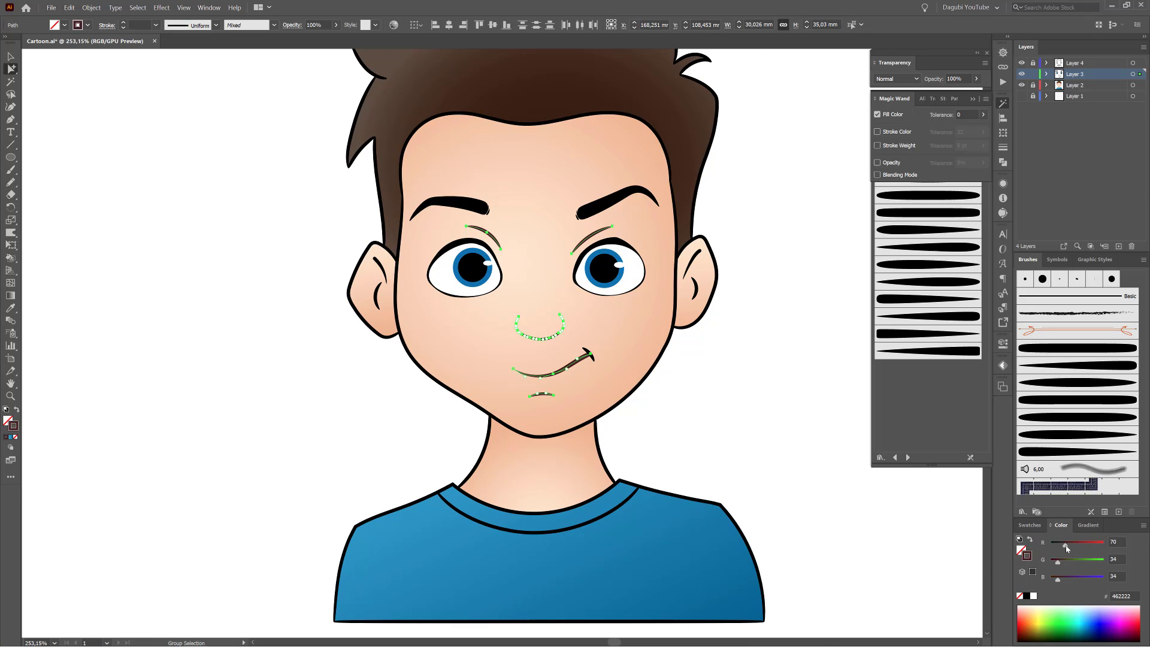
{"action": "scroll", "coordinate": [592, 385], "scroll_direction": "up", "scroll_amount": 5}
{"action": "left_click", "coordinate": [596, 324], "text": "shift"}
{"action": "left_click", "coordinate": [1025, 624]}
{"action": "left_click_drag", "start_coordinate": [1095, 546], "coordinate": [1077, 547]}
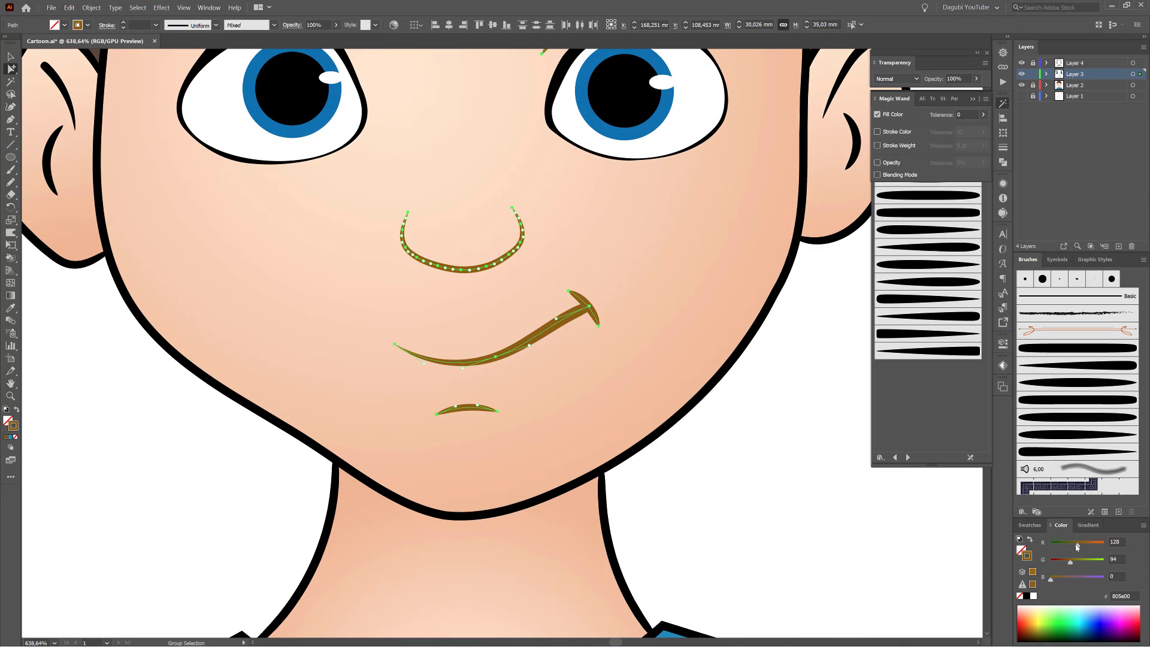
{"action": "left_click", "coordinate": [814, 521]}
{"action": "scroll", "coordinate": [813, 521], "scroll_direction": "down", "scroll_amount": 5}
{"action": "left_click_drag", "start_coordinate": [813, 520], "coordinate": [637, 423]}
{"action": "scroll", "coordinate": [602, 360], "scroll_direction": "up", "scroll_amount": 4}
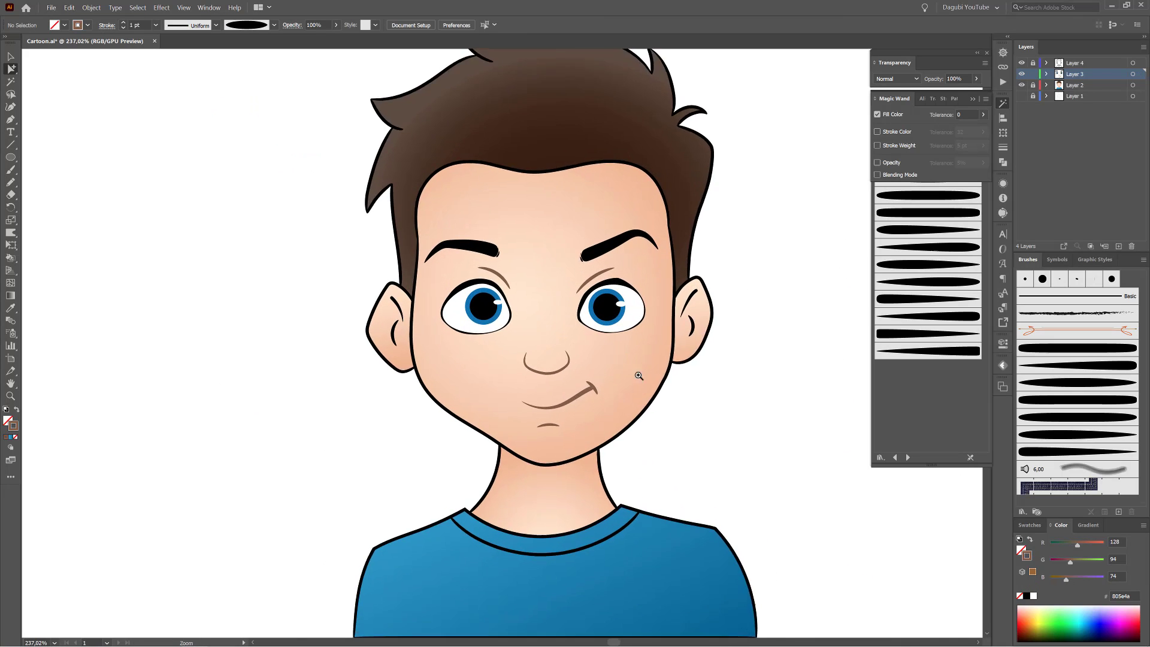
Select the mouth line and copy its stroke colour's hex code, 805e4a.
{"action": "left_click", "coordinate": [578, 455]}
{"action": "left_click", "coordinate": [1132, 596]}
{"action": "double_click", "coordinate": [1132, 595]}
{"action": "right_click", "coordinate": [1129, 597]}
{"action": "left_click", "coordinate": [1058, 506]}
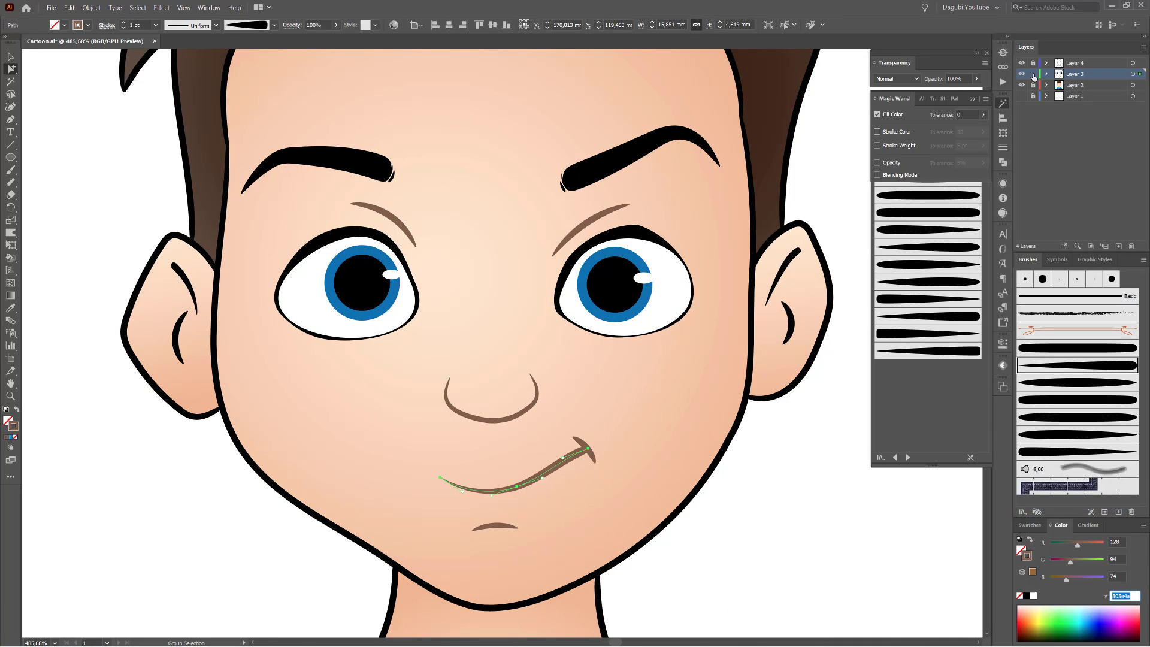
Lock Layer 3, unlock Layer 4, and fill the inner lines of both ears with the brown 805e4a.
{"action": "left_click", "coordinate": [1032, 74]}
{"action": "left_click", "coordinate": [1032, 63]}
{"action": "left_click", "coordinate": [793, 311], "text": "shift"}
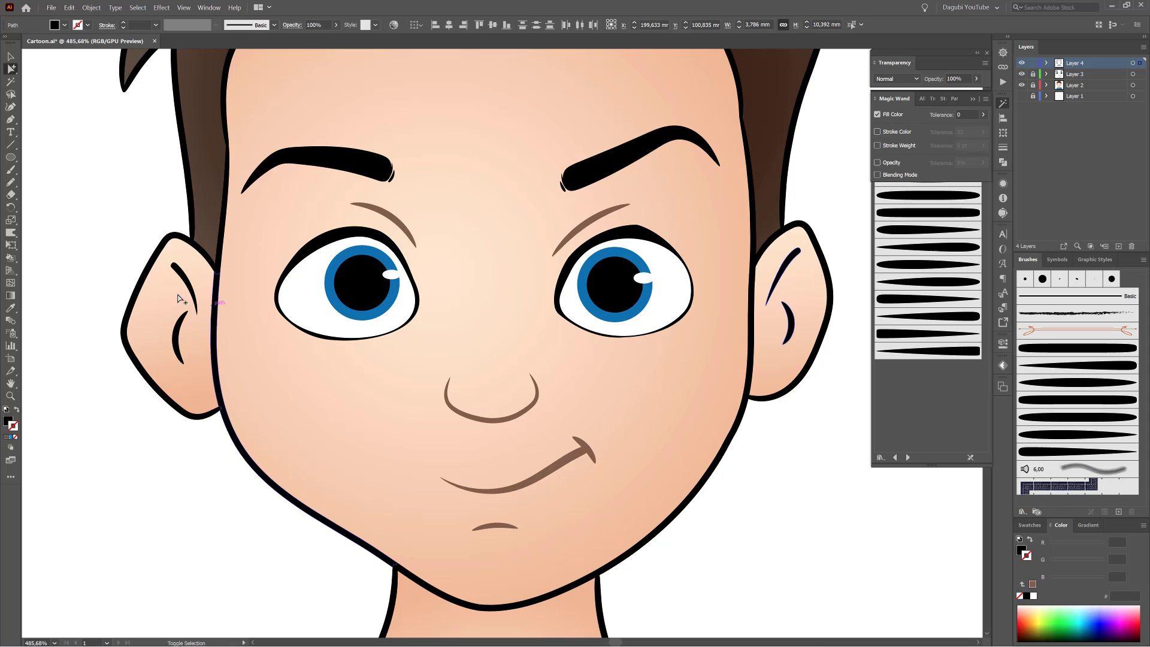
{"action": "left_click", "coordinate": [176, 335], "text": "shift"}
{"action": "right_click", "coordinate": [1122, 595]}
{"action": "left_click", "coordinate": [1059, 531]}
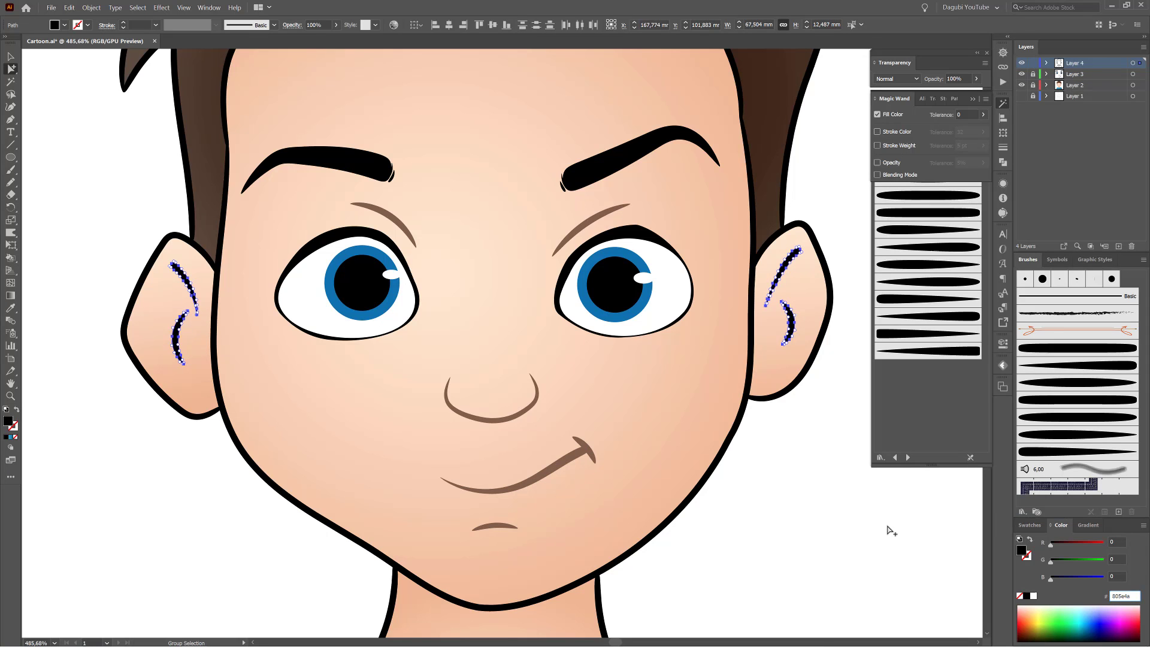
{"action": "left_click", "coordinate": [824, 520]}
Select all of Layer 4's outlines and paint the chin, right face edge and right ear outline brown with Live Paint Bucket.
{"action": "left_click_drag", "start_coordinate": [558, 373], "coordinate": [498, 378]}
{"action": "left_click_drag", "start_coordinate": [647, 394], "coordinate": [767, 423]}
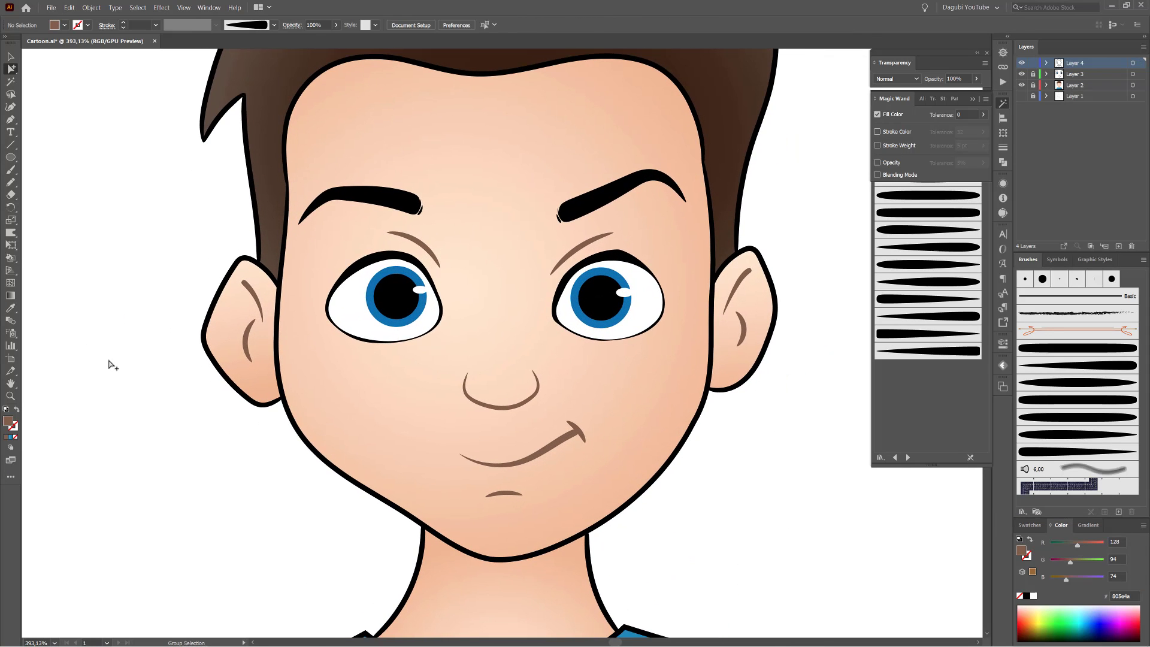
{"action": "left_click", "coordinate": [1135, 64]}
{"action": "left_click", "coordinate": [690, 433]}
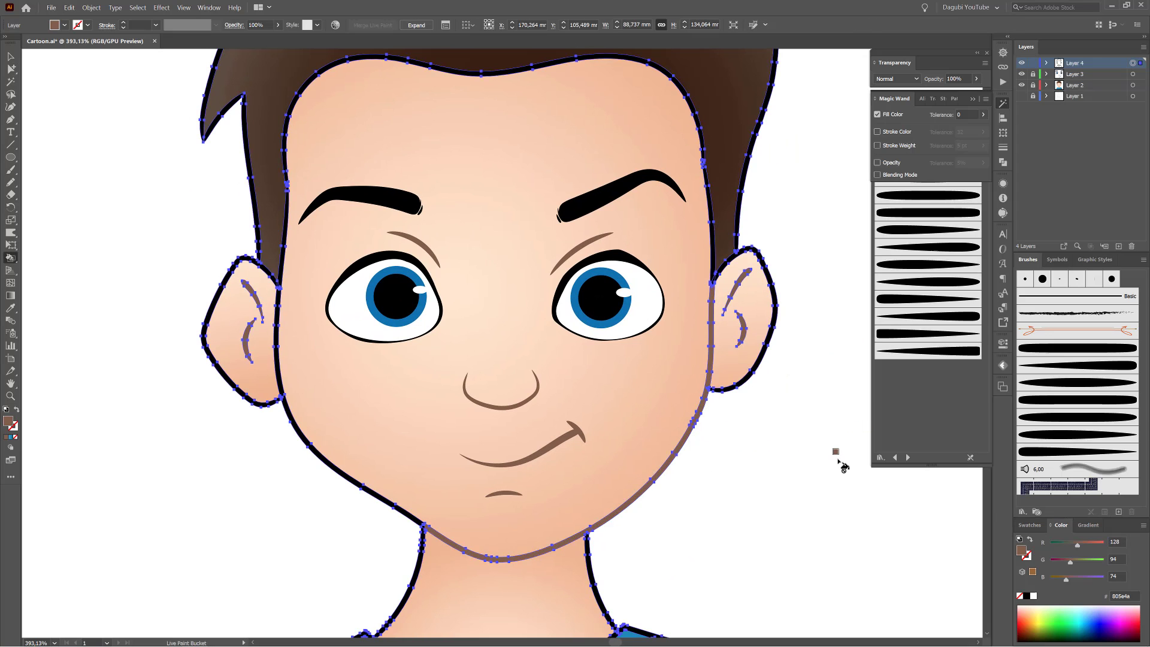
{"action": "mouse_move", "coordinate": [759, 292]}
{"action": "left_mouse_down"}
{"action": "mouse_move", "coordinate": [791, 353]}
{"action": "mouse_move", "coordinate": [724, 316]}
{"action": "left_mouse_up"}
{"action": "left_click_drag", "start_coordinate": [708, 245], "coordinate": [743, 260]}
{"action": "left_click_drag", "start_coordinate": [688, 310], "coordinate": [671, 285]}
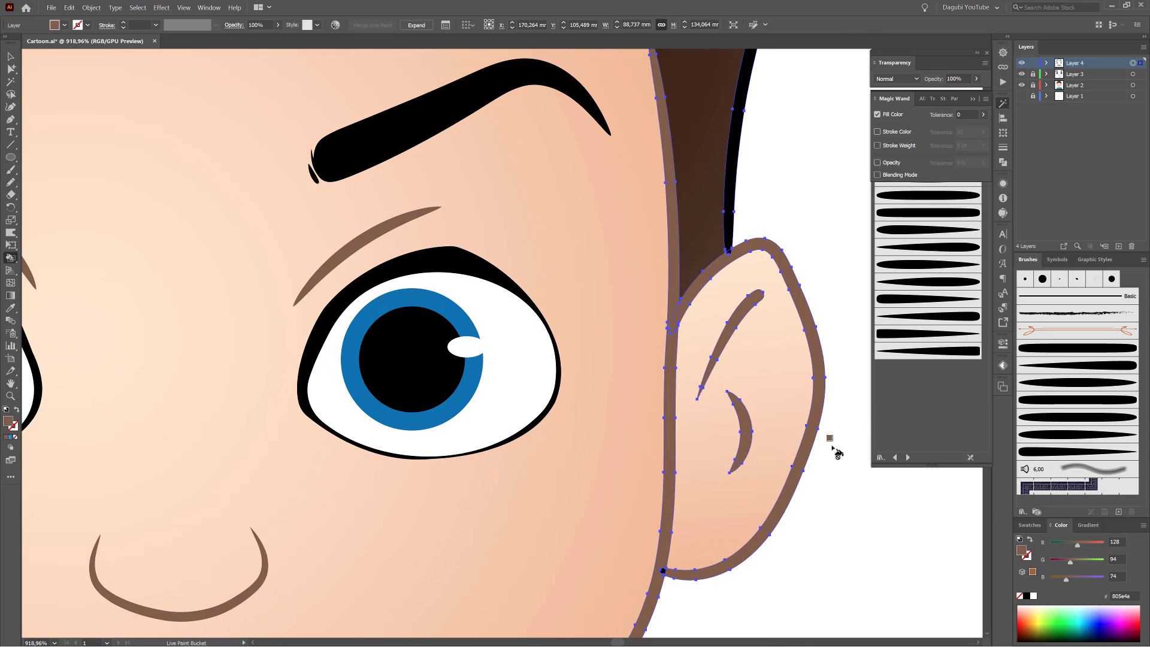
Finish colouring the outlines around the right ear and paint the right neck outline brown.
{"action": "left_click_drag", "start_coordinate": [736, 254], "coordinate": [790, 276]}
{"action": "left_click_drag", "start_coordinate": [727, 311], "coordinate": [670, 293]}
{"action": "mouse_move", "coordinate": [667, 102]}
{"action": "left_mouse_down"}
{"action": "mouse_move", "coordinate": [807, 377]}
{"action": "mouse_move", "coordinate": [659, 439]}
{"action": "mouse_move", "coordinate": [533, 90]}
{"action": "left_mouse_up"}
{"action": "left_click_drag", "start_coordinate": [532, 114], "coordinate": [652, 162]}
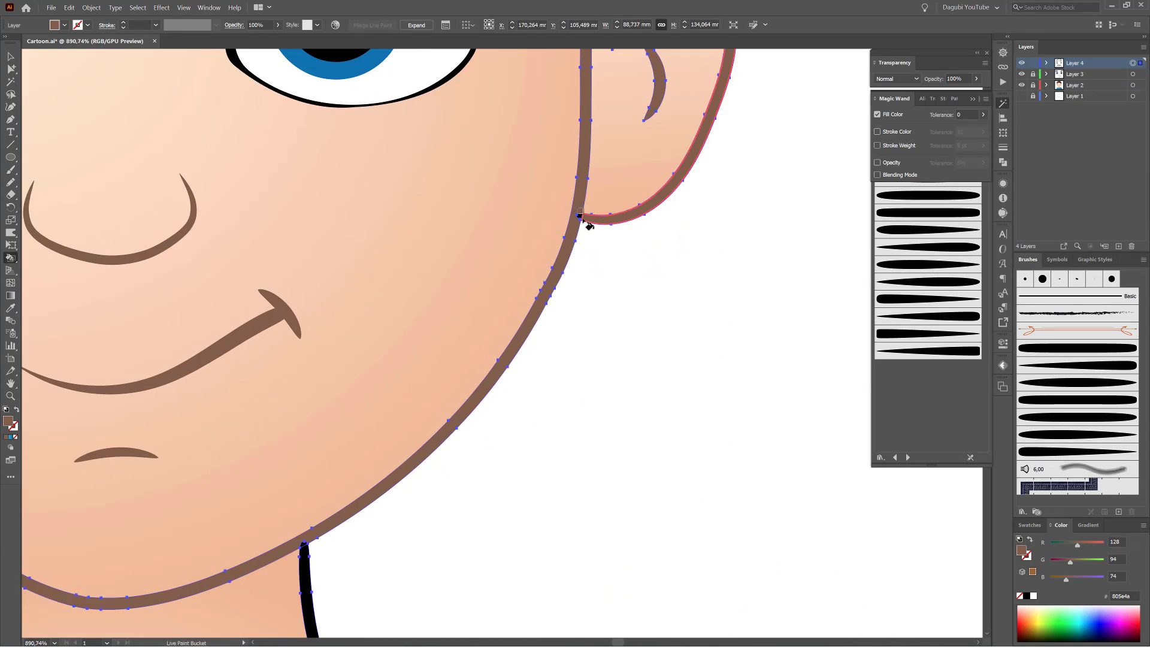
{"action": "mouse_move", "coordinate": [272, 546]}
{"action": "left_mouse_down"}
{"action": "mouse_move", "coordinate": [335, 554]}
{"action": "mouse_move", "coordinate": [568, 280]}
{"action": "mouse_move", "coordinate": [535, 299]}
{"action": "left_mouse_up"}
{"action": "left_click", "coordinate": [568, 287]}
{"action": "mouse_move", "coordinate": [353, 344]}
{"action": "left_mouse_down"}
{"action": "mouse_move", "coordinate": [587, 411]}
{"action": "mouse_move", "coordinate": [669, 405]}
{"action": "left_mouse_up"}
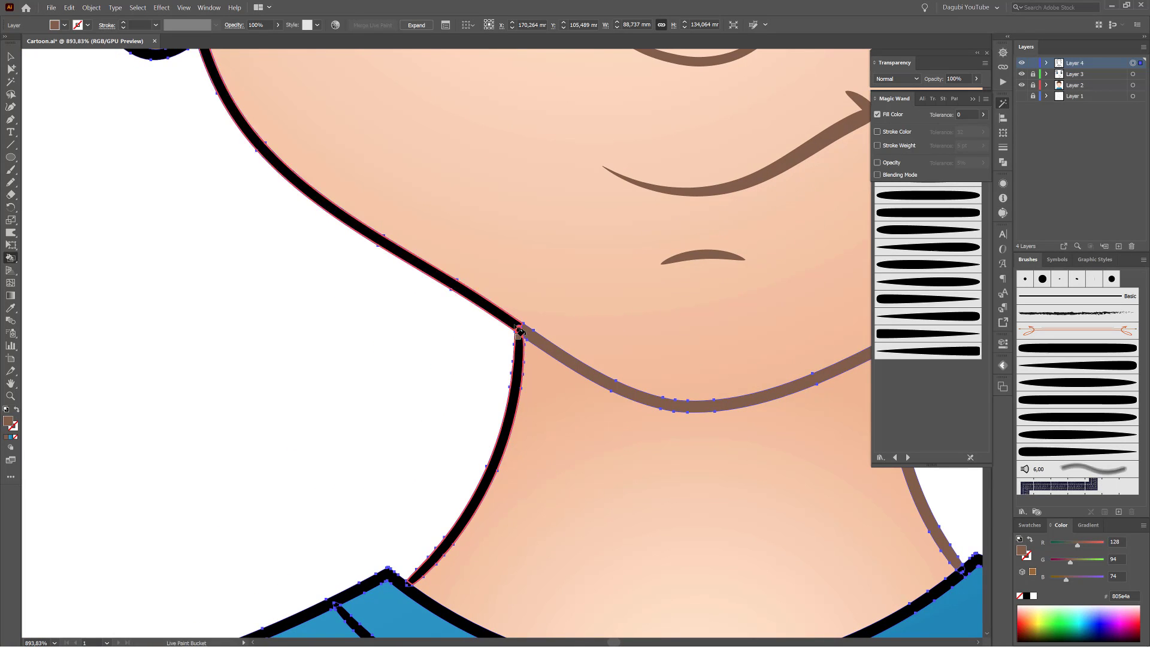
Paint the left jaw, left neck, left ear and left face edge outlines brown.
{"action": "left_click_drag", "start_coordinate": [520, 329], "coordinate": [520, 354]}
{"action": "left_click_drag", "start_coordinate": [360, 269], "coordinate": [644, 558]}
{"action": "left_click", "coordinate": [473, 332]}
{"action": "left_click_drag", "start_coordinate": [472, 117], "coordinate": [469, 323]}
{"action": "left_click_drag", "start_coordinate": [467, 239], "coordinate": [506, 242]}
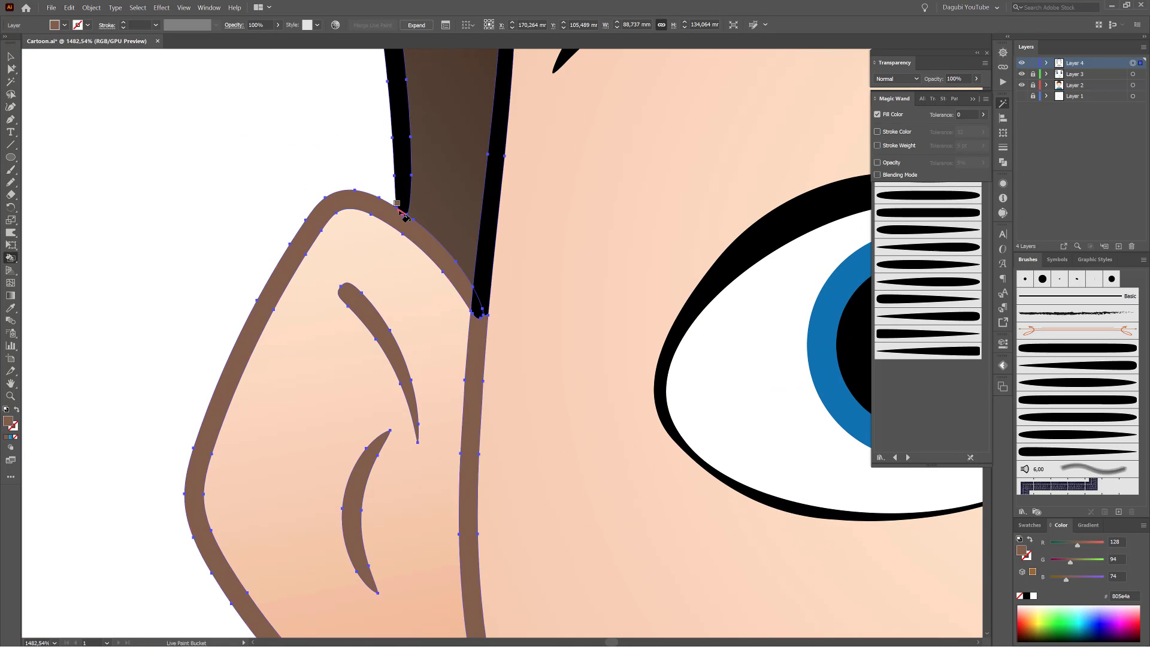
{"action": "left_click", "coordinate": [481, 276]}
Set the paint colour to dark blue, R 13, G 49, B 110, and colour the shirt's right shoulder and sleeve outline.
{"action": "left_click_drag", "start_coordinate": [680, 383], "coordinate": [613, 381]}
{"action": "left_click_drag", "start_coordinate": [726, 360], "coordinate": [301, 326]}
{"action": "left_click_drag", "start_coordinate": [625, 150], "coordinate": [562, 151]}
{"action": "left_click_drag", "start_coordinate": [704, 617], "coordinate": [809, 610]}
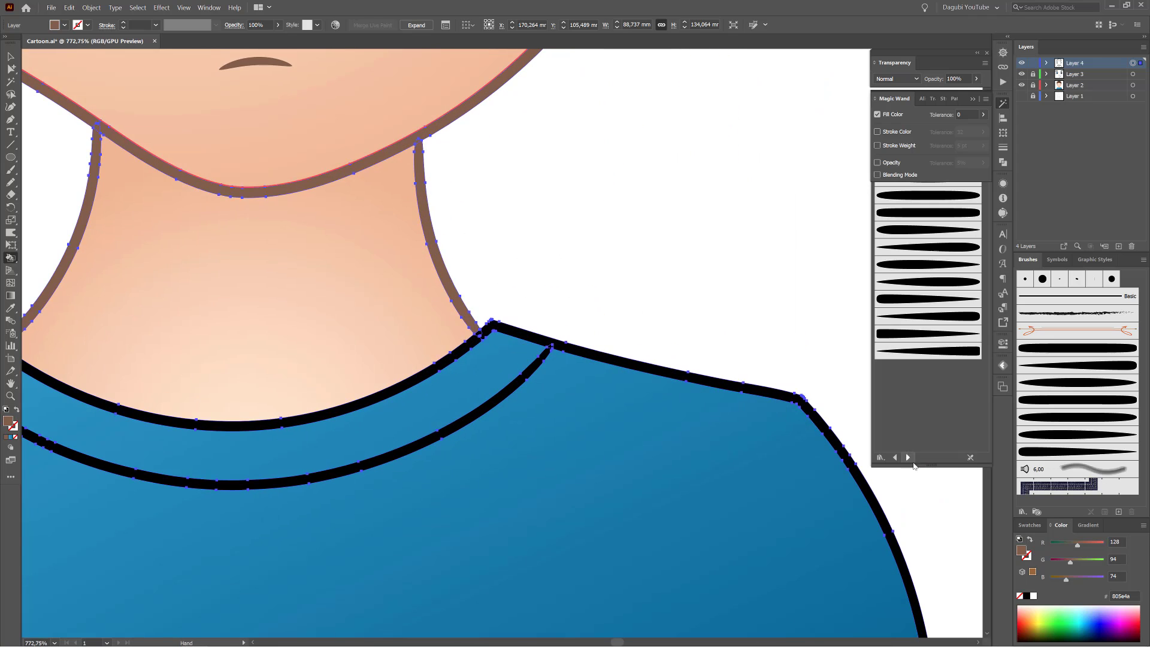
{"action": "left_click", "coordinate": [1029, 525]}
{"action": "left_click", "coordinate": [1078, 569]}
{"action": "left_click", "coordinate": [1059, 525]}
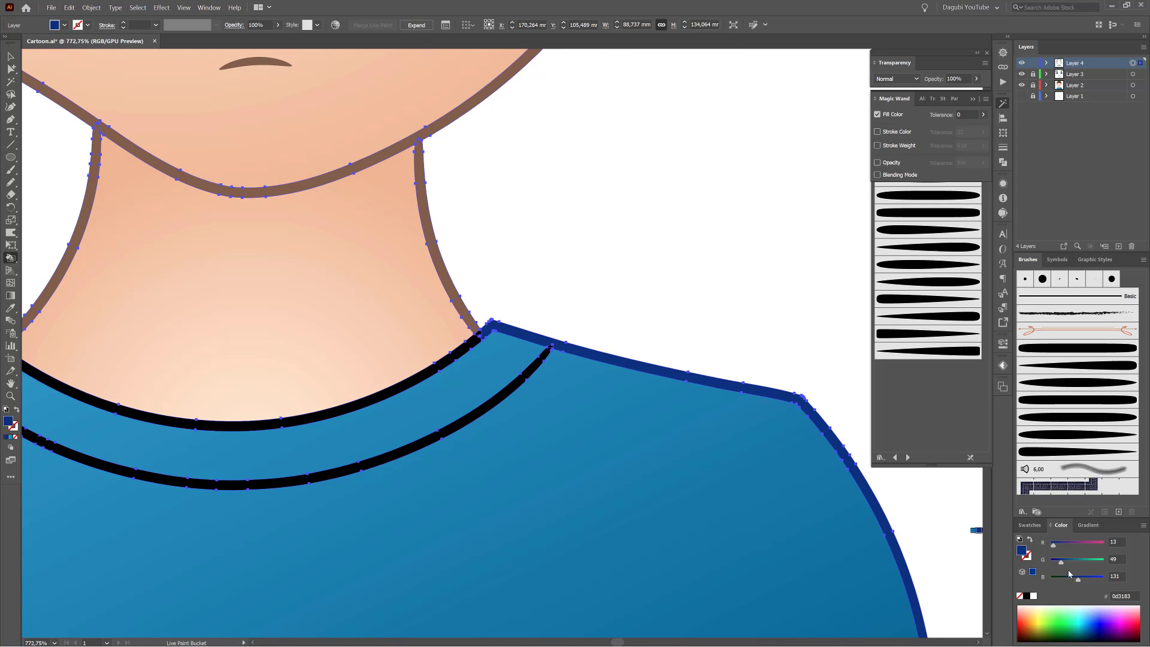
{"action": "left_click", "coordinate": [874, 499]}
Paint the collar seam, neckline and the shirt's left shoulder and sleeve outlines dark blue.
{"action": "left_click", "coordinate": [541, 358]}
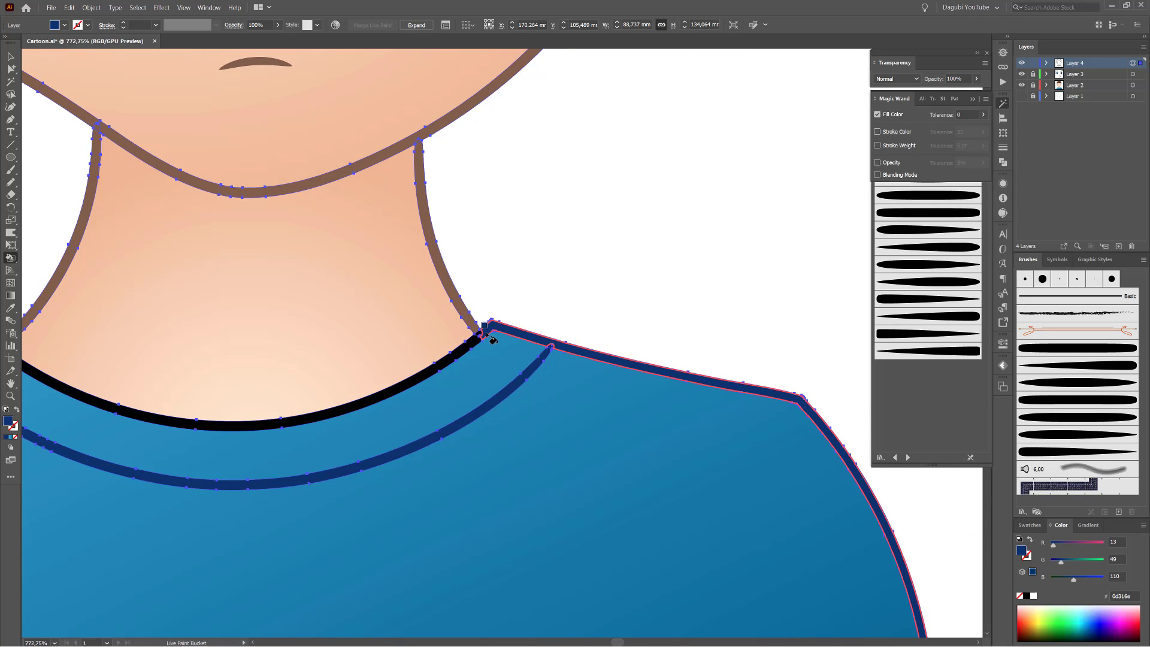
{"action": "left_click", "coordinate": [475, 341]}
{"action": "left_click_drag", "start_coordinate": [479, 419], "coordinate": [826, 419]}
{"action": "left_click_drag", "start_coordinate": [288, 345], "coordinate": [419, 344]}
{"action": "left_click", "coordinate": [512, 358]}
{"action": "left_click", "coordinate": [289, 419]}
Paint the outline along the shirt's bottom hem dark blue.
{"action": "left_click_drag", "start_coordinate": [703, 543], "coordinate": [539, 527]}
{"action": "left_click_drag", "start_coordinate": [299, 511], "coordinate": [405, 511]}
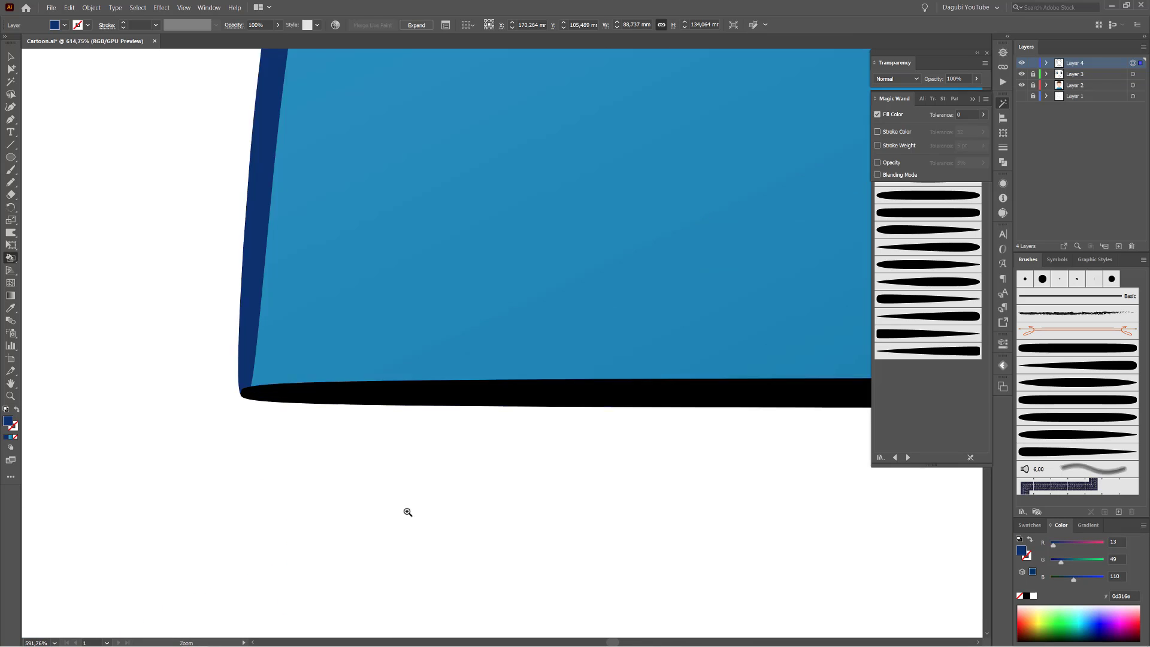
{"action": "left_click", "coordinate": [503, 386]}
{"action": "left_click_drag", "start_coordinate": [539, 377], "coordinate": [431, 378]}
{"action": "left_click_drag", "start_coordinate": [826, 384], "coordinate": [287, 420]}
{"action": "left_click_drag", "start_coordinate": [743, 421], "coordinate": [832, 425]}
{"action": "left_click_drag", "start_coordinate": [728, 482], "coordinate": [635, 479]}
{"action": "left_click_drag", "start_coordinate": [269, 162], "coordinate": [720, 367]}
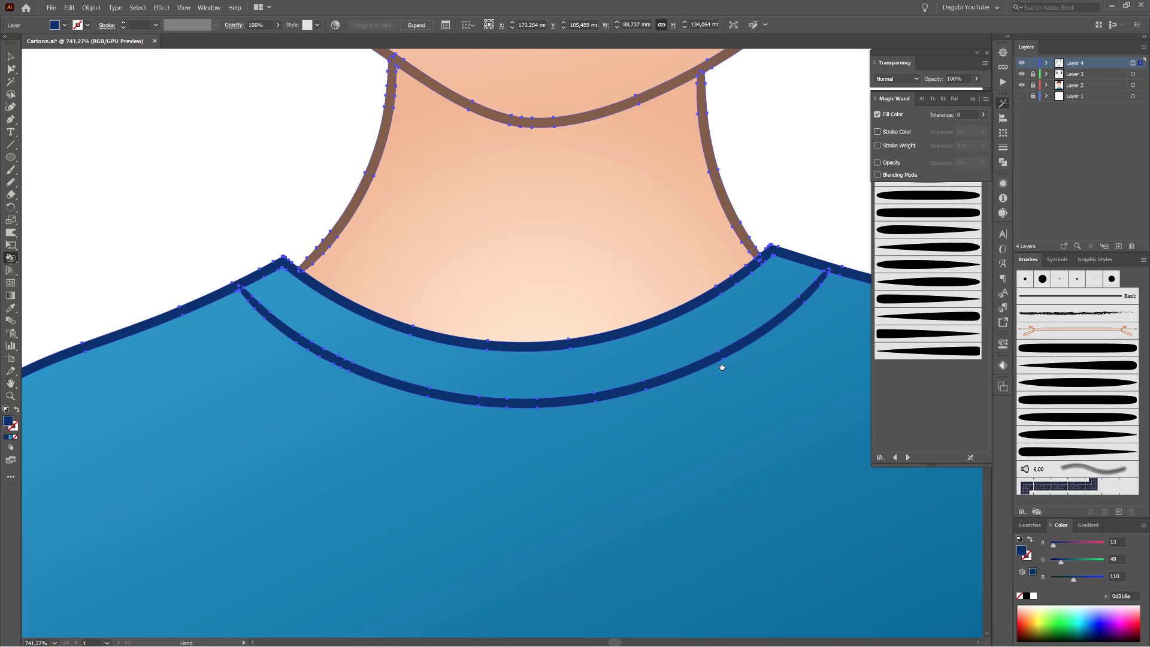
Pick a brown swatch as the paint colour and paint the hair's right edge outline with it.
{"action": "left_click_drag", "start_coordinate": [742, 460], "coordinate": [641, 449]}
{"action": "left_click_drag", "start_coordinate": [757, 245], "coordinate": [547, 280]}
{"action": "left_click_drag", "start_coordinate": [591, 209], "coordinate": [732, 321]}
{"action": "left_click", "coordinate": [1038, 526]}
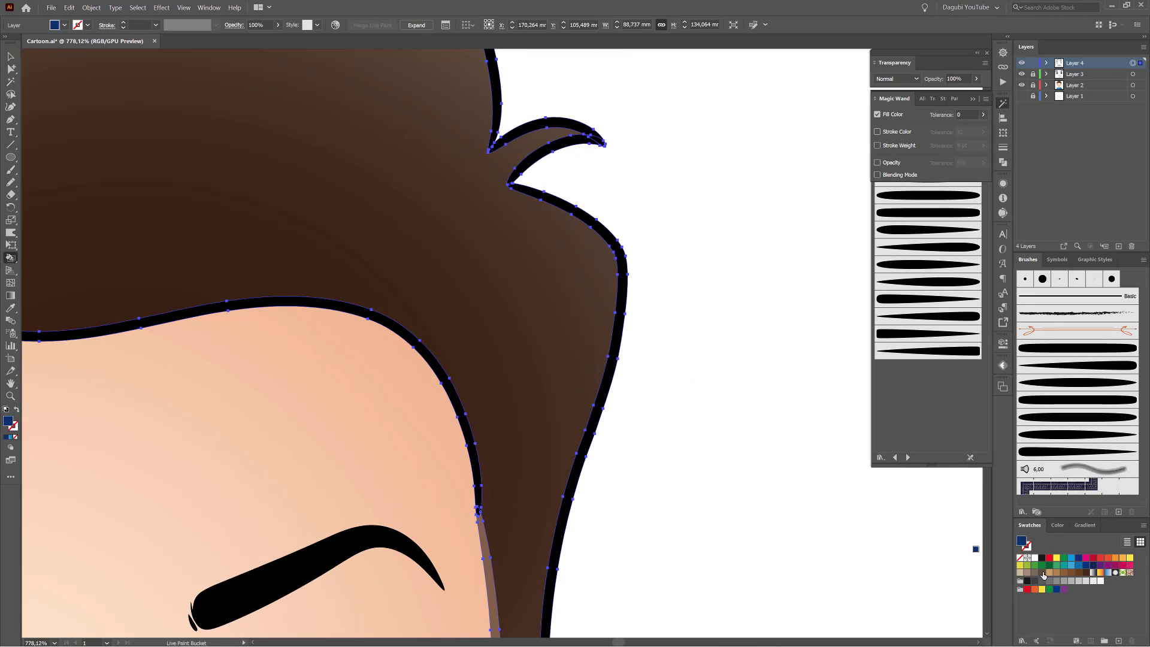
{"action": "left_click", "coordinate": [1062, 579]}
{"action": "left_click", "coordinate": [1061, 525]}
{"action": "left_click", "coordinate": [609, 376]}
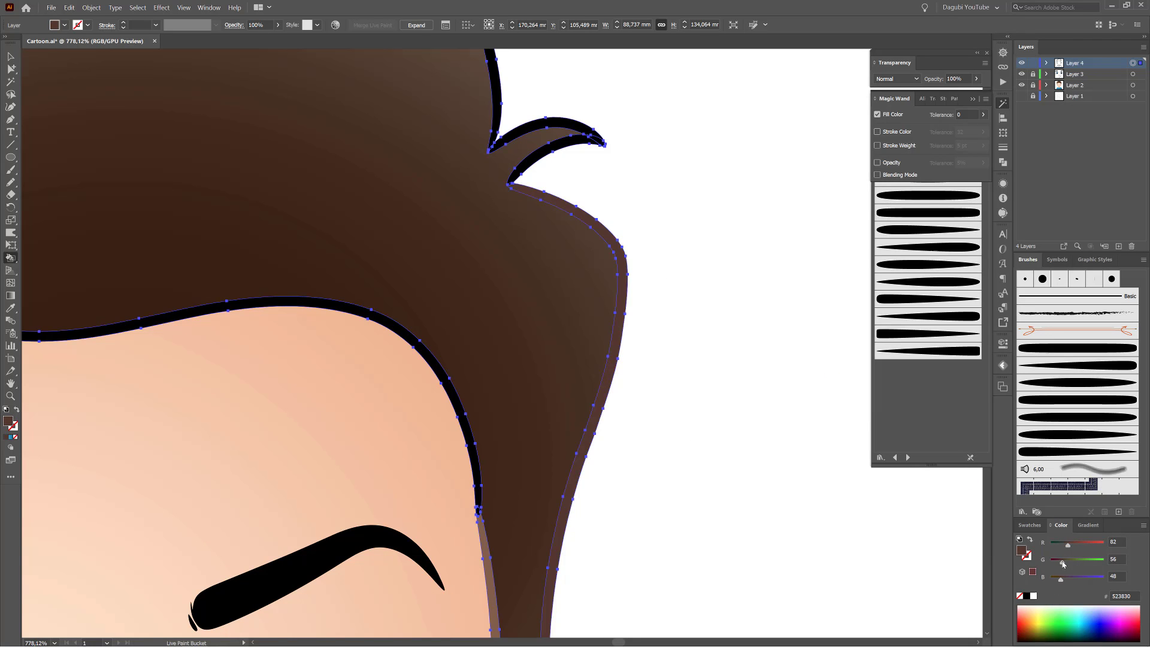
Darken the paint colour to R 59, G 29, B 20 and repaint the hair's right edge outline.
{"action": "left_click_drag", "start_coordinate": [1063, 562], "coordinate": [1056, 563]}
{"action": "left_click", "coordinate": [607, 386]}
{"action": "left_click_drag", "start_coordinate": [527, 160], "coordinate": [599, 165]}
{"action": "left_click", "coordinate": [572, 338]}
{"action": "left_click_drag", "start_coordinate": [702, 440], "coordinate": [592, 418]}
{"action": "left_click_drag", "start_coordinate": [611, 587], "coordinate": [663, 353]}
{"action": "left_click_drag", "start_coordinate": [516, 320], "coordinate": [493, 392]}
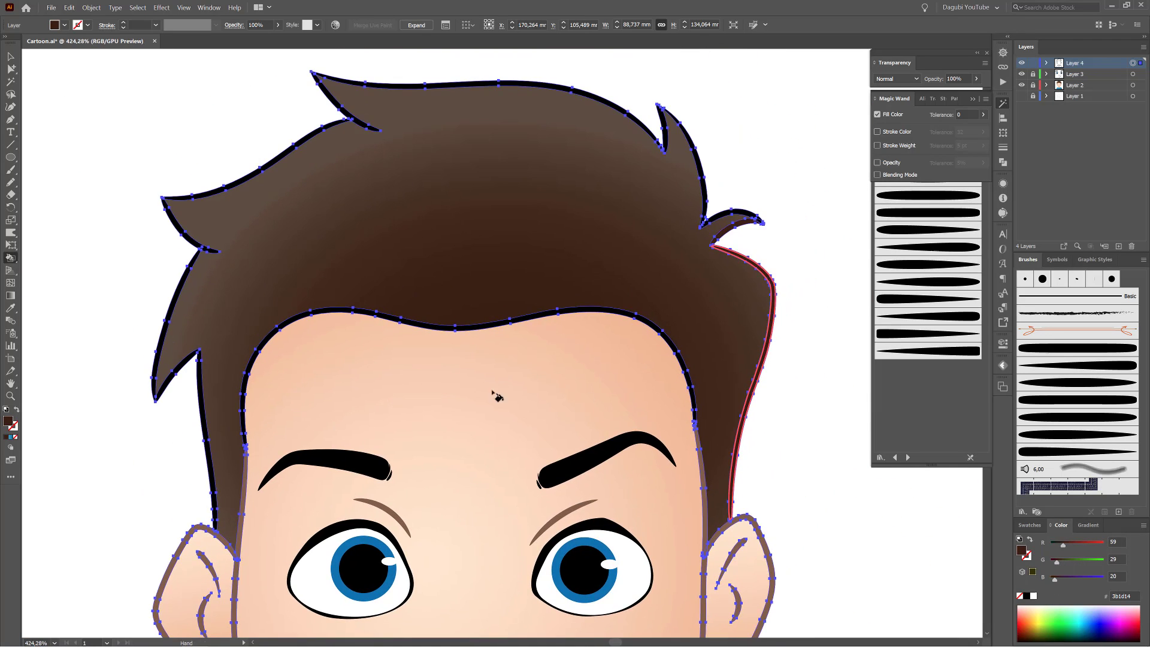
Expand the Live Paint outline artwork into ordinary paths.
{"action": "left_click", "coordinate": [94, 11]}
{"action": "mouse_move", "coordinate": [172, 267]}
{"action": "left_click", "coordinate": [237, 310]}
Select the remaining black hair outlines by fill colour and give them the dark brown sampled from the hair's right edge.
{"action": "key", "text": "y"}
{"action": "mouse_move", "coordinate": [742, 241]}
{"action": "left_mouse_down"}
{"action": "mouse_move", "coordinate": [767, 286]}
{"action": "mouse_move", "coordinate": [791, 288]}
{"action": "left_mouse_up"}
{"action": "left_click", "coordinate": [770, 279]}
{"action": "key", "text": "i"}
{"action": "left_click", "coordinate": [710, 384]}
{"action": "left_click_drag", "start_coordinate": [711, 395], "coordinate": [587, 407]}
{"action": "left_click_drag", "start_coordinate": [688, 491], "coordinate": [625, 258]}
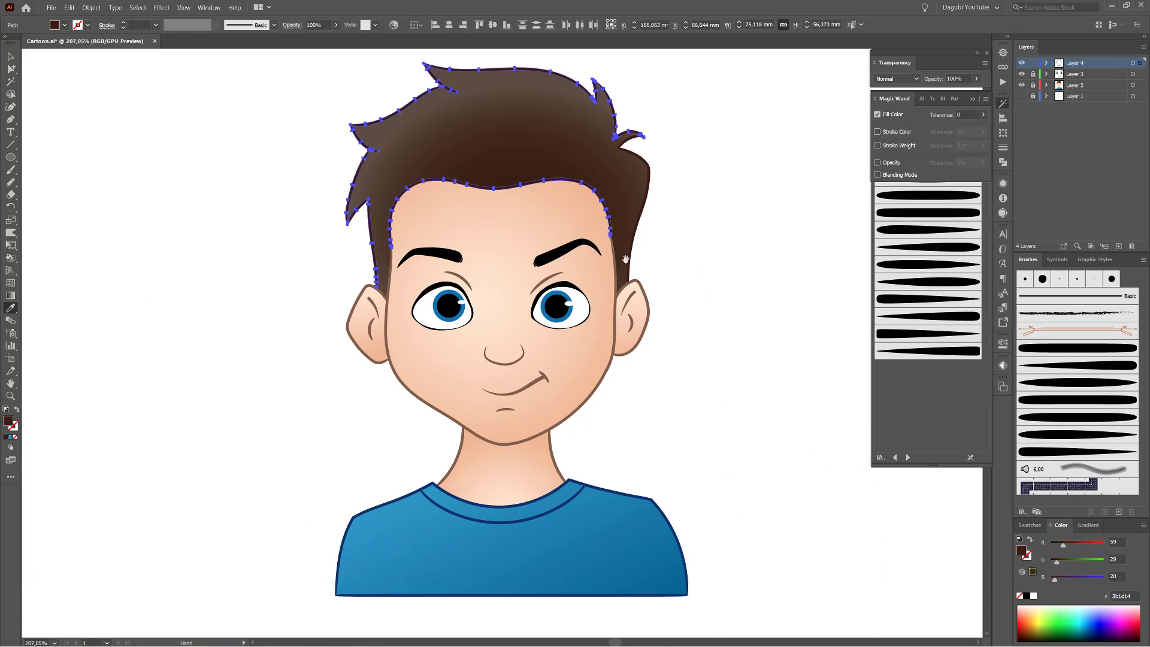
{"action": "left_click", "coordinate": [746, 294], "text": "ctrl"}
Select all hair outlines by fill colour, with selection edges hidden, and darken them to R 41, G 9, B 0.
{"action": "left_click_drag", "start_coordinate": [752, 296], "coordinate": [724, 290]}
{"action": "left_click_drag", "start_coordinate": [657, 176], "coordinate": [889, 359]}
{"action": "left_click", "coordinate": [11, 82]}
{"action": "left_click", "coordinate": [741, 280]}
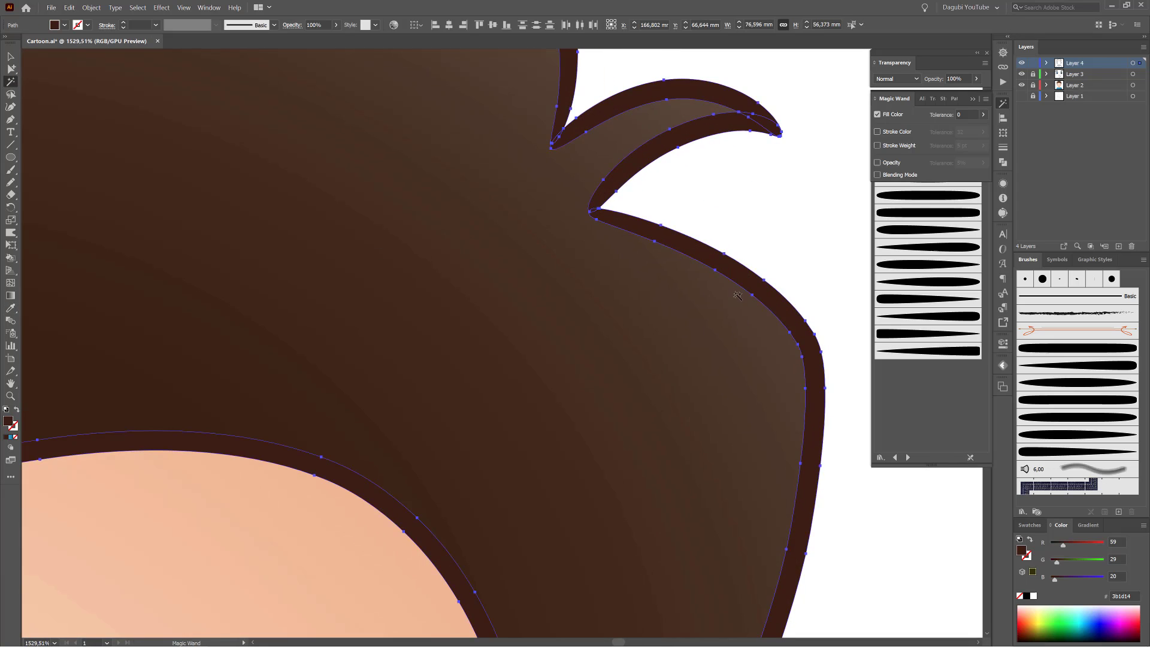
{"action": "left_click_drag", "start_coordinate": [737, 295], "coordinate": [644, 373]}
{"action": "left_click_drag", "start_coordinate": [644, 374], "coordinate": [623, 290]}
{"action": "left_click", "coordinate": [183, 8]}
{"action": "left_click", "coordinate": [207, 180]}
{"action": "left_click_drag", "start_coordinate": [1063, 545], "coordinate": [1058, 547]}
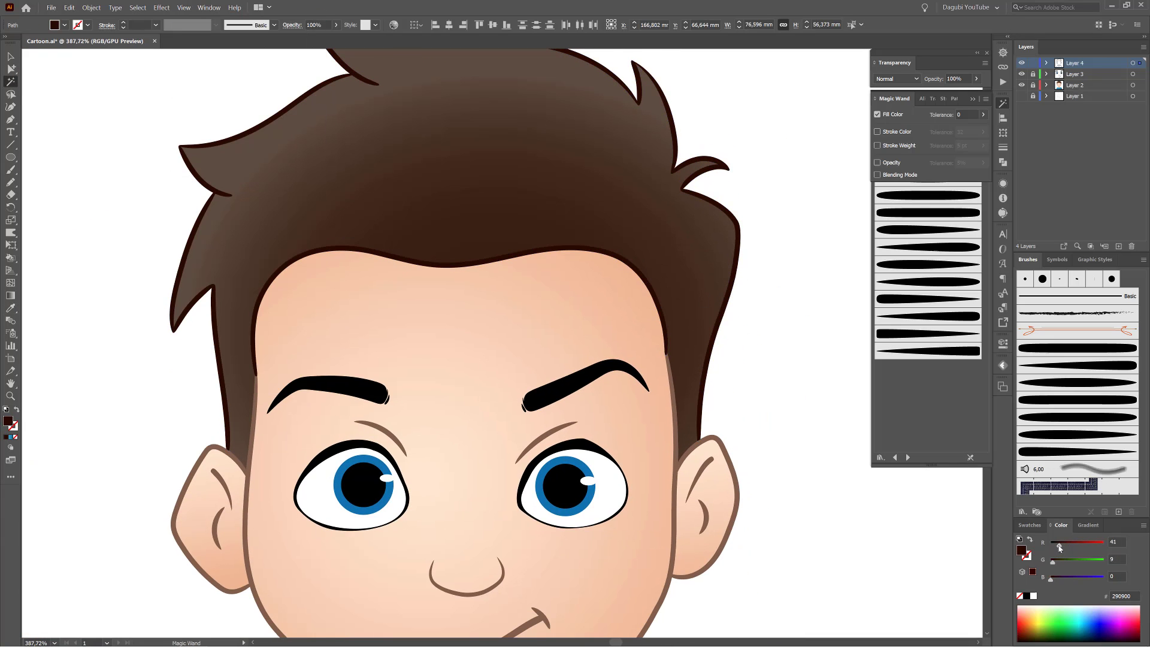
{"action": "left_click", "coordinate": [860, 557]}
Show the sketch on Layer 1 and toggle Layer 2 off and on to compare the artwork with it.
{"action": "left_click_drag", "start_coordinate": [859, 557], "coordinate": [842, 552]}
{"action": "left_click_drag", "start_coordinate": [842, 552], "coordinate": [721, 362]}
{"action": "left_click", "coordinate": [1022, 96]}
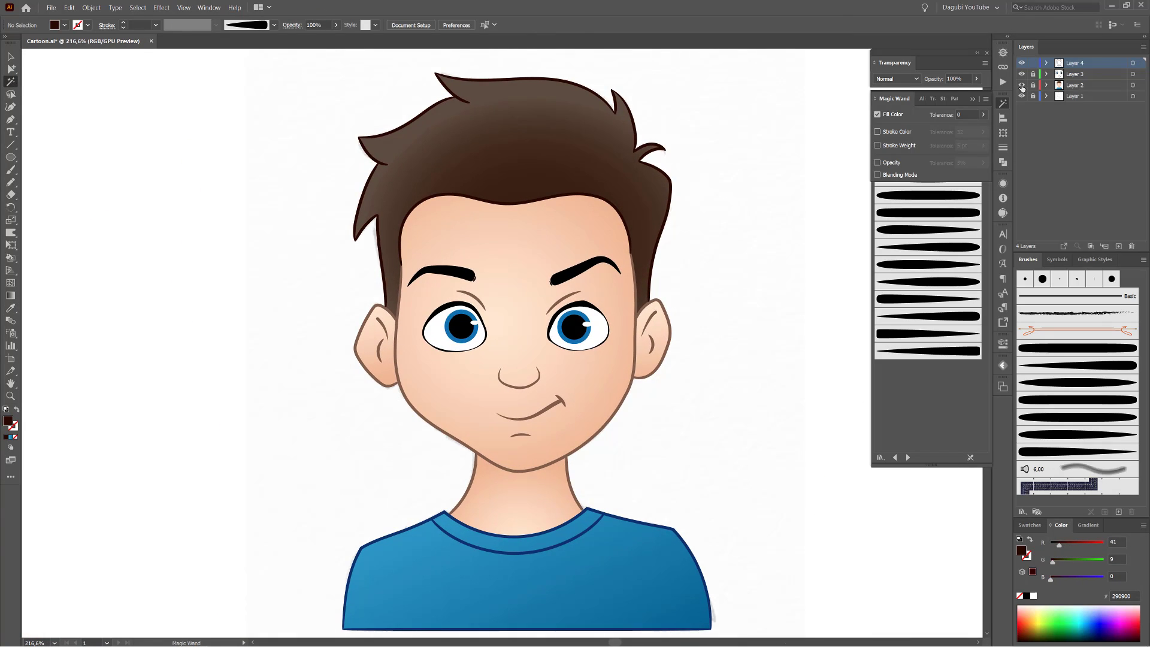
{"action": "left_click", "coordinate": [1021, 85]}
{"action": "left_click", "coordinate": [1022, 97]}
{"action": "left_click", "coordinate": [1021, 96]}
{"action": "left_click", "coordinate": [1021, 86]}
Save the brown of the skin outlines and the dark brown of the hair outlines as new swatches.
{"action": "left_click_drag", "start_coordinate": [701, 323], "coordinate": [767, 328]}
{"action": "left_click_drag", "start_coordinate": [665, 328], "coordinate": [836, 341]}
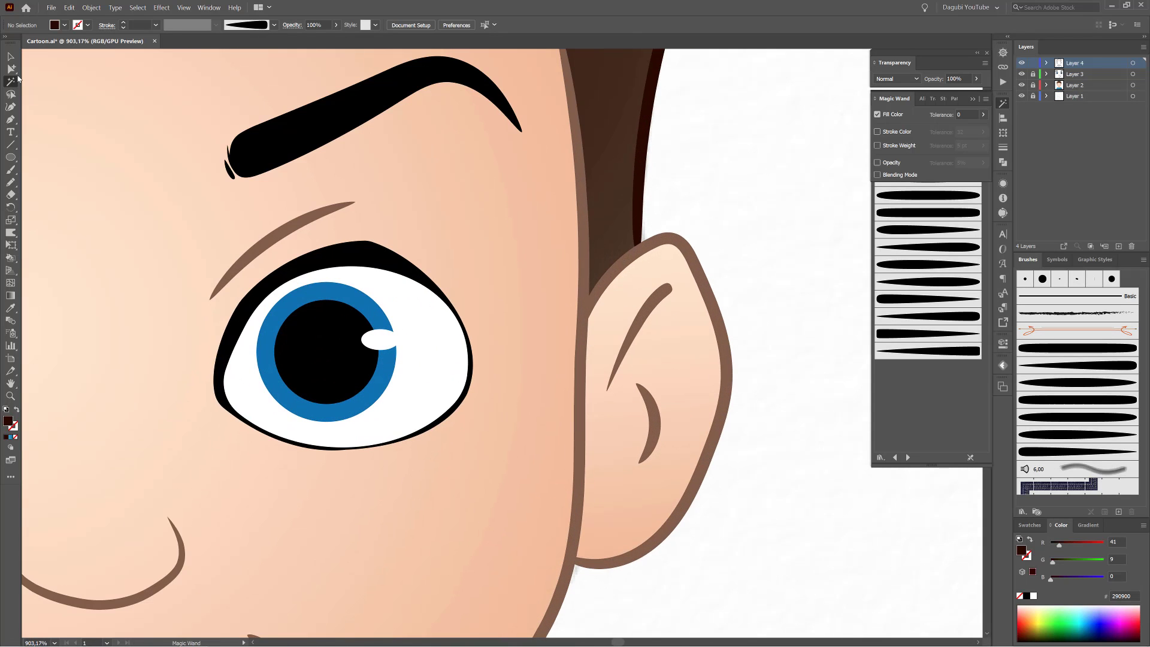
{"action": "left_click", "coordinate": [723, 324]}
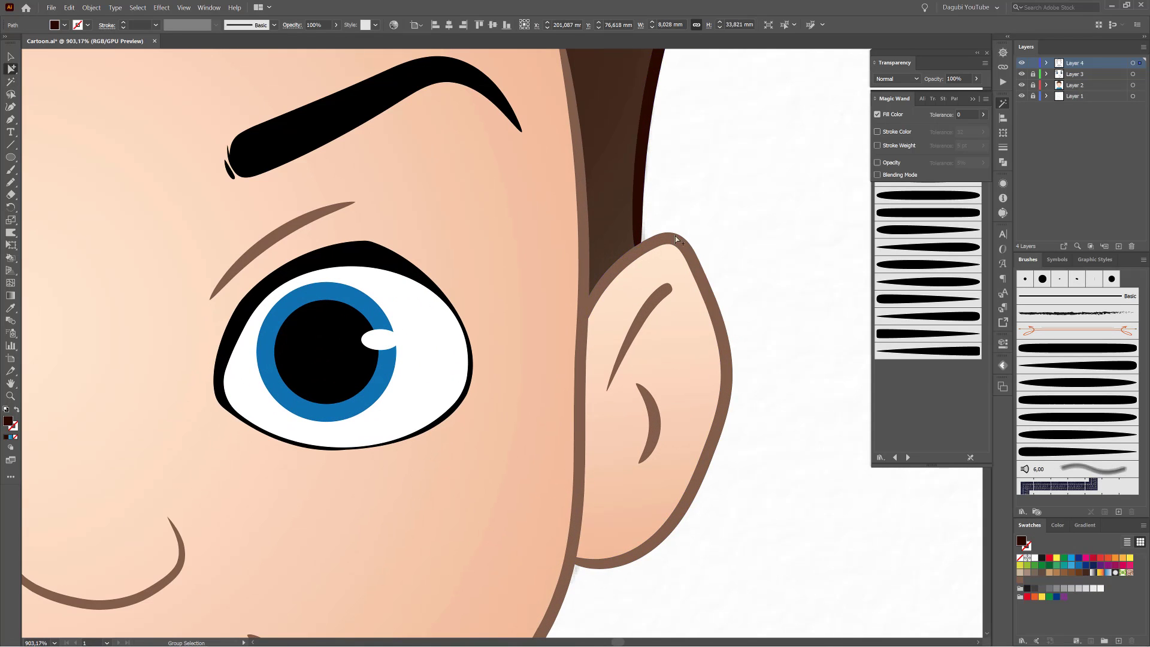
{"action": "left_click", "coordinate": [1118, 640]}
{"action": "left_click", "coordinate": [770, 318]}
{"action": "left_click", "coordinate": [792, 250]}
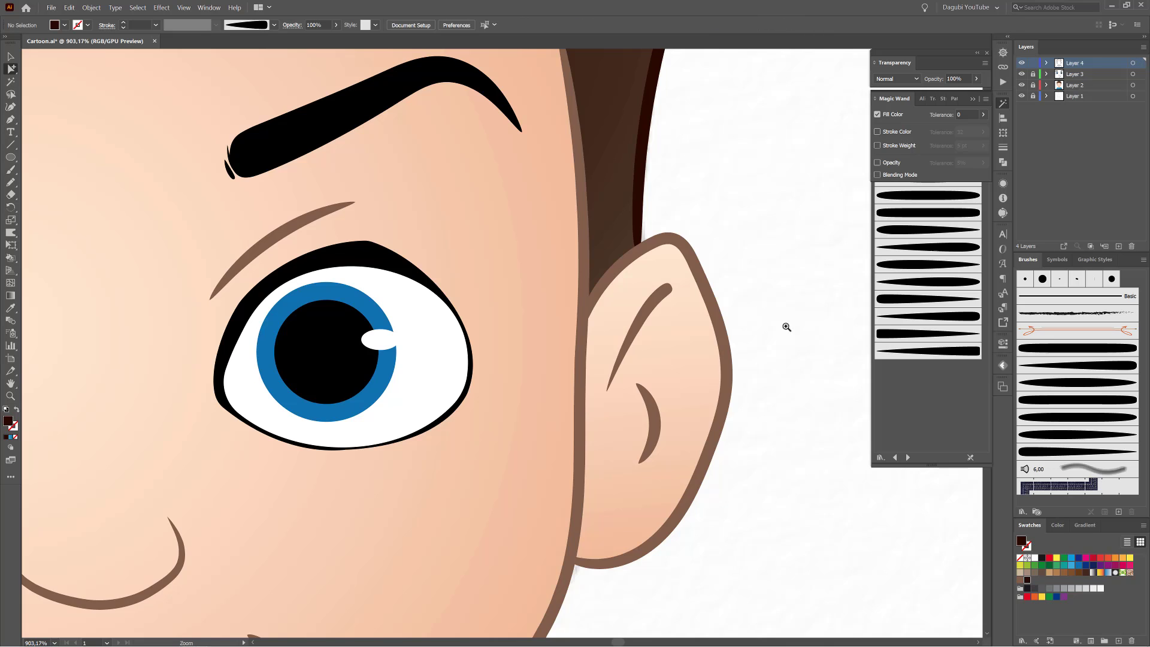
Hide Layer 2 to reveal the hair sketch and ready the Paintbrush with the saved dark brown as stroke colour.
{"action": "left_click_drag", "start_coordinate": [786, 327], "coordinate": [715, 317]}
{"action": "left_click_drag", "start_coordinate": [589, 135], "coordinate": [732, 535]}
{"action": "left_click", "coordinate": [1022, 86]}
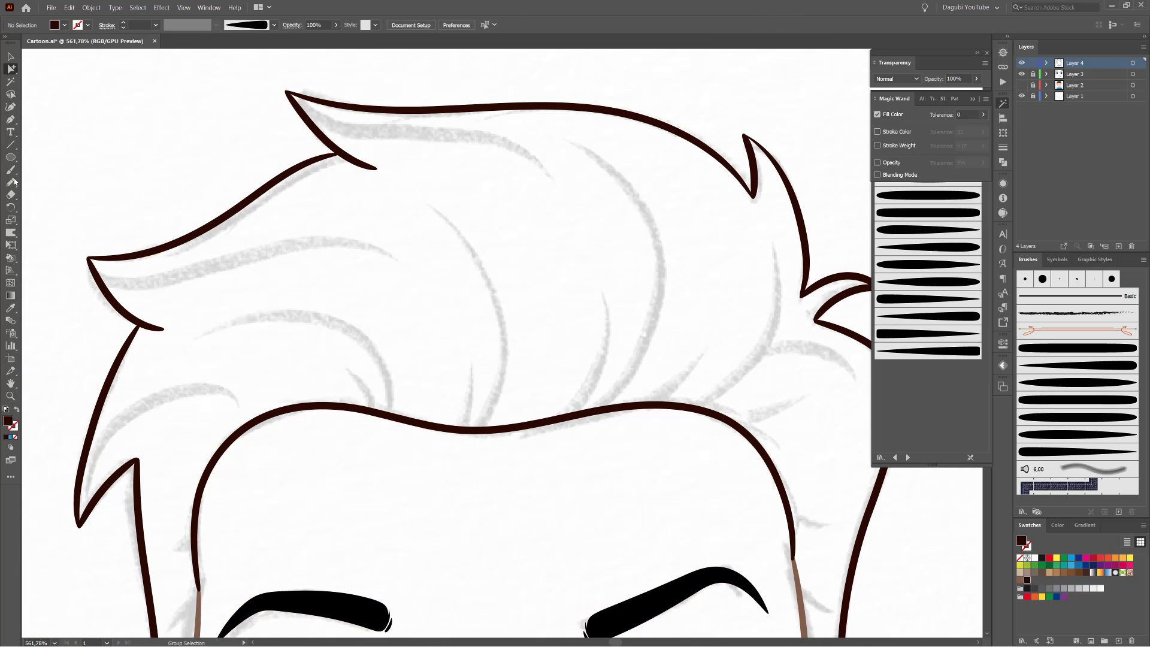
{"action": "left_click", "coordinate": [11, 170]}
{"action": "left_click", "coordinate": [1027, 579]}
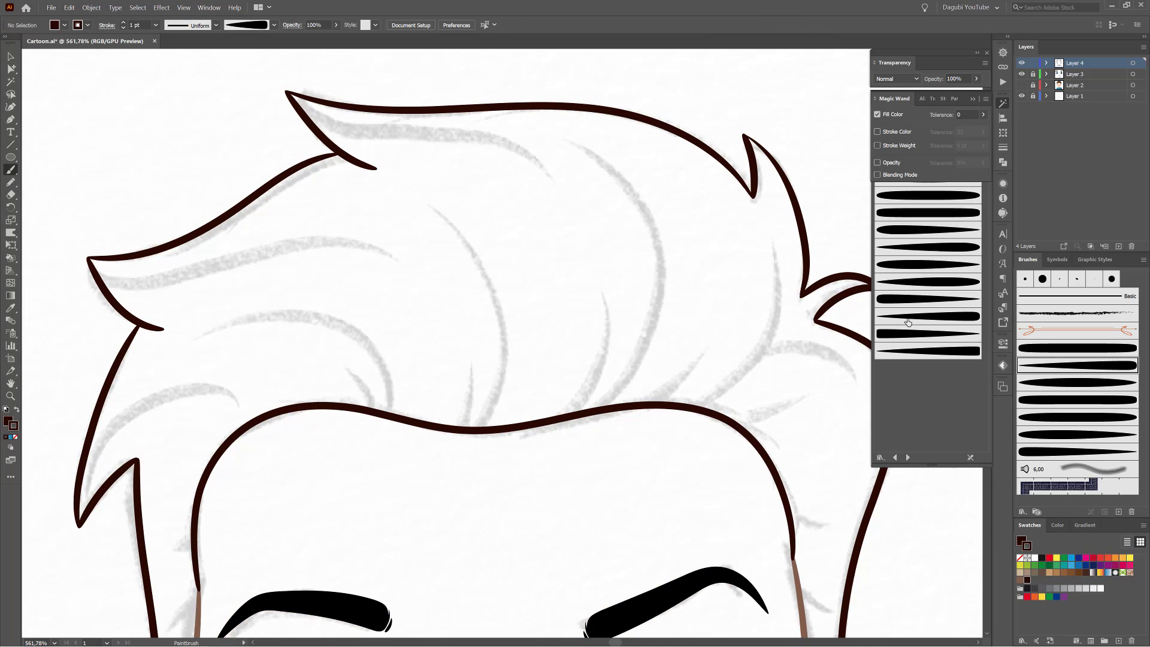
Brush four tapered strand lines with a 1 pt stroke over the sketch, rising from the hairline's middle and right side.
{"action": "left_click", "coordinate": [913, 232]}
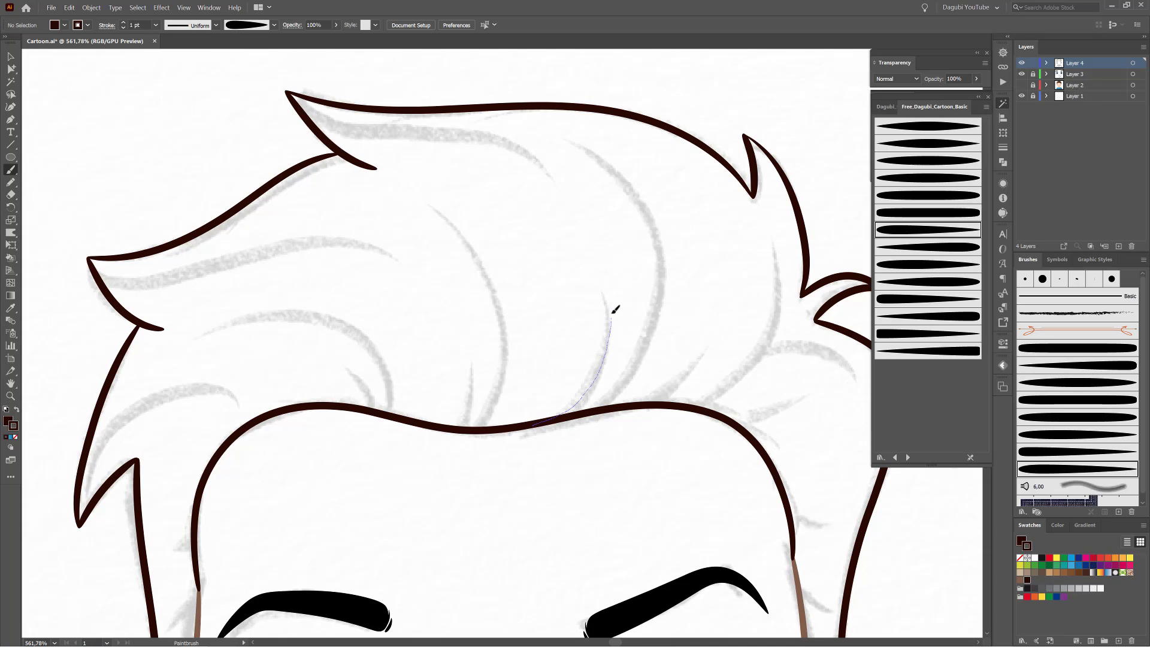
{"action": "left_click_drag", "start_coordinate": [612, 313], "coordinate": [591, 252]}
{"action": "left_click_drag", "start_coordinate": [647, 212], "coordinate": [569, 144]}
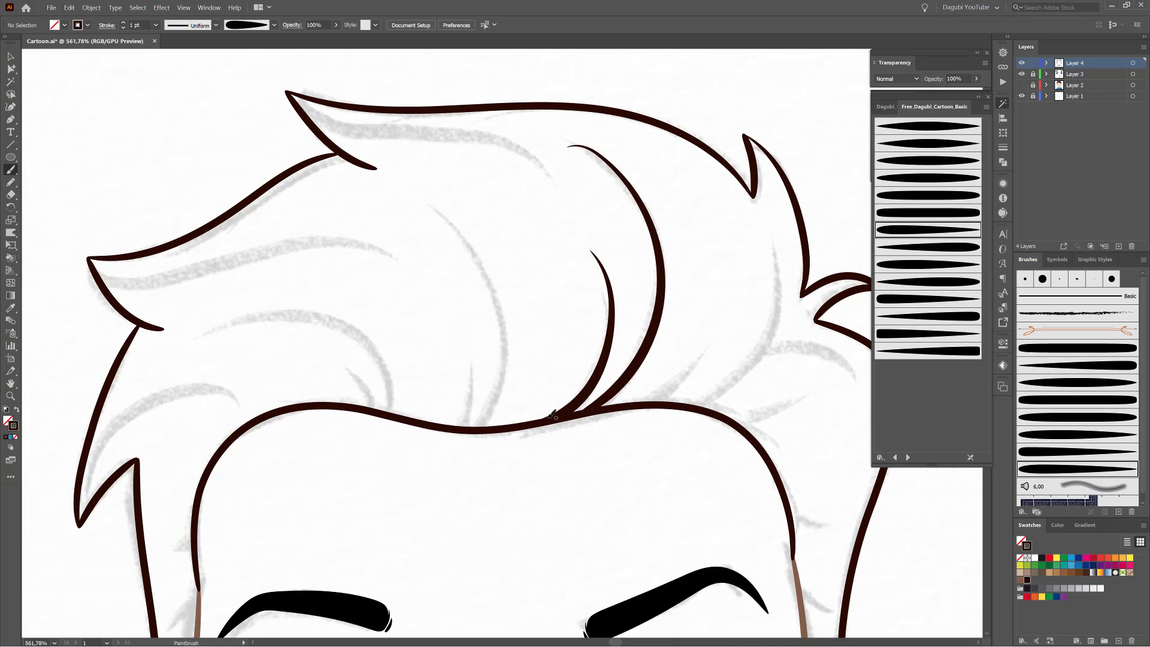
{"action": "key", "text": "ctrl+z"}
{"action": "left_click_drag", "start_coordinate": [656, 253], "coordinate": [584, 157]}
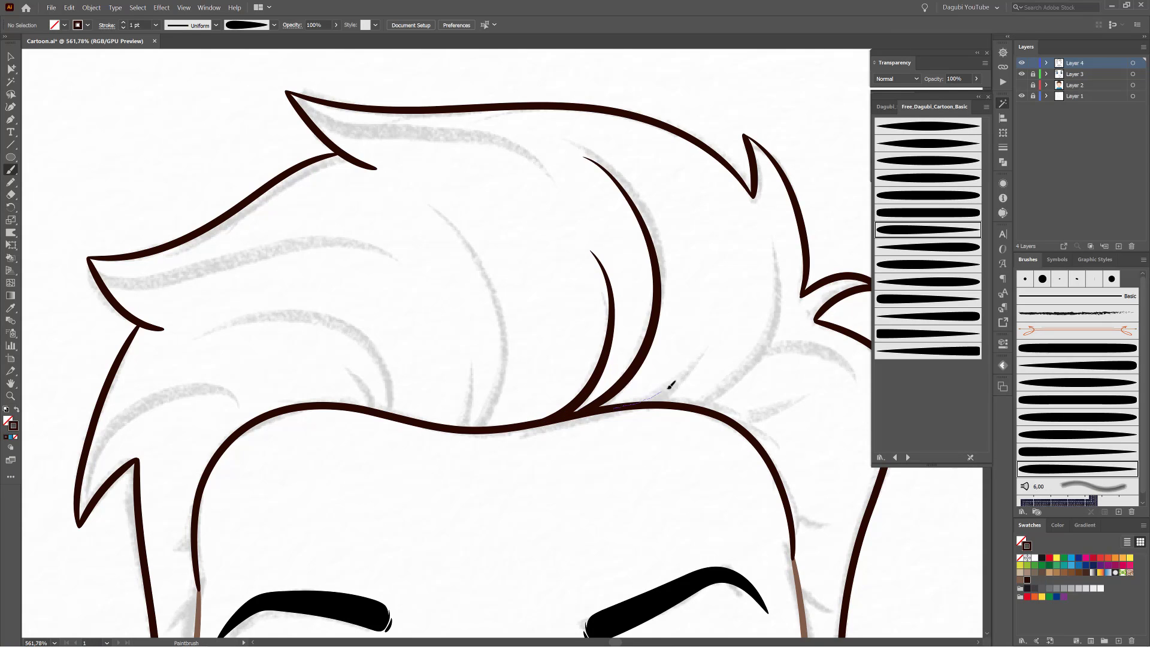
{"action": "left_click_drag", "start_coordinate": [782, 253], "coordinate": [773, 231]}
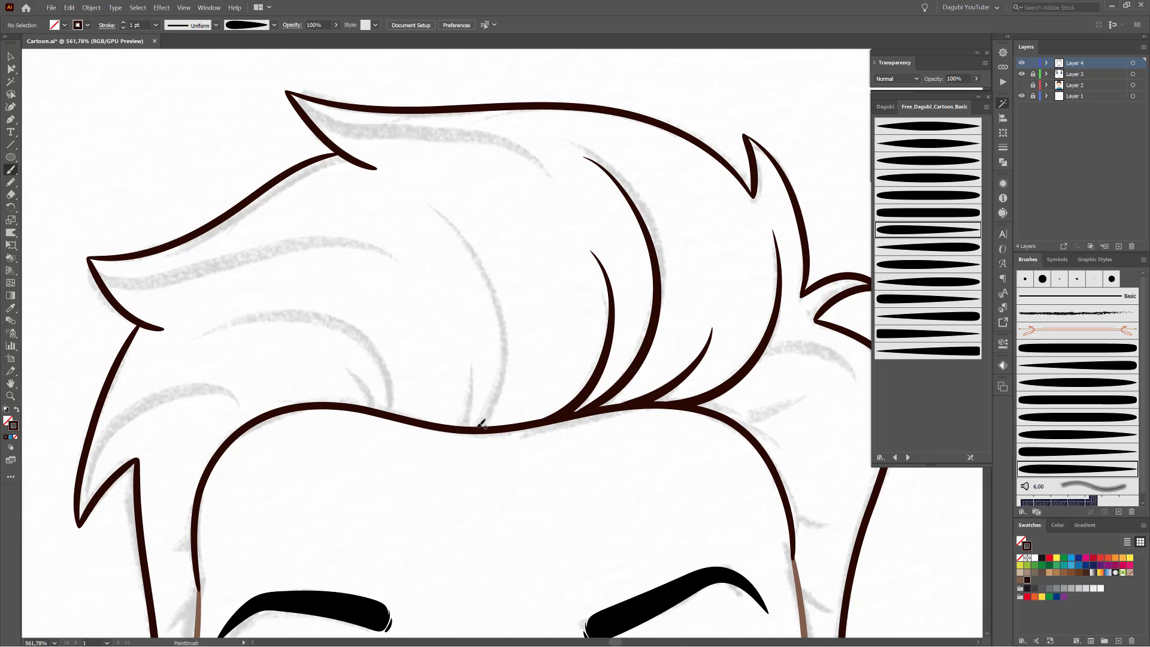
Brush three strand lines with thick-to-thin brushes, rising from the hairline's middle and left side.
{"action": "left_click", "coordinate": [910, 300]}
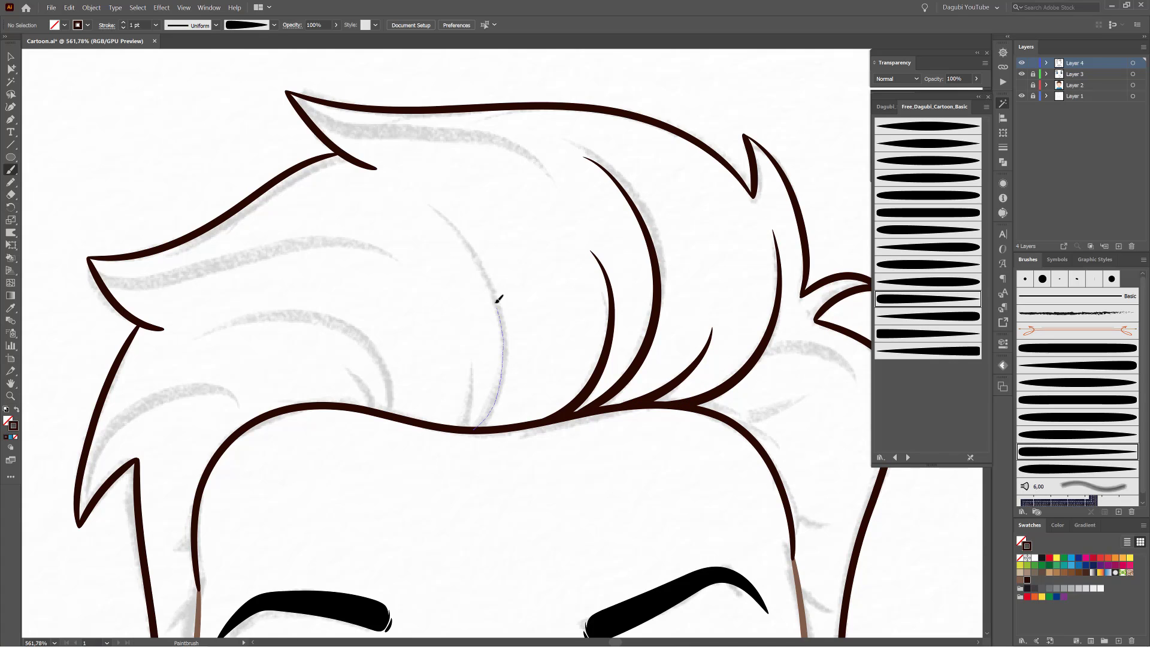
{"action": "left_click_drag", "start_coordinate": [499, 300], "coordinate": [421, 194]}
{"action": "left_click_drag", "start_coordinate": [335, 318], "coordinate": [180, 346]}
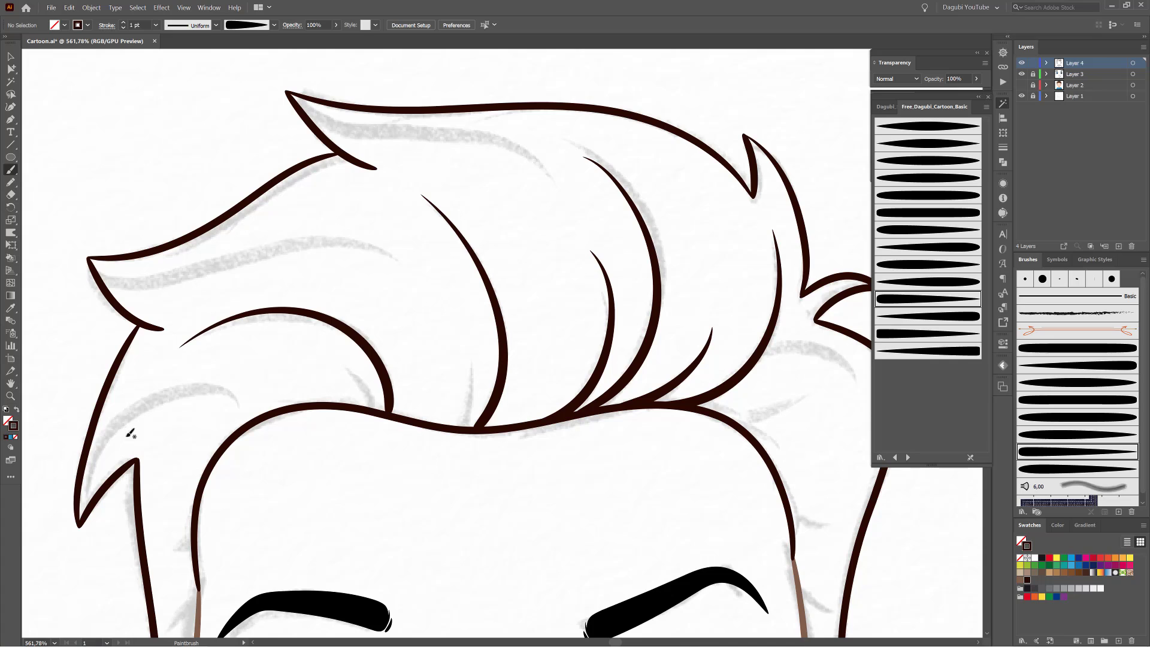
{"action": "left_click", "coordinate": [913, 334]}
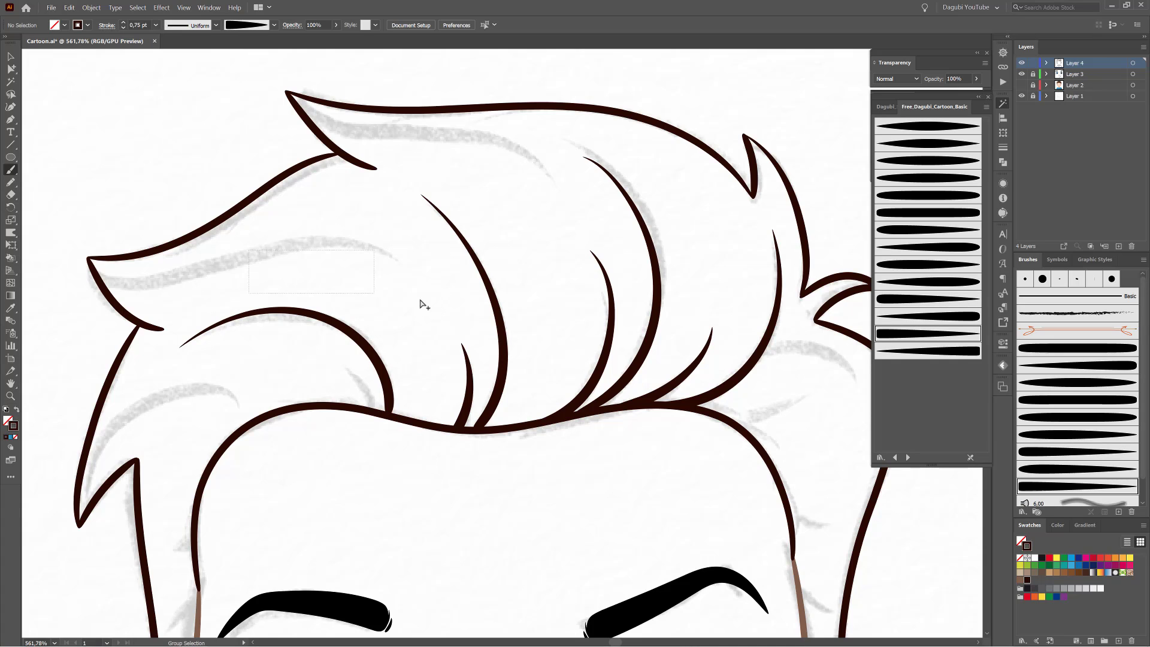
Set the stroke weight of all the new hair strand lines to 0.75 pt.
{"action": "key", "text": "ctrl+a"}
{"action": "left_click", "coordinate": [123, 27]}
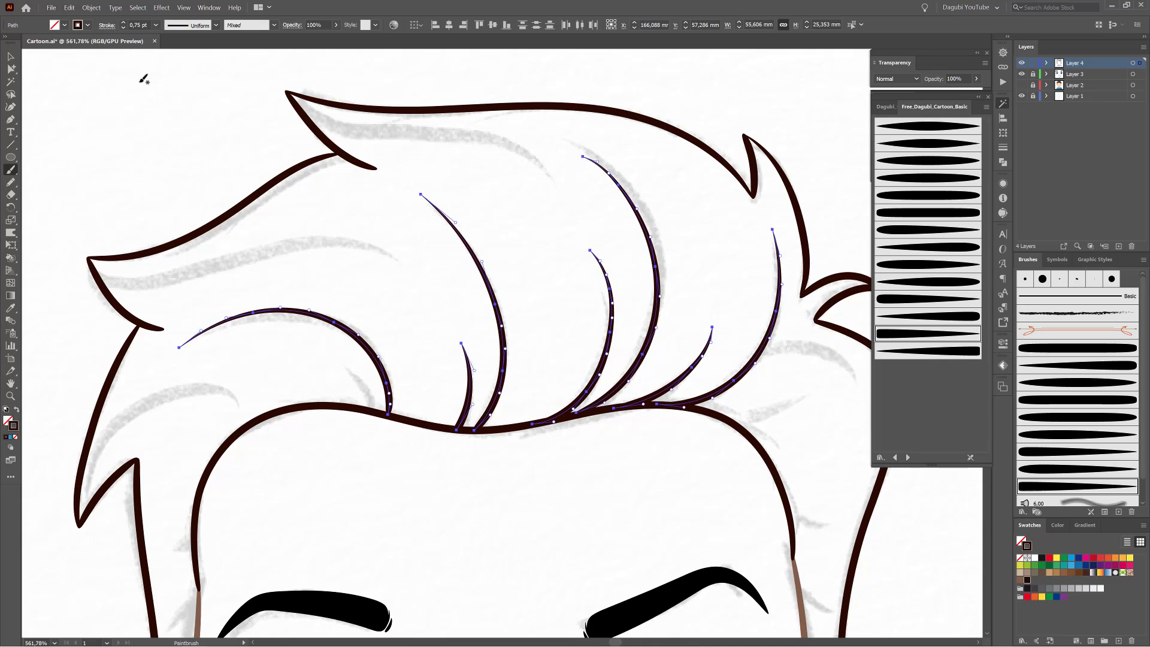
{"action": "key", "text": "ctrl+shift+a"}
Brush 0.75 pt strand lines at the left fringe, the right temple and both sideburns.
{"action": "mouse_move", "coordinate": [775, 391]}
{"action": "left_mouse_down"}
{"action": "mouse_move", "coordinate": [682, 291]}
{"action": "mouse_move", "coordinate": [683, 245]}
{"action": "left_mouse_up"}
{"action": "left_click", "coordinate": [916, 299]}
{"action": "left_click", "coordinate": [907, 266]}
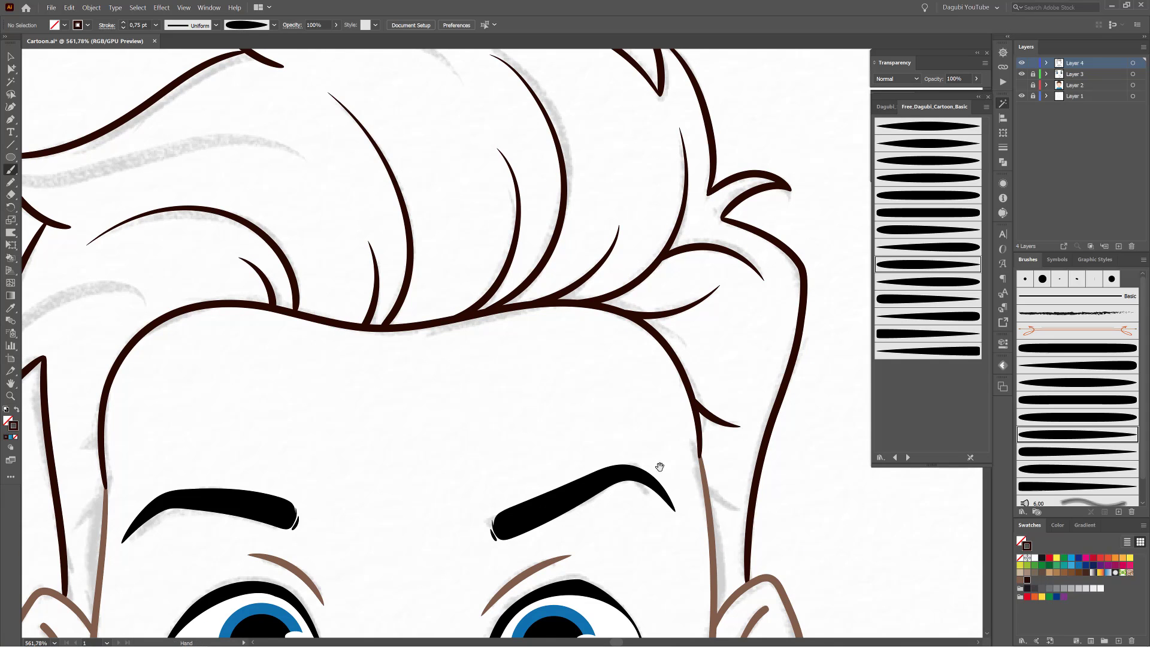
{"action": "mouse_move", "coordinate": [659, 467]}
{"action": "left_mouse_down"}
{"action": "mouse_move", "coordinate": [677, 341]}
{"action": "mouse_move", "coordinate": [628, 343]}
{"action": "left_mouse_up"}
{"action": "left_click_drag", "start_coordinate": [486, 414], "coordinate": [430, 326]}
{"action": "left_click_drag", "start_coordinate": [406, 423], "coordinate": [405, 424]}
{"action": "left_click_drag", "start_coordinate": [599, 313], "coordinate": [596, 305]}
{"action": "left_click_drag", "start_coordinate": [496, 258], "coordinate": [362, 377]}
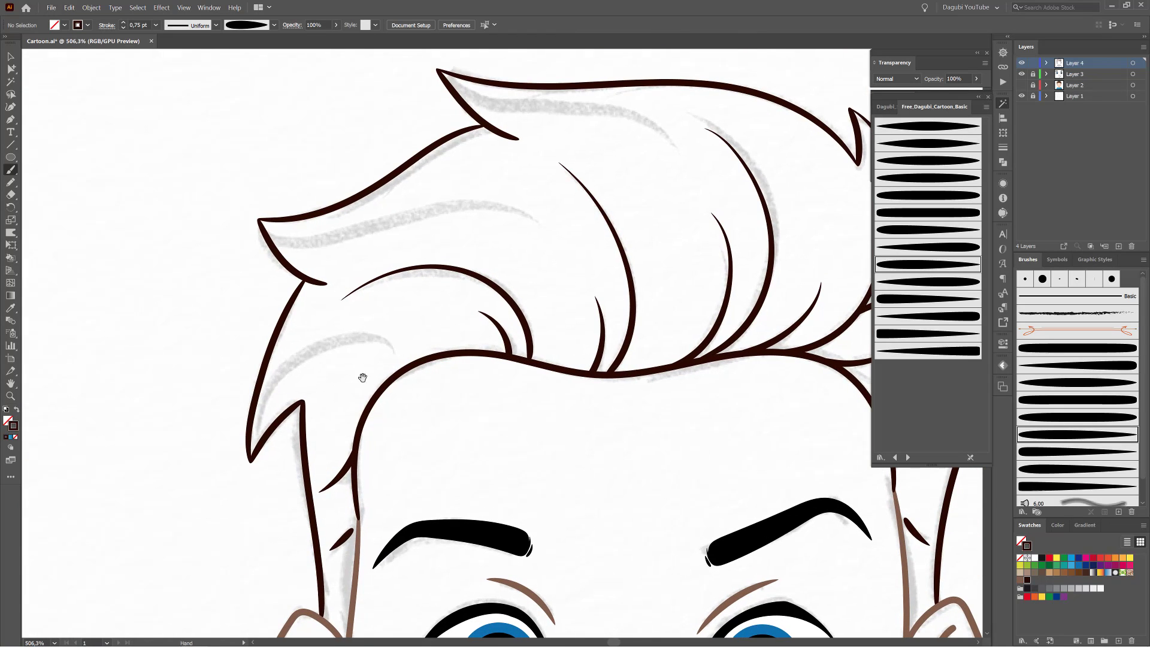
Brush the long curved strands in the left and upper hair tufts and show Layer 2 again.
{"action": "left_click_drag", "start_coordinate": [263, 410], "coordinate": [252, 432]}
{"action": "left_click_drag", "start_coordinate": [305, 241], "coordinate": [553, 233]}
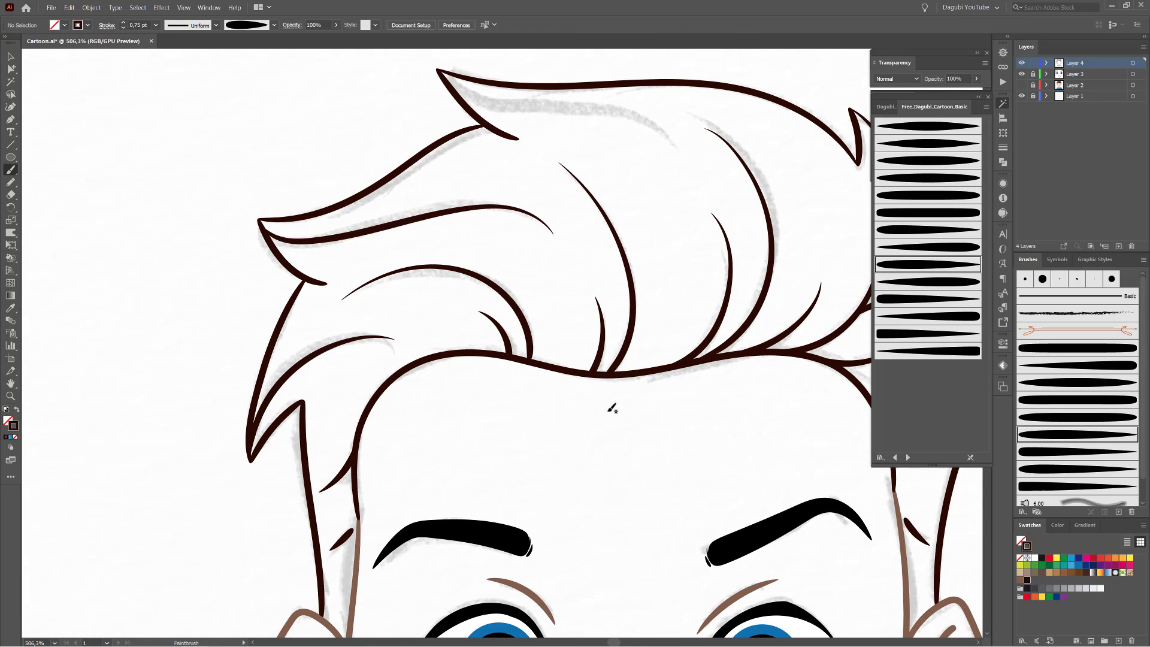
{"action": "left_click_drag", "start_coordinate": [612, 409], "coordinate": [372, 479]}
{"action": "left_click_drag", "start_coordinate": [371, 181], "coordinate": [371, 181]}
{"action": "left_click", "coordinate": [726, 420], "text": "alt"}
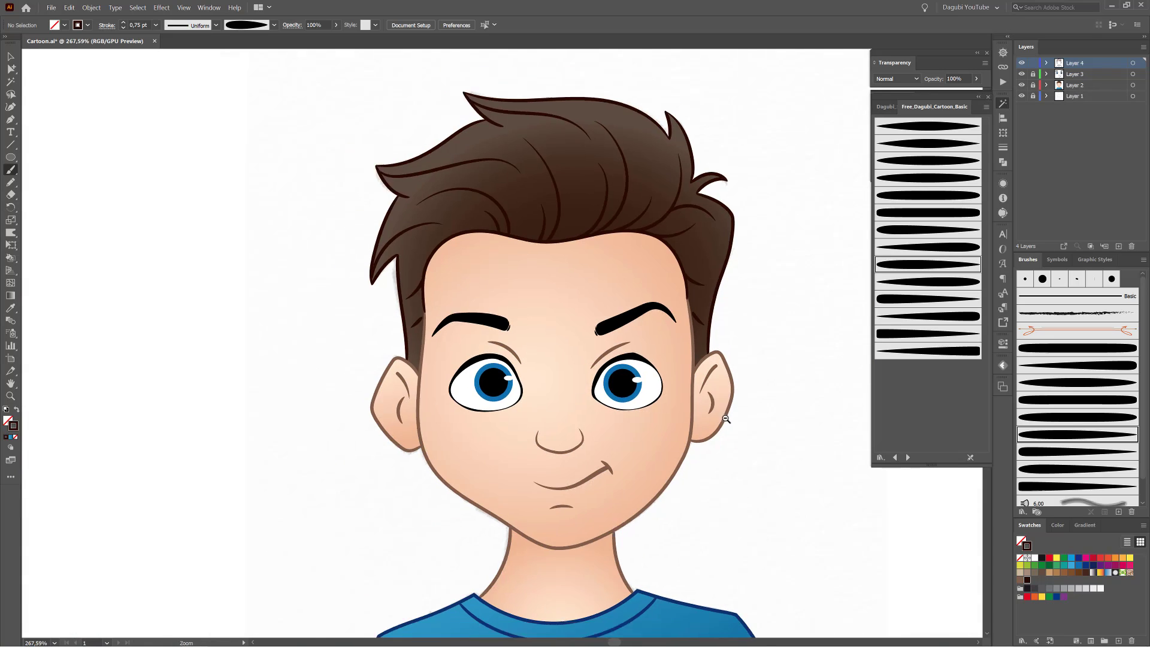
{"action": "mouse_move", "coordinate": [726, 419]}
{"action": "left_mouse_down"}
{"action": "mouse_move", "coordinate": [727, 289]}
{"action": "mouse_move", "coordinate": [744, 412]}
{"action": "left_mouse_up"}
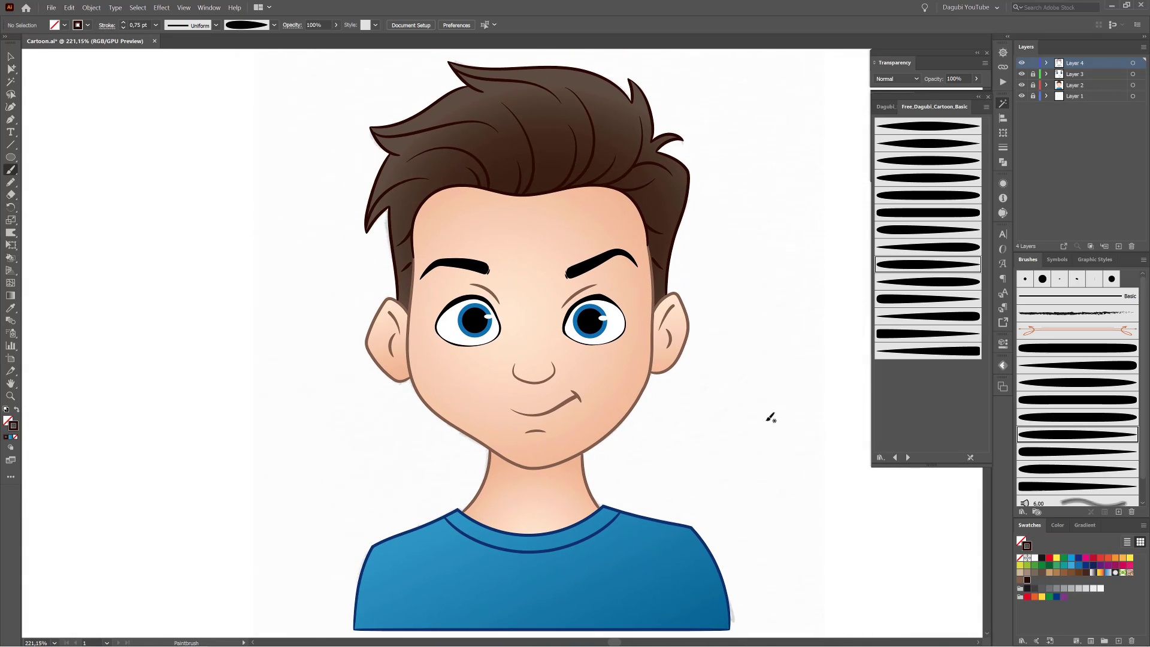
Unlock Layer 2, expand its contents and ungroup its colour shapes.
{"action": "left_click", "coordinate": [1032, 85]}
{"action": "left_click", "coordinate": [1078, 85]}
{"action": "left_click", "coordinate": [1047, 85]}
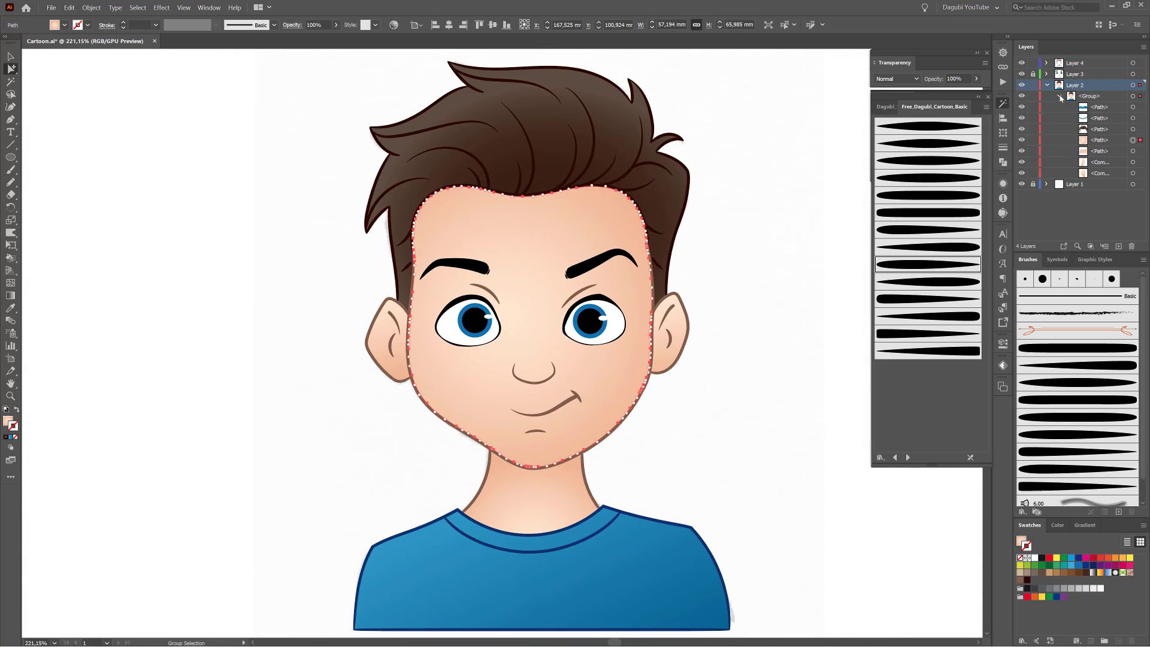
{"action": "left_click", "coordinate": [1131, 85]}
{"action": "left_click", "coordinate": [91, 8]}
{"action": "left_click", "coordinate": [102, 58]}
{"action": "left_click", "coordinate": [820, 161]}
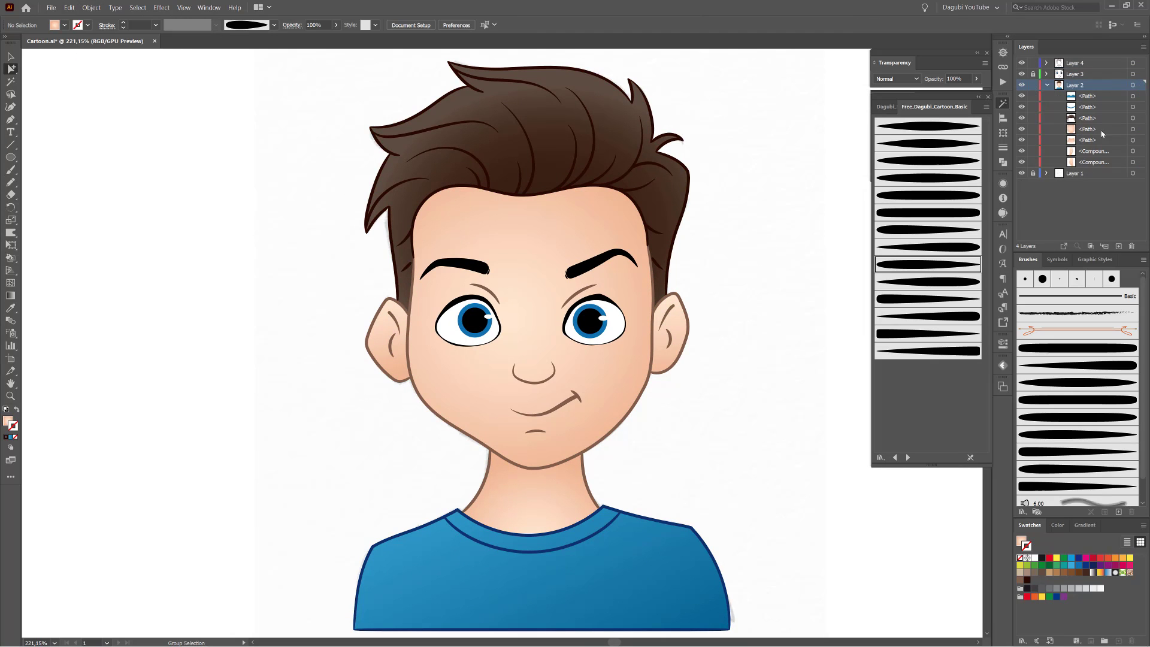
Duplicate the face shape, collect both copies in a new sublayer and make the upper one a clipping mask.
{"action": "left_click_drag", "start_coordinate": [1100, 130], "coordinate": [1118, 245]}
{"action": "left_click", "coordinate": [1143, 47]}
{"action": "left_click", "coordinate": [1066, 159]}
{"action": "left_click", "coordinate": [1058, 130]}
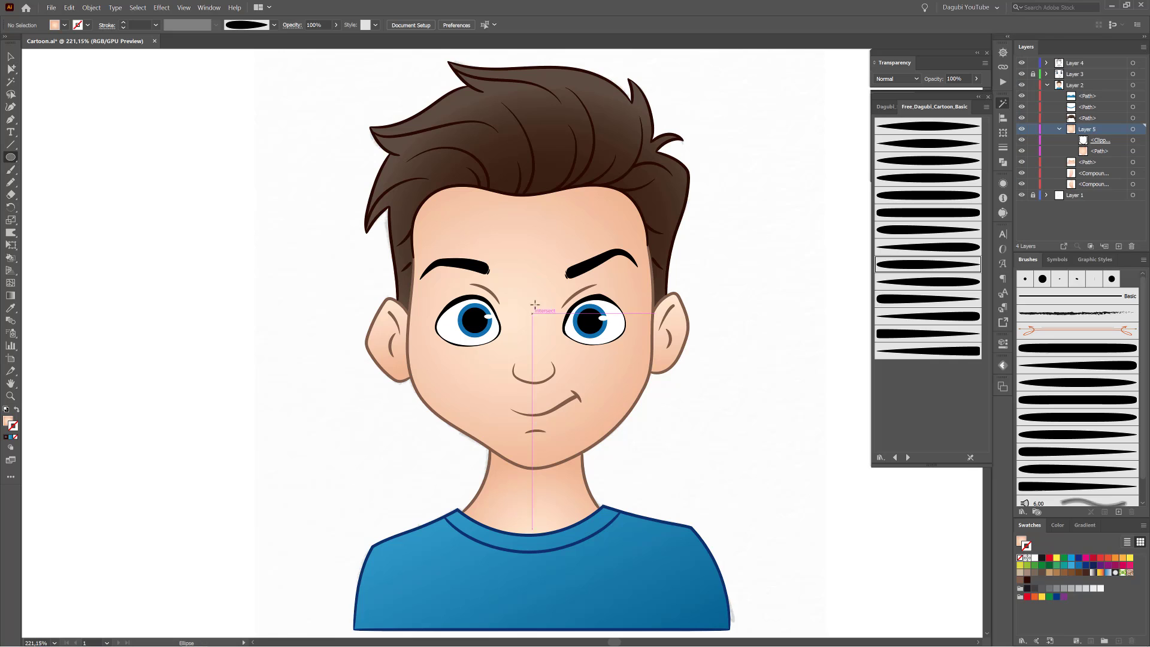
Draw a circle about 27 mm wide on the forehead and fill it with the face's radial skin gradient.
{"action": "mouse_move", "coordinate": [522, 227]}
{"action": "left_mouse_down"}
{"action": "mouse_move", "coordinate": [633, 338]}
{"action": "mouse_move", "coordinate": [591, 318]}
{"action": "left_mouse_up"}
{"action": "left_click", "coordinate": [1082, 526]}
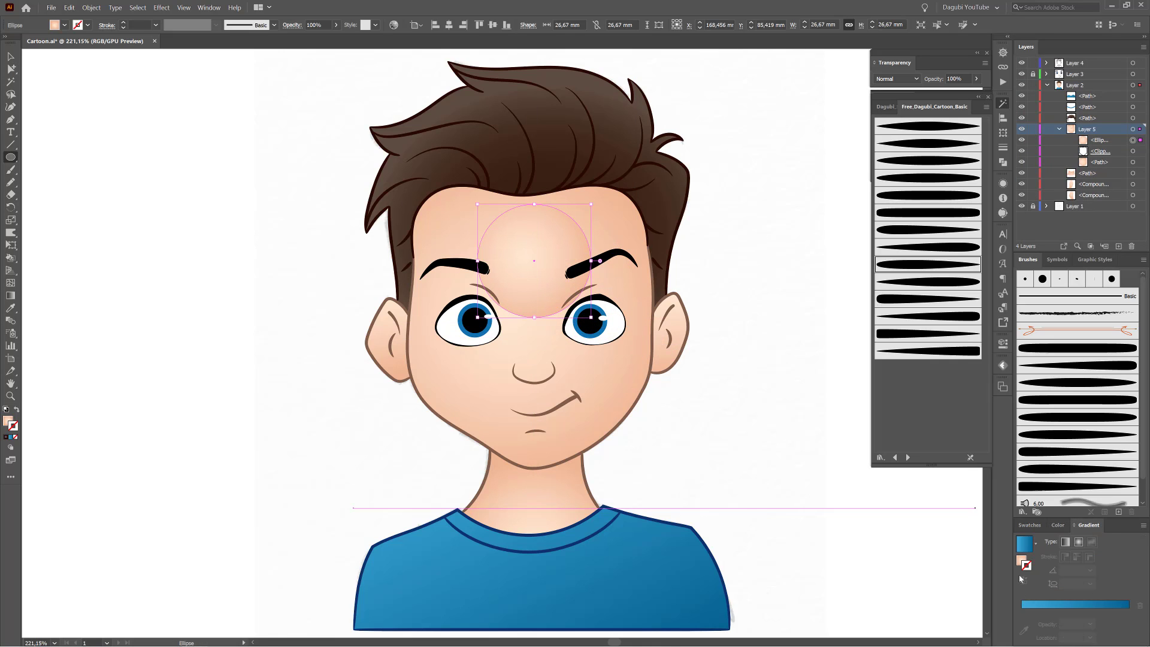
{"action": "left_click", "coordinate": [1021, 561]}
{"action": "left_click", "coordinate": [11, 308]}
{"action": "left_click", "coordinate": [451, 227]}
{"action": "left_click", "coordinate": [1065, 529]}
{"action": "left_click", "coordinate": [1078, 530]}
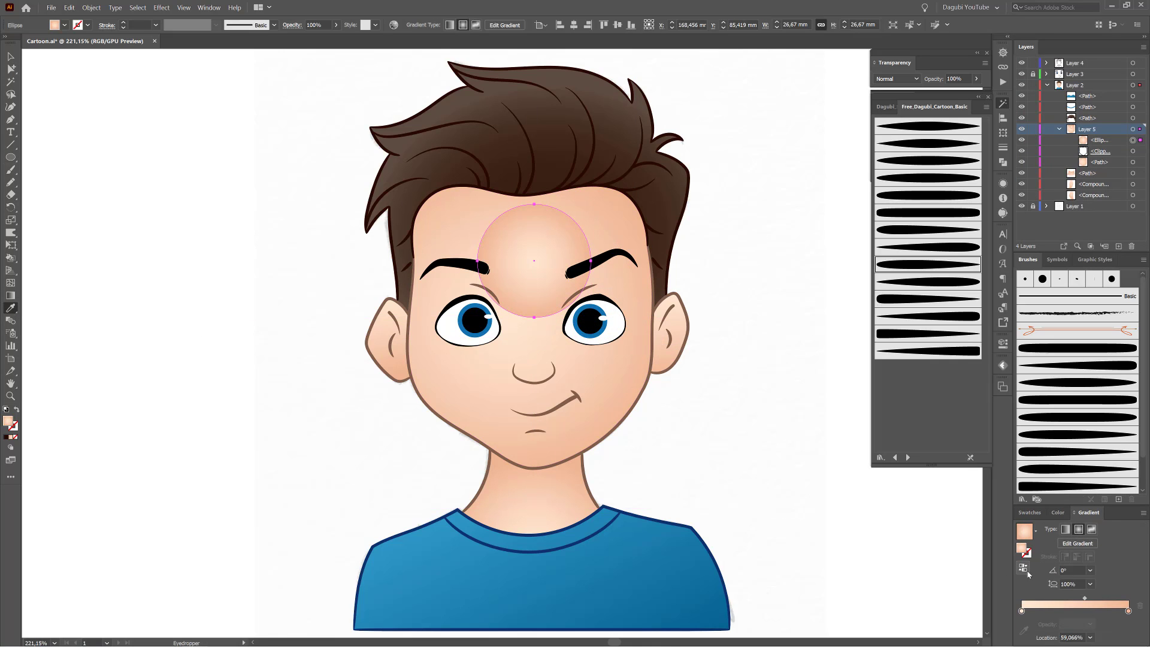
Reverse the circle's gradient, set its outer stop to 0% opacity and shift the gradient midpoint outward.
{"action": "left_click", "coordinate": [1024, 568]}
{"action": "left_click", "coordinate": [1128, 610]}
{"action": "left_click", "coordinate": [1090, 623]}
{"action": "left_click", "coordinate": [1103, 502]}
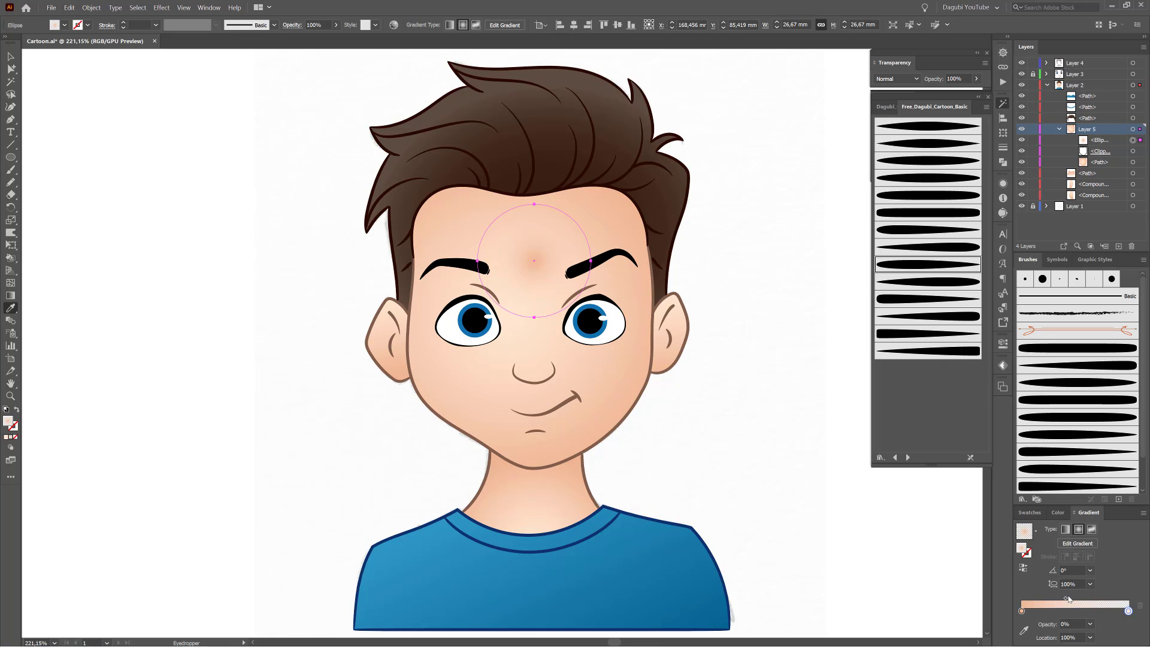
{"action": "left_click_drag", "start_coordinate": [1068, 598], "coordinate": [1089, 601]}
Set the circle's blending mode to Multiply and move it onto the cheek below the right-hand eye.
{"action": "left_click", "coordinate": [916, 79]}
{"action": "left_click", "coordinate": [899, 119]}
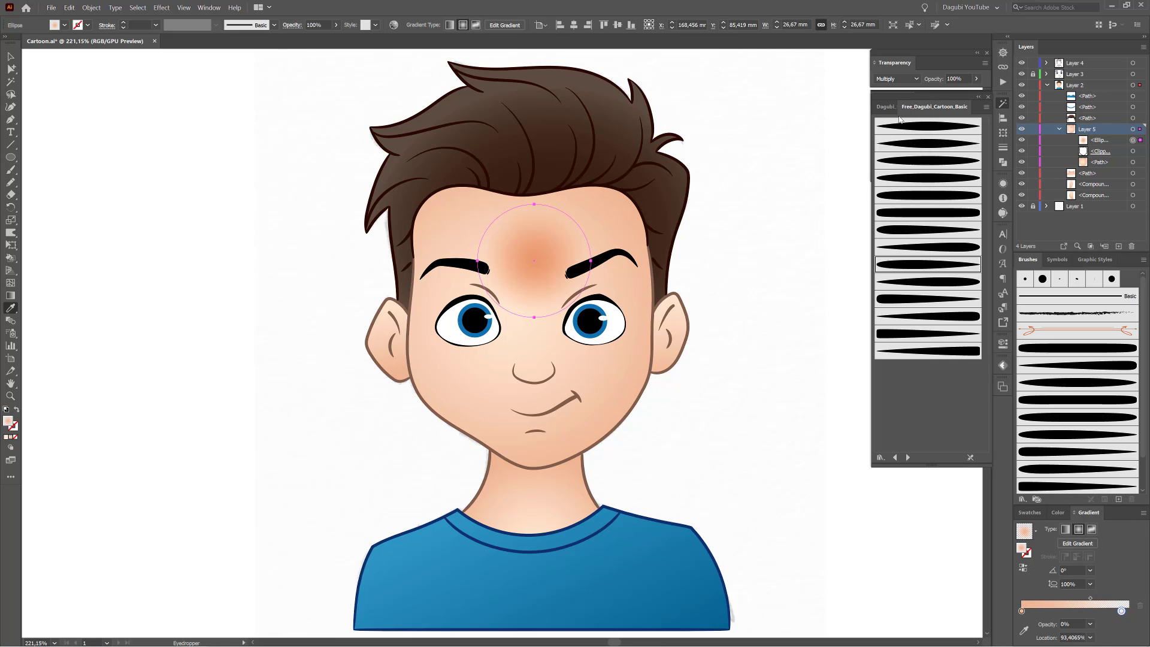
{"action": "left_click", "coordinate": [9, 69]}
{"action": "left_click_drag", "start_coordinate": [551, 276], "coordinate": [616, 362]}
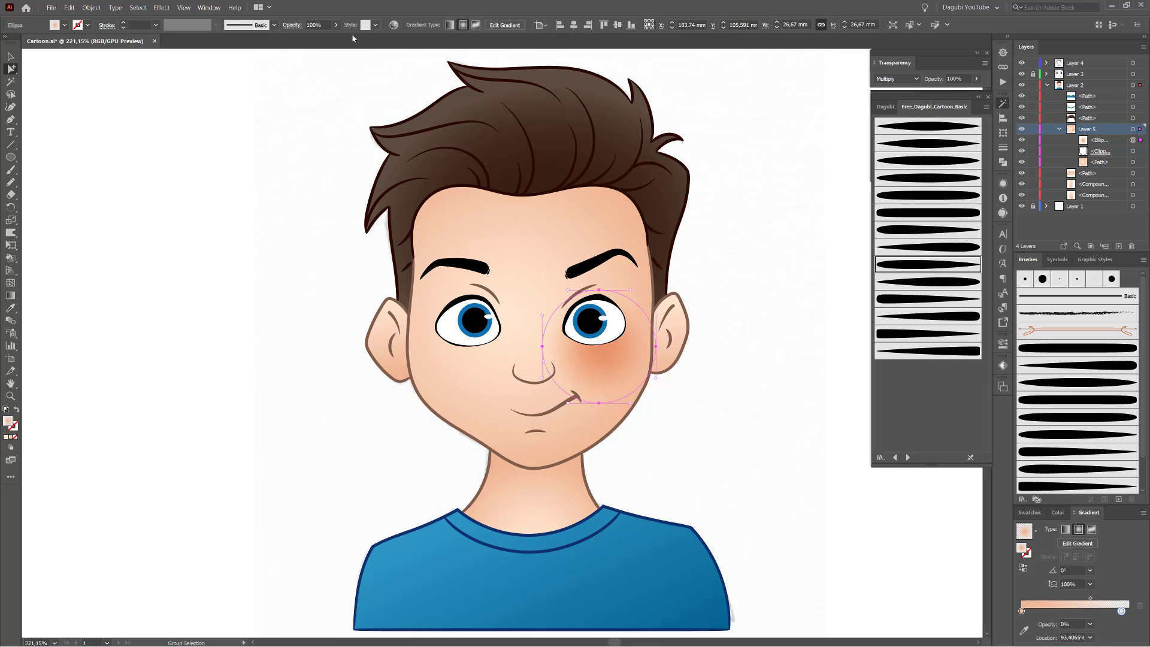
Lower the blush circle's opacity to 69% and flatten it into an ellipse with Free Transform.
{"action": "left_click", "coordinate": [336, 25]}
{"action": "left_click_drag", "start_coordinate": [337, 38], "coordinate": [320, 38]}
{"action": "left_click", "coordinate": [11, 244]}
{"action": "left_click_drag", "start_coordinate": [599, 403], "coordinate": [602, 377]}
Duplicate the blush ellipse onto the cheek below the left-hand eye and place another copy around that eye.
{"action": "left_click_drag", "start_coordinate": [615, 357], "coordinate": [484, 330]}
{"action": "left_click_drag", "start_coordinate": [537, 279], "coordinate": [521, 284]}
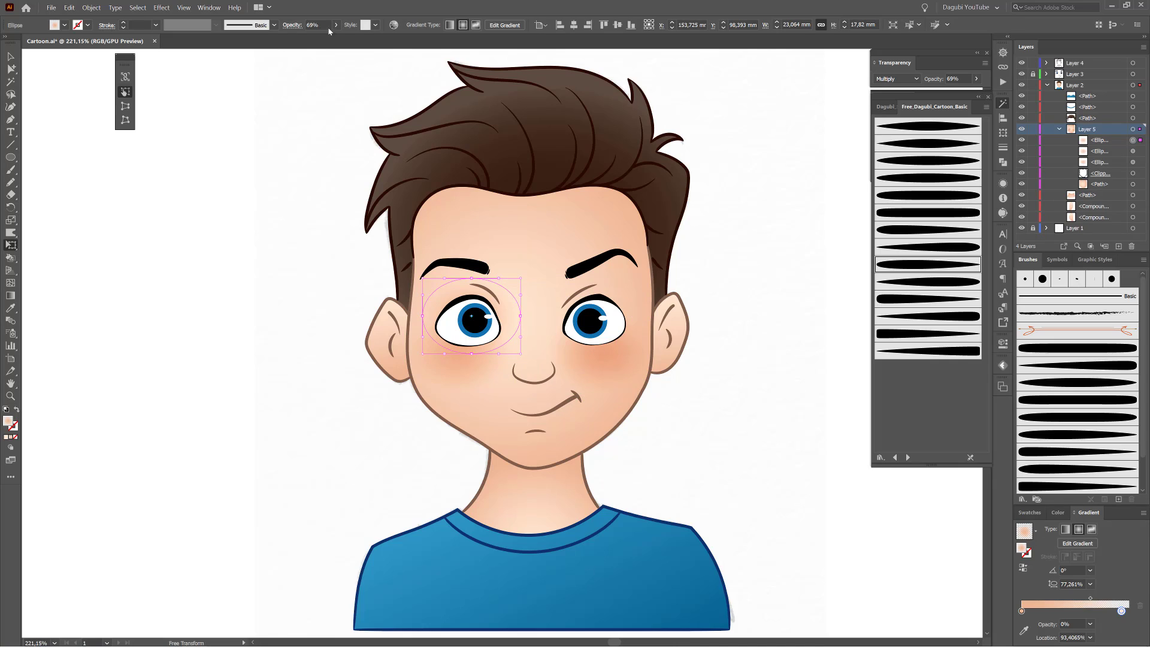
Raise the eye ellipse's opacity to 100%, shift its inner gradient stop outward and recolour that stop light tan.
{"action": "left_click", "coordinate": [1081, 610]}
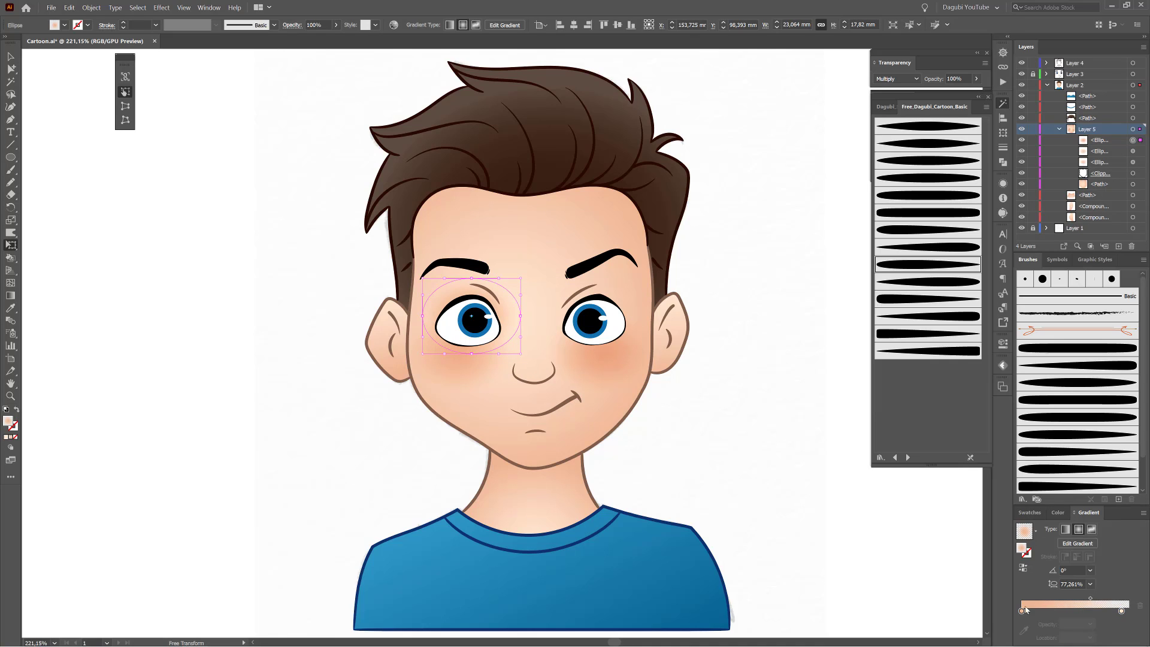
{"action": "double_click", "coordinate": [1066, 612]}
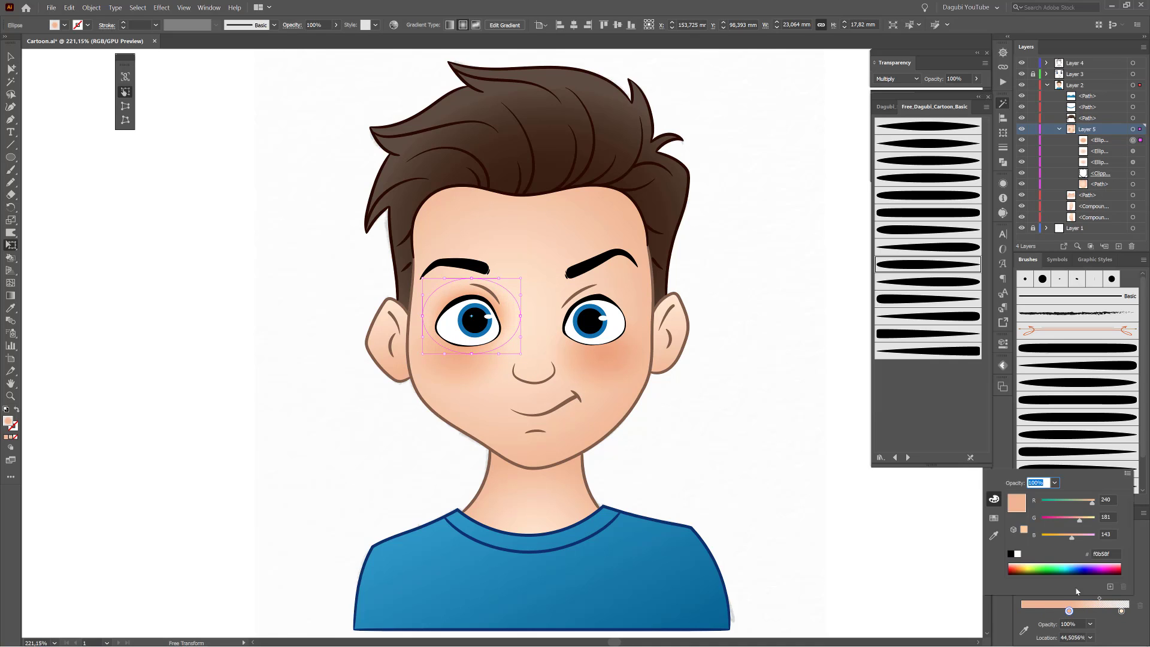
{"action": "left_click", "coordinate": [494, 348]}
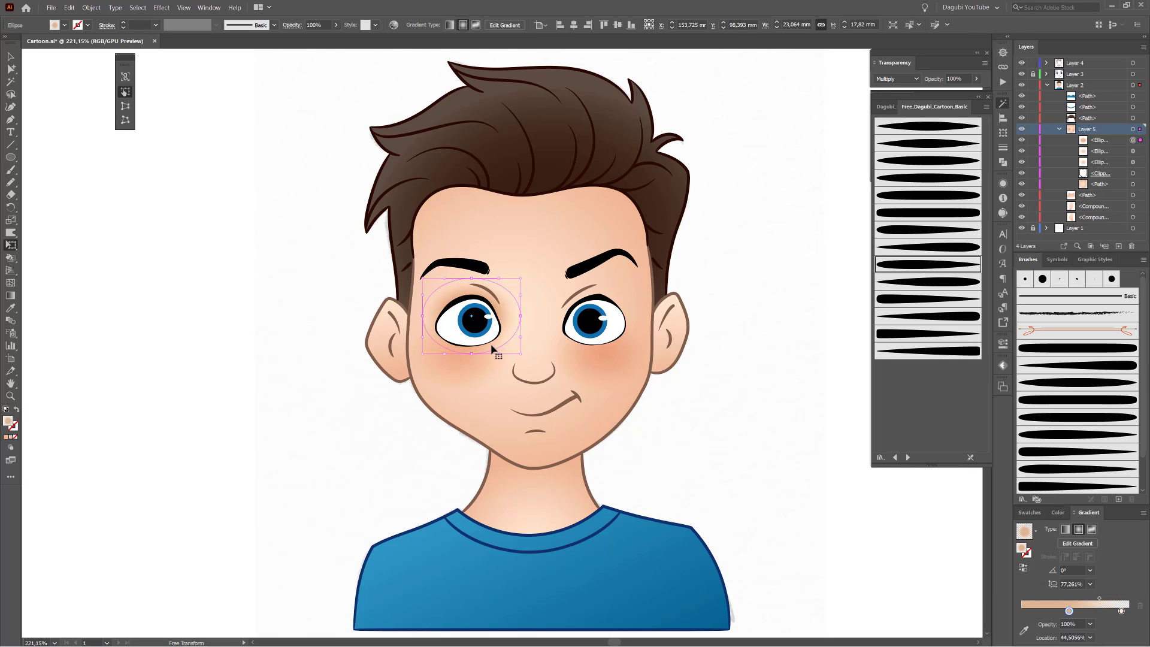
Copy the tan shading ellipse around the right-hand eye and onto the nose, scaling the nose copy to about 14.2 by 10.9 mm.
{"action": "left_click_drag", "start_coordinate": [515, 316], "coordinate": [562, 356]}
{"action": "left_click", "coordinate": [795, 395], "text": "ctrl"}
{"action": "left_click", "coordinate": [626, 305], "text": "ctrl"}
{"action": "left_click_drag", "start_coordinate": [548, 389], "coordinate": [643, 407]}
{"action": "left_click_drag", "start_coordinate": [645, 215], "coordinate": [587, 257]}
{"action": "left_click_drag", "start_coordinate": [537, 344], "coordinate": [538, 357]}
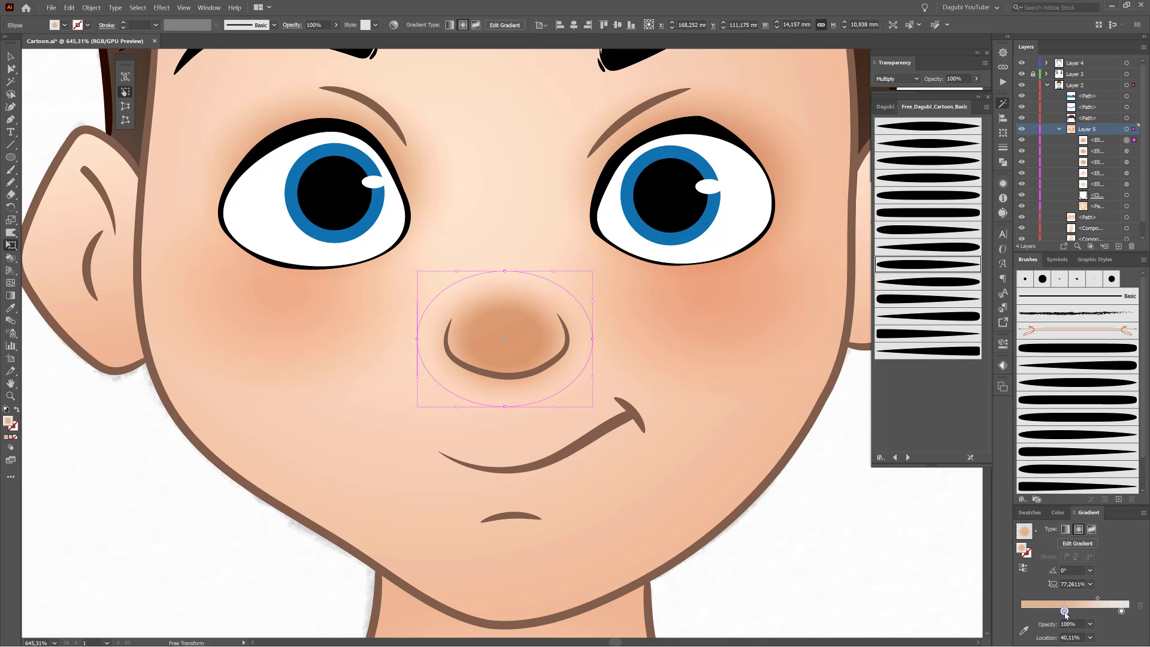
Lower the nose shading's opacity to 57% and recolour its inner gradient stop to a pinker skin tone.
{"action": "left_click", "coordinate": [333, 24]}
{"action": "left_click_drag", "start_coordinate": [336, 38], "coordinate": [318, 38]}
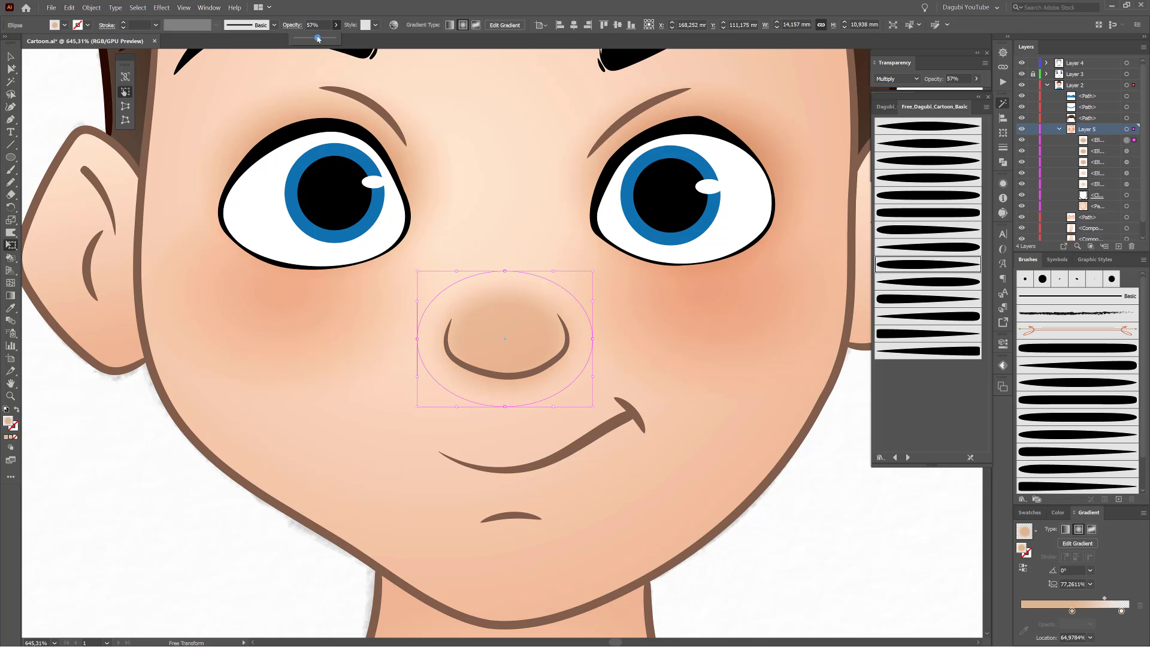
{"action": "left_click", "coordinate": [883, 529], "text": "ctrl"}
{"action": "left_click_drag", "start_coordinate": [880, 527], "coordinate": [822, 486]}
{"action": "left_click_drag", "start_coordinate": [822, 486], "coordinate": [641, 343]}
{"action": "left_click_drag", "start_coordinate": [564, 322], "coordinate": [623, 326]}
{"action": "left_click", "coordinate": [552, 293], "text": "ctrl"}
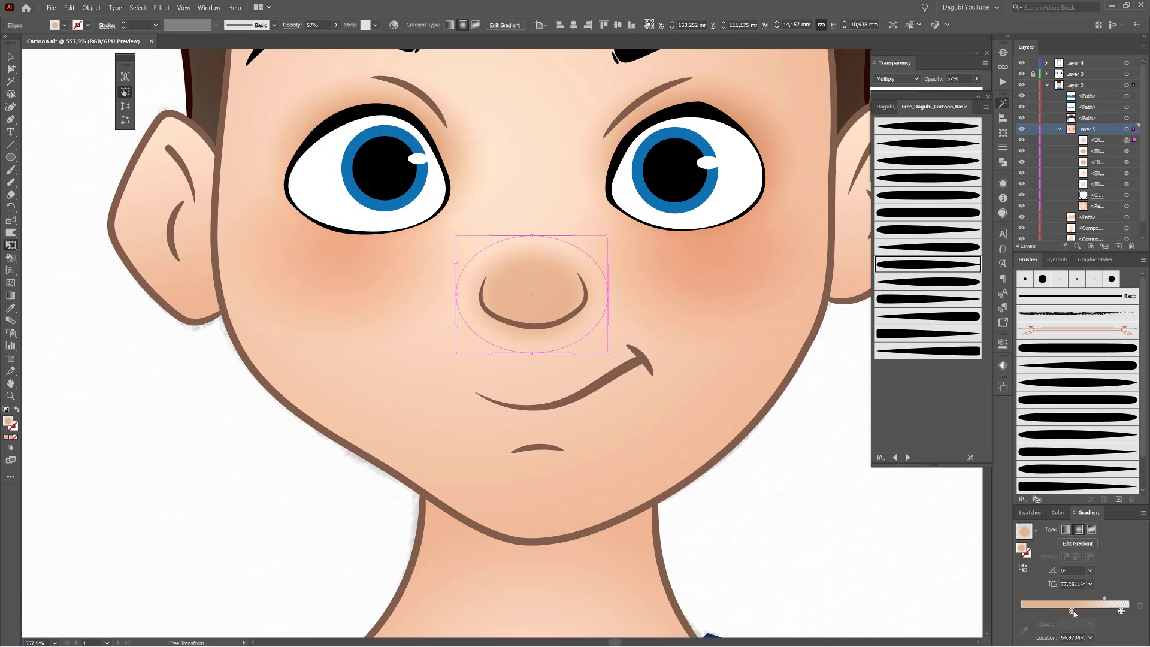
{"action": "double_click", "coordinate": [1072, 611]}
{"action": "key", "text": "Escape"}
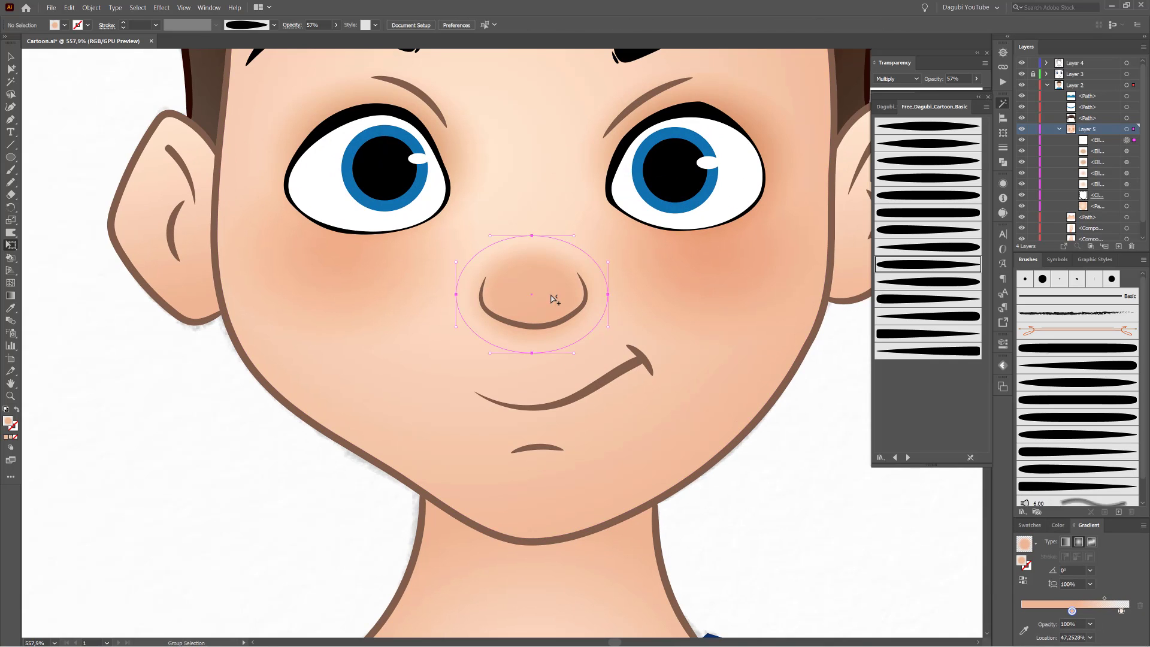
Copy the nose ellipse onto the chin, reverse the copy's gradient and set its blending mode to Screen.
{"action": "left_click_drag", "start_coordinate": [552, 303], "coordinate": [556, 491]}
{"action": "left_click", "coordinate": [1023, 567]}
{"action": "left_click", "coordinate": [896, 78]}
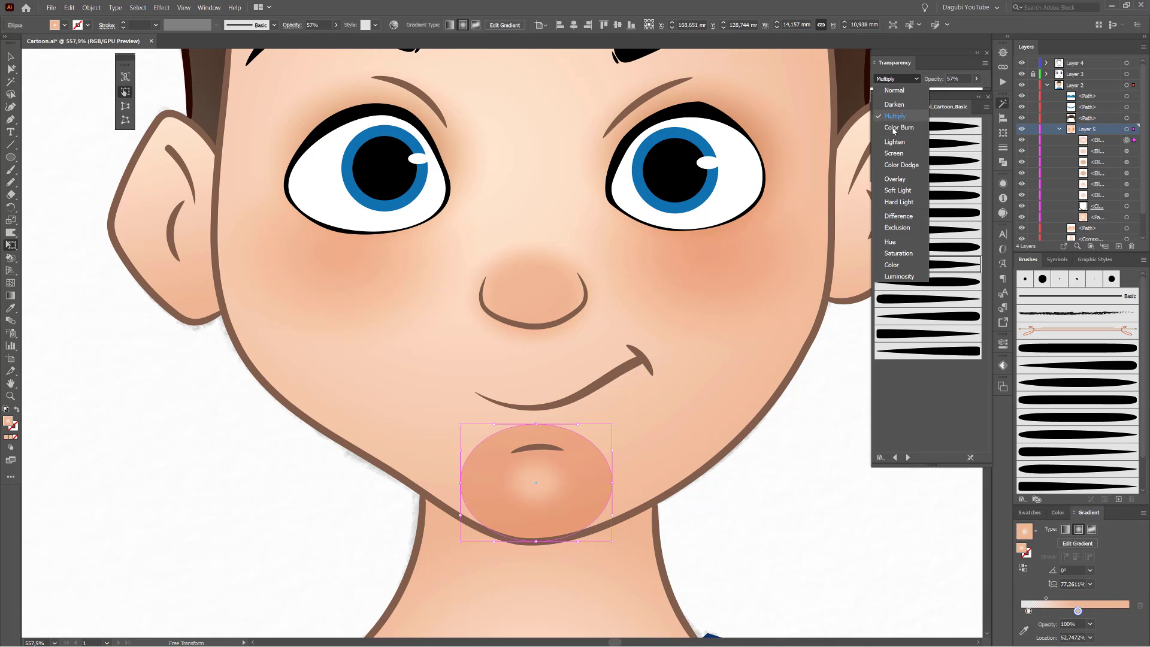
{"action": "left_click", "coordinate": [894, 155]}
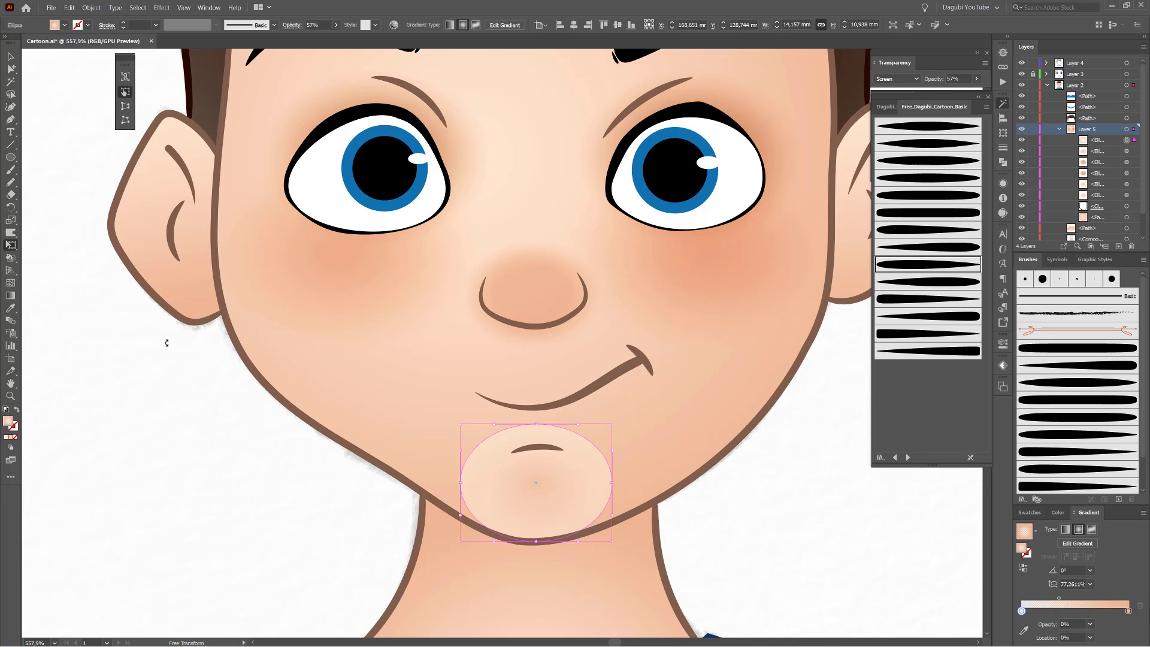
Rotate the chin ellipse 90° and lower its upper edge to make it about 9.85 mm high.
{"action": "key", "text": "g"}
{"action": "left_click", "coordinate": [11, 244]}
{"action": "left_click_drag", "start_coordinate": [614, 421], "coordinate": [599, 555]}
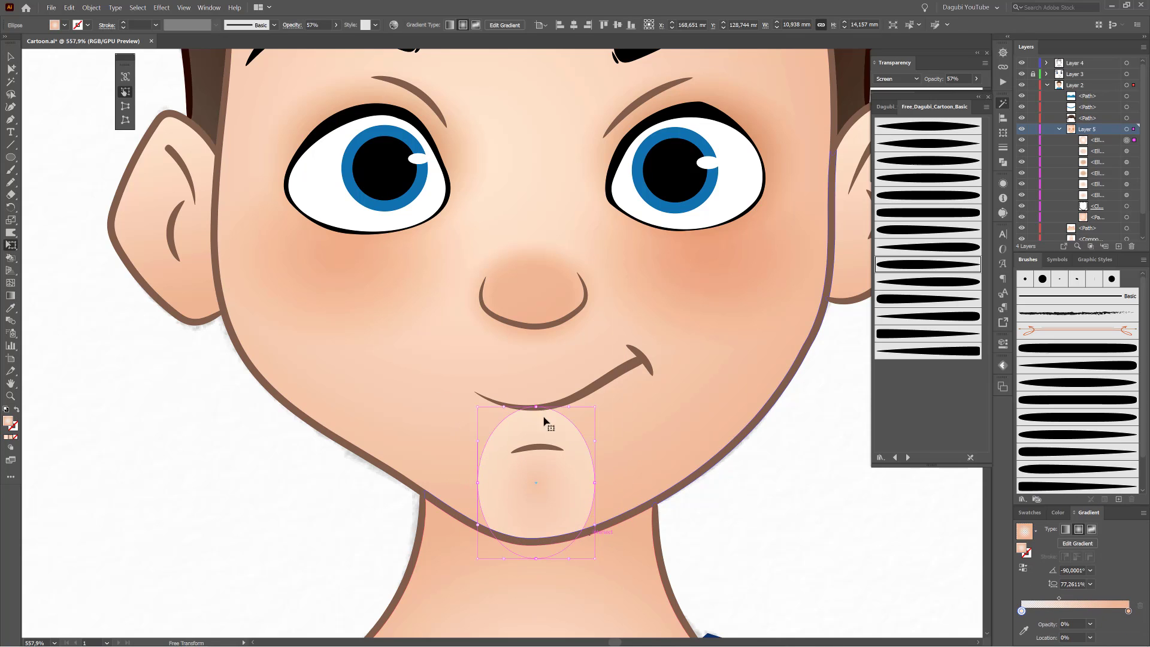
{"action": "left_click_drag", "start_coordinate": [536, 407], "coordinate": [537, 452]}
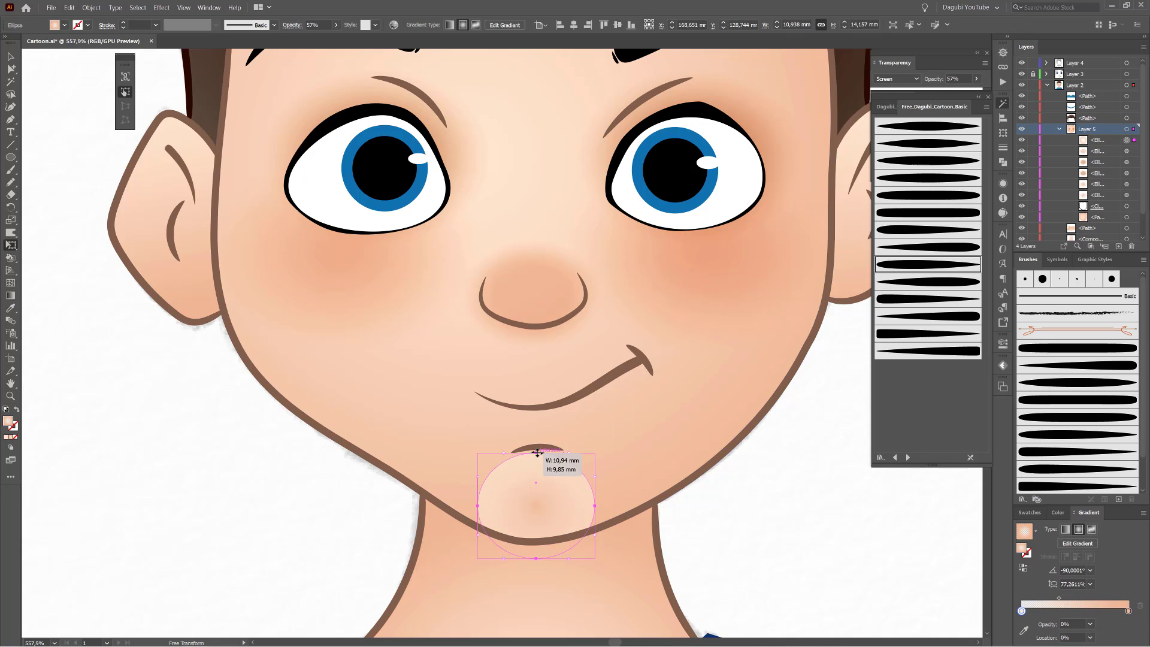
Reverse the chin ellipse's gradient and raise its lower edge to the chin outline with Free Transform.
{"action": "left_click", "coordinate": [1022, 569]}
{"action": "key", "text": "g"}
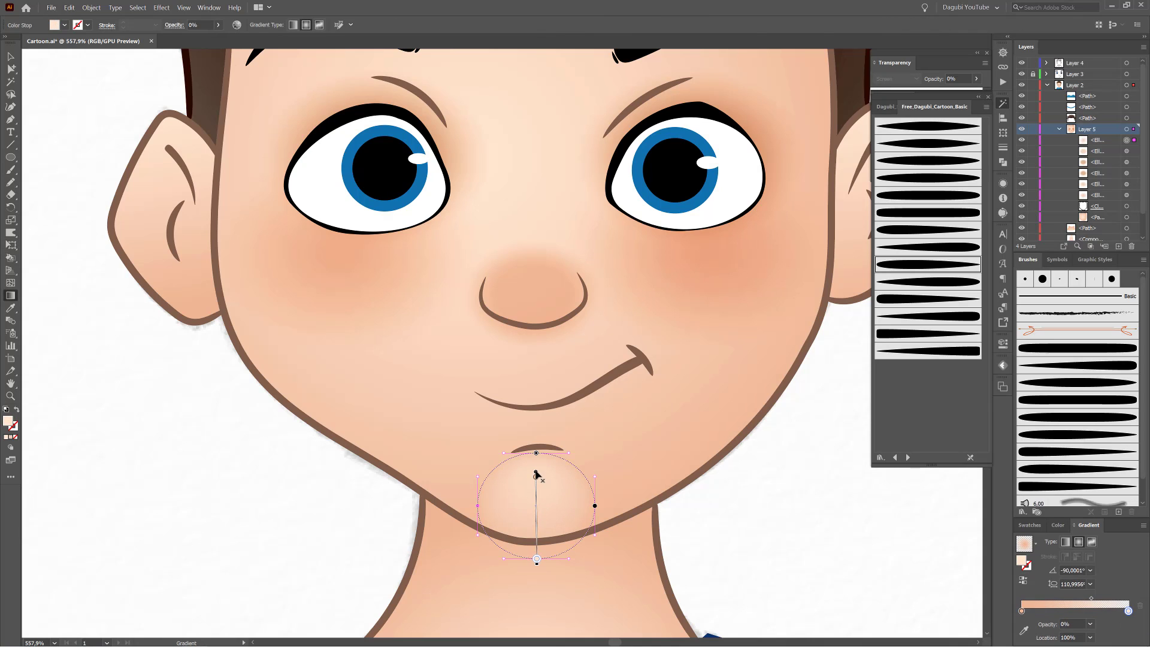
{"action": "left_click", "coordinate": [12, 246]}
{"action": "left_click_drag", "start_coordinate": [536, 558], "coordinate": [537, 534]}
{"action": "left_click_drag", "start_coordinate": [595, 534], "coordinate": [605, 541]}
{"action": "left_click_drag", "start_coordinate": [567, 490], "coordinate": [570, 494]}
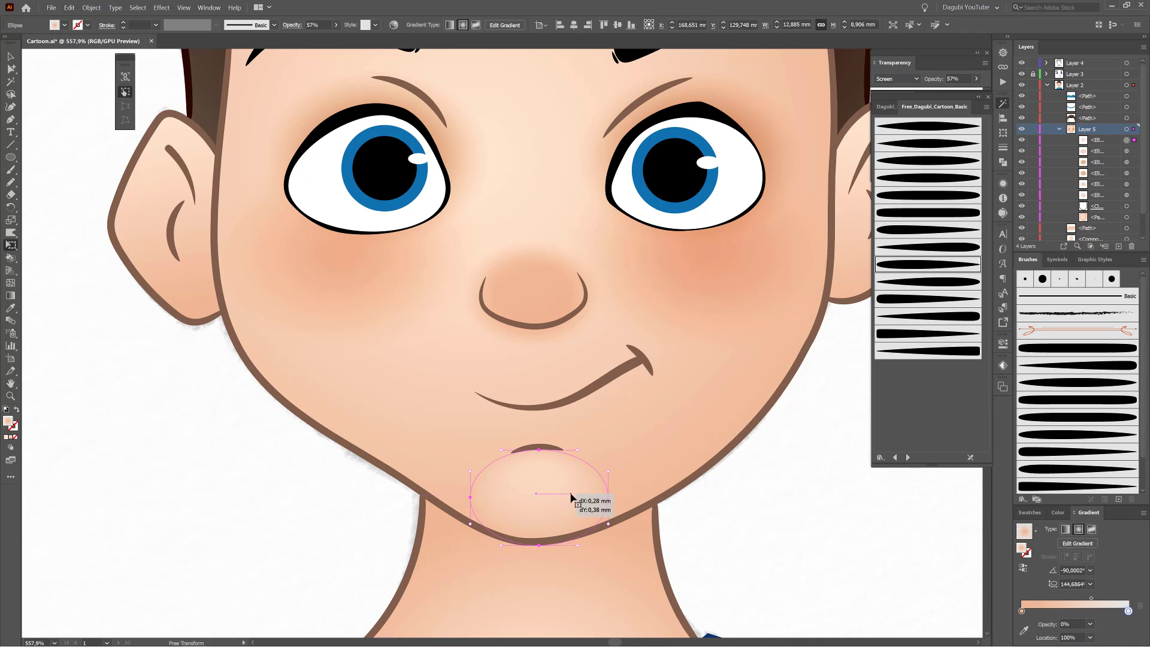
{"action": "key", "text": "g"}
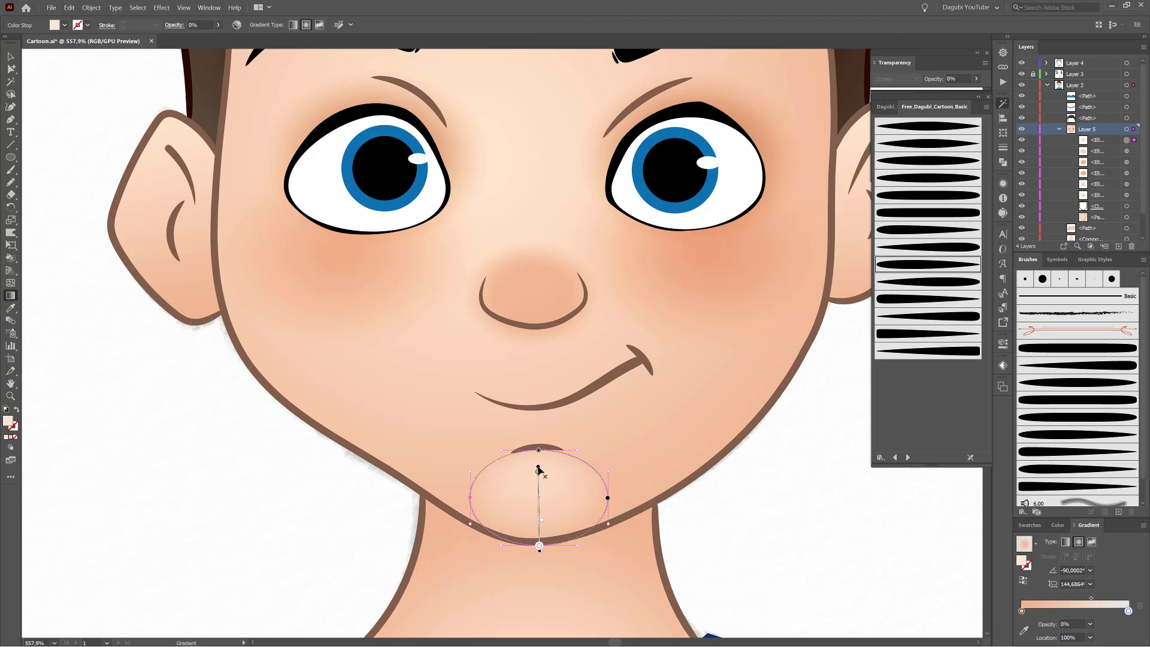
{"action": "key", "text": "ctrl"}
{"action": "left_click", "coordinate": [590, 476], "text": "ctrl"}
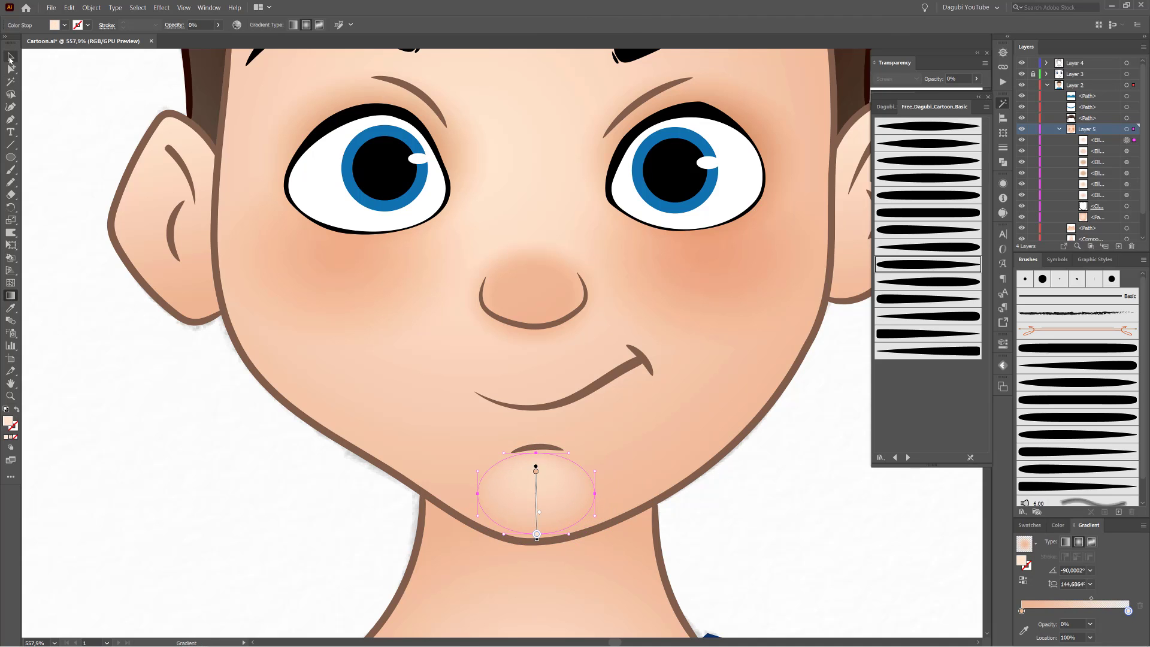
Lower the chin highlight's opacity to 39% and deselect it.
{"action": "left_click", "coordinate": [10, 57]}
{"action": "scroll", "coordinate": [740, 536], "scroll_direction": "down", "scroll_amount": 5}
{"action": "left_click_drag", "start_coordinate": [310, 38], "coordinate": [311, 38]}
{"action": "left_click", "coordinate": [390, 241]}
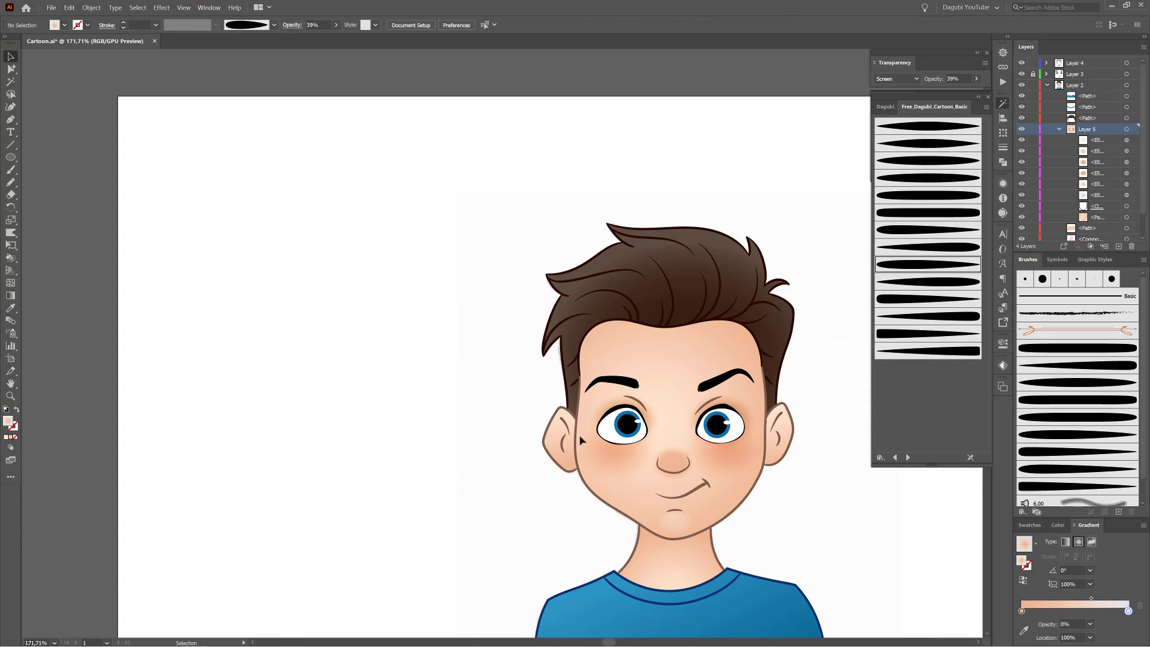
Add another soft Screen-mode highlight ellipse to the face and reshape it over the forehead.
{"action": "left_click_drag", "start_coordinate": [580, 438], "coordinate": [714, 445]}
{"action": "left_click_drag", "start_coordinate": [714, 446], "coordinate": [579, 388]}
{"action": "left_click_drag", "start_coordinate": [572, 482], "coordinate": [607, 259]}
{"action": "left_click_drag", "start_coordinate": [582, 297], "coordinate": [583, 288]}
{"action": "left_click_drag", "start_coordinate": [615, 322], "coordinate": [621, 313]}
{"action": "left_click_drag", "start_coordinate": [585, 287], "coordinate": [593, 287]}
{"action": "left_click", "coordinate": [793, 414]}
{"action": "left_click_drag", "start_coordinate": [831, 447], "coordinate": [803, 451]}
{"action": "left_click_drag", "start_coordinate": [776, 504], "coordinate": [786, 476]}
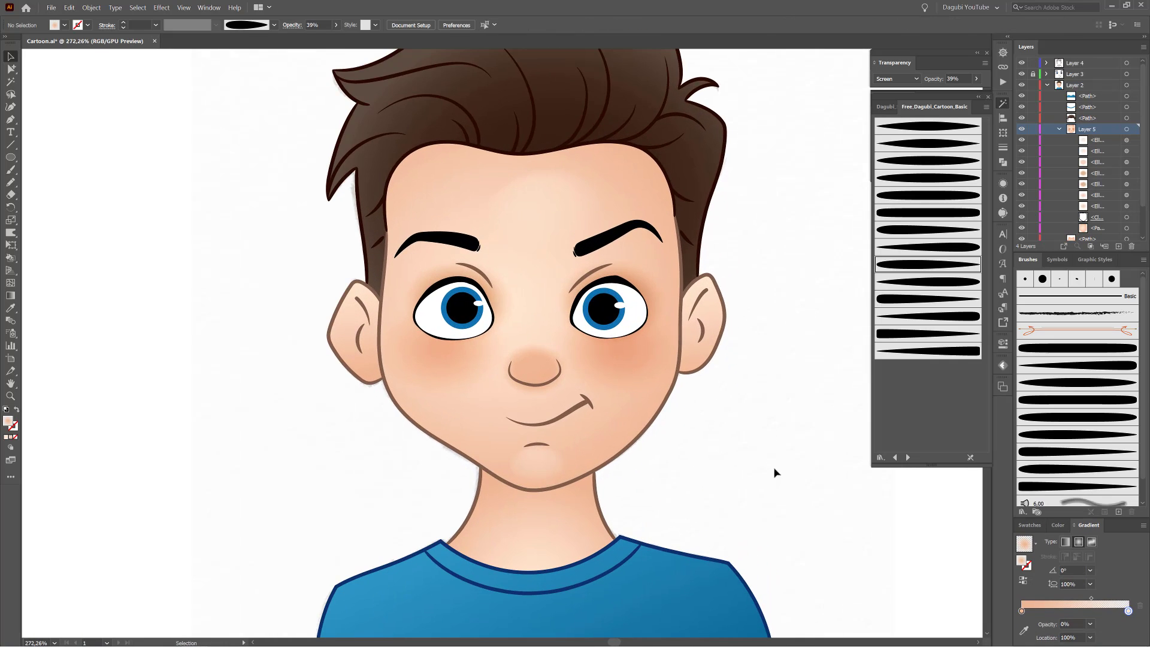
Copy the blush ellipse from the right-hand cheek.
{"action": "left_click", "coordinate": [619, 370]}
{"action": "left_click", "coordinate": [69, 8]}
{"action": "left_click", "coordinate": [77, 50]}
{"action": "scroll", "coordinate": [1068, 84], "scroll_direction": "down", "scroll_amount": 2}
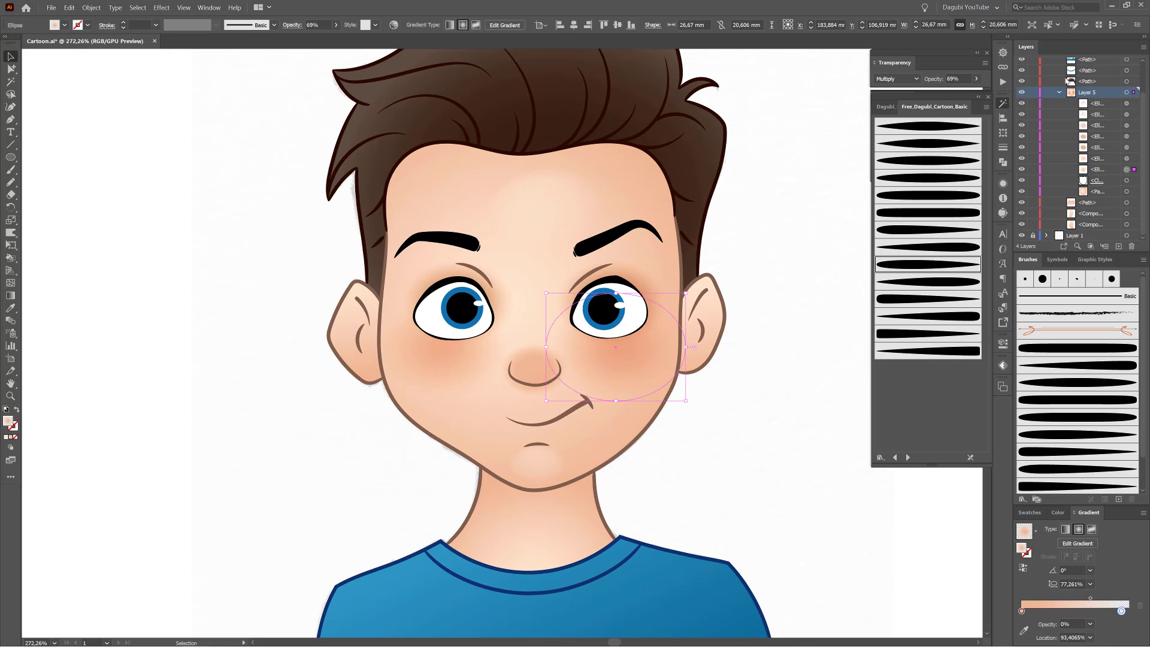
Combine both ear shapes into a single compound path.
{"action": "left_click", "coordinate": [1059, 93]}
{"action": "left_click", "coordinate": [1099, 152]}
{"action": "left_click", "coordinate": [702, 342]}
{"action": "left_click", "coordinate": [357, 342], "text": "shift"}
{"action": "left_click", "coordinate": [91, 8]}
{"action": "mouse_move", "coordinate": [150, 308]}
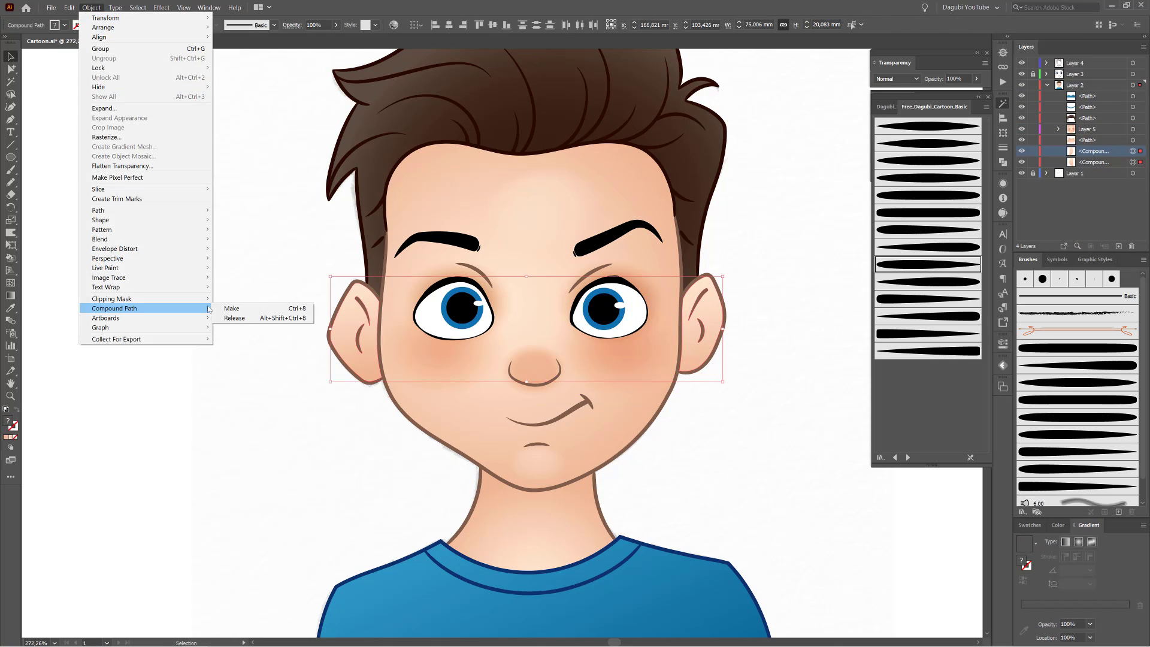
{"action": "left_click", "coordinate": [237, 307]}
Apply a vertical linear skin-tone gradient running downward across both ears.
{"action": "left_click", "coordinate": [10, 295]}
{"action": "left_click_drag", "start_coordinate": [546, 267], "coordinate": [545, 353]}
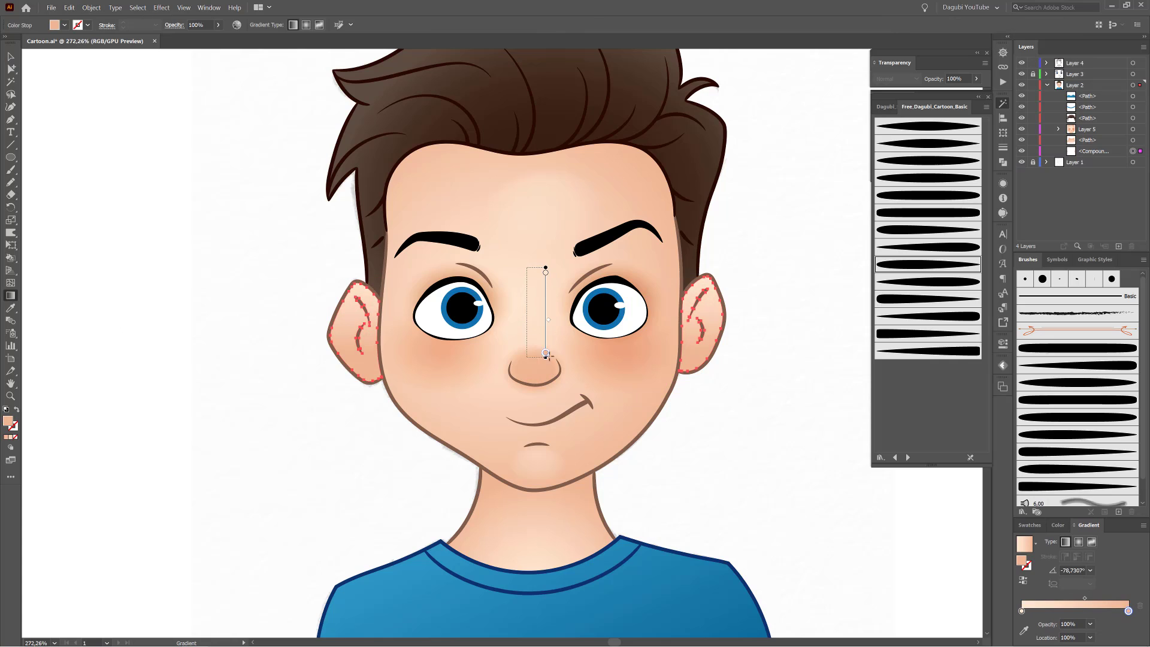
{"action": "left_click", "coordinate": [827, 374]}
Collect the duplicated ear shapes in a new masked sublayer and paste the copied blush ellipse into it.
{"action": "left_click", "coordinate": [1078, 151]}
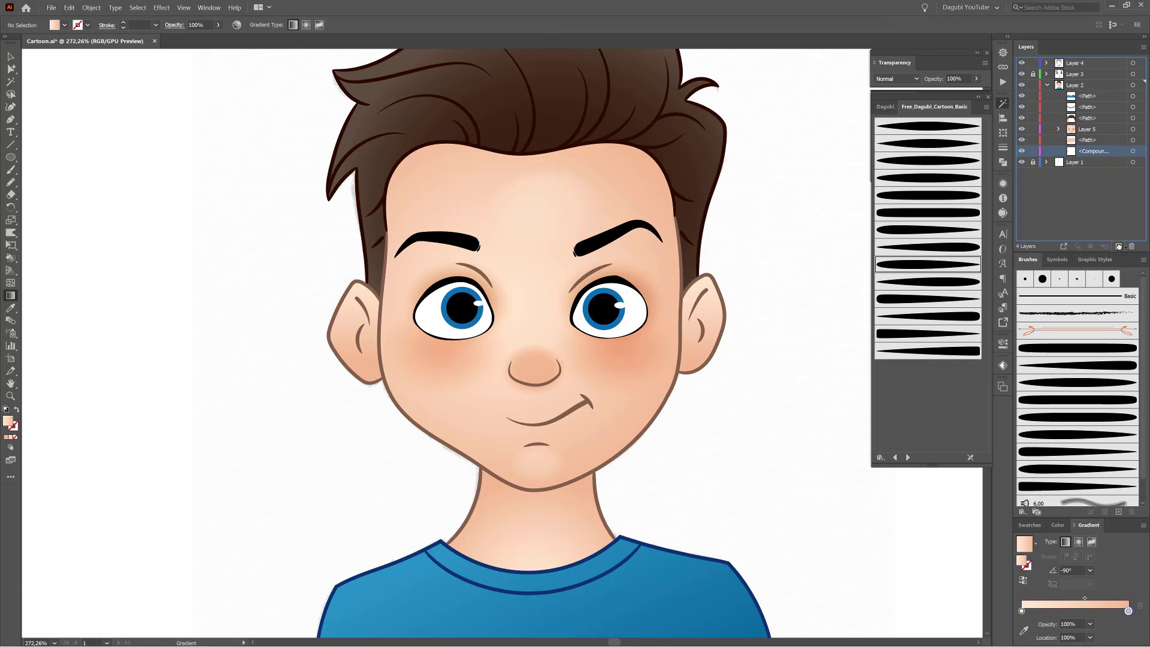
{"action": "left_click", "coordinate": [1142, 47]}
{"action": "left_click", "coordinate": [1072, 157]}
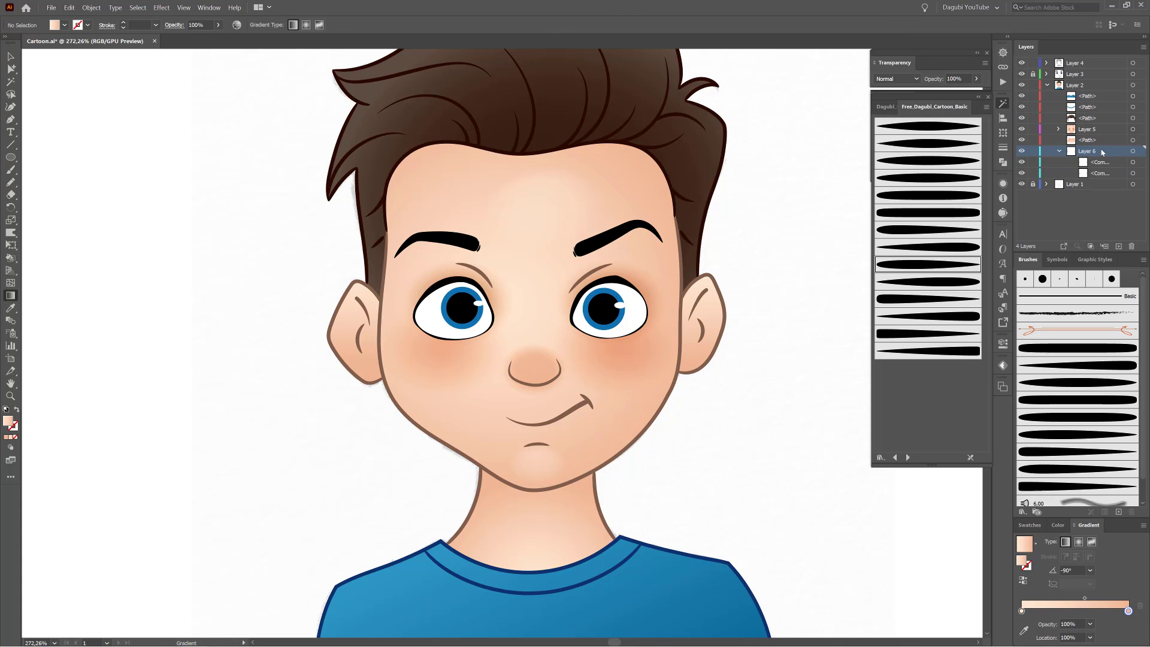
{"action": "left_click", "coordinate": [69, 8]}
{"action": "left_click", "coordinate": [85, 57]}
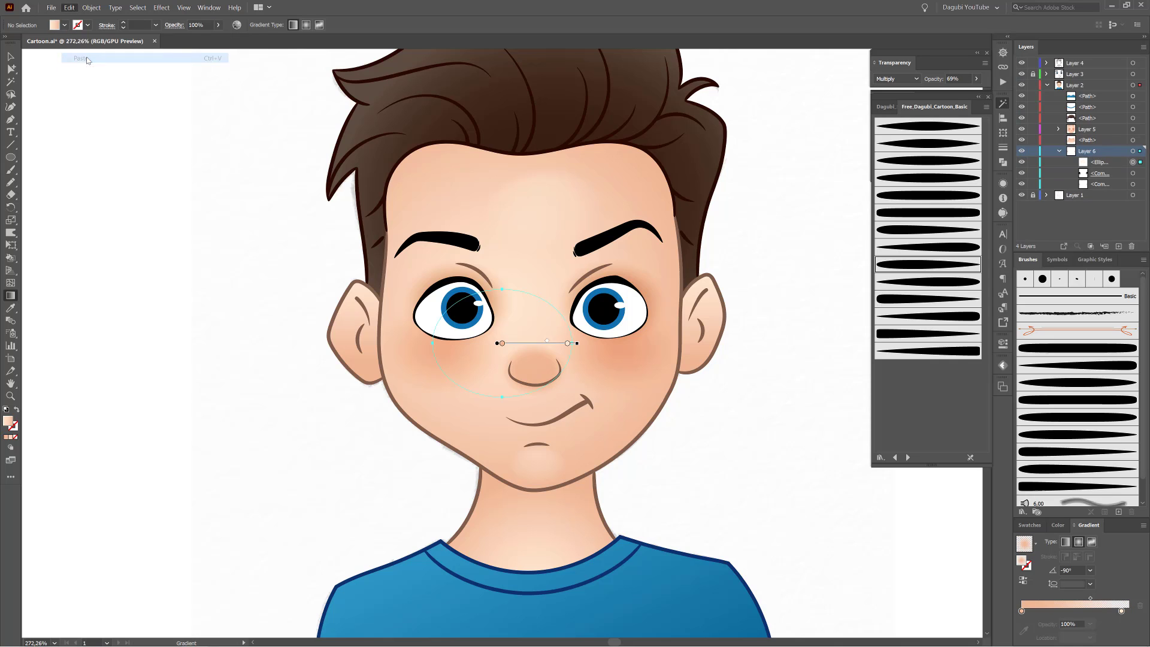
Scale and rotate the pasted blush ellipse into a shade for the right-hand upper ear and place a copy in the other ear.
{"action": "left_click", "coordinate": [10, 245]}
{"action": "left_click_drag", "start_coordinate": [538, 334], "coordinate": [768, 301]}
{"action": "left_click_drag", "start_coordinate": [764, 258], "coordinate": [724, 290]}
{"action": "left_click_drag", "start_coordinate": [726, 340], "coordinate": [361, 322]}
{"action": "left_click_drag", "start_coordinate": [351, 361], "coordinate": [292, 280]}
{"action": "left_click_drag", "start_coordinate": [360, 324], "coordinate": [364, 320]}
{"action": "left_click_drag", "start_coordinate": [361, 325], "coordinate": [385, 389]}
{"action": "left_click_drag", "start_coordinate": [420, 431], "coordinate": [389, 376]}
Set an ear ellipse to Screen blending and place it as a highlight in the inner lower part of both ears.
{"action": "left_click", "coordinate": [896, 79]}
{"action": "left_click", "coordinate": [892, 152]}
{"action": "left_click_drag", "start_coordinate": [407, 394], "coordinate": [151, 394]}
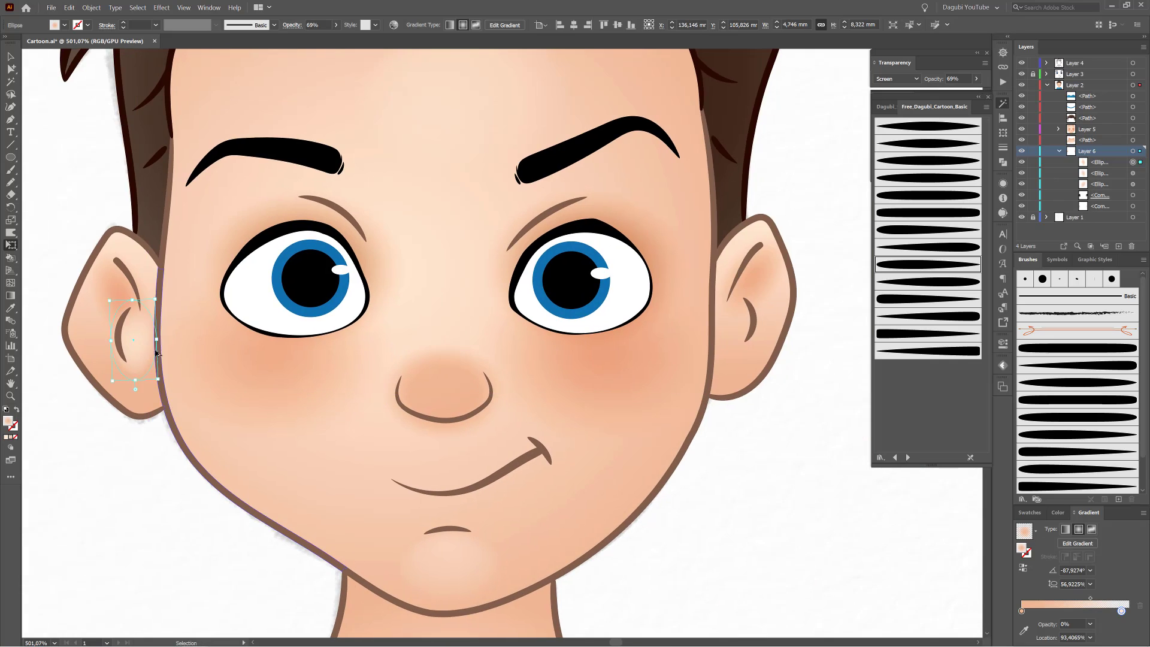
{"action": "left_click_drag", "start_coordinate": [145, 346], "coordinate": [747, 331]}
{"action": "left_click", "coordinate": [774, 478]}
{"action": "scroll", "coordinate": [812, 491], "scroll_direction": "down", "scroll_amount": 6}
{"action": "left_click_drag", "start_coordinate": [830, 500], "coordinate": [663, 394]}
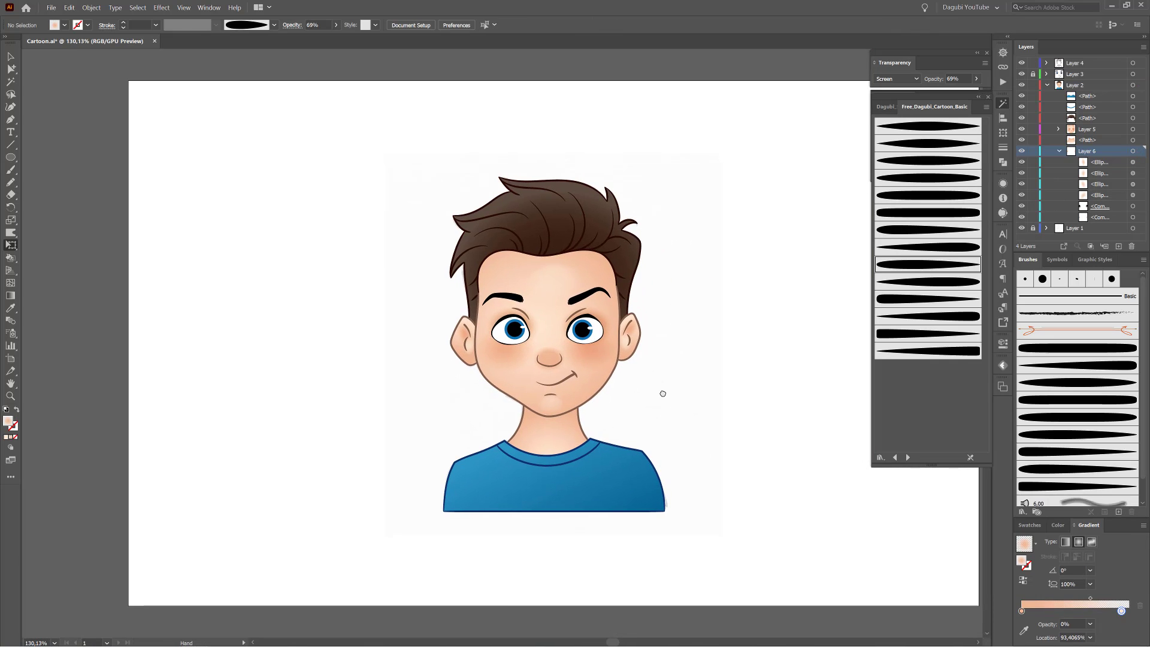
{"action": "scroll", "coordinate": [608, 385], "scroll_direction": "up", "scroll_amount": 2}
{"action": "left_click_drag", "start_coordinate": [609, 361], "coordinate": [619, 386]}
{"action": "scroll", "coordinate": [620, 387], "scroll_direction": "up", "scroll_amount": 2}
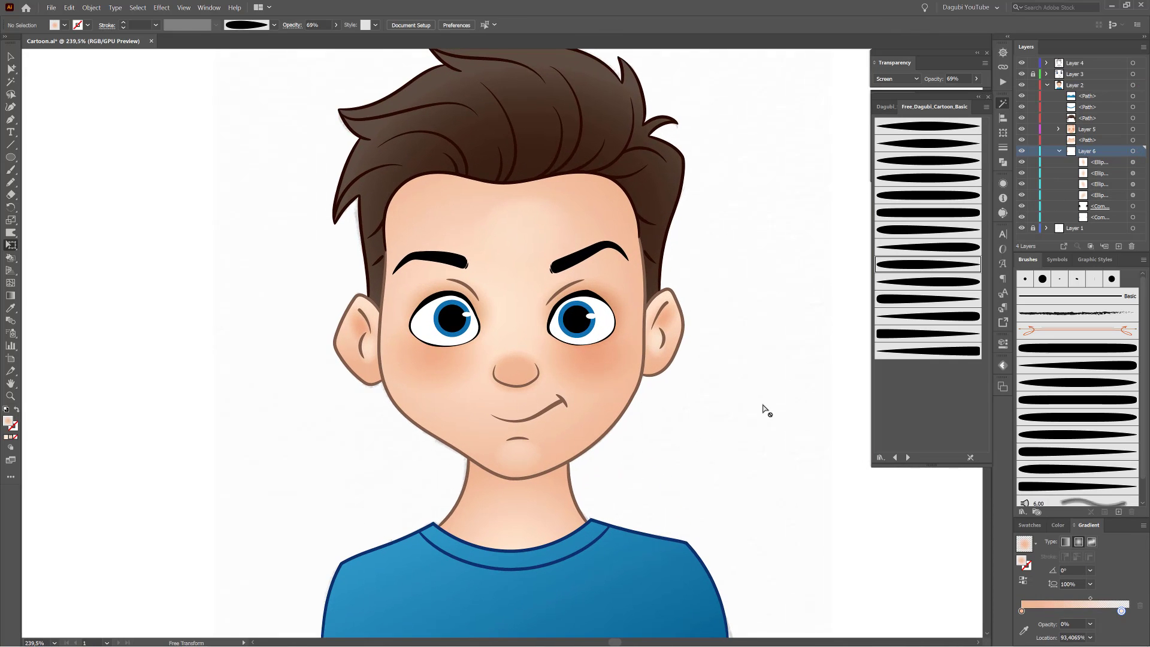
Collect the duplicated neck path in a new masked sublayer and paste the copied blush ellipse into it.
{"action": "left_click", "coordinate": [1058, 151]}
{"action": "left_click_drag", "start_coordinate": [1114, 140], "coordinate": [1107, 144]}
{"action": "left_click", "coordinate": [1107, 141]}
{"action": "left_click", "coordinate": [1143, 47]}
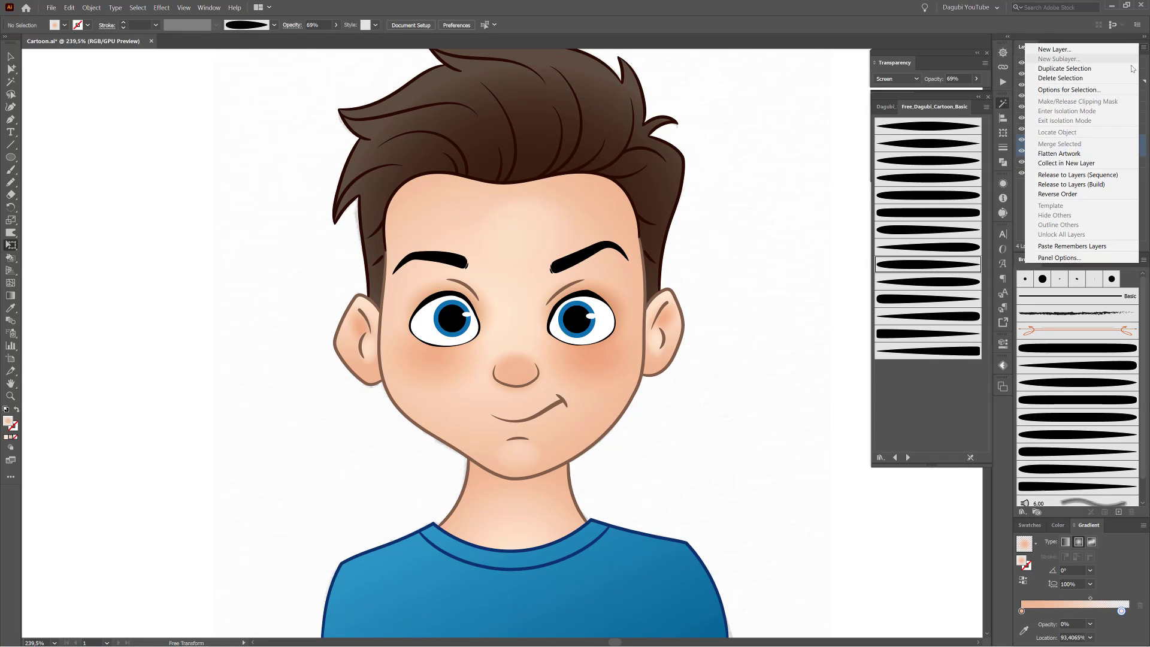
{"action": "left_click", "coordinate": [1069, 165]}
{"action": "left_click", "coordinate": [1058, 141]}
{"action": "left_click", "coordinate": [69, 7]}
{"action": "left_click", "coordinate": [89, 76]}
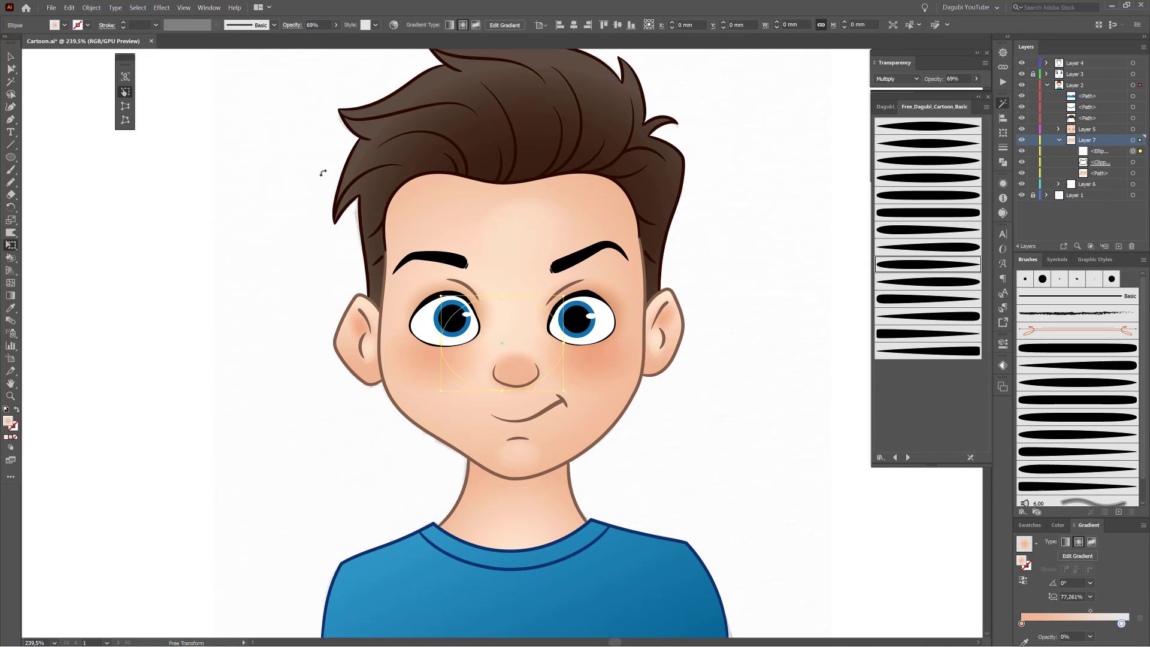
Widen the pasted ellipse to about 44 mm under the chin as a neck shadow, with a denser tan gradient at 100% opacity.
{"action": "left_click_drag", "start_coordinate": [1021, 610], "coordinate": [1079, 611]}
{"action": "left_click_drag", "start_coordinate": [1108, 599], "coordinate": [1103, 599]}
{"action": "left_click_drag", "start_coordinate": [573, 469], "coordinate": [636, 464]}
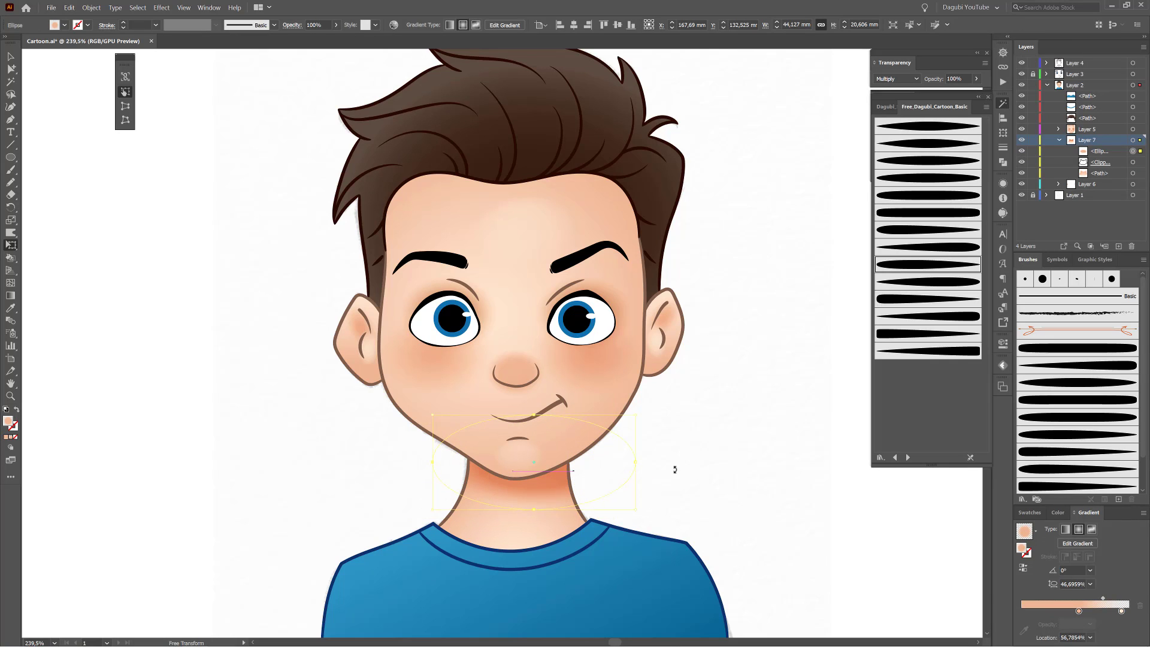
{"action": "double_click", "coordinate": [1079, 611]}
{"action": "left_click", "coordinate": [786, 555]}
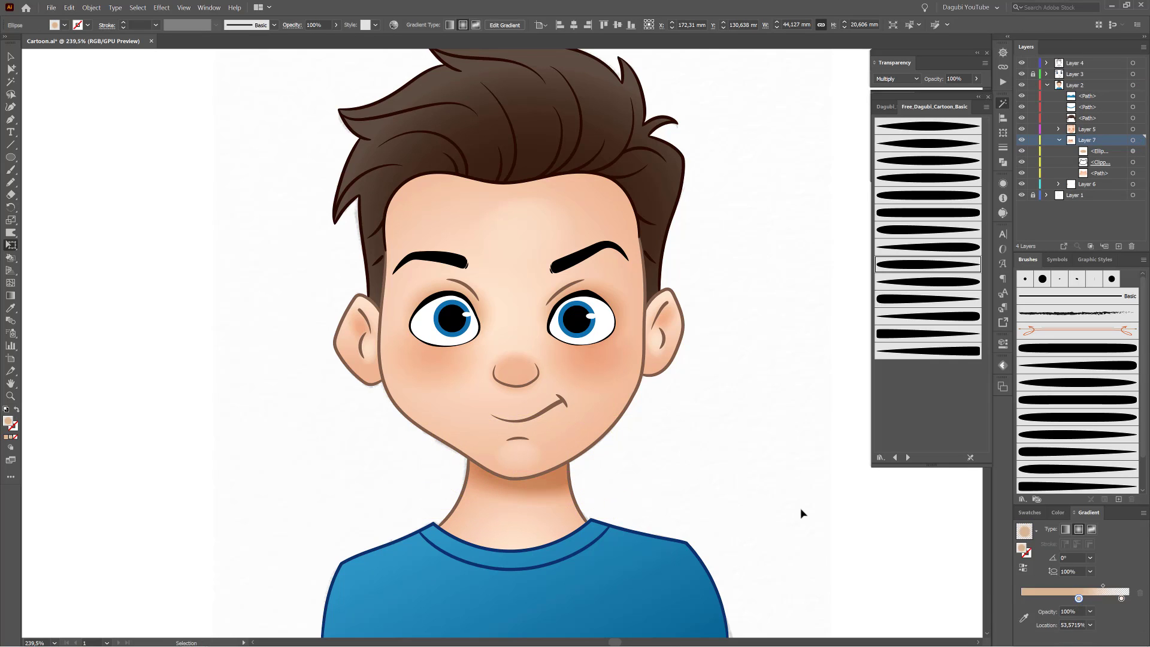
Release the compound path of the two eye whites so each eye is a separate shape.
{"action": "key", "text": "ctrl+0"}
{"action": "left_click_drag", "start_coordinate": [583, 395], "coordinate": [649, 389]}
{"action": "left_click", "coordinate": [1046, 73]}
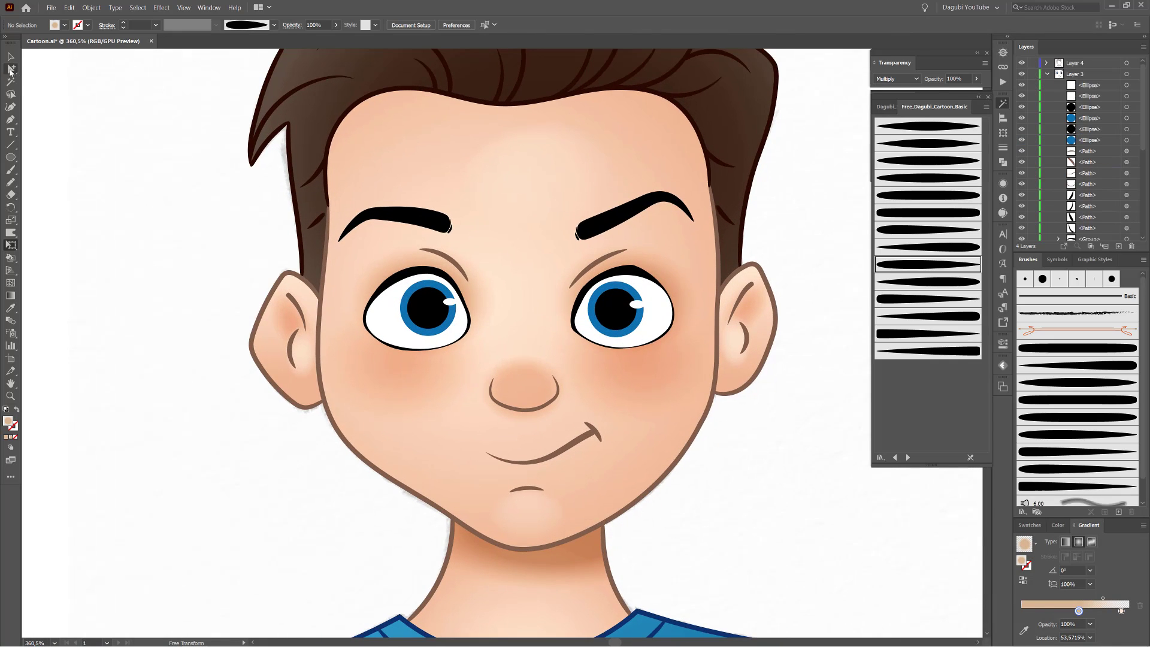
{"action": "left_click", "coordinate": [654, 335]}
{"action": "left_click", "coordinate": [91, 8]}
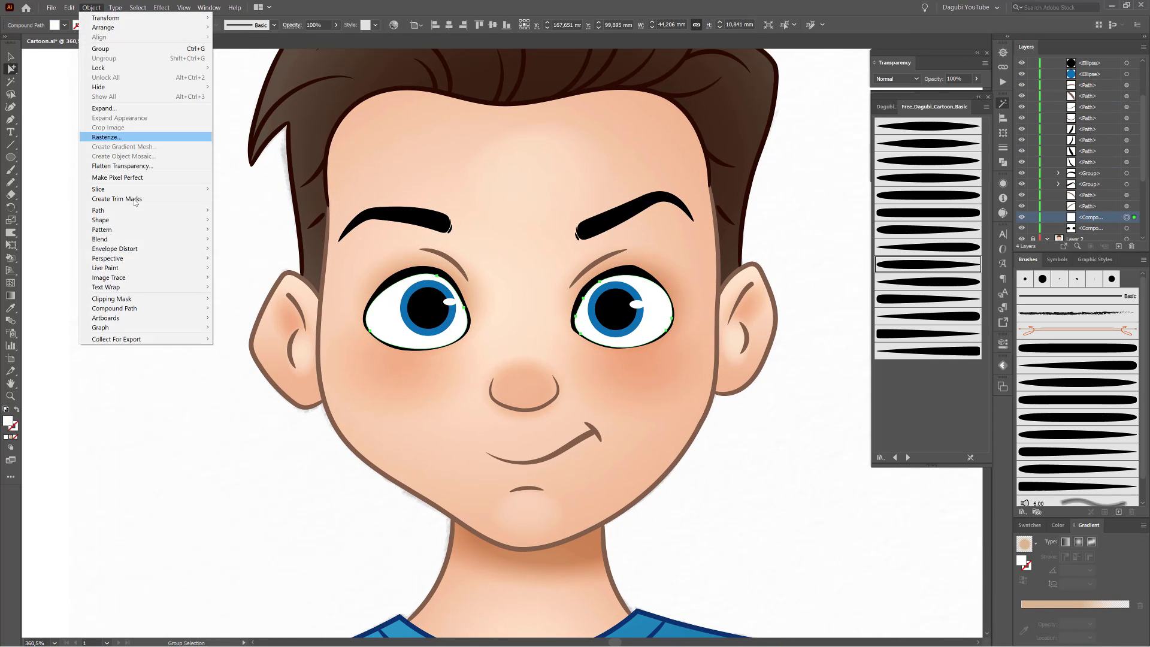
{"action": "mouse_move", "coordinate": [138, 309]}
{"action": "left_click", "coordinate": [234, 318]}
Fill the right-hand eye white with the White, Black gradient preset set to radial.
{"action": "left_click", "coordinate": [656, 328]}
{"action": "left_click", "coordinate": [1035, 544]}
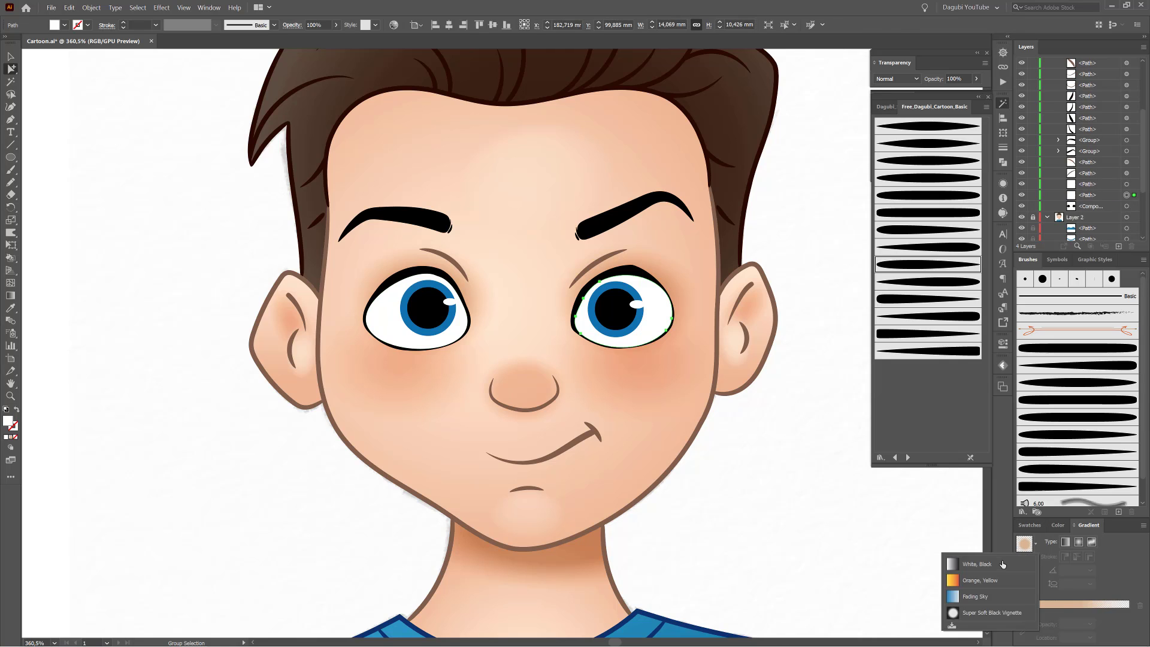
{"action": "left_click", "coordinate": [1000, 564]}
{"action": "left_click", "coordinate": [1078, 529]}
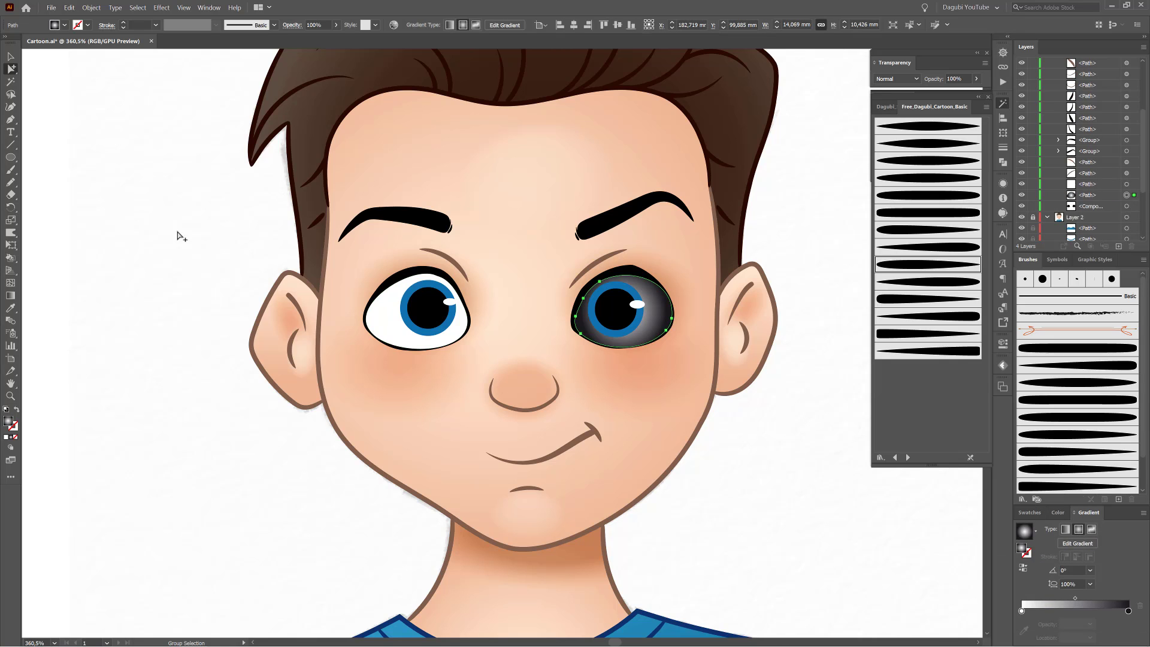
Lighten the eye gradient's dark stop to grey, fit the gradient to the eyeball's oval, and shift its midpoint to about 82%.
{"action": "left_click", "coordinate": [1092, 615]}
{"action": "mouse_move", "coordinate": [1128, 612]}
{"action": "left_mouse_down"}
{"action": "mouse_move", "coordinate": [1125, 634]}
{"action": "mouse_move", "coordinate": [1128, 612]}
{"action": "left_mouse_up"}
{"action": "left_click_drag", "start_coordinate": [580, 311], "coordinate": [562, 312]}
{"action": "left_click_drag", "start_coordinate": [623, 249], "coordinate": [623, 267]}
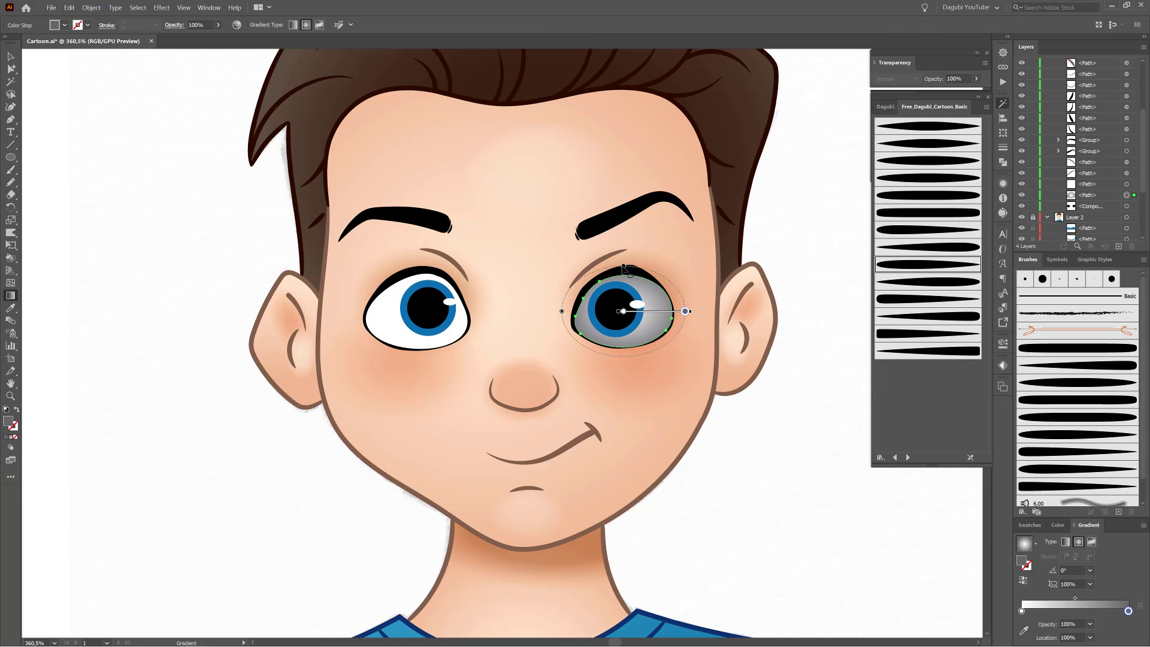
{"action": "left_click_drag", "start_coordinate": [1076, 600], "coordinate": [1108, 598]}
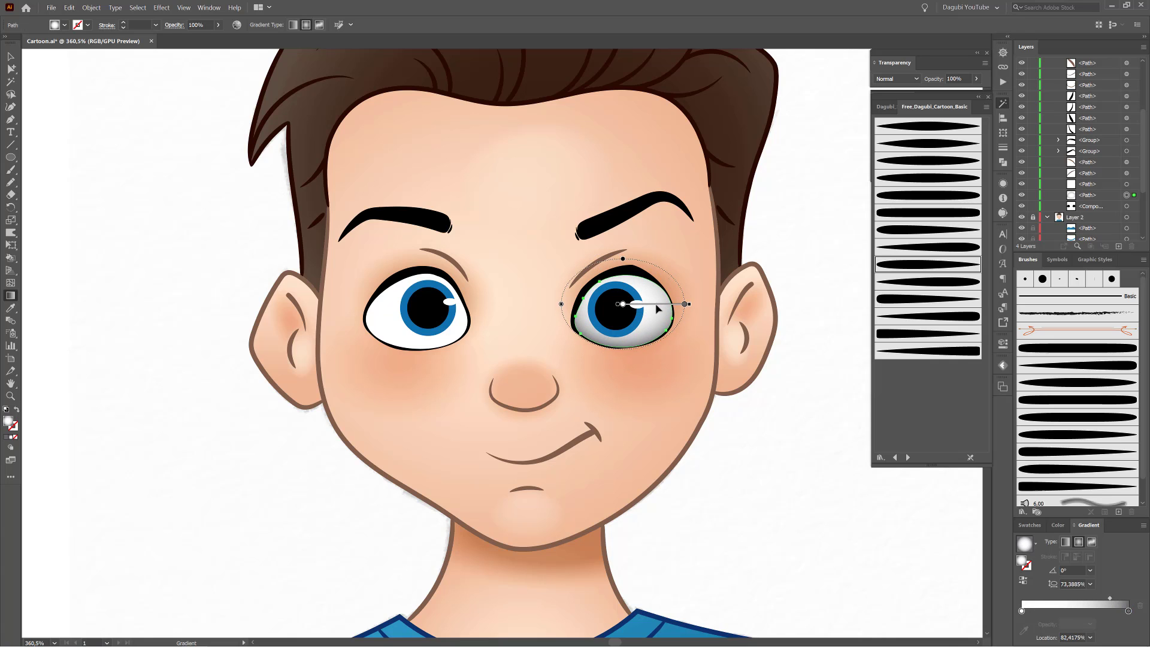
Sample the finished eye gradient onto the left-hand eye white and fit its oval to that eyeball.
{"action": "left_click", "coordinate": [12, 71]}
{"action": "left_click", "coordinate": [384, 318]}
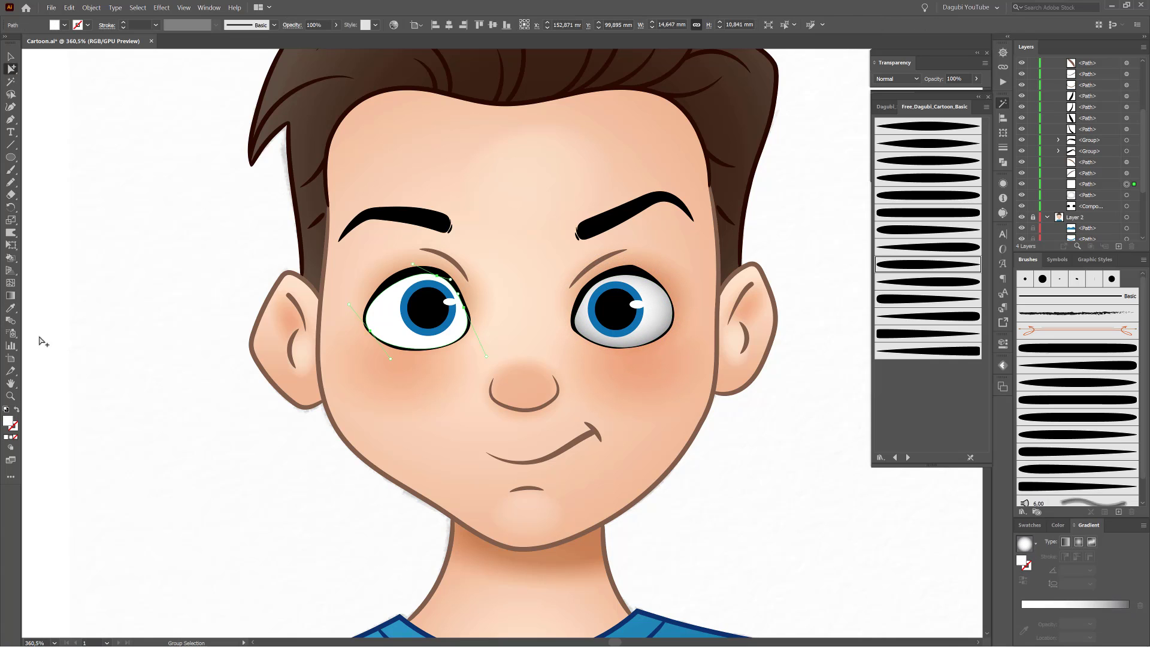
{"action": "left_click", "coordinate": [11, 308]}
{"action": "left_click", "coordinate": [657, 294]}
{"action": "left_click", "coordinate": [11, 296]}
{"action": "left_click_drag", "start_coordinate": [372, 312], "coordinate": [360, 313]}
{"action": "left_click_drag", "start_coordinate": [417, 254], "coordinate": [416, 269]}
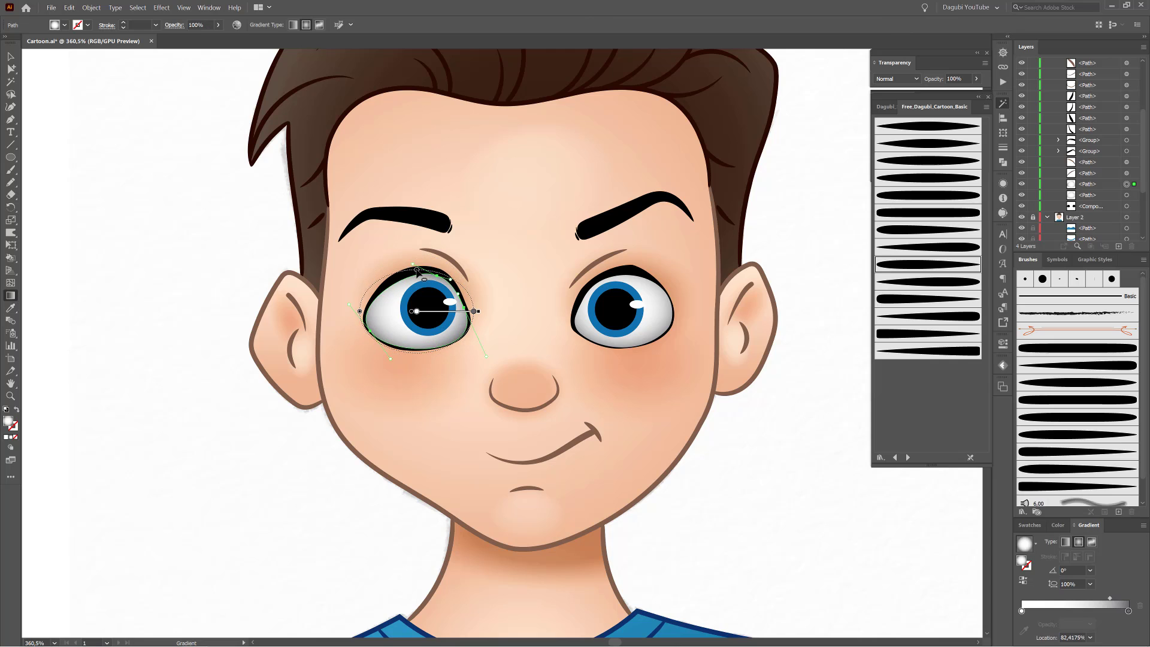
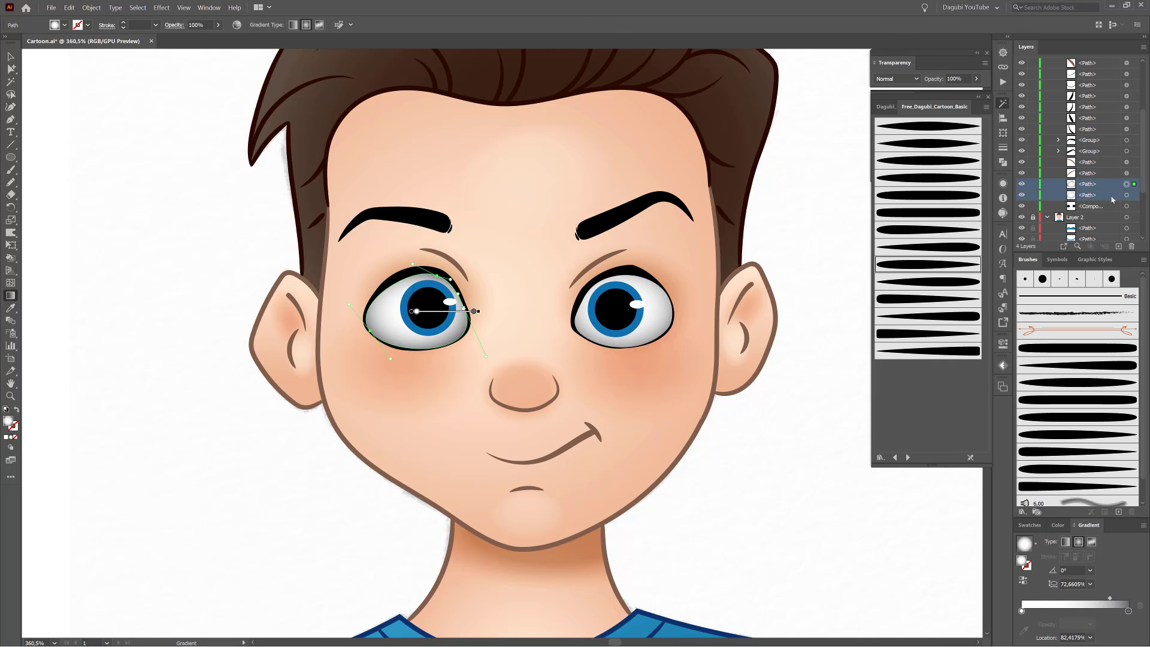
Duplicate both eye whites and bring the copies to the front of the eye artwork.
{"action": "left_click_drag", "start_coordinate": [1112, 199], "coordinate": [1118, 246]}
{"action": "scroll", "coordinate": [1133, 209], "scroll_direction": "up", "scroll_amount": 3}
{"action": "scroll", "coordinate": [1135, 209], "scroll_direction": "down", "scroll_amount": 3}
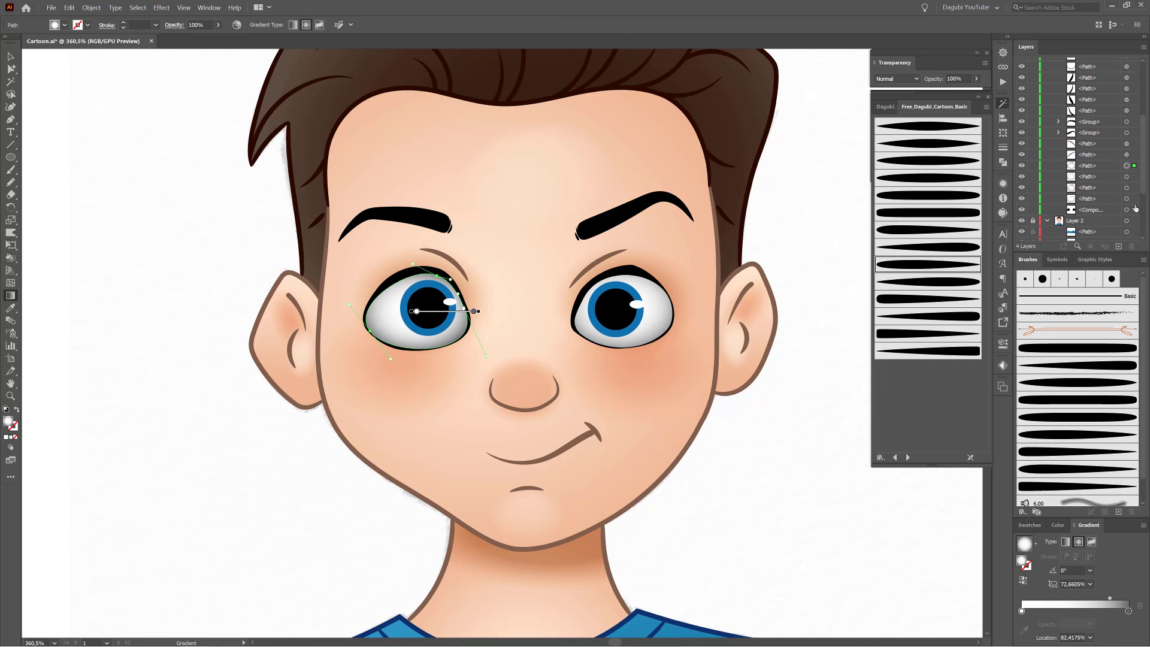
{"action": "right_click", "coordinate": [711, 235]}
{"action": "mouse_move", "coordinate": [754, 371]}
{"action": "left_click", "coordinate": [826, 372]}
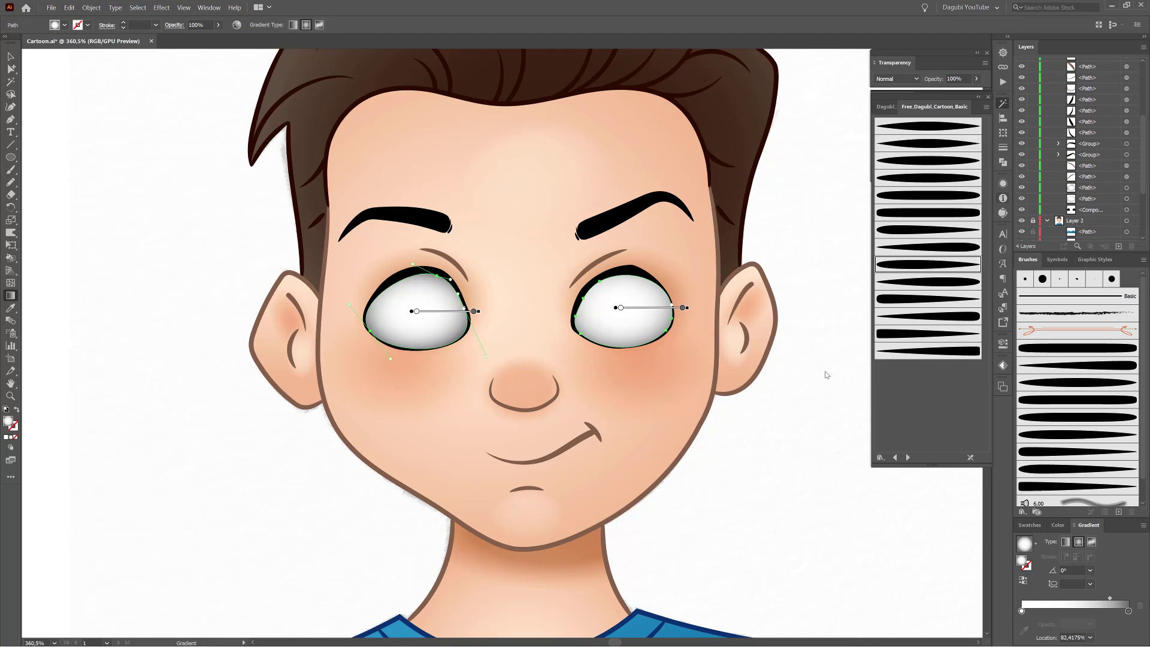
{"action": "left_click_drag", "start_coordinate": [1143, 150], "coordinate": [1146, 64]}
Enlarge the Eraser brush and erase the lower part of both eye copies, leaving only their upper sections.
{"action": "double_click", "coordinate": [10, 194]}
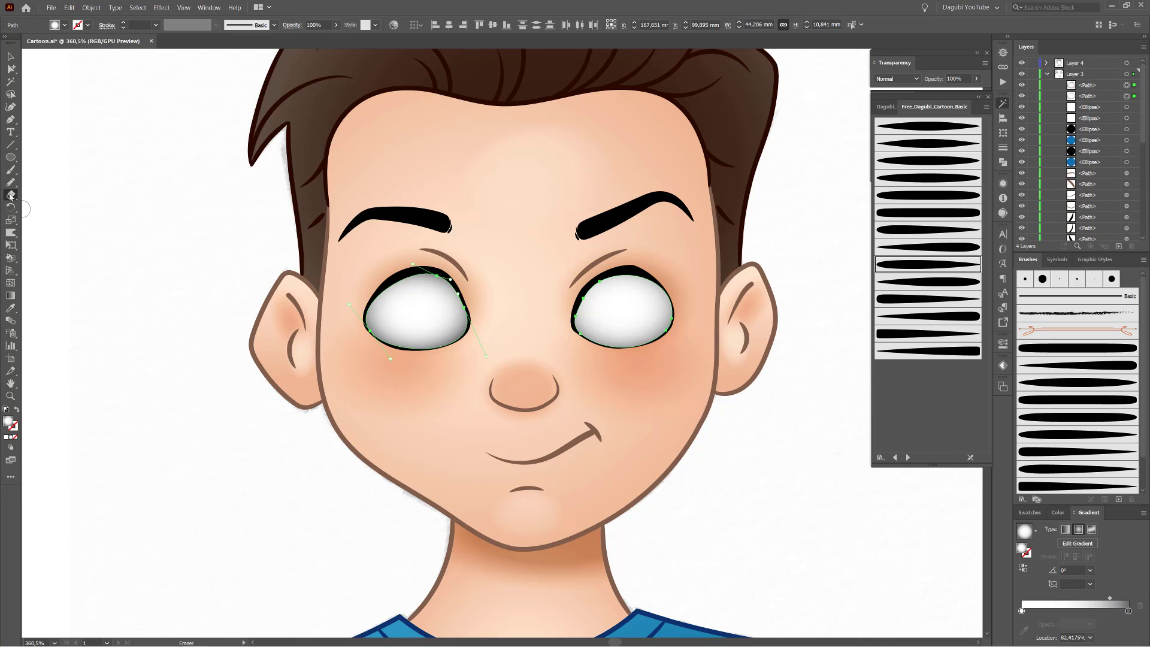
{"action": "key", "text": "Return"}
{"action": "double_click", "coordinate": [10, 195]}
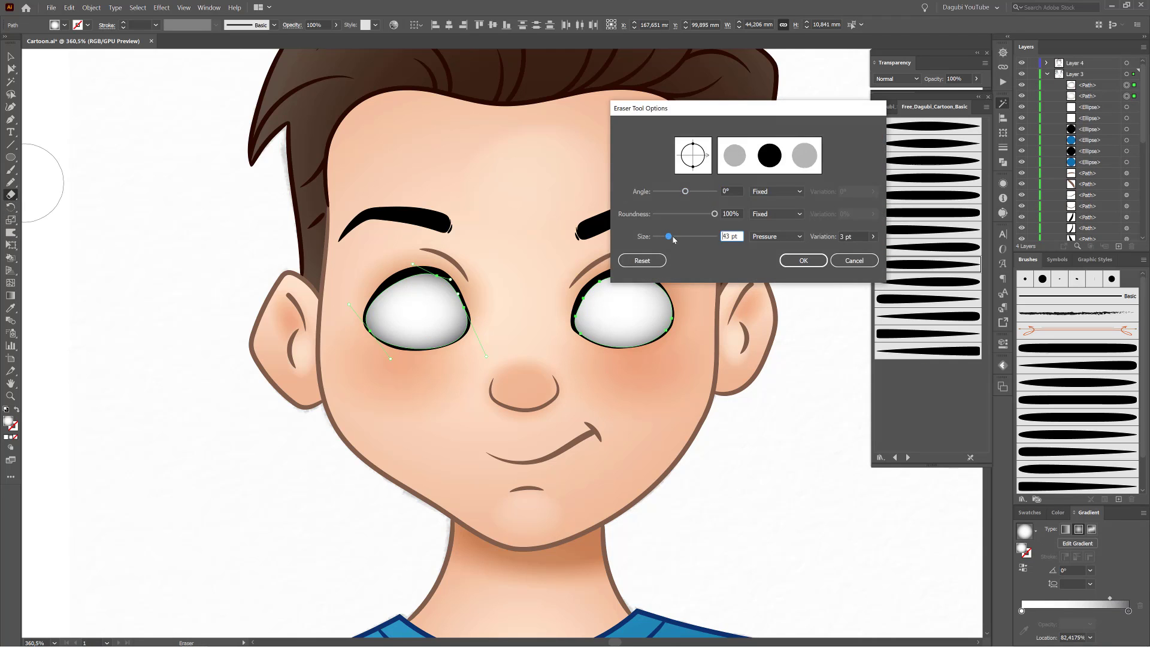
{"action": "left_click", "coordinate": [821, 262]}
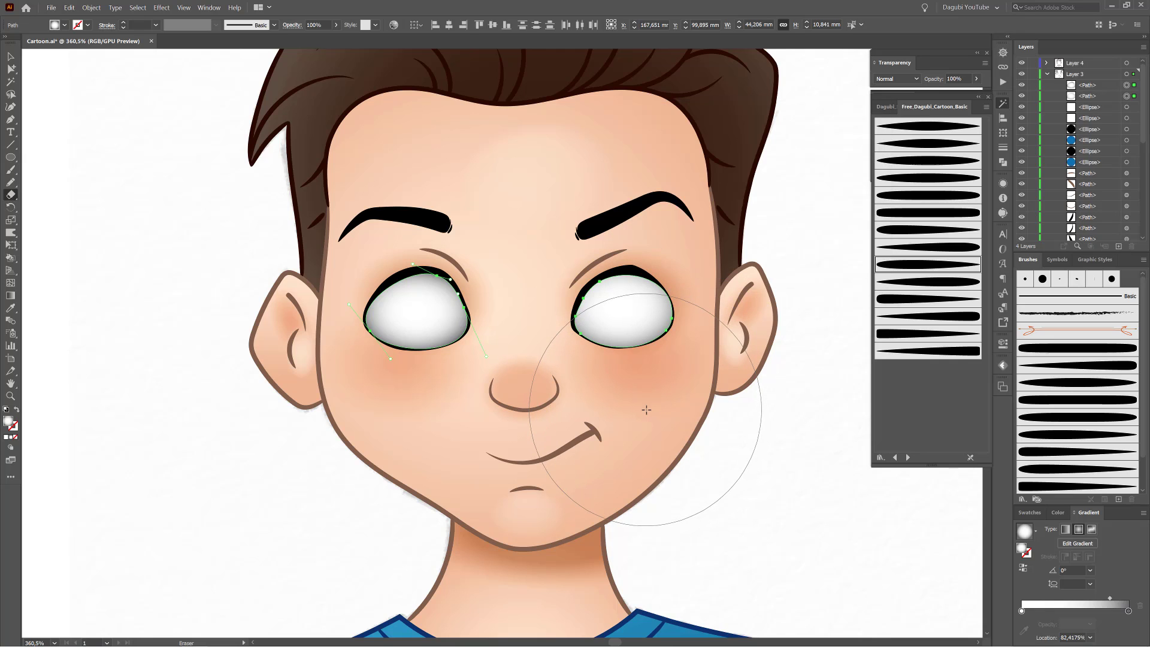
{"action": "left_click_drag", "start_coordinate": [655, 412], "coordinate": [628, 419]}
{"action": "left_click_drag", "start_coordinate": [384, 398], "coordinate": [461, 413]}
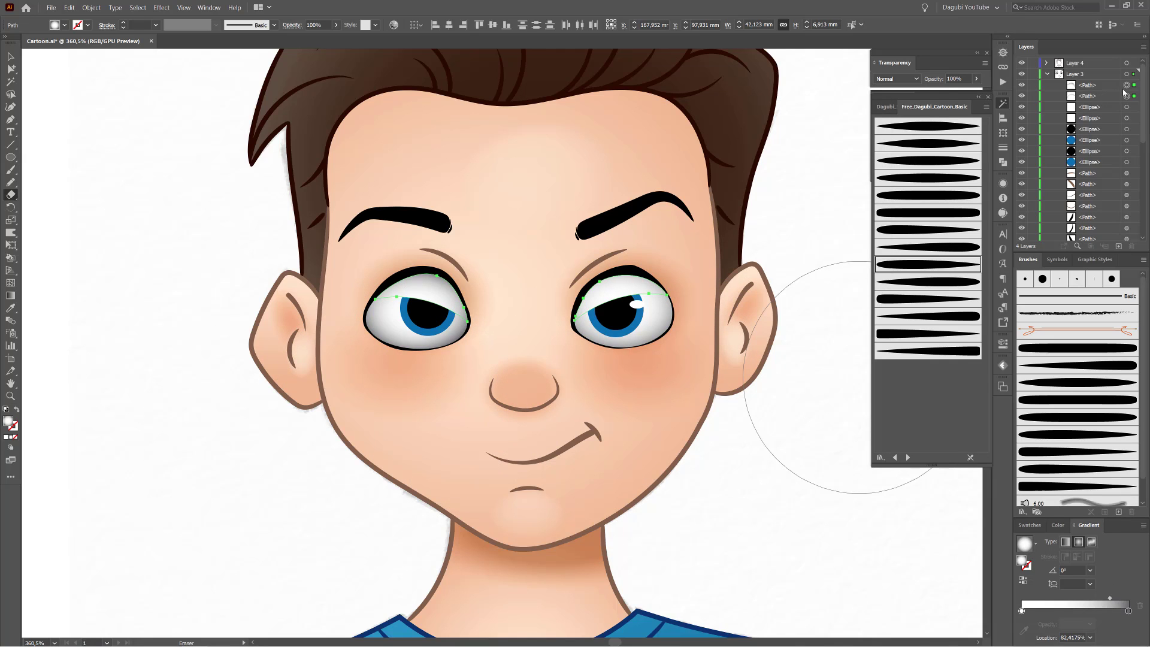
Set both upper eye pieces to Multiply and warp their lower edges into smoother curves.
{"action": "left_click", "coordinate": [895, 79]}
{"action": "left_click", "coordinate": [895, 116]}
{"action": "key", "text": "shift+r"}
{"action": "scroll", "coordinate": [605, 324], "scroll_direction": "up", "scroll_amount": 4}
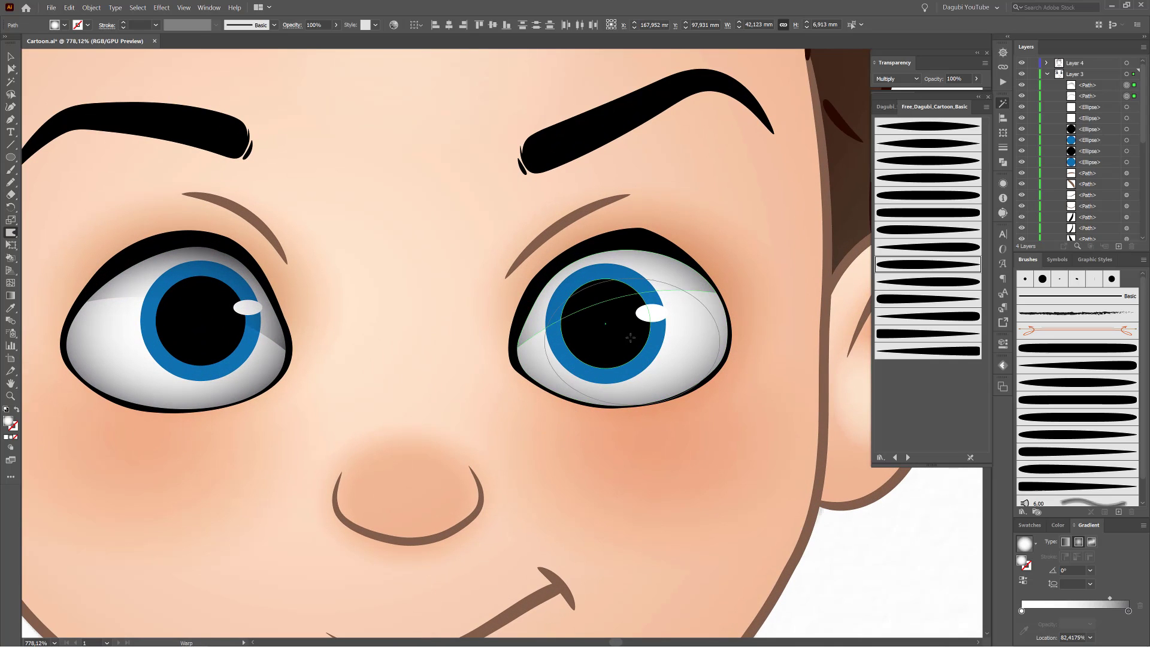
{"action": "mouse_move", "coordinate": [642, 343]}
{"action": "left_mouse_down", "text": "alt"}
{"action": "mouse_move", "coordinate": [614, 327]}
{"action": "mouse_move", "coordinate": [623, 316]}
{"action": "left_mouse_up", "text": "alt"}
{"action": "left_click_drag", "start_coordinate": [204, 331], "coordinate": [134, 320]}
{"action": "scroll", "coordinate": [678, 380], "scroll_direction": "down", "scroll_amount": 4}
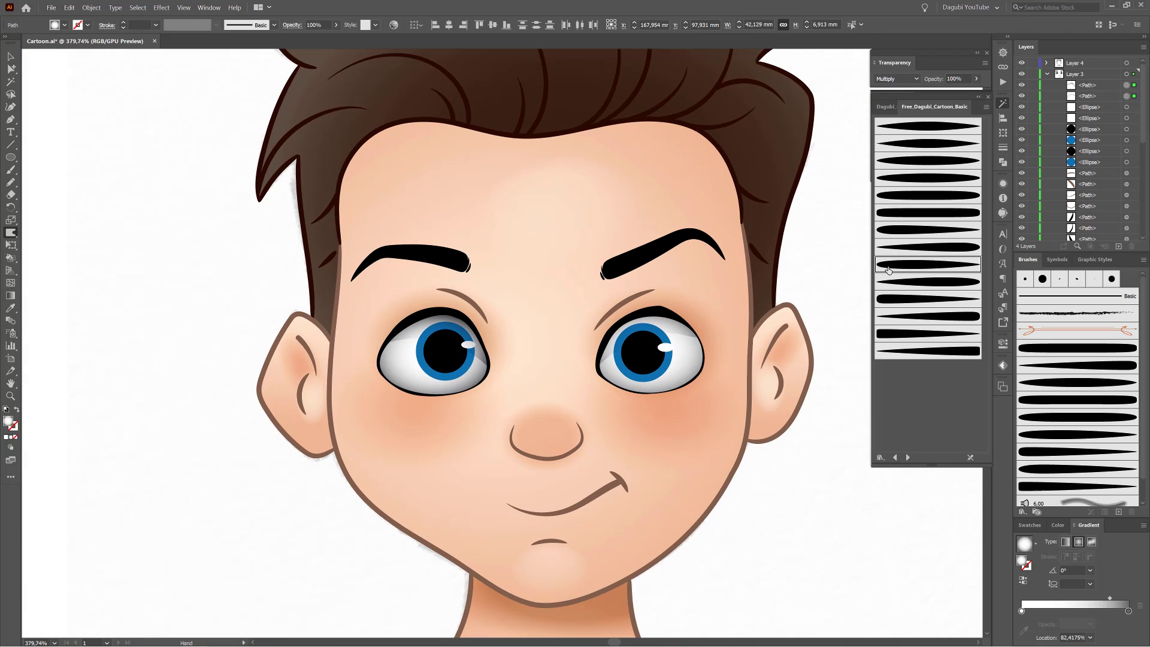
Fill both eye shadow pieces with a light grey swatch and lower their opacity.
{"action": "left_click", "coordinate": [1030, 524]}
{"action": "left_click", "coordinate": [1078, 588]}
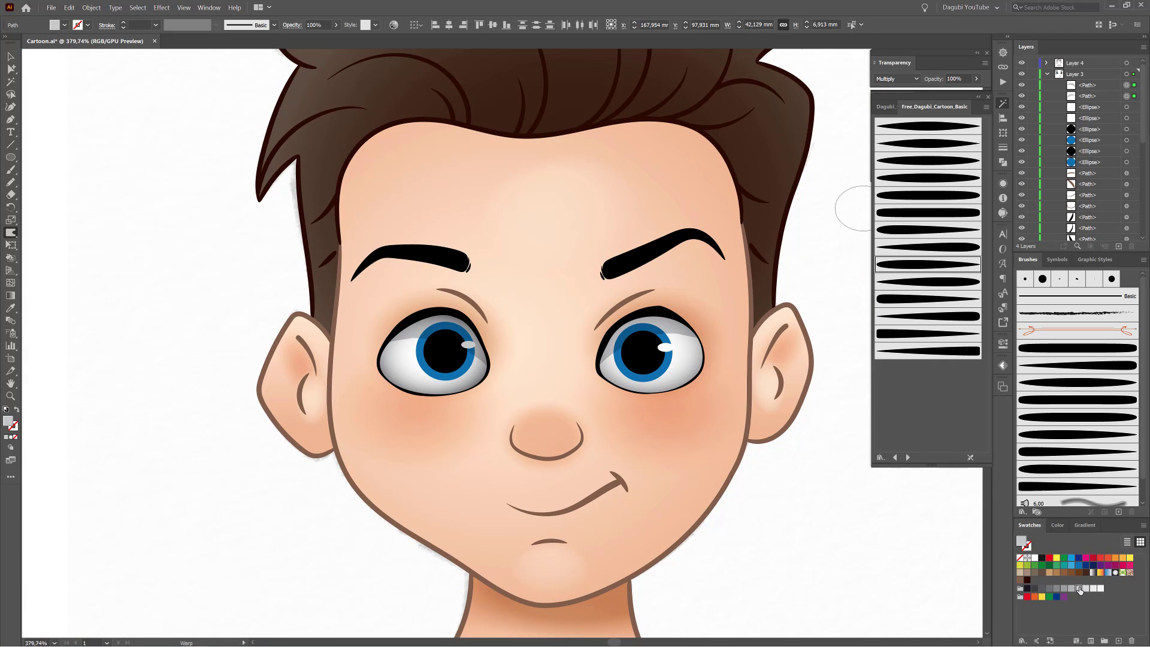
{"action": "left_click_drag", "start_coordinate": [321, 41], "coordinate": [305, 40]}
{"action": "left_click", "coordinate": [105, 133], "text": "ctrl"}
Remove the middle anchor point from the right eye shadow's lower edge and adjust the handles into a smooth upward curve.
{"action": "scroll", "coordinate": [664, 334], "scroll_direction": "up", "scroll_amount": 7}
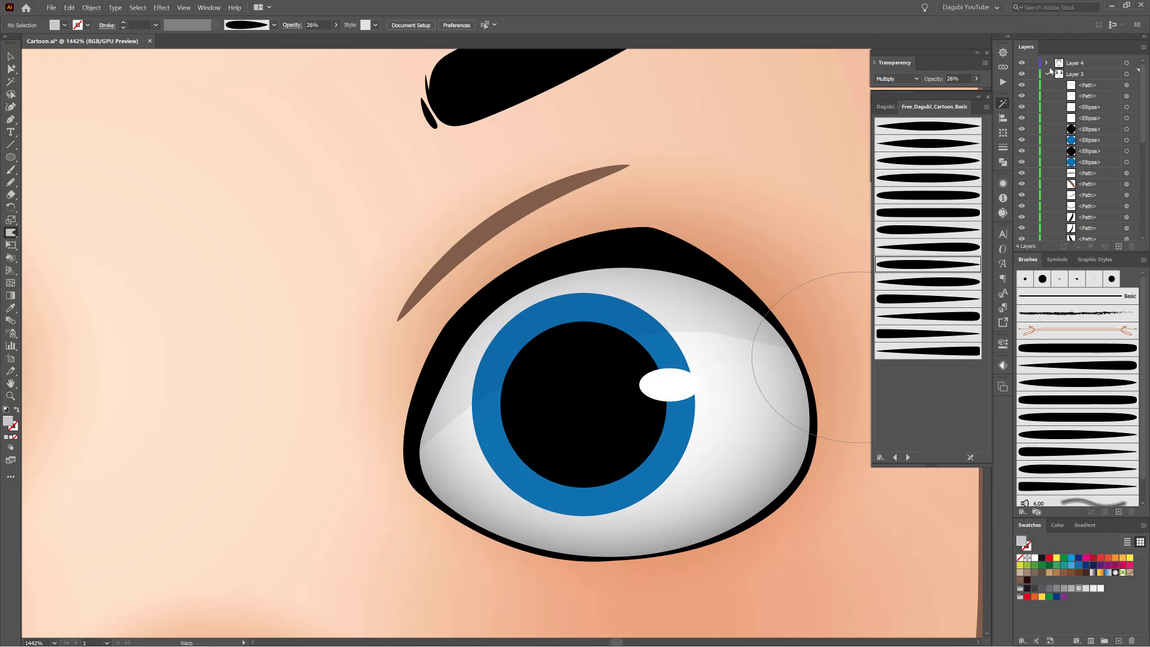
{"action": "left_click", "coordinate": [1126, 86]}
{"action": "left_click_drag", "start_coordinate": [11, 69], "coordinate": [48, 69]}
{"action": "left_click", "coordinate": [717, 333]}
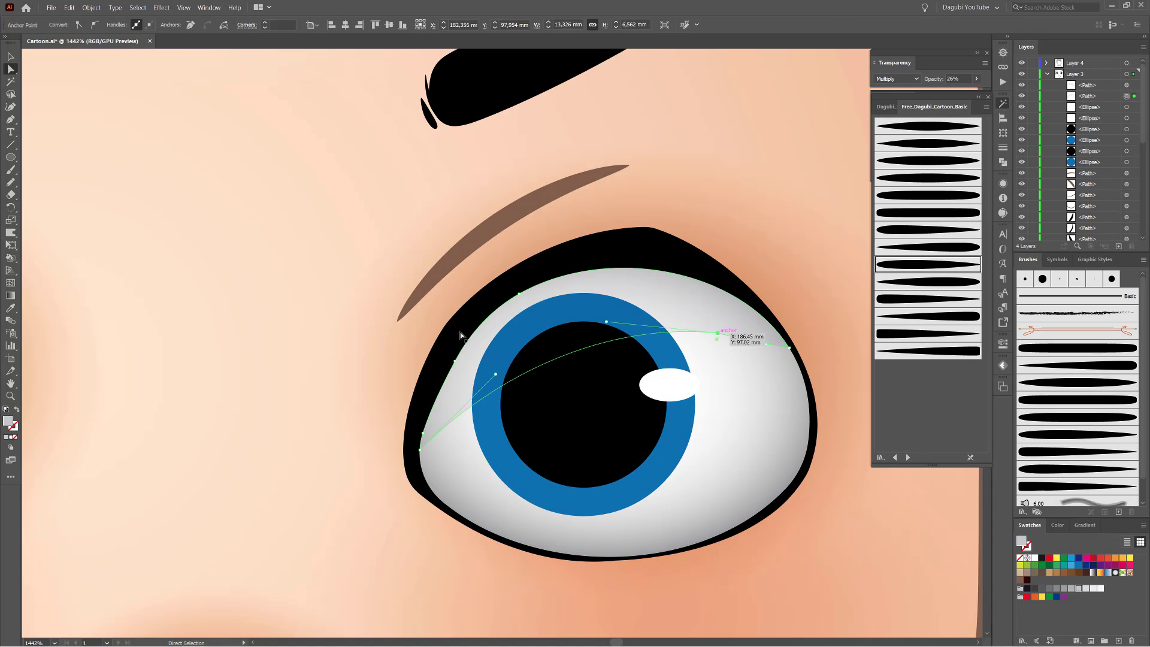
{"action": "left_click", "coordinate": [190, 25]}
{"action": "mouse_move", "coordinate": [766, 343]}
{"action": "left_mouse_down"}
{"action": "mouse_move", "coordinate": [644, 239]}
{"action": "mouse_move", "coordinate": [575, 212]}
{"action": "left_mouse_up"}
{"action": "left_click", "coordinate": [419, 449]}
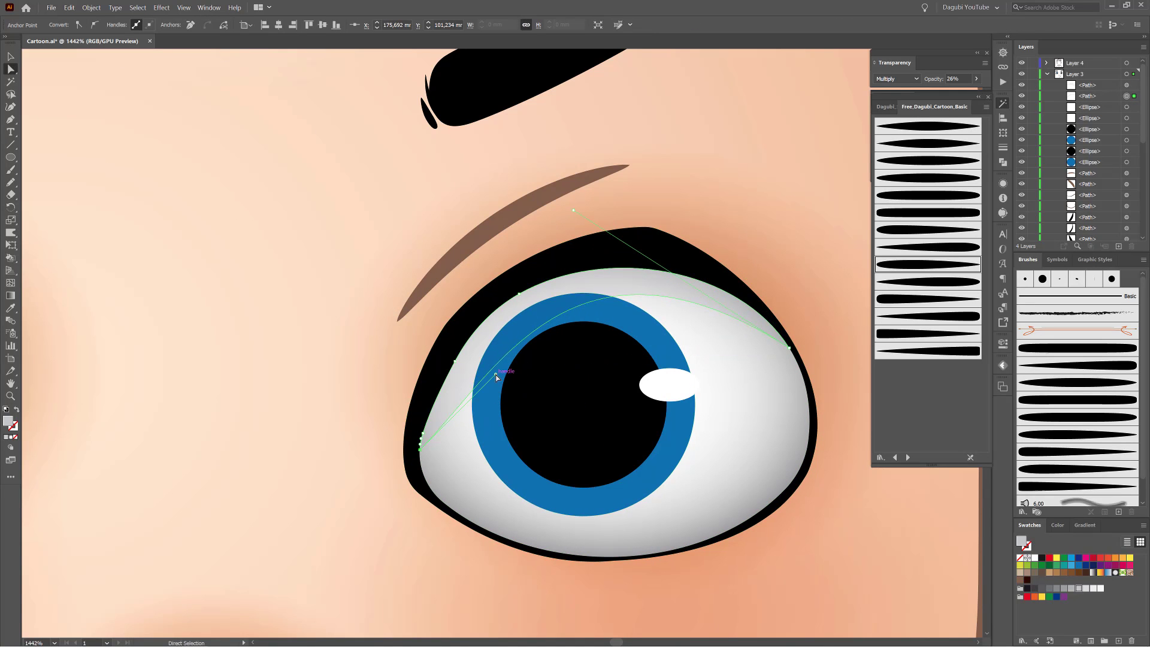
{"action": "left_click_drag", "start_coordinate": [495, 375], "coordinate": [465, 331]}
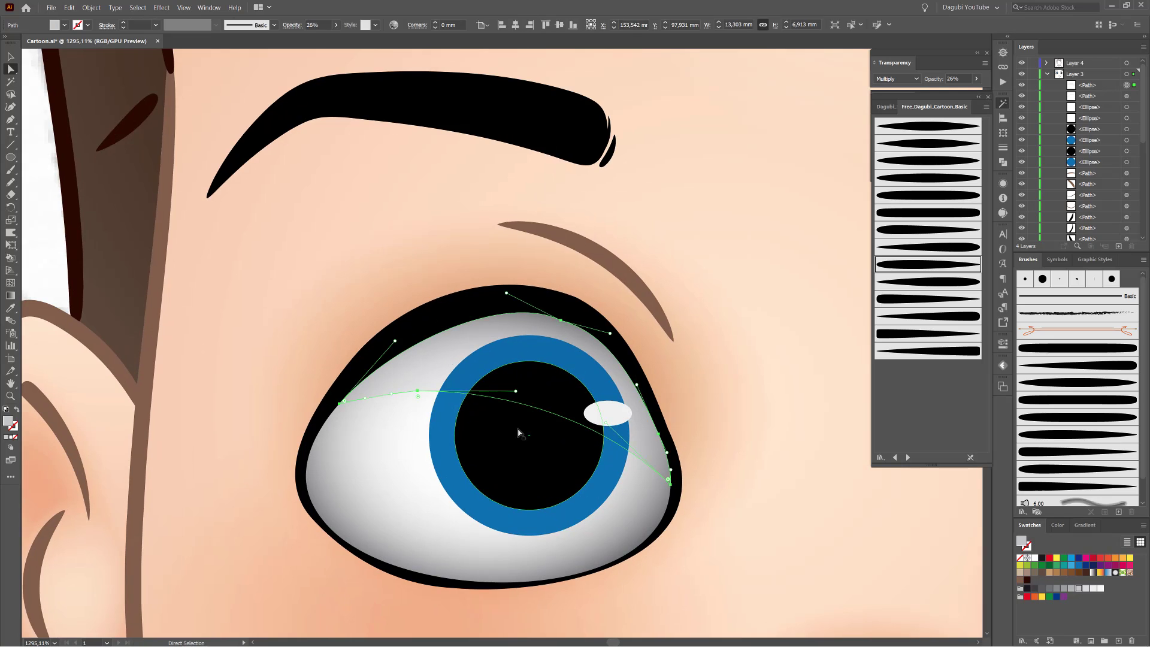
Remove the extra anchor point from the left eye shadow's lower edge and change Layer 3's highlight color to a dark red.
{"action": "left_click", "coordinate": [417, 391]}
{"action": "left_click", "coordinate": [191, 25]}
{"action": "double_click", "coordinate": [1095, 74]}
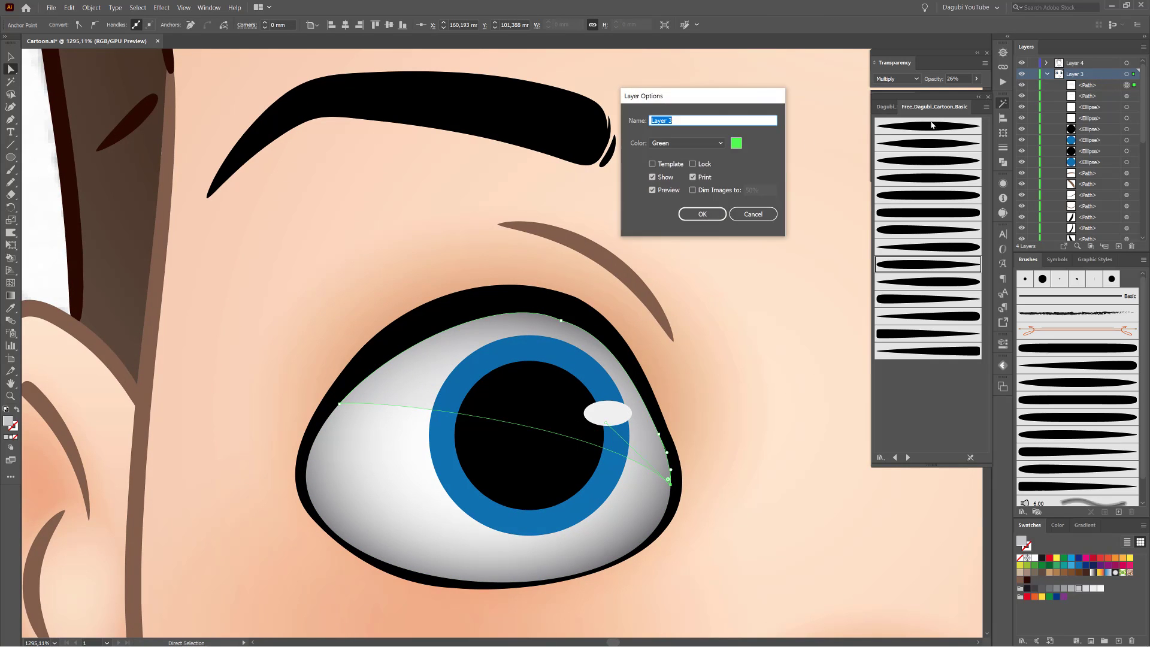
{"action": "left_click", "coordinate": [706, 144]}
{"action": "left_click", "coordinate": [689, 315]}
{"action": "left_click", "coordinate": [752, 213]}
Curve the left eye shadow's lower edge upward by adjusting the handles at both corners, and deselect it.
{"action": "left_click_drag", "start_coordinate": [606, 422], "coordinate": [579, 261]}
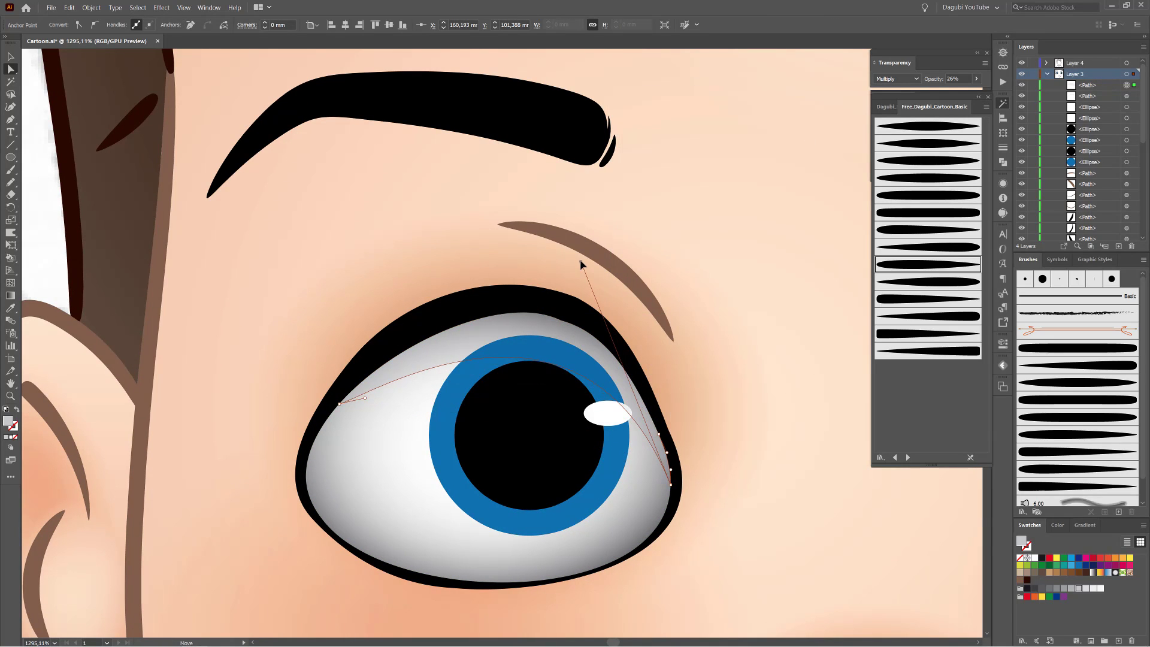
{"action": "left_click", "coordinate": [339, 404]}
{"action": "left_click_drag", "start_coordinate": [368, 400], "coordinate": [428, 350]}
{"action": "left_click_drag", "start_coordinate": [740, 462], "coordinate": [384, 240]}
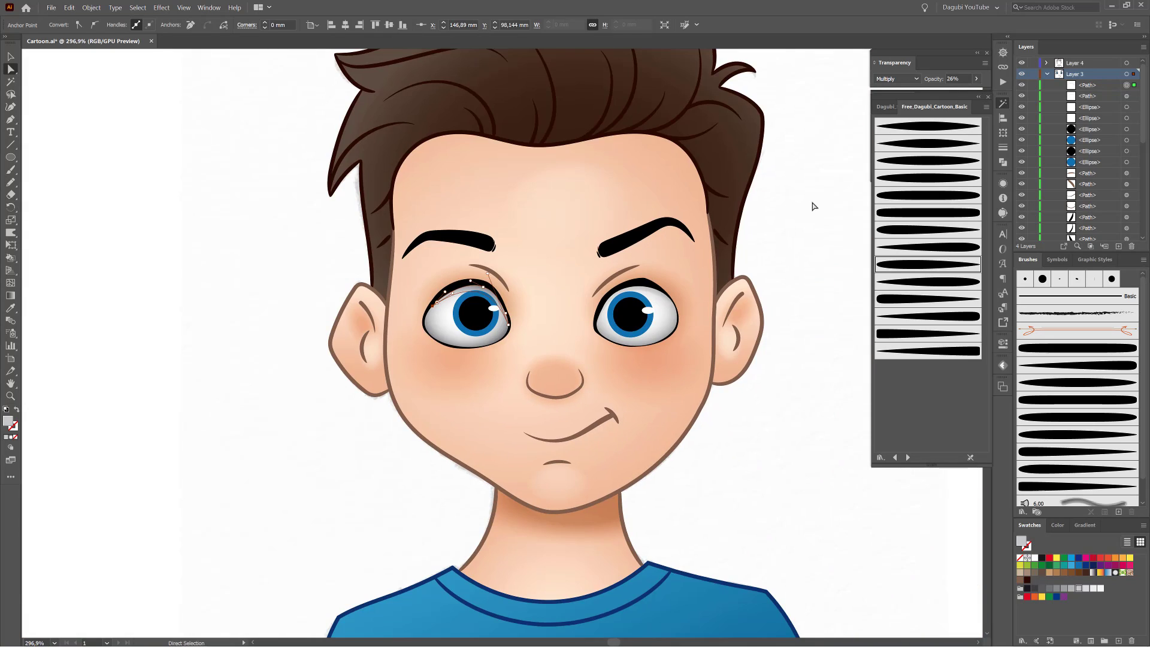
{"action": "left_click", "coordinate": [813, 205]}
Select an eyelid crease and all of Layer 3's artwork to examine which facial lines are still brush strokes.
{"action": "left_click_drag", "start_coordinate": [669, 311], "coordinate": [801, 370]}
{"action": "left_click", "coordinate": [11, 69]}
{"action": "left_click", "coordinate": [65, 81]}
{"action": "left_click", "coordinate": [345, 270]}
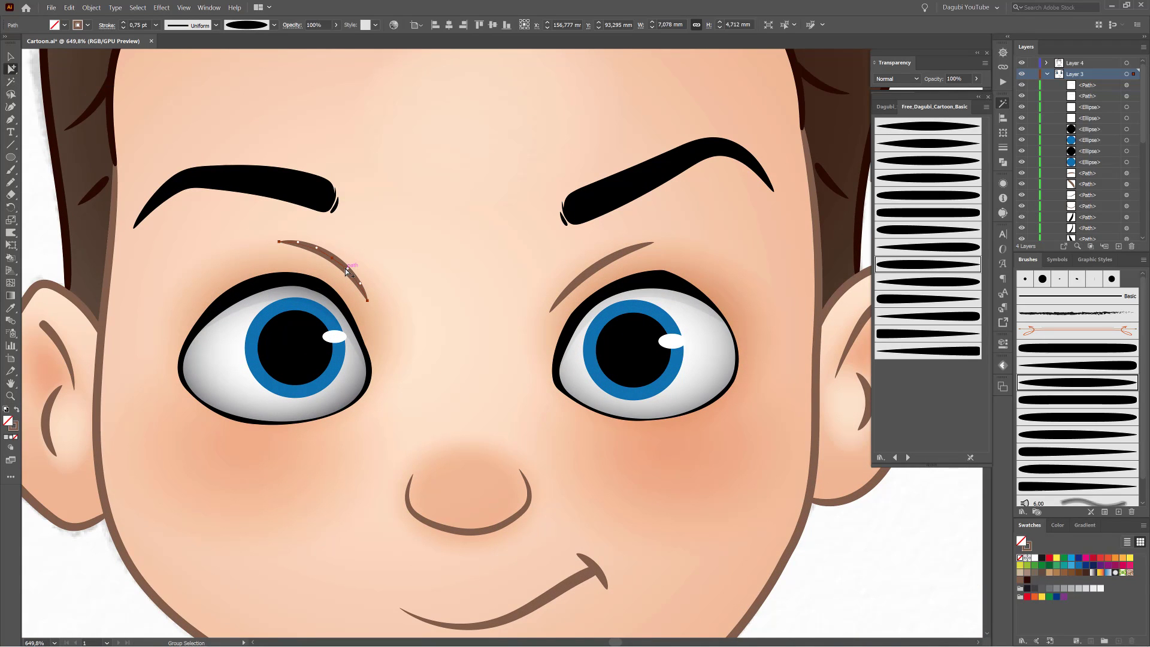
{"action": "left_click_drag", "start_coordinate": [644, 353], "coordinate": [611, 344]}
{"action": "left_click_drag", "start_coordinate": [611, 344], "coordinate": [629, 241]}
{"action": "left_click", "coordinate": [1126, 74]}
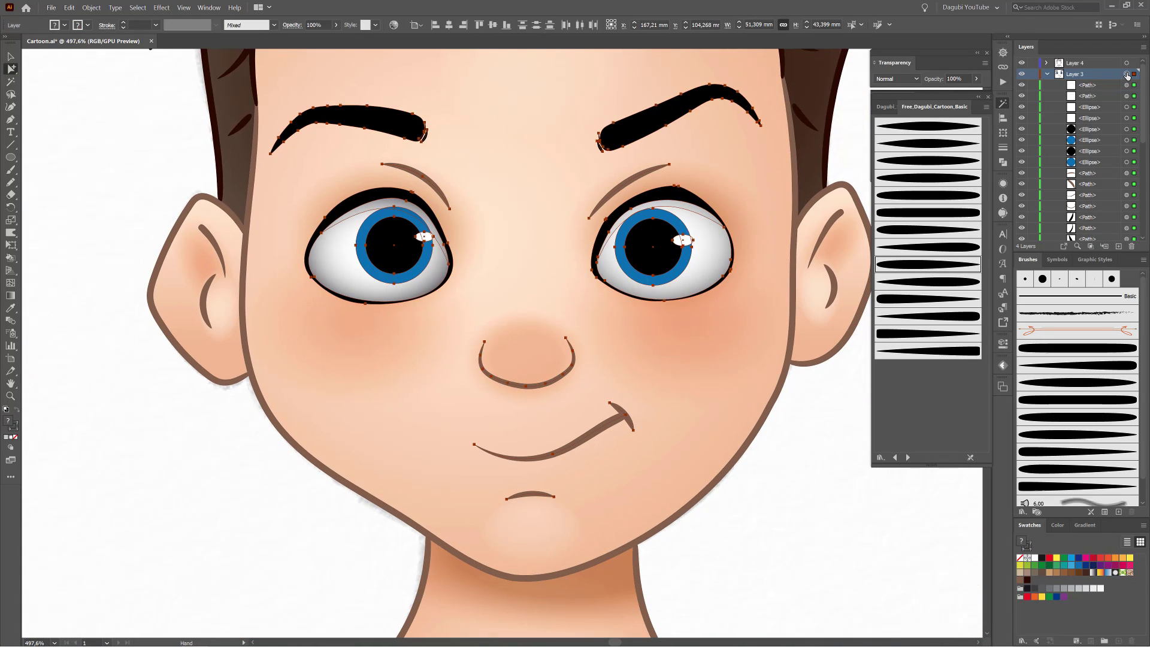
{"action": "left_click_drag", "start_coordinate": [471, 134], "coordinate": [557, 238]}
{"action": "left_click_drag", "start_coordinate": [638, 337], "coordinate": [582, 288]}
{"action": "left_click_drag", "start_coordinate": [646, 397], "coordinate": [590, 275]}
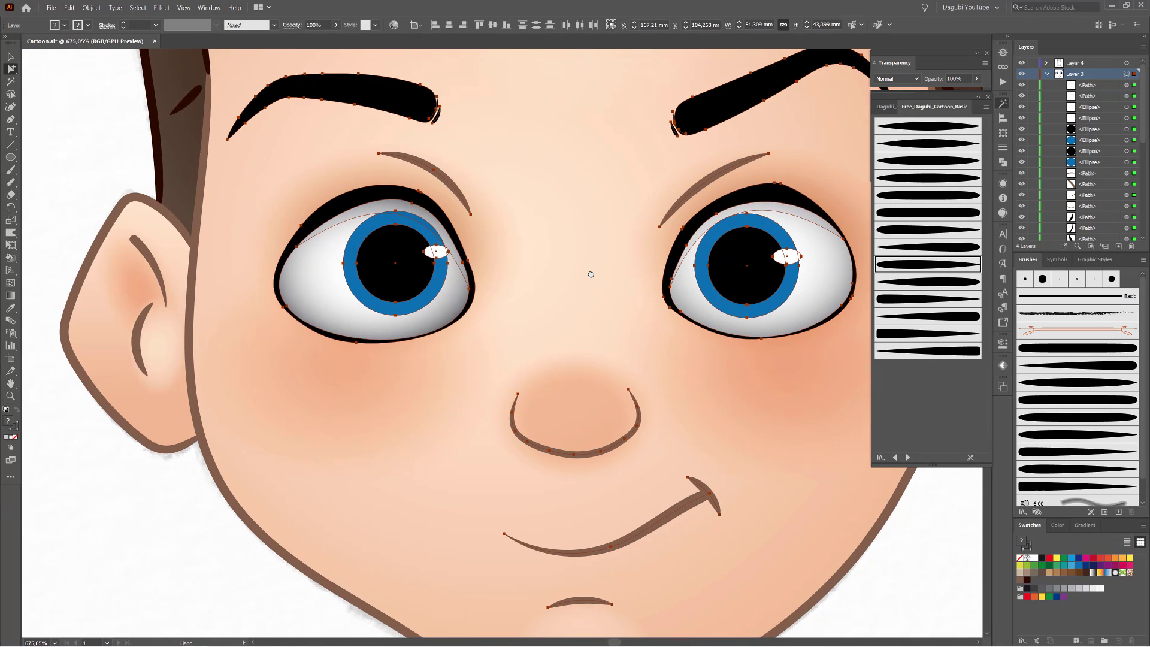
Select the brown facial lines and the black eyebrow strokes by stroke color with the Magic Wand, and expand their appearance.
{"action": "double_click", "coordinate": [1003, 108]}
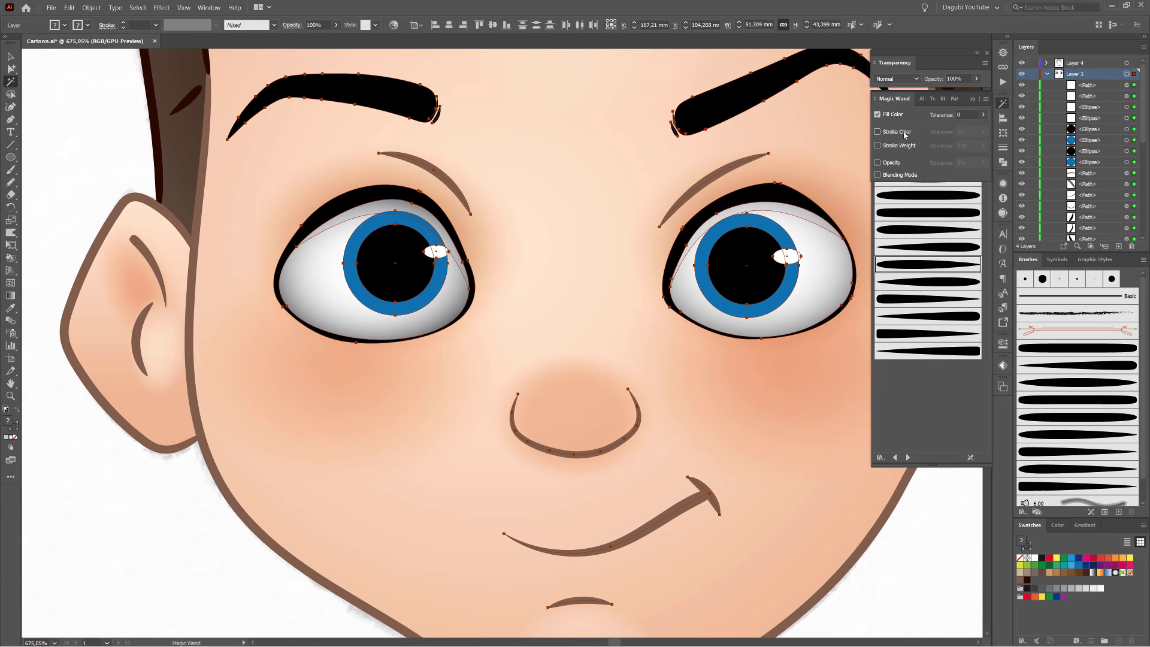
{"action": "left_click", "coordinate": [723, 171]}
{"action": "left_click", "coordinate": [96, 7]}
{"action": "left_click", "coordinate": [113, 117]}
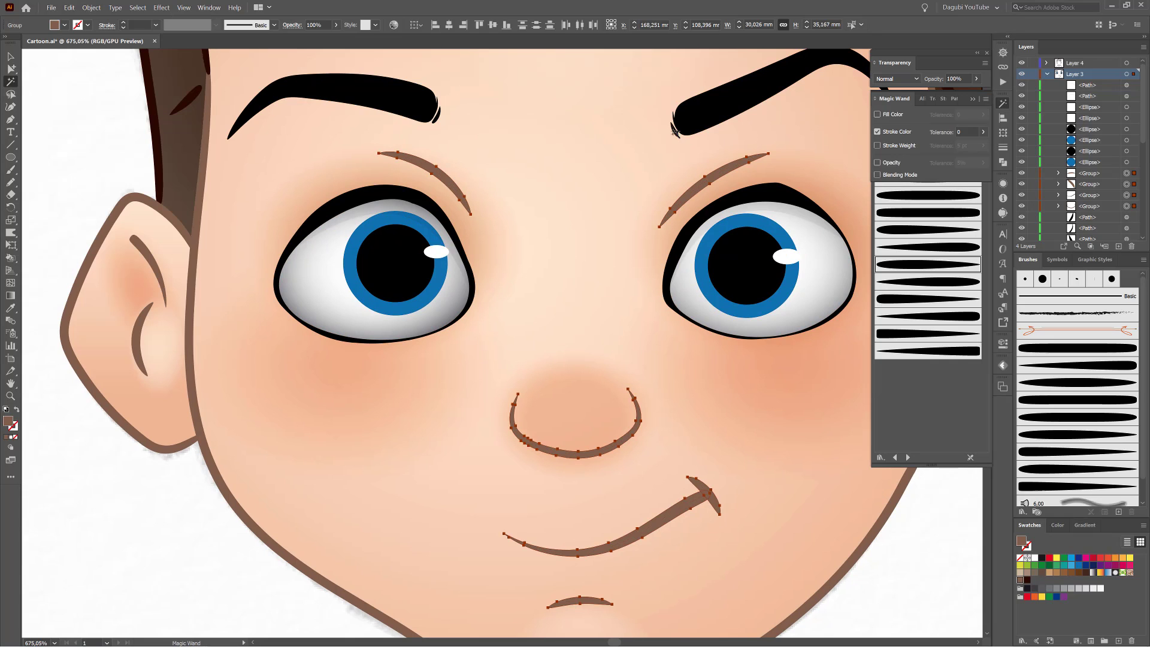
{"action": "left_click", "coordinate": [675, 131]}
{"action": "scroll", "coordinate": [609, 391], "scroll_direction": "down", "scroll_amount": 4}
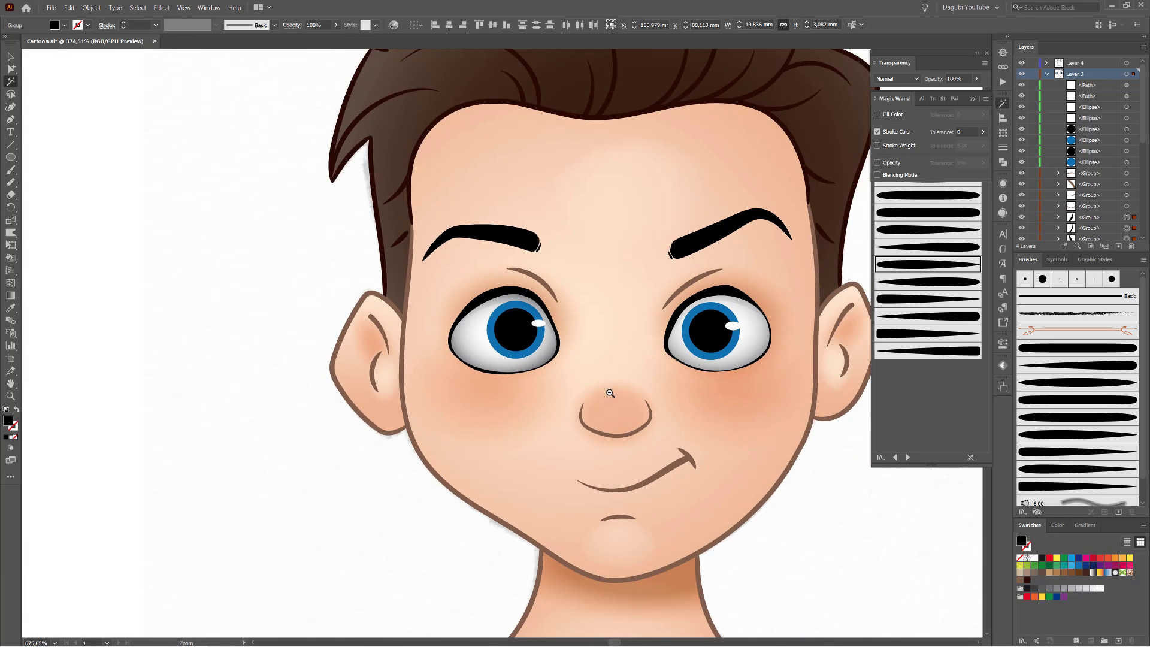
Draw a black circle about 0.69 mm wide beside the face and shift its anchor points into a slightly irregular dot.
{"action": "left_click_drag", "start_coordinate": [674, 450], "coordinate": [598, 354]}
{"action": "scroll", "coordinate": [566, 287], "scroll_direction": "up", "scroll_amount": 2}
{"action": "left_click_drag", "start_coordinate": [569, 311], "coordinate": [536, 337]}
{"action": "key", "text": "l"}
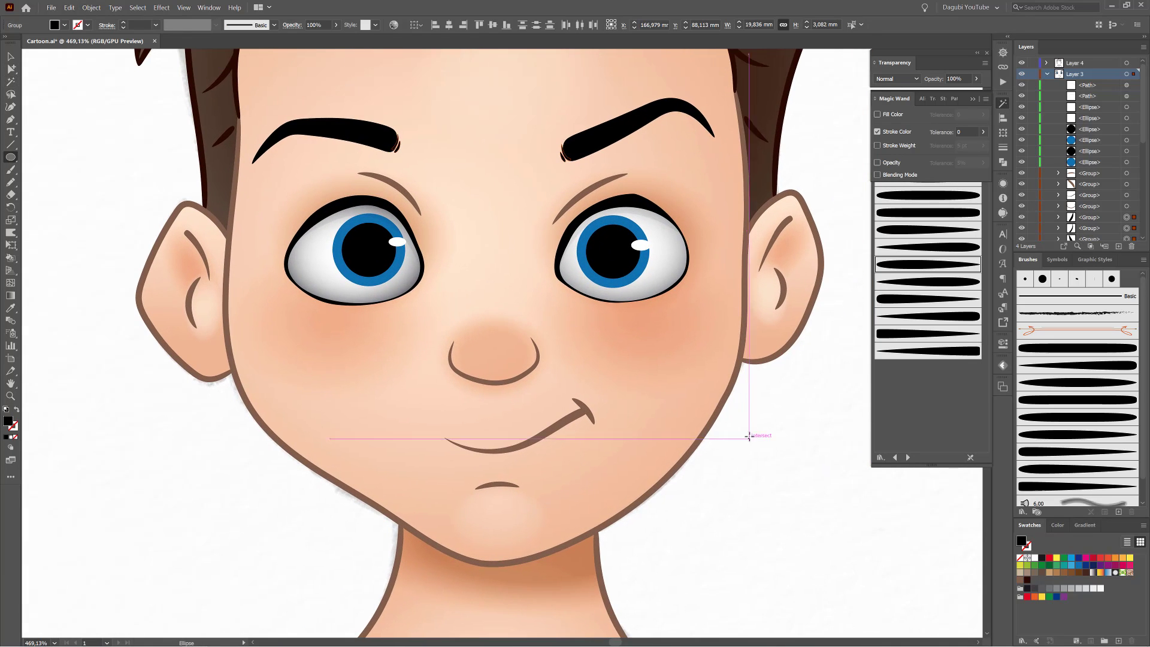
{"action": "left_click_drag", "start_coordinate": [755, 396], "coordinate": [763, 403]}
{"action": "scroll", "coordinate": [793, 439], "scroll_direction": "up", "scroll_amount": 10}
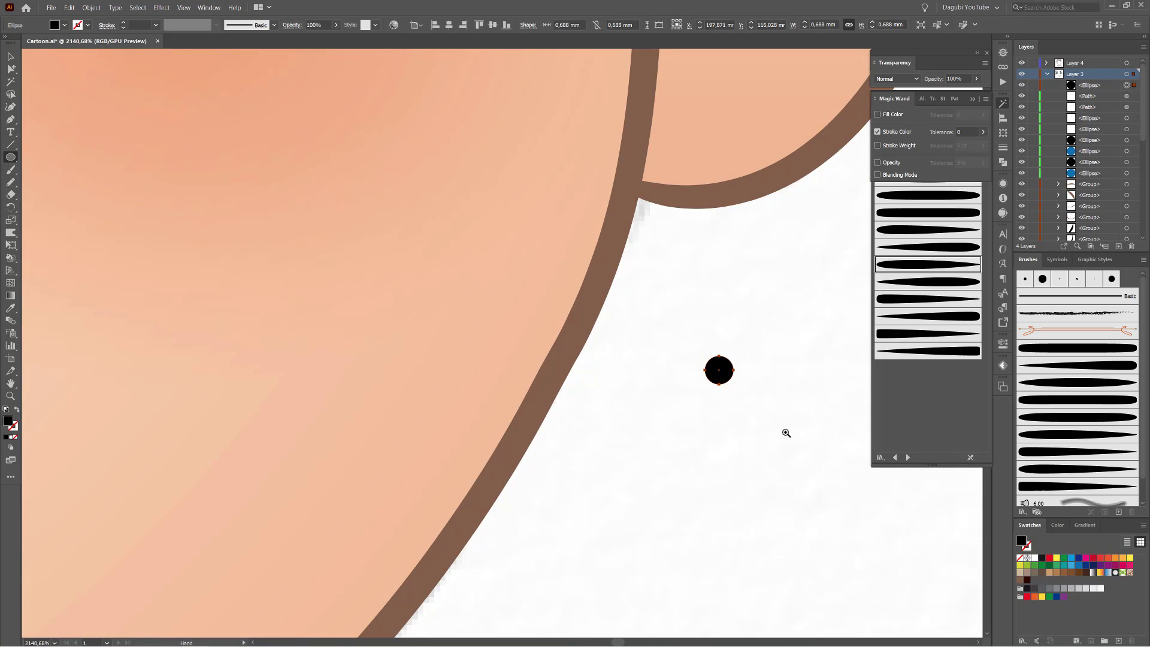
{"action": "key", "text": "a"}
{"action": "left_click_drag", "start_coordinate": [645, 349], "coordinate": [644, 350]}
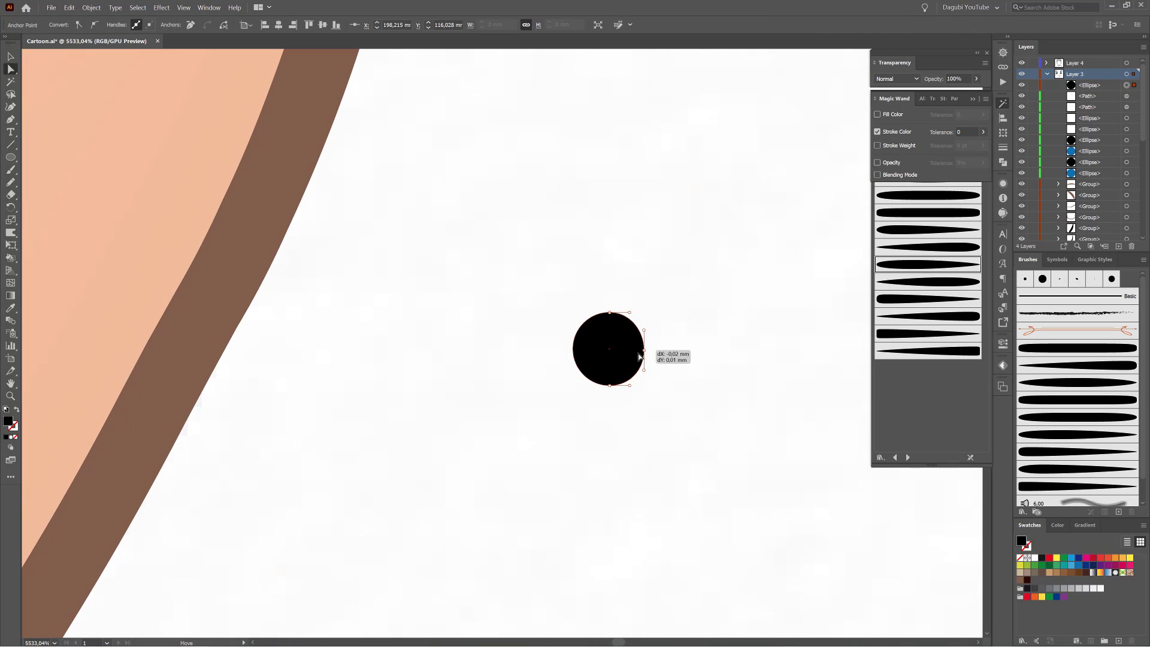
{"action": "left_click_drag", "start_coordinate": [572, 349], "coordinate": [613, 332]}
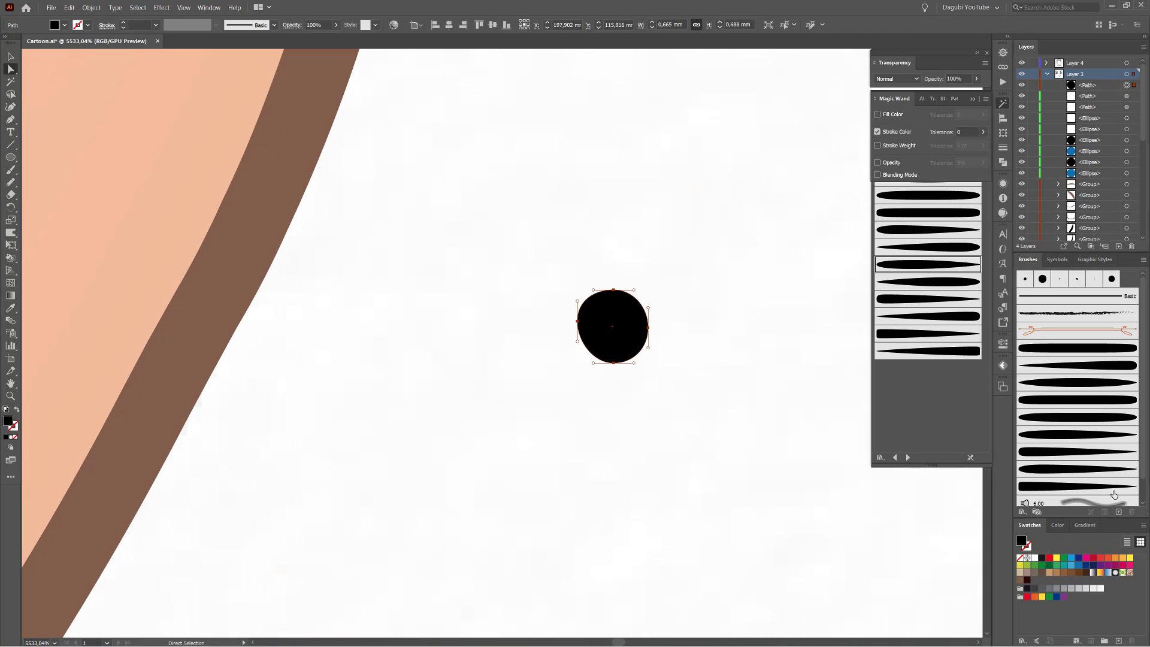
Create a scatter brush from the dot with random size and spacing, and delete the source dot.
{"action": "left_click", "coordinate": [1118, 511]}
{"action": "left_click", "coordinate": [561, 261]}
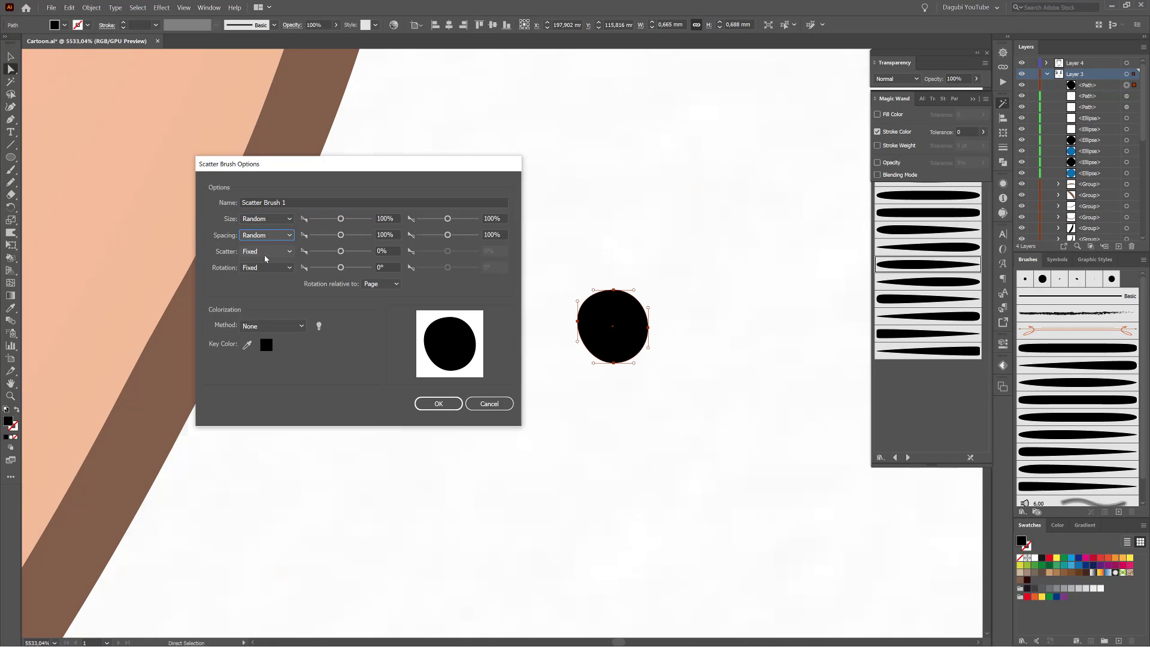
{"action": "left_click", "coordinate": [438, 403]}
{"action": "left_click_drag", "start_coordinate": [612, 327], "coordinate": [625, 303]}
{"action": "left_click", "coordinate": [70, 8]}
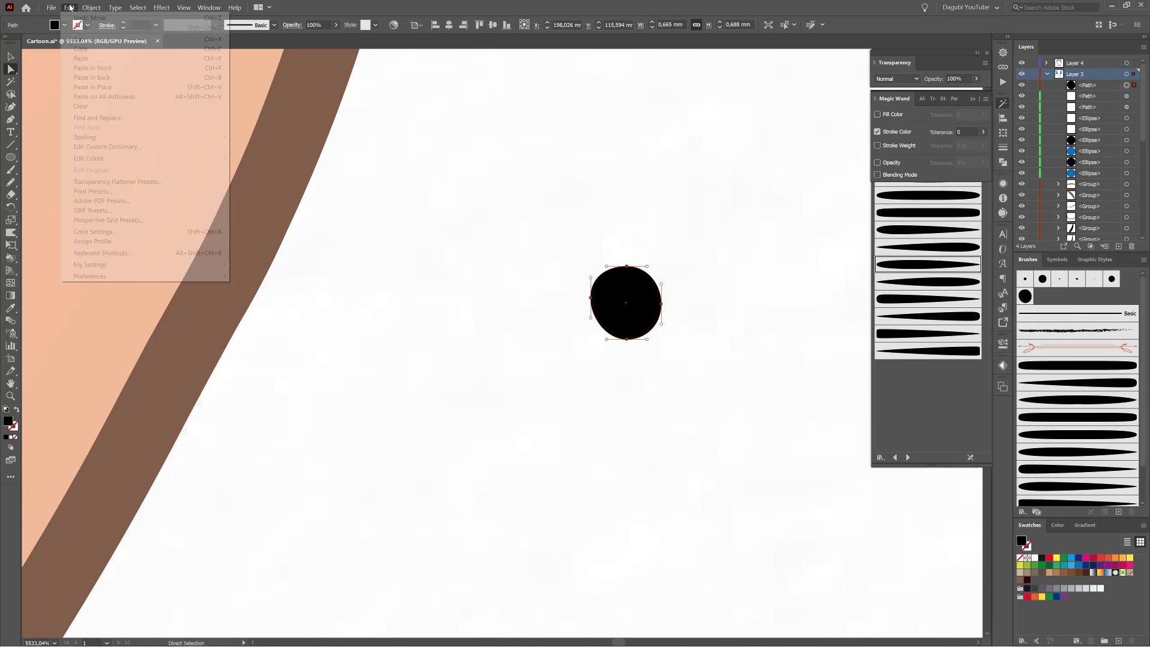
{"action": "key", "text": "Delete"}
{"action": "scroll", "coordinate": [560, 362], "scroll_direction": "down", "scroll_amount": 10}
Paint a scatter brush stroke across the cheek under the right eye and color it orange-brown, #cb7f48.
{"action": "left_click_drag", "start_coordinate": [559, 362], "coordinate": [784, 402]}
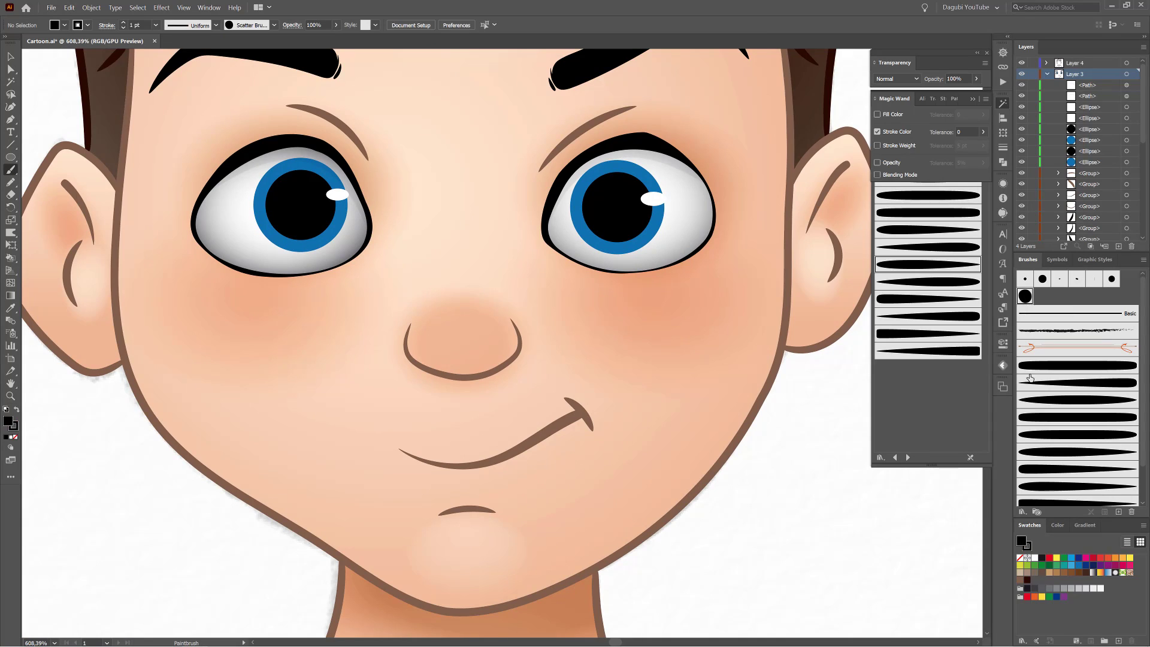
{"action": "left_click_drag", "start_coordinate": [640, 326], "coordinate": [728, 318]}
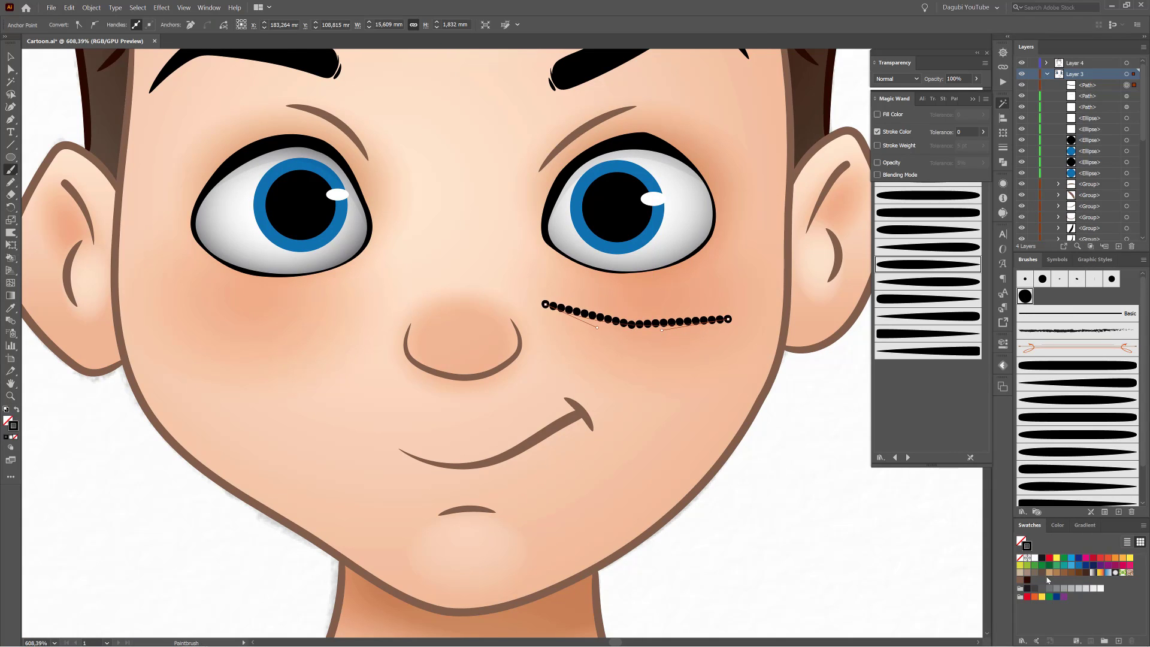
{"action": "left_click", "coordinate": [1027, 574]}
{"action": "left_click", "coordinate": [1057, 525]}
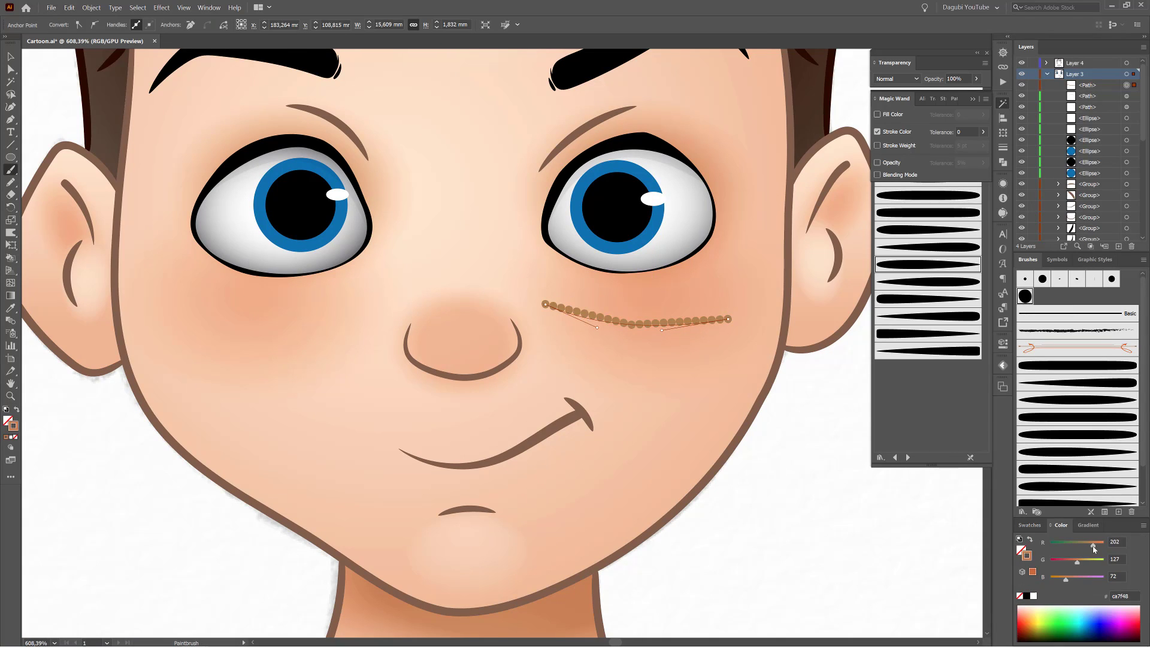
Randomize the scatter brush: size 29–100%, spacing 82–214%, scatter -381% to 360%, rotation -128° to 107°, with Tints colorization.
{"action": "double_click", "coordinate": [1025, 296]}
{"action": "left_click_drag", "start_coordinate": [341, 218], "coordinate": [322, 220]}
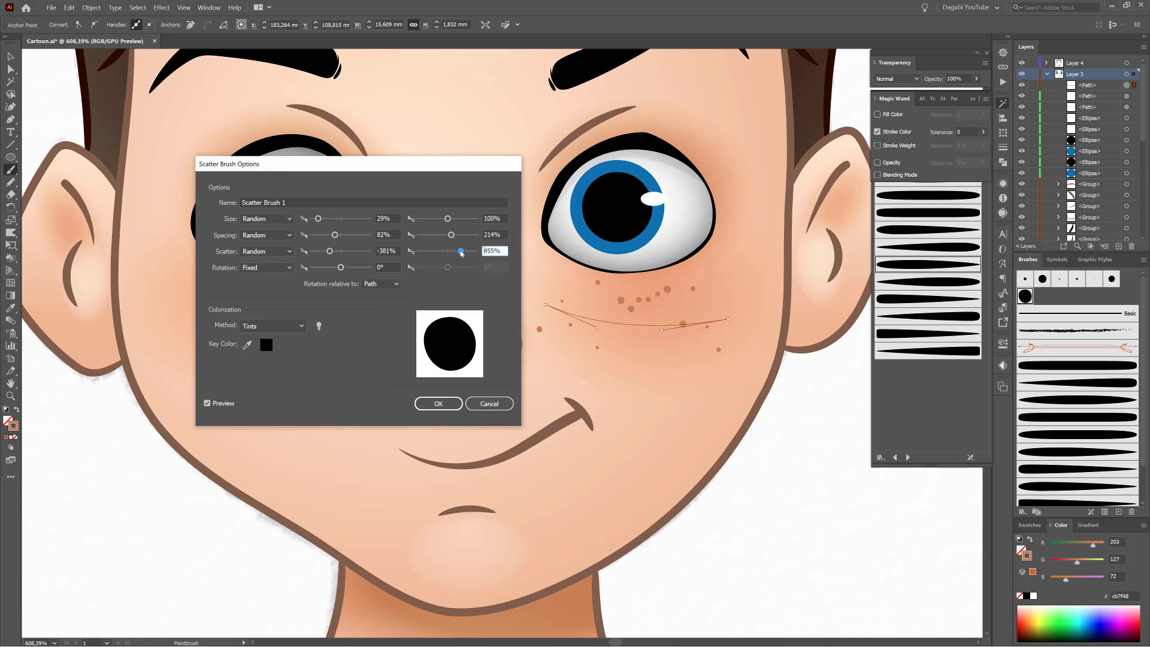
{"action": "left_click", "coordinate": [267, 267]}
{"action": "left_click", "coordinate": [257, 277]}
{"action": "left_click_drag", "start_coordinate": [447, 268], "coordinate": [465, 270]}
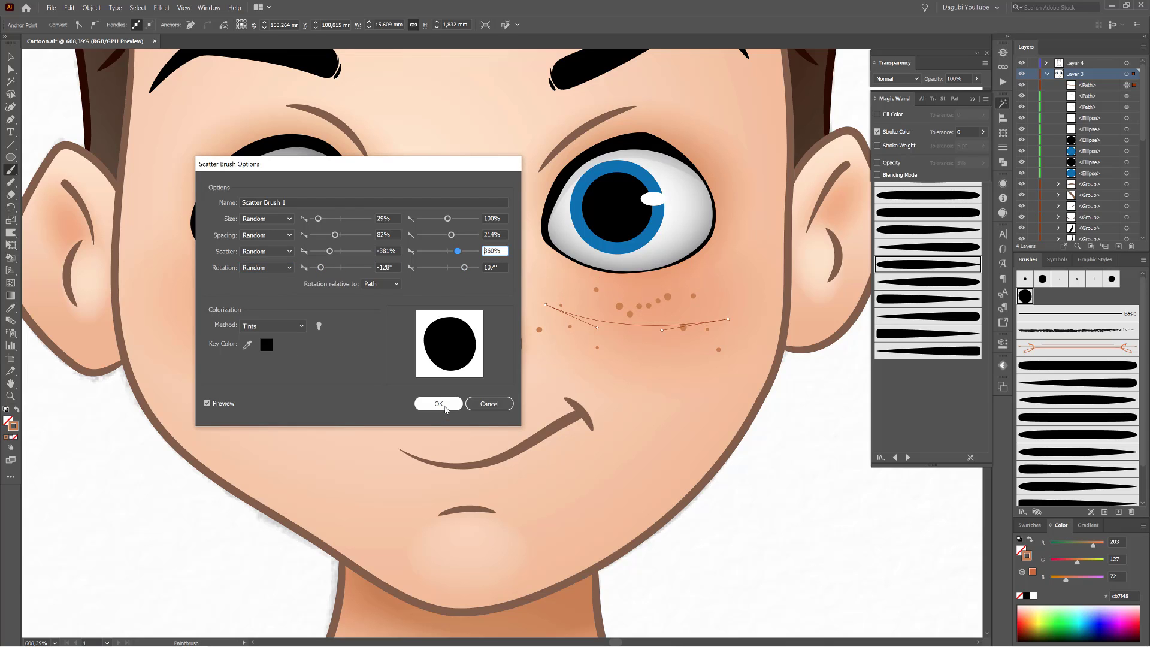
{"action": "left_click", "coordinate": [438, 403]}
{"action": "key", "text": "Return"}
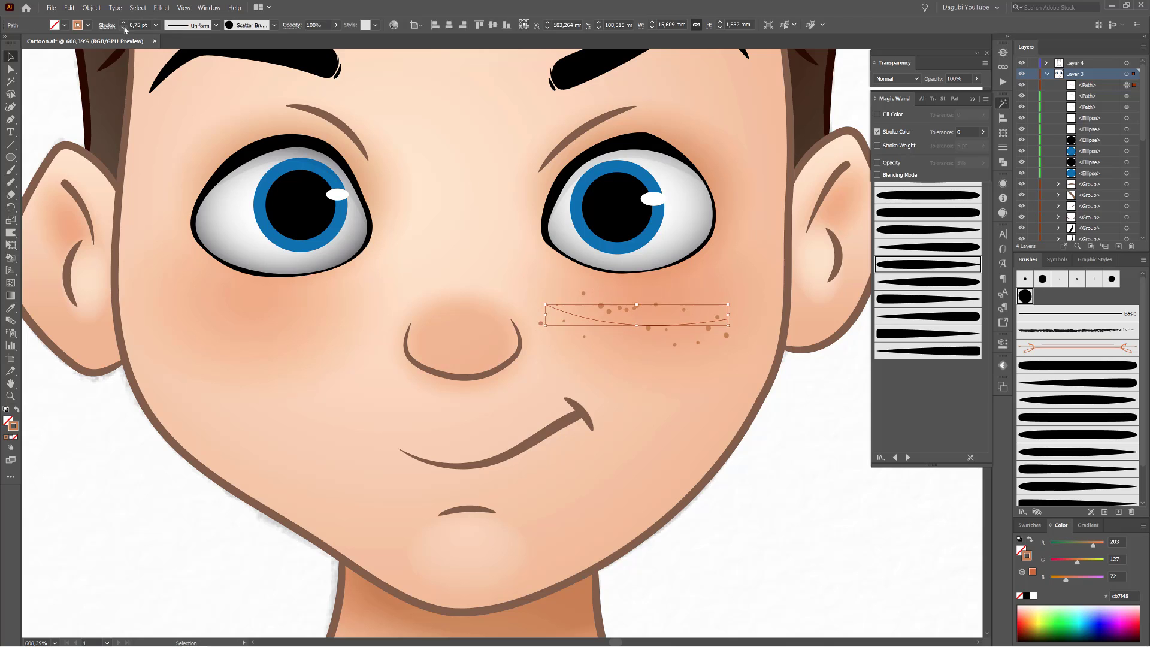
Set the brush's minimum scatter to -603% and give the freckle stroke 0.5 pt weight, 68% opacity and color #dc7f48.
{"action": "double_click", "coordinate": [1025, 297]}
{"action": "left_click_drag", "start_coordinate": [327, 251], "coordinate": [324, 254]}
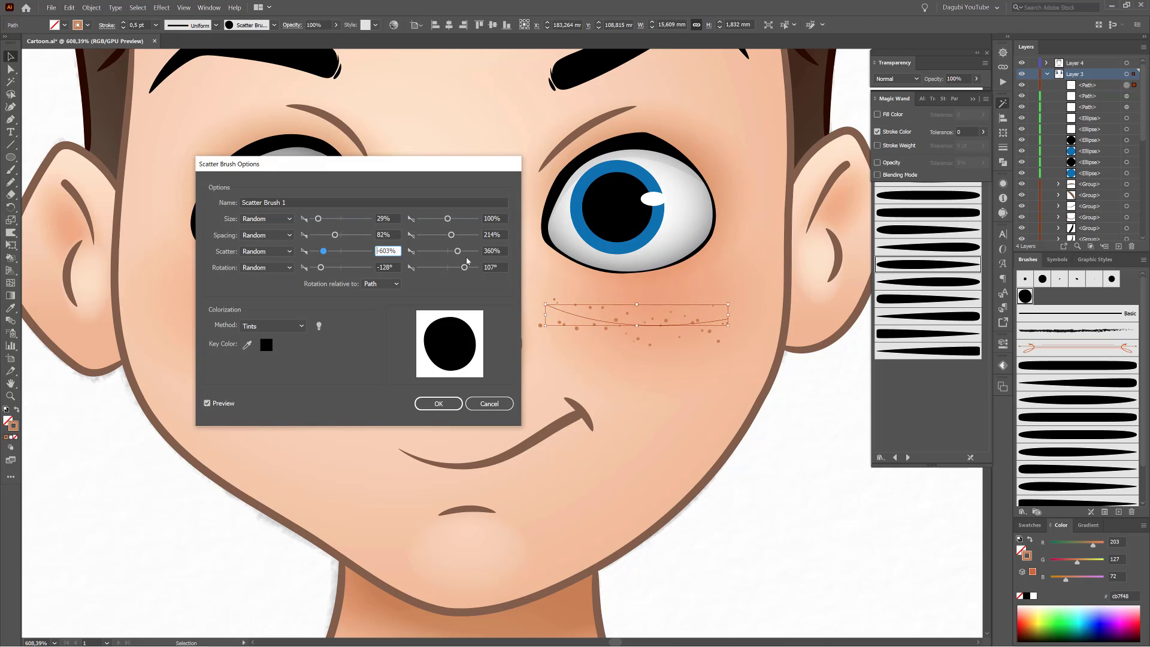
{"action": "left_click", "coordinate": [438, 404]}
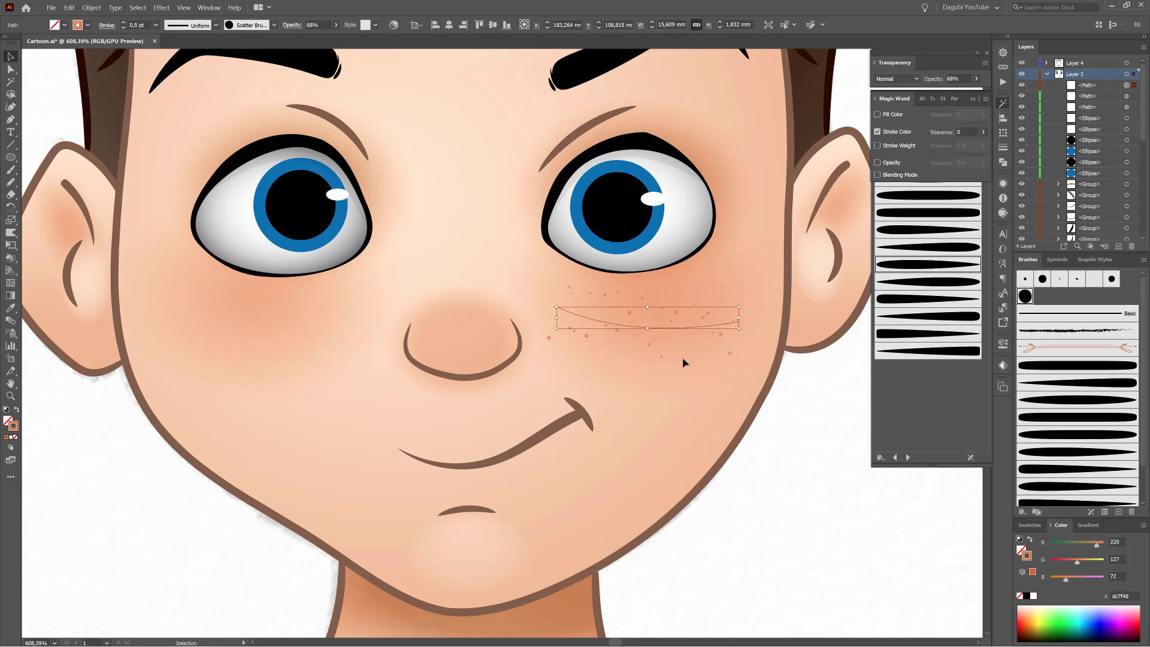
Delete the test stroke and paint fresh freckle strokes across the left cheek, the right cheek and the bridge of the nose.
{"action": "key", "text": "Delete"}
{"action": "scroll", "coordinate": [641, 377], "scroll_direction": "down", "scroll_amount": 3}
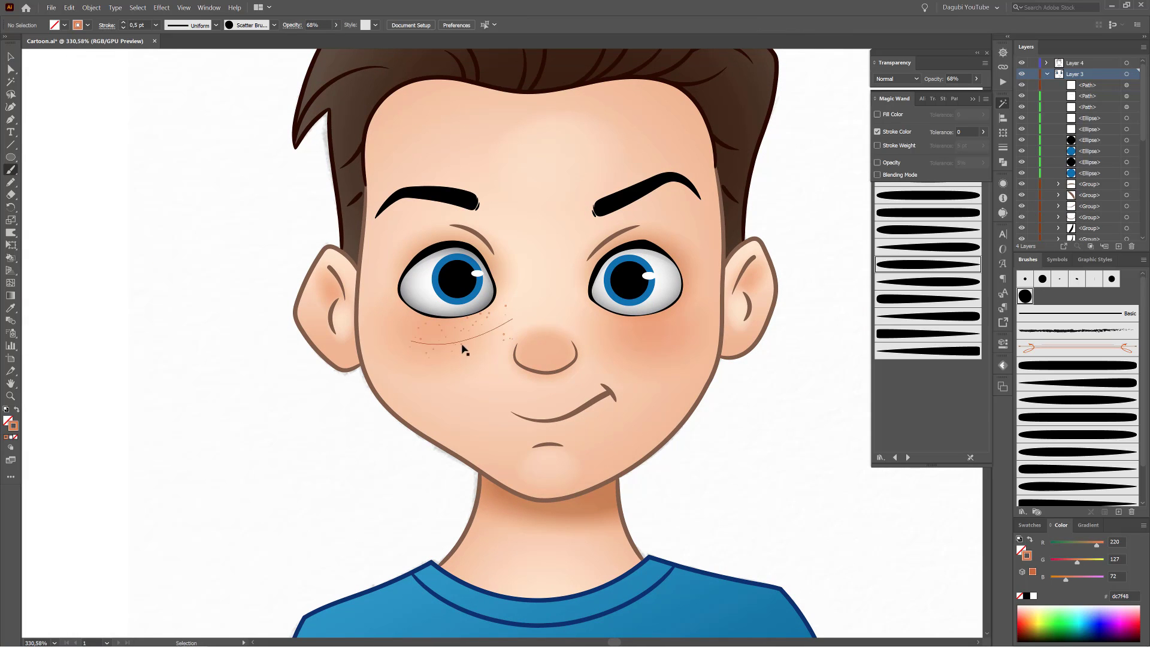
{"action": "left_click_drag", "start_coordinate": [462, 345], "coordinate": [453, 349]}
{"action": "left_click_drag", "start_coordinate": [604, 347], "coordinate": [674, 349]}
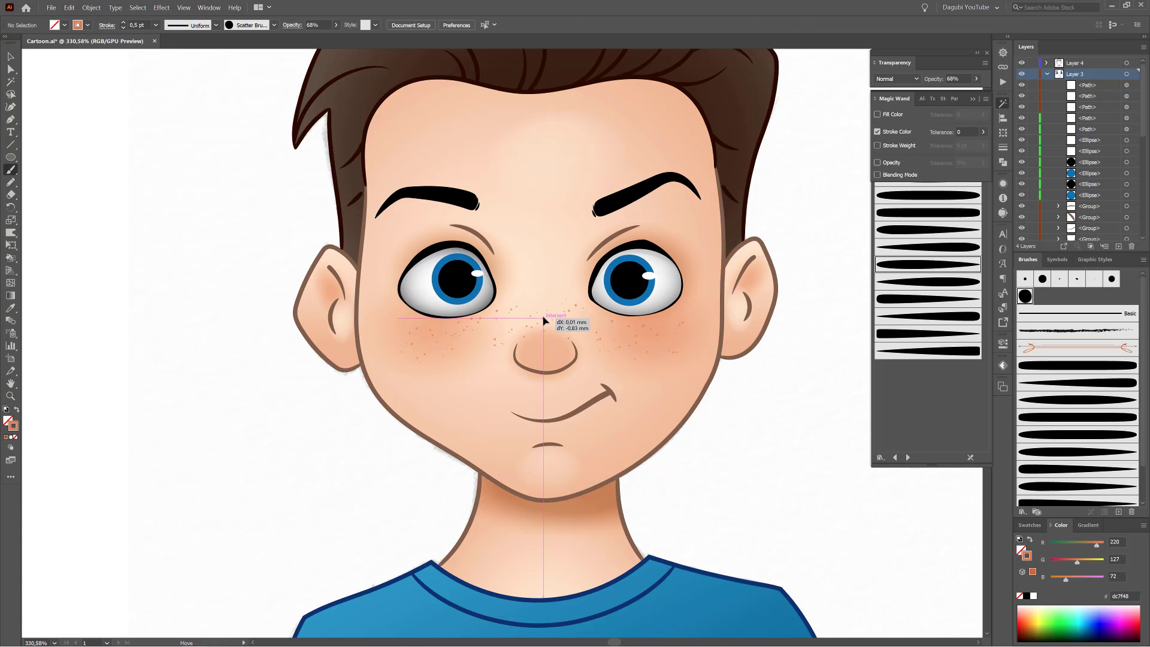
{"action": "left_click_drag", "start_coordinate": [543, 318], "coordinate": [543, 316]}
{"action": "left_click", "coordinate": [128, 418], "text": "ctrl"}
{"action": "scroll", "coordinate": [656, 464], "scroll_direction": "down", "scroll_amount": 4}
{"action": "scroll", "coordinate": [648, 464], "scroll_direction": "up", "scroll_amount": 4}
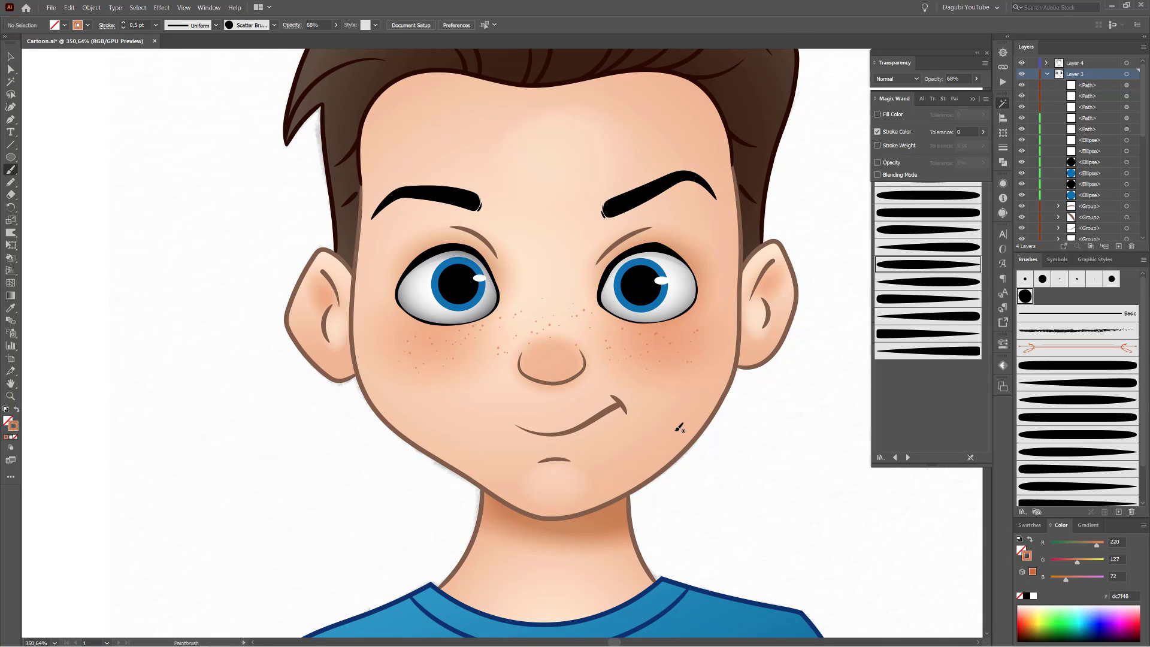
Copy a Screen-blended highlight ellipse from the face shading in Layer 5, lock the other layers, and paste it into Layer 3.
{"action": "left_click", "coordinate": [1047, 74]}
{"action": "left_click", "coordinate": [1047, 85]}
{"action": "left_click", "coordinate": [1023, 141]}
{"action": "left_click", "coordinate": [1023, 142]}
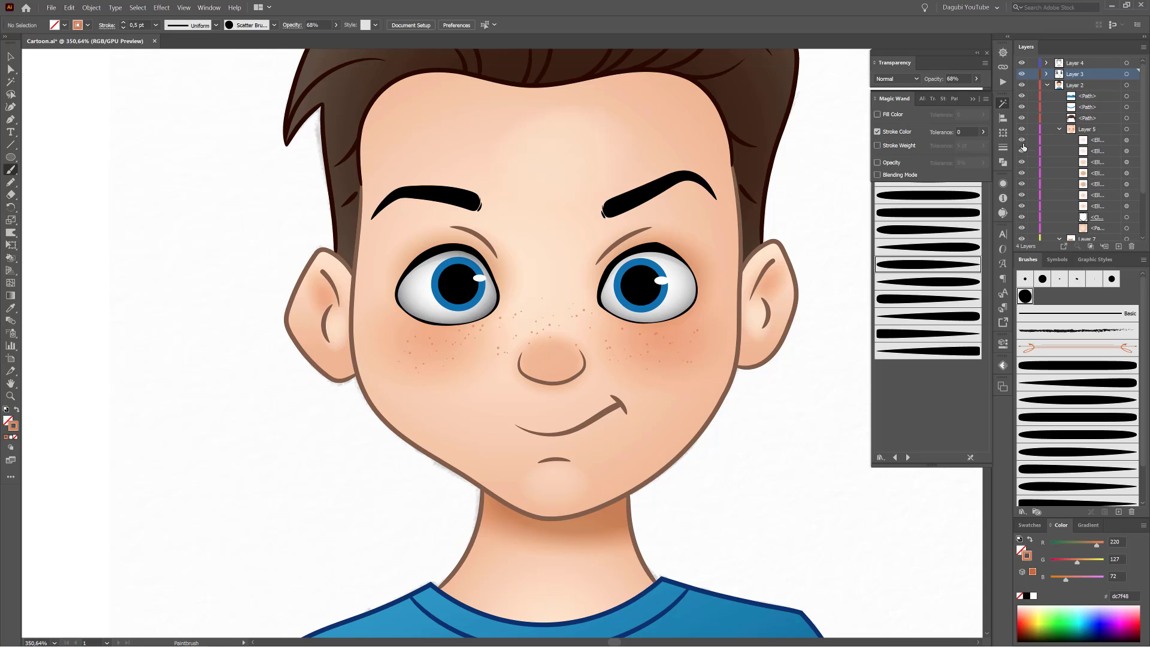
{"action": "left_click", "coordinate": [1100, 153]}
{"action": "left_click", "coordinate": [69, 8]}
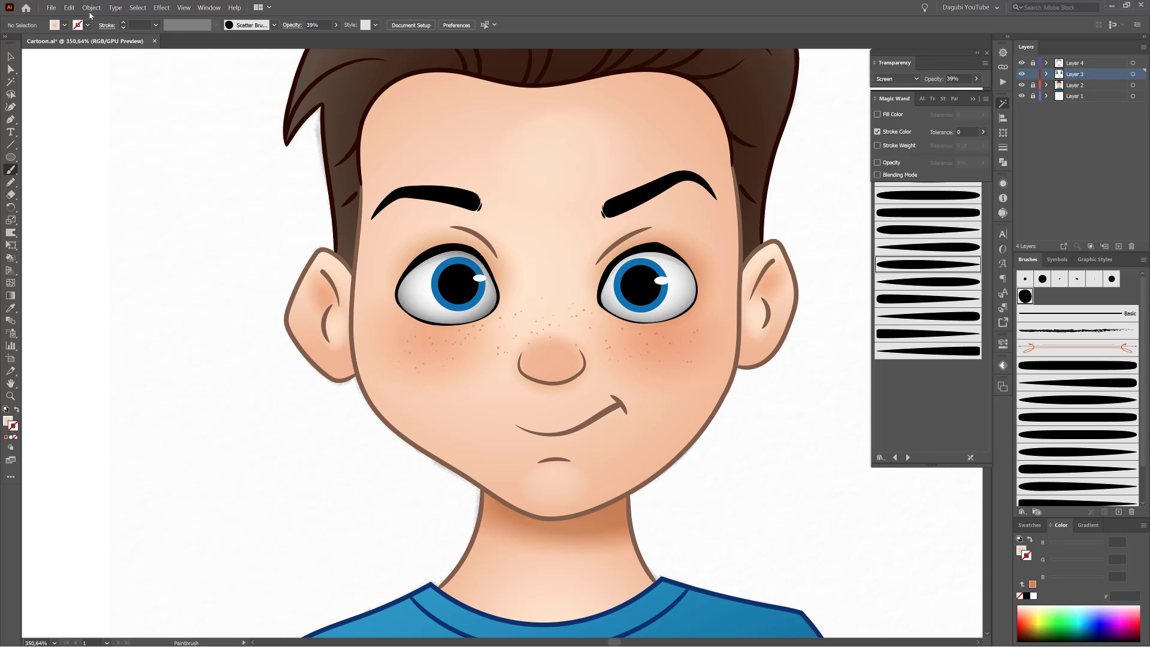
{"action": "left_click", "coordinate": [70, 8]}
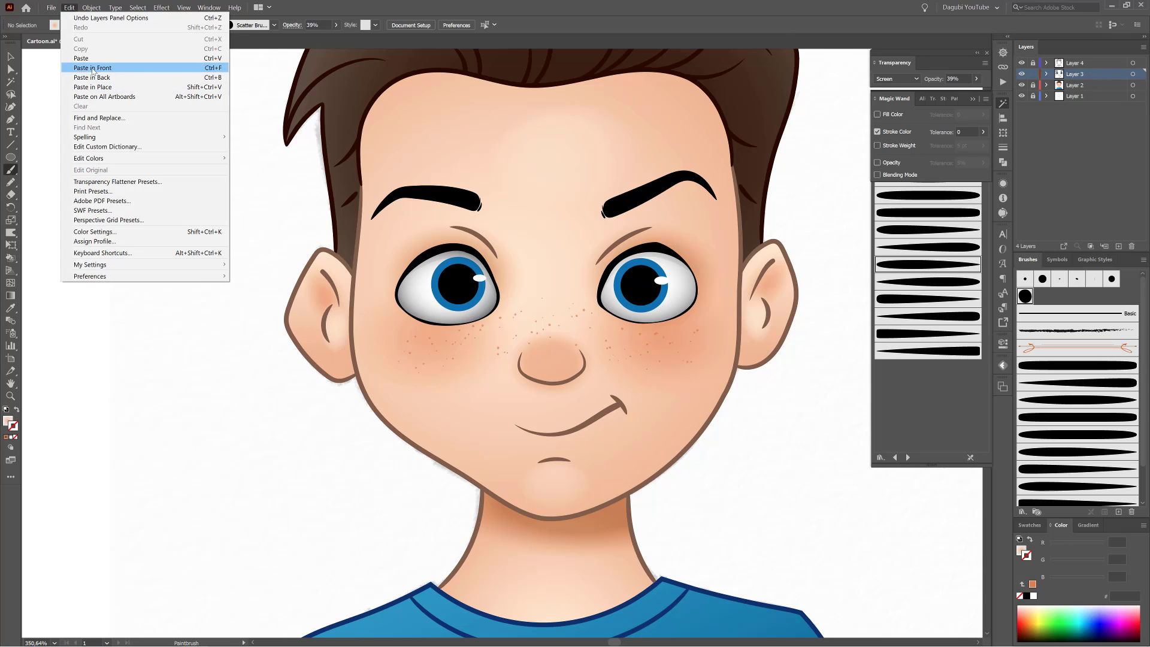
{"action": "left_click", "coordinate": [83, 58]}
Shrink the pasted highlight over the right eye's reflection with Free Transform and recolor its gradient white.
{"action": "key", "text": "e"}
{"action": "left_click_drag", "start_coordinate": [514, 341], "coordinate": [653, 295]}
{"action": "mouse_move", "coordinate": [651, 287]}
{"action": "left_mouse_down"}
{"action": "mouse_move", "coordinate": [772, 371]}
{"action": "mouse_move", "coordinate": [778, 334]}
{"action": "mouse_move", "coordinate": [538, 329]}
{"action": "mouse_move", "coordinate": [663, 295]}
{"action": "left_mouse_up"}
{"action": "left_click", "coordinate": [1087, 525]}
{"action": "double_click", "coordinate": [1021, 624]}
{"action": "left_click", "coordinate": [1018, 555]}
{"action": "left_click_drag", "start_coordinate": [710, 391], "coordinate": [721, 259]}
{"action": "left_click_drag", "start_coordinate": [612, 317], "coordinate": [714, 261]}
Adjust the highlight's opacity and fit its shape around the right eye's white reflection.
{"action": "left_click", "coordinate": [336, 26]}
{"action": "left_click", "coordinate": [337, 38]}
{"action": "left_click_drag", "start_coordinate": [861, 212], "coordinate": [832, 225]}
{"action": "left_click_drag", "start_coordinate": [779, 267], "coordinate": [754, 266]}
{"action": "mouse_move", "coordinate": [783, 348]}
{"action": "left_mouse_down"}
{"action": "mouse_move", "coordinate": [719, 348]}
{"action": "mouse_move", "coordinate": [787, 349]}
{"action": "left_mouse_up"}
Place the glow over the left eye's white reflection too, sized about 3.8 by 2.3 mm.
{"action": "left_click_drag", "start_coordinate": [622, 257], "coordinate": [651, 256]}
{"action": "left_click_drag", "start_coordinate": [749, 266], "coordinate": [733, 265]}
{"action": "left_click_drag", "start_coordinate": [771, 339], "coordinate": [480, 311]}
{"action": "left_click_drag", "start_coordinate": [552, 335], "coordinate": [676, 353]}
{"action": "left_click_drag", "start_coordinate": [401, 307], "coordinate": [604, 297]}
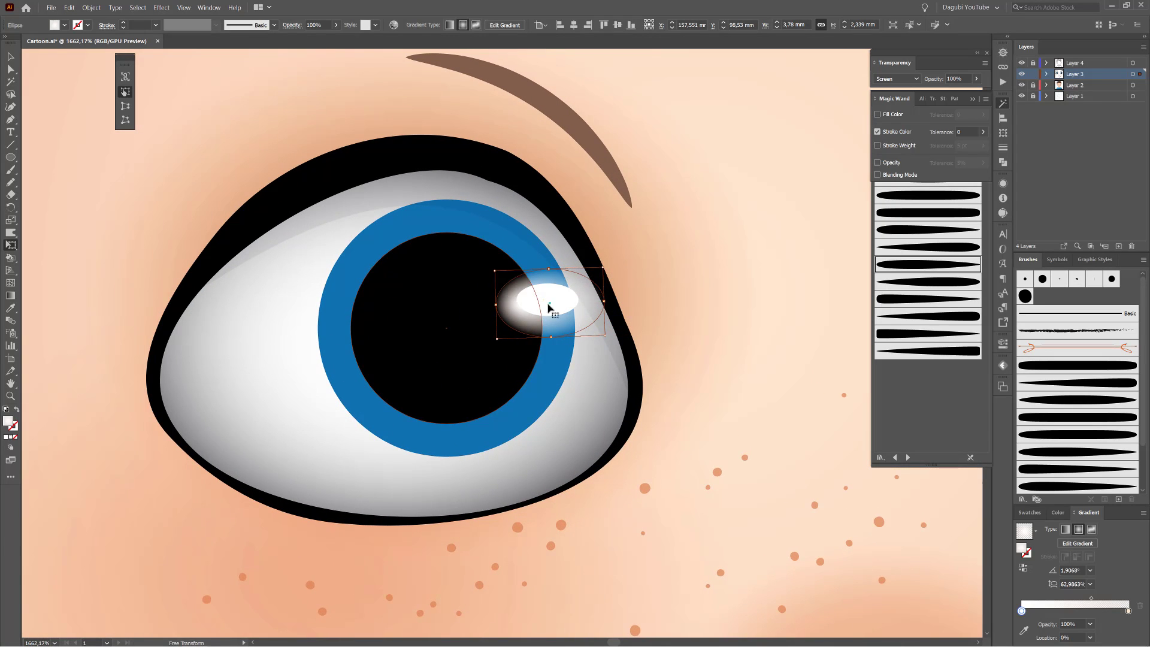
{"action": "scroll", "coordinate": [582, 286], "scroll_direction": "down", "scroll_amount": 10}
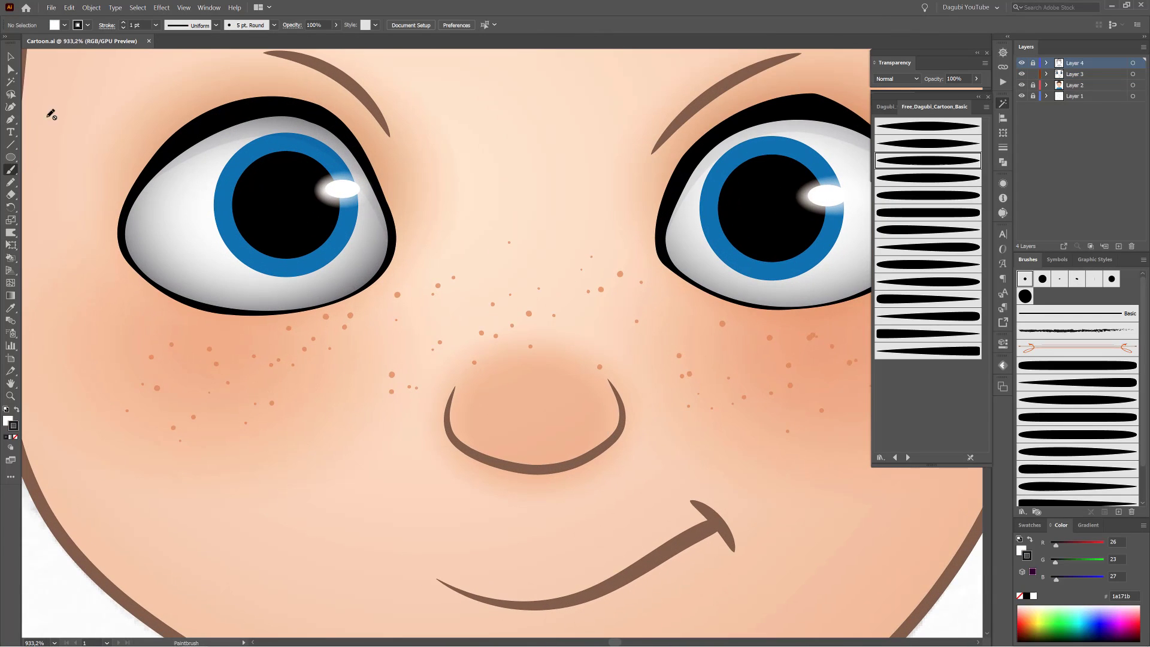
Duplicate the nose's Multiply shading ellipse and shrink the copy onto the lower nose with Free Transform, about 11 by 4.6 mm.
{"action": "left_click", "coordinate": [541, 436]}
{"action": "scroll", "coordinate": [1114, 176], "scroll_direction": "down", "scroll_amount": 1}
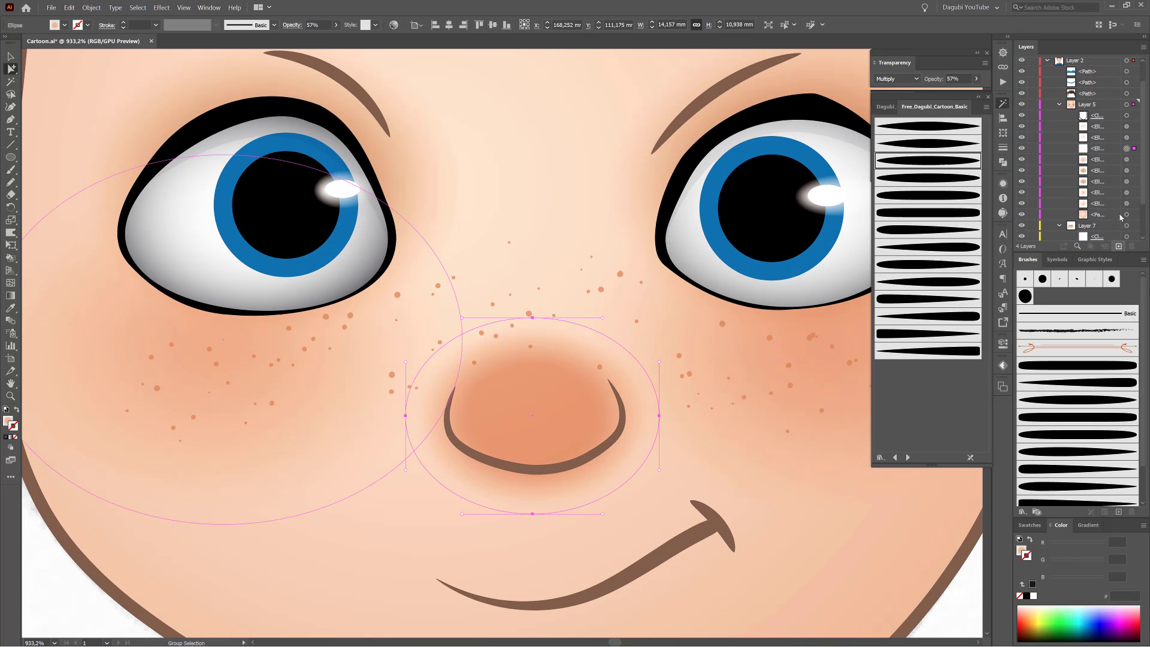
{"action": "left_click", "coordinate": [12, 247]}
{"action": "left_click_drag", "start_coordinate": [532, 318], "coordinate": [524, 382]}
{"action": "left_click_drag", "start_coordinate": [658, 382], "coordinate": [630, 397]}
{"action": "left_click_drag", "start_coordinate": [556, 439], "coordinate": [558, 423]}
{"action": "left_click_drag", "start_coordinate": [738, 450], "coordinate": [751, 453]}
{"action": "left_click_drag", "start_coordinate": [500, 370], "coordinate": [500, 392]}
{"action": "left_click_drag", "start_coordinate": [530, 432], "coordinate": [529, 421]}
{"action": "left_click_drag", "start_coordinate": [714, 478], "coordinate": [701, 458]}
{"action": "left_click_drag", "start_coordinate": [560, 455], "coordinate": [564, 457]}
{"action": "left_click_drag", "start_coordinate": [669, 443], "coordinate": [635, 464]}
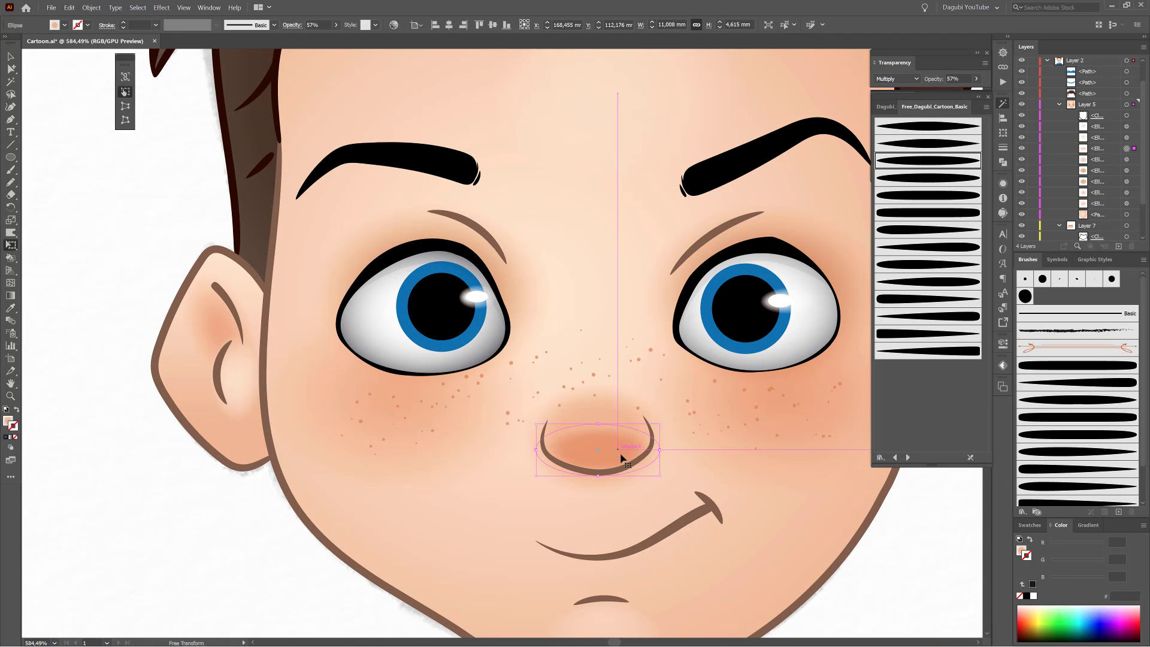
Target Layer 5 and set up a brown stroke with a broad tapered brush from the Free_Dagubi_Cartoon_Basic library.
{"action": "left_click", "coordinate": [1098, 108]}
{"action": "left_click_drag", "start_coordinate": [778, 359], "coordinate": [755, 359]}
{"action": "left_click_drag", "start_coordinate": [755, 359], "coordinate": [521, 359]}
{"action": "left_click", "coordinate": [831, 223], "text": "ctrl"}
{"action": "left_click", "coordinate": [1029, 525]}
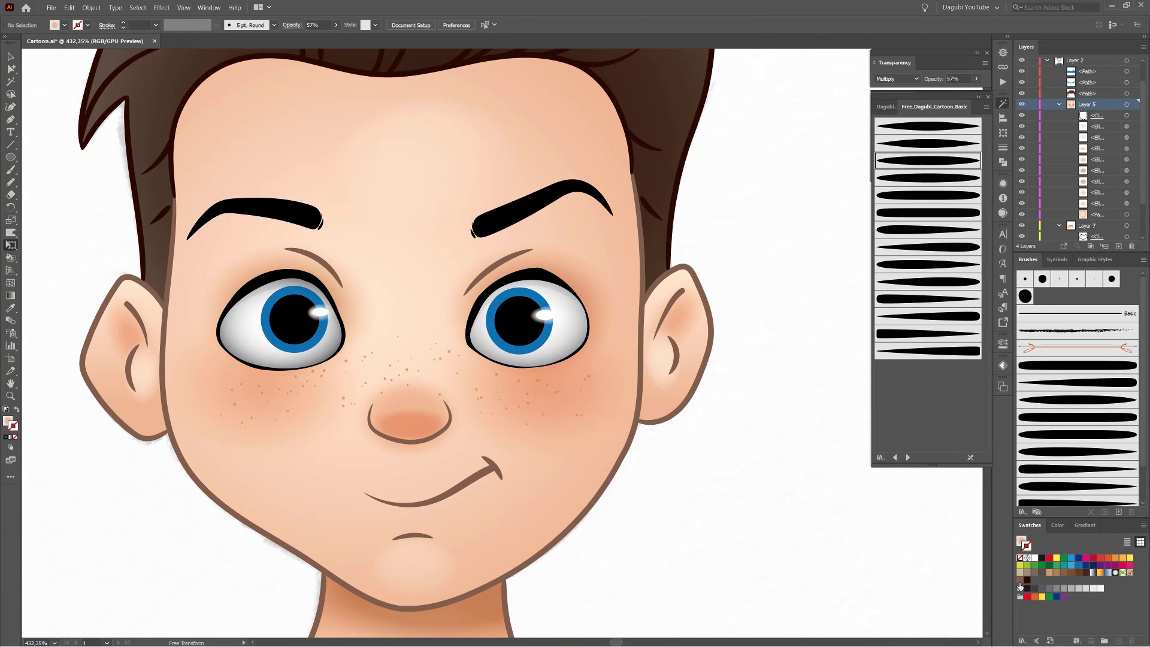
{"action": "left_click", "coordinate": [1020, 581]}
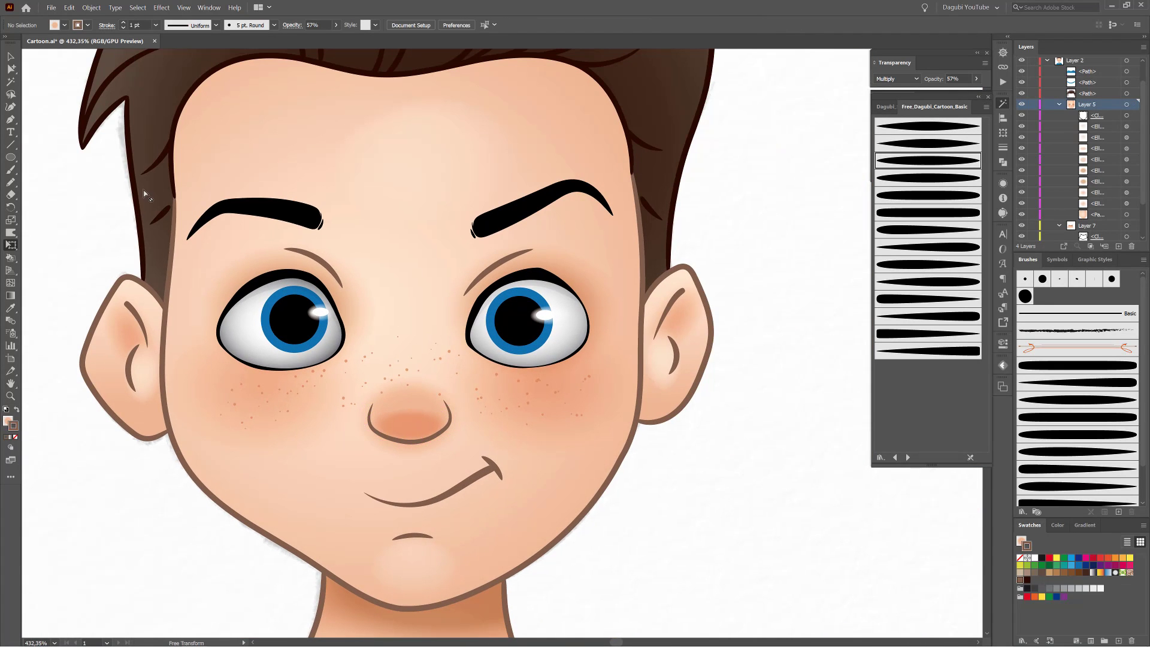
{"action": "left_click", "coordinate": [926, 195]}
{"action": "left_click_drag", "start_coordinate": [173, 402], "coordinate": [720, 204]}
{"action": "left_click", "coordinate": [69, 8]}
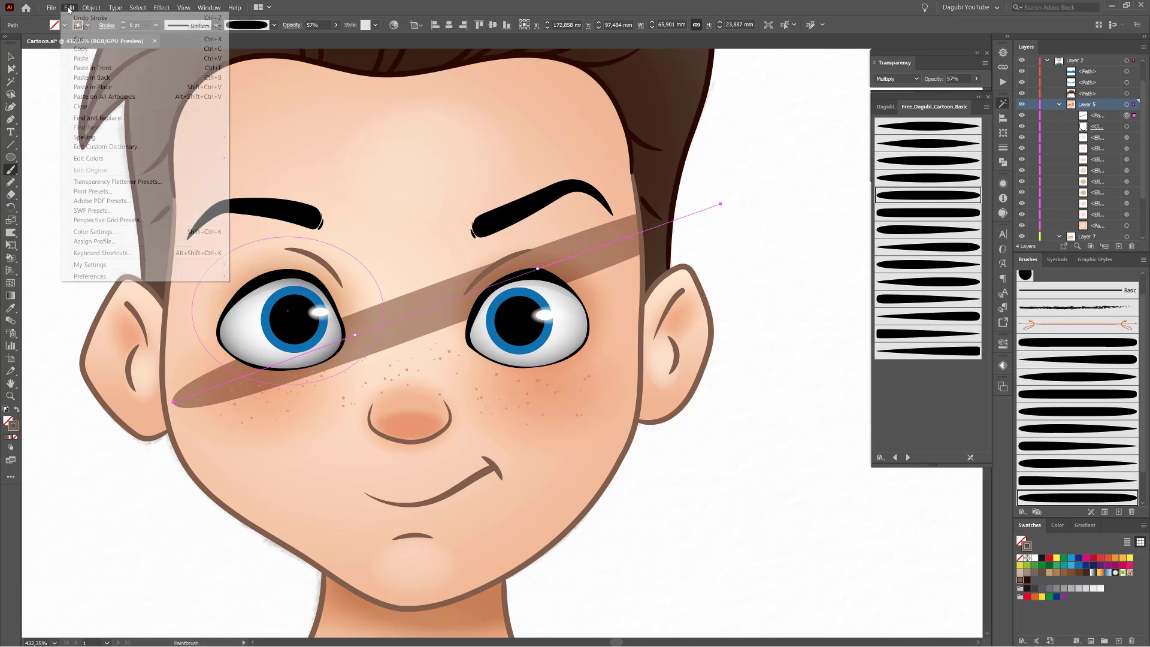
{"action": "left_click", "coordinate": [90, 18]}
Paint a shadow stroke from the hairline down the right side of the face to the chin and set its weight to 10 pt.
{"action": "scroll", "coordinate": [436, 256], "scroll_direction": "down", "scroll_amount": 2}
{"action": "left_click_drag", "start_coordinate": [360, 140], "coordinate": [405, 166]}
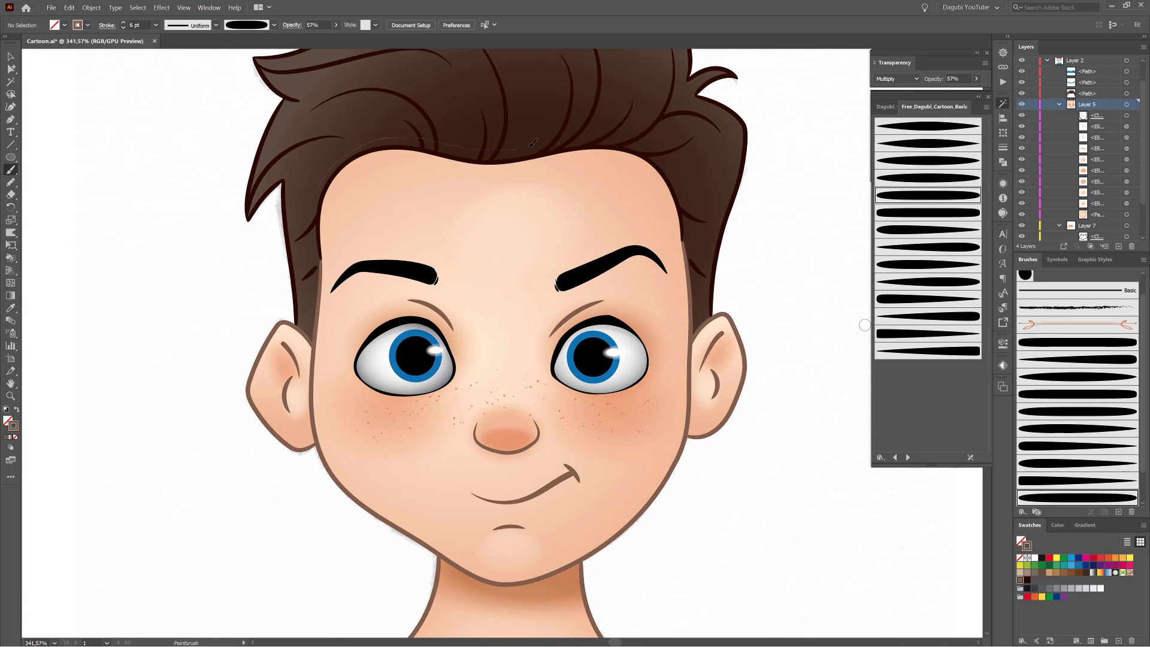
{"action": "left_click_drag", "start_coordinate": [506, 590], "coordinate": [390, 548]}
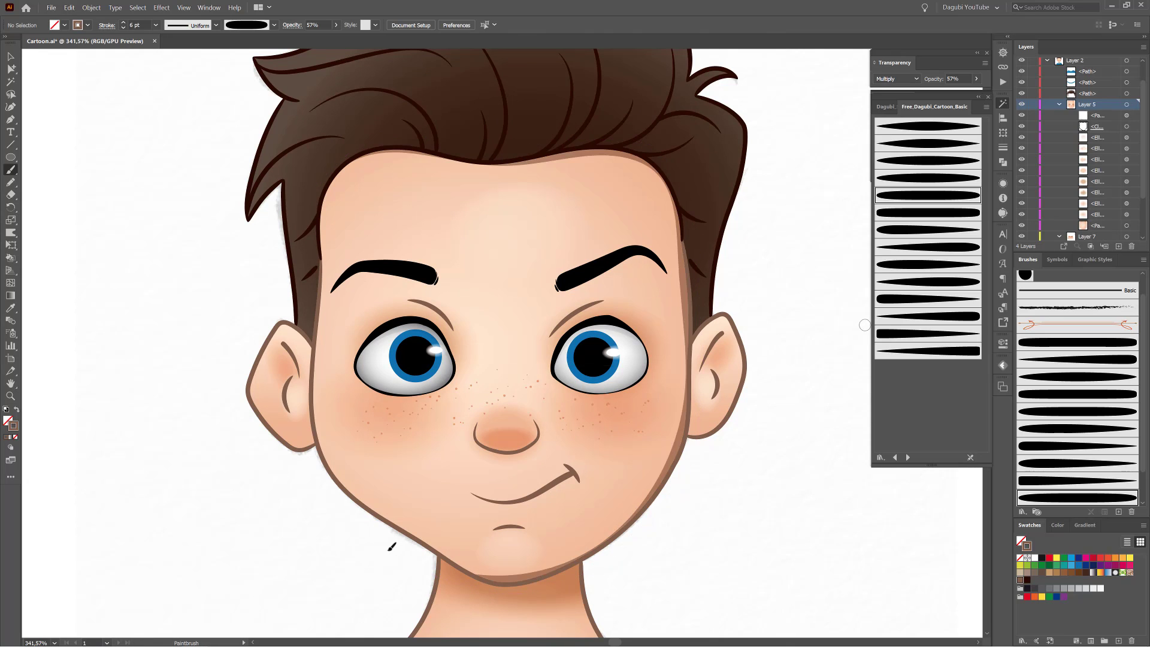
{"action": "left_click", "coordinate": [123, 22]}
{"action": "left_click", "coordinate": [123, 22]}
{"action": "left_click", "coordinate": [123, 23]}
{"action": "left_click", "coordinate": [123, 22]}
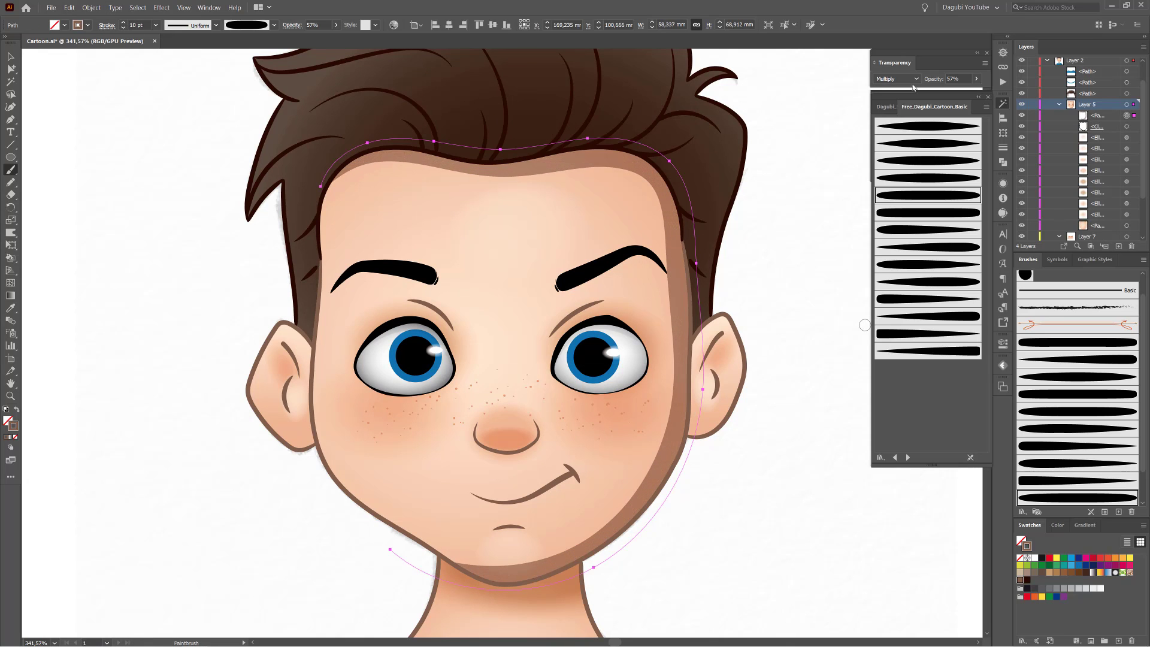
Set the face shadow's opacity to 100% and its stroke color to RGB 198, 164, 154.
{"action": "left_click_drag", "start_coordinate": [970, 95], "coordinate": [982, 93]}
{"action": "left_click", "coordinate": [1058, 524]}
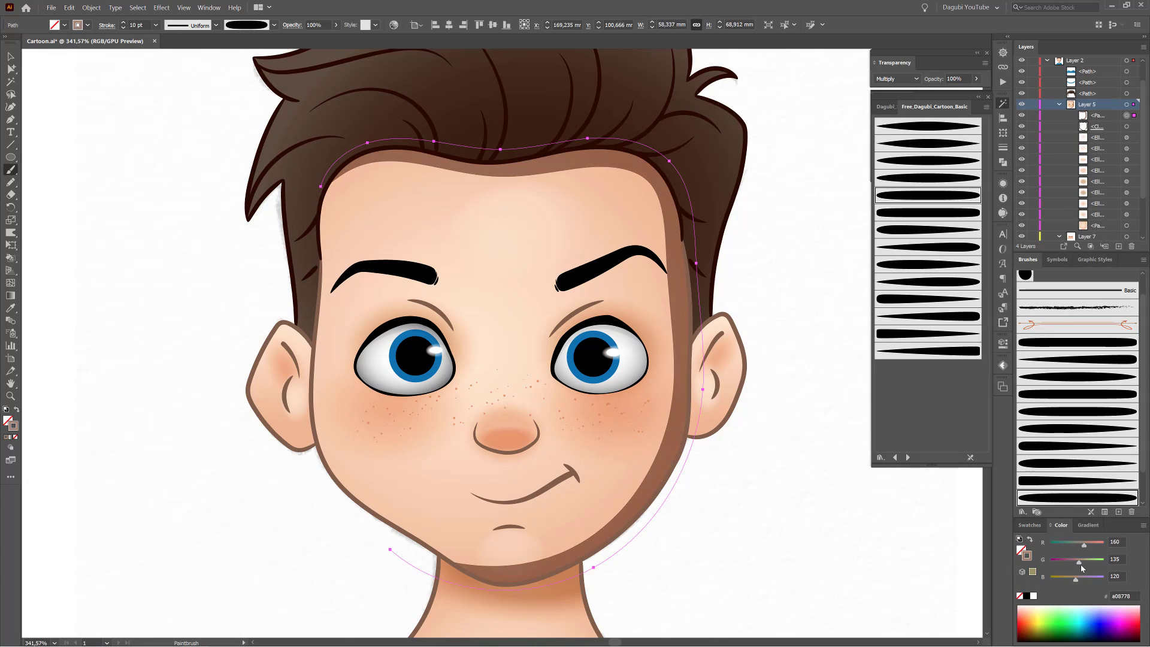
{"action": "left_click_drag", "start_coordinate": [1088, 542], "coordinate": [1093, 546]}
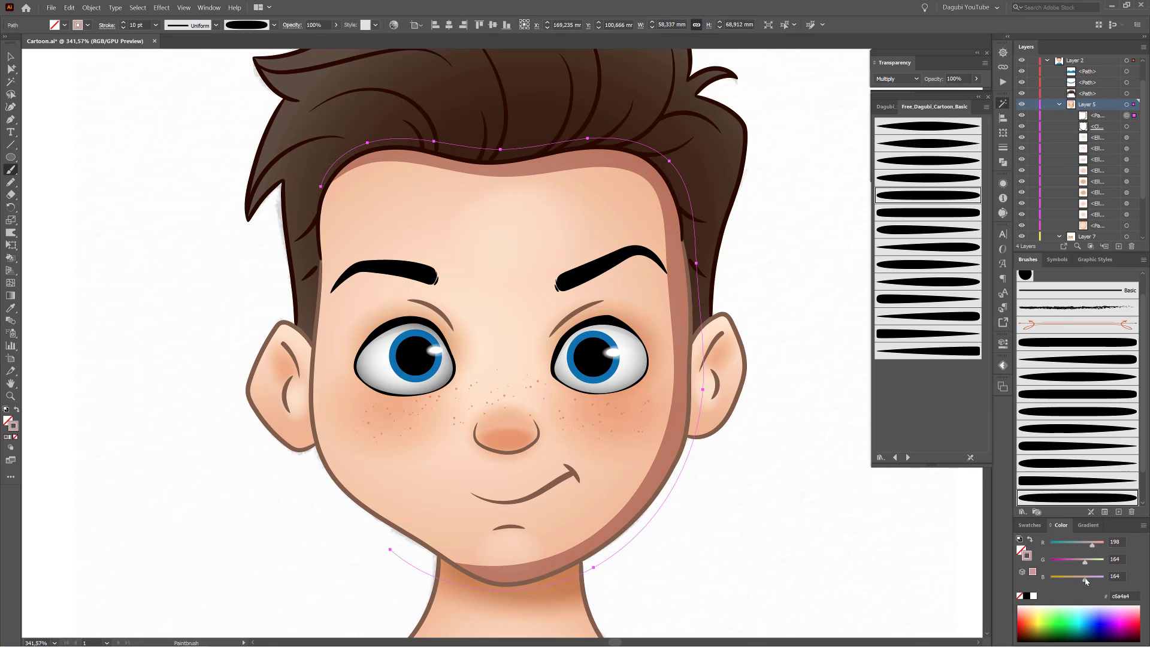
Warp the shadow stroke to follow the hairline, jaw and right face edge, and lighten its color to RGB 208, 180, 172.
{"action": "left_click_drag", "start_coordinate": [579, 211], "coordinate": [600, 198]}
{"action": "scroll", "coordinate": [531, 534], "scroll_direction": "down", "scroll_amount": 2}
{"action": "left_click_drag", "start_coordinate": [402, 532], "coordinate": [367, 511]}
{"action": "left_click_drag", "start_coordinate": [570, 453], "coordinate": [531, 514]}
{"action": "left_click_drag", "start_coordinate": [498, 562], "coordinate": [500, 571]}
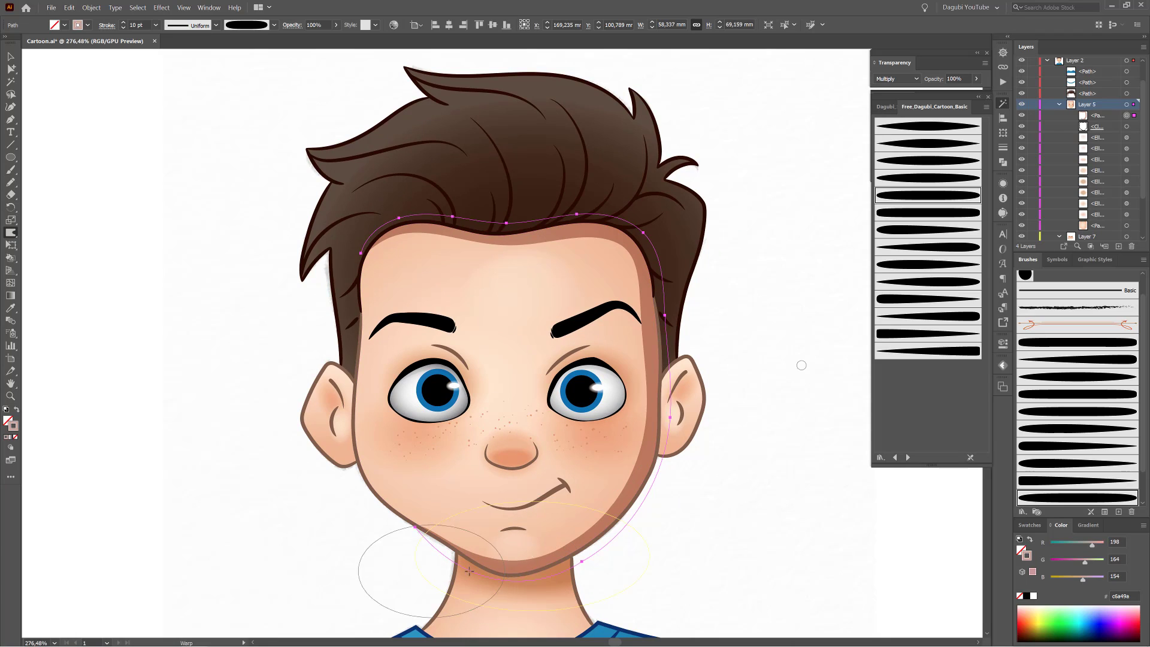
{"action": "mouse_move", "coordinate": [773, 498]}
{"action": "left_mouse_down"}
{"action": "mouse_move", "coordinate": [792, 472]}
{"action": "mouse_move", "coordinate": [781, 445]}
{"action": "left_mouse_up"}
{"action": "left_click_drag", "start_coordinate": [665, 395], "coordinate": [678, 396]}
{"action": "left_click_drag", "start_coordinate": [644, 332], "coordinate": [650, 331]}
{"action": "left_click_drag", "start_coordinate": [577, 259], "coordinate": [583, 249]}
{"action": "left_click_drag", "start_coordinate": [605, 487], "coordinate": [620, 494]}
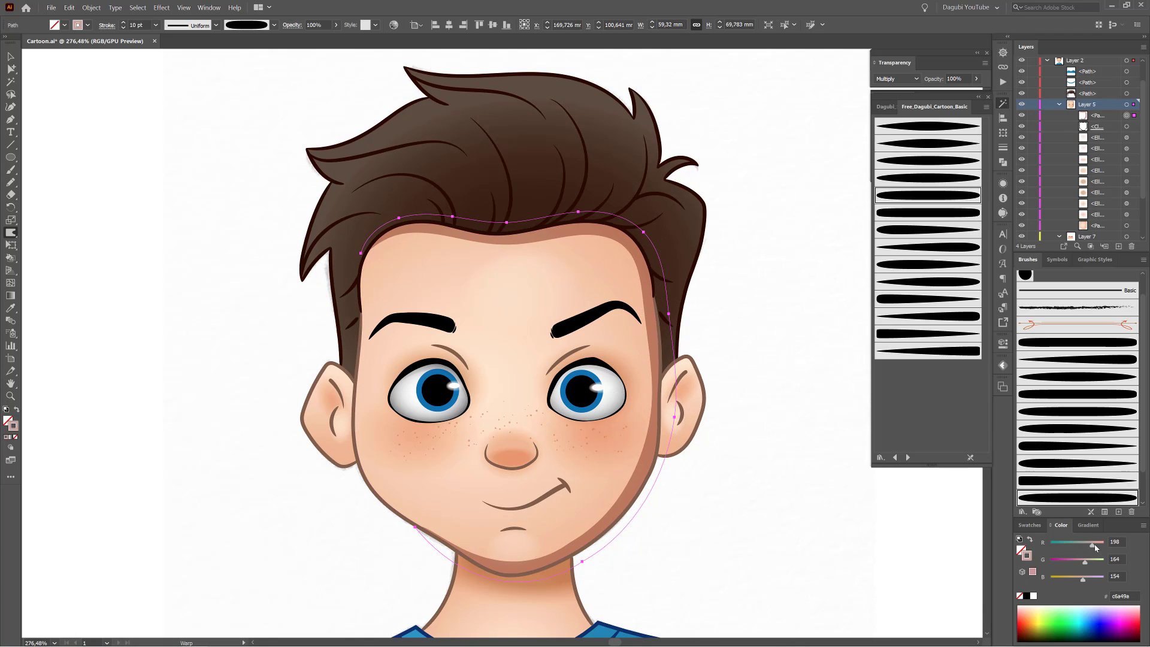
{"action": "left_click_drag", "start_coordinate": [1092, 544], "coordinate": [1095, 544]}
{"action": "left_click", "coordinate": [841, 532], "text": "ctrl"}
Duplicate the face shadow stroke, enlarge the copy to about 61 by 72 mm with Free Transform, and warp its right edge slightly.
{"action": "left_click_drag", "start_coordinate": [1119, 239], "coordinate": [1119, 245]}
{"action": "left_click", "coordinate": [1126, 106]}
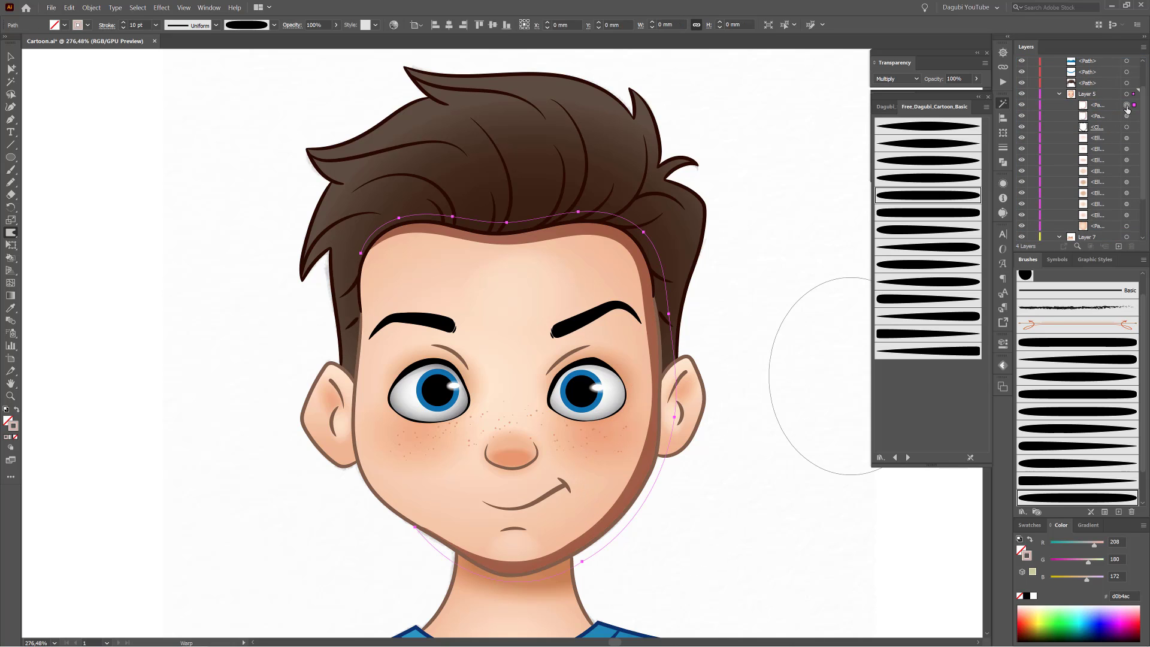
{"action": "key", "text": "e"}
{"action": "left_click_drag", "start_coordinate": [677, 212], "coordinate": [682, 204]}
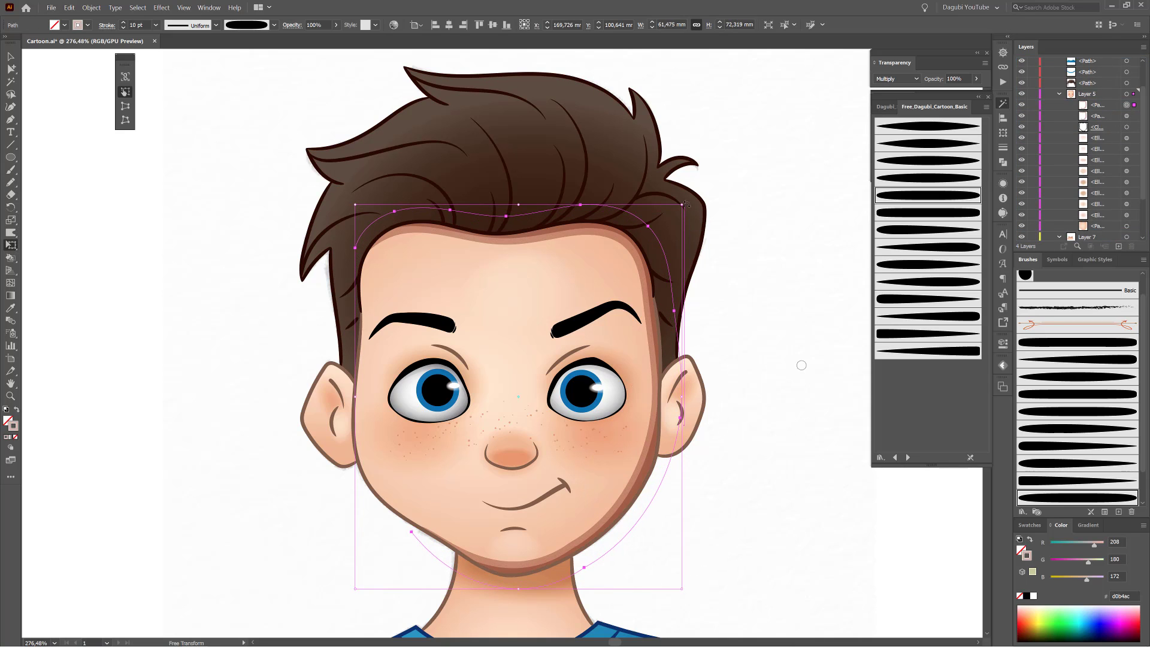
{"action": "key", "text": "shift+r"}
{"action": "left_click_drag", "start_coordinate": [701, 387], "coordinate": [699, 386]}
Set the duplicated face shadow's opacity to 53% and deselect it.
{"action": "left_click", "coordinate": [336, 25]}
{"action": "left_click_drag", "start_coordinate": [336, 38], "coordinate": [316, 37]}
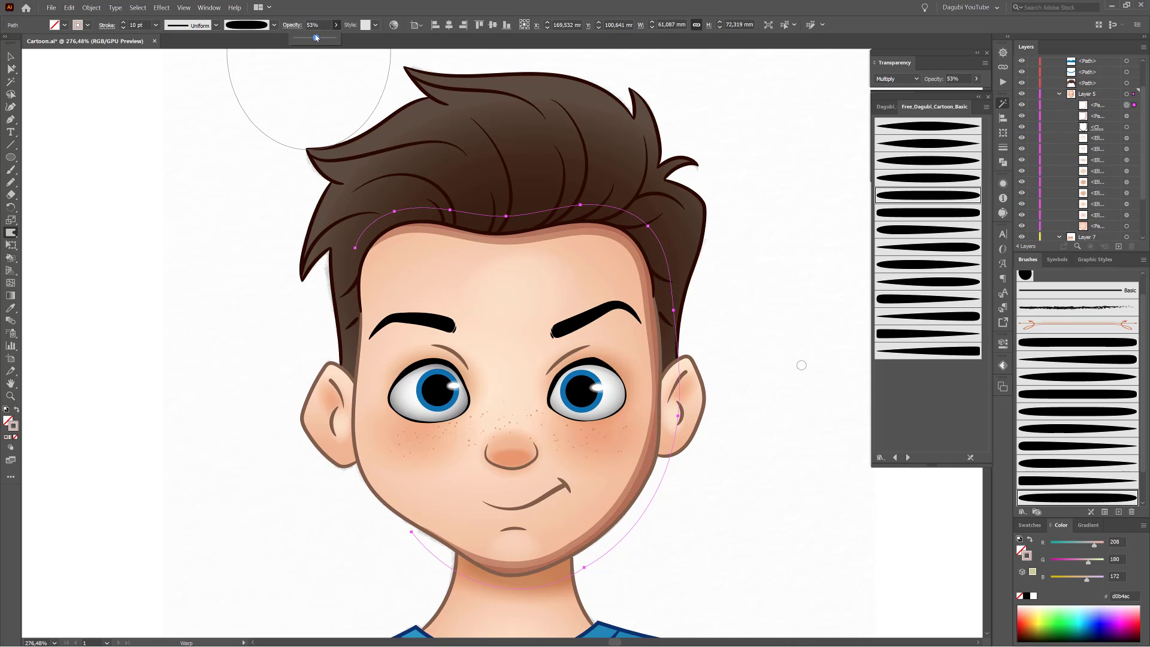
{"action": "left_click", "coordinate": [629, 590]}
{"action": "left_click", "coordinate": [79, 298], "text": "ctrl"}
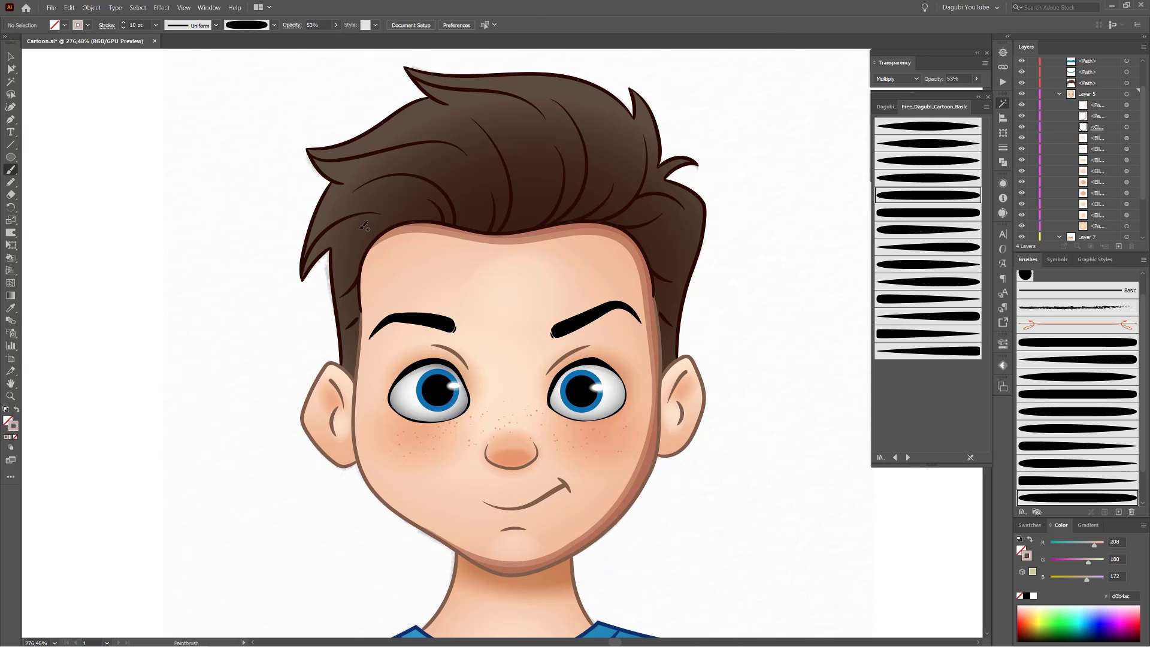
Place a brushed highlight down the left side of the face, blend it with Screen, and warp it to the face edge.
{"action": "left_click", "coordinate": [435, 545], "text": "ctrl"}
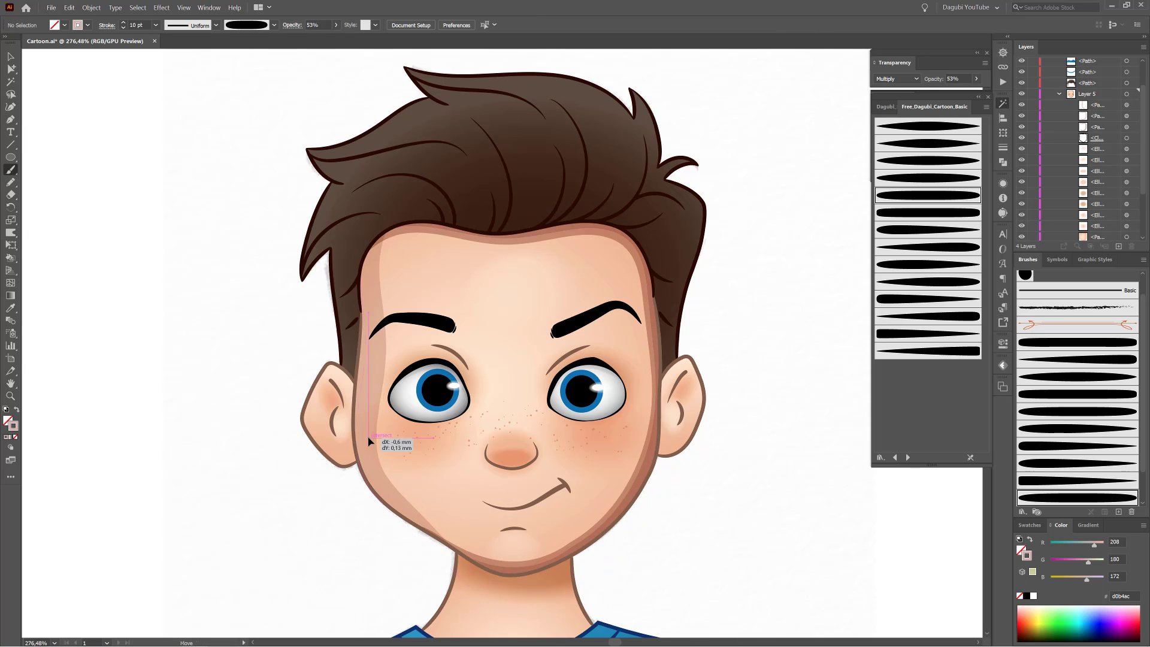
{"action": "left_click", "coordinate": [897, 79]}
{"action": "left_click", "coordinate": [892, 157]}
{"action": "left_click", "coordinate": [15, 235]}
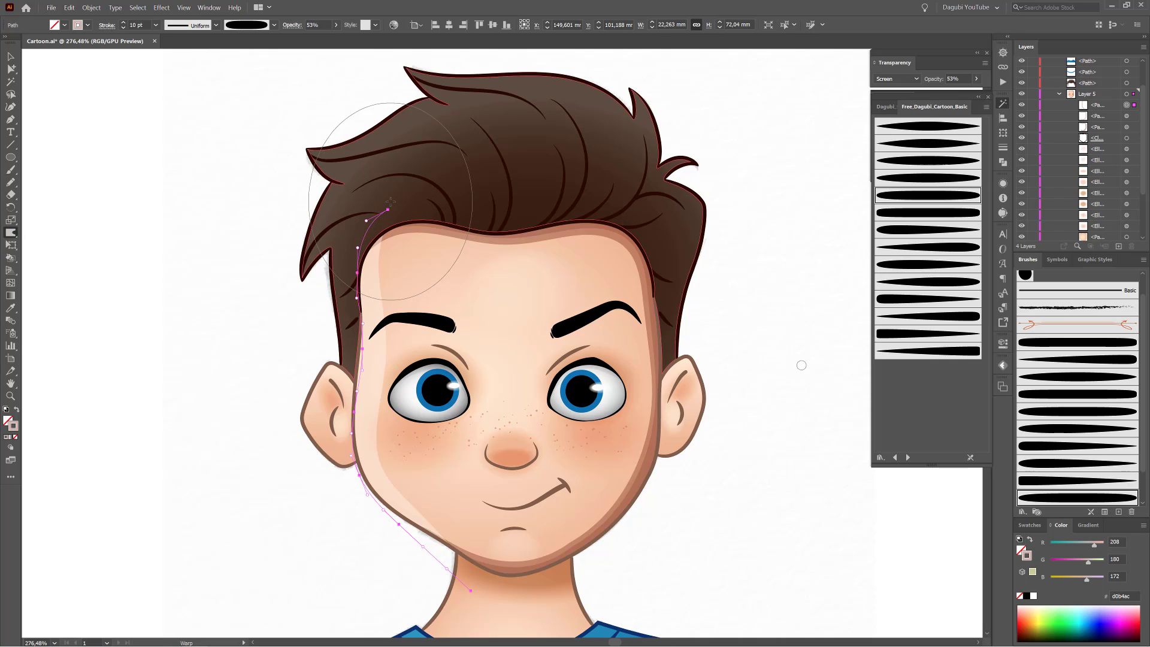
{"action": "left_click_drag", "start_coordinate": [392, 202], "coordinate": [383, 206]}
{"action": "left_click_drag", "start_coordinate": [398, 359], "coordinate": [389, 362]}
Duplicate the left face highlight in place and shift the copy slightly outward to form a second, narrower band.
{"action": "key", "text": "ctrl+c"}
{"action": "key", "text": "ctrl+f"}
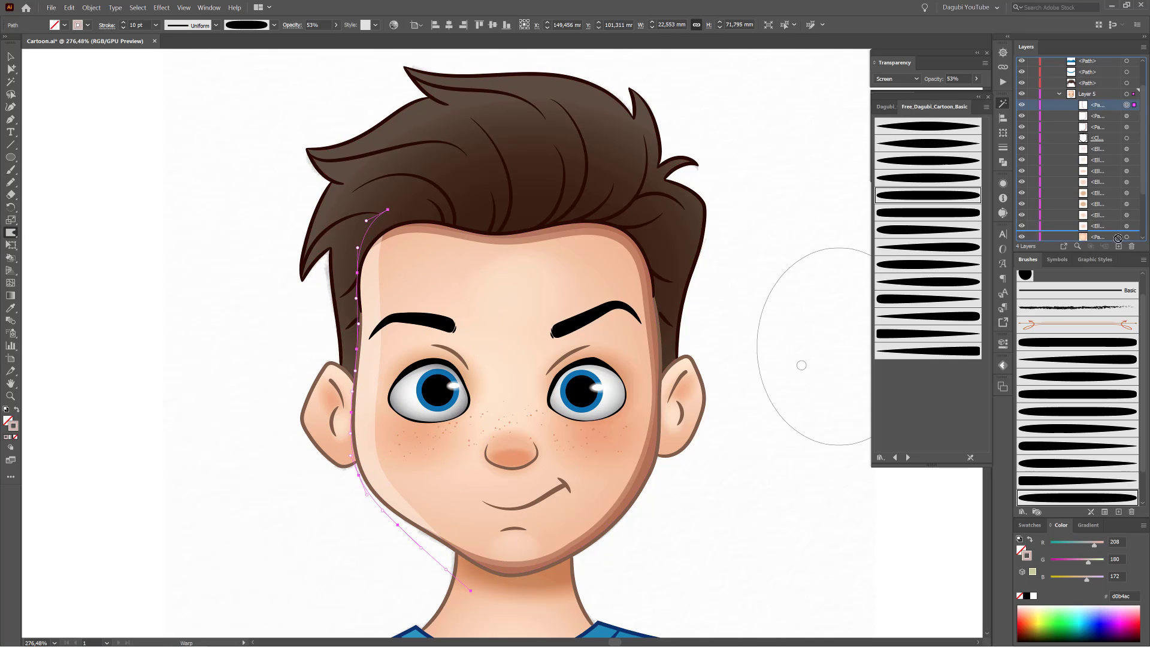
{"action": "left_click", "coordinate": [11, 69]}
{"action": "left_click_drag", "start_coordinate": [357, 279], "coordinate": [344, 279]}
{"action": "left_click", "coordinate": [297, 316]}
Paint a Screen highlight stroke down the left edge of the neck in Layer 7.
{"action": "mouse_move", "coordinate": [655, 467]}
{"action": "left_mouse_down"}
{"action": "mouse_move", "coordinate": [659, 493]}
{"action": "mouse_move", "coordinate": [576, 442]}
{"action": "left_mouse_up"}
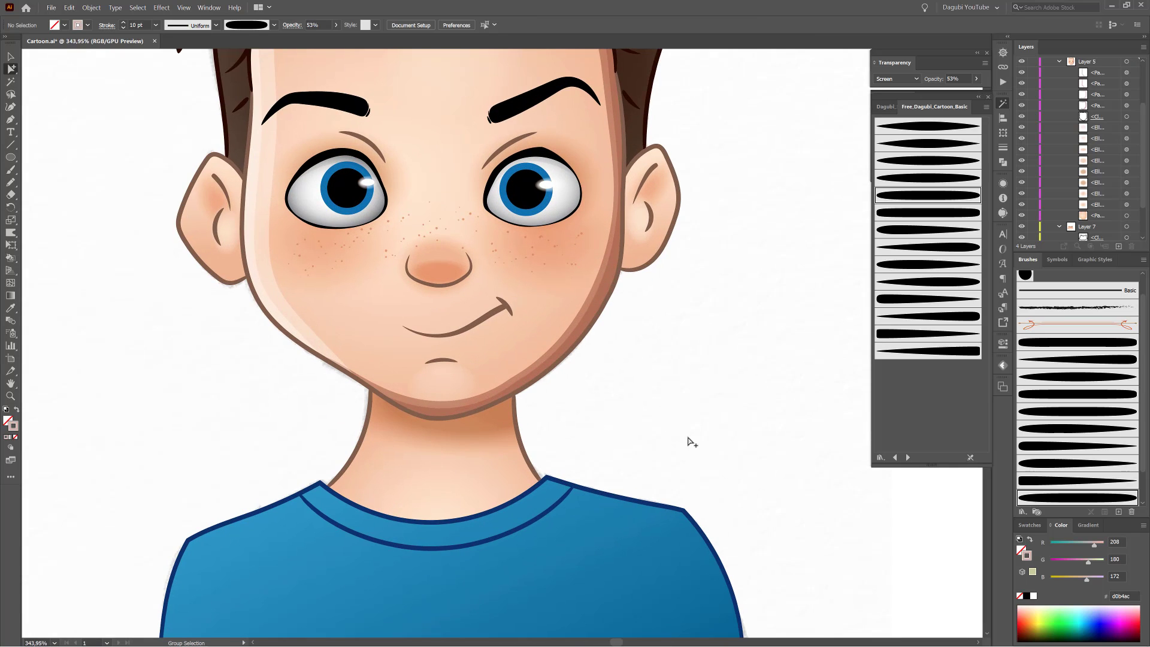
{"action": "scroll", "coordinate": [1100, 190], "scroll_direction": "down", "scroll_amount": 1}
{"action": "left_click_drag", "start_coordinate": [359, 389], "coordinate": [259, 532]}
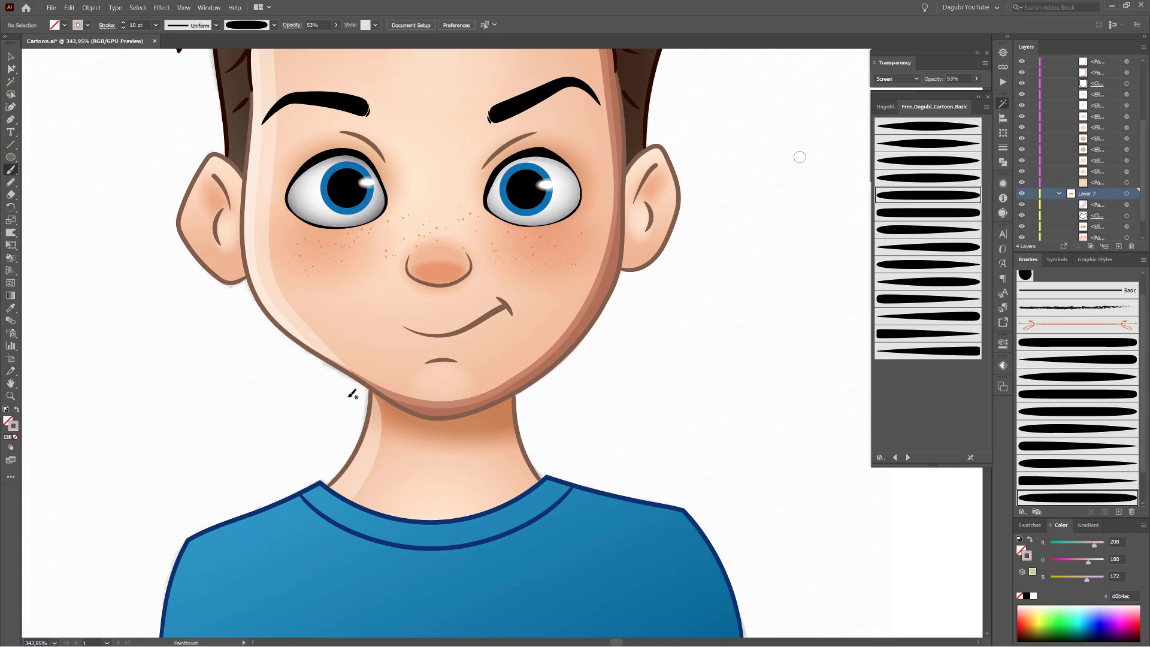
Collapse Layers 7 and 5, open Layer 6, and paint a highlight stroke along the left ear's outer edge.
{"action": "left_click", "coordinate": [1059, 193]}
{"action": "scroll", "coordinate": [1063, 193], "scroll_direction": "up", "scroll_amount": 3}
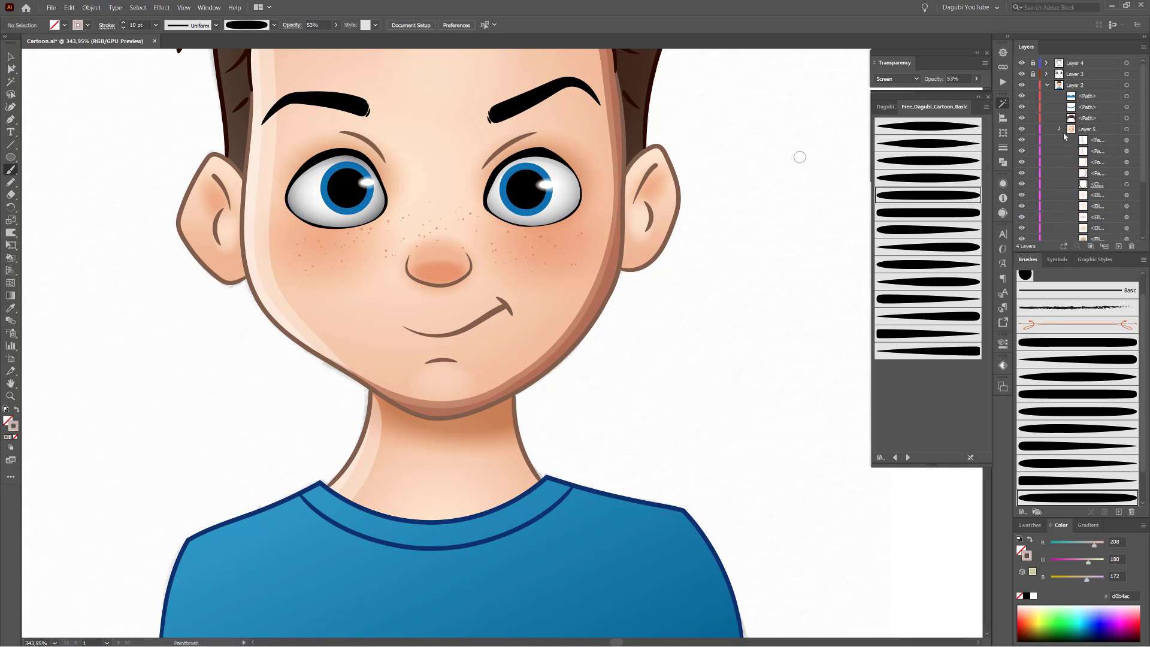
{"action": "left_click", "coordinate": [1059, 130]}
{"action": "left_click", "coordinate": [1059, 151]}
{"action": "left_click_drag", "start_coordinate": [188, 162], "coordinate": [207, 330]}
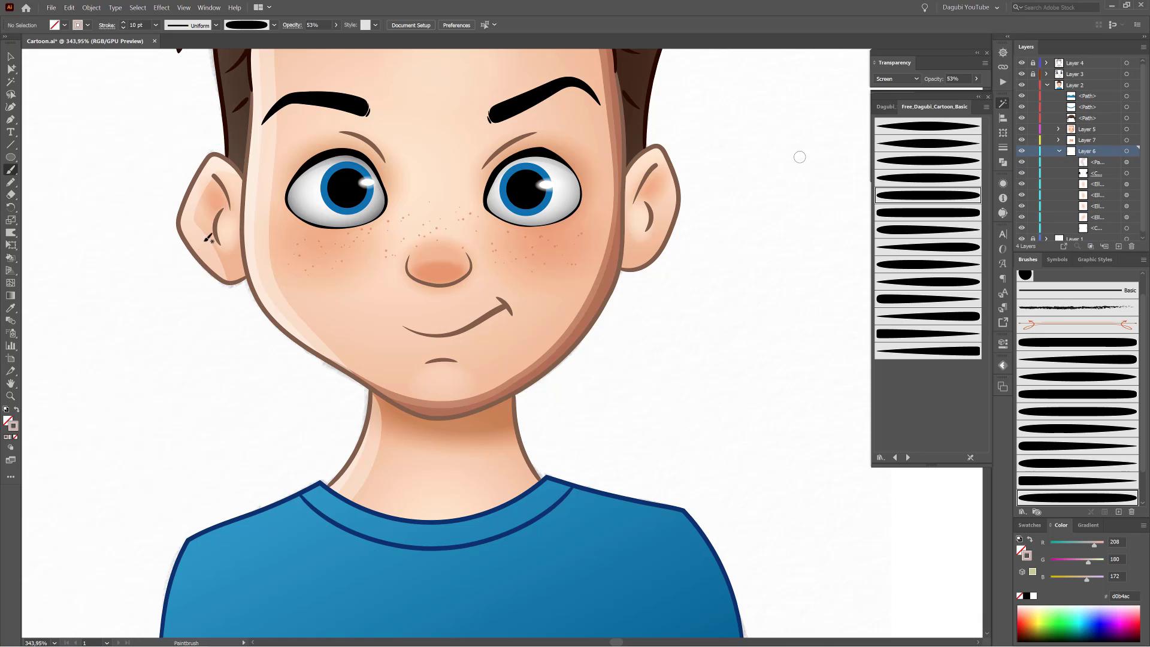
Add a second highlight around the left ear and warp it outward along the rim, about 13 by 29 mm.
{"action": "key", "text": "shift+r"}
{"action": "mouse_move", "coordinate": [151, 171]}
{"action": "left_mouse_down"}
{"action": "mouse_move", "coordinate": [182, 269]}
{"action": "mouse_move", "coordinate": [225, 160]}
{"action": "left_mouse_up"}
{"action": "left_click_drag", "start_coordinate": [170, 189], "coordinate": [165, 185]}
{"action": "left_click_drag", "start_coordinate": [200, 142], "coordinate": [200, 136]}
{"action": "key", "text": "shift+r"}
{"action": "left_click_drag", "start_coordinate": [206, 260], "coordinate": [196, 229]}
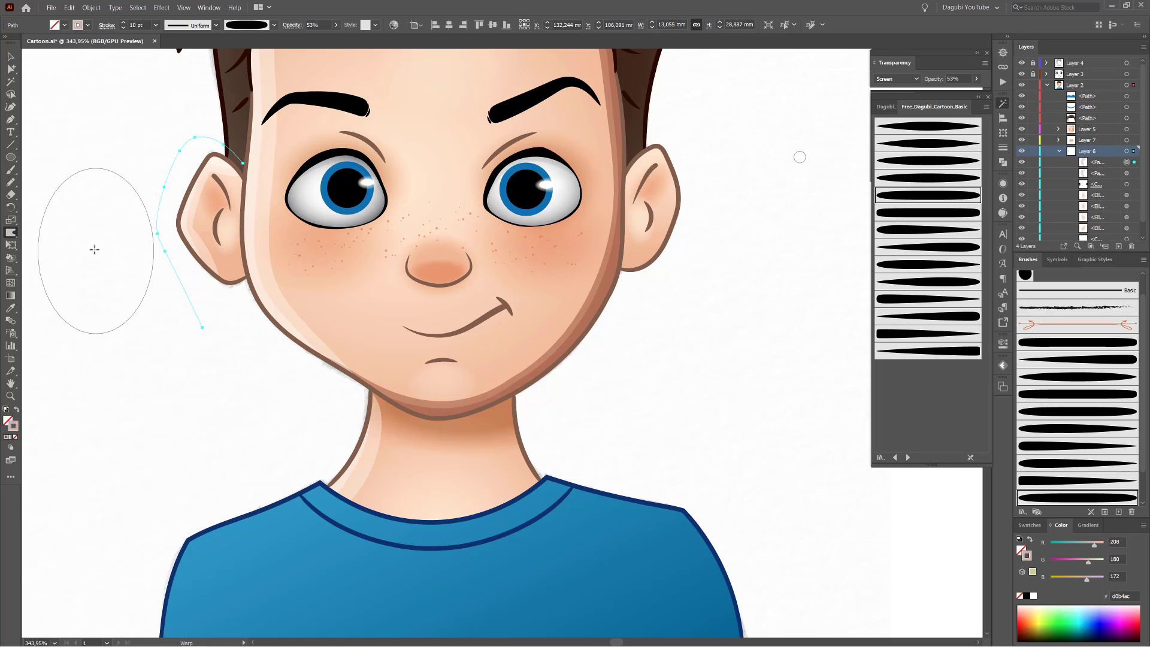
Add a highlight stroke along the right ear's upper outer edge and nudge it outward.
{"action": "key", "text": "b"}
{"action": "left_click", "coordinate": [677, 167], "text": "ctrl"}
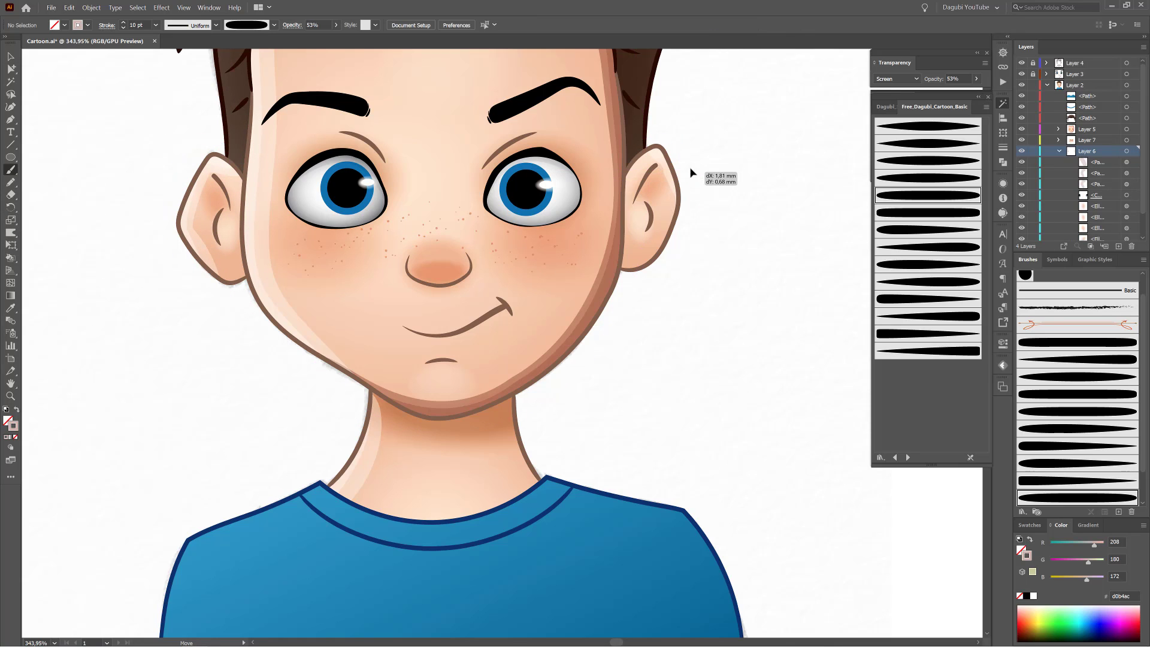
Using the face shadow's Multiply style, paint a shadow on the right ear's lower edge in Layer 6, nudge it outward, and set 48% opacity.
{"action": "left_click", "coordinate": [584, 320], "text": "ctrl"}
{"action": "left_click", "coordinate": [790, 338], "text": "ctrl"}
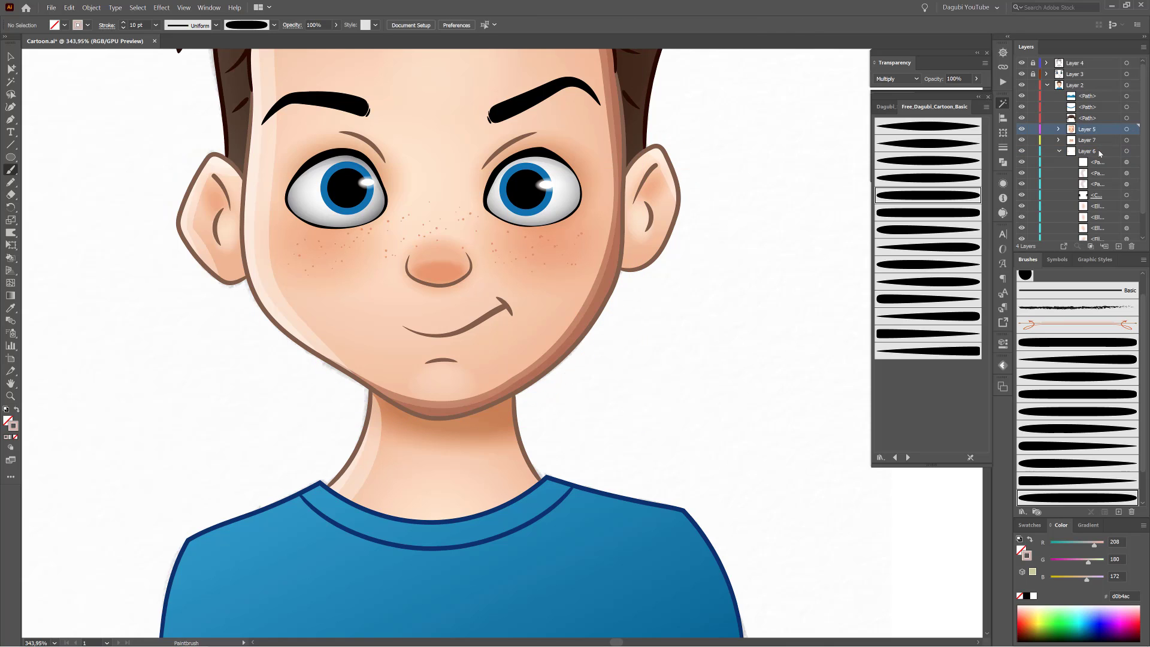
{"action": "left_click", "coordinate": [1098, 151]}
{"action": "left_click_drag", "start_coordinate": [696, 175], "coordinate": [603, 283]}
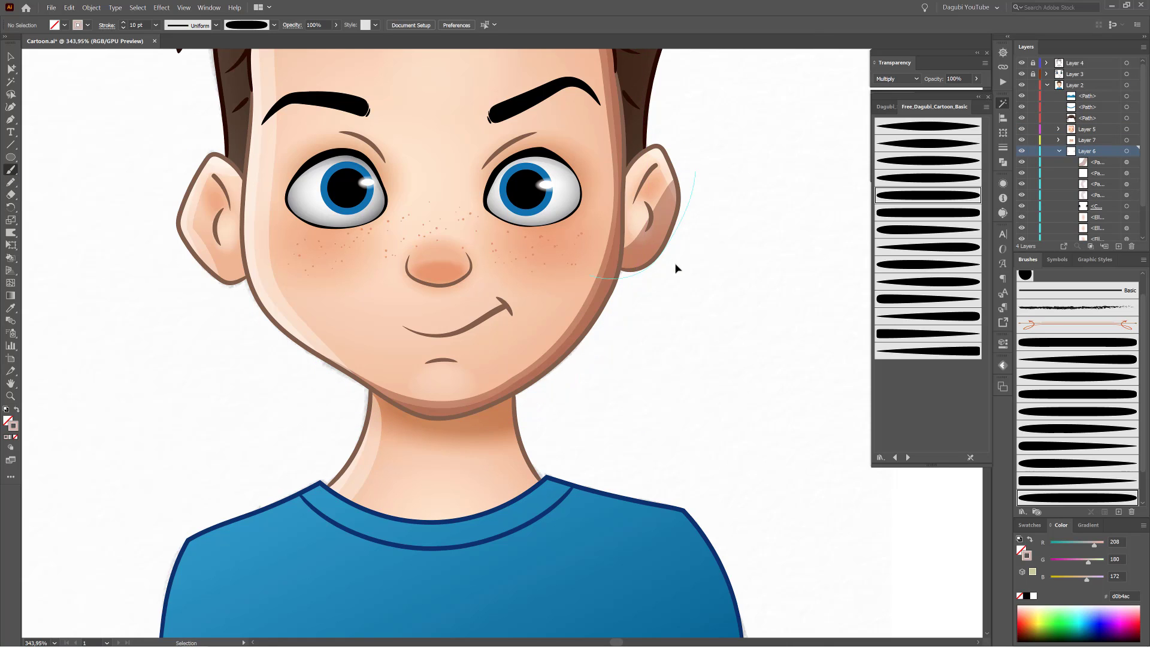
{"action": "left_click_drag", "start_coordinate": [675, 264], "coordinate": [680, 277]}
{"action": "left_click", "coordinate": [335, 25]}
{"action": "left_click_drag", "start_coordinate": [338, 40], "coordinate": [314, 39]}
{"action": "left_click", "coordinate": [707, 211], "text": "ctrl"}
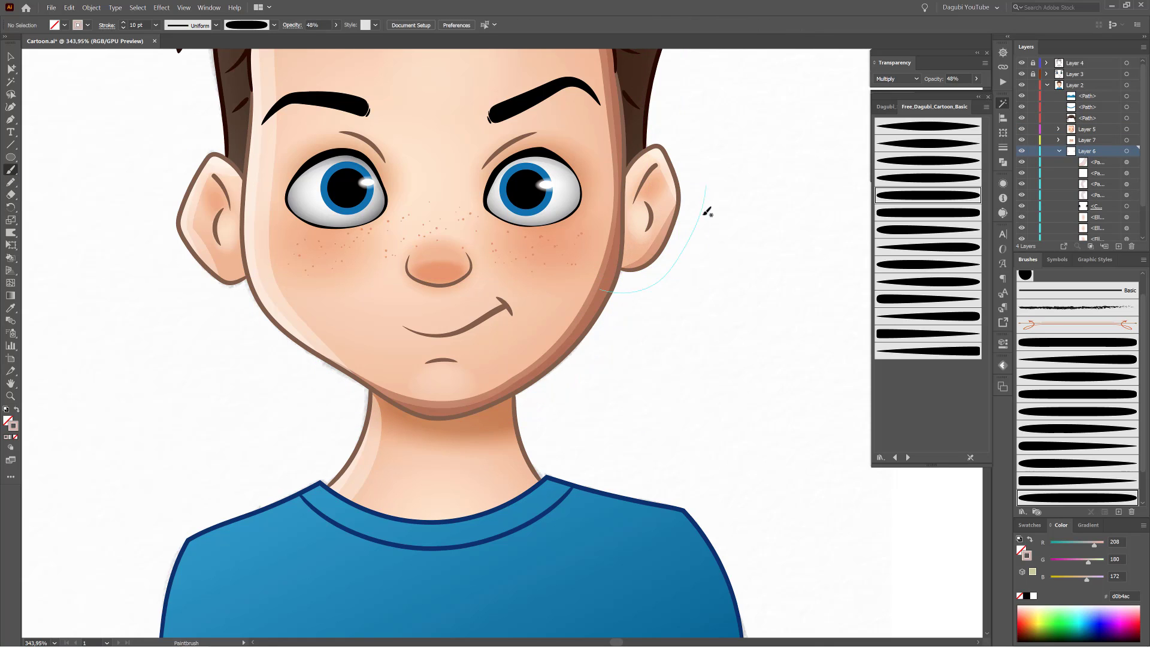
Paint a second shadow stroke on the right ear's lobe, reduce the stroke to 4 pt, and shade the left ear's lower edge.
{"action": "left_click_drag", "start_coordinate": [698, 212], "coordinate": [589, 258]}
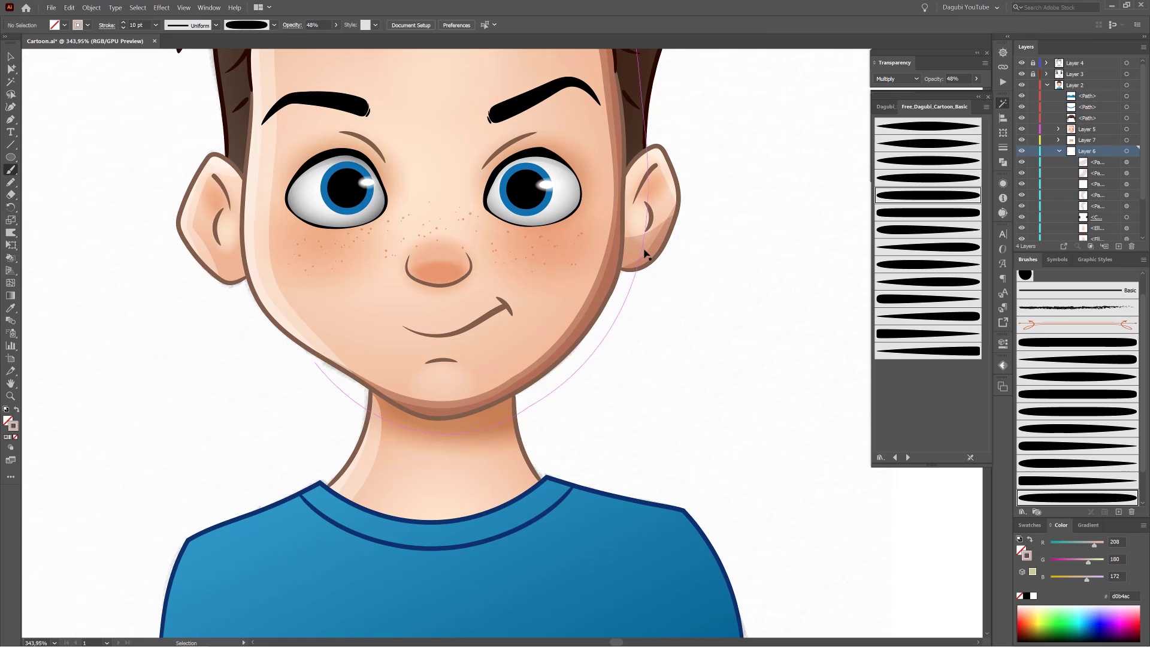
{"action": "left_click", "coordinate": [123, 27]}
{"action": "left_click_drag", "start_coordinate": [243, 162], "coordinate": [222, 317]}
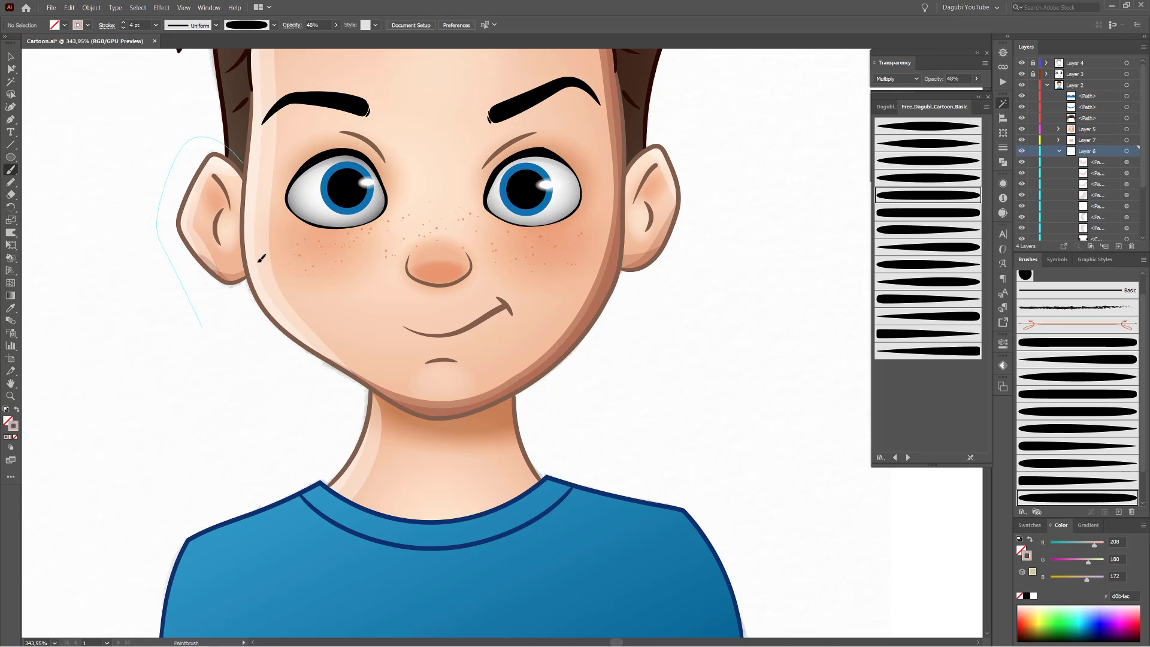
Paint a one-sided tapered shadow stroke beside the right ear's upper fold line, align its end anchor, and set its weight to 2 pt.
{"action": "left_click_drag", "start_coordinate": [734, 371], "coordinate": [685, 422]}
{"action": "left_click_drag", "start_coordinate": [715, 313], "coordinate": [725, 313]}
{"action": "left_click", "coordinate": [777, 312]}
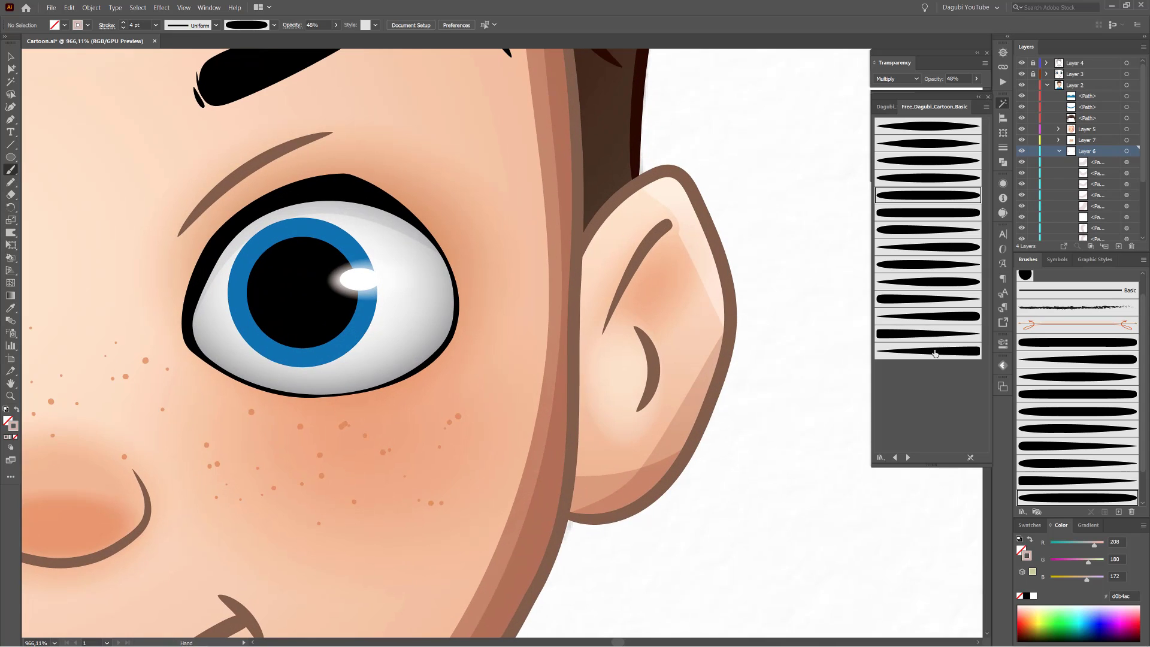
{"action": "left_click", "coordinate": [928, 351]}
{"action": "left_click_drag", "start_coordinate": [676, 238], "coordinate": [604, 333]}
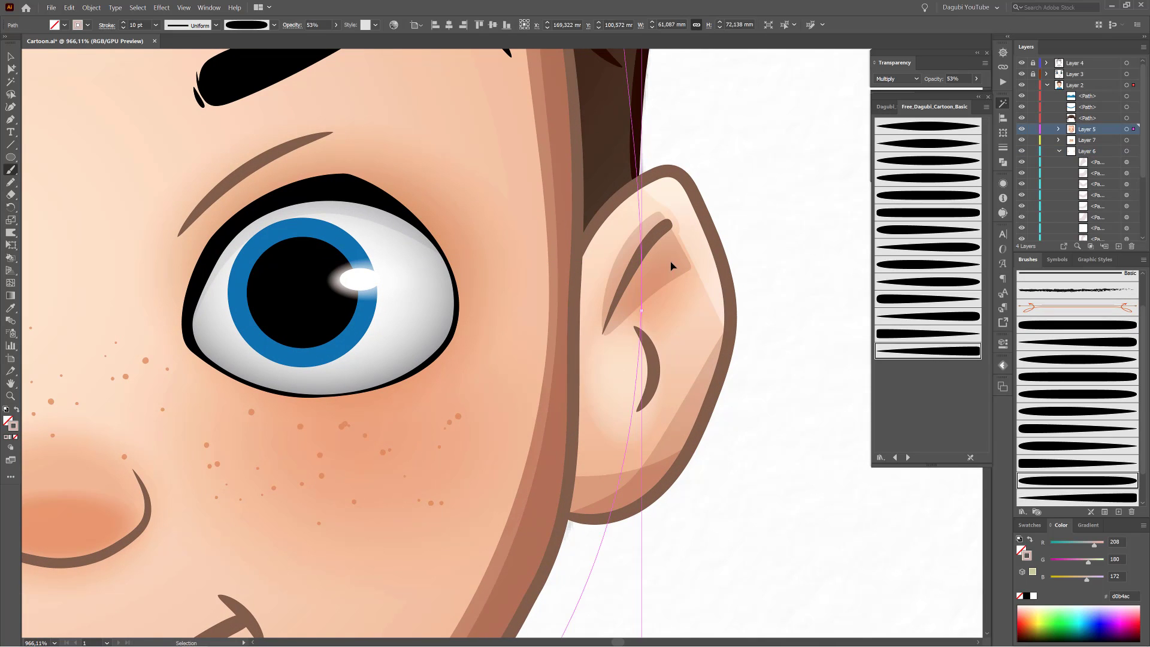
{"action": "left_click", "coordinate": [10, 69]}
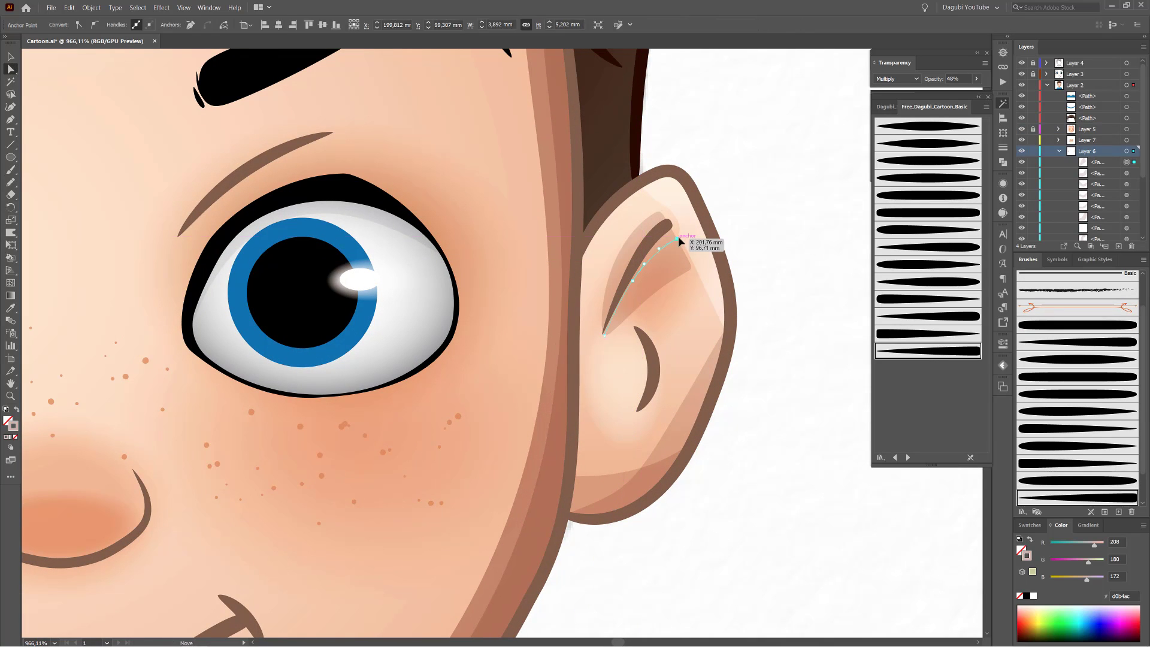
{"action": "left_click", "coordinate": [678, 238]}
{"action": "left_click", "coordinate": [1002, 147]}
{"action": "left_click", "coordinate": [909, 117]}
Paint a matching 2 pt tapered shadow stroke beside the left ear's upper fold line.
{"action": "mouse_move", "coordinate": [702, 443]}
{"action": "left_mouse_down"}
{"action": "mouse_move", "coordinate": [578, 428]}
{"action": "mouse_move", "coordinate": [712, 425]}
{"action": "mouse_move", "coordinate": [455, 429]}
{"action": "left_mouse_up"}
{"action": "left_click_drag", "start_coordinate": [389, 443], "coordinate": [509, 441]}
{"action": "left_click", "coordinate": [109, 464]}
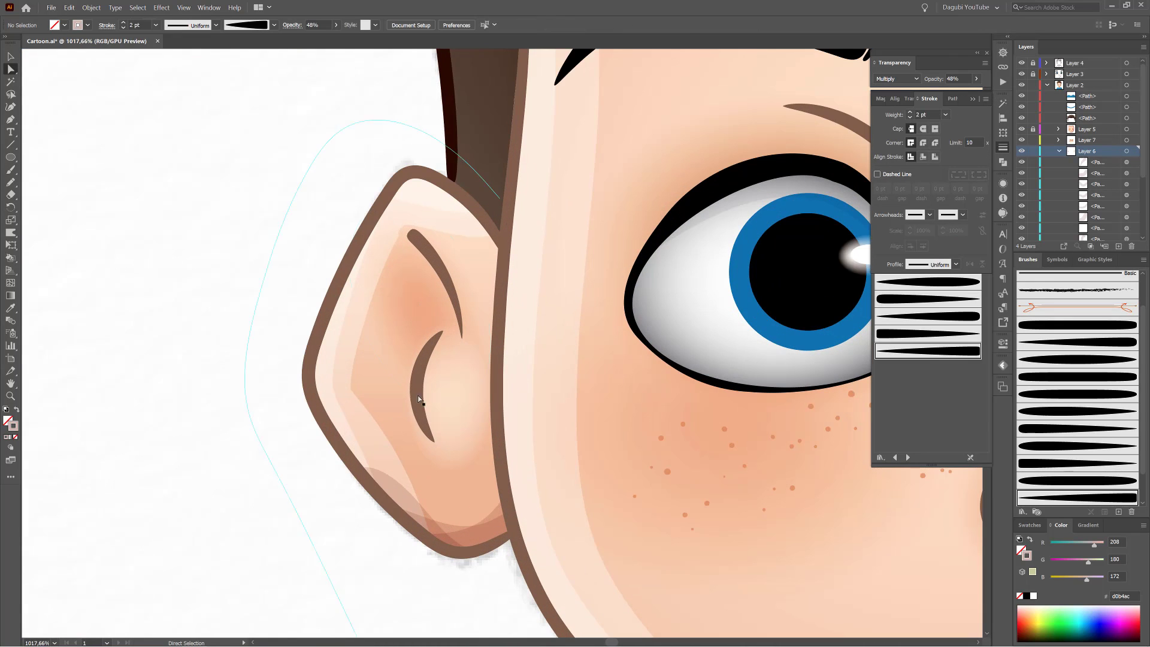
{"action": "key", "text": "b"}
{"action": "left_click_drag", "start_coordinate": [420, 262], "coordinate": [401, 249]}
{"action": "left_click_drag", "start_coordinate": [488, 300], "coordinate": [419, 302]}
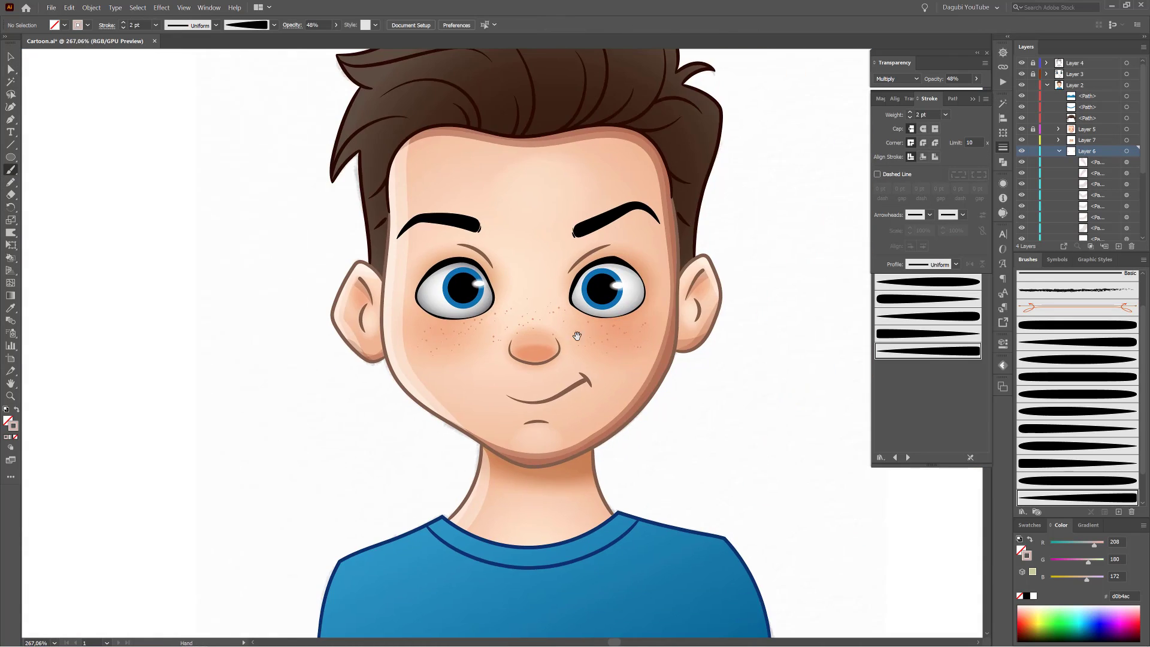
Using the face highlight's Screen style and a two-sided tapered brush, paint 1 pt highlights on both upper eyelids in Layer 5.
{"action": "left_click_drag", "start_coordinate": [546, 388], "coordinate": [578, 385]}
{"action": "left_click_drag", "start_coordinate": [604, 304], "coordinate": [602, 332]}
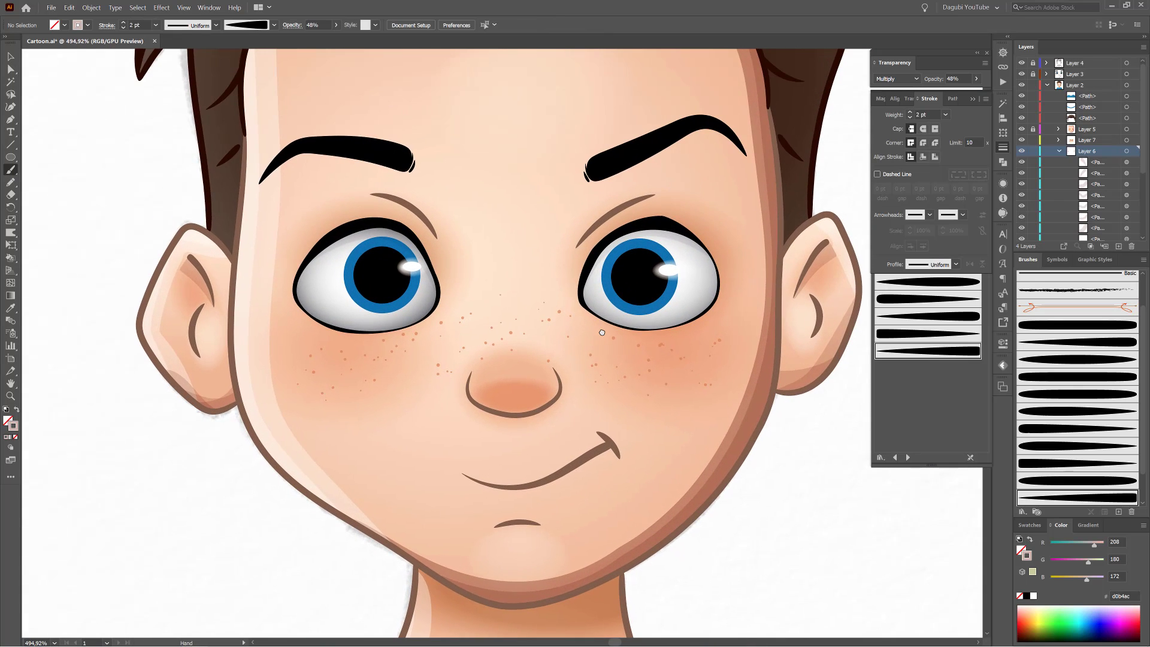
{"action": "left_click", "coordinate": [1032, 141]}
{"action": "left_click", "coordinate": [1032, 130]}
{"action": "left_click", "coordinate": [1107, 130]}
{"action": "left_click", "coordinate": [265, 281], "text": "ctrl"}
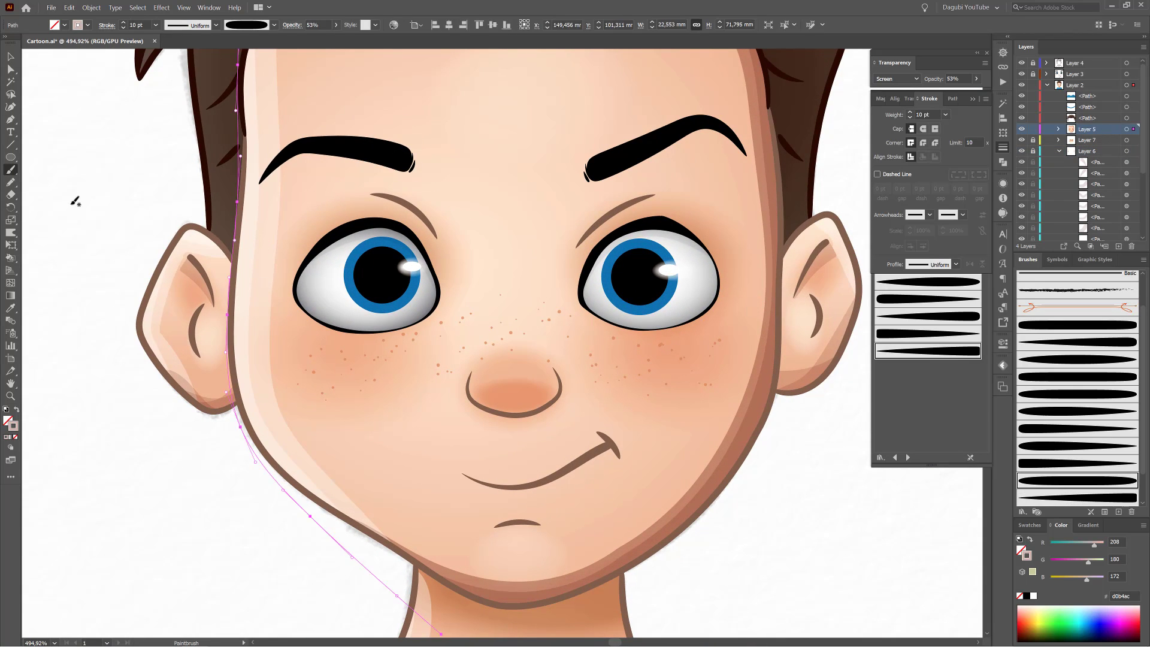
{"action": "left_click", "coordinate": [138, 8]}
{"action": "left_click", "coordinate": [147, 38]}
{"action": "left_click", "coordinate": [919, 301]}
{"action": "left_click", "coordinate": [895, 267]}
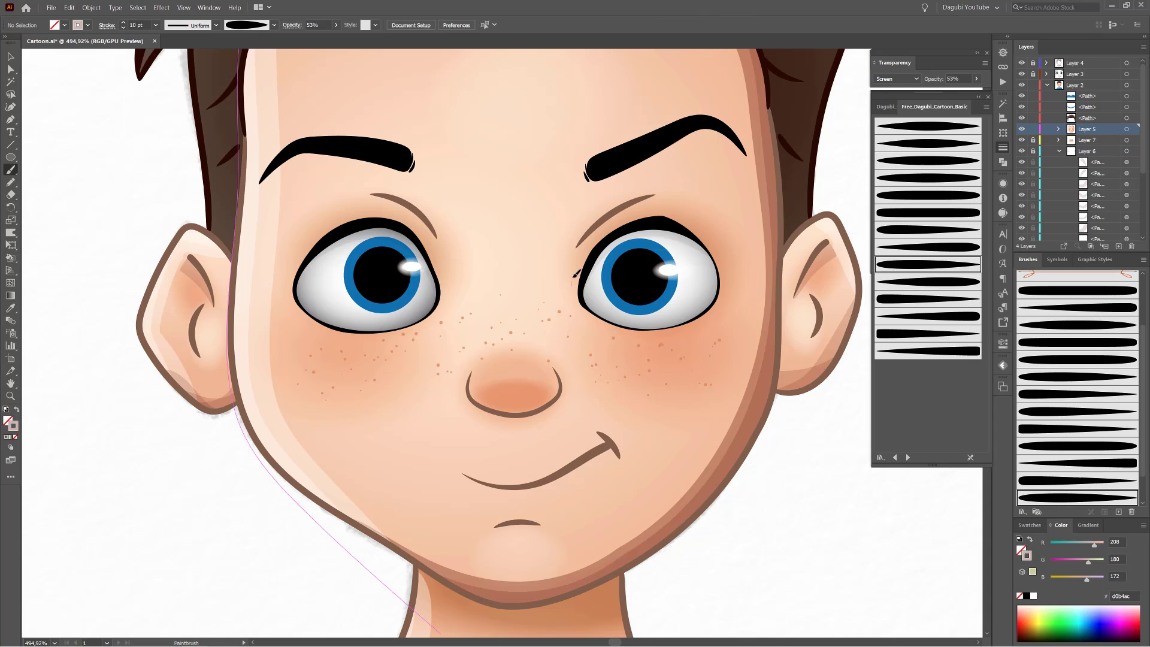
{"action": "mouse_move", "coordinate": [571, 285]}
{"action": "left_mouse_down"}
{"action": "mouse_move", "coordinate": [600, 233]}
{"action": "mouse_move", "coordinate": [647, 210]}
{"action": "left_mouse_up"}
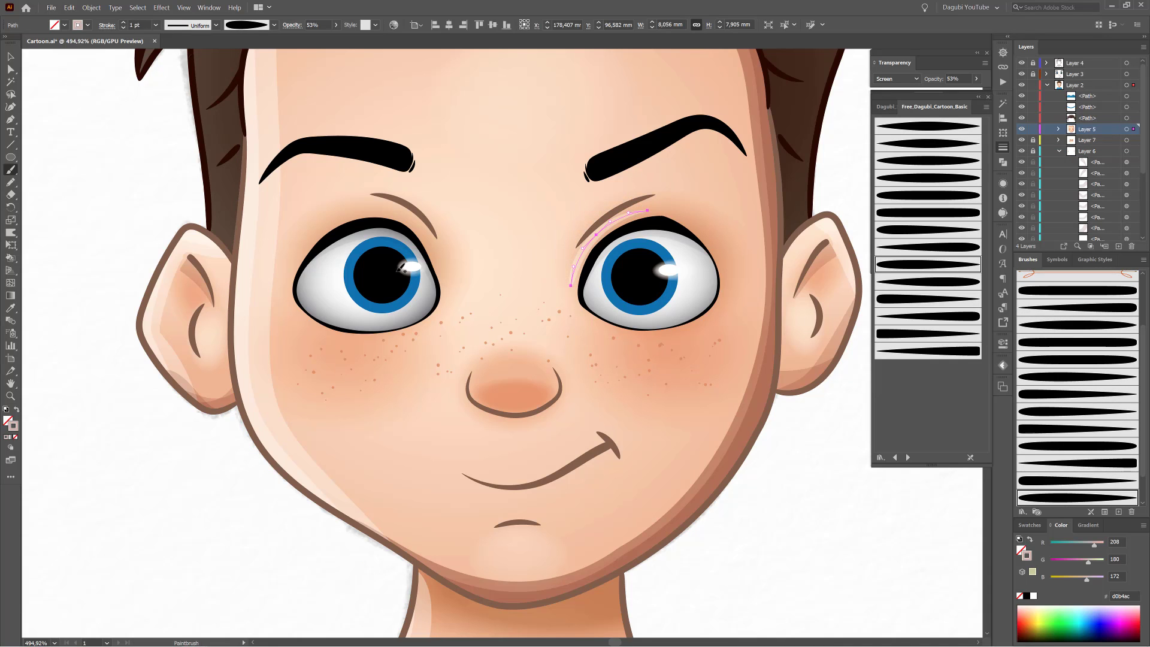
{"action": "left_click_drag", "start_coordinate": [419, 225], "coordinate": [370, 204]}
{"action": "key", "text": "ctrl+shift+a"}
Using the face shadow's Multiply style, paint a 10 pt shadow under the chin in Layer 7, raise it, and set 52% opacity.
{"action": "mouse_move", "coordinate": [666, 473]}
{"action": "left_mouse_down"}
{"action": "mouse_move", "coordinate": [598, 491]}
{"action": "mouse_move", "coordinate": [667, 492]}
{"action": "left_mouse_up"}
{"action": "left_click_drag", "start_coordinate": [666, 493], "coordinate": [618, 357]}
{"action": "scroll", "coordinate": [619, 356], "scroll_direction": "up", "scroll_amount": 3}
{"action": "left_click", "coordinate": [1032, 141]}
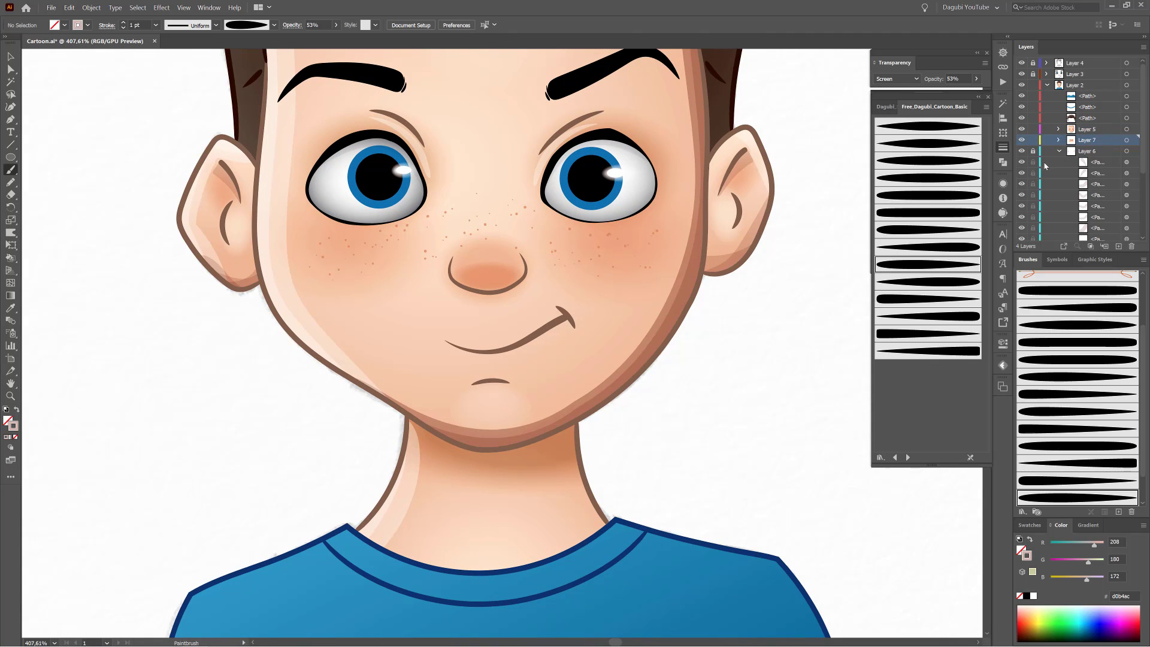
{"action": "left_click", "coordinate": [677, 296], "text": "ctrl"}
{"action": "left_click", "coordinate": [1033, 130]}
{"action": "left_click", "coordinate": [1086, 140]}
{"action": "mouse_move", "coordinate": [392, 400]}
{"action": "left_mouse_down"}
{"action": "mouse_move", "coordinate": [454, 442]}
{"action": "mouse_move", "coordinate": [668, 384]}
{"action": "left_mouse_up"}
{"action": "left_click", "coordinate": [547, 469], "text": "ctrl"}
{"action": "left_click_drag", "start_coordinate": [547, 470], "coordinate": [558, 450]}
{"action": "left_click", "coordinate": [335, 25]}
{"action": "left_click_drag", "start_coordinate": [336, 38], "coordinate": [319, 38]}
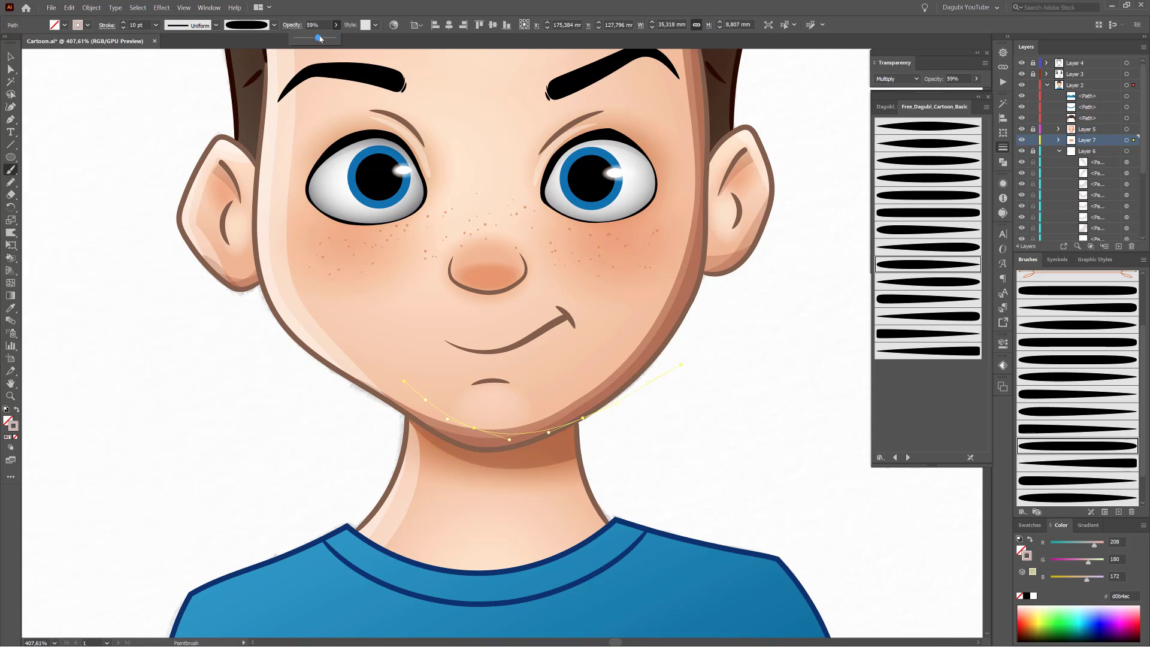
Paint a second, overlapping shadow stroke under the chin and move it upward.
{"action": "left_click", "coordinate": [847, 384], "text": "ctrl"}
{"action": "left_click_drag", "start_coordinate": [406, 406], "coordinate": [638, 411]}
{"action": "left_click_drag", "start_coordinate": [548, 464], "coordinate": [554, 446]}
{"action": "left_click", "coordinate": [777, 448], "text": "ctrl"}
Duplicate the hair path, collect both copies in a new layer, and make the upper copy a clipping mask.
{"action": "scroll", "coordinate": [649, 416], "scroll_direction": "down", "scroll_amount": 6}
{"action": "scroll", "coordinate": [636, 447], "scroll_direction": "up", "scroll_amount": 4}
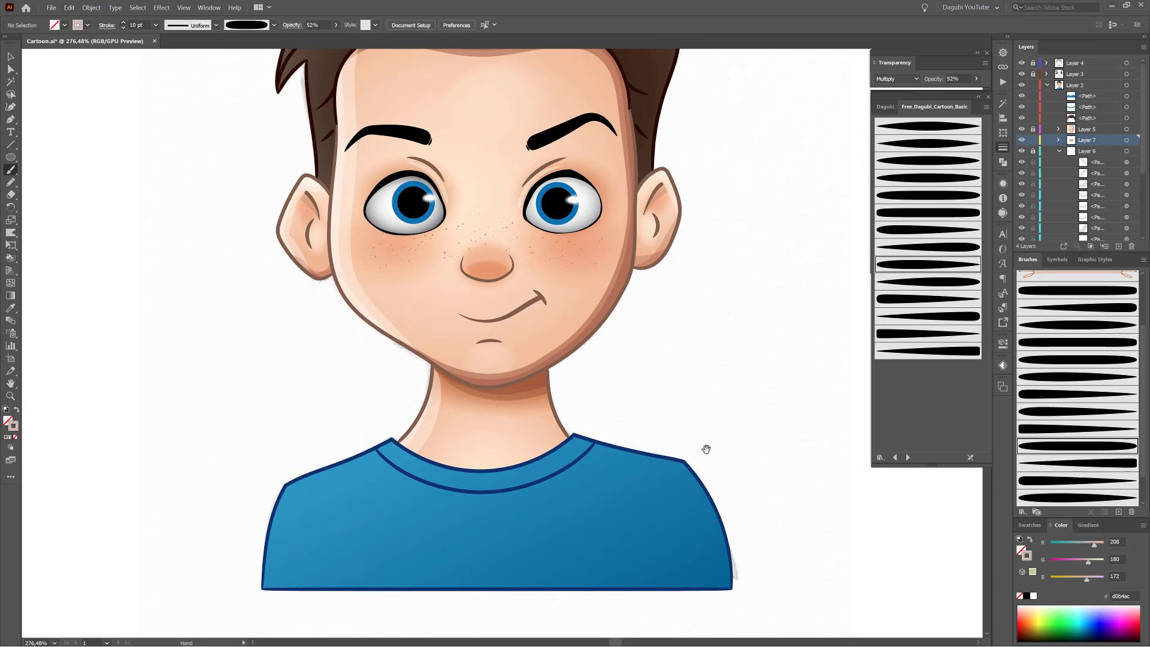
{"action": "left_click_drag", "start_coordinate": [744, 137], "coordinate": [764, 374]}
{"action": "left_click", "coordinate": [1058, 151]}
{"action": "left_click", "coordinate": [1032, 140]}
{"action": "left_click_drag", "start_coordinate": [1088, 118], "coordinate": [1118, 246]}
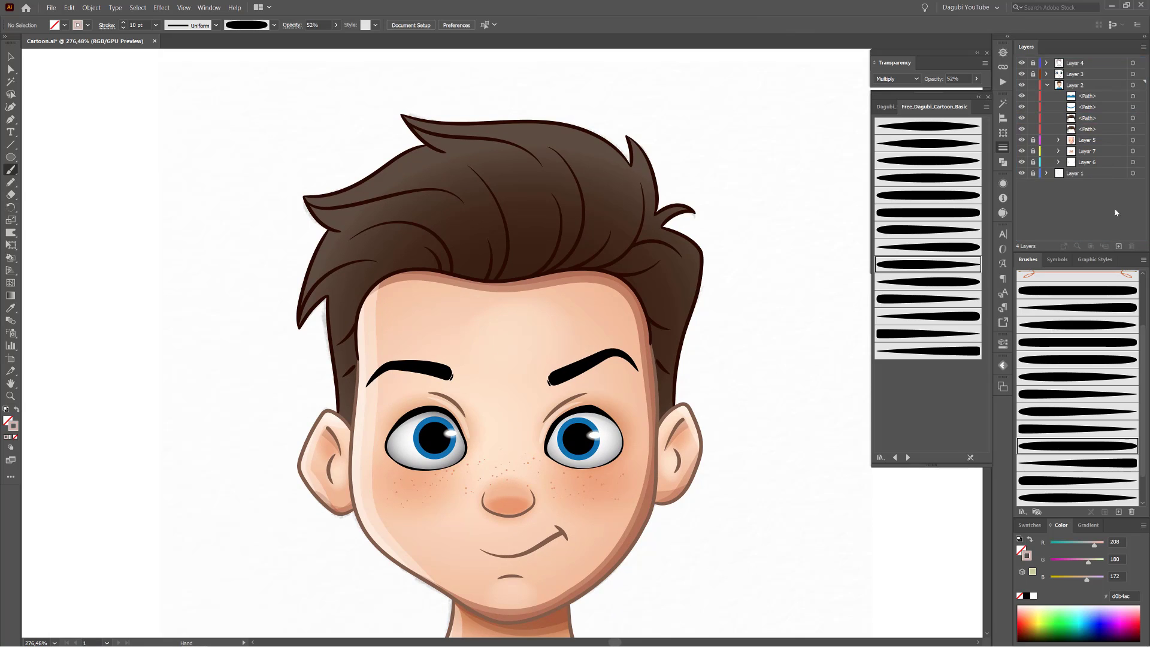
{"action": "left_click", "coordinate": [1096, 128]}
{"action": "left_click", "coordinate": [1096, 118], "text": "shift"}
{"action": "left_click", "coordinate": [1145, 48]}
{"action": "left_click", "coordinate": [1077, 180]}
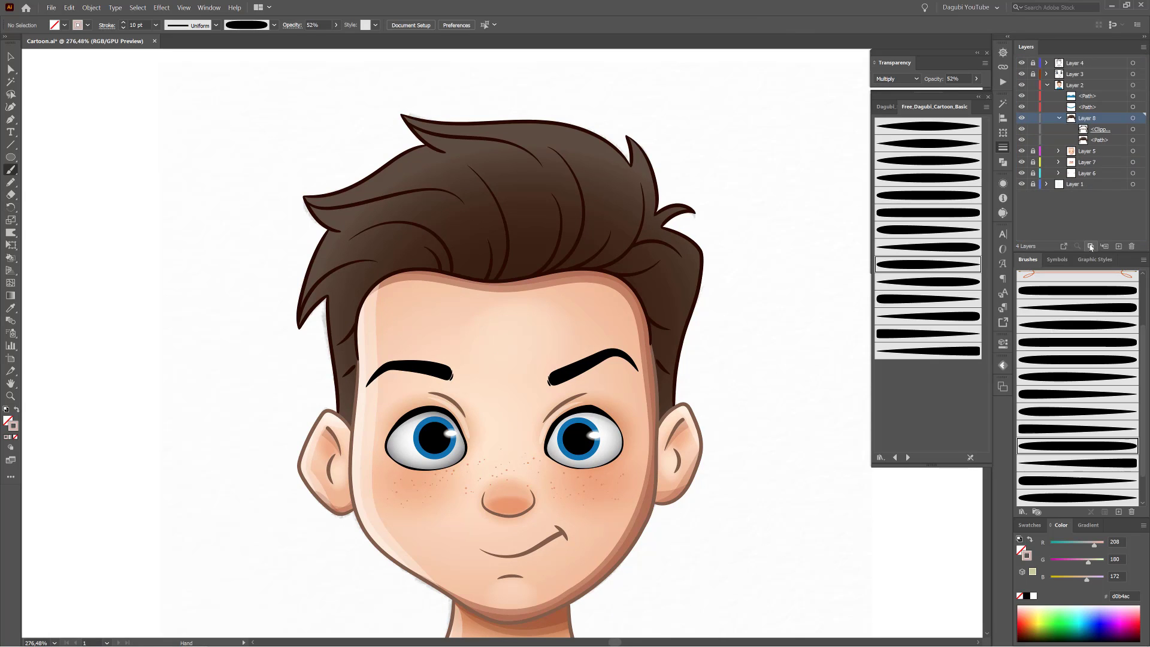
Choose a two-sided tapered brush, a dark stroke swatch and the Screen blending mode for painting hair highlights.
{"action": "left_click", "coordinate": [14, 172]}
{"action": "left_click", "coordinate": [925, 144]}
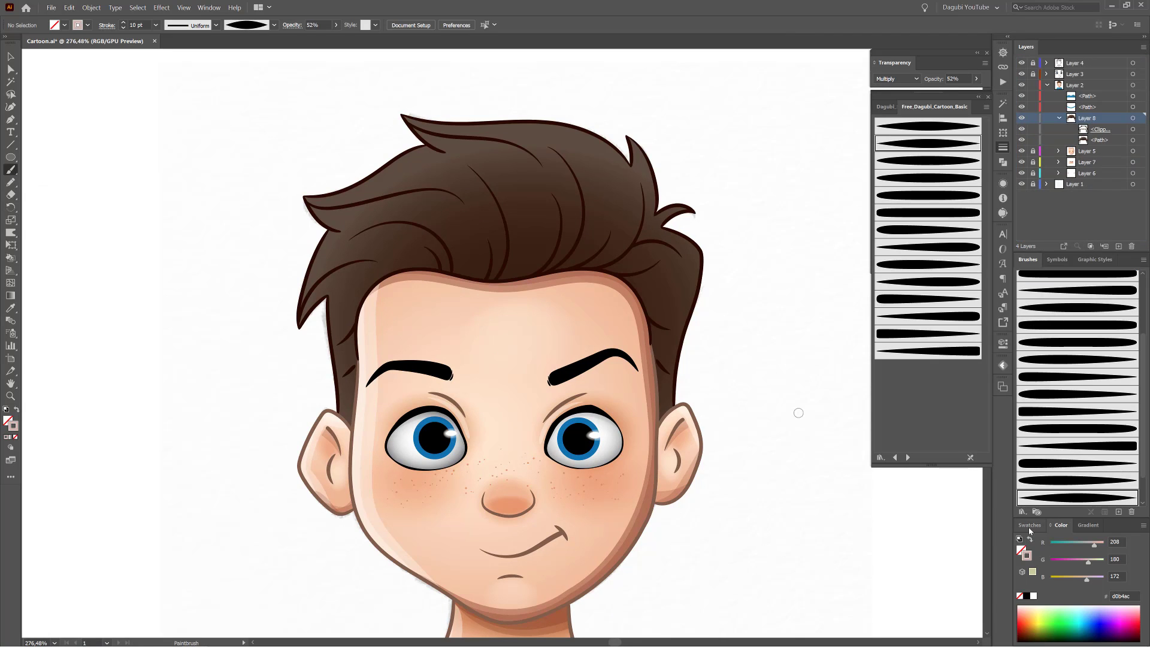
{"action": "left_click", "coordinate": [1029, 525]}
{"action": "left_click", "coordinate": [1026, 579]}
{"action": "left_click", "coordinate": [896, 79]}
{"action": "left_click", "coordinate": [893, 153]}
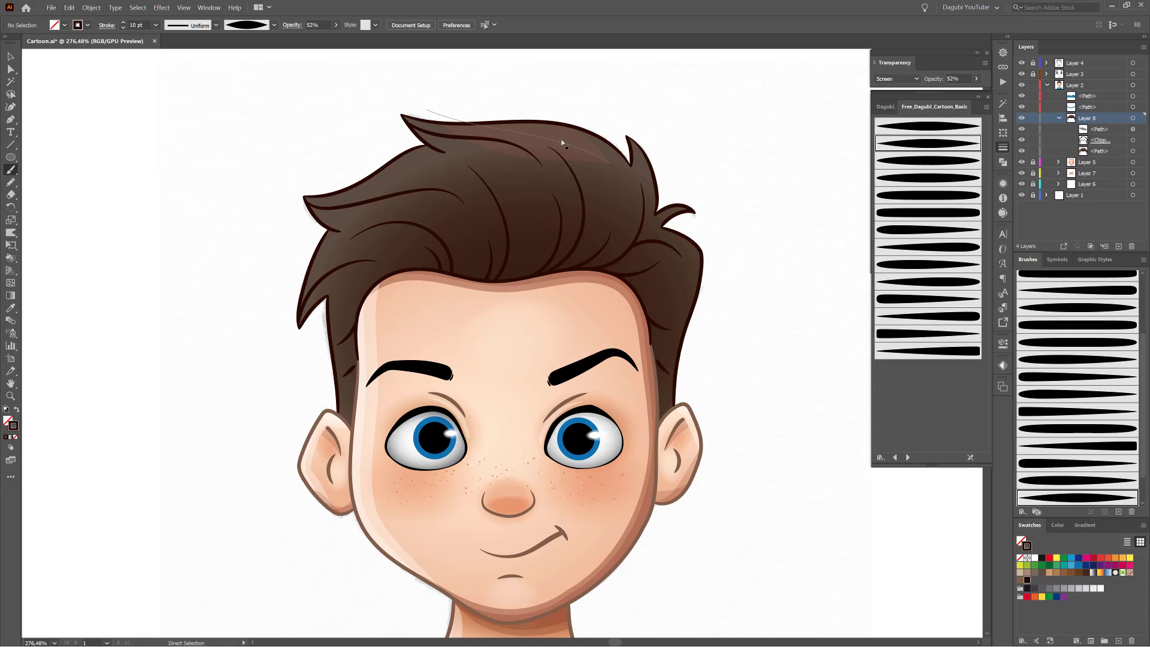
Paint a trial highlight across the hair, adjust the stroke colour to 4d332c, and delete the trial stroke.
{"action": "left_click_drag", "start_coordinate": [432, 155], "coordinate": [617, 208]}
{"action": "left_click", "coordinate": [1057, 527]}
{"action": "left_click_drag", "start_coordinate": [1053, 563], "coordinate": [1062, 565]}
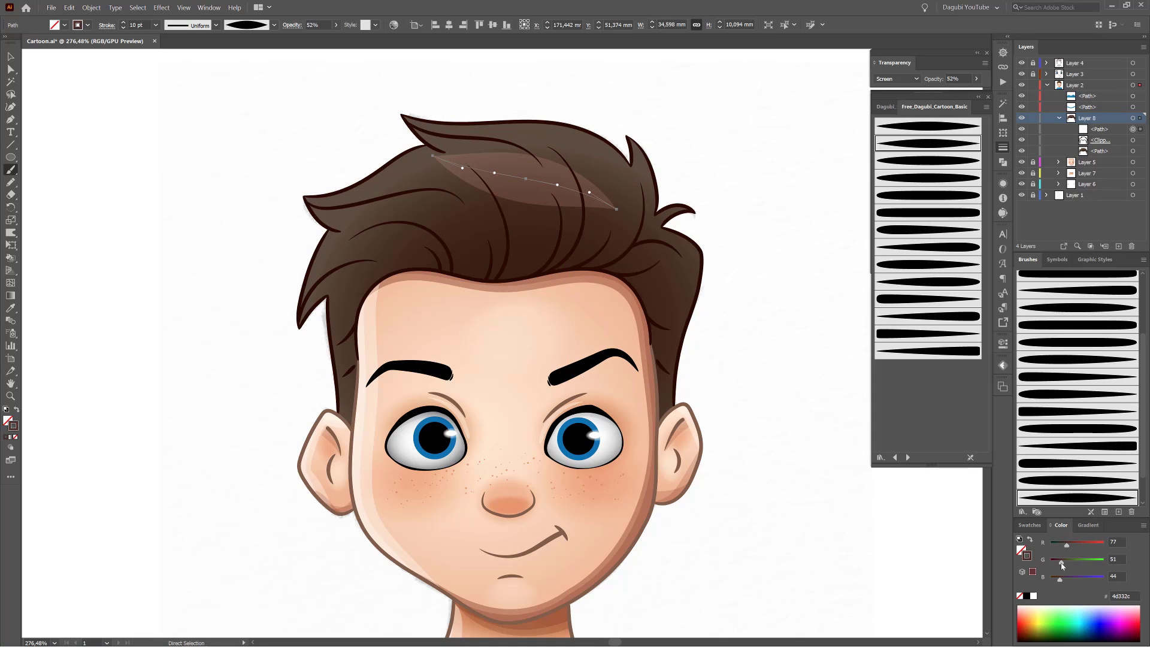
{"action": "key", "text": "Delete"}
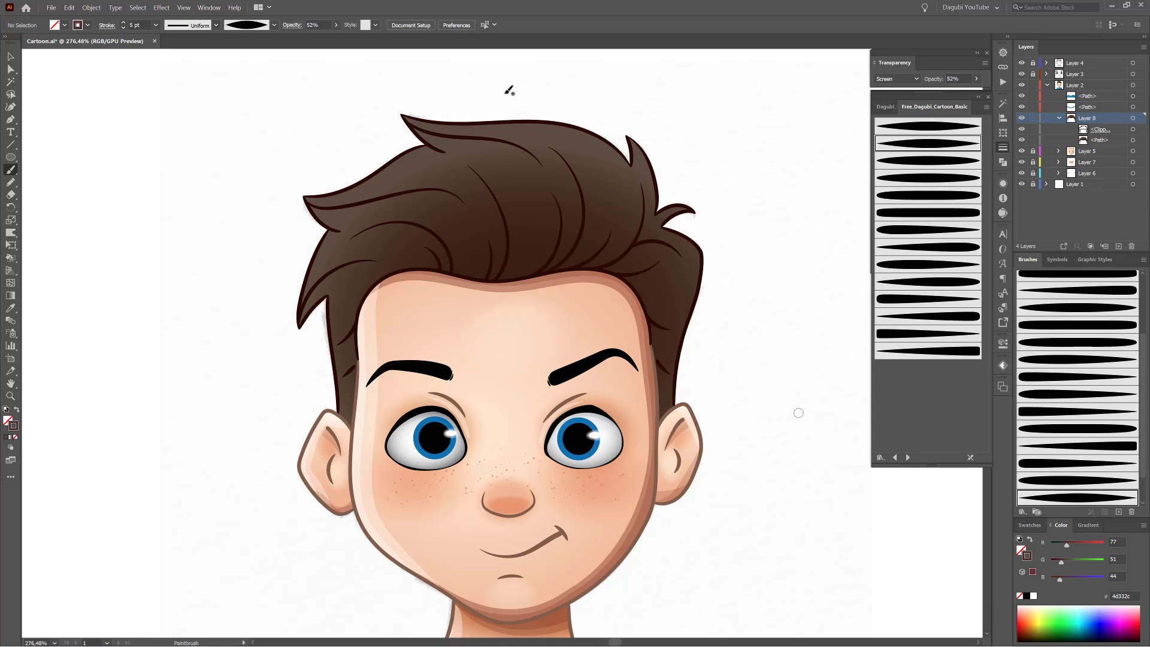
Paint broad 5 pt and 3 pt highlights along the hair's upper edge, the outer locks and the right curl.
{"action": "left_click_drag", "start_coordinate": [632, 190], "coordinate": [633, 206]}
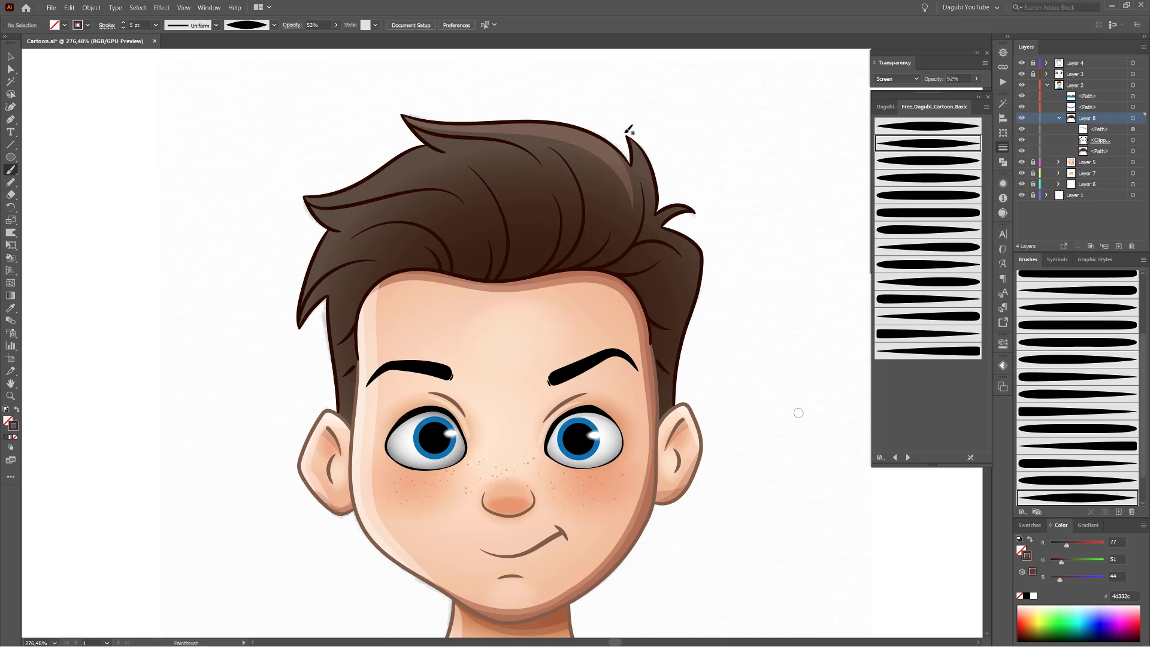
{"action": "left_click_drag", "start_coordinate": [624, 133], "coordinate": [652, 223]}
{"action": "left_click_drag", "start_coordinate": [391, 180], "coordinate": [393, 178]}
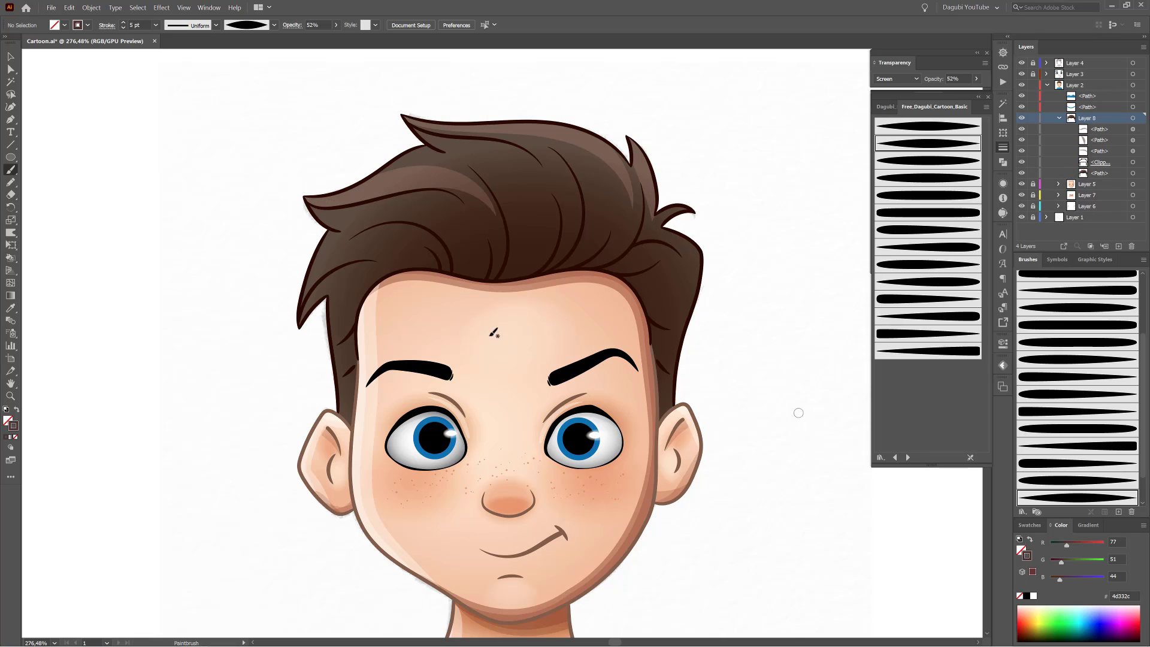
{"action": "mouse_move", "coordinate": [303, 299]}
{"action": "left_mouse_down"}
{"action": "mouse_move", "coordinate": [366, 246]}
{"action": "mouse_move", "coordinate": [368, 310]}
{"action": "left_mouse_up"}
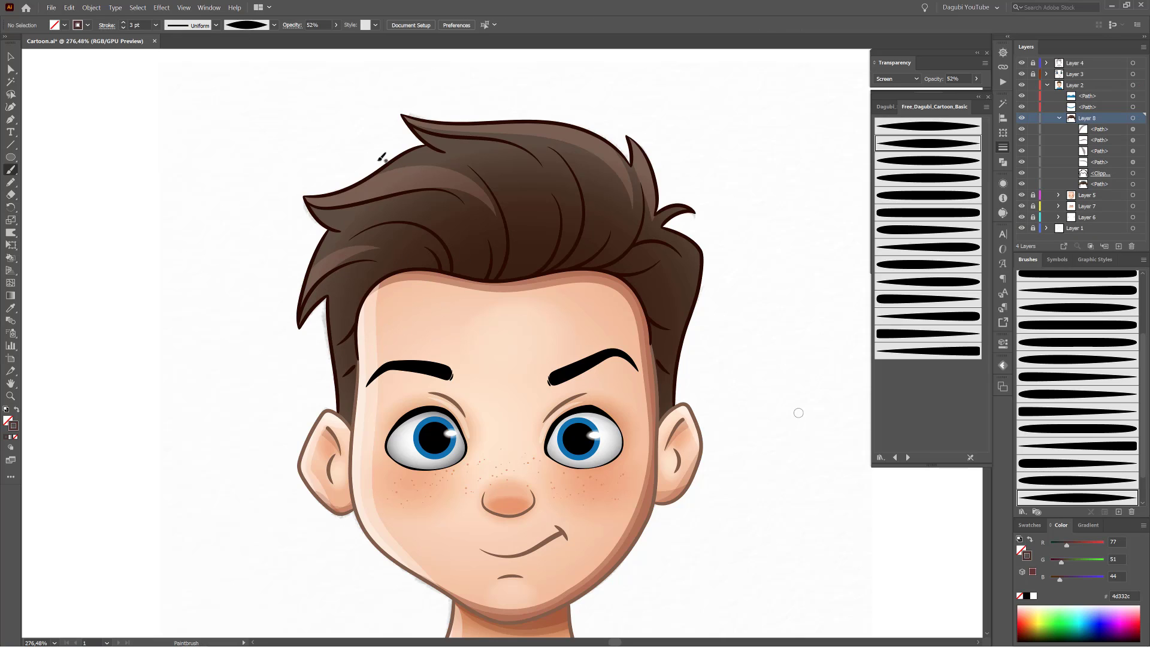
{"action": "left_click_drag", "start_coordinate": [701, 209], "coordinate": [703, 209]}
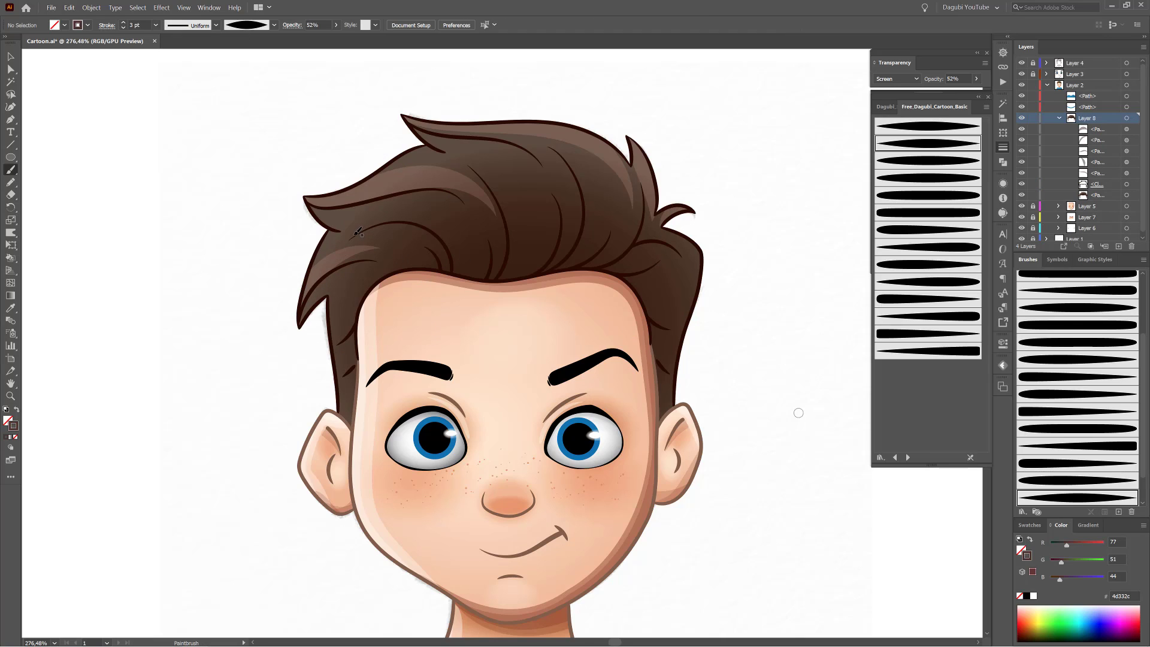
Paint thin 1 pt highlights beside the inner hair lines, and set the left sideburn highlight to 0.75 pt.
{"action": "left_click_drag", "start_coordinate": [430, 219], "coordinate": [431, 219]}
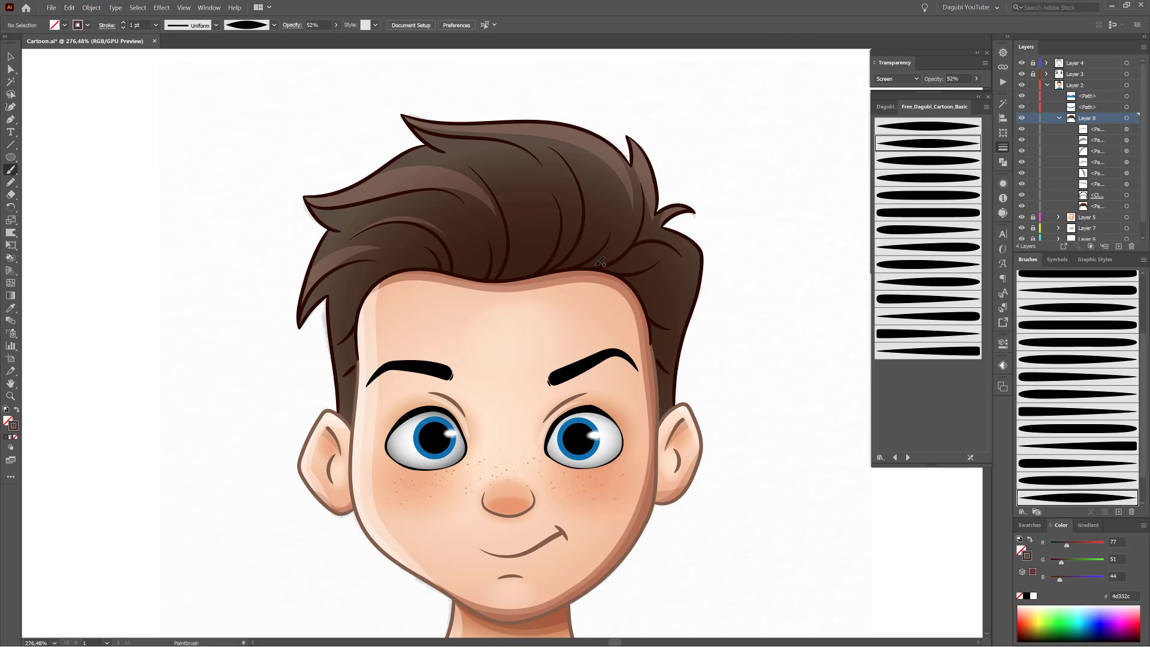
{"action": "left_click_drag", "start_coordinate": [531, 144], "coordinate": [559, 200]}
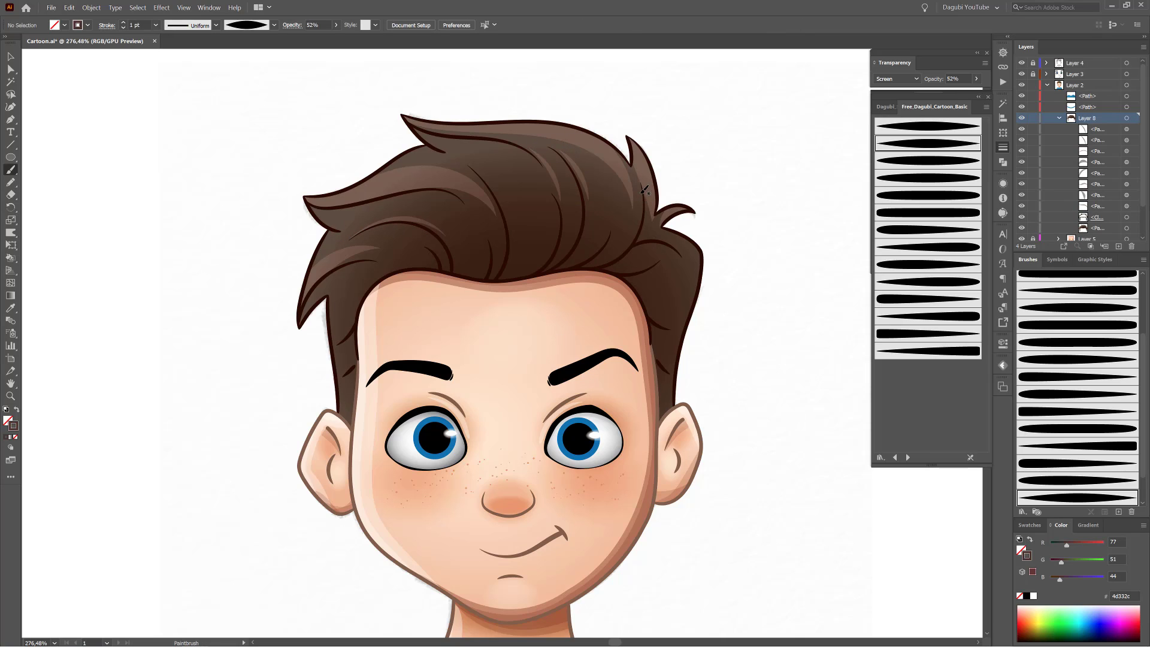
{"action": "left_click_drag", "start_coordinate": [633, 195], "coordinate": [654, 255]}
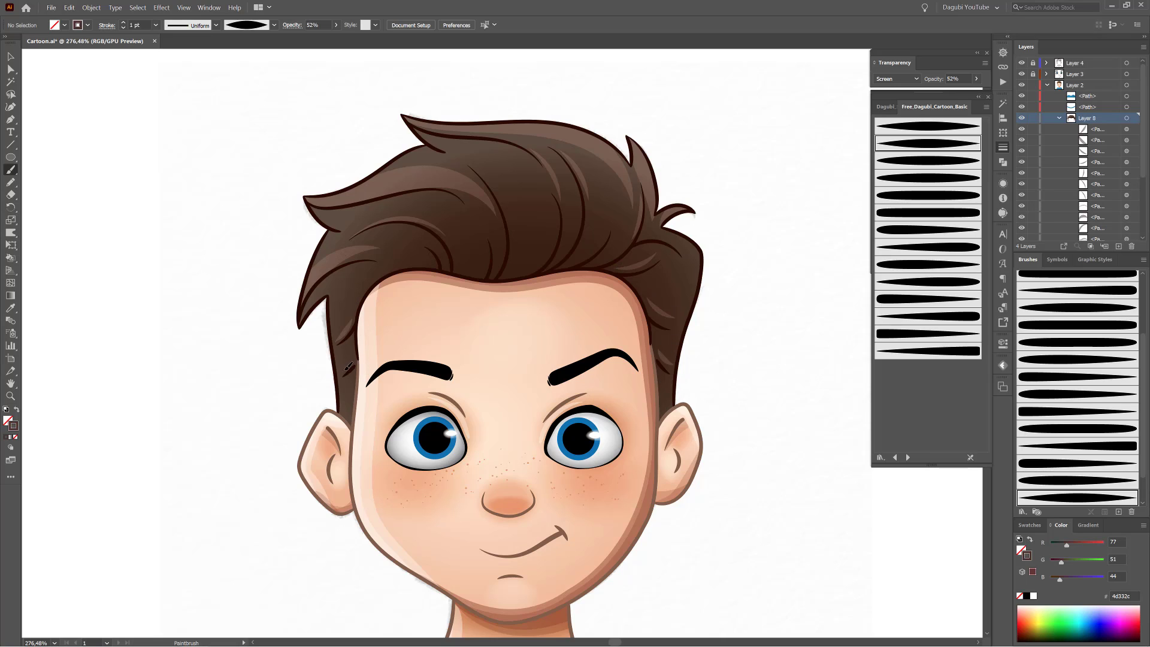
{"action": "left_click_drag", "start_coordinate": [345, 371], "coordinate": [354, 356]}
{"action": "left_click", "coordinate": [1003, 147]}
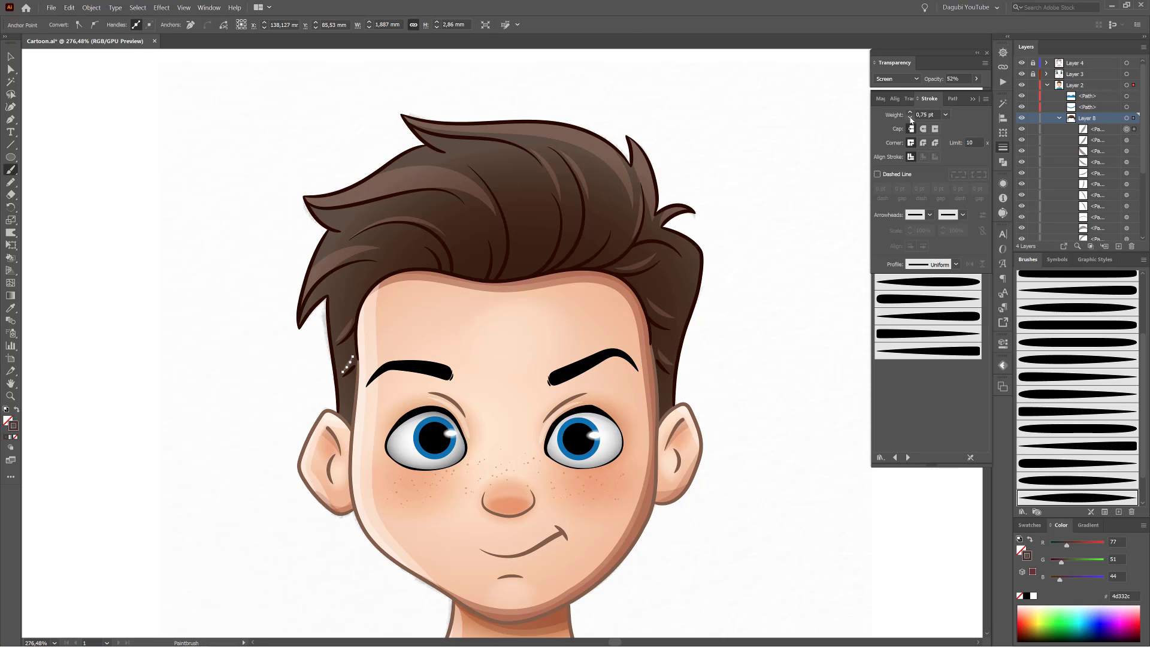
{"action": "left_click", "coordinate": [829, 135], "text": "ctrl"}
Reduce the right tuft's highlight to 2 pt, layer 2 pt highlights over the upper and left locks, and add finer ones to the sides.
{"action": "left_click", "coordinate": [641, 197], "text": "ctrl"}
{"action": "left_click", "coordinate": [910, 118]}
{"action": "left_click", "coordinate": [814, 141], "text": "ctrl"}
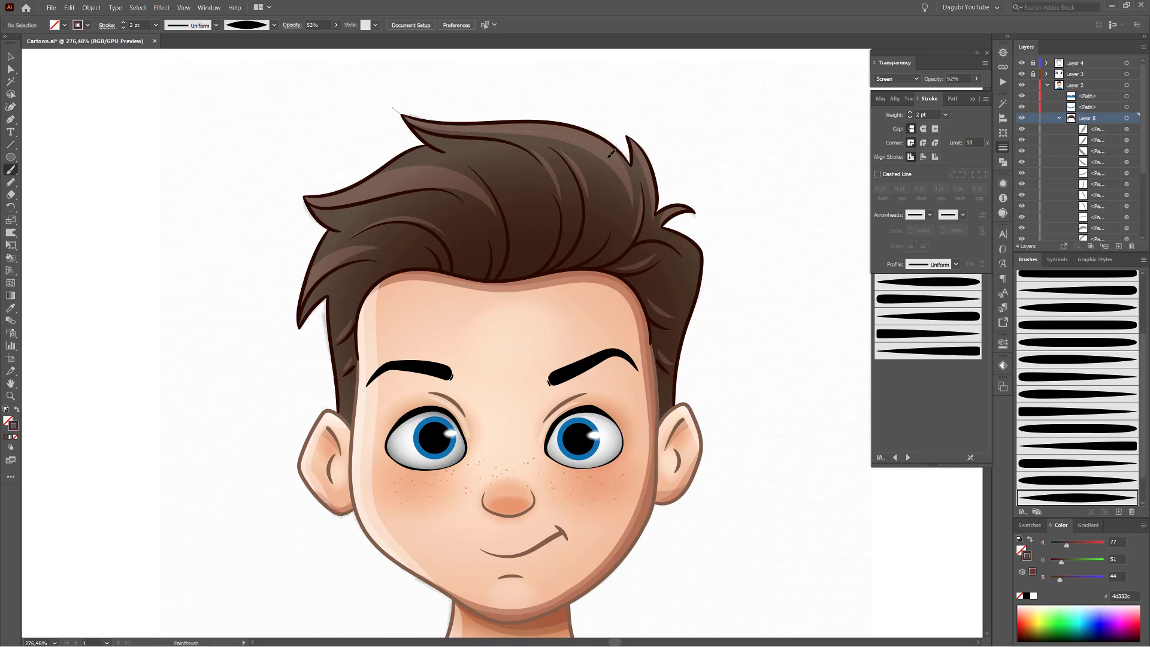
{"action": "left_click_drag", "start_coordinate": [609, 154], "coordinate": [613, 156]}
{"action": "left_click_drag", "start_coordinate": [390, 186], "coordinate": [476, 174]}
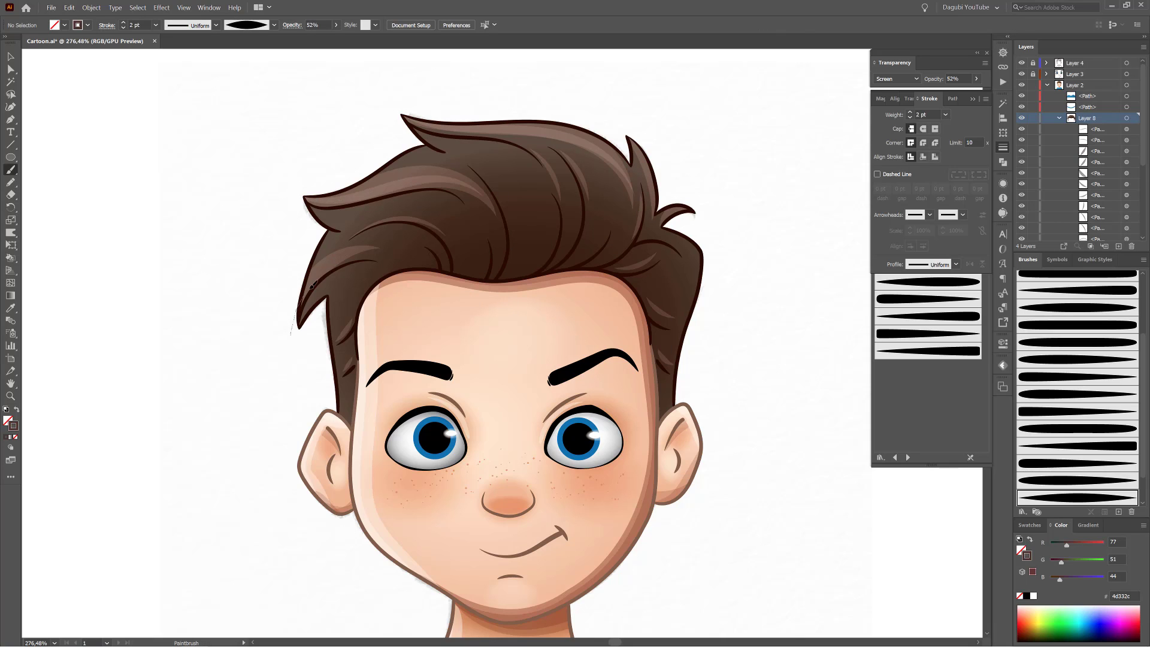
{"action": "left_click_drag", "start_coordinate": [310, 287], "coordinate": [370, 246]}
{"action": "key", "text": "ctrl+z"}
{"action": "left_click_drag", "start_coordinate": [292, 322], "coordinate": [361, 246]}
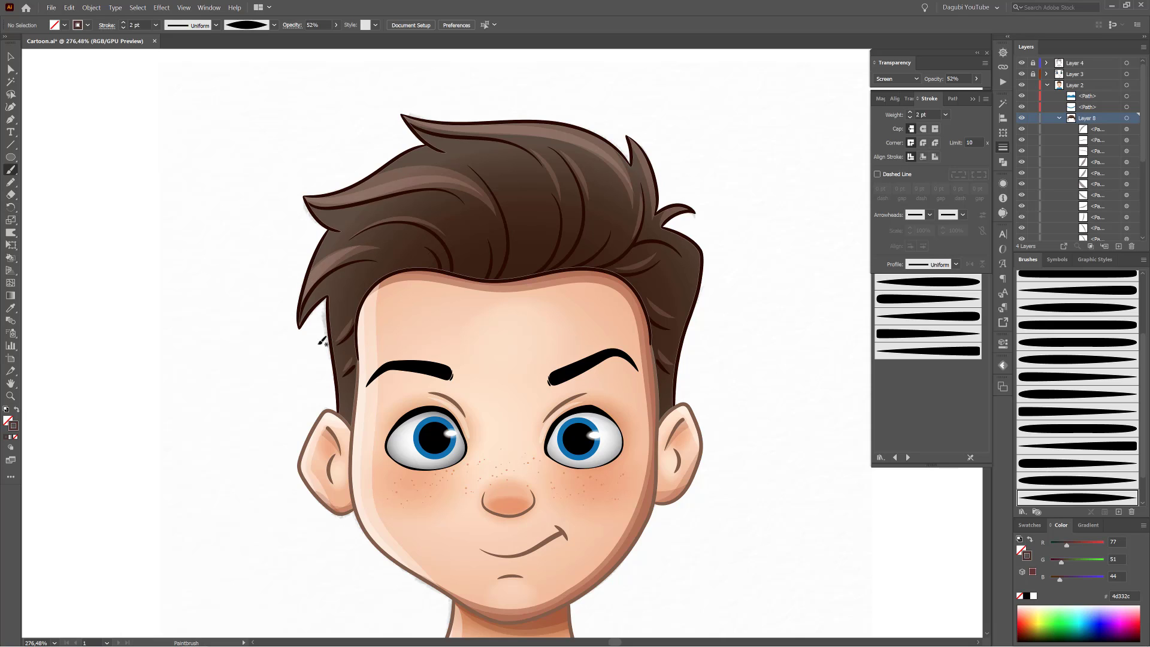
{"action": "left_click_drag", "start_coordinate": [696, 293], "coordinate": [696, 291]}
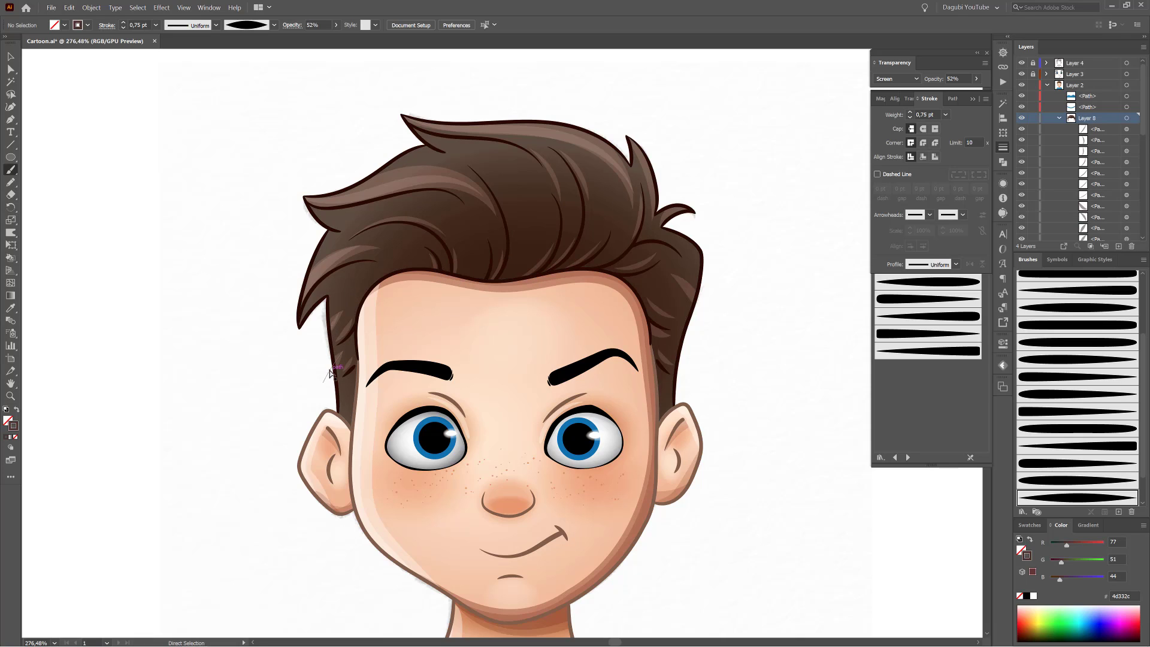
Try a freehand zigzag highlight shape on the front hair with the Pencil tool, filled brown, in Screen mode and without a stroke.
{"action": "scroll", "coordinate": [616, 259], "scroll_direction": "up", "scroll_amount": 3}
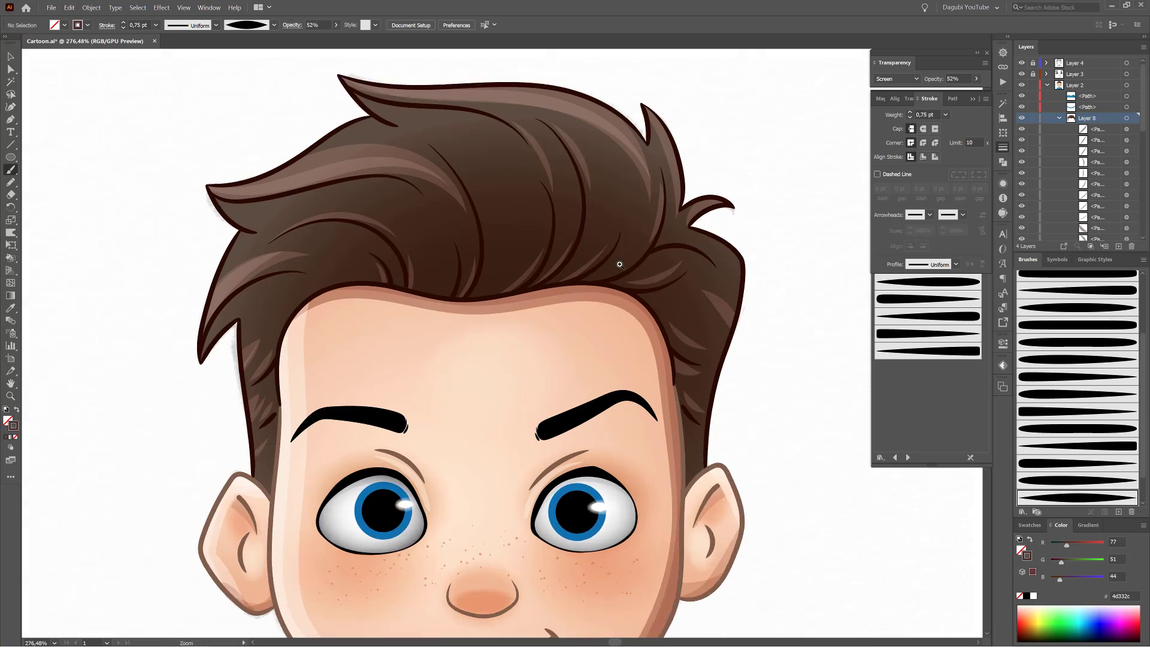
{"action": "left_click", "coordinate": [11, 120]}
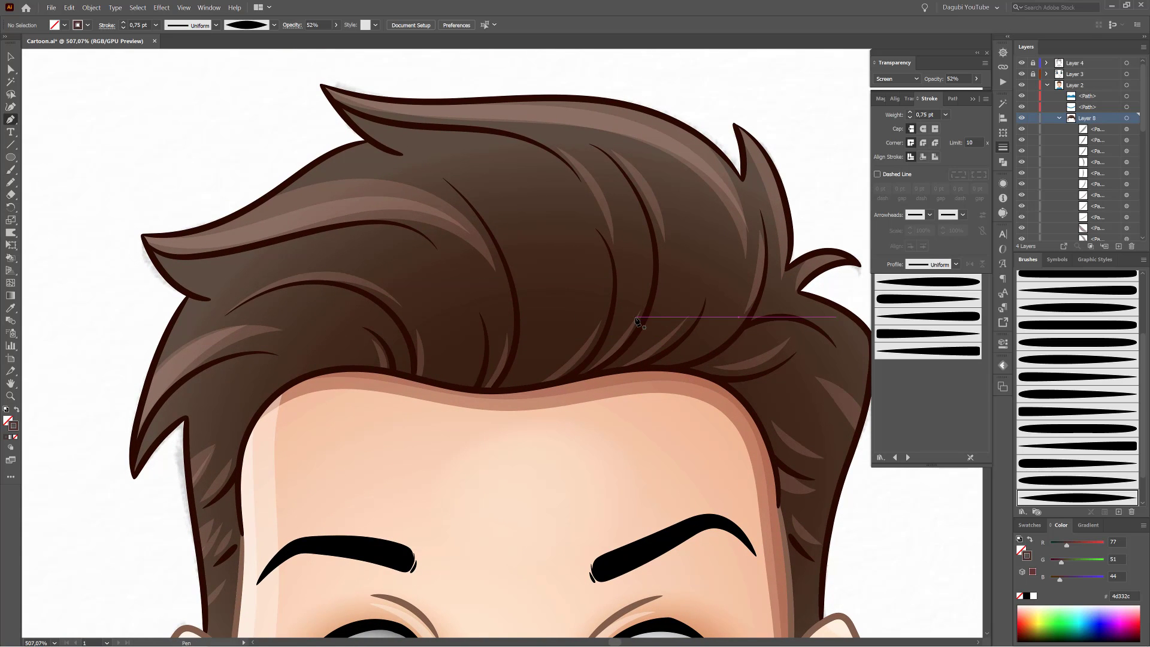
{"action": "left_click", "coordinate": [10, 183]}
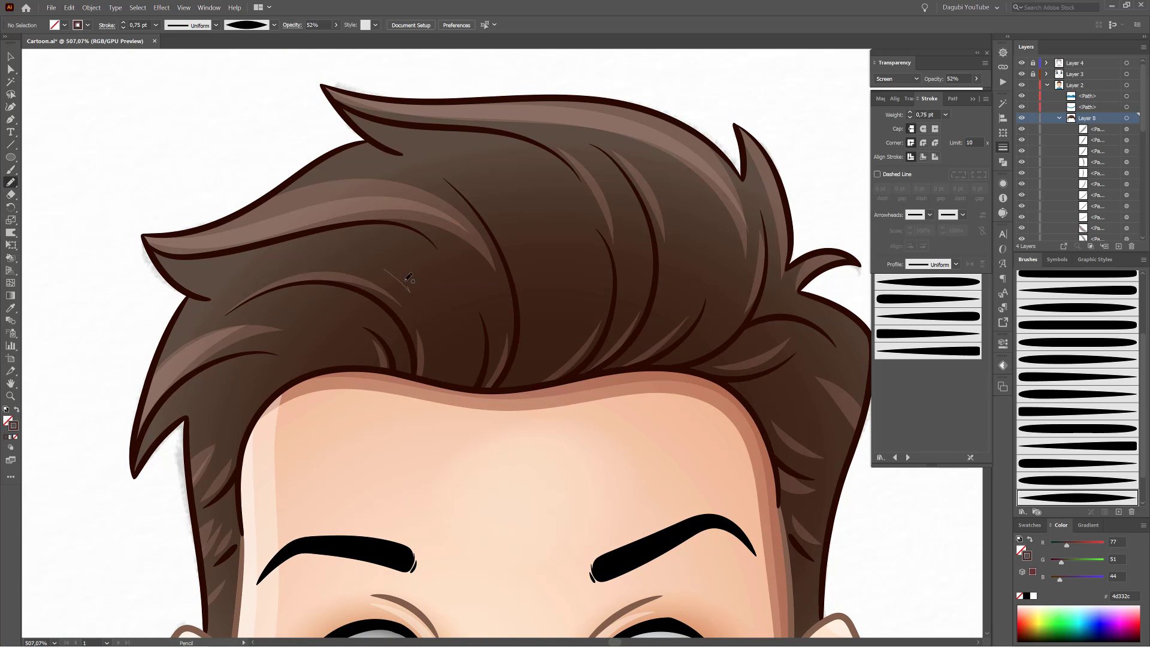
{"action": "mouse_move", "coordinate": [469, 279]}
{"action": "left_mouse_down"}
{"action": "mouse_move", "coordinate": [494, 335]}
{"action": "mouse_move", "coordinate": [421, 323]}
{"action": "mouse_move", "coordinate": [495, 335]}
{"action": "left_mouse_up"}
{"action": "left_click", "coordinate": [1029, 540]}
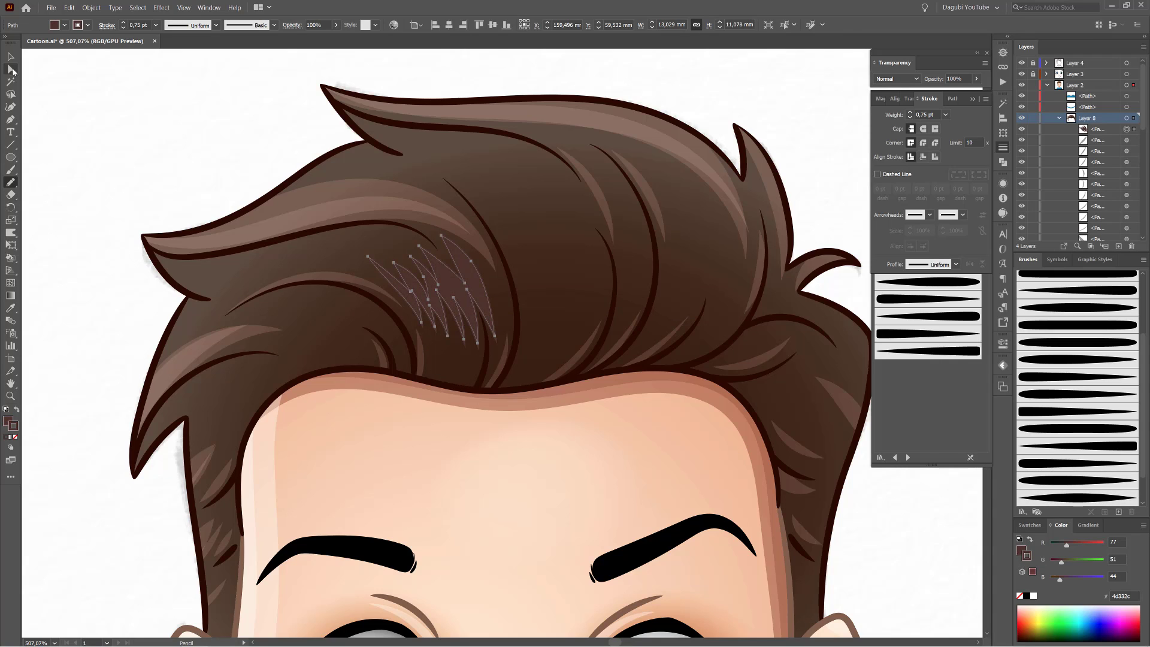
{"action": "left_click_drag", "start_coordinate": [11, 70], "coordinate": [54, 82]}
{"action": "left_click", "coordinate": [224, 142]}
{"action": "left_click", "coordinate": [607, 130]}
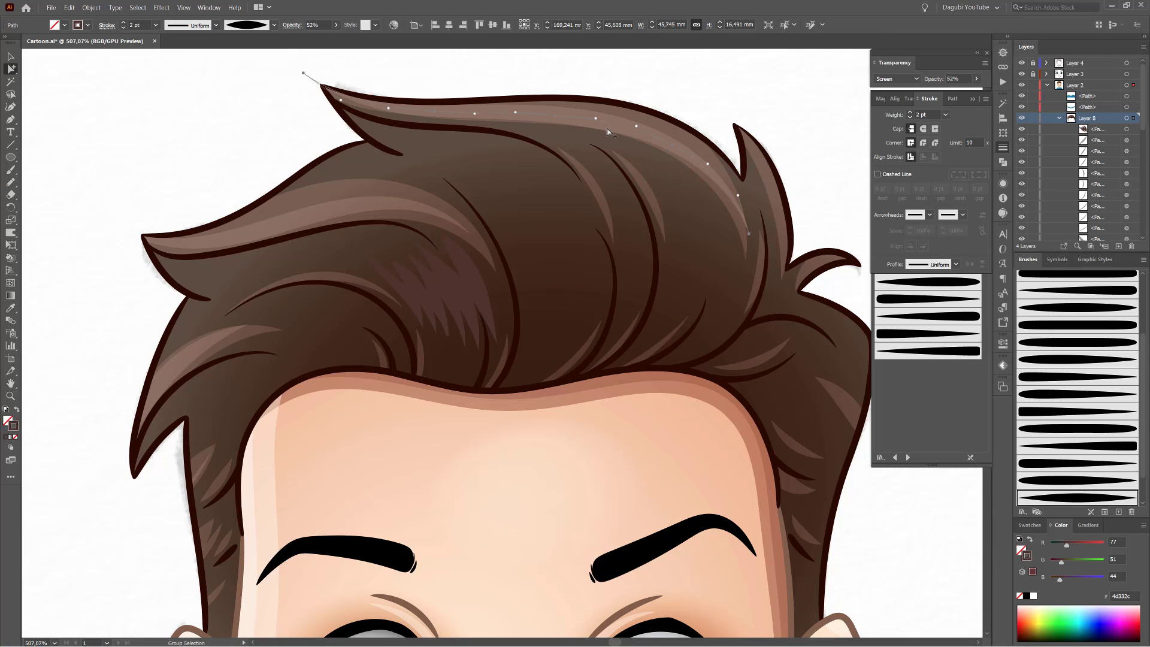
{"action": "left_click", "coordinate": [479, 292]}
{"action": "left_click", "coordinate": [898, 79]}
{"action": "left_click", "coordinate": [897, 156]}
{"action": "left_click", "coordinate": [1018, 597]}
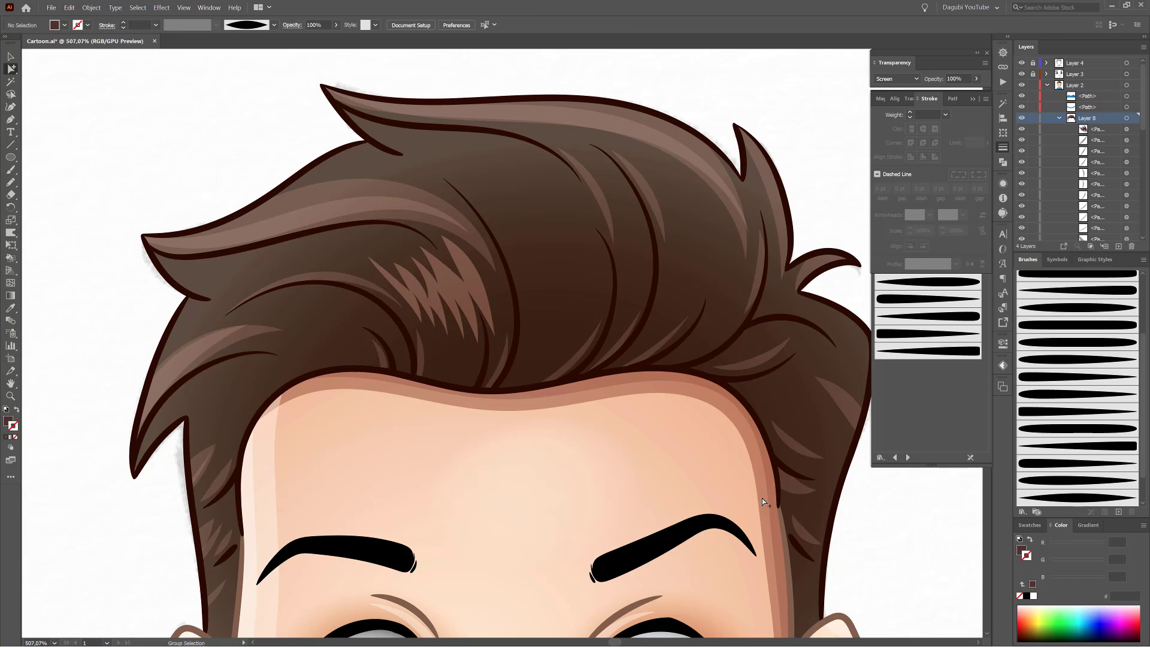
Cut the zigzag highlight shape from the hair.
{"action": "scroll", "coordinate": [647, 335], "scroll_direction": "down", "scroll_amount": 6}
{"action": "scroll", "coordinate": [647, 335], "scroll_direction": "up", "scroll_amount": 8}
{"action": "left_click", "coordinate": [69, 8]}
{"action": "left_click", "coordinate": [84, 40]}
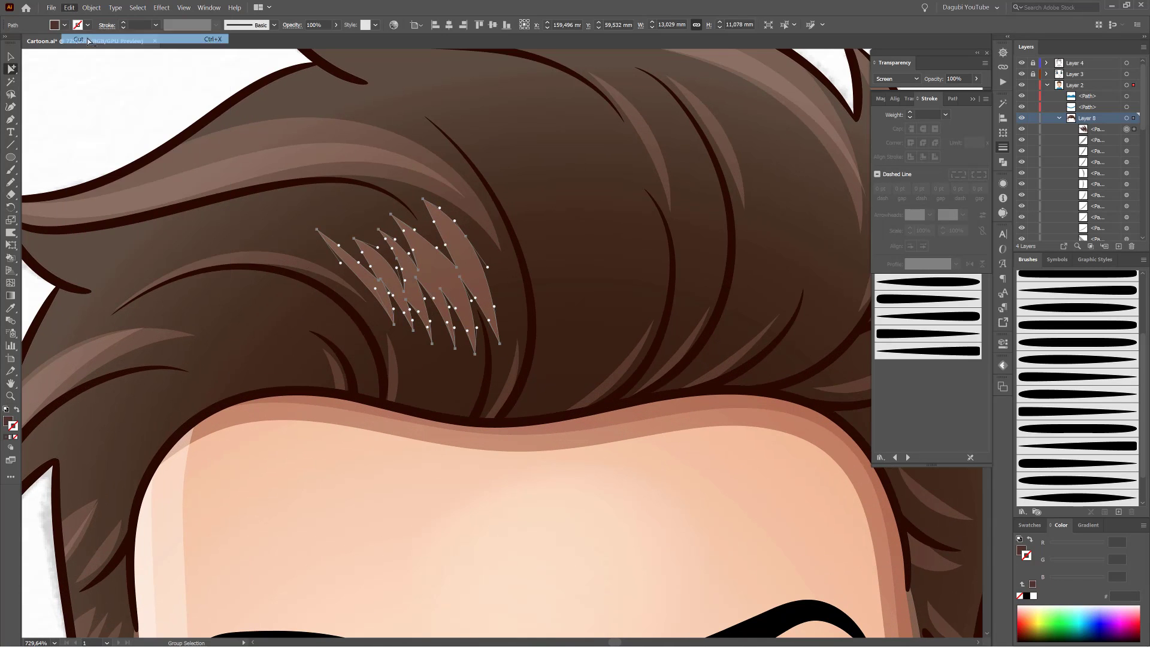
Paint a tapered highlight strand across the central hair line in the existing Screen style and set its weight to 1.3 pt.
{"action": "left_click", "coordinate": [11, 170]}
{"action": "scroll", "coordinate": [665, 362], "scroll_direction": "down", "scroll_amount": 2}
{"action": "left_click_drag", "start_coordinate": [742, 333], "coordinate": [681, 324]}
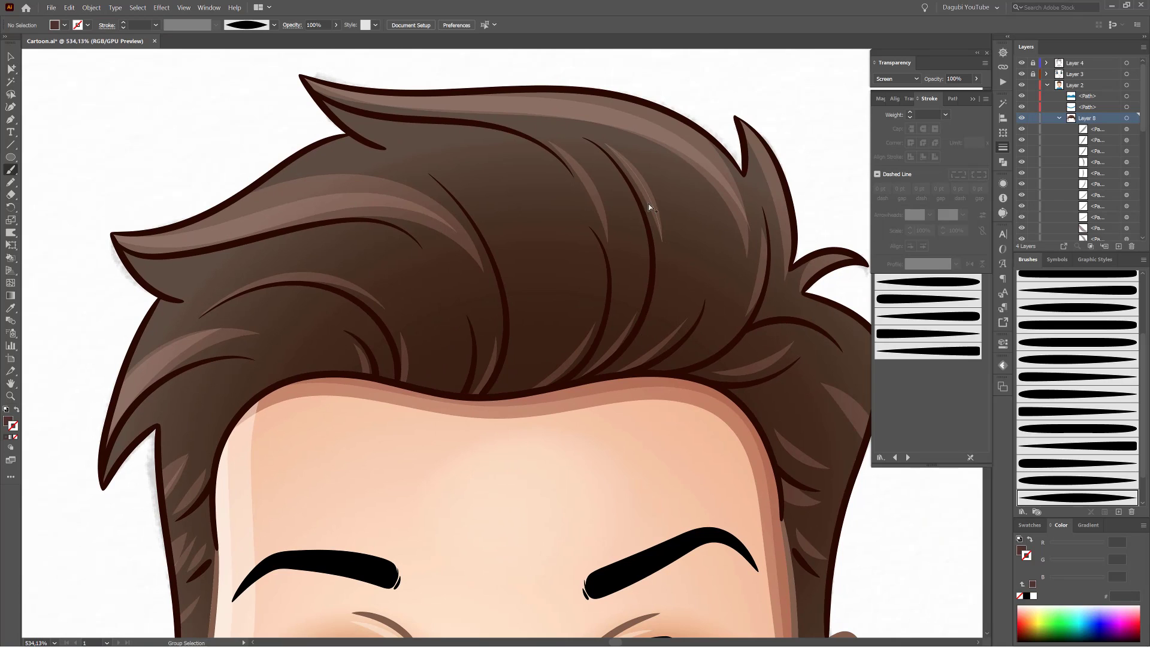
{"action": "left_click_drag", "start_coordinate": [473, 197], "coordinate": [519, 333]}
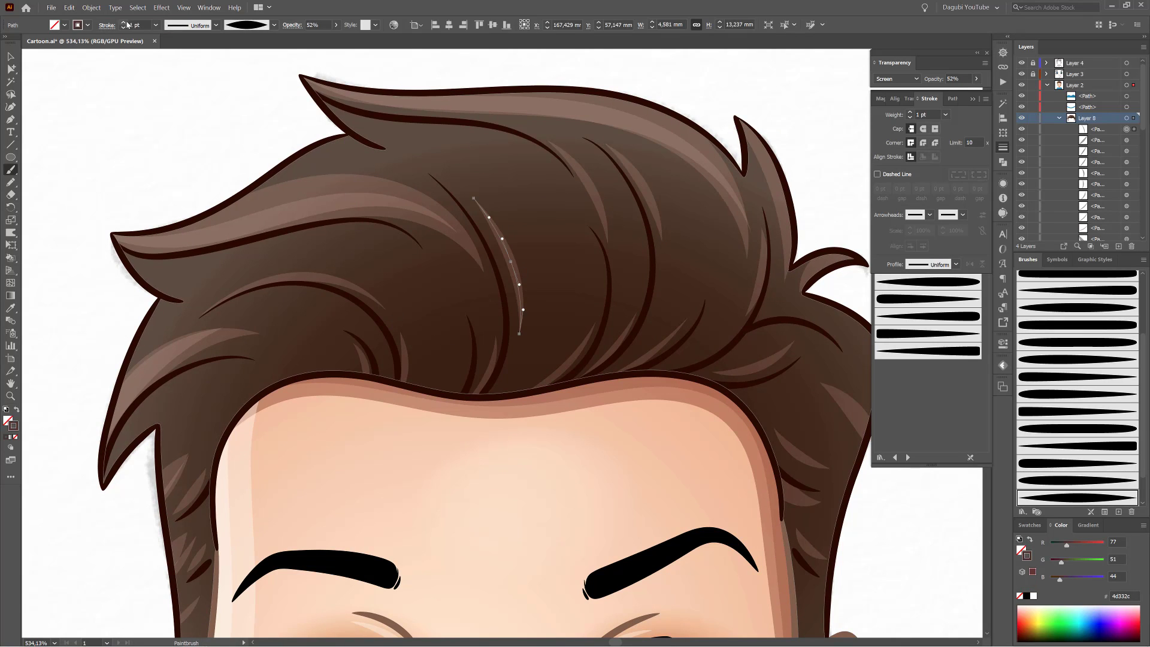
{"action": "double_click", "coordinate": [131, 25]}
{"action": "type", "text": "1,3"}
{"action": "key", "text": "Return"}
{"action": "key", "text": "ctrl+shift+a"}
Paint a band of closely spaced 1.3 pt highlight strands across the middle of the hair, alternating short and long strokes.
{"action": "left_click_drag", "start_coordinate": [509, 225], "coordinate": [532, 319]}
{"action": "left_click_drag", "start_coordinate": [514, 211], "coordinate": [547, 332]}
{"action": "left_click_drag", "start_coordinate": [543, 238], "coordinate": [560, 297]}
{"action": "mouse_move", "coordinate": [531, 204]}
{"action": "left_mouse_down"}
{"action": "mouse_move", "coordinate": [558, 251]}
{"action": "mouse_move", "coordinate": [567, 332]}
{"action": "left_mouse_up"}
{"action": "left_click_drag", "start_coordinate": [562, 230], "coordinate": [592, 324]}
{"action": "mouse_move", "coordinate": [591, 212]}
{"action": "left_mouse_down"}
{"action": "mouse_move", "coordinate": [609, 330]}
{"action": "mouse_move", "coordinate": [628, 312]}
{"action": "left_mouse_up"}
{"action": "mouse_move", "coordinate": [619, 182]}
{"action": "left_mouse_down"}
{"action": "mouse_move", "coordinate": [638, 234]}
{"action": "mouse_move", "coordinate": [644, 334]}
{"action": "left_mouse_up"}
{"action": "left_click_drag", "start_coordinate": [656, 228], "coordinate": [668, 293]}
{"action": "left_click_drag", "start_coordinate": [651, 190], "coordinate": [681, 327]}
{"action": "left_click_drag", "start_coordinate": [685, 221], "coordinate": [699, 301]}
{"action": "left_click_drag", "start_coordinate": [693, 204], "coordinate": [708, 315]}
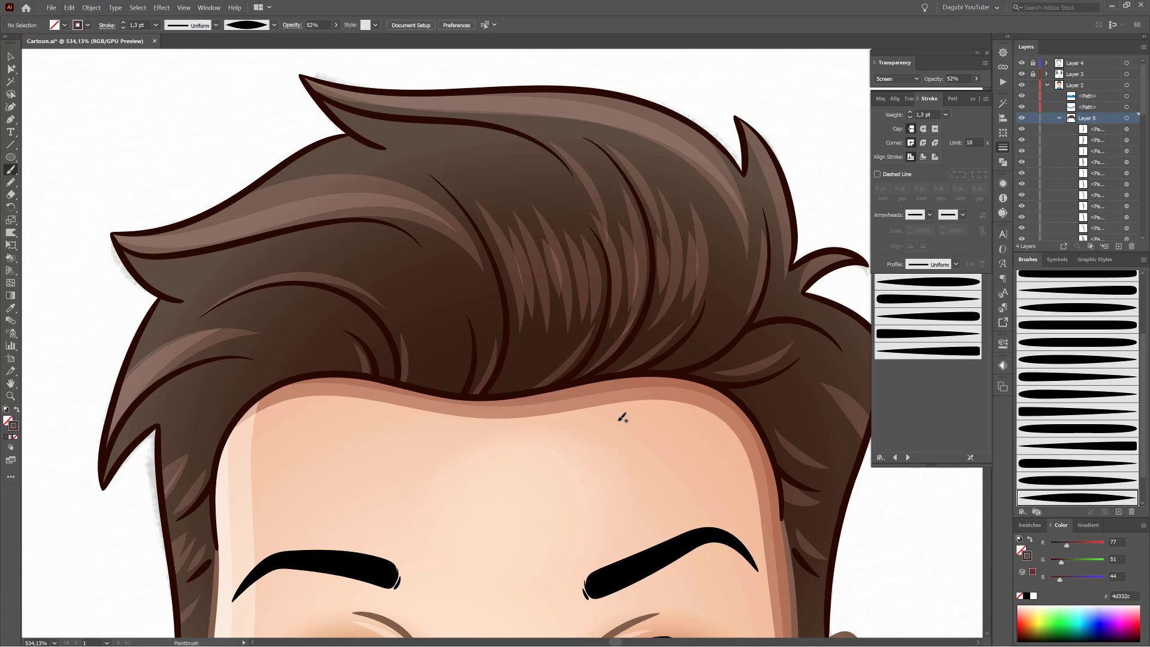
Extend the 1.3 pt highlight strands to the far end of the hair band and onto the front lock beside the central hair line.
{"action": "mouse_move", "coordinate": [712, 224]}
{"action": "left_mouse_down"}
{"action": "mouse_move", "coordinate": [732, 283]}
{"action": "mouse_move", "coordinate": [740, 317]}
{"action": "left_mouse_up"}
{"action": "left_click_drag", "start_coordinate": [729, 258], "coordinate": [756, 327]}
{"action": "left_click_drag", "start_coordinate": [441, 240], "coordinate": [483, 337]}
{"action": "left_click_drag", "start_coordinate": [437, 248], "coordinate": [470, 306]}
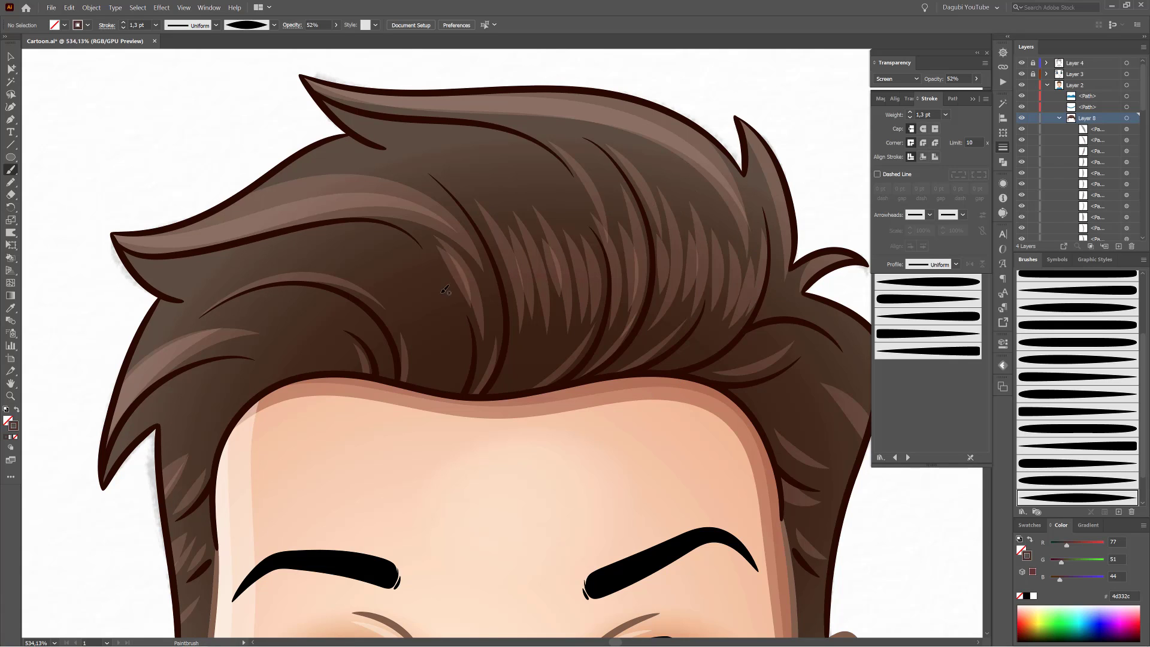
{"action": "mouse_move", "coordinate": [404, 239]}
{"action": "left_mouse_down"}
{"action": "mouse_move", "coordinate": [451, 328]}
{"action": "mouse_move", "coordinate": [457, 294]}
{"action": "mouse_move", "coordinate": [450, 360]}
{"action": "mouse_move", "coordinate": [423, 312]}
{"action": "left_mouse_up"}
{"action": "mouse_move", "coordinate": [376, 259]}
{"action": "left_mouse_down"}
{"action": "mouse_move", "coordinate": [413, 306]}
{"action": "mouse_move", "coordinate": [418, 340]}
{"action": "left_mouse_up"}
{"action": "mouse_move", "coordinate": [715, 371]}
{"action": "left_mouse_down"}
{"action": "mouse_move", "coordinate": [615, 352]}
{"action": "mouse_move", "coordinate": [580, 284]}
{"action": "mouse_move", "coordinate": [718, 287]}
{"action": "left_mouse_up"}
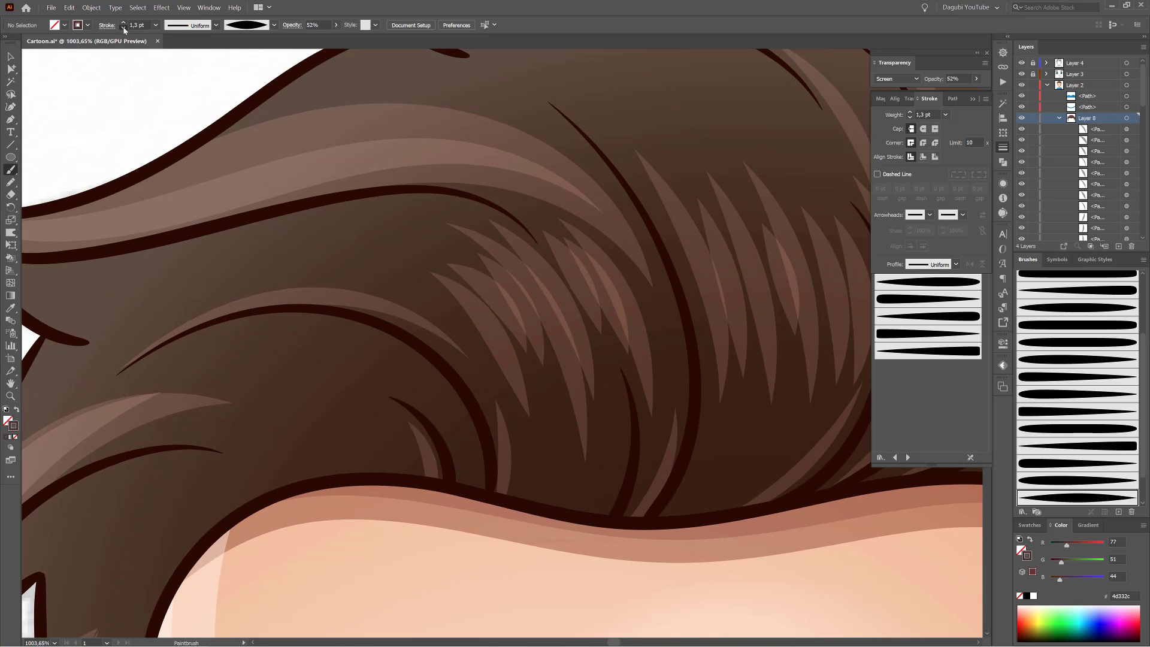
Set the stroke weight to 0.75 pt and paint finer highlight strands between the existing ones on the front lock.
{"action": "left_click_drag", "start_coordinate": [432, 290], "coordinate": [516, 443]}
{"action": "left_click_drag", "start_coordinate": [467, 281], "coordinate": [533, 406]}
{"action": "left_click_drag", "start_coordinate": [516, 276], "coordinate": [556, 417]}
{"action": "left_click_drag", "start_coordinate": [558, 268], "coordinate": [611, 411]}
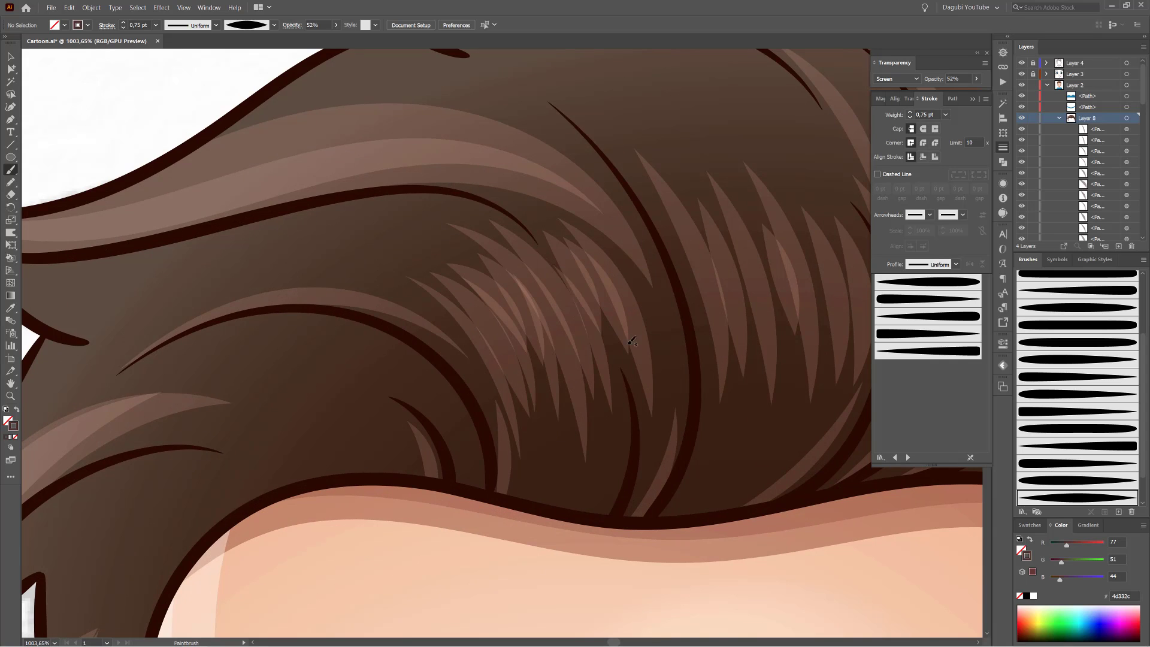
{"action": "left_click_drag", "start_coordinate": [657, 368], "coordinate": [661, 424]}
{"action": "left_click_drag", "start_coordinate": [639, 229], "coordinate": [678, 407]}
Fill the central hair band and the lower front locks with more fine 0.75 pt highlight strands.
{"action": "mouse_move", "coordinate": [266, 319]}
{"action": "left_mouse_down"}
{"action": "mouse_move", "coordinate": [470, 424]}
{"action": "mouse_move", "coordinate": [388, 371]}
{"action": "mouse_move", "coordinate": [363, 381]}
{"action": "left_mouse_up"}
{"action": "left_click_drag", "start_coordinate": [642, 415], "coordinate": [515, 256]}
{"action": "mouse_move", "coordinate": [587, 230]}
{"action": "left_mouse_down"}
{"action": "mouse_move", "coordinate": [718, 235]}
{"action": "mouse_move", "coordinate": [550, 359]}
{"action": "left_mouse_up"}
{"action": "left_click_drag", "start_coordinate": [530, 102], "coordinate": [532, 329]}
{"action": "left_click_drag", "start_coordinate": [682, 319], "coordinate": [574, 303]}
{"action": "mouse_move", "coordinate": [614, 393]}
{"action": "left_mouse_down"}
{"action": "mouse_move", "coordinate": [497, 392]}
{"action": "mouse_move", "coordinate": [688, 355]}
{"action": "left_mouse_up"}
{"action": "left_click_drag", "start_coordinate": [505, 285], "coordinate": [652, 365]}
{"action": "mouse_move", "coordinate": [535, 298]}
{"action": "left_mouse_down"}
{"action": "mouse_move", "coordinate": [608, 358]}
{"action": "mouse_move", "coordinate": [598, 361]}
{"action": "left_mouse_up"}
{"action": "mouse_move", "coordinate": [477, 314]}
{"action": "left_mouse_down"}
{"action": "mouse_move", "coordinate": [560, 332]}
{"action": "mouse_move", "coordinate": [579, 358]}
{"action": "left_mouse_up"}
{"action": "left_click_drag", "start_coordinate": [441, 349], "coordinate": [561, 366]}
{"action": "left_click_drag", "start_coordinate": [619, 440], "coordinate": [527, 413]}
{"action": "mouse_move", "coordinate": [698, 389]}
{"action": "left_mouse_down"}
{"action": "mouse_move", "coordinate": [546, 227]}
{"action": "mouse_move", "coordinate": [649, 287]}
{"action": "mouse_move", "coordinate": [716, 349]}
{"action": "left_mouse_up"}
{"action": "key", "text": "ctrl+0"}
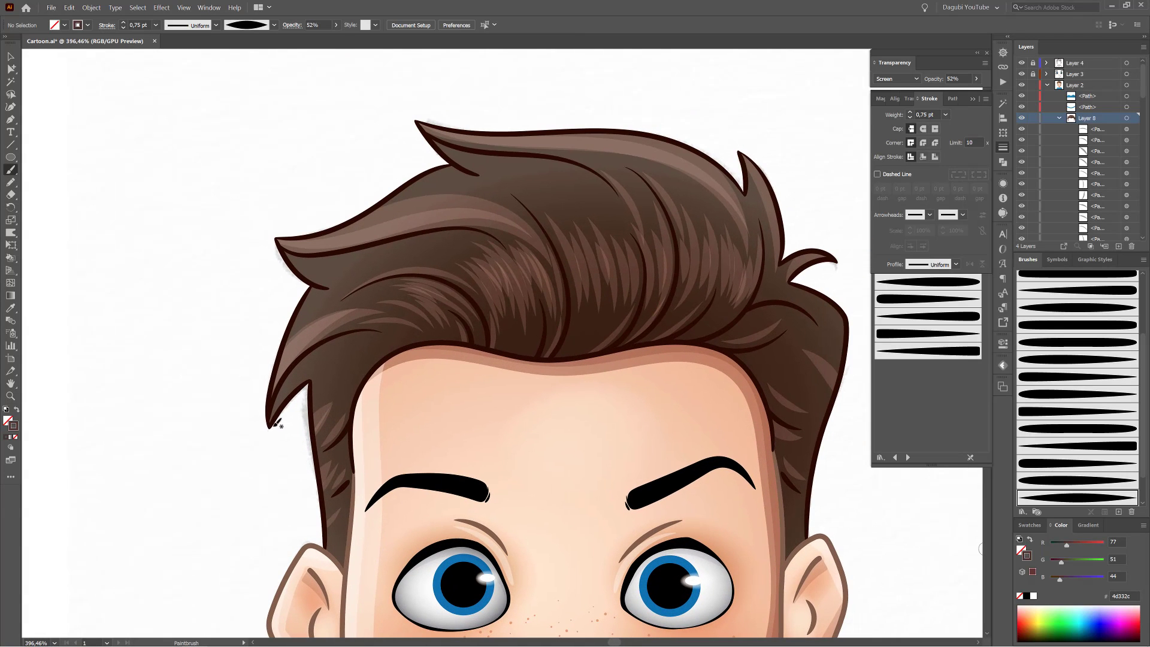
{"action": "left_click_drag", "start_coordinate": [317, 359], "coordinate": [370, 340]}
Raise the brush opacity and paint long 0.75 pt highlight strands along the front locks that sweep toward their tips.
{"action": "left_click", "coordinate": [336, 25]}
{"action": "left_click", "coordinate": [328, 39]}
{"action": "left_click_drag", "start_coordinate": [263, 436], "coordinate": [326, 317]}
{"action": "left_click_drag", "start_coordinate": [422, 212], "coordinate": [292, 228]}
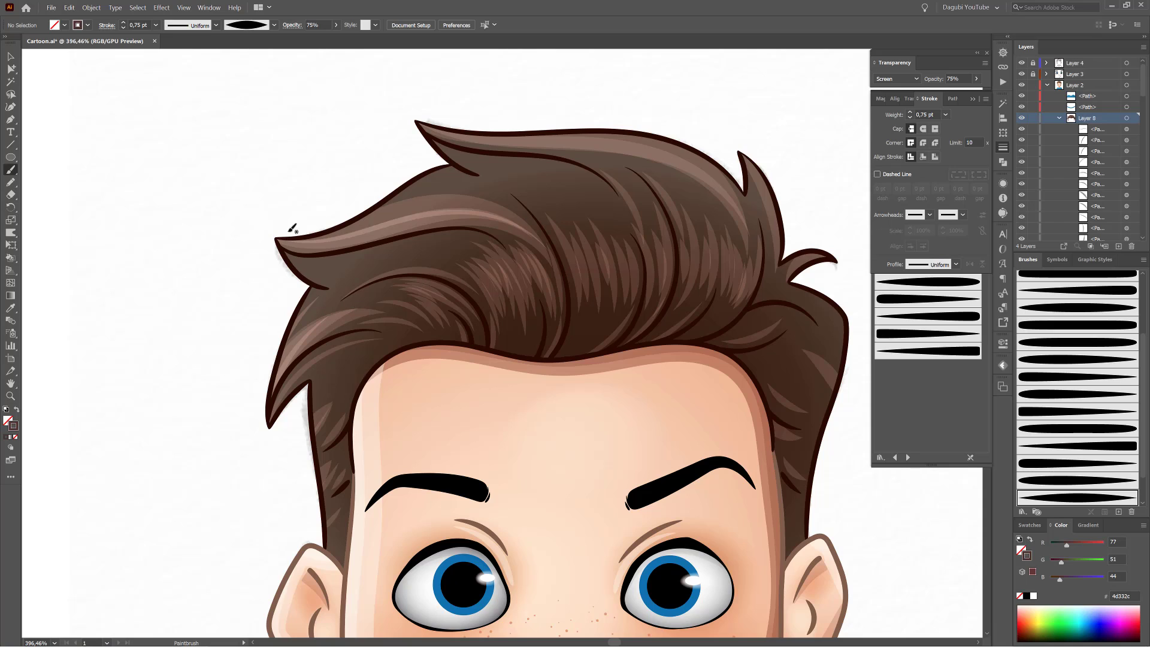
{"action": "left_click_drag", "start_coordinate": [486, 196], "coordinate": [497, 194]}
{"action": "left_click_drag", "start_coordinate": [280, 241], "coordinate": [501, 256]}
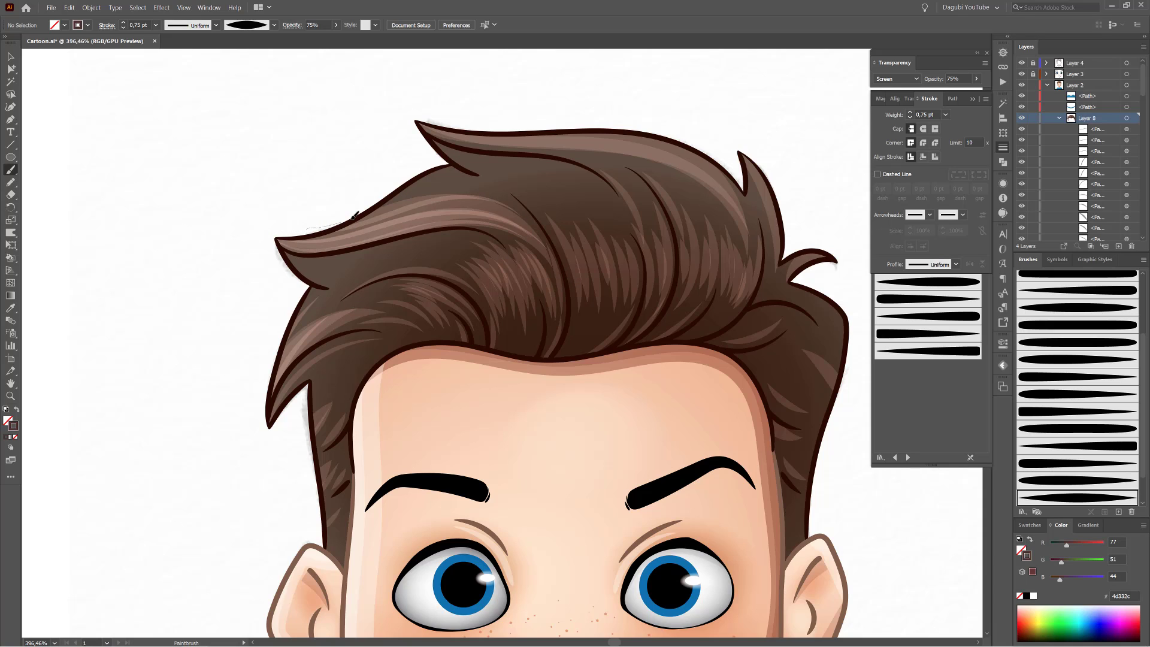
{"action": "left_click_drag", "start_coordinate": [353, 215], "coordinate": [455, 174]}
Paint long 0.75 pt highlight strands along the crown, following the curve from the top tuft toward the back.
{"action": "left_click_drag", "start_coordinate": [584, 153], "coordinate": [646, 202]}
{"action": "left_click_drag", "start_coordinate": [407, 112], "coordinate": [445, 132]}
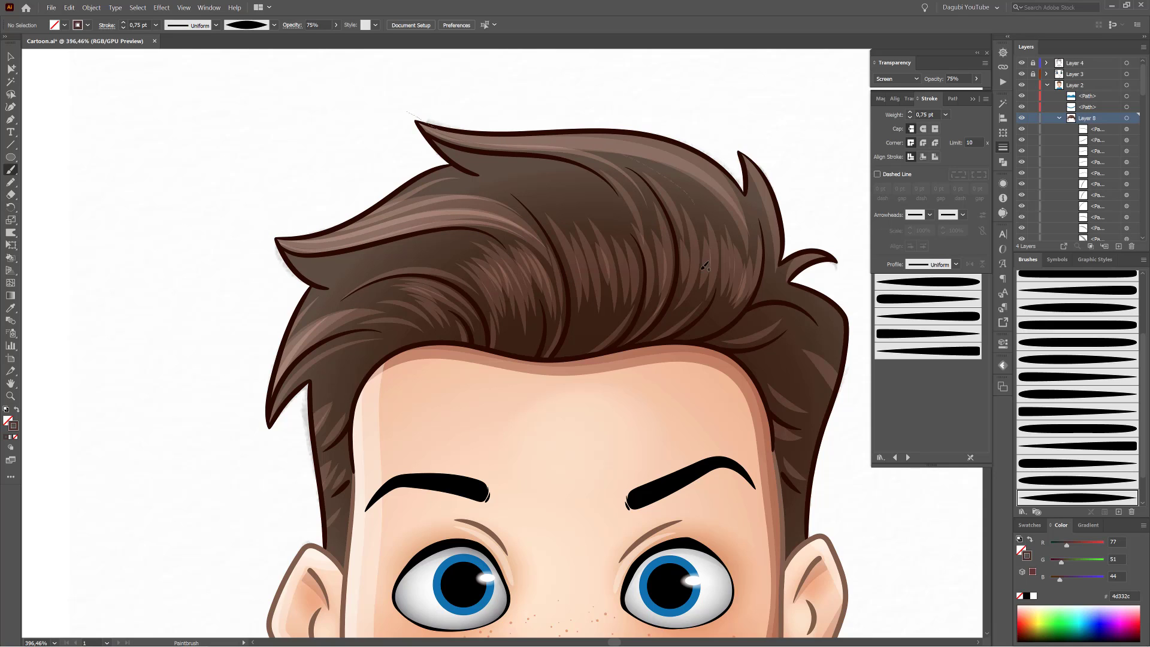
{"action": "left_click_drag", "start_coordinate": [701, 269], "coordinate": [701, 271]}
{"action": "mouse_move", "coordinate": [442, 119]}
{"action": "left_mouse_down"}
{"action": "mouse_move", "coordinate": [601, 138]}
{"action": "mouse_move", "coordinate": [746, 242]}
{"action": "left_mouse_up"}
{"action": "left_click_drag", "start_coordinate": [544, 114], "coordinate": [751, 218]}
Try 0.75 pt highlight strands down the pointed tuft at the back of the hair.
{"action": "left_click_drag", "start_coordinate": [745, 156], "coordinate": [762, 309]}
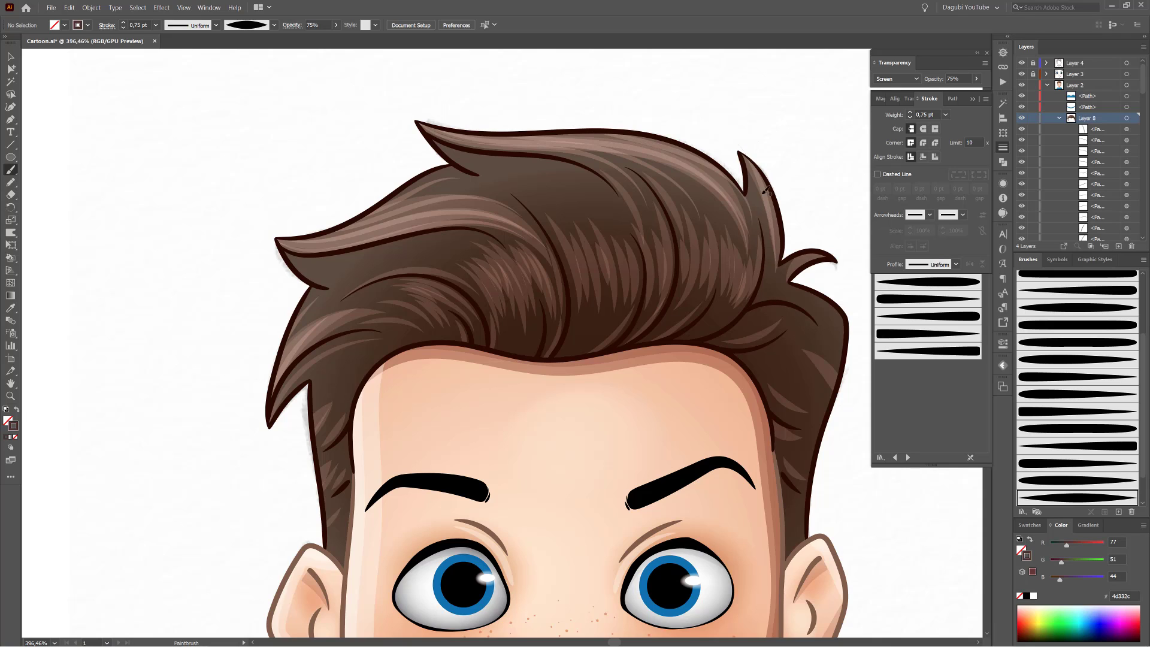
{"action": "mouse_move", "coordinate": [763, 193]}
{"action": "left_mouse_down"}
{"action": "mouse_move", "coordinate": [766, 249]}
{"action": "mouse_move", "coordinate": [781, 261]}
{"action": "left_mouse_up"}
{"action": "key", "text": "ctrl+z"}
{"action": "key", "text": "ctrl+z"}
Paint thin 0.5 pt highlight strands on the pointed back tuft, the lock above the ear and the mid hair.
{"action": "left_click_drag", "start_coordinate": [734, 141], "coordinate": [770, 246]}
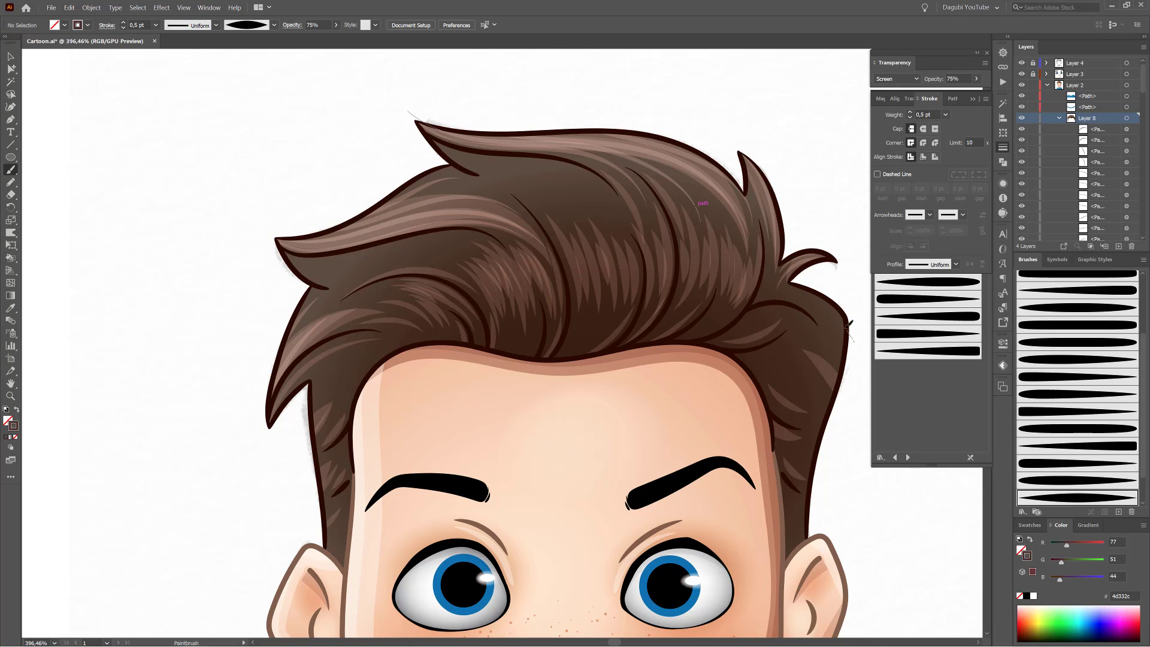
{"action": "left_click_drag", "start_coordinate": [743, 314], "coordinate": [760, 305]}
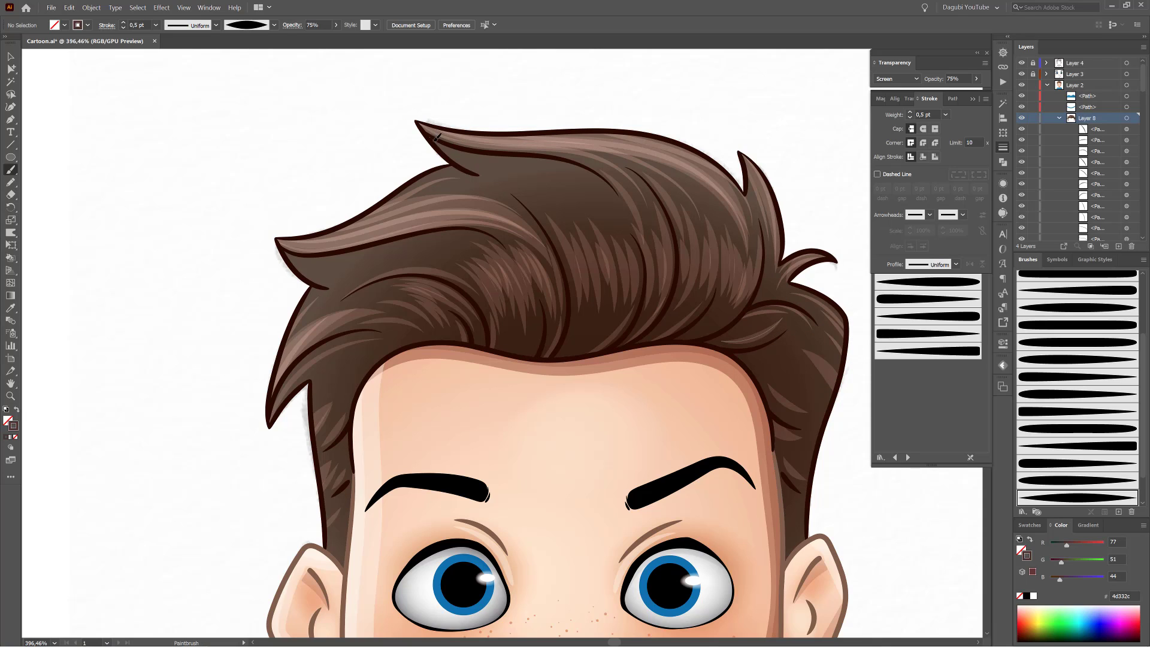
{"action": "left_click_drag", "start_coordinate": [511, 194], "coordinate": [531, 215]}
Lower the opacity to 31%, set the weight to 3 pt and paint broad soft highlight strands across the top and front hair.
{"action": "left_click", "coordinate": [124, 23]}
{"action": "left_click", "coordinate": [123, 23]}
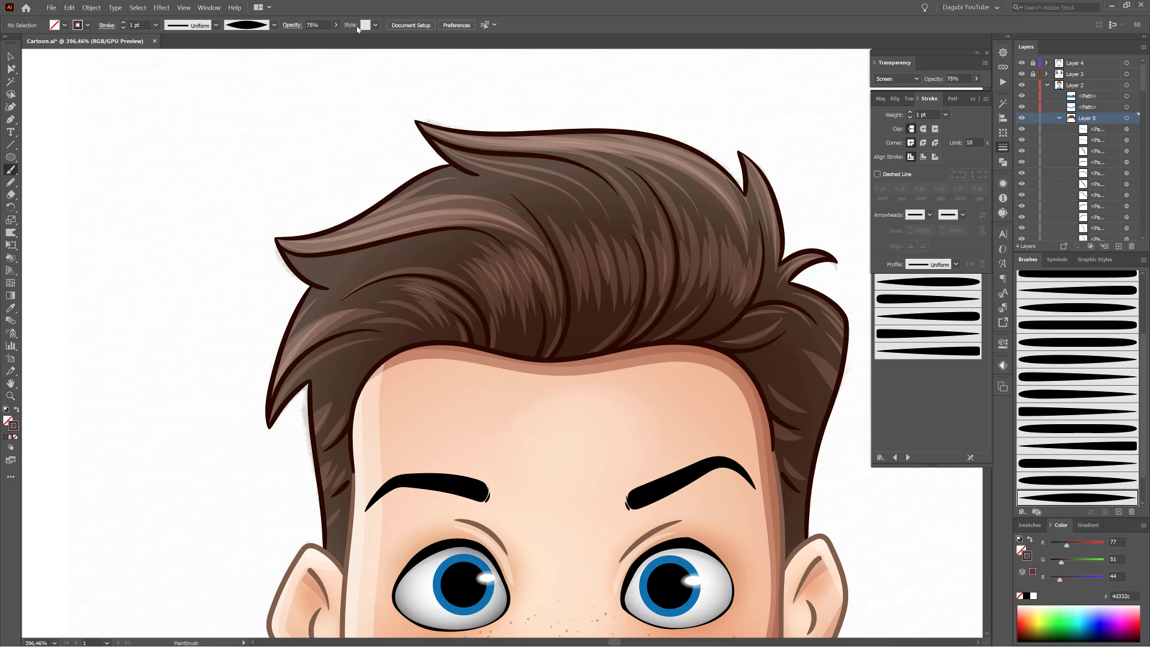
{"action": "left_click", "coordinate": [336, 26]}
{"action": "left_click_drag", "start_coordinate": [324, 39], "coordinate": [306, 39]}
{"action": "left_click_drag", "start_coordinate": [397, 108], "coordinate": [606, 213]}
{"action": "left_click", "coordinate": [123, 23]}
{"action": "left_click", "coordinate": [123, 23]}
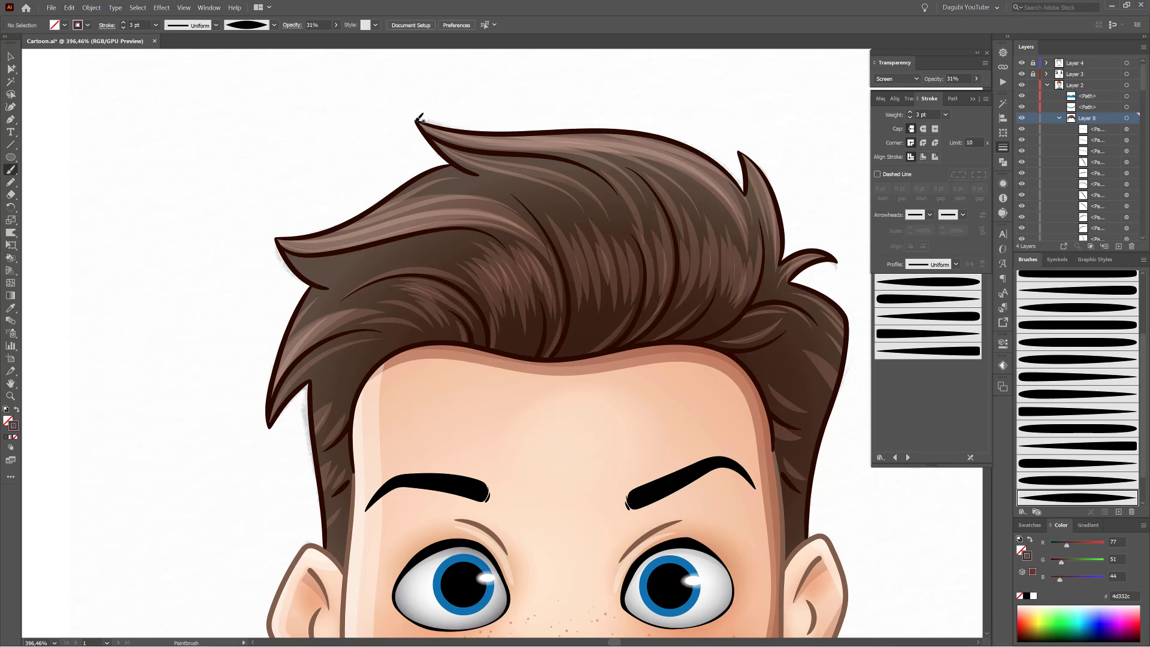
{"action": "left_click_drag", "start_coordinate": [415, 123], "coordinate": [630, 246]}
{"action": "left_click_drag", "start_coordinate": [555, 163], "coordinate": [619, 192]}
{"action": "left_click_drag", "start_coordinate": [543, 141], "coordinate": [723, 222]}
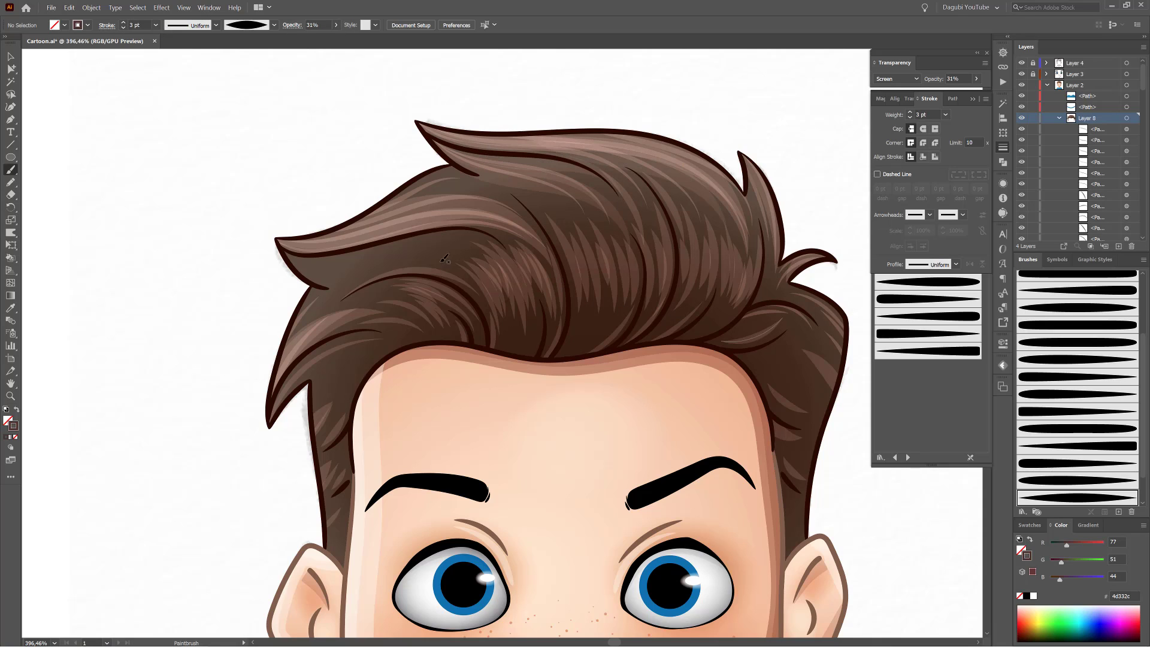
{"action": "left_click_drag", "start_coordinate": [472, 190], "coordinate": [541, 234]}
{"action": "mouse_move", "coordinate": [400, 185]}
{"action": "left_mouse_down"}
{"action": "mouse_move", "coordinate": [564, 267]}
{"action": "mouse_move", "coordinate": [521, 253]}
{"action": "left_mouse_up"}
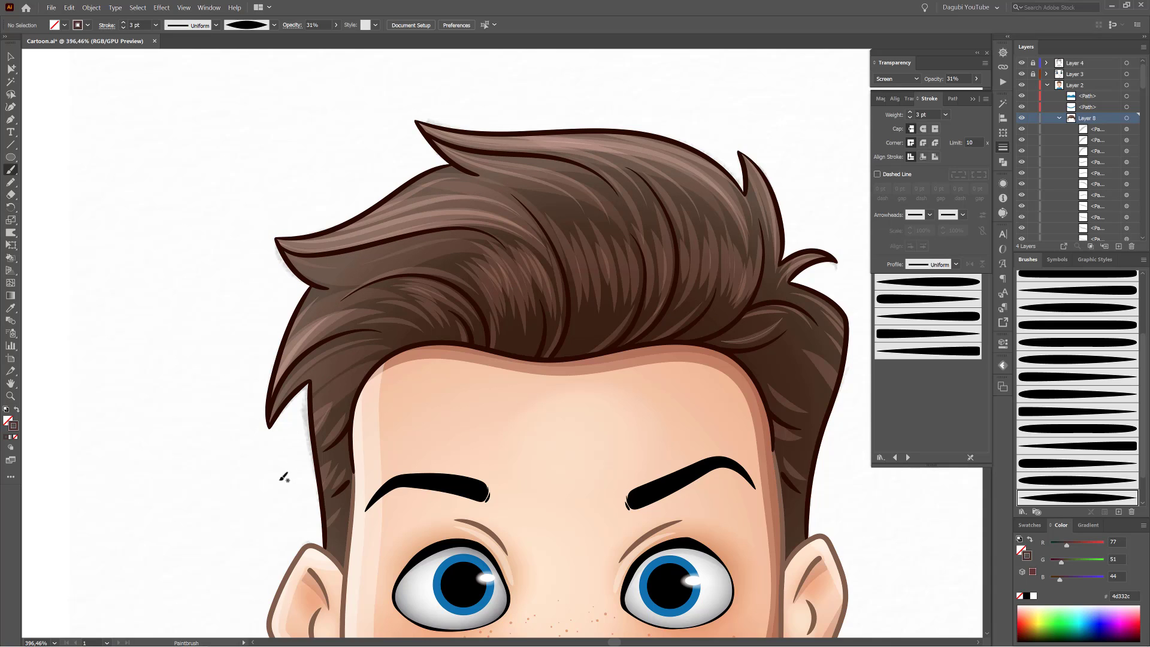
Paint short 3 pt strands at 31% opacity down the sideburn beneath the front lock.
{"action": "left_click_drag", "start_coordinate": [317, 430], "coordinate": [358, 382]}
{"action": "mouse_move", "coordinate": [320, 465]}
{"action": "left_mouse_down"}
{"action": "mouse_move", "coordinate": [346, 426]}
{"action": "mouse_move", "coordinate": [347, 443]}
{"action": "left_mouse_up"}
{"action": "left_click_drag", "start_coordinate": [325, 512], "coordinate": [350, 471]}
{"action": "left_click_drag", "start_coordinate": [329, 538], "coordinate": [349, 501]}
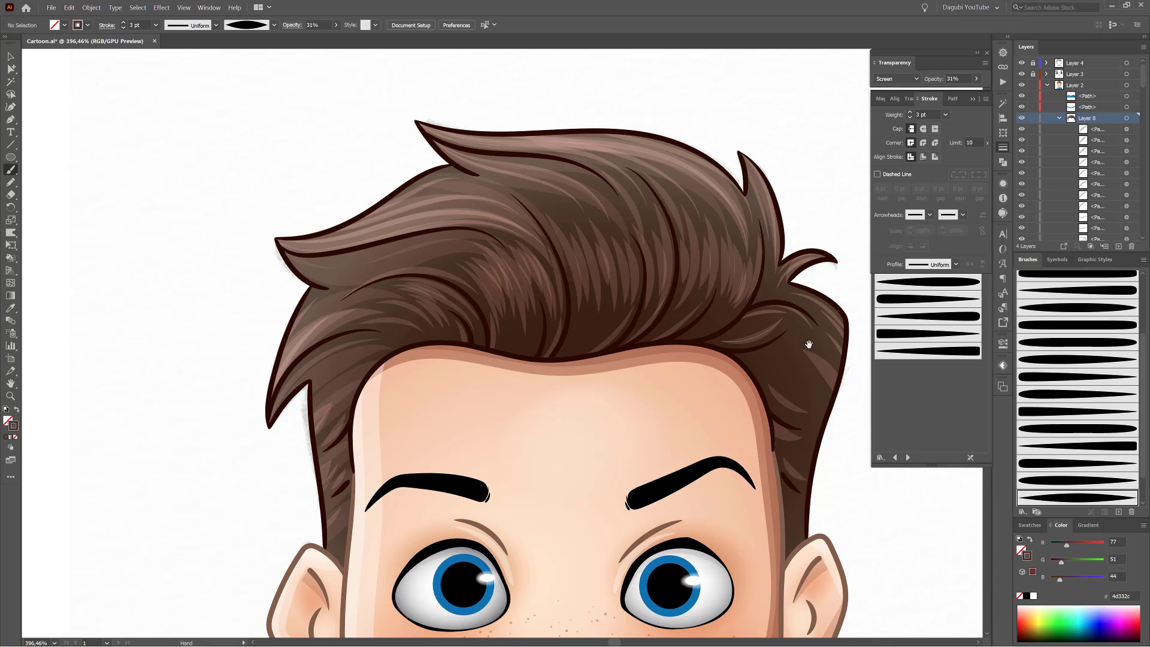
Paint broad 3 pt strands at 31% opacity over the hair on the opposite side, down to the ear.
{"action": "left_click_drag", "start_coordinate": [809, 344], "coordinate": [682, 281]}
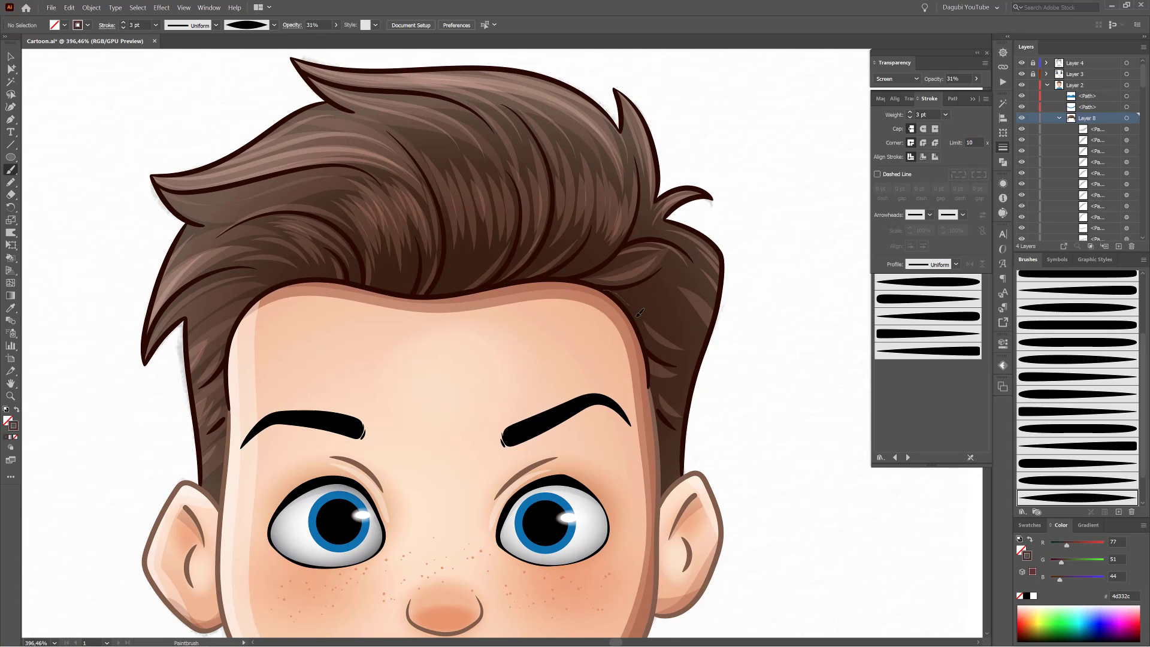
{"action": "left_click_drag", "start_coordinate": [637, 316], "coordinate": [702, 388]}
{"action": "mouse_move", "coordinate": [621, 290]}
{"action": "left_mouse_down"}
{"action": "mouse_move", "coordinate": [779, 354]}
{"action": "mouse_move", "coordinate": [773, 335]}
{"action": "left_mouse_up"}
{"action": "left_click_drag", "start_coordinate": [629, 346], "coordinate": [700, 417]}
{"action": "left_click_drag", "start_coordinate": [647, 386], "coordinate": [692, 443]}
{"action": "left_click_drag", "start_coordinate": [655, 426], "coordinate": [693, 479]}
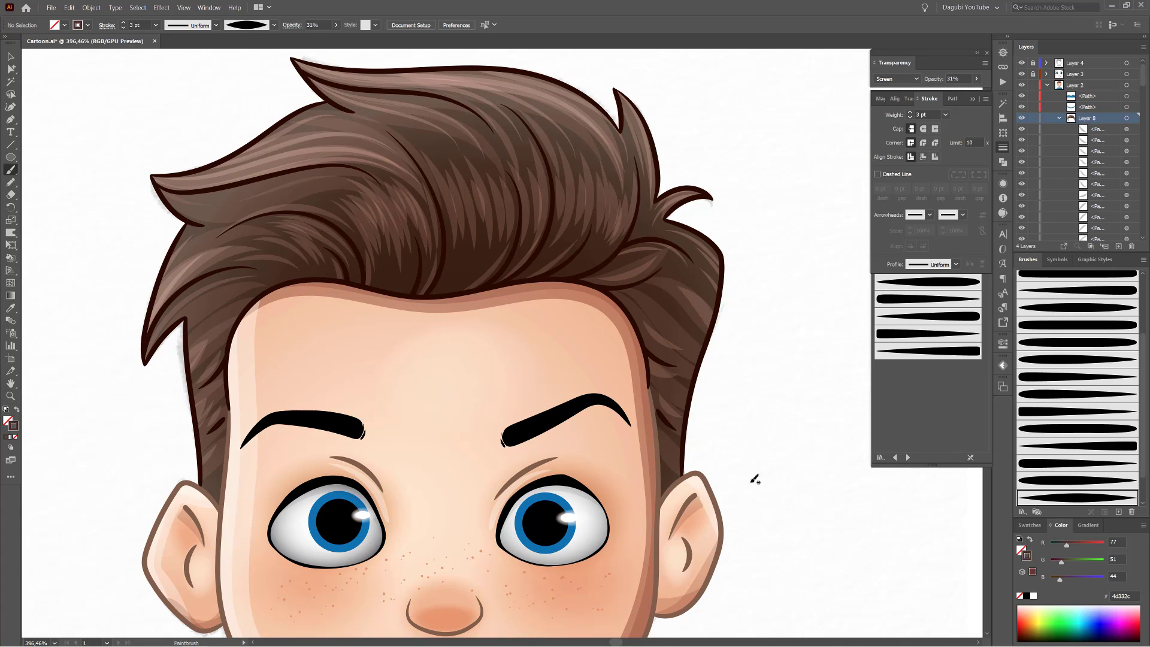
Switch the blending mode to Multiply, set the weight to 1 pt and paint dark strands through the hair.
{"action": "left_click", "coordinate": [895, 78]}
{"action": "left_click", "coordinate": [892, 110]}
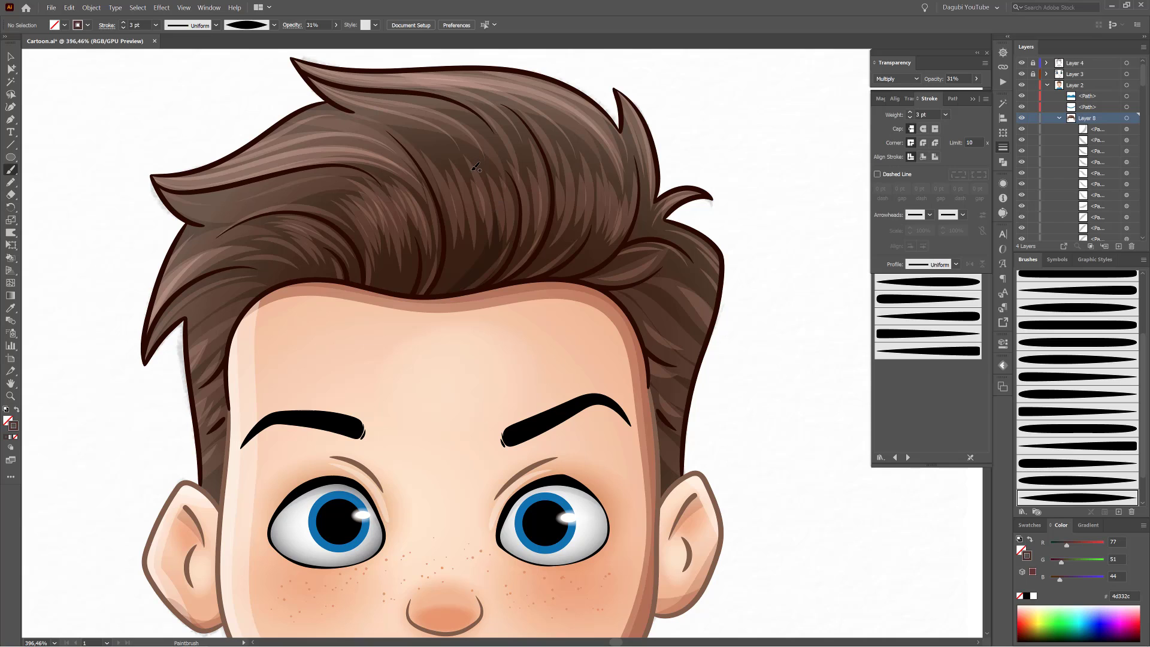
{"action": "key", "text": "ctrl+z"}
{"action": "left_click_drag", "start_coordinate": [452, 245], "coordinate": [424, 293]}
{"action": "key", "text": "ctrl+z"}
{"action": "left_click", "coordinate": [123, 27]}
{"action": "left_click", "coordinate": [124, 27]}
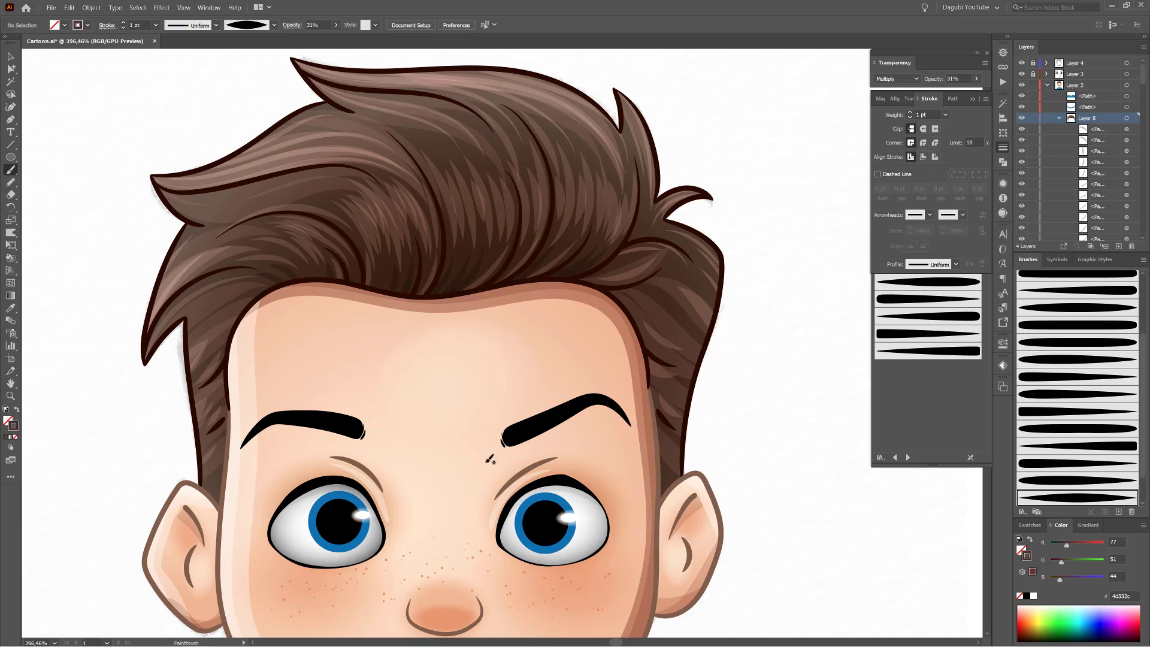
{"action": "left_click_drag", "start_coordinate": [706, 287], "coordinate": [688, 276]}
{"action": "mouse_move", "coordinate": [773, 437]}
{"action": "left_mouse_down"}
{"action": "mouse_move", "coordinate": [712, 405]}
{"action": "mouse_move", "coordinate": [665, 322]}
{"action": "mouse_move", "coordinate": [657, 258]}
{"action": "left_mouse_up"}
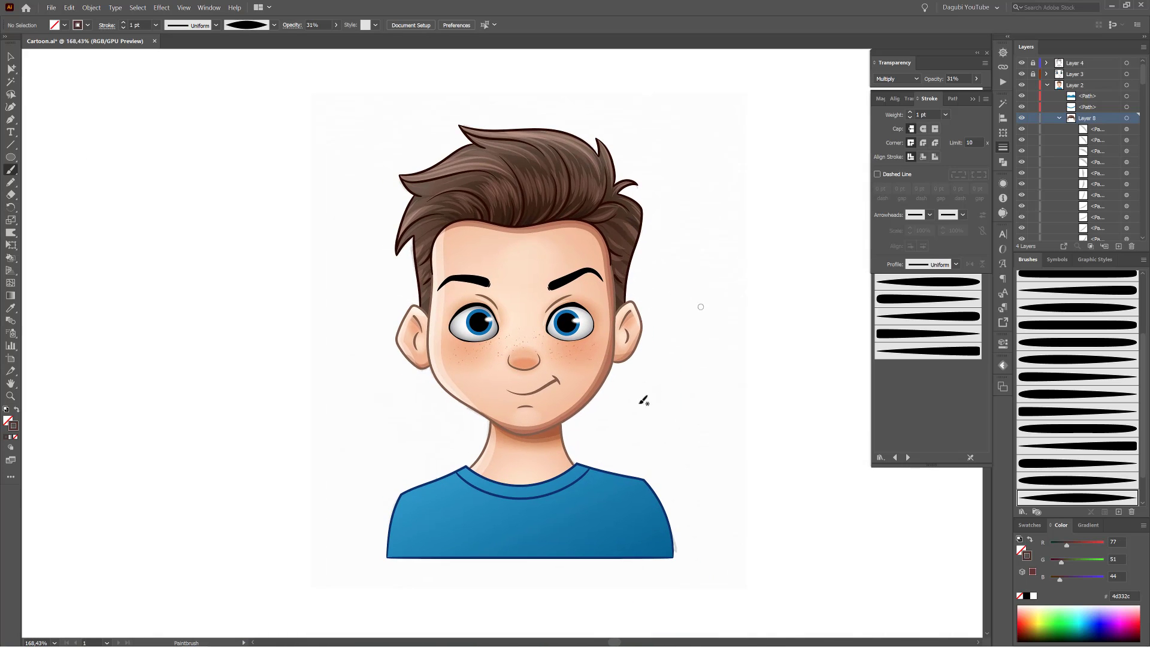
Select all brown face, ear and neck outlines with the Magic Wand, matching by fill color instead of stroke color.
{"action": "left_click_drag", "start_coordinate": [597, 394], "coordinate": [661, 439]}
{"action": "left_click", "coordinate": [13, 86]}
{"action": "left_click_drag", "start_coordinate": [597, 353], "coordinate": [642, 374]}
{"action": "left_click", "coordinate": [1002, 104]}
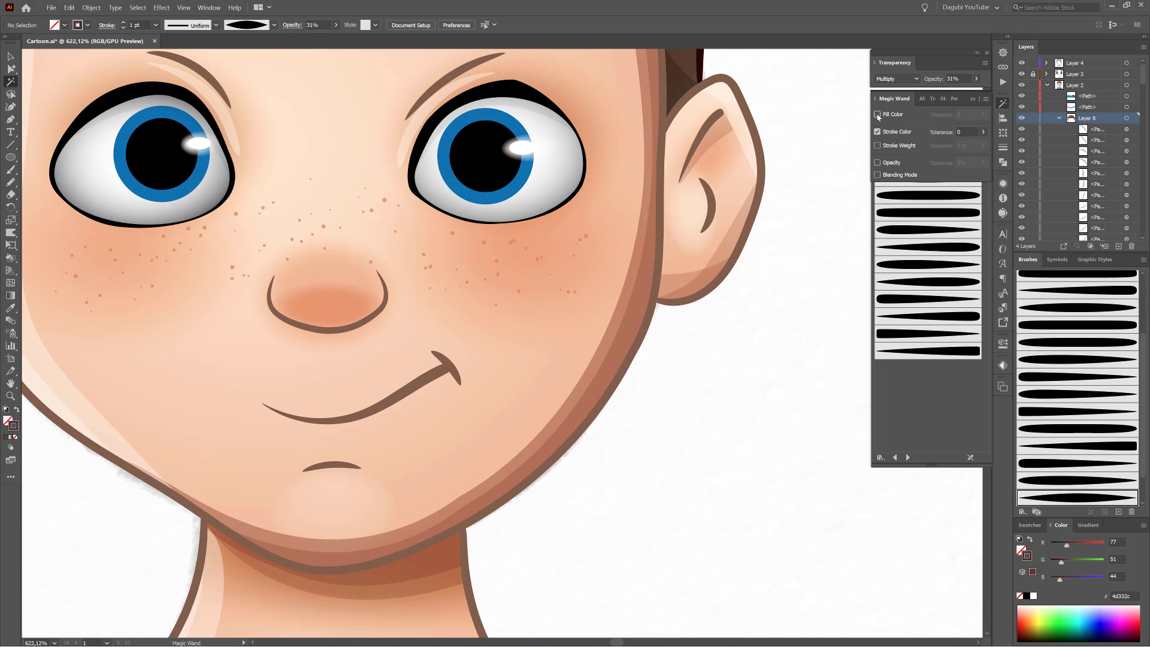
{"action": "left_click", "coordinate": [877, 115]}
{"action": "left_click", "coordinate": [877, 132]}
{"action": "left_click", "coordinate": [644, 352]}
{"action": "mouse_move", "coordinate": [784, 413]}
{"action": "left_mouse_down"}
{"action": "mouse_move", "coordinate": [770, 410]}
{"action": "mouse_move", "coordinate": [796, 422]}
{"action": "left_mouse_up"}
{"action": "left_click_drag", "start_coordinate": [796, 422], "coordinate": [766, 461]}
{"action": "left_click_drag", "start_coordinate": [766, 461], "coordinate": [777, 461]}
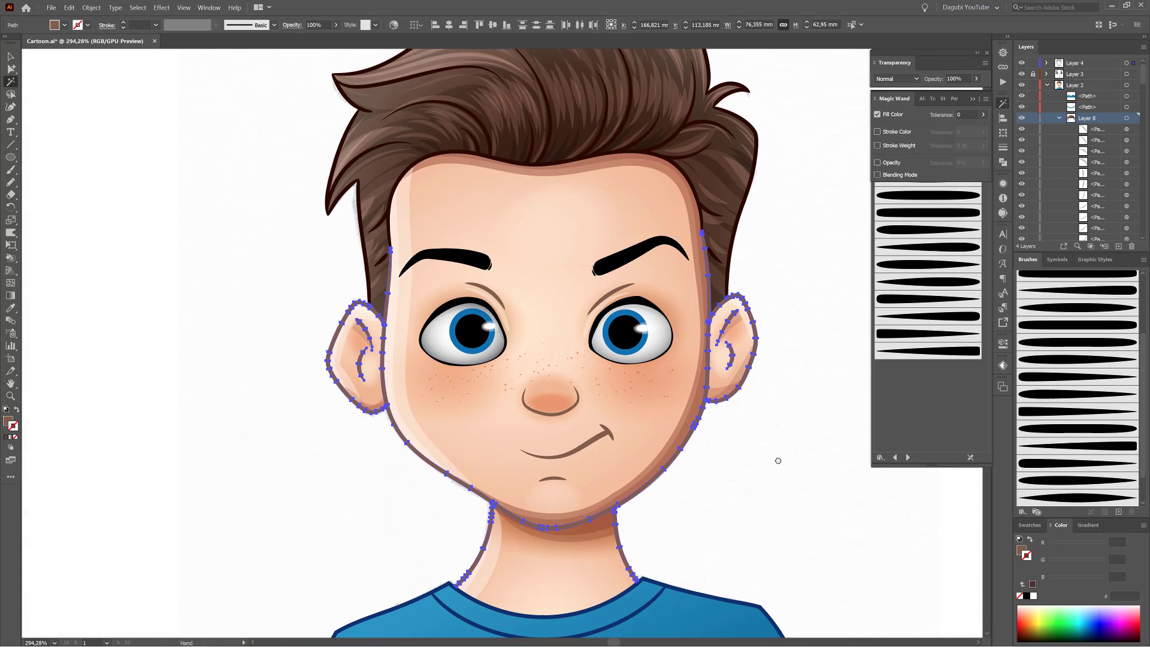
Hide the selection edges and recolor the selected skin outlines to the dark brown 684028.
{"action": "left_click", "coordinate": [187, 7]}
{"action": "left_click", "coordinate": [206, 162]}
{"action": "left_click", "coordinate": [1021, 551]}
{"action": "left_click_drag", "start_coordinate": [1077, 545], "coordinate": [1072, 545]}
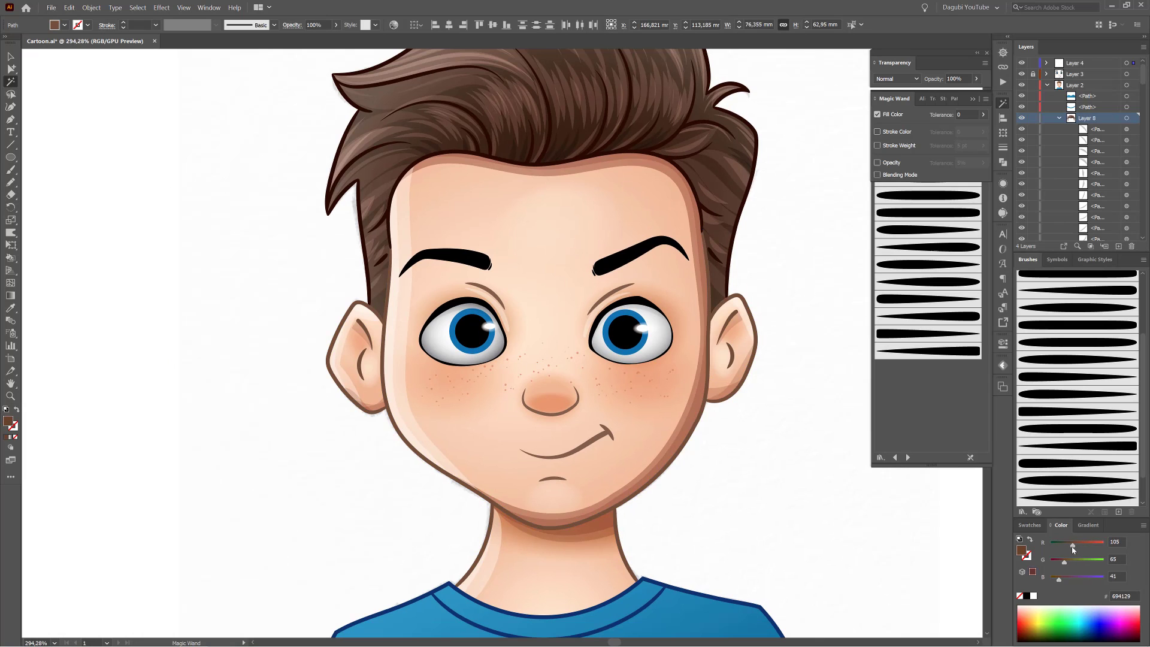
{"action": "left_click", "coordinate": [902, 558], "text": "ctrl"}
{"action": "left_click_drag", "start_coordinate": [902, 557], "coordinate": [886, 556]}
{"action": "left_click_drag", "start_coordinate": [887, 555], "coordinate": [665, 411]}
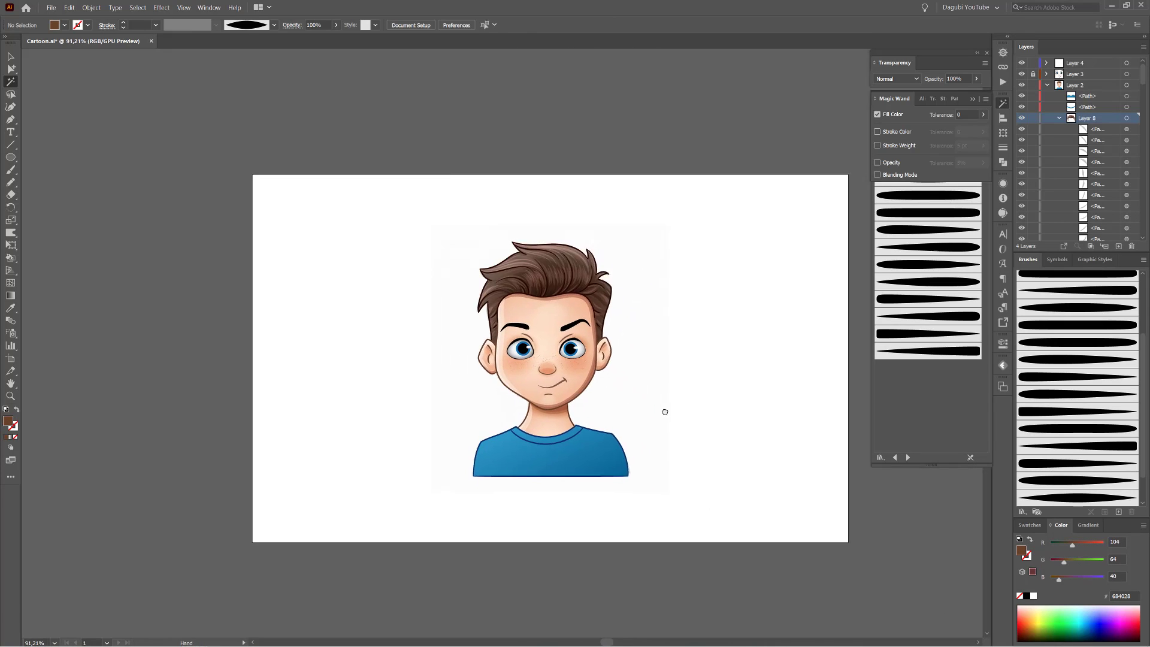
Combine the two blue shirt paths into one compound path.
{"action": "left_click_drag", "start_coordinate": [587, 410], "coordinate": [697, 227]}
{"action": "left_click", "coordinate": [1058, 118]}
{"action": "left_click", "coordinate": [1103, 107]}
{"action": "left_click", "coordinate": [1104, 96], "text": "shift"}
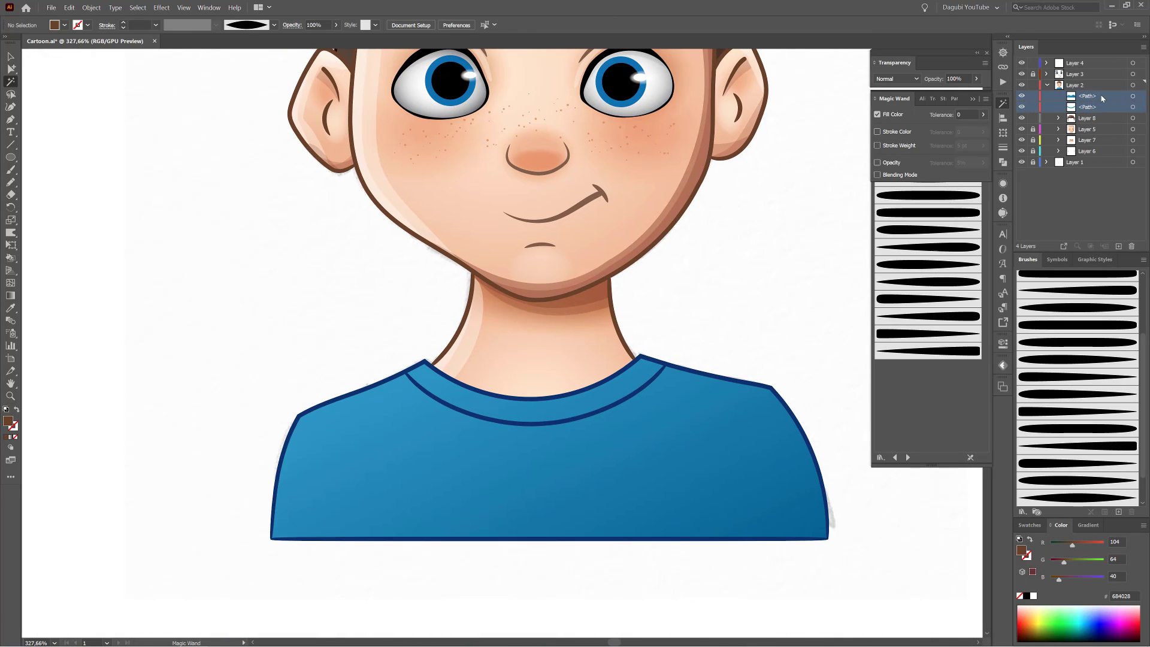
{"action": "left_click", "coordinate": [1133, 96]}
{"action": "left_click", "coordinate": [1130, 107], "text": "shift"}
{"action": "left_click", "coordinate": [91, 8]}
{"action": "left_click", "coordinate": [261, 308]}
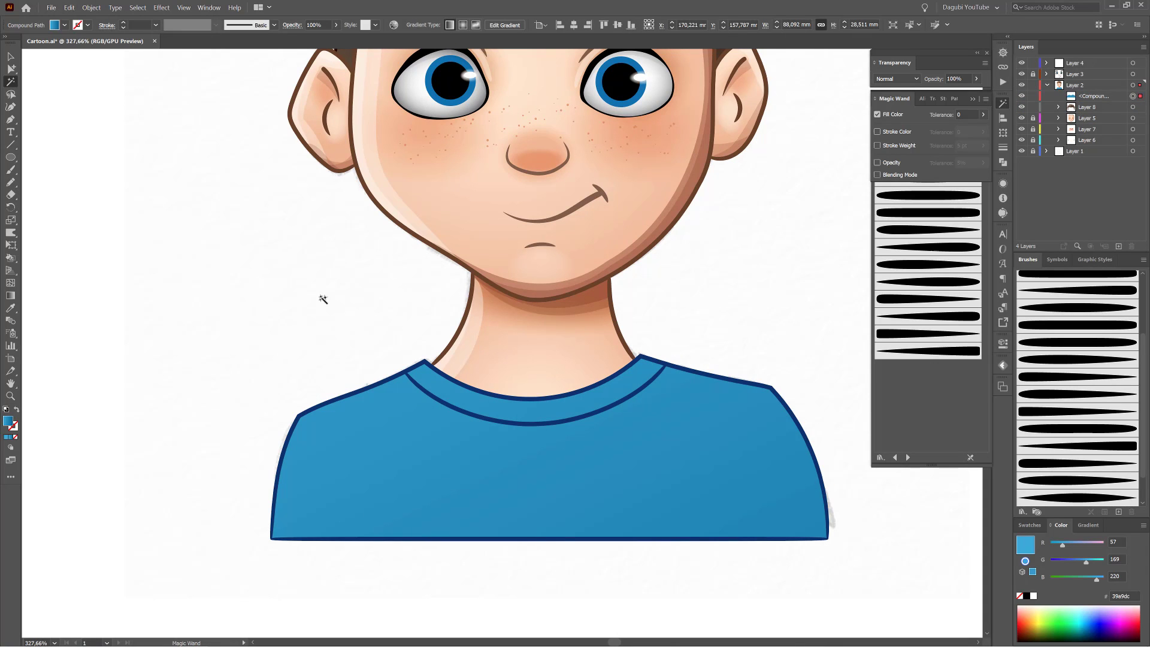
Redraw the shirt's gradient so it runs from light blue near the chin to dark blue below the hem.
{"action": "key", "text": "g"}
{"action": "left_click_drag", "start_coordinate": [411, 257], "coordinate": [482, 607]}
{"action": "left_click_drag", "start_coordinate": [475, 569], "coordinate": [554, 552]}
Put the shirt shape and a copy of it into a new sublayer and make the copy the layer's clipping mask.
{"action": "left_click", "coordinate": [1112, 97]}
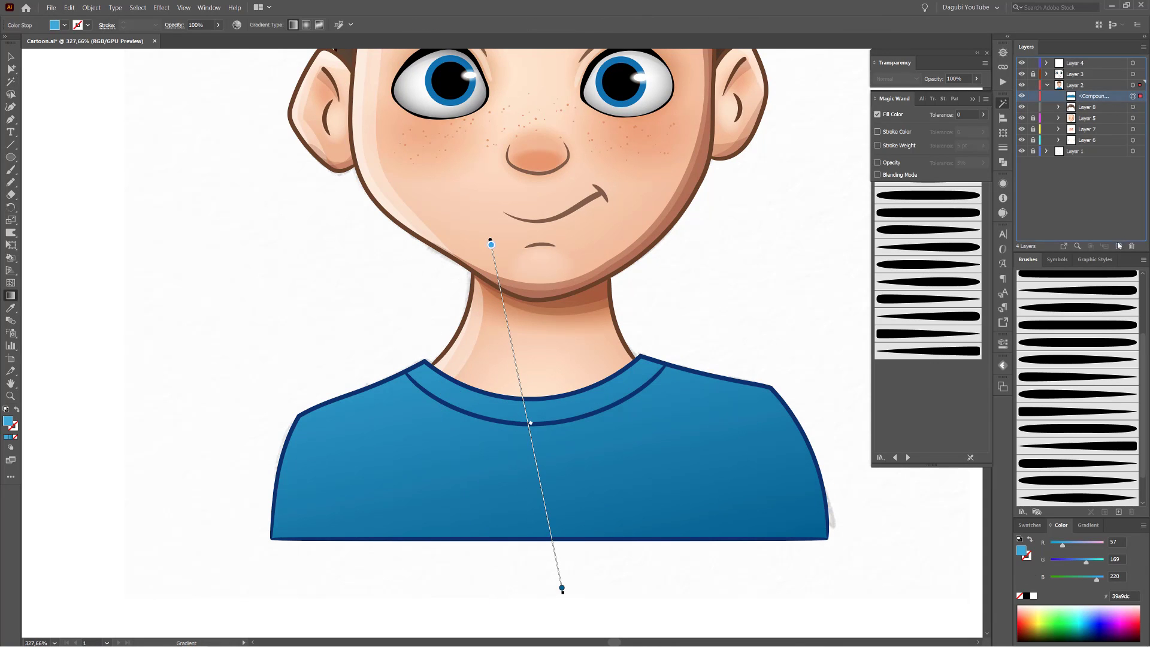
{"action": "left_click", "coordinate": [1117, 245]}
{"action": "key", "text": "l"}
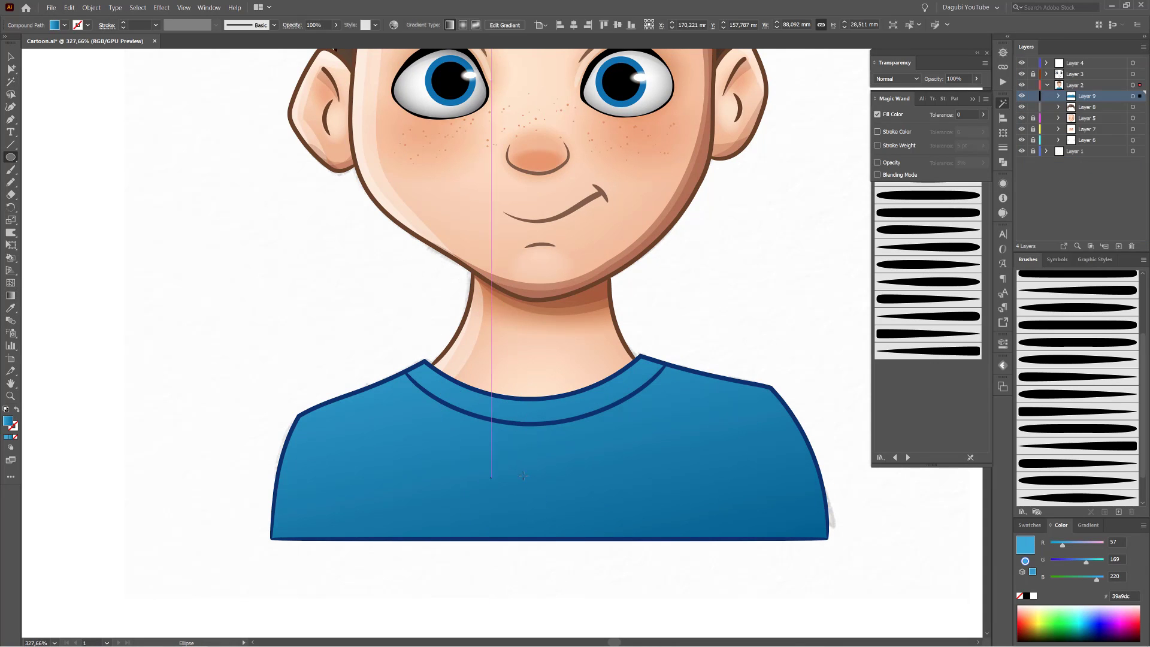
{"action": "left_click_drag", "start_coordinate": [524, 476], "coordinate": [497, 337]}
{"action": "left_click", "coordinate": [1058, 96]}
{"action": "left_click", "coordinate": [138, 8]}
{"action": "left_click", "coordinate": [150, 38]}
{"action": "left_click", "coordinate": [1090, 246]}
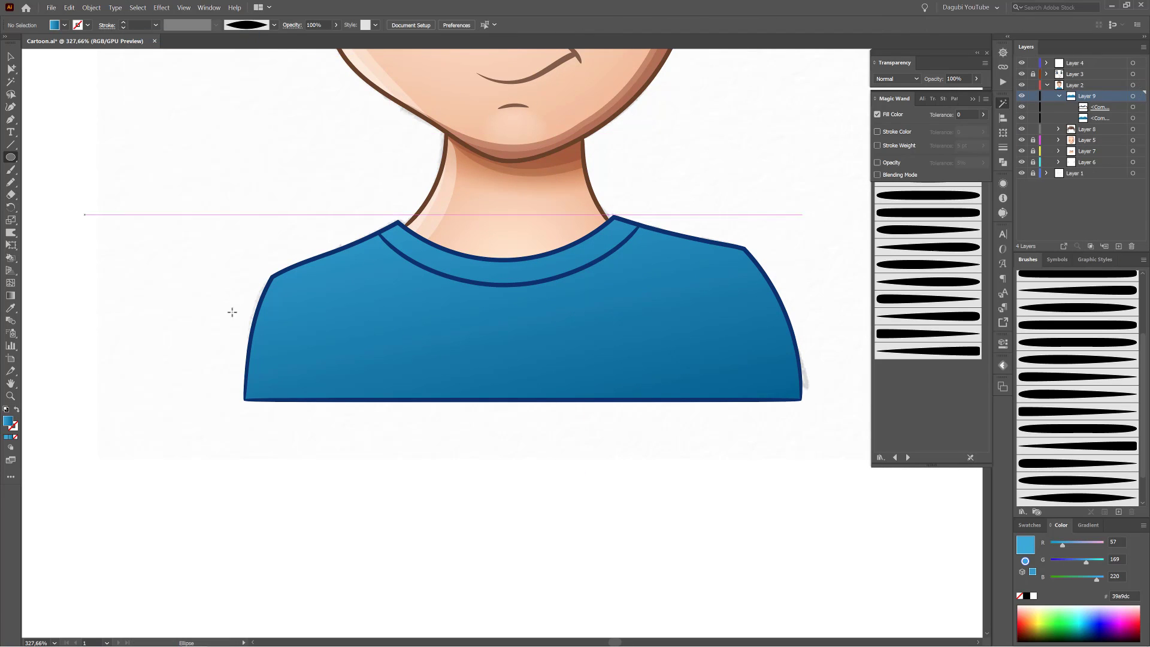
Draw a circle about 40.8 mm wide over the shirt's lower edge with a solid light blue fill and a black stroke.
{"action": "mouse_move", "coordinate": [524, 458]}
{"action": "left_mouse_down"}
{"action": "mouse_move", "coordinate": [649, 608]}
{"action": "mouse_move", "coordinate": [626, 531]}
{"action": "mouse_move", "coordinate": [653, 533]}
{"action": "left_mouse_up"}
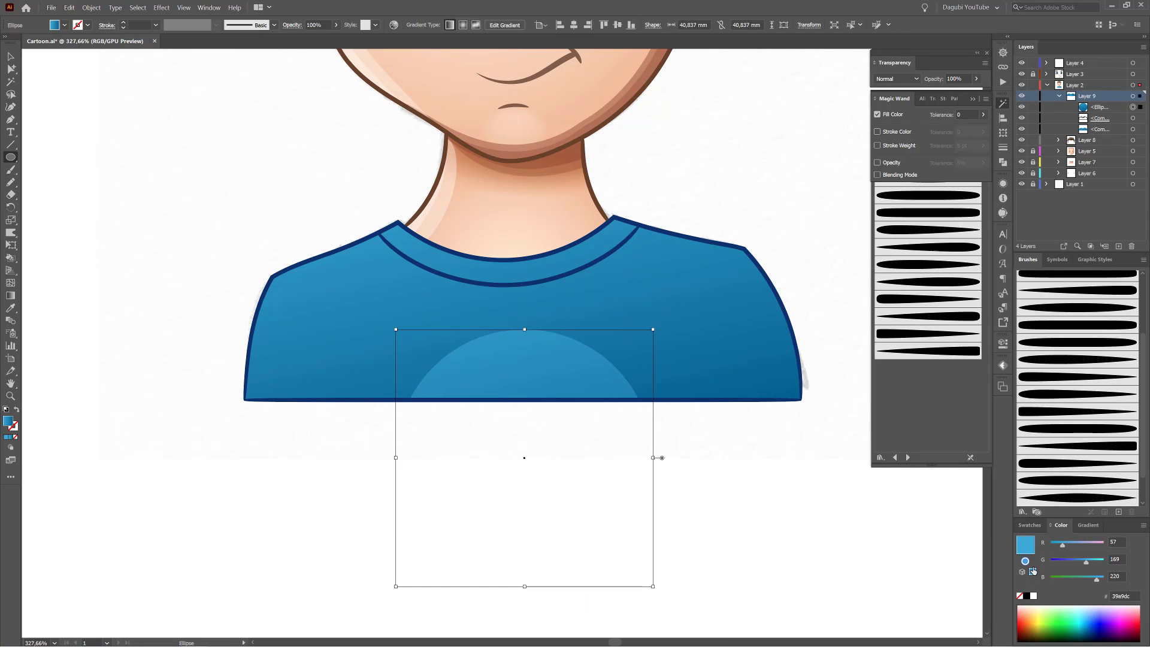
{"action": "left_click", "coordinate": [1029, 525]}
{"action": "left_click", "coordinate": [1071, 565]}
{"action": "key", "text": "x"}
{"action": "left_click", "coordinate": [1085, 566]}
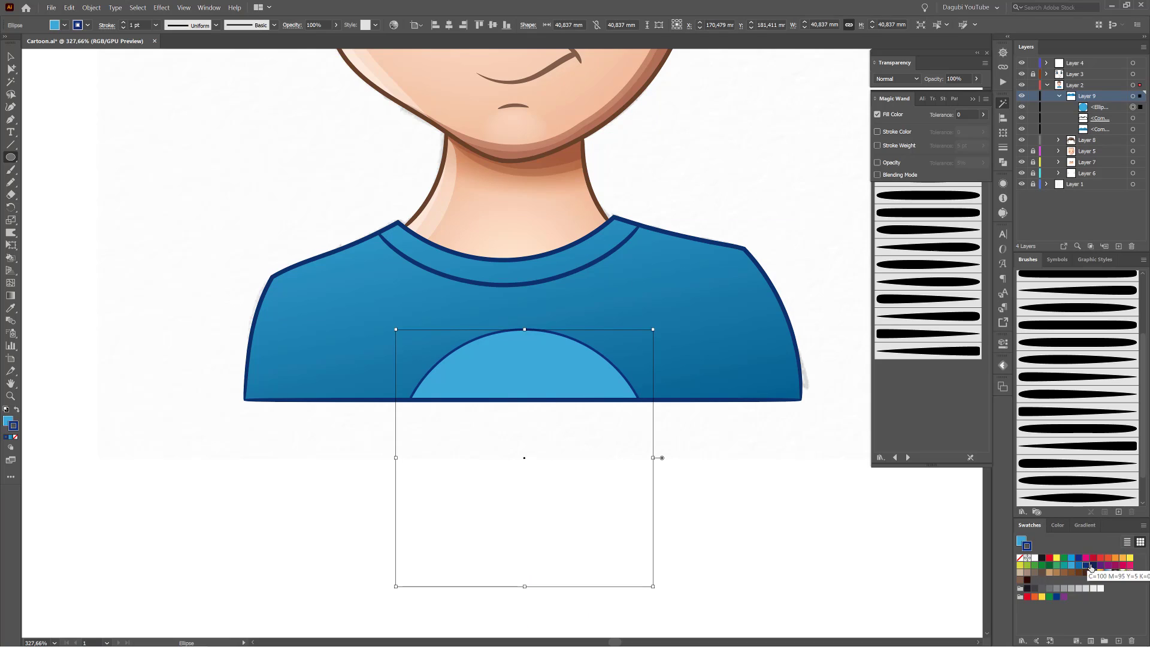
{"action": "left_click", "coordinate": [1042, 557]}
Set the circle's stroke to 3 pt in dark blue 0d5383 and lower the circle's opacity to 44%.
{"action": "left_click", "coordinate": [123, 22]}
{"action": "left_click", "coordinate": [123, 23]}
{"action": "left_click", "coordinate": [123, 23]}
{"action": "left_click", "coordinate": [123, 28]}
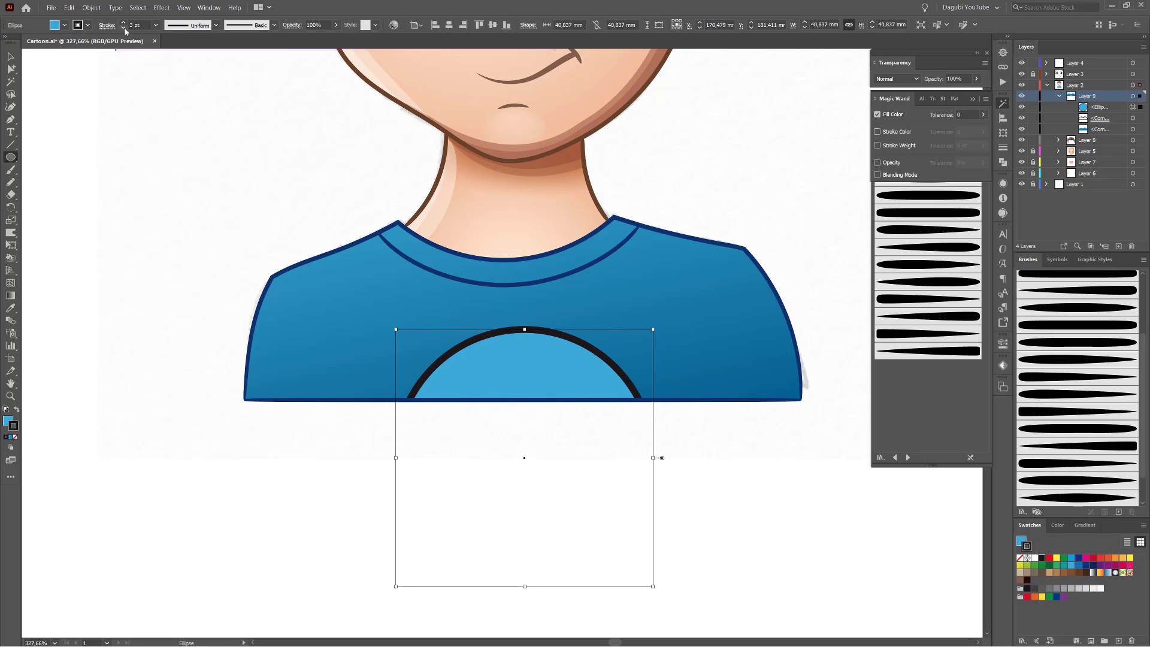
{"action": "left_click", "coordinate": [1085, 566]}
{"action": "left_click", "coordinate": [1057, 526]}
{"action": "left_click_drag", "start_coordinate": [1061, 563], "coordinate": [1068, 566]}
{"action": "left_click", "coordinate": [336, 25]}
{"action": "left_click_drag", "start_coordinate": [337, 37], "coordinate": [311, 39]}
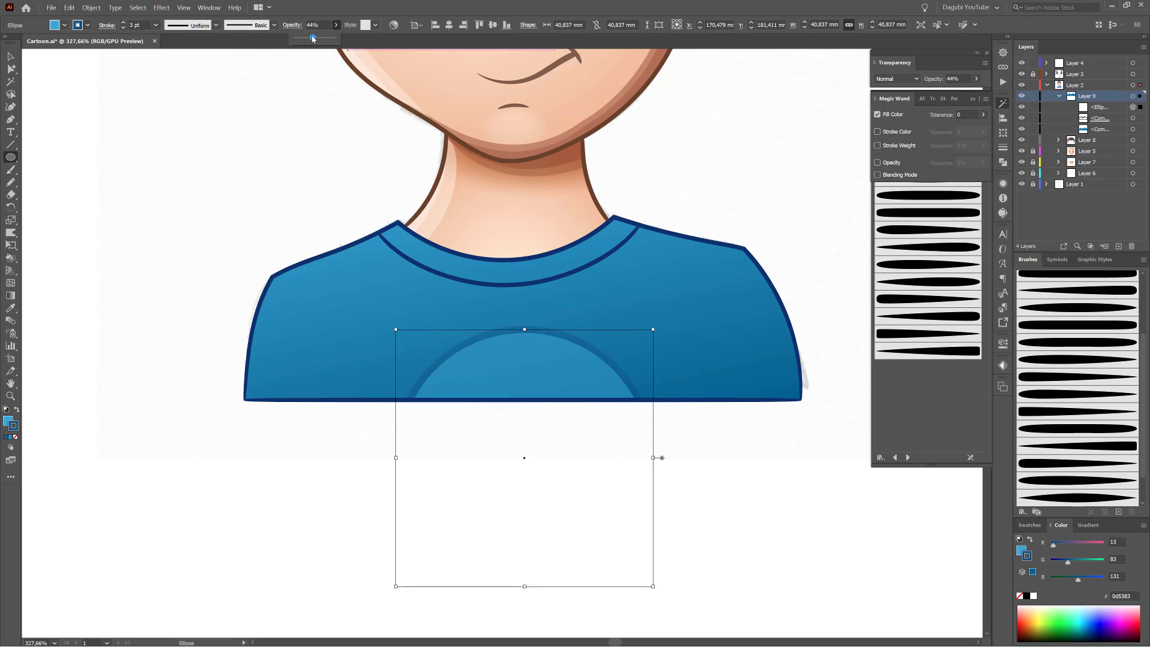
{"action": "key", "text": "ctrl+shift+a"}
{"action": "scroll", "coordinate": [635, 248], "scroll_direction": "down", "scroll_amount": 4}
{"action": "scroll", "coordinate": [656, 229], "scroll_direction": "up", "scroll_amount": 3}
{"action": "key", "text": "ctrl+z"}
{"action": "left_click", "coordinate": [161, 7]}
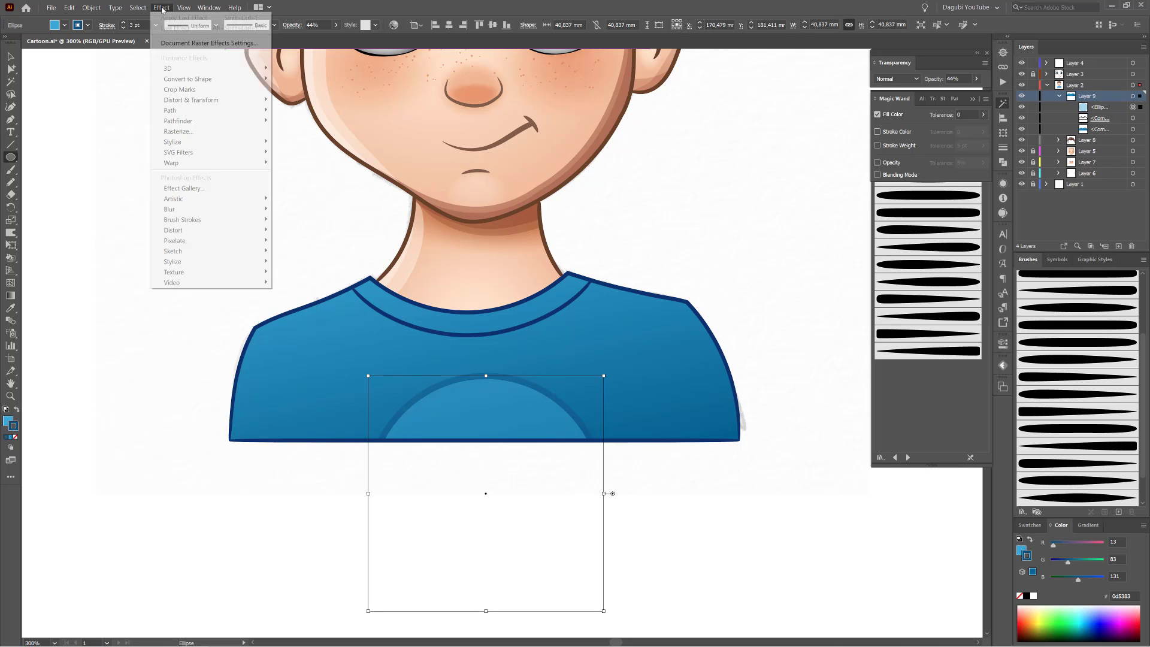
{"action": "mouse_move", "coordinate": [205, 101]}
{"action": "left_click", "coordinate": [308, 108]}
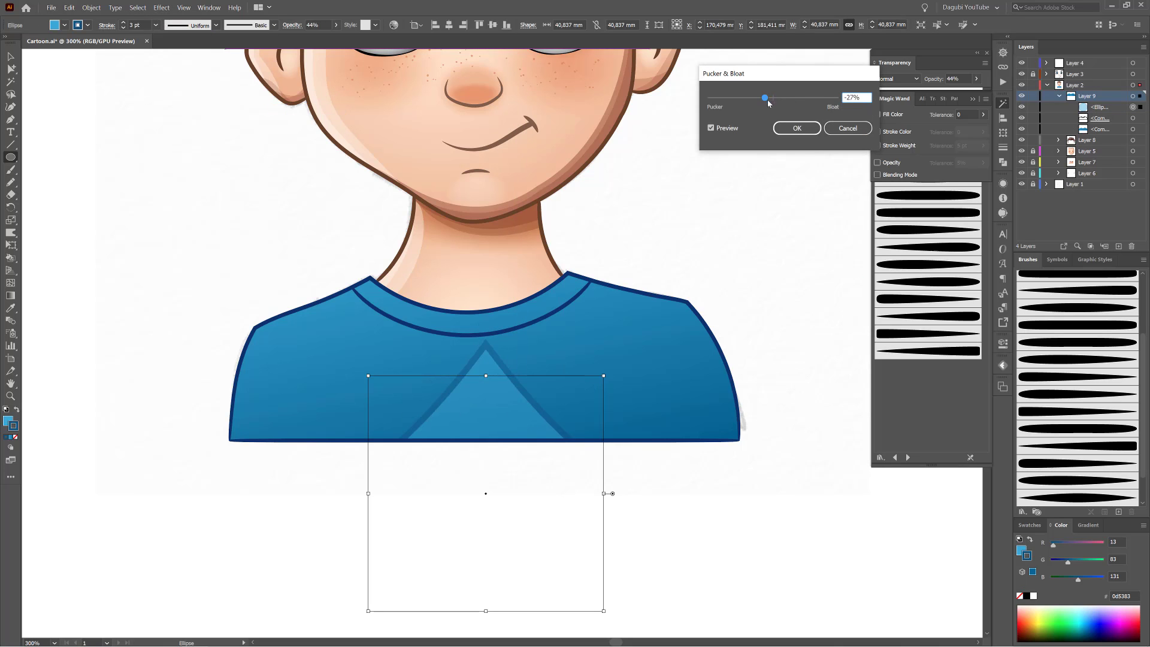
{"action": "key", "text": "Escape"}
Add anchor points to the shirt's circle and apply Pucker & Bloat towards pucker to turn it into an eight-pointed star.
{"action": "left_click", "coordinate": [91, 7]}
{"action": "mouse_move", "coordinate": [126, 215]}
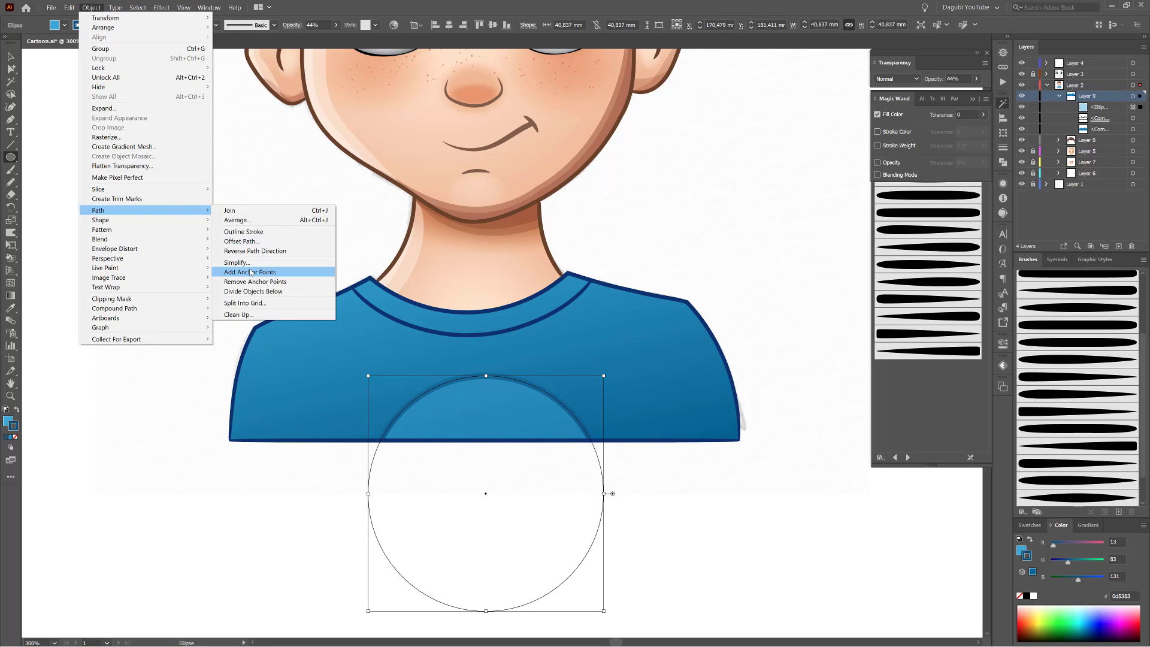
{"action": "left_click", "coordinate": [251, 265]}
{"action": "left_click", "coordinate": [10, 69]}
{"action": "left_click", "coordinate": [162, 8]}
{"action": "mouse_move", "coordinate": [240, 98]}
{"action": "left_click", "coordinate": [317, 108]}
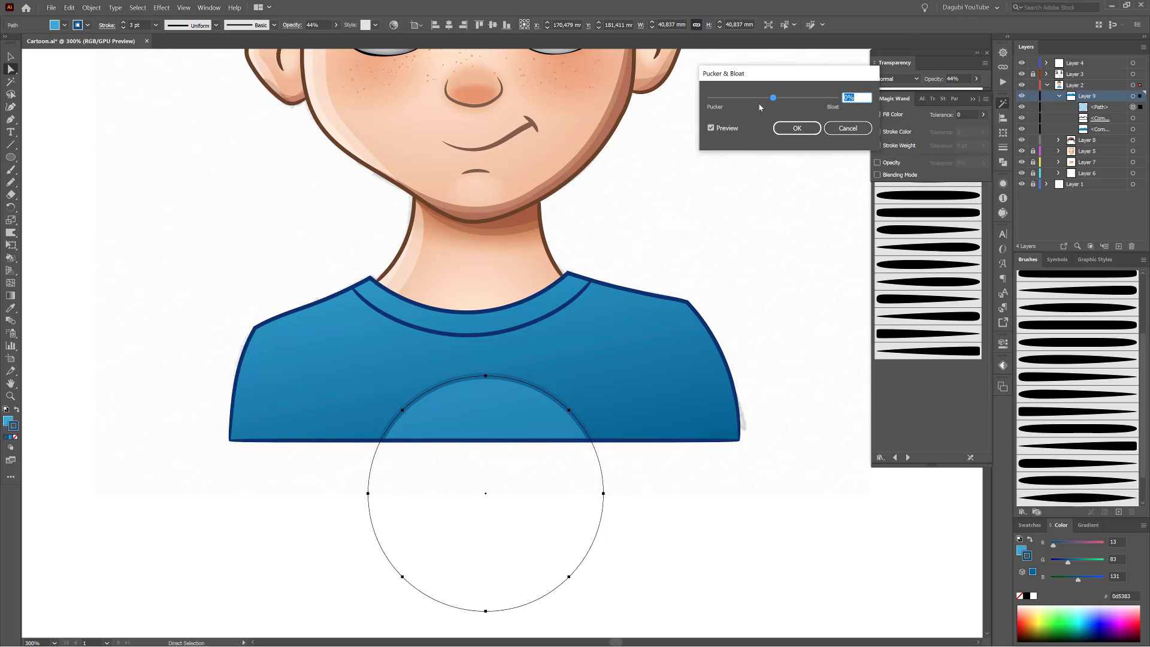
{"action": "left_click_drag", "start_coordinate": [773, 97], "coordinate": [760, 99]}
{"action": "left_click", "coordinate": [797, 129]}
Squash the star vertically with Free Transform to a path height of about 27.3 mm.
{"action": "key", "text": "e"}
{"action": "left_click_drag", "start_coordinate": [485, 375], "coordinate": [485, 418]}
{"action": "left_click_drag", "start_coordinate": [524, 473], "coordinate": [523, 460]}
{"action": "left_click", "coordinate": [790, 211], "text": "ctrl"}
{"action": "scroll", "coordinate": [742, 320], "scroll_direction": "down", "scroll_amount": 4}
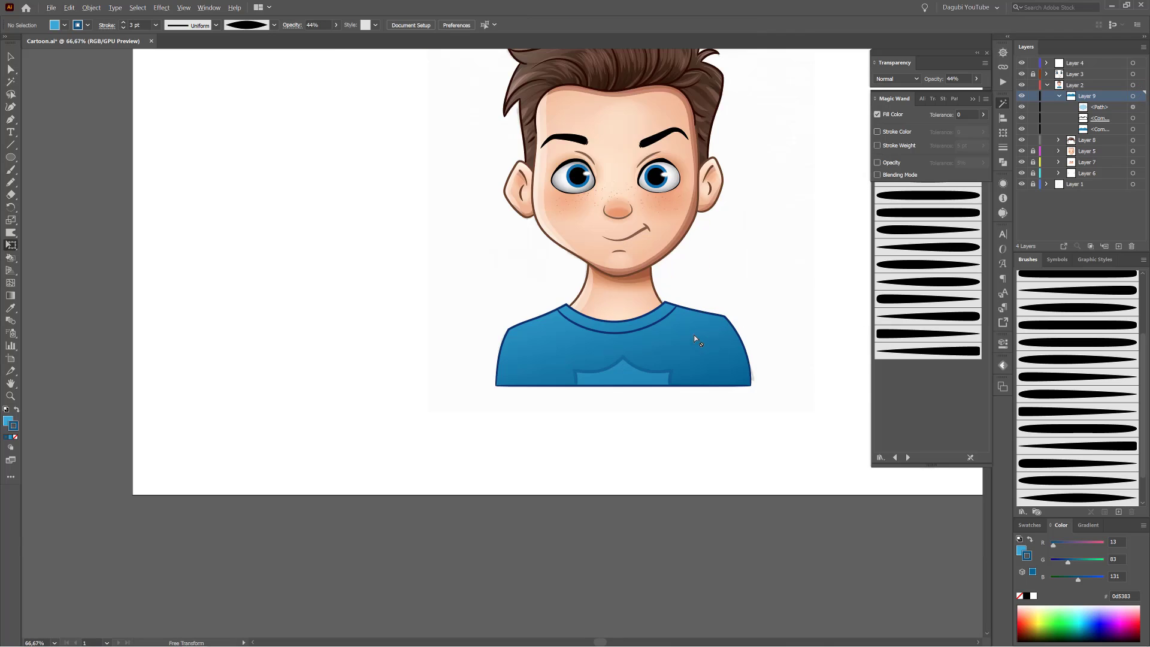
Expand the appearance of the squashed star on the shirt and deselect it.
{"action": "scroll", "coordinate": [694, 339], "scroll_direction": "up", "scroll_amount": 3}
{"action": "left_click", "coordinate": [579, 398], "text": "ctrl"}
{"action": "left_click", "coordinate": [91, 7]}
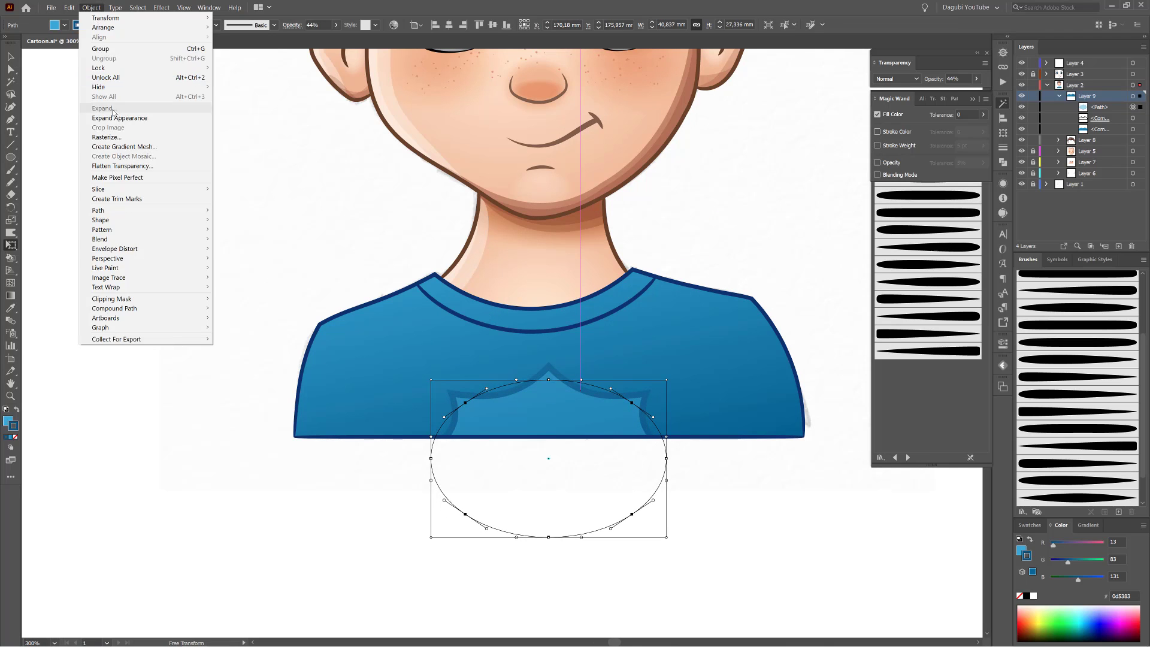
{"action": "left_click", "coordinate": [119, 118]}
{"action": "key", "text": "v"}
{"action": "key", "text": "ctrl+shift+a"}
Paint a 5 pt Multiply shadow stroke in dark blue 0d5383 down the shirt's right edge.
{"action": "left_click", "coordinate": [898, 79]}
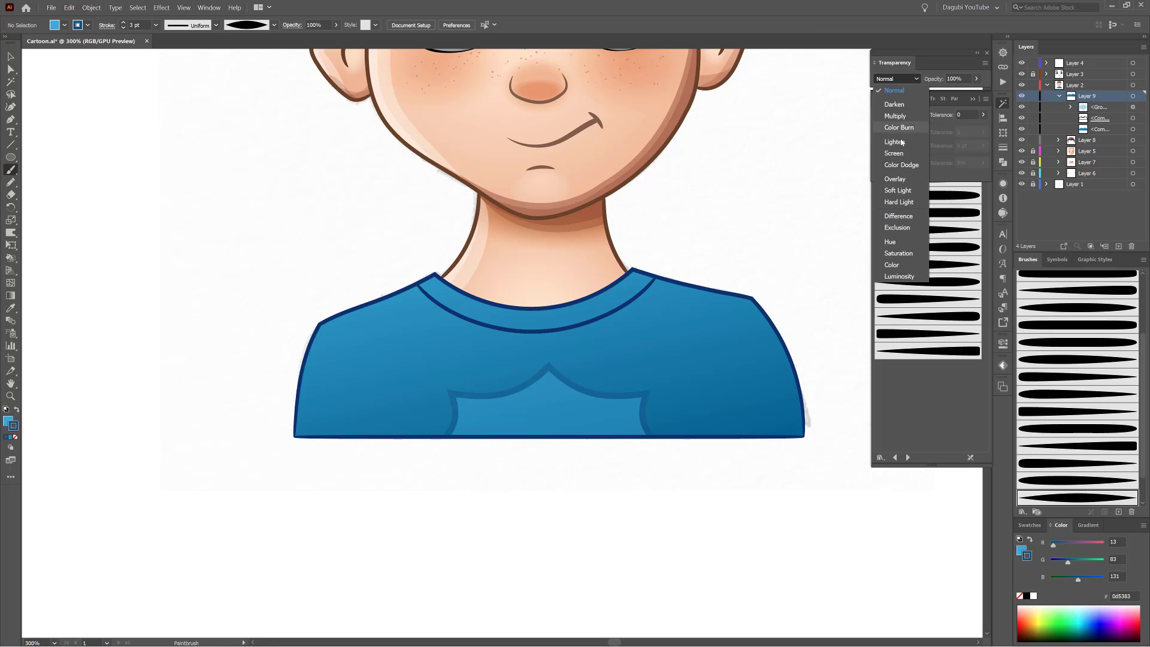
{"action": "left_click", "coordinate": [899, 115]}
{"action": "left_click", "coordinate": [938, 197]}
{"action": "triple_click", "coordinate": [123, 24]}
{"action": "double_click", "coordinate": [124, 23]}
{"action": "left_click_drag", "start_coordinate": [737, 243], "coordinate": [810, 536]}
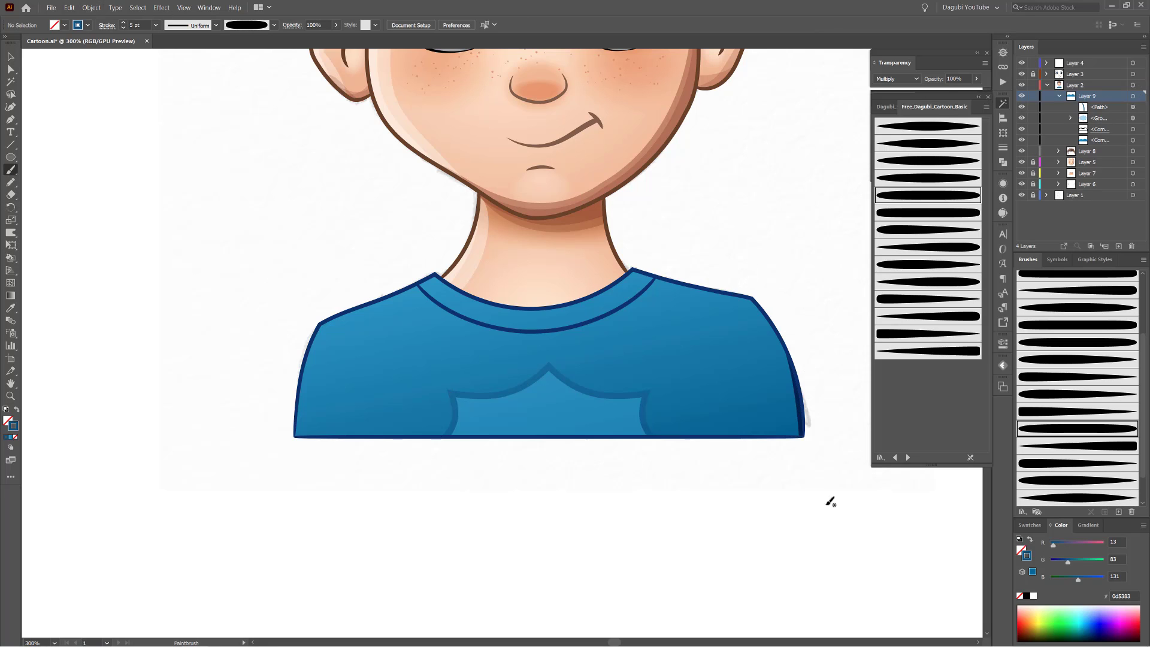
{"action": "left_click_drag", "start_coordinate": [792, 330], "coordinate": [746, 346]}
{"action": "left_click_drag", "start_coordinate": [770, 414], "coordinate": [795, 412]}
Paint a second, wider shadow stroke down the shirt's right side at 8 pt in grey-blue 90b0c7.
{"action": "left_click_drag", "start_coordinate": [1067, 561], "coordinate": [1083, 563]}
{"action": "key", "text": "ctrl+shift+a"}
{"action": "left_click_drag", "start_coordinate": [755, 274], "coordinate": [814, 549]}
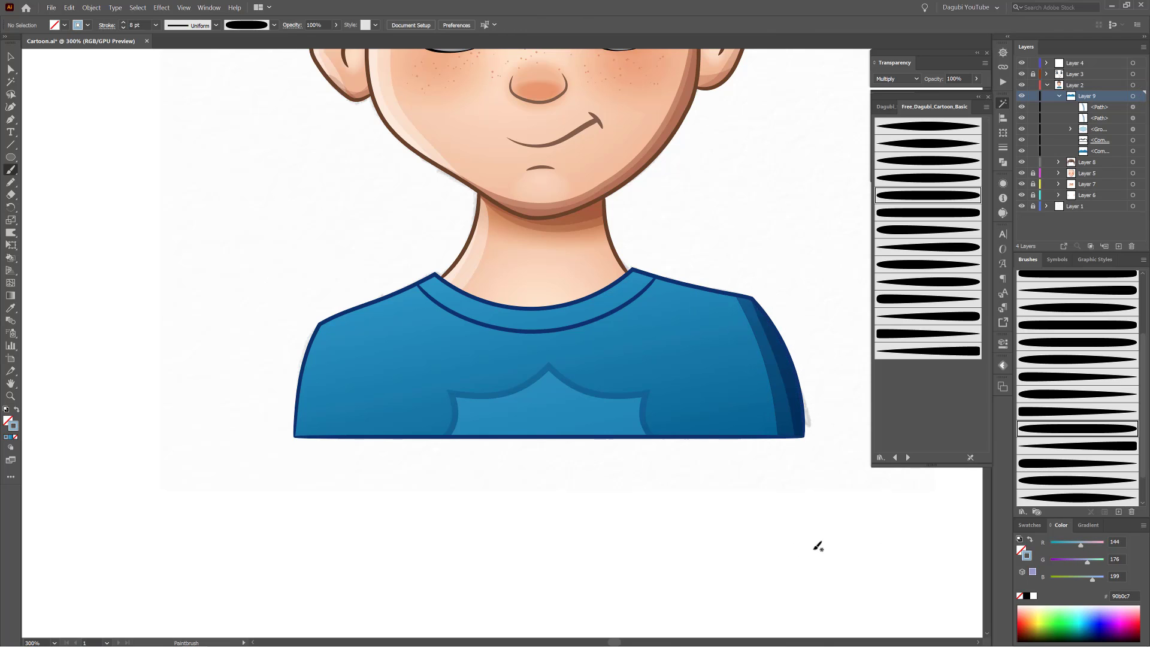
Paint two overlapping 8 pt highlight strokes along the shirt's left shoulder and sleeve in Screen mode at 32% opacity.
{"action": "left_click", "coordinate": [896, 79]}
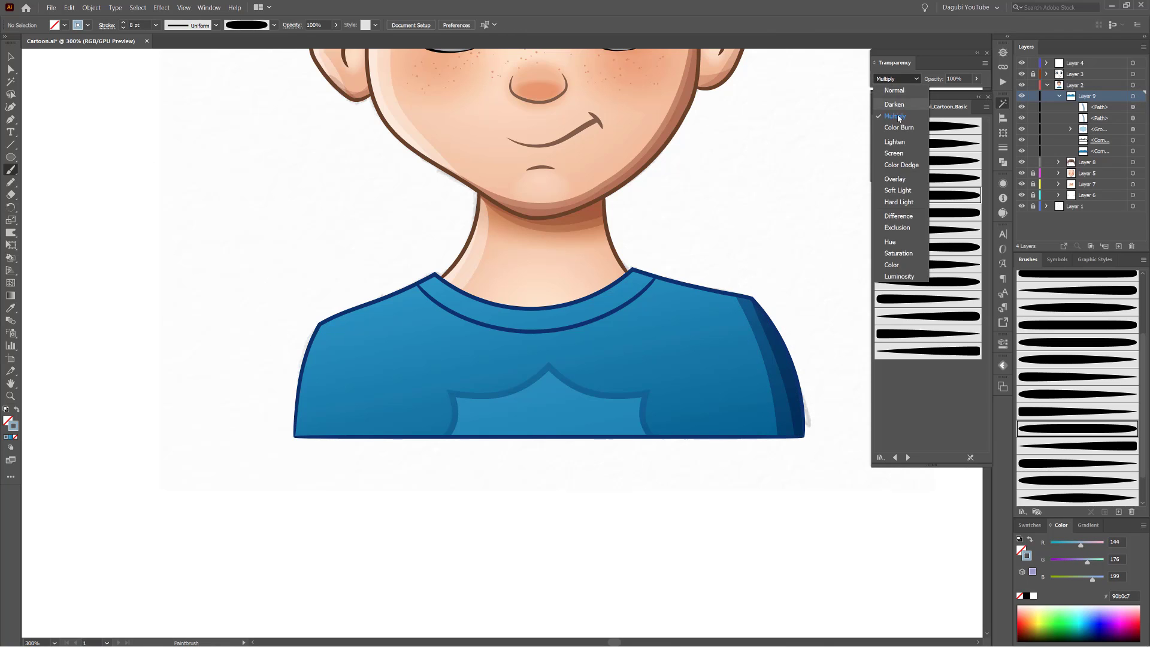
{"action": "left_click", "coordinate": [886, 153]}
{"action": "left_click_drag", "start_coordinate": [283, 383], "coordinate": [440, 273]}
{"action": "left_click_drag", "start_coordinate": [330, 328], "coordinate": [326, 334]}
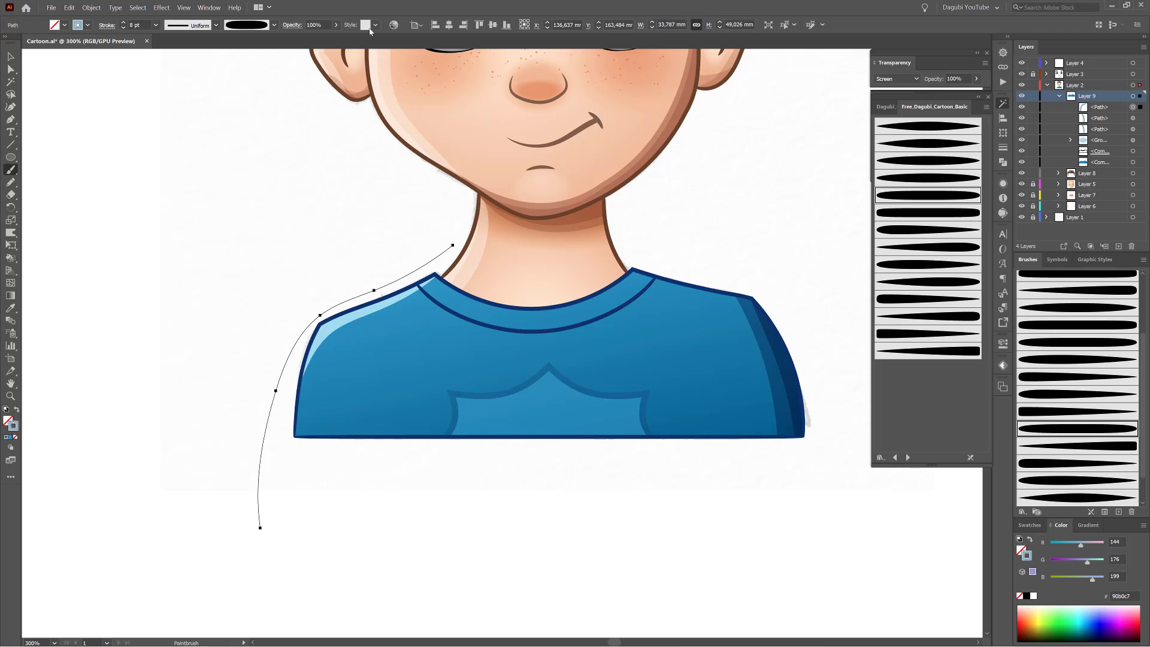
{"action": "left_click", "coordinate": [337, 25]}
{"action": "left_click_drag", "start_coordinate": [336, 38], "coordinate": [310, 39]}
{"action": "left_click", "coordinate": [296, 147], "text": "ctrl"}
{"action": "left_click_drag", "start_coordinate": [427, 261], "coordinate": [306, 507]}
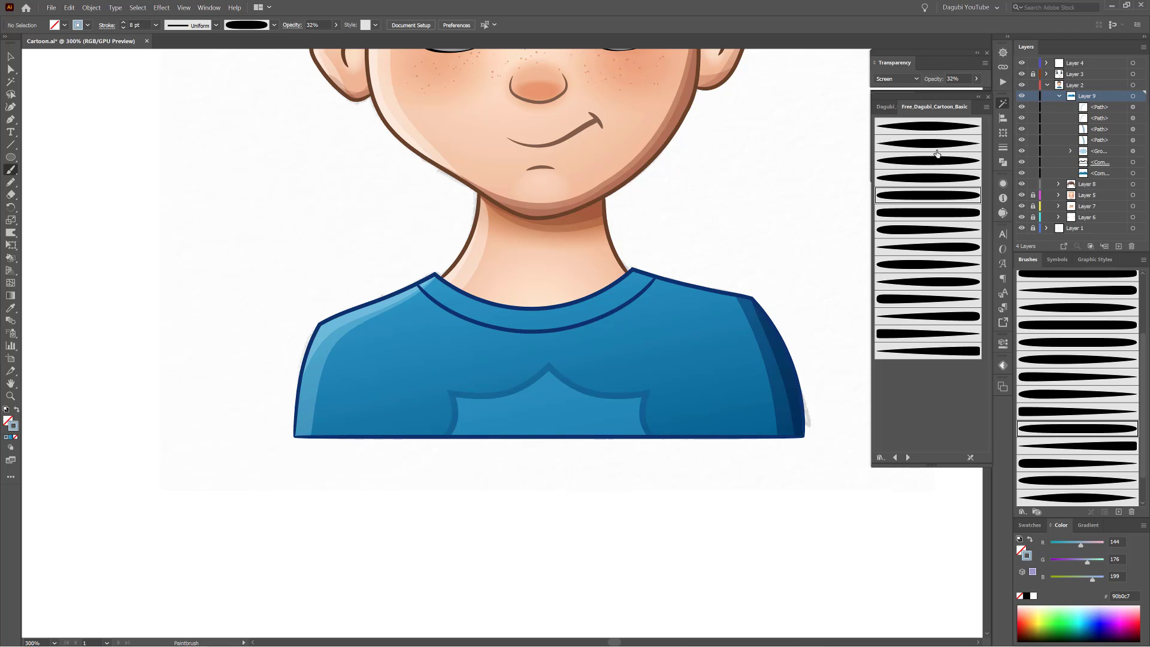
Paint a 3 pt highlight stroke along the collar's upper edge and warp it to follow the neckline.
{"action": "left_click", "coordinate": [154, 25]}
{"action": "left_click", "coordinate": [170, 59]}
{"action": "left_click_drag", "start_coordinate": [512, 301], "coordinate": [652, 249]}
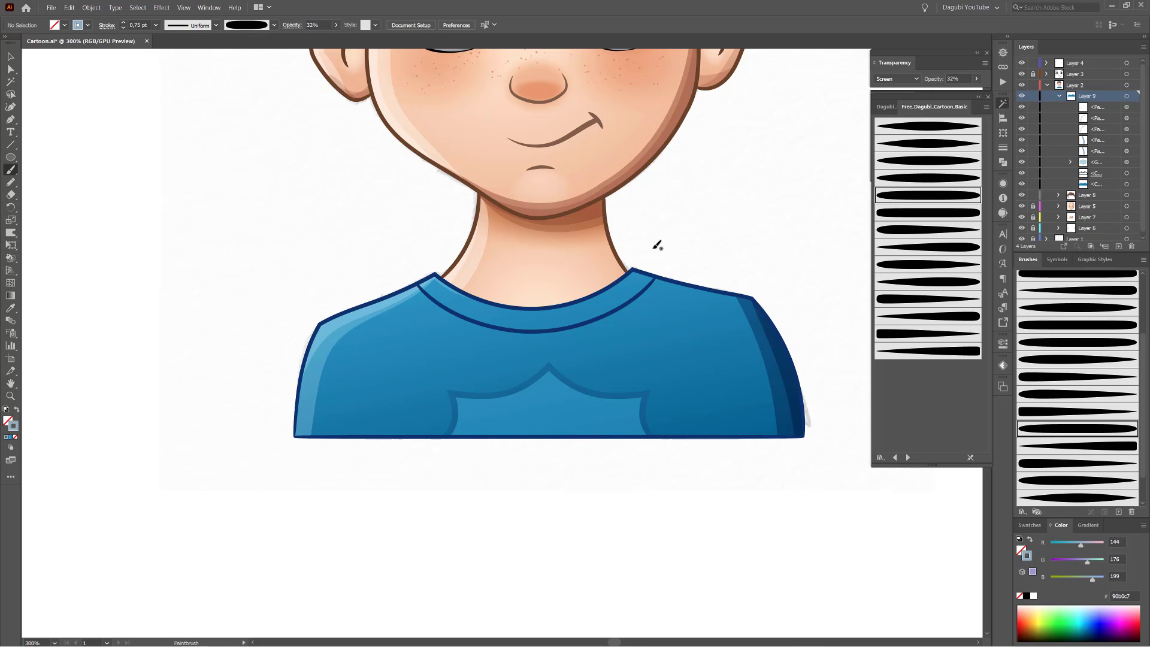
{"action": "left_click", "coordinate": [10, 232]}
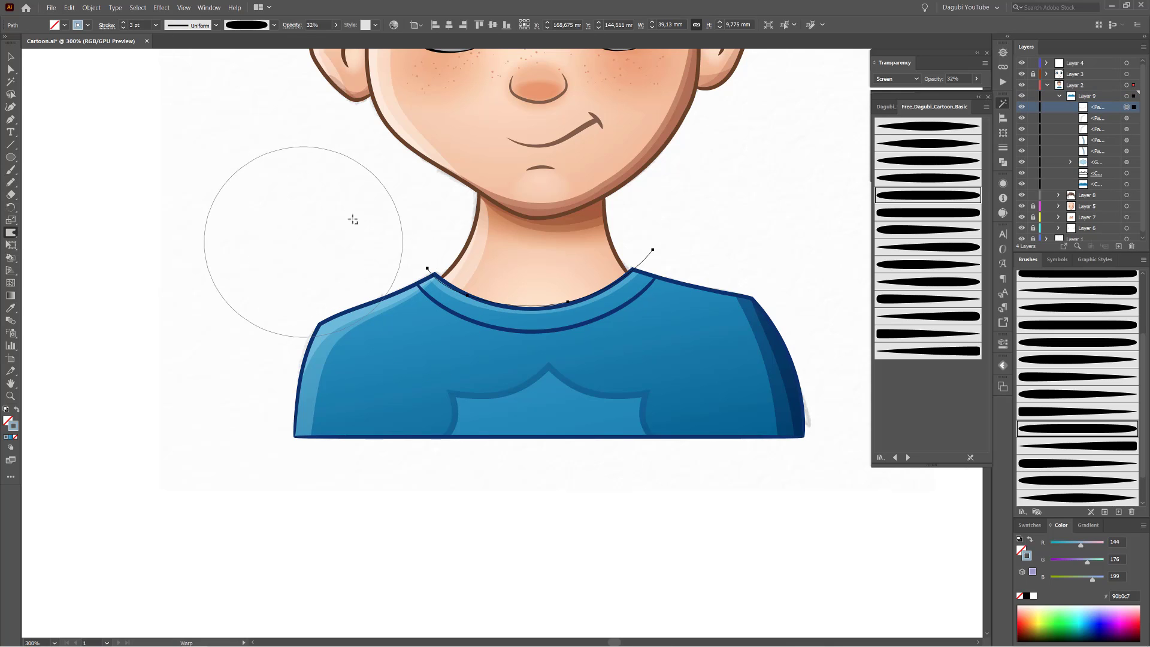
{"action": "left_click_drag", "start_coordinate": [463, 300], "coordinate": [471, 294]}
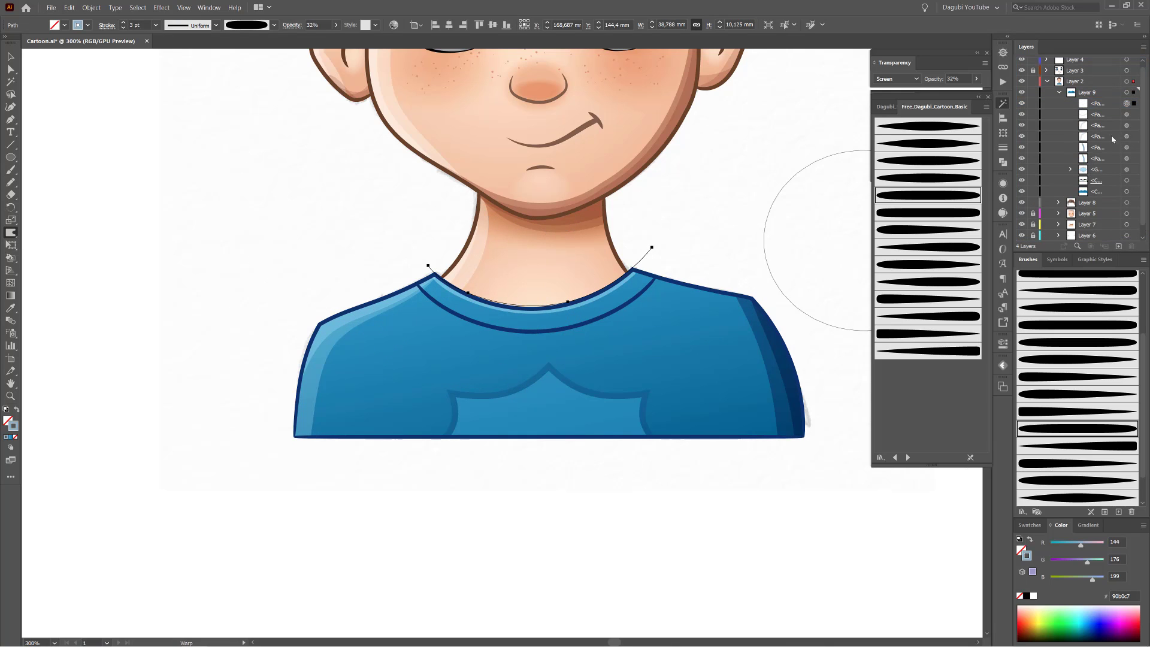
Turn the collar stroke's copy into a 2 pt Multiply shadow moved down along the collar's lower seam.
{"action": "left_click", "coordinate": [896, 79]}
{"action": "left_click", "coordinate": [887, 116]}
{"action": "left_click_drag", "start_coordinate": [646, 253], "coordinate": [645, 282]}
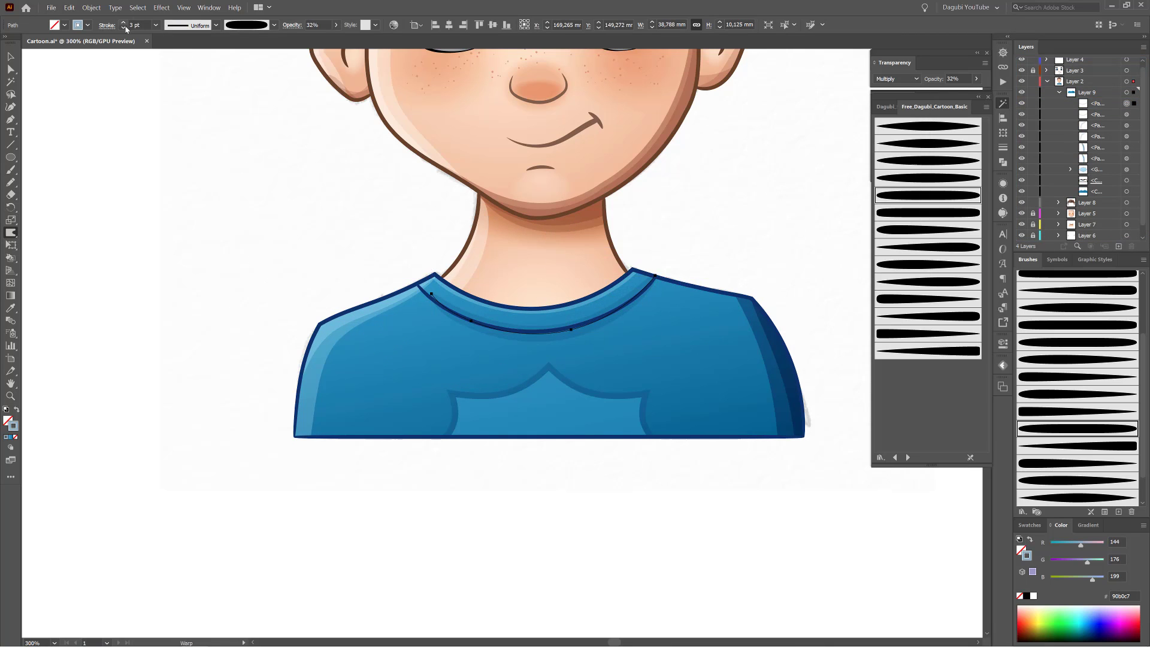
{"action": "left_click", "coordinate": [123, 28]}
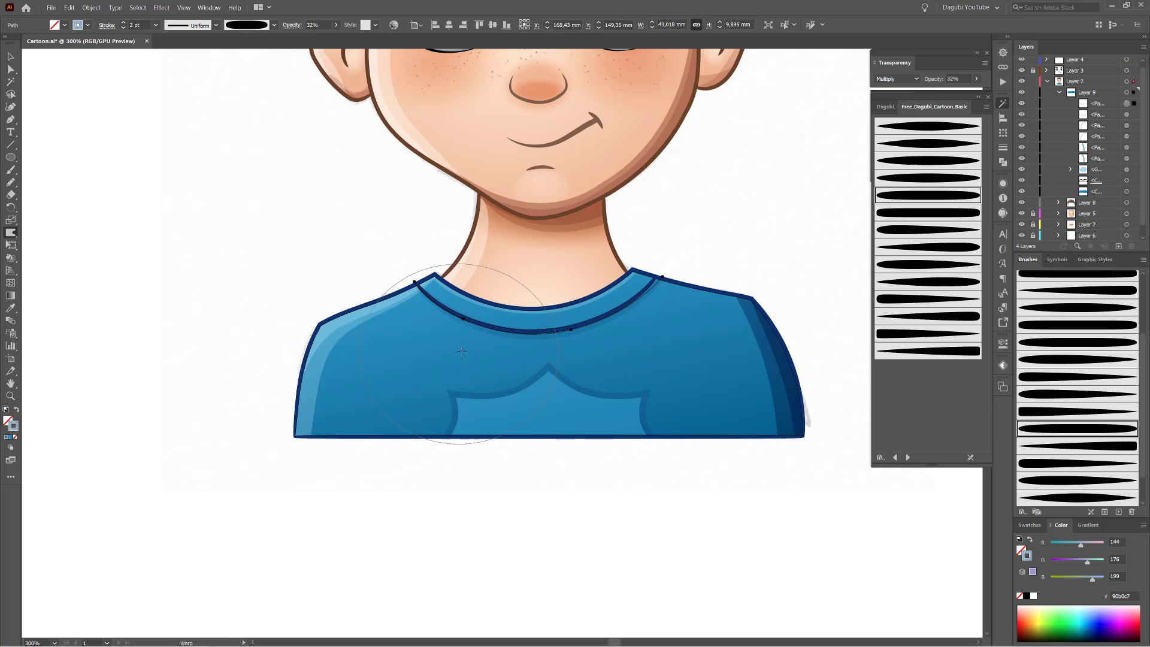
{"action": "key", "text": "ctrl+shift+a"}
{"action": "mouse_move", "coordinate": [744, 353]}
{"action": "left_mouse_down"}
{"action": "mouse_move", "coordinate": [772, 242]}
{"action": "mouse_move", "coordinate": [758, 305]}
{"action": "left_mouse_up"}
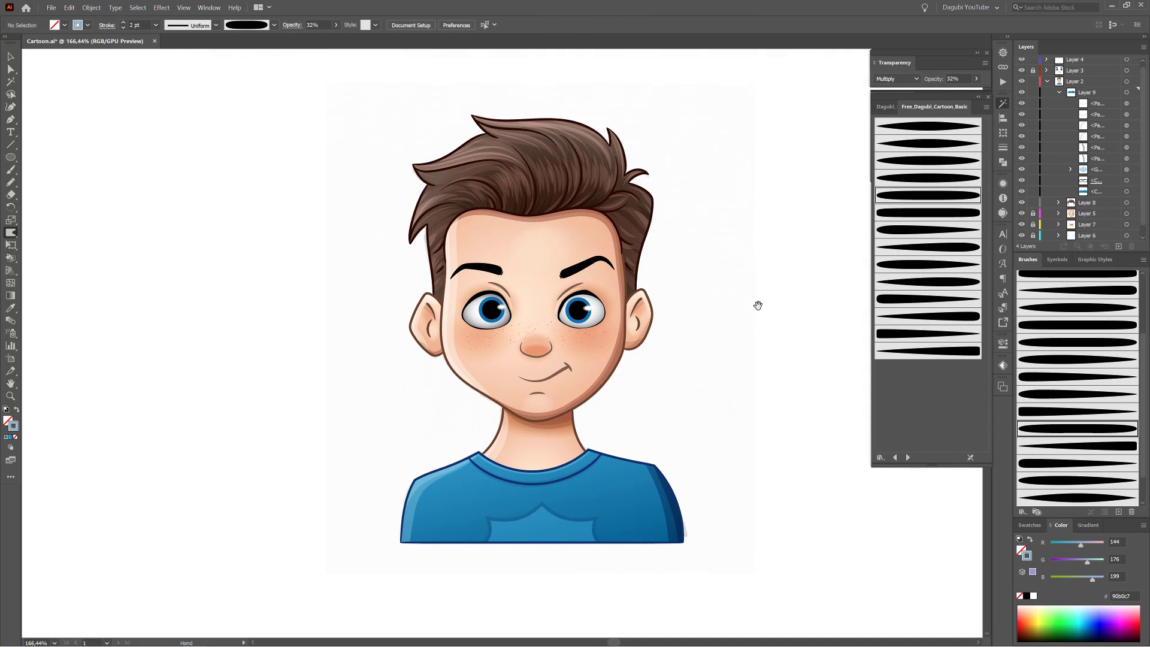
Lock the shirt sublayer and paint extra 3 pt hair strands in brown 4d332c, Screen mode at 31% opacity.
{"action": "left_click", "coordinate": [1059, 92]}
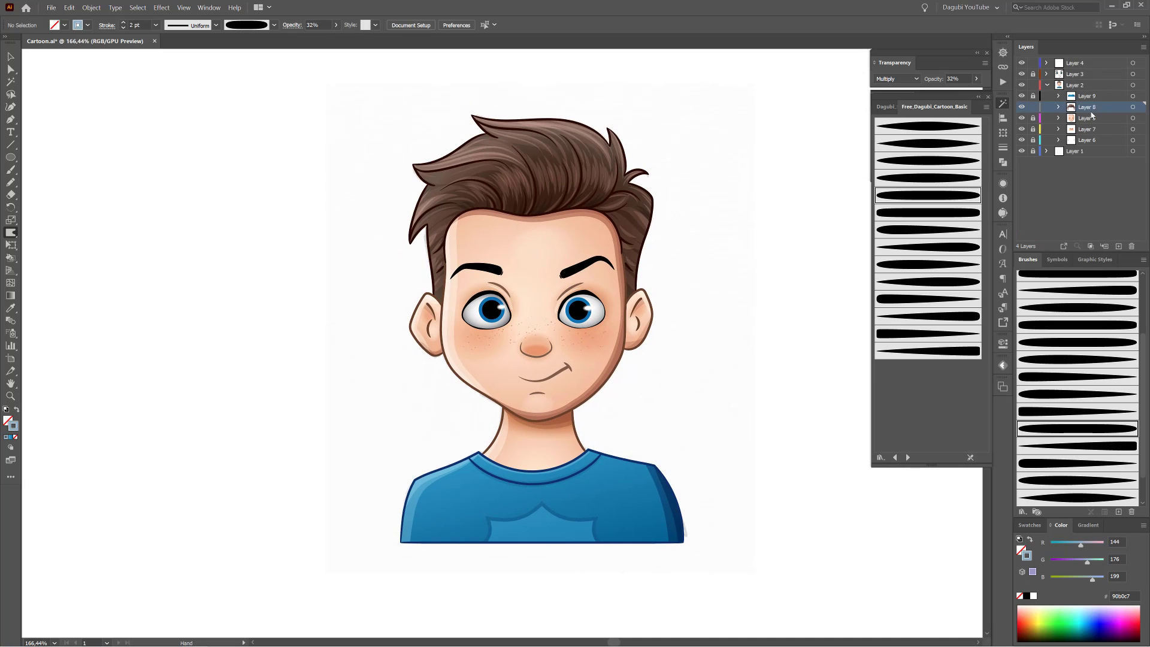
{"action": "scroll", "coordinate": [572, 367], "scroll_direction": "up", "scroll_amount": 4}
{"action": "left_click_drag", "start_coordinate": [547, 385], "coordinate": [535, 507]}
{"action": "left_click_drag", "start_coordinate": [501, 243], "coordinate": [536, 383]}
{"action": "scroll", "coordinate": [535, 383], "scroll_direction": "up", "scroll_amount": 1}
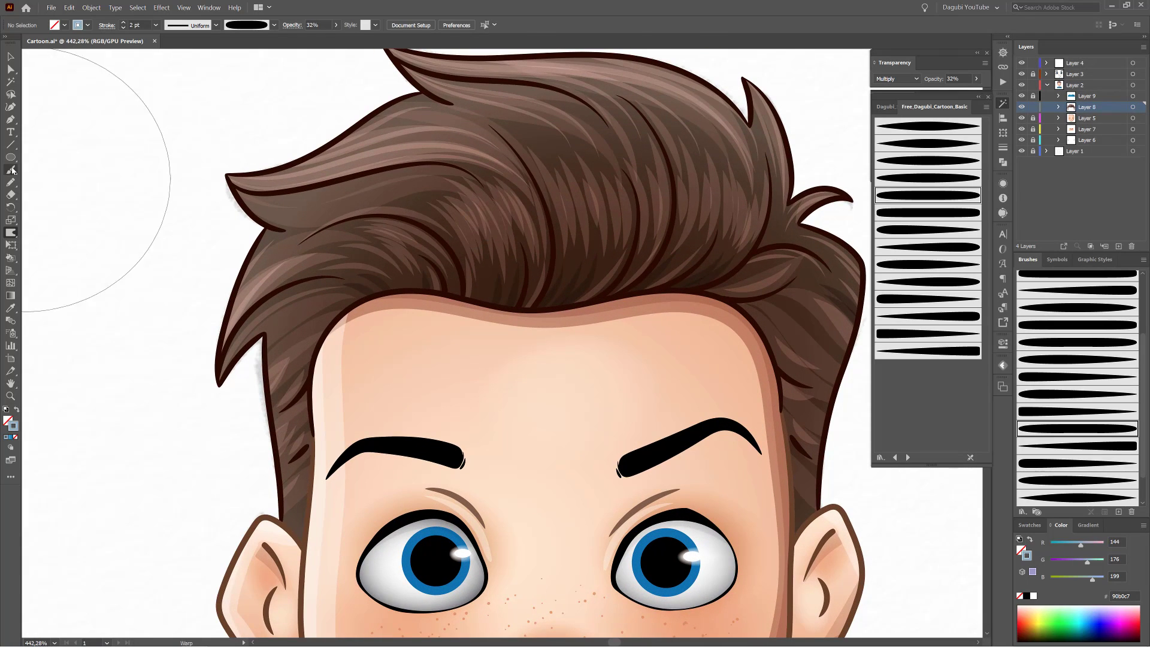
{"action": "left_click", "coordinate": [324, 199], "text": "ctrl"}
{"action": "mouse_move", "coordinate": [196, 165]}
{"action": "left_mouse_down"}
{"action": "mouse_move", "coordinate": [480, 198]}
{"action": "mouse_move", "coordinate": [486, 187]}
{"action": "left_mouse_up"}
{"action": "left_click_drag", "start_coordinate": [206, 189], "coordinate": [484, 191]}
{"action": "left_click_drag", "start_coordinate": [684, 233], "coordinate": [619, 246]}
{"action": "mouse_move", "coordinate": [180, 179]}
{"action": "left_mouse_down"}
{"action": "mouse_move", "coordinate": [353, 132]}
{"action": "mouse_move", "coordinate": [452, 174]}
{"action": "left_mouse_up"}
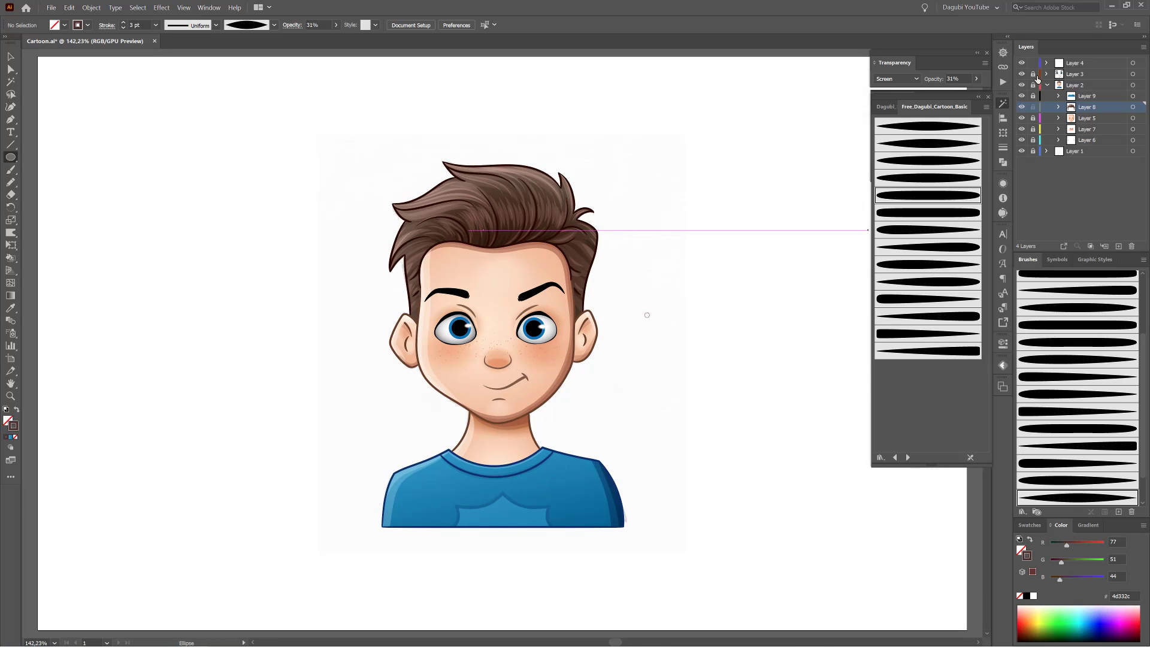
Unlock Layer 3 and draw a white circle about 2.2 mm wide without a stroke on the right pupil.
{"action": "left_click", "coordinate": [1033, 74]}
{"action": "scroll", "coordinate": [561, 344], "scroll_direction": "up", "scroll_amount": 5}
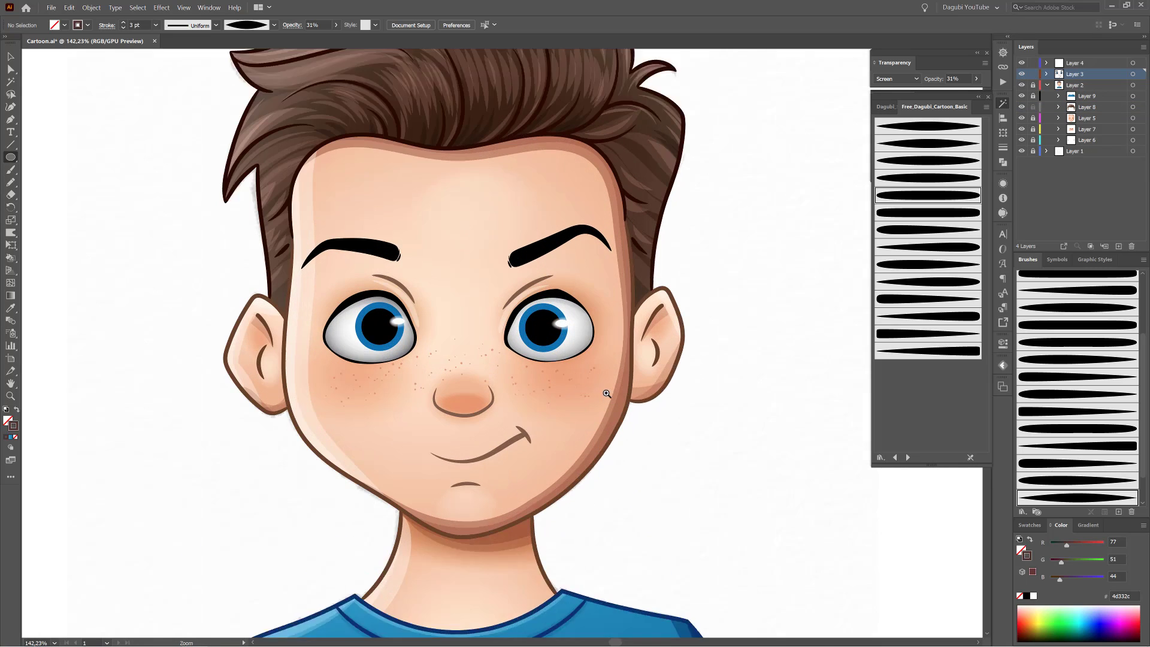
{"action": "left_click_drag", "start_coordinate": [558, 327], "coordinate": [558, 328]}
{"action": "left_click", "coordinate": [1019, 596]}
{"action": "left_click", "coordinate": [1019, 550]}
{"action": "left_click", "coordinate": [1032, 596]}
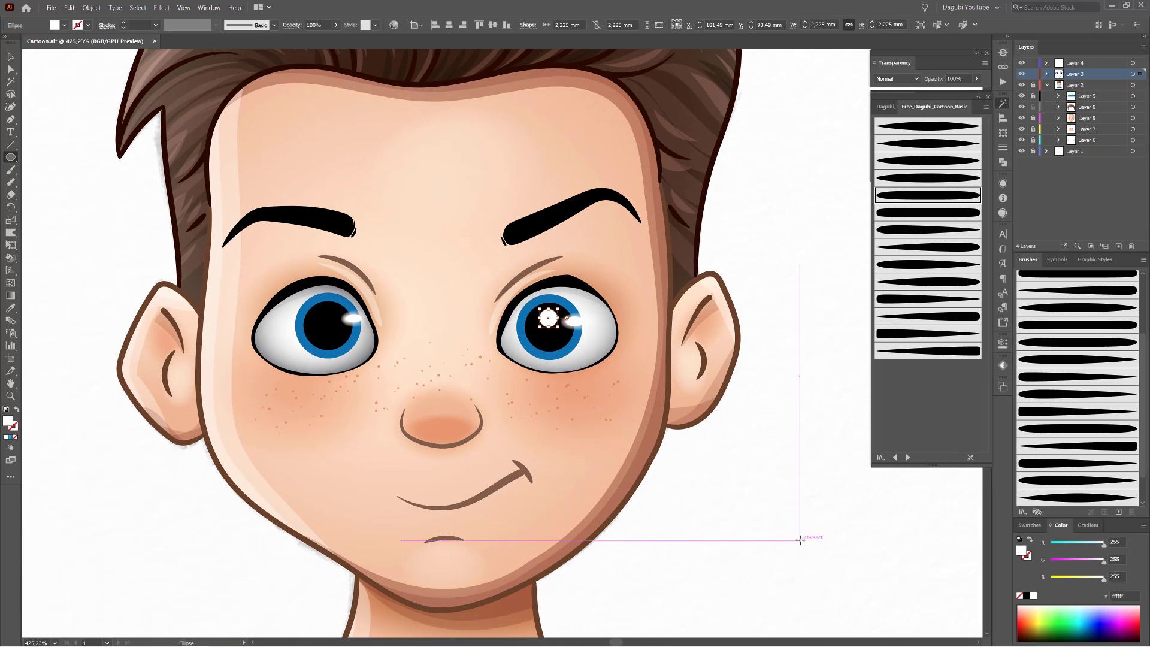
Enlarge the white pupil highlight to about 2.3 mm, place it near the pupil's upper edge and copy it onto the left pupil.
{"action": "left_click_drag", "start_coordinate": [803, 550], "coordinate": [727, 523]}
{"action": "left_click_drag", "start_coordinate": [626, 452], "coordinate": [766, 497]}
{"action": "mouse_move", "coordinate": [766, 497]}
{"action": "left_mouse_down"}
{"action": "mouse_move", "coordinate": [436, 310]}
{"action": "mouse_move", "coordinate": [625, 488]}
{"action": "left_mouse_up"}
{"action": "scroll", "coordinate": [436, 310], "scroll_direction": "up", "scroll_amount": 3}
{"action": "left_click_drag", "start_coordinate": [610, 263], "coordinate": [559, 272]}
{"action": "key", "text": "v"}
{"action": "left_click", "coordinate": [184, 8]}
{"action": "left_click", "coordinate": [206, 276]}
{"action": "scroll", "coordinate": [721, 416], "scroll_direction": "down", "scroll_amount": 6}
{"action": "scroll", "coordinate": [727, 418], "scroll_direction": "up", "scroll_amount": 6}
{"action": "scroll", "coordinate": [610, 340], "scroll_direction": "down", "scroll_amount": 3}
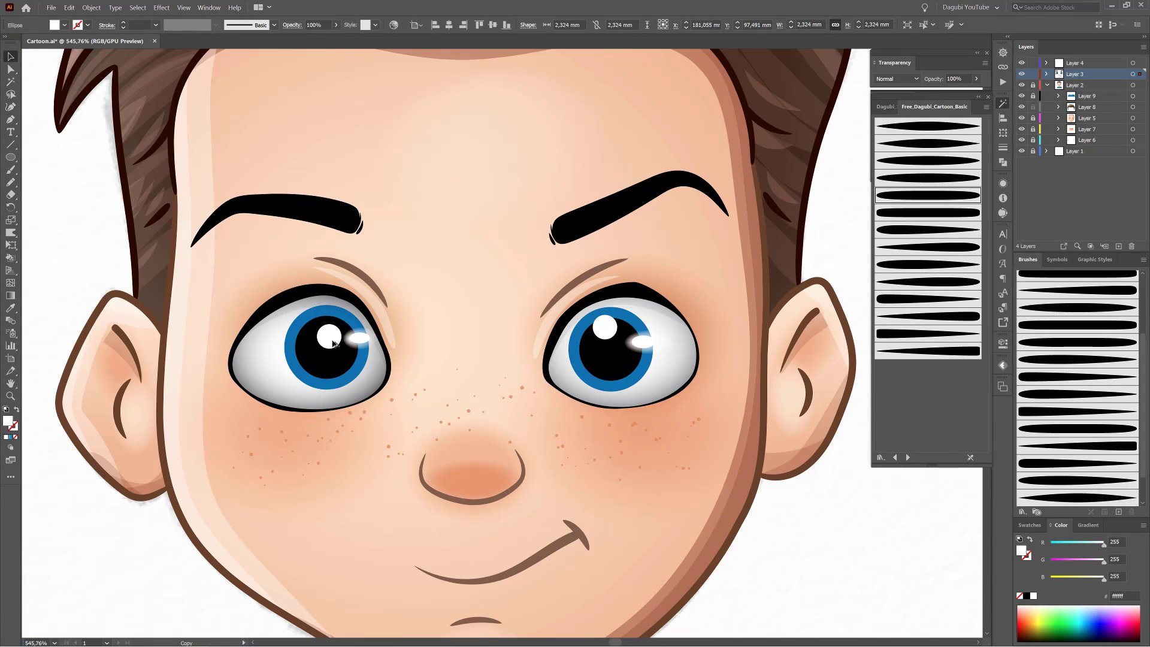
{"action": "scroll", "coordinate": [669, 474], "scroll_direction": "down", "scroll_amount": 5}
{"action": "left_click", "coordinate": [752, 478]}
{"action": "left_click_drag", "start_coordinate": [756, 478], "coordinate": [707, 367]}
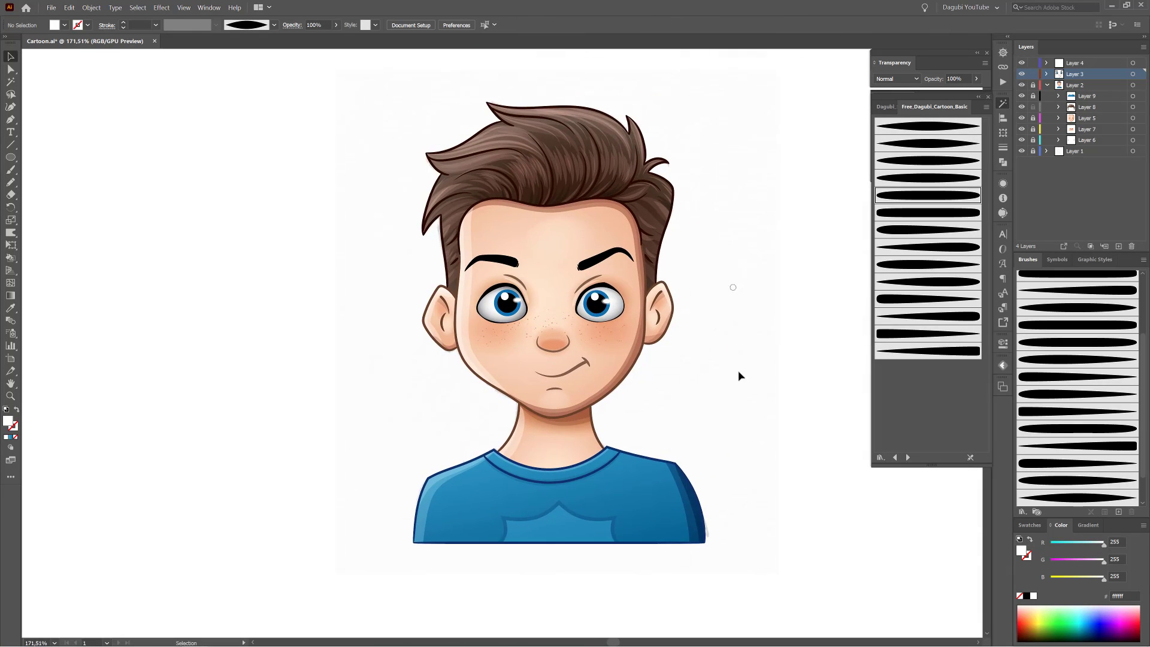
{"action": "key", "text": "ctrl+0"}
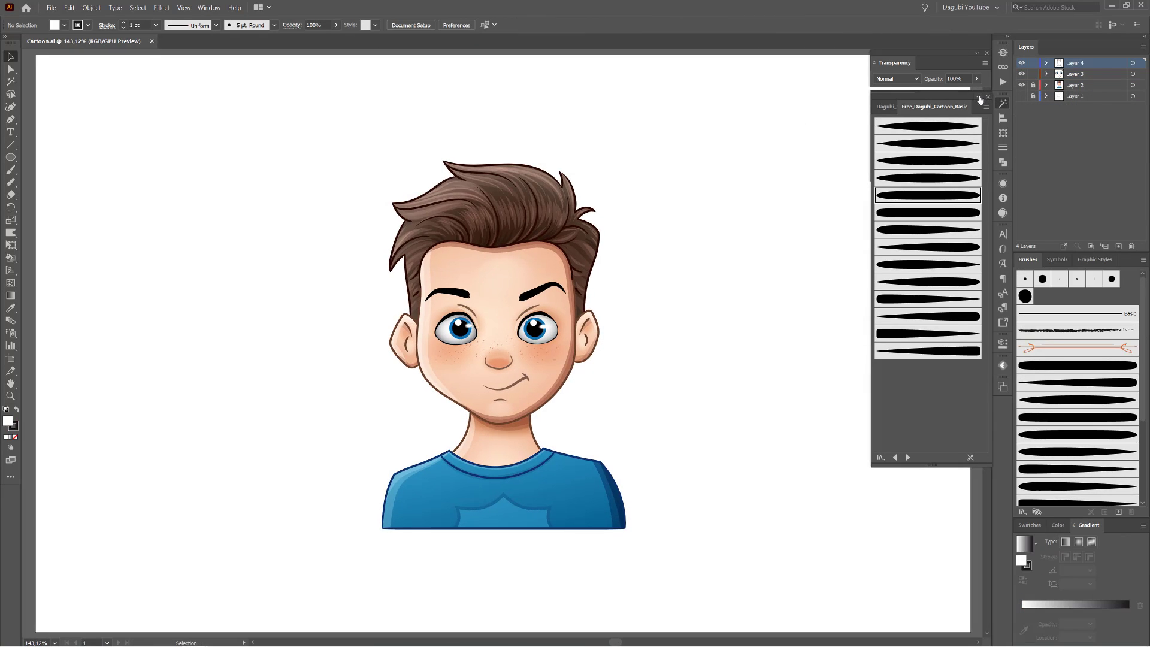
Draw a 340 × 210 mm rectangle covering the artboard on a new layer beneath the locked portrait layers.
{"action": "left_click", "coordinate": [988, 97]}
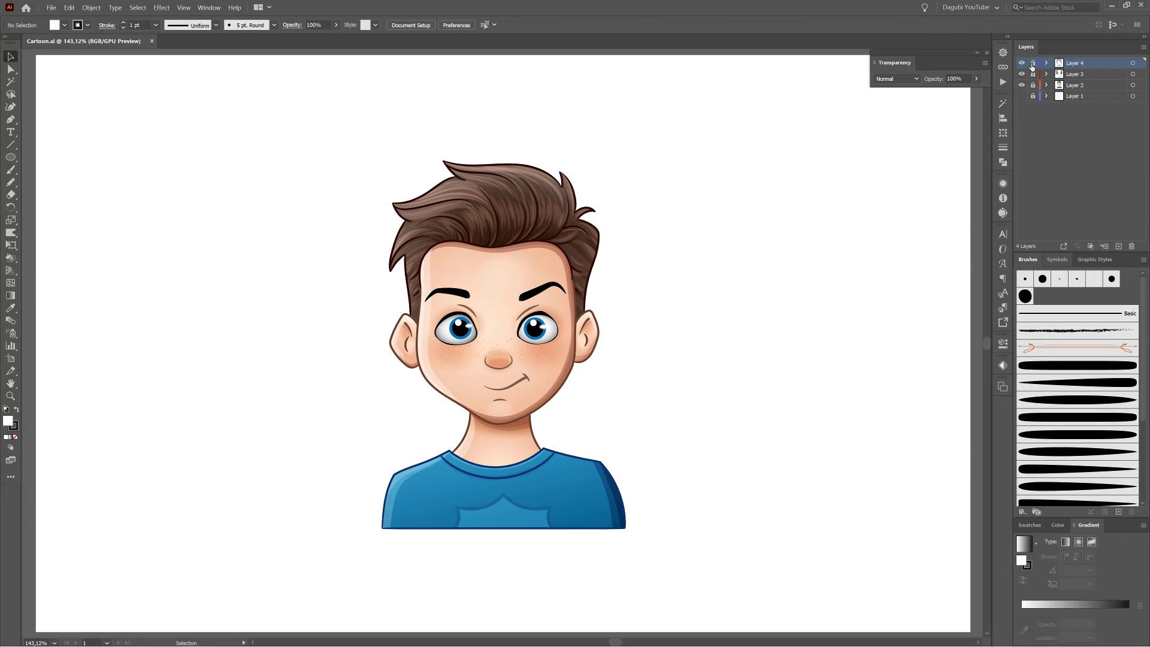
{"action": "left_click_drag", "start_coordinate": [1092, 102], "coordinate": [1092, 102]}
{"action": "left_click_drag", "start_coordinate": [11, 157], "coordinate": [54, 157]}
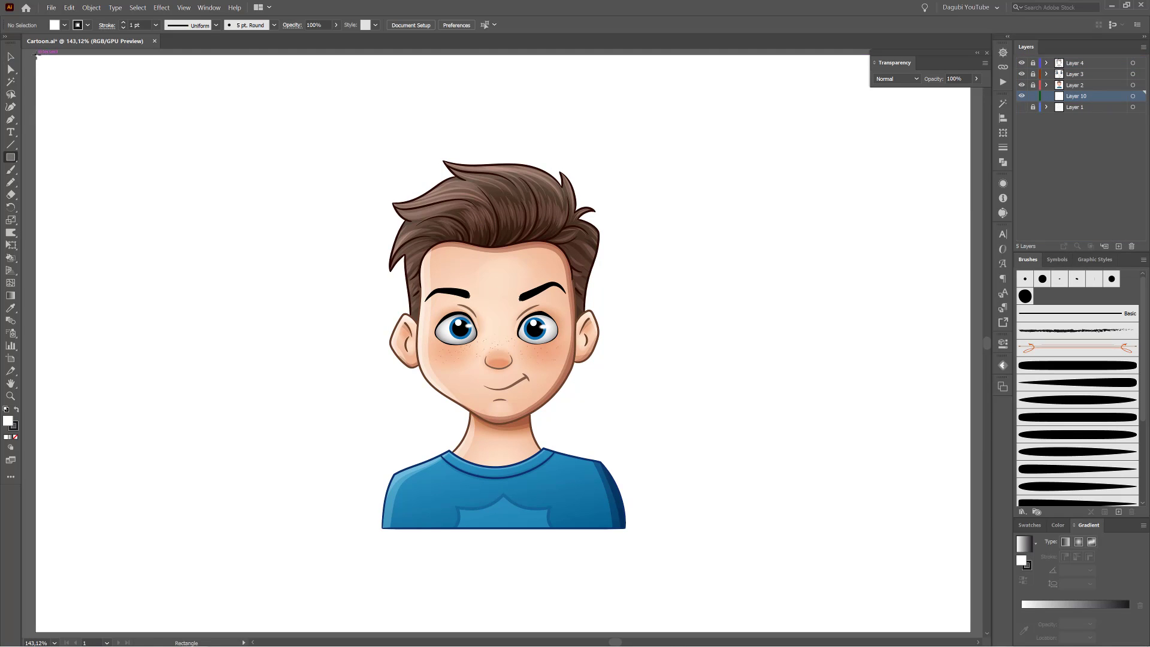
{"action": "left_click_drag", "start_coordinate": [38, 56], "coordinate": [969, 630]}
Remove the background rectangle's stroke and fill it with a white-to-black radial gradient.
{"action": "left_click", "coordinate": [1029, 566]}
{"action": "left_click", "coordinate": [1030, 525]}
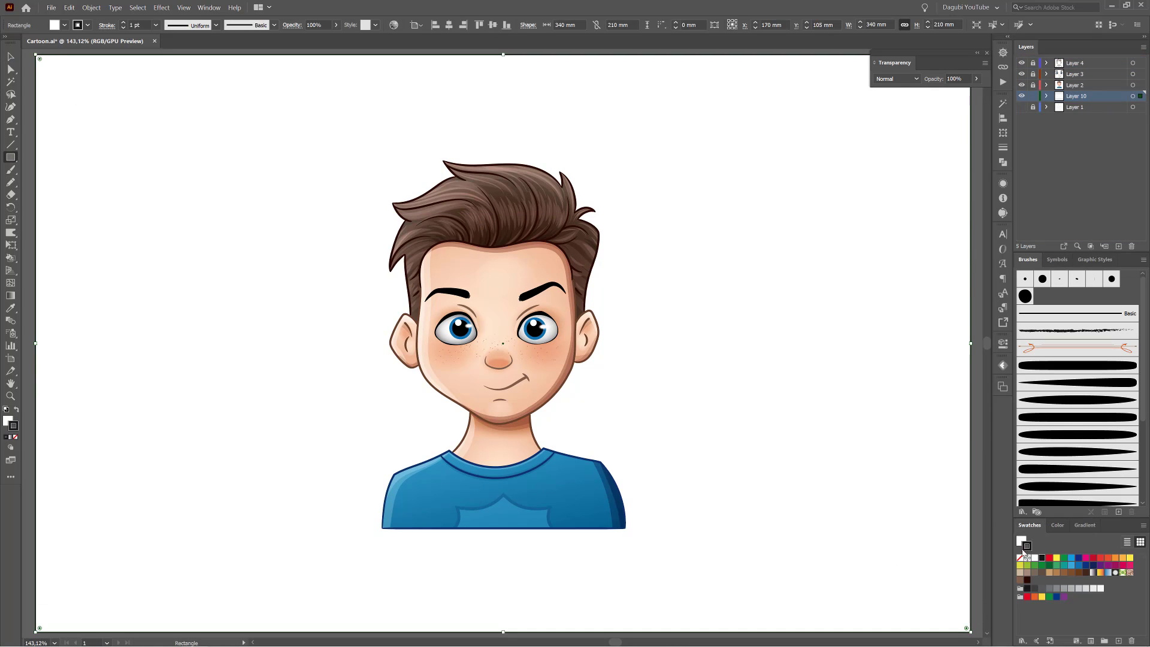
{"action": "left_click", "coordinate": [1021, 557]}
{"action": "left_click", "coordinate": [1020, 542]}
{"action": "left_click", "coordinate": [1087, 525]}
{"action": "left_click", "coordinate": [1024, 543]}
{"action": "left_click", "coordinate": [1079, 530]}
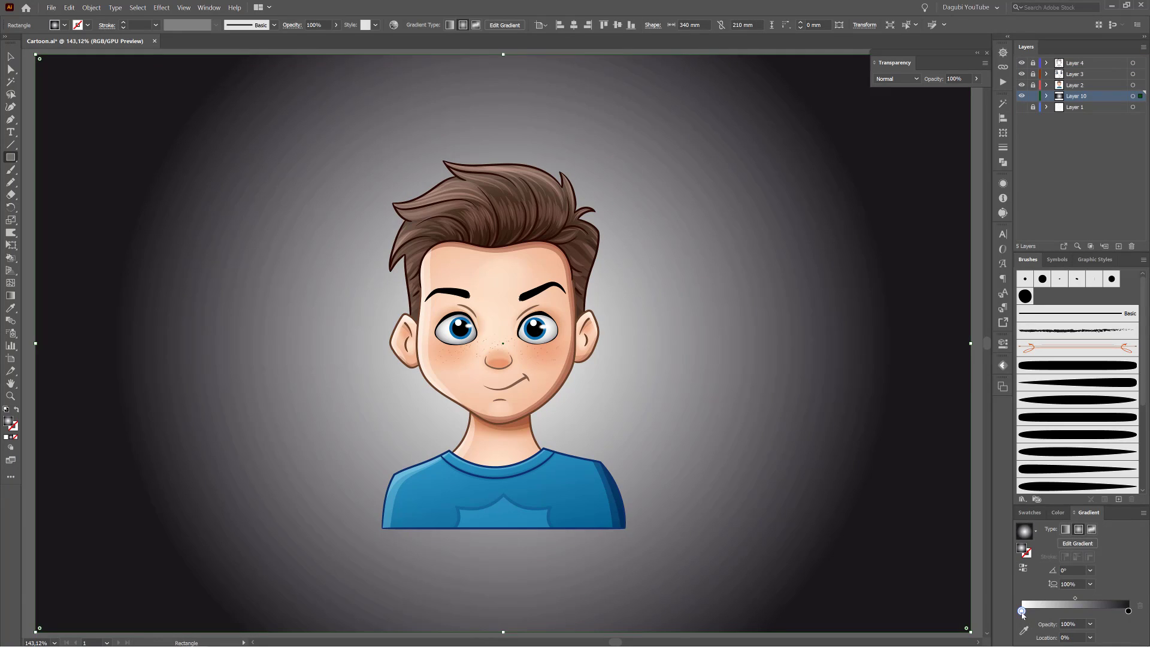
Set the background gradient's inner colour to red ff0000 and move its midpoint to about 53.6%.
{"action": "double_click", "coordinate": [1021, 611]}
{"action": "left_click", "coordinate": [1126, 472]}
{"action": "left_click", "coordinate": [1078, 484]}
{"action": "left_click_drag", "start_coordinate": [1094, 520], "coordinate": [1042, 537]}
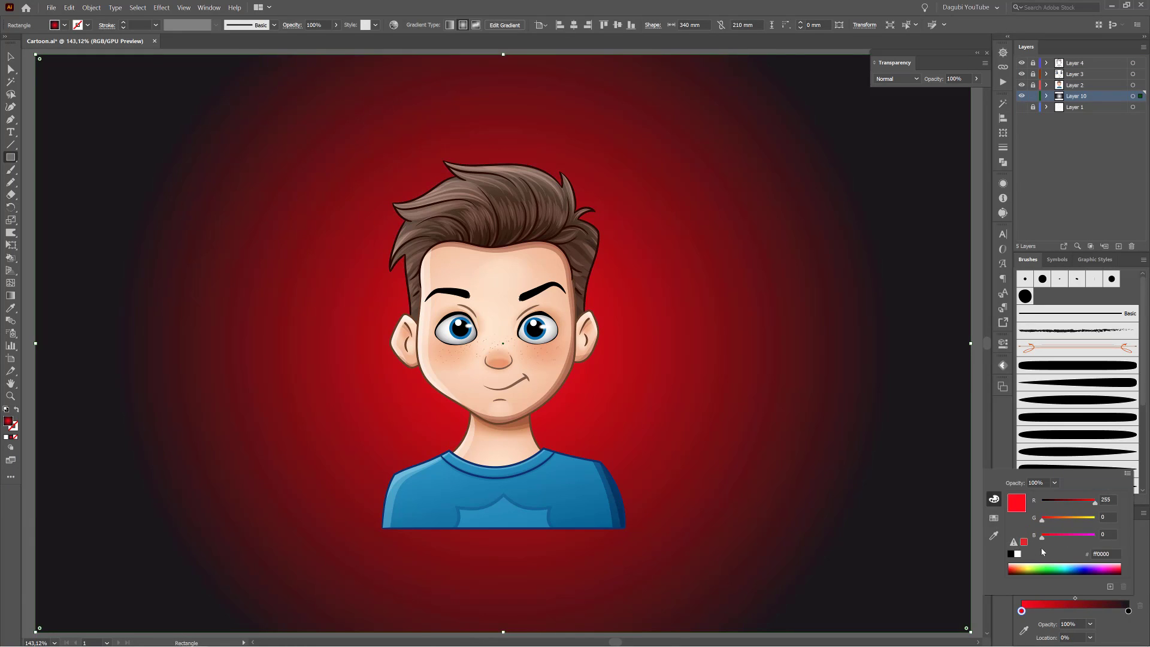
{"action": "left_click_drag", "start_coordinate": [1076, 602], "coordinate": [1079, 599]}
Draw a circle about 117 mm wide behind the head and fill it with a white-to-black radial gradient.
{"action": "left_click_drag", "start_coordinate": [13, 159], "coordinate": [54, 182]}
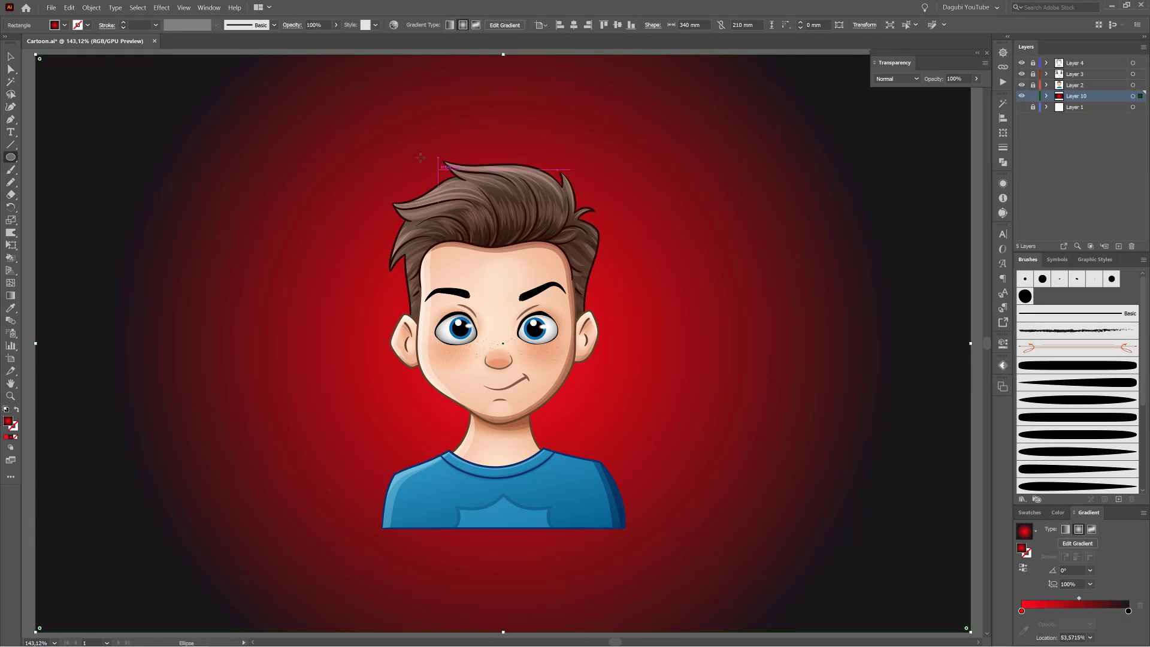
{"action": "left_click_drag", "start_coordinate": [400, 133], "coordinate": [673, 495]}
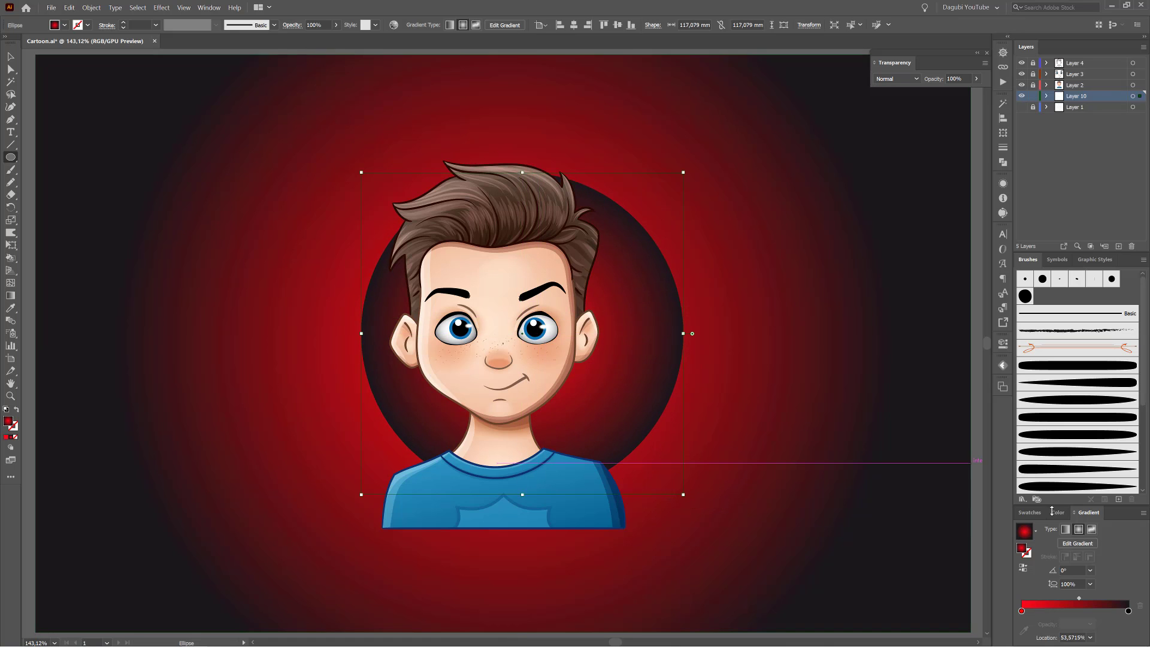
{"action": "left_click", "coordinate": [1023, 531], "text": "ctrl"}
{"action": "left_click", "coordinate": [1079, 530]}
{"action": "key", "text": "g"}
{"action": "mouse_move", "coordinate": [688, 333]}
{"action": "left_mouse_down"}
{"action": "mouse_move", "coordinate": [728, 335]}
{"action": "mouse_move", "coordinate": [672, 338]}
{"action": "left_mouse_up"}
{"action": "left_click", "coordinate": [1111, 610]}
{"action": "left_click_drag", "start_coordinate": [1112, 611], "coordinate": [1059, 599]}
Give the circle behind the head a 3 pt white stroke.
{"action": "left_click", "coordinate": [1028, 567]}
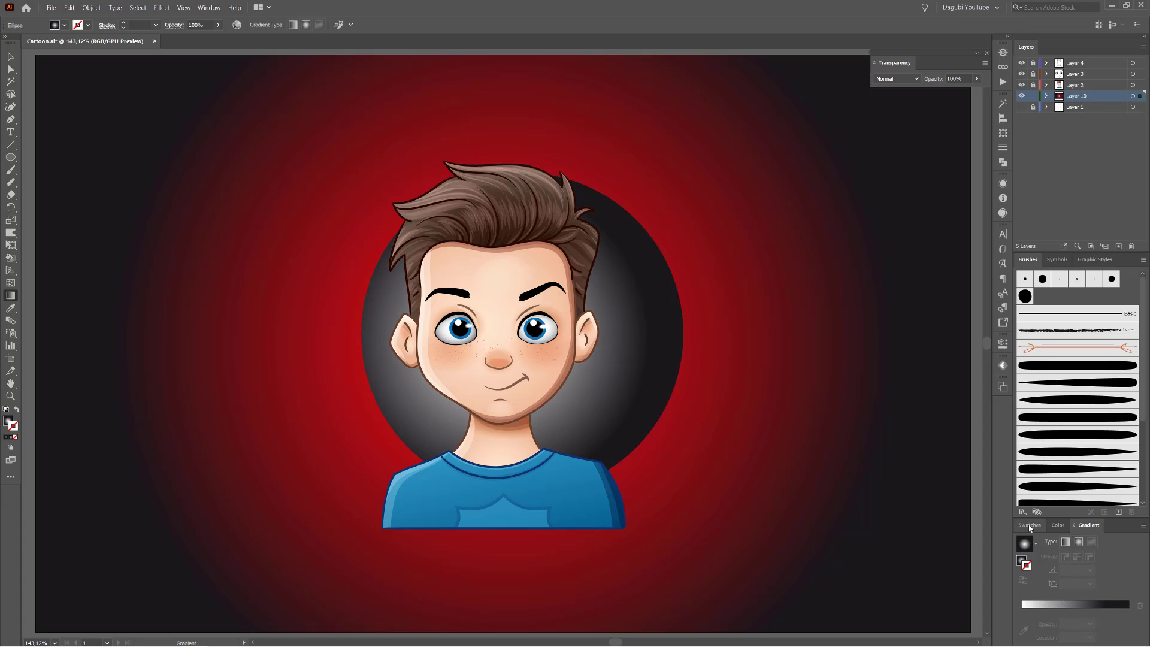
{"action": "left_click", "coordinate": [1029, 525]}
{"action": "left_click", "coordinate": [1034, 558]}
{"action": "left_click", "coordinate": [123, 23]}
{"action": "left_click", "coordinate": [123, 22]}
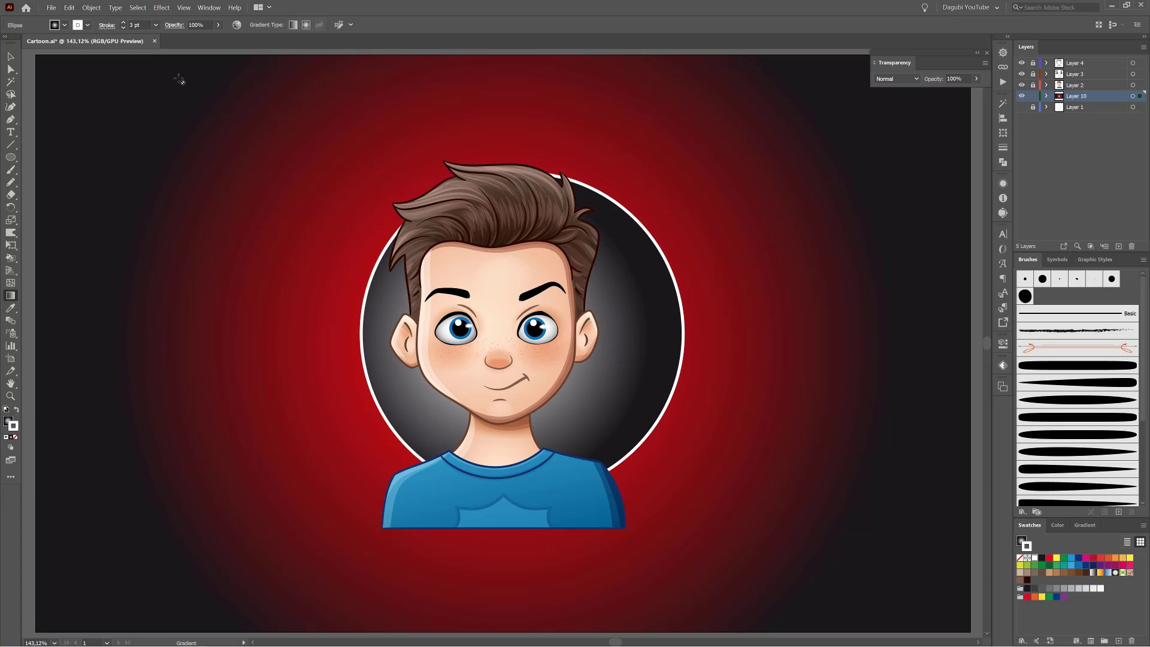
Change the stroke of the circle behind the head to medium grey and widen it to 4 pt.
{"action": "left_click", "coordinate": [1052, 589]}
{"action": "left_click", "coordinate": [1063, 588]}
{"action": "left_click", "coordinate": [124, 22]}
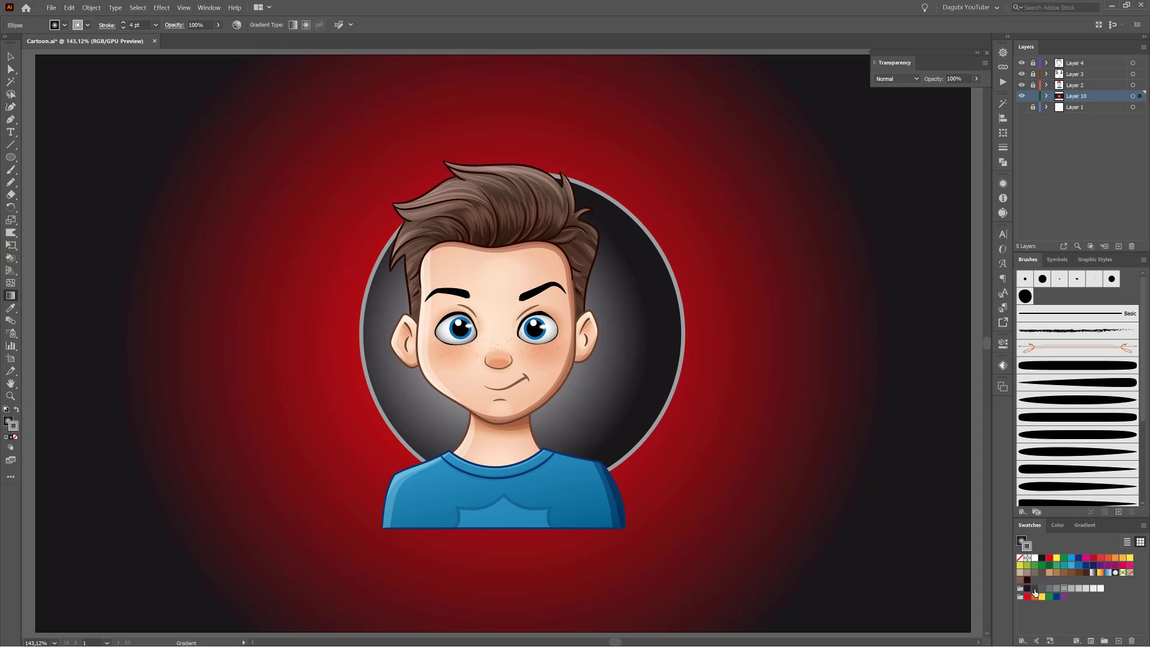
{"action": "left_click", "coordinate": [1070, 588]}
{"action": "left_click", "coordinate": [1049, 589]}
{"action": "left_click", "coordinate": [1056, 589]}
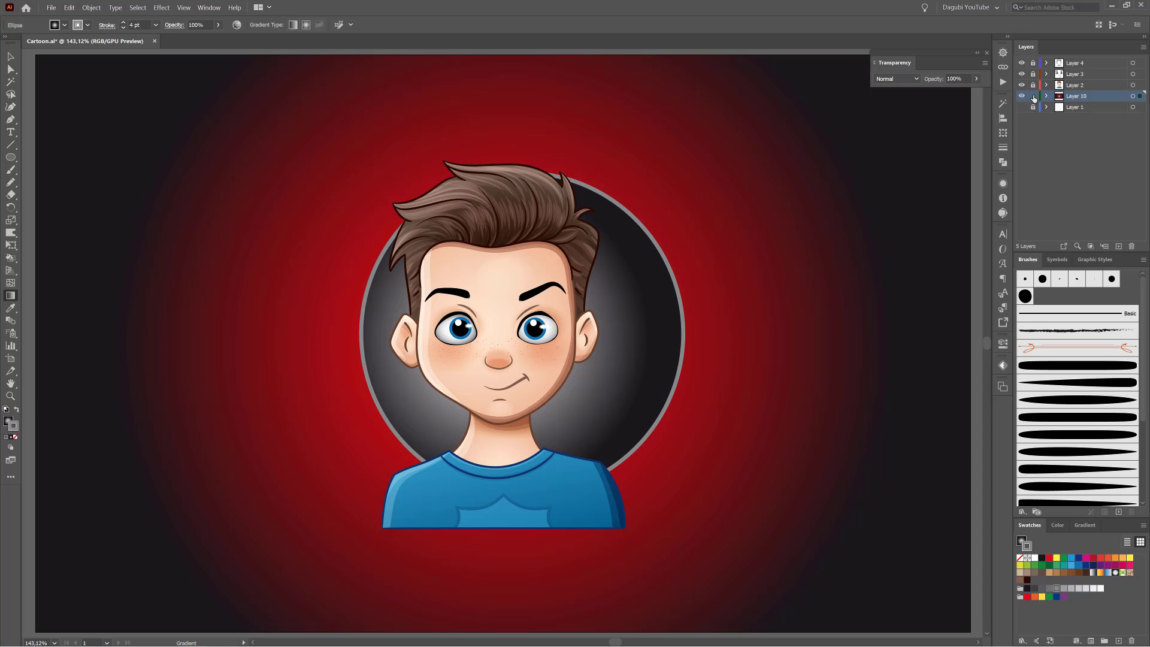
{"action": "left_click_drag", "start_coordinate": [492, 323], "coordinate": [994, 214]}
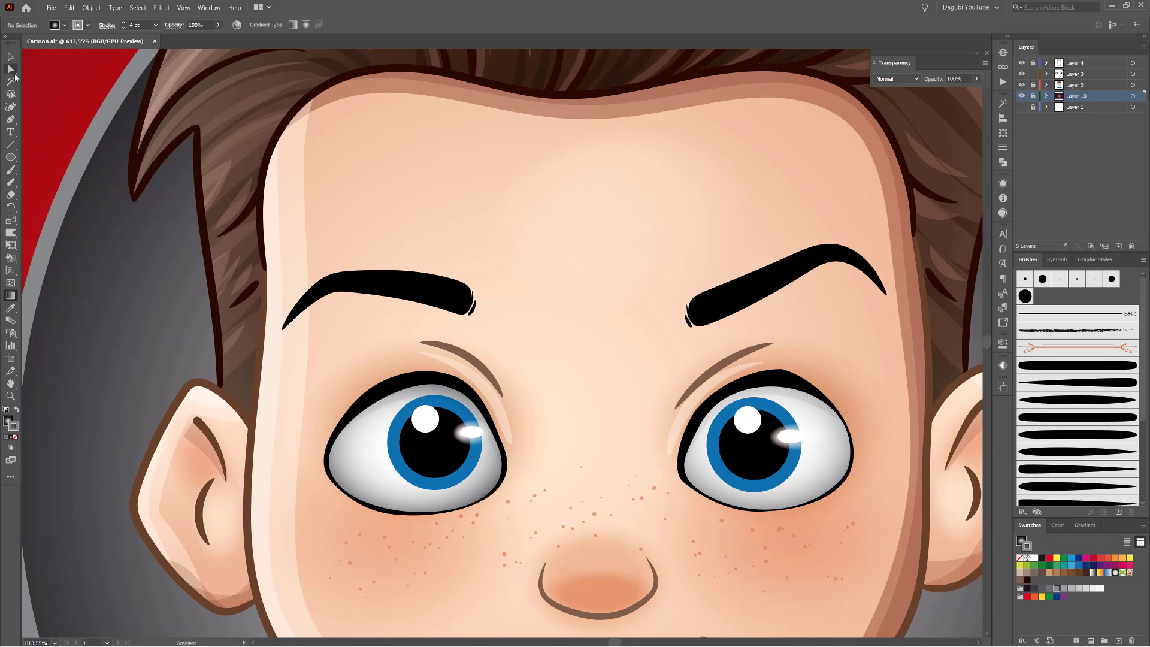
{"action": "left_click", "coordinate": [11, 81]}
{"action": "left_click", "coordinate": [431, 290]}
{"action": "left_click_drag", "start_coordinate": [795, 475], "coordinate": [673, 369]}
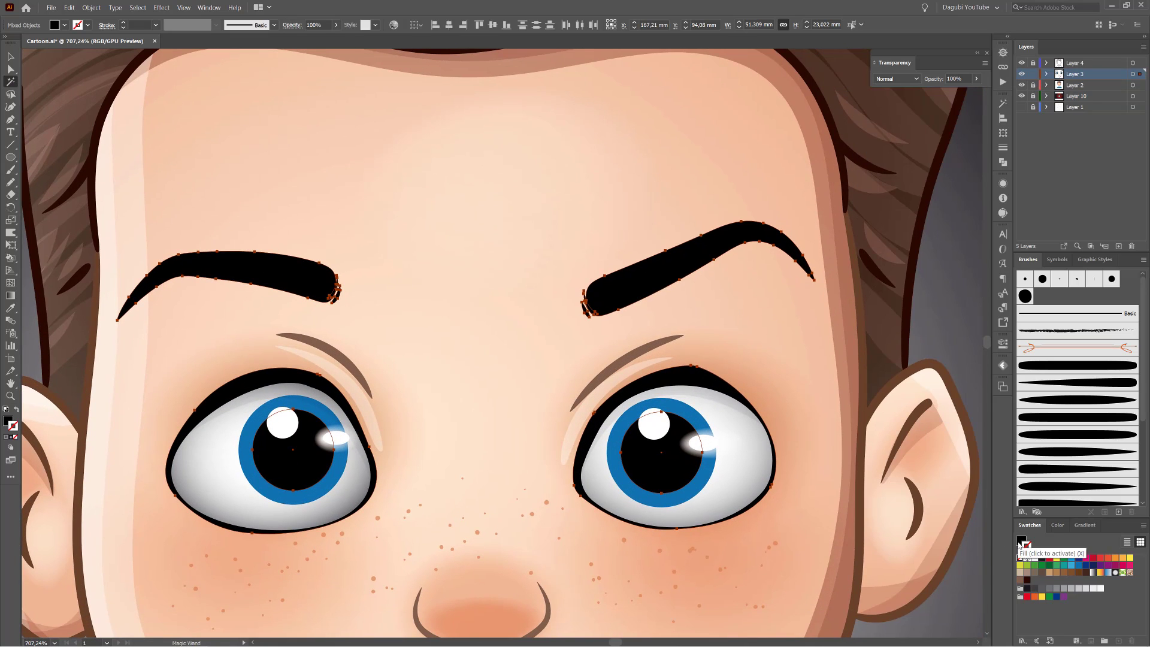
{"action": "left_click", "coordinate": [1057, 525]}
{"action": "mouse_move", "coordinate": [1051, 580]}
{"action": "left_mouse_down"}
{"action": "mouse_move", "coordinate": [1065, 580]}
{"action": "mouse_move", "coordinate": [1054, 580]}
{"action": "left_mouse_up"}
Select both complete eyebrows and recolour their fill dark brown 403023.
{"action": "left_click", "coordinate": [11, 70]}
{"action": "left_click", "coordinate": [241, 190]}
{"action": "double_click", "coordinate": [617, 289]}
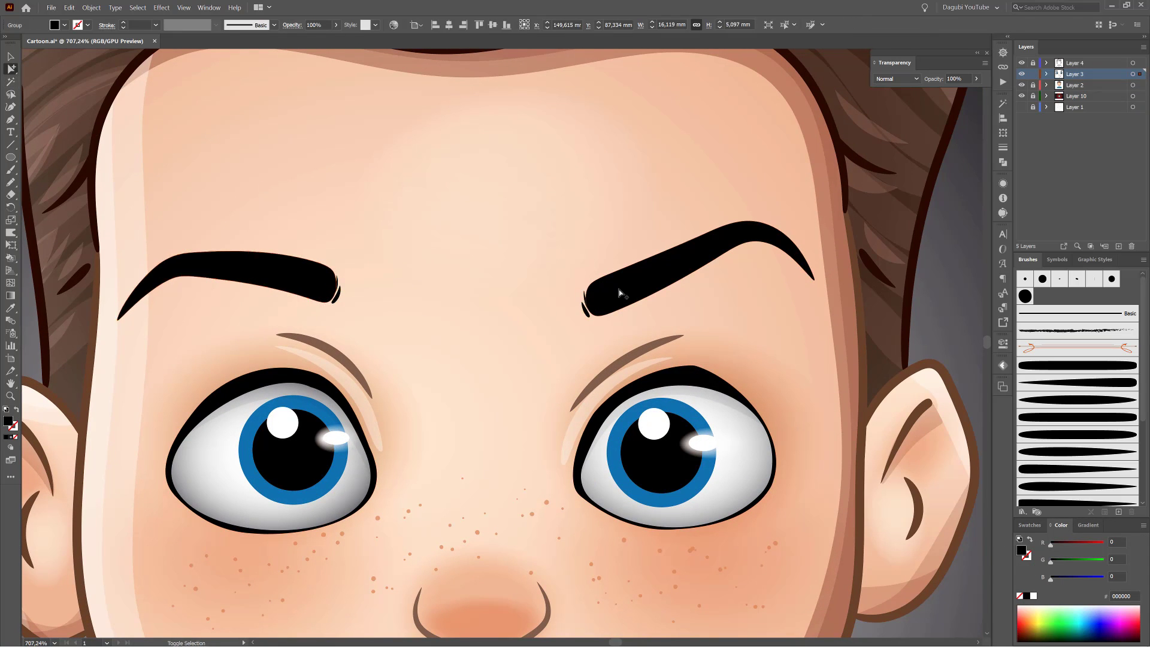
{"action": "left_click_drag", "start_coordinate": [513, 309], "coordinate": [628, 323]}
{"action": "left_click", "coordinate": [200, 263], "text": "shift"}
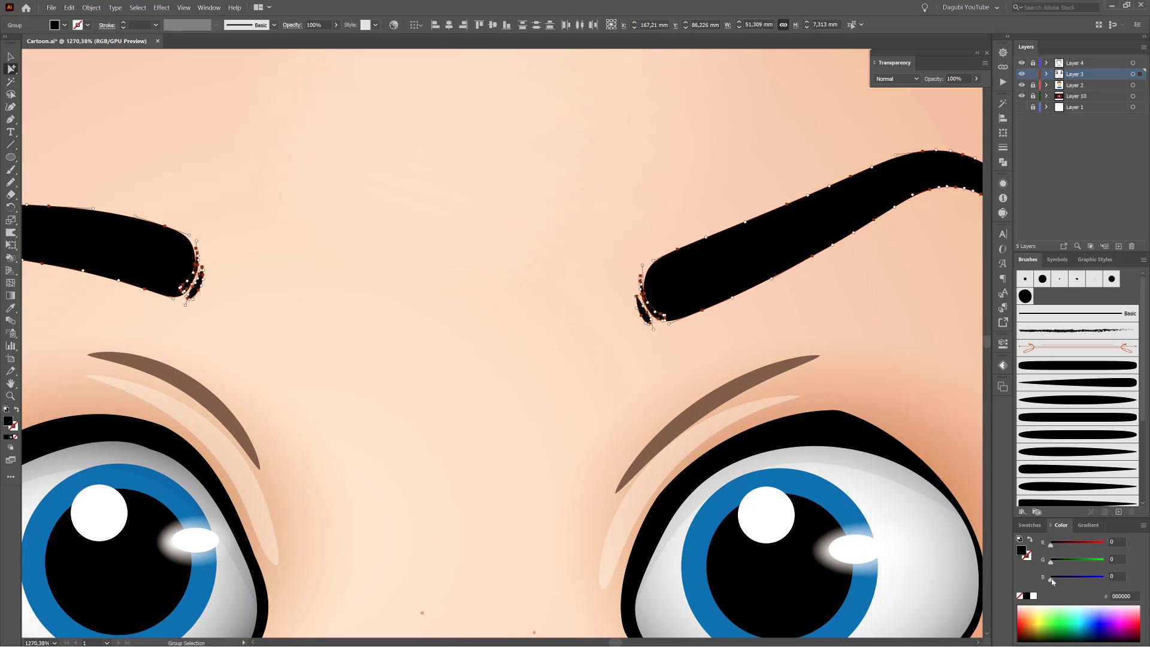
{"action": "left_click_drag", "start_coordinate": [1050, 544], "coordinate": [1059, 547]}
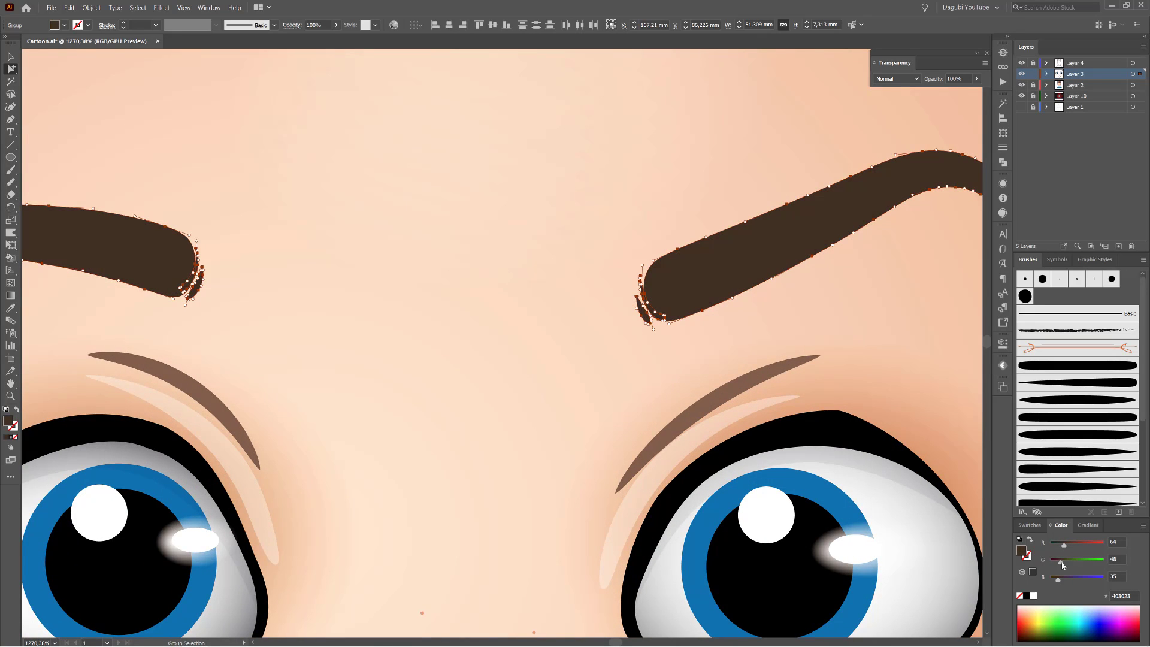
Duplicate the black eye outline shape, hide the upper copy and recolour the lower one a dark reddish brown.
{"action": "left_click_drag", "start_coordinate": [628, 67], "coordinate": [569, 75]}
{"action": "left_click", "coordinate": [1046, 74]}
{"action": "scroll", "coordinate": [1105, 161], "scroll_direction": "down", "scroll_amount": 6}
{"action": "left_click", "coordinate": [1023, 206]}
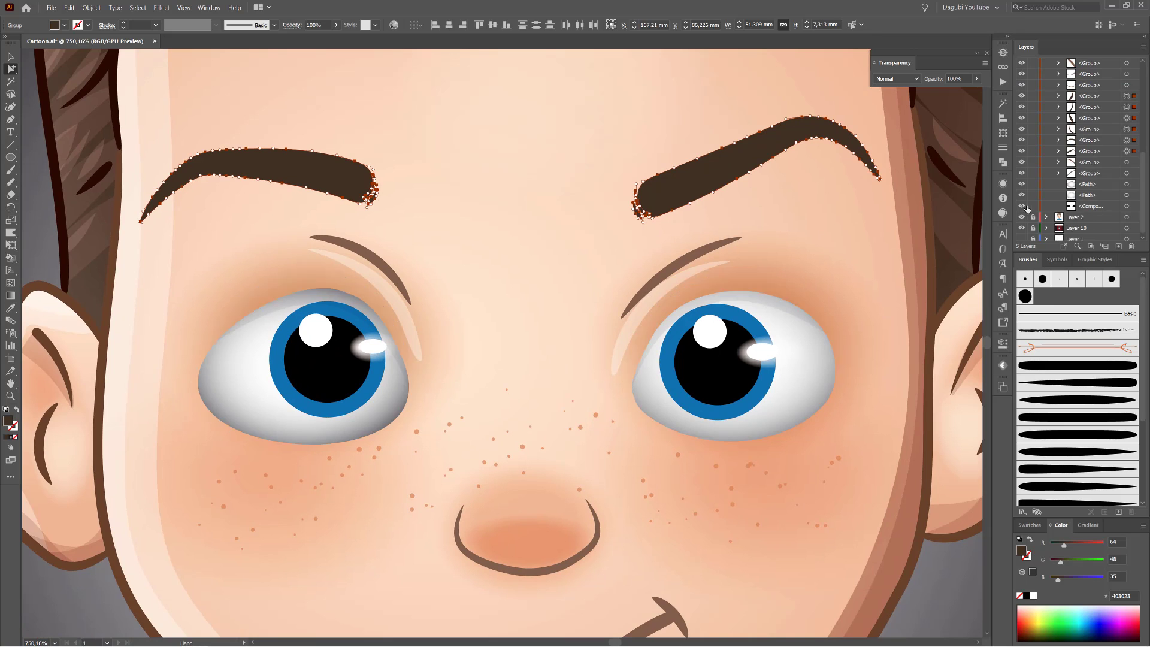
{"action": "left_click", "coordinate": [1022, 206]}
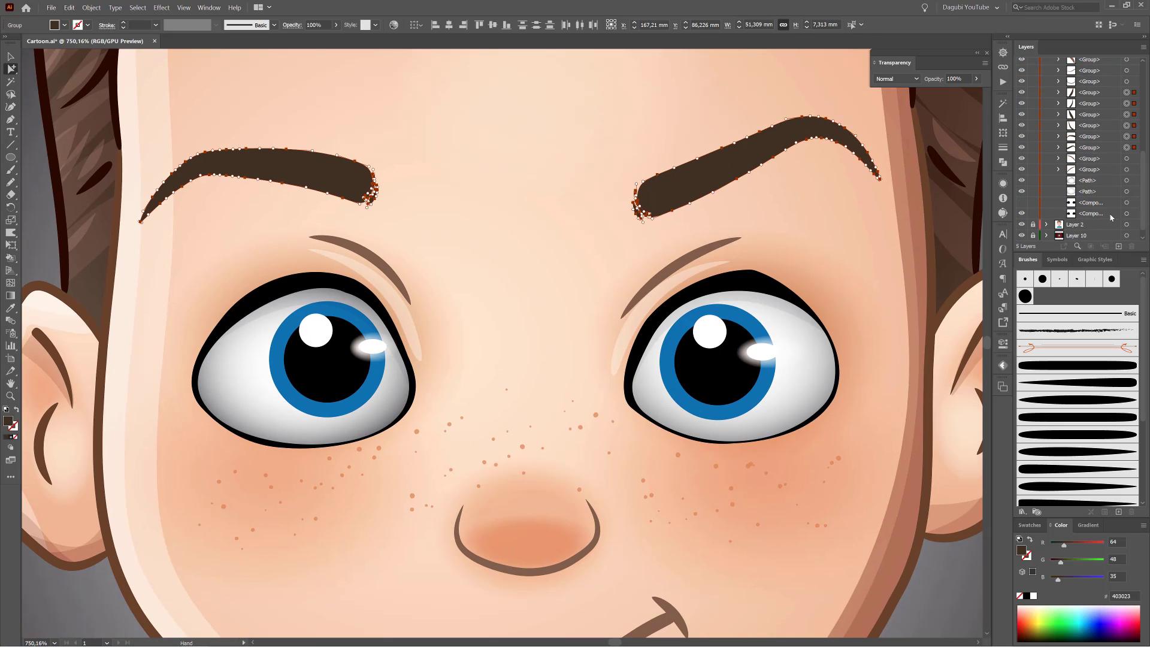
{"action": "left_click", "coordinate": [1110, 214]}
{"action": "left_click_drag", "start_coordinate": [1053, 564], "coordinate": [1063, 563]}
{"action": "left_click_drag", "start_coordinate": [1072, 579], "coordinate": [1061, 580]}
Show the upper black eye outline and warp its lower edges slightly upward on both eyes to expose the brown copy beneath.
{"action": "left_click", "coordinate": [1022, 202]}
{"action": "left_click", "coordinate": [1125, 203]}
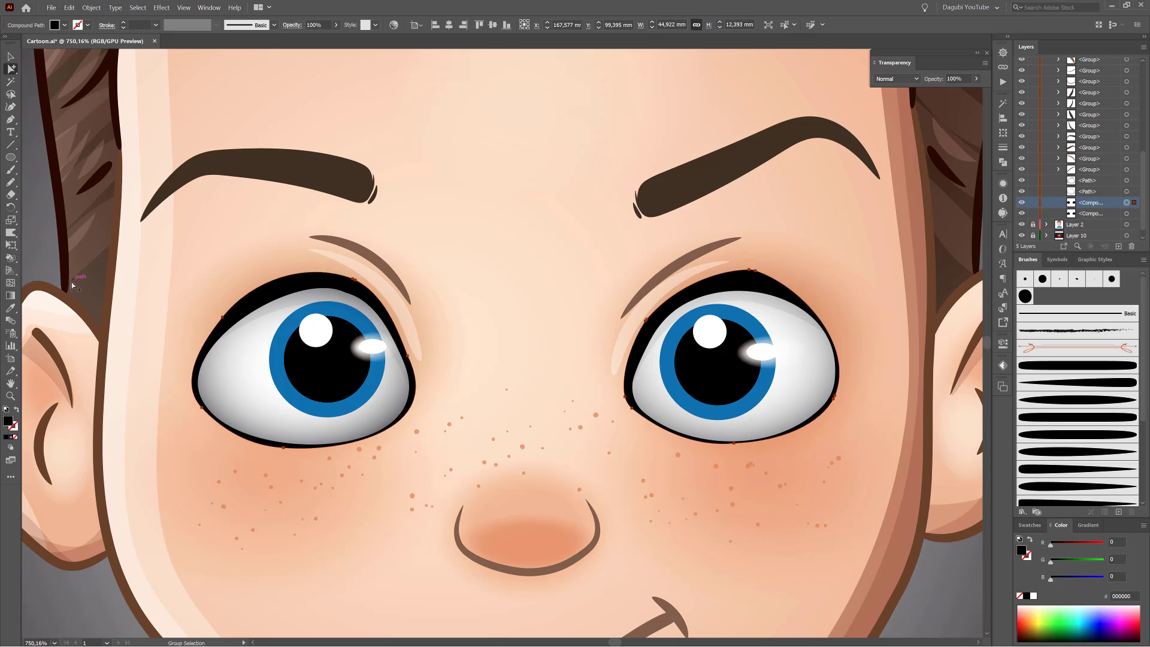
{"action": "key", "text": "shift+r"}
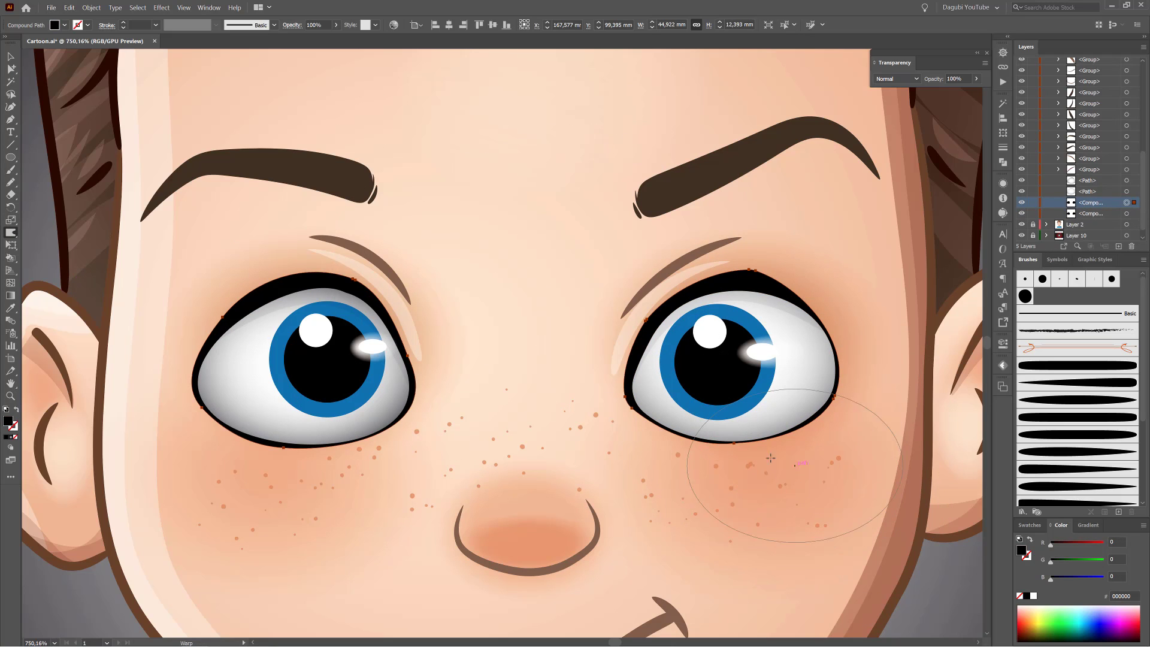
{"action": "left_click_drag", "start_coordinate": [761, 485], "coordinate": [767, 467]}
{"action": "left_click_drag", "start_coordinate": [634, 479], "coordinate": [612, 463]}
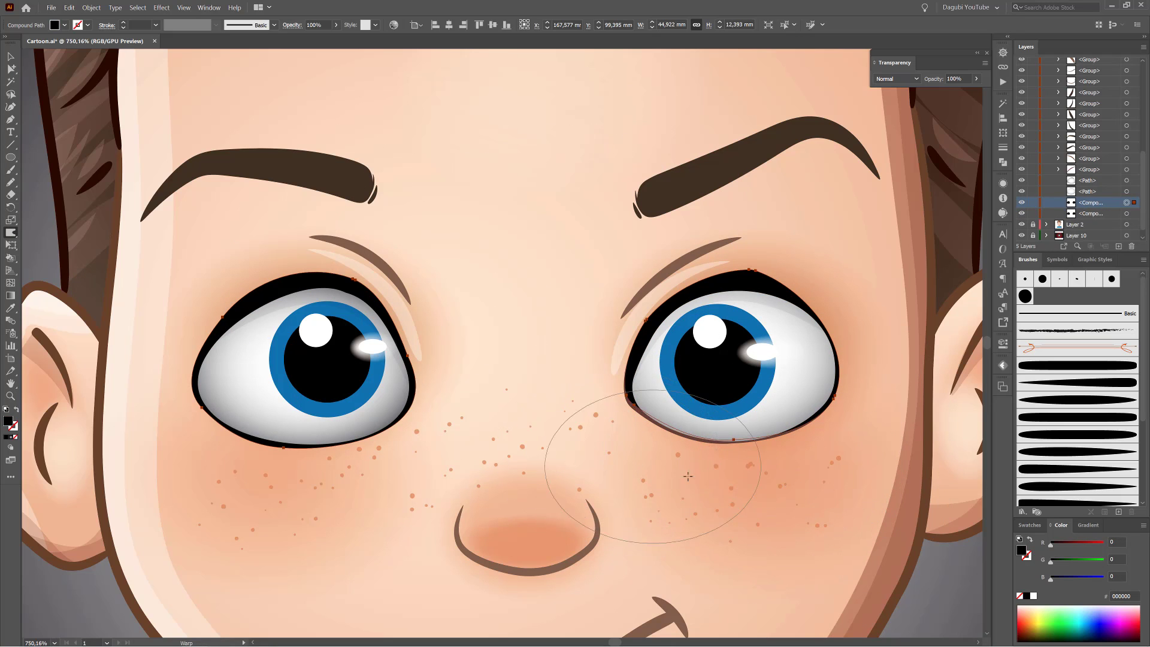
{"action": "left_click_drag", "start_coordinate": [854, 433], "coordinate": [846, 429]}
{"action": "left_click_drag", "start_coordinate": [417, 471], "coordinate": [405, 459]}
{"action": "left_click_drag", "start_coordinate": [261, 503], "coordinate": [258, 492]}
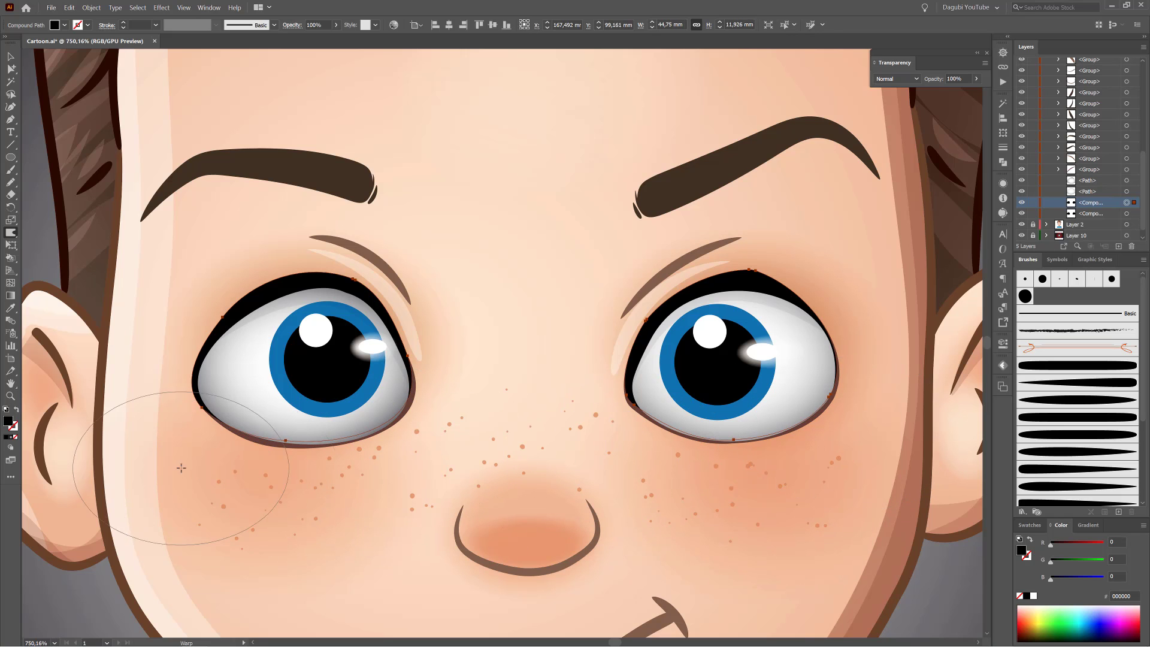
Recolour the complete mouth line, including its corner crease, a darker brown.
{"action": "scroll", "coordinate": [692, 497], "scroll_direction": "down", "scroll_amount": 4}
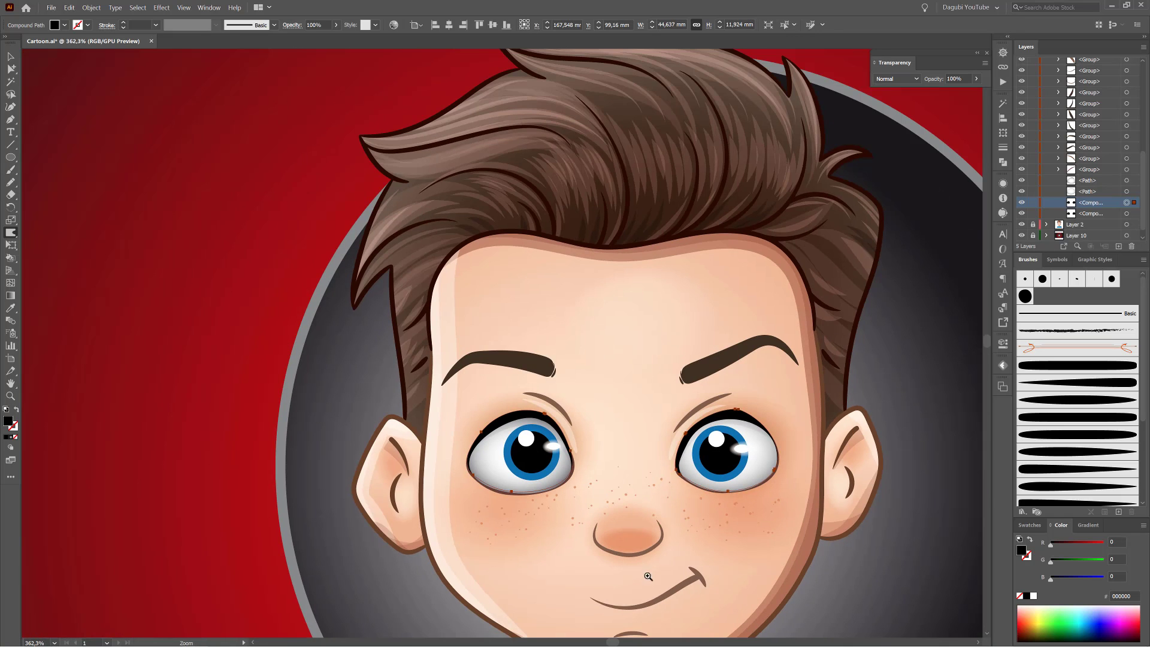
{"action": "scroll", "coordinate": [647, 576], "scroll_direction": "up", "scroll_amount": 4}
{"action": "left_click", "coordinate": [748, 368]}
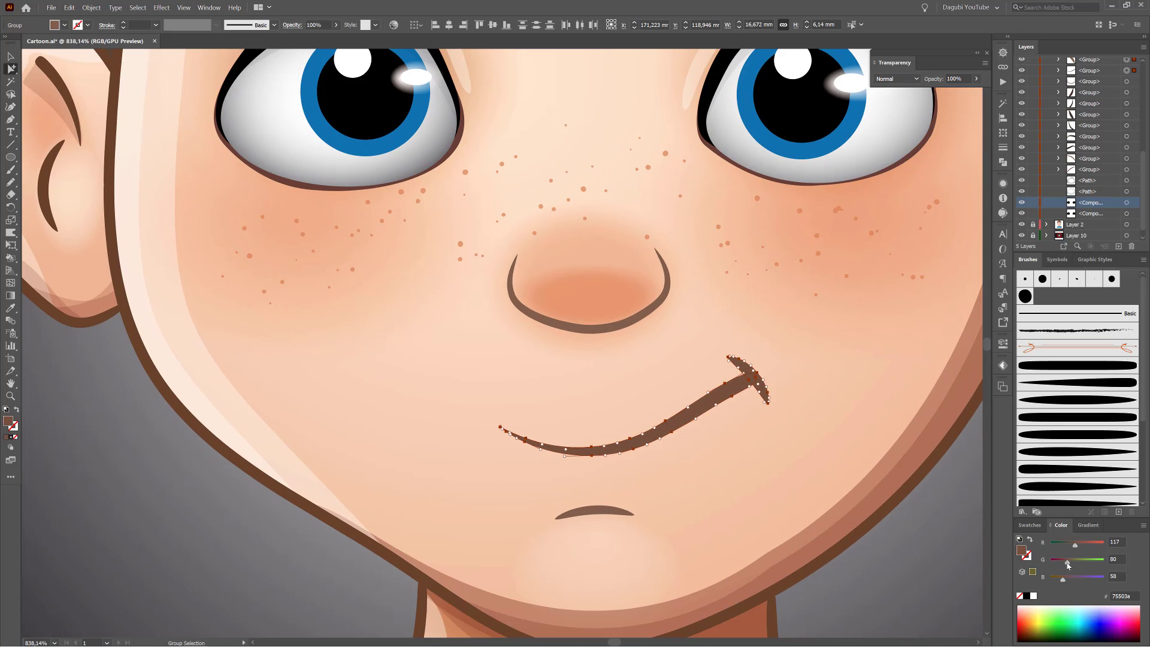
{"action": "left_click_drag", "start_coordinate": [1072, 551], "coordinate": [1069, 552]}
Recolour the small crease below the mouth pinkish brown bc7867 and set its opacity to about 51%.
{"action": "left_click", "coordinate": [598, 511]}
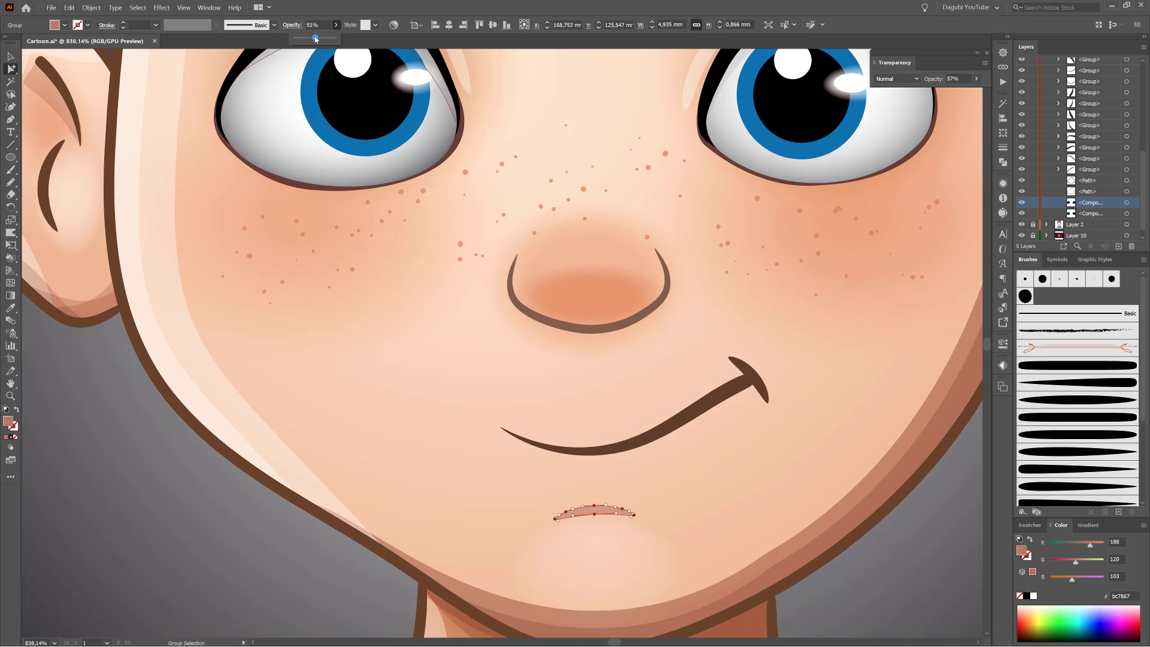
{"action": "left_click_drag", "start_coordinate": [315, 39], "coordinate": [316, 39]}
{"action": "left_click_drag", "start_coordinate": [817, 404], "coordinate": [707, 338]}
{"action": "key", "text": "ctrl+0"}
{"action": "left_click_drag", "start_coordinate": [1143, 163], "coordinate": [1142, 99]}
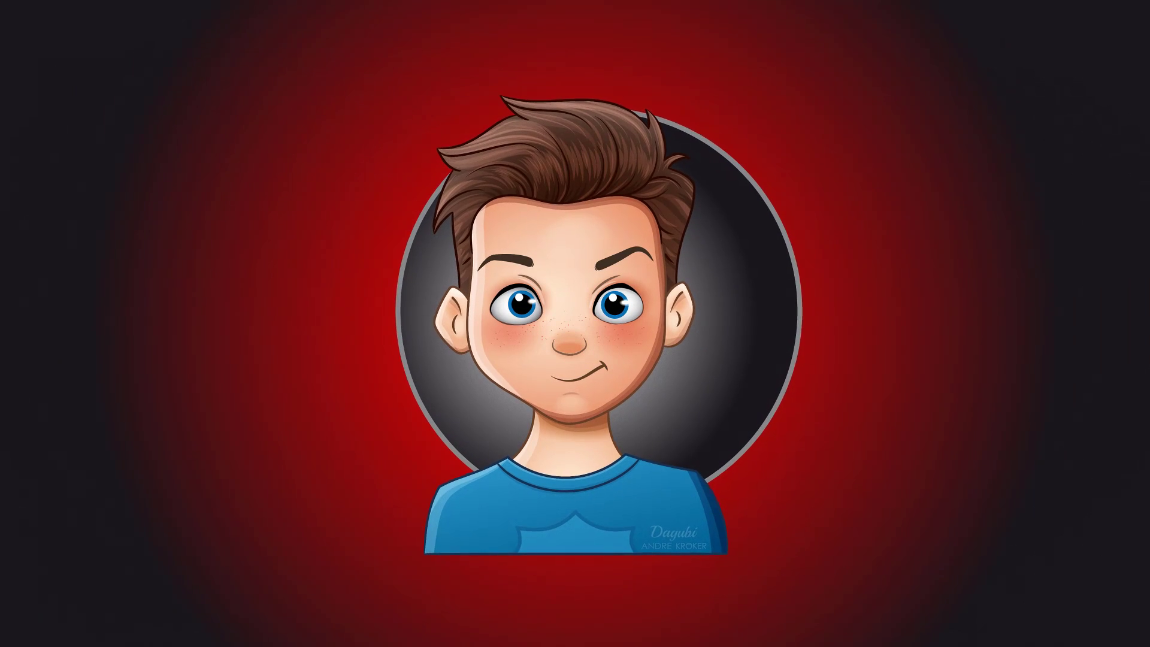